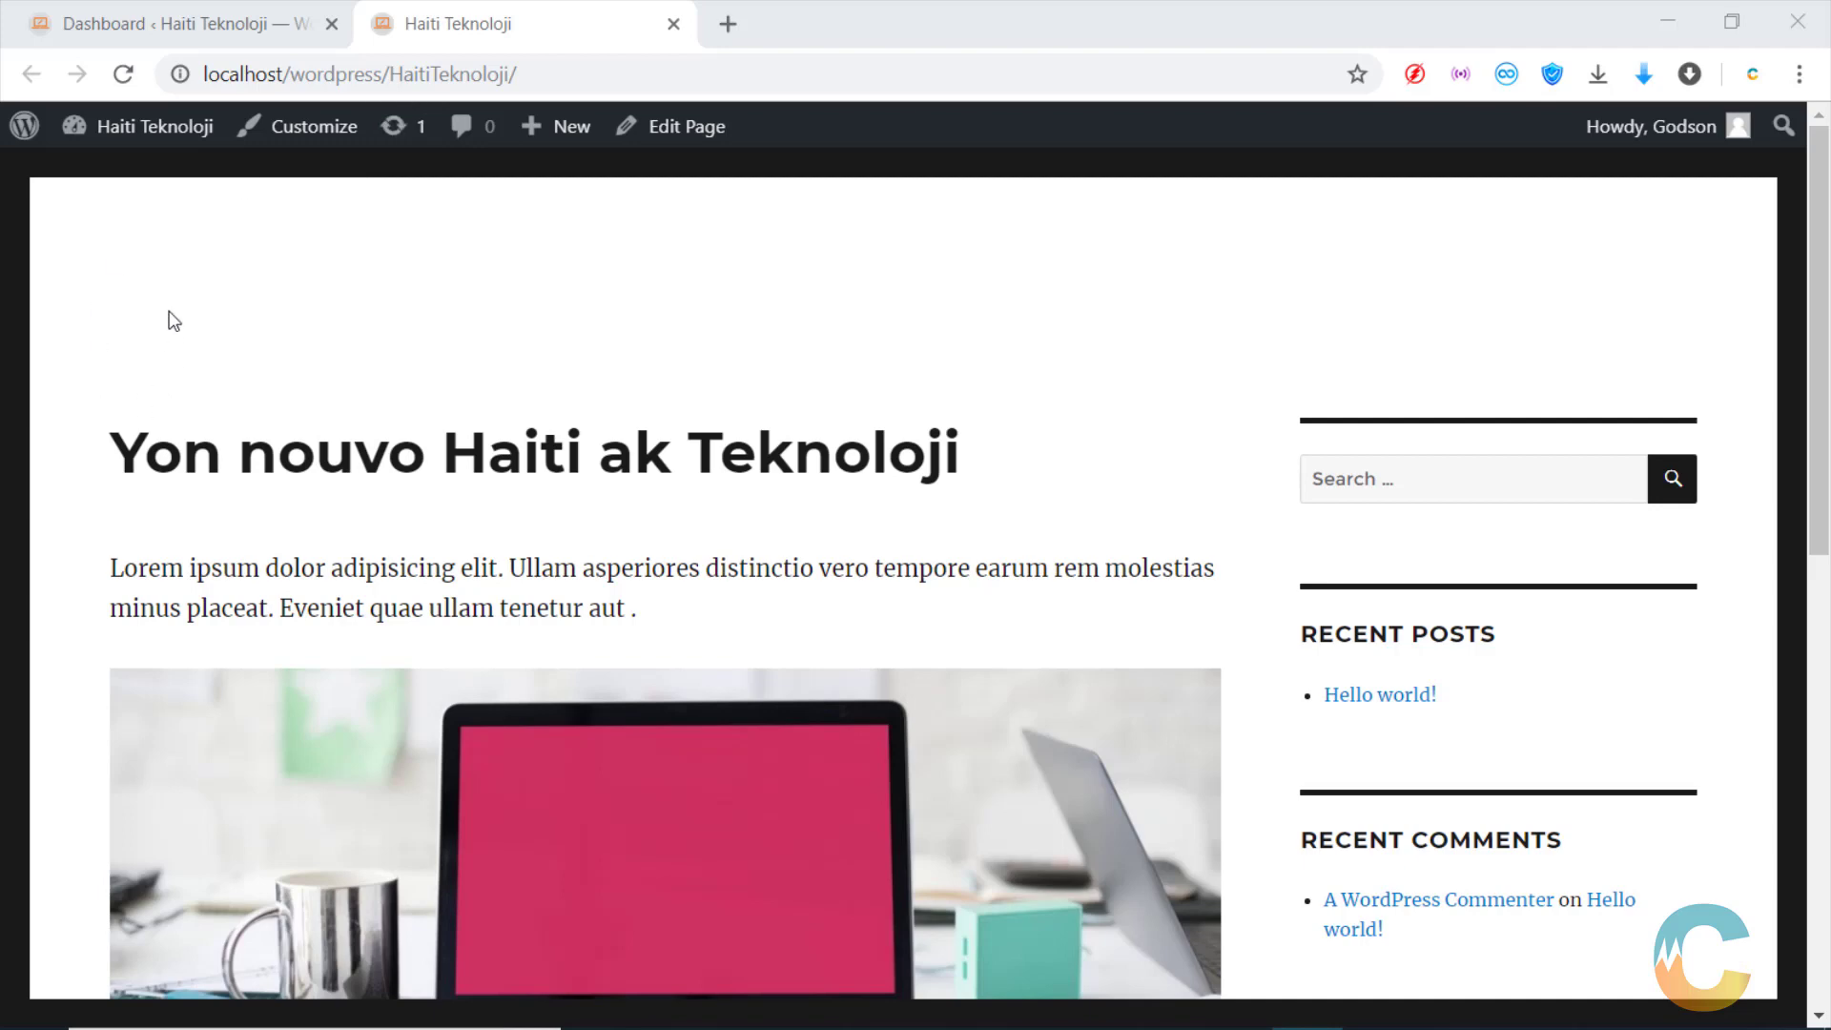
Look over the Haiti Teknoloji front page from its heading to the footer, including the sidebar widgets
{"action": "left_click", "coordinate": [216, 335]}
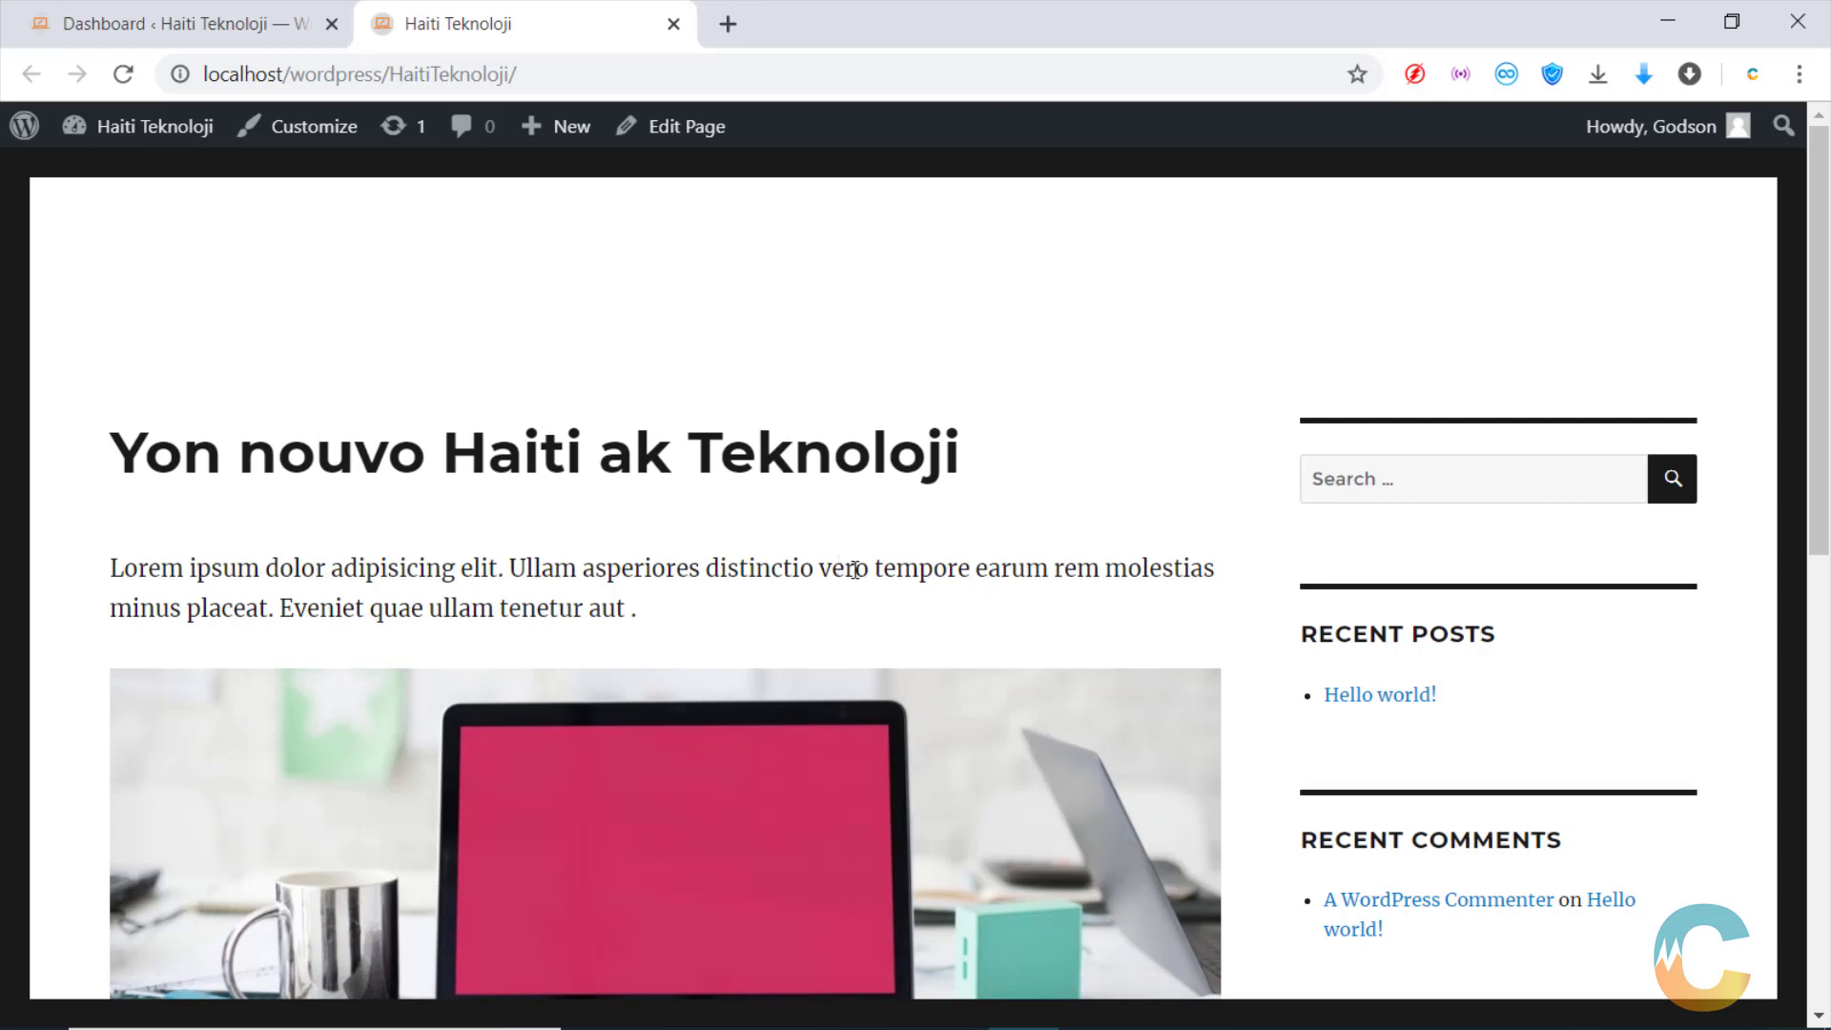
{"action": "scroll", "coordinate": [859, 570], "scroll_direction": "down", "scroll_amount": 2}
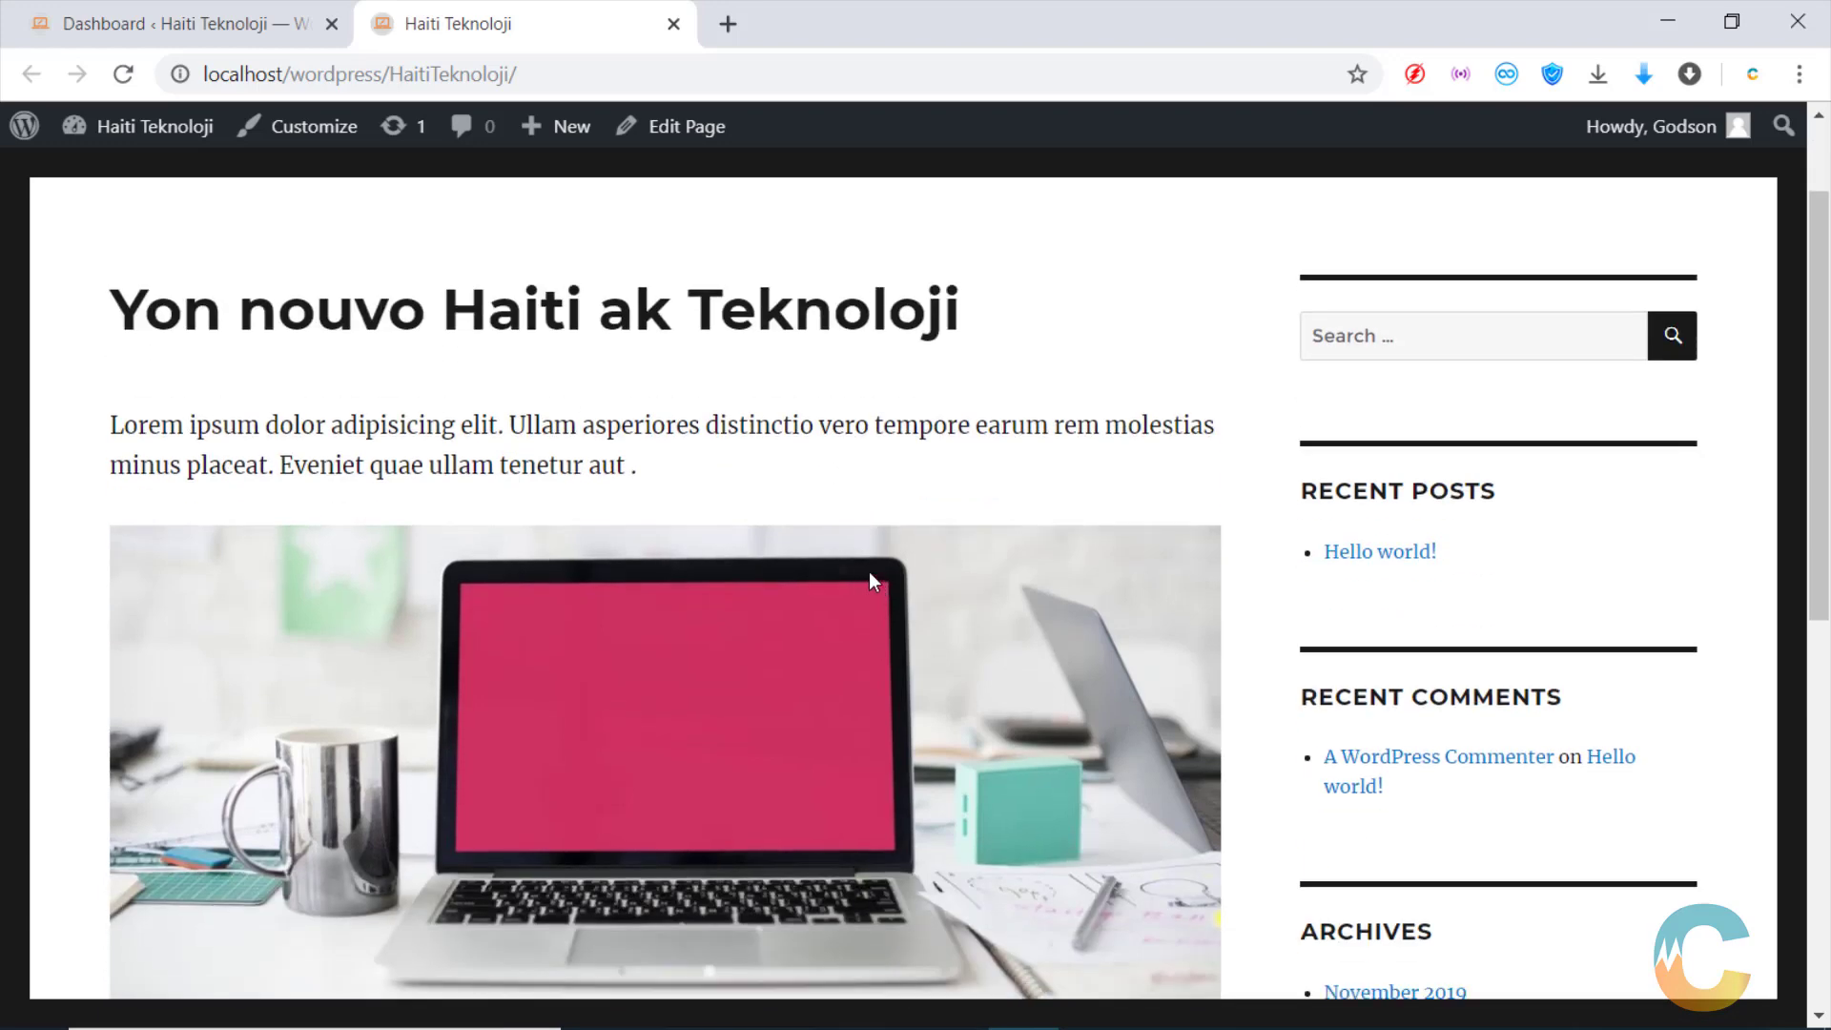
{"action": "scroll", "coordinate": [896, 584], "scroll_direction": "up", "scroll_amount": 2}
{"action": "scroll", "coordinate": [902, 592], "scroll_direction": "down", "scroll_amount": 10}
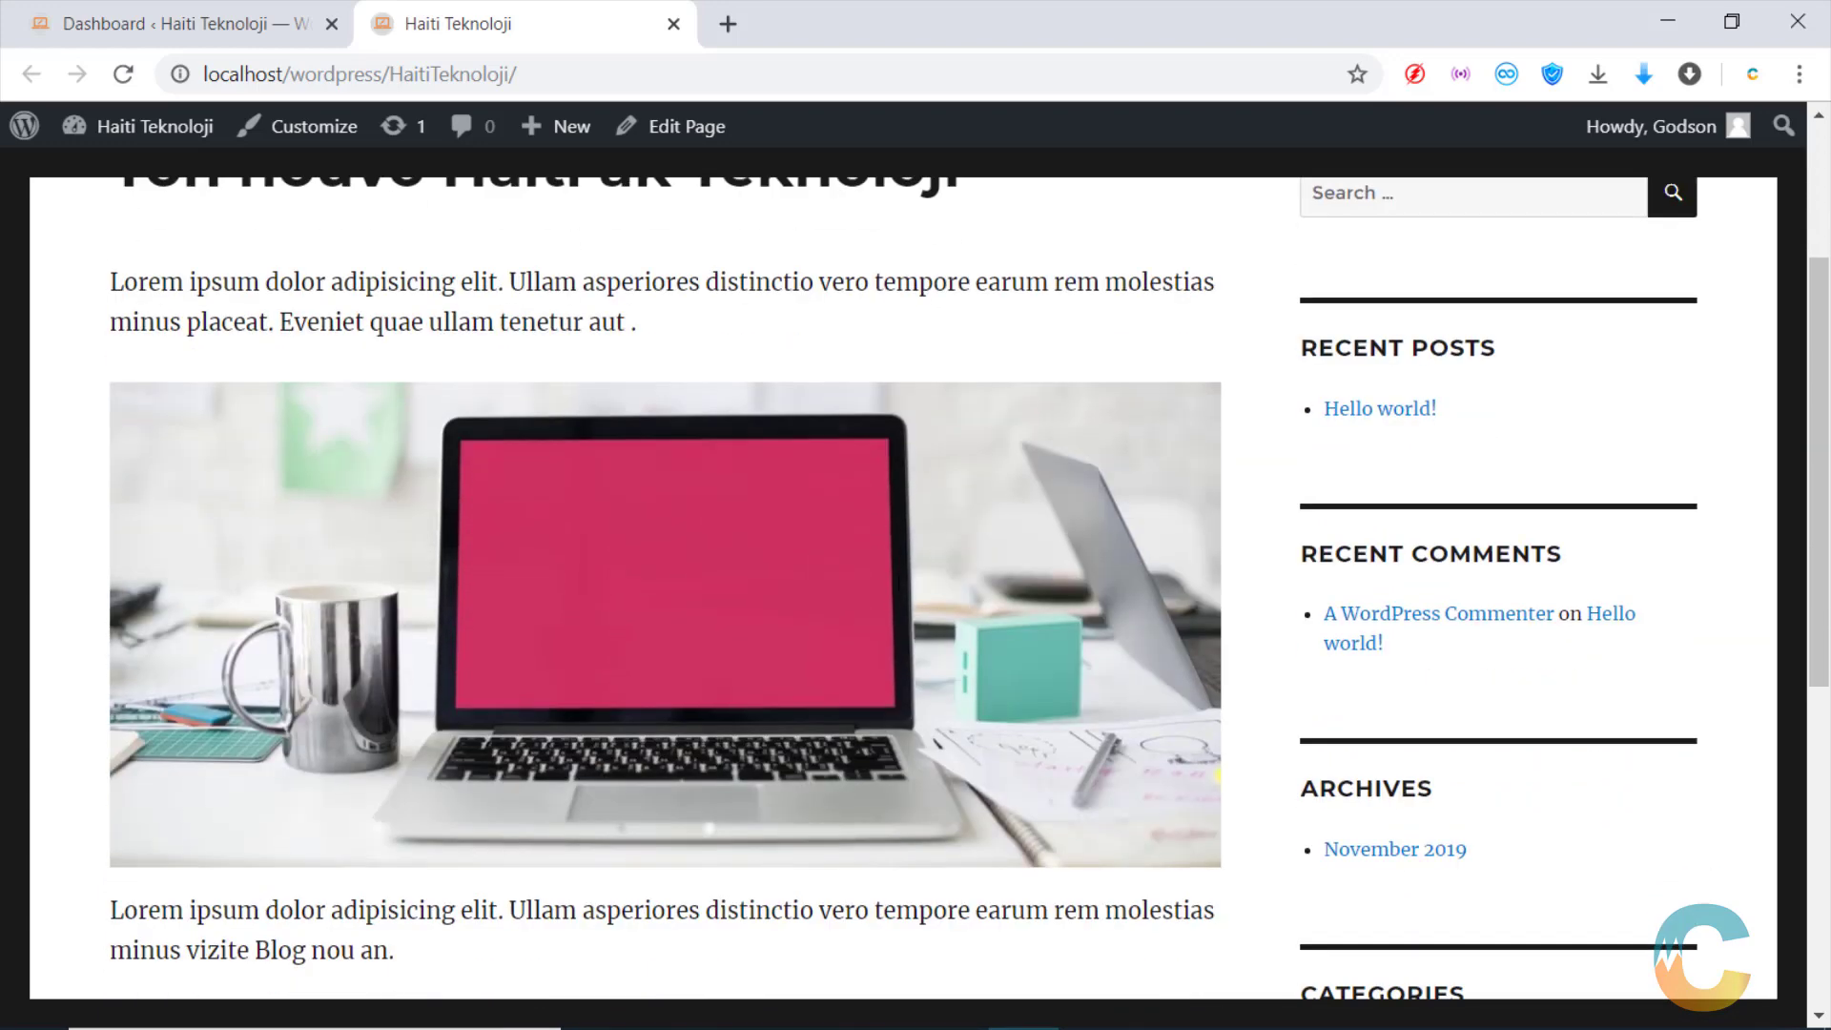
{"action": "scroll", "coordinate": [924, 617], "scroll_direction": "up", "scroll_amount": 8}
{"action": "scroll", "coordinate": [927, 616], "scroll_direction": "up", "scroll_amount": 1}
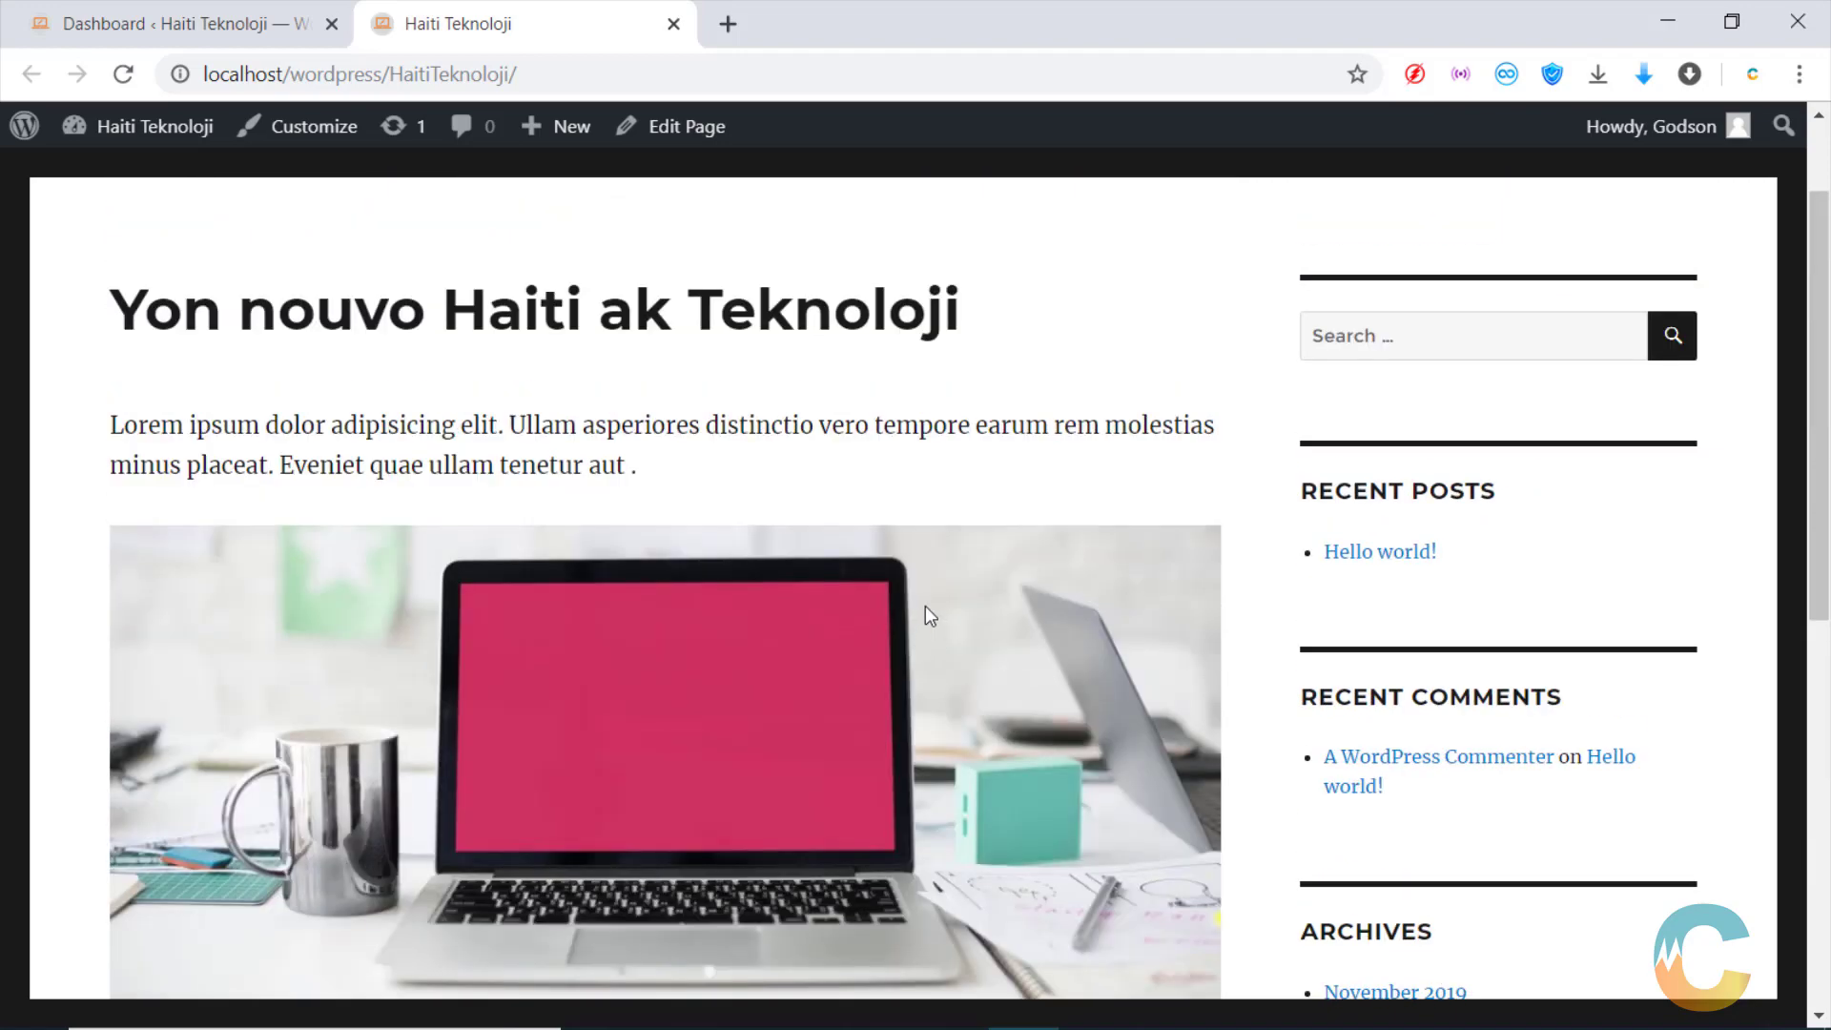
{"action": "scroll", "coordinate": [932, 614], "scroll_direction": "down", "scroll_amount": 2}
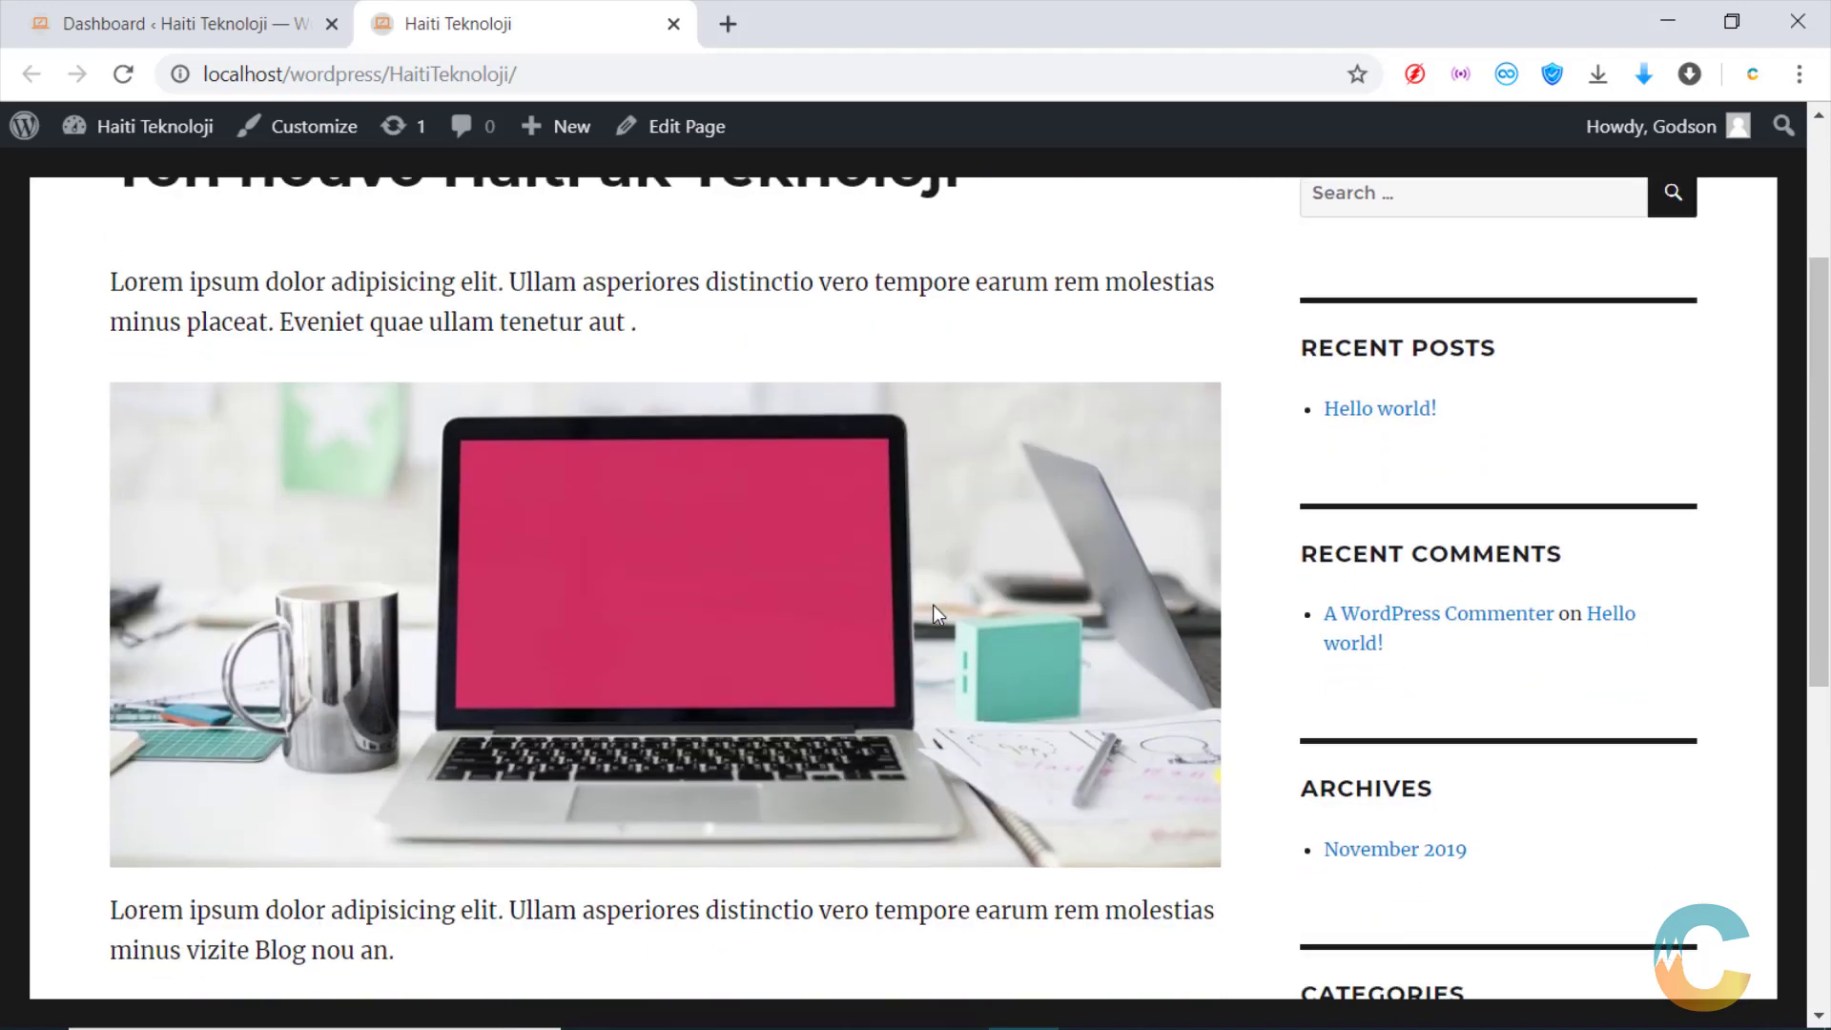
{"action": "scroll", "coordinate": [934, 615], "scroll_direction": "down", "scroll_amount": 4}
{"action": "scroll", "coordinate": [934, 615], "scroll_direction": "down", "scroll_amount": 4}
{"action": "scroll", "coordinate": [936, 615], "scroll_direction": "up", "scroll_amount": 10}
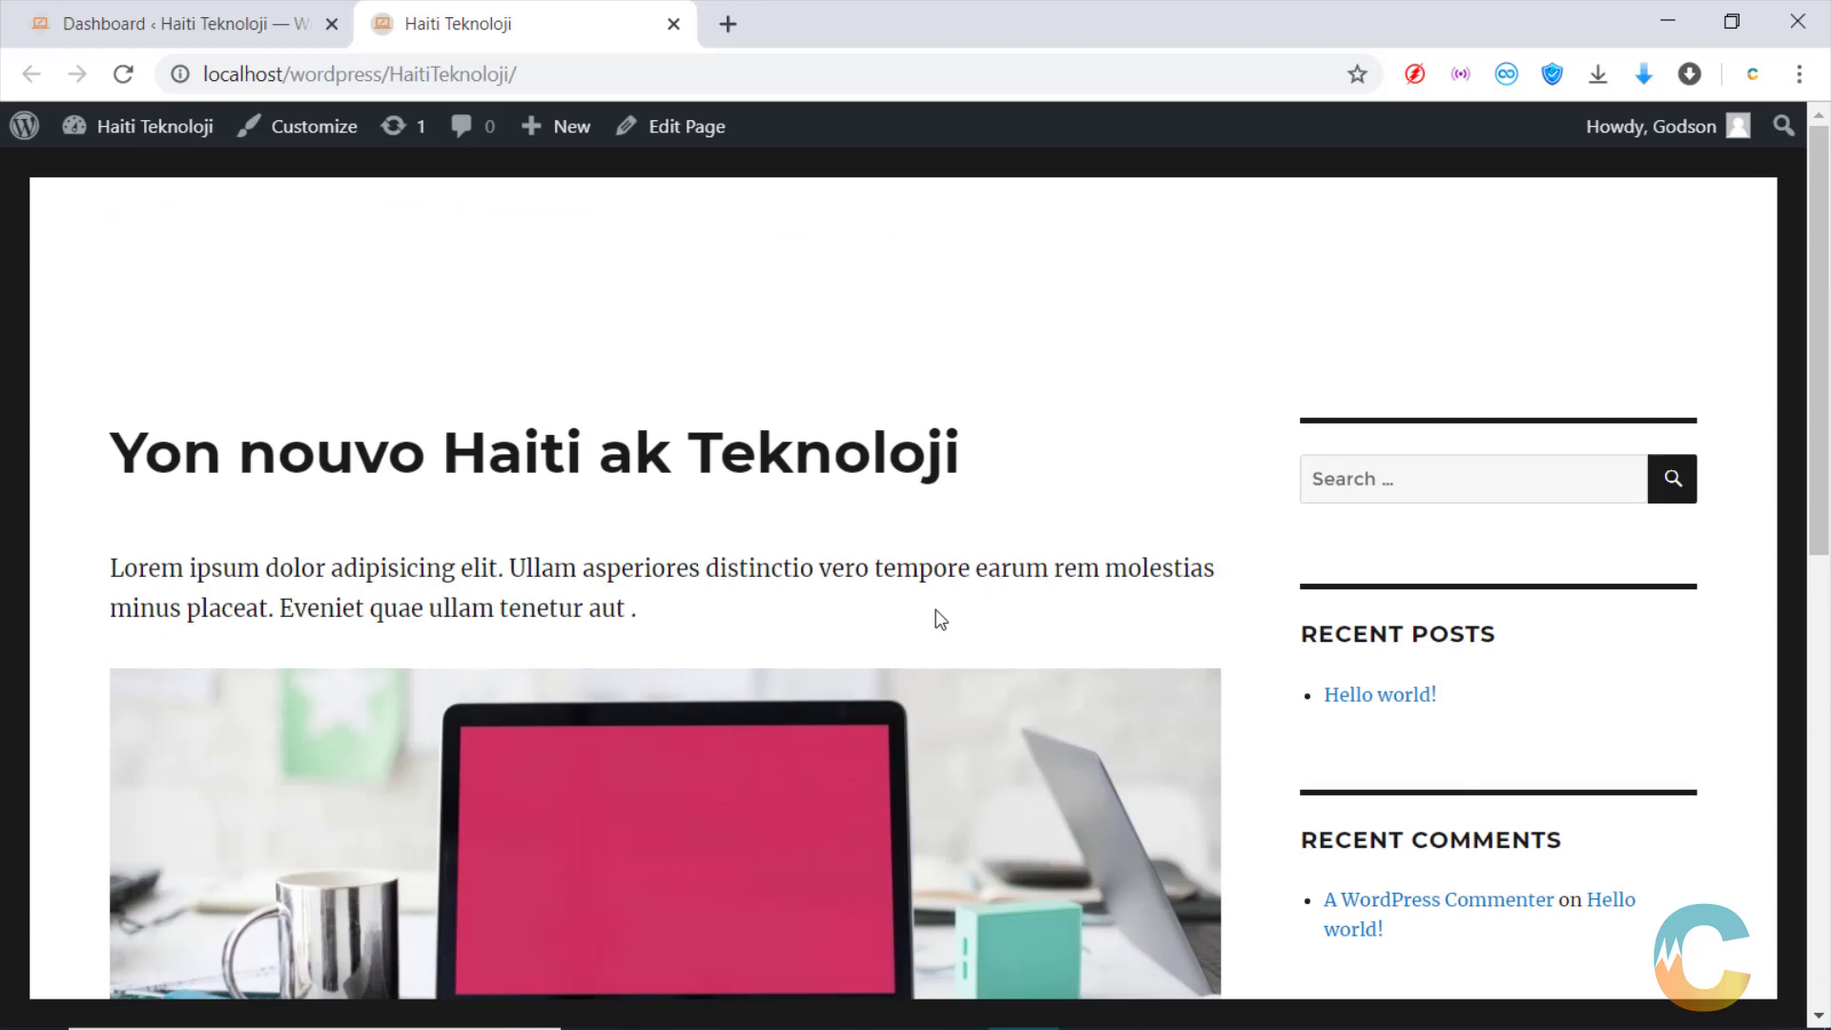
{"action": "scroll", "coordinate": [803, 600], "scroll_direction": "down", "scroll_amount": 3}
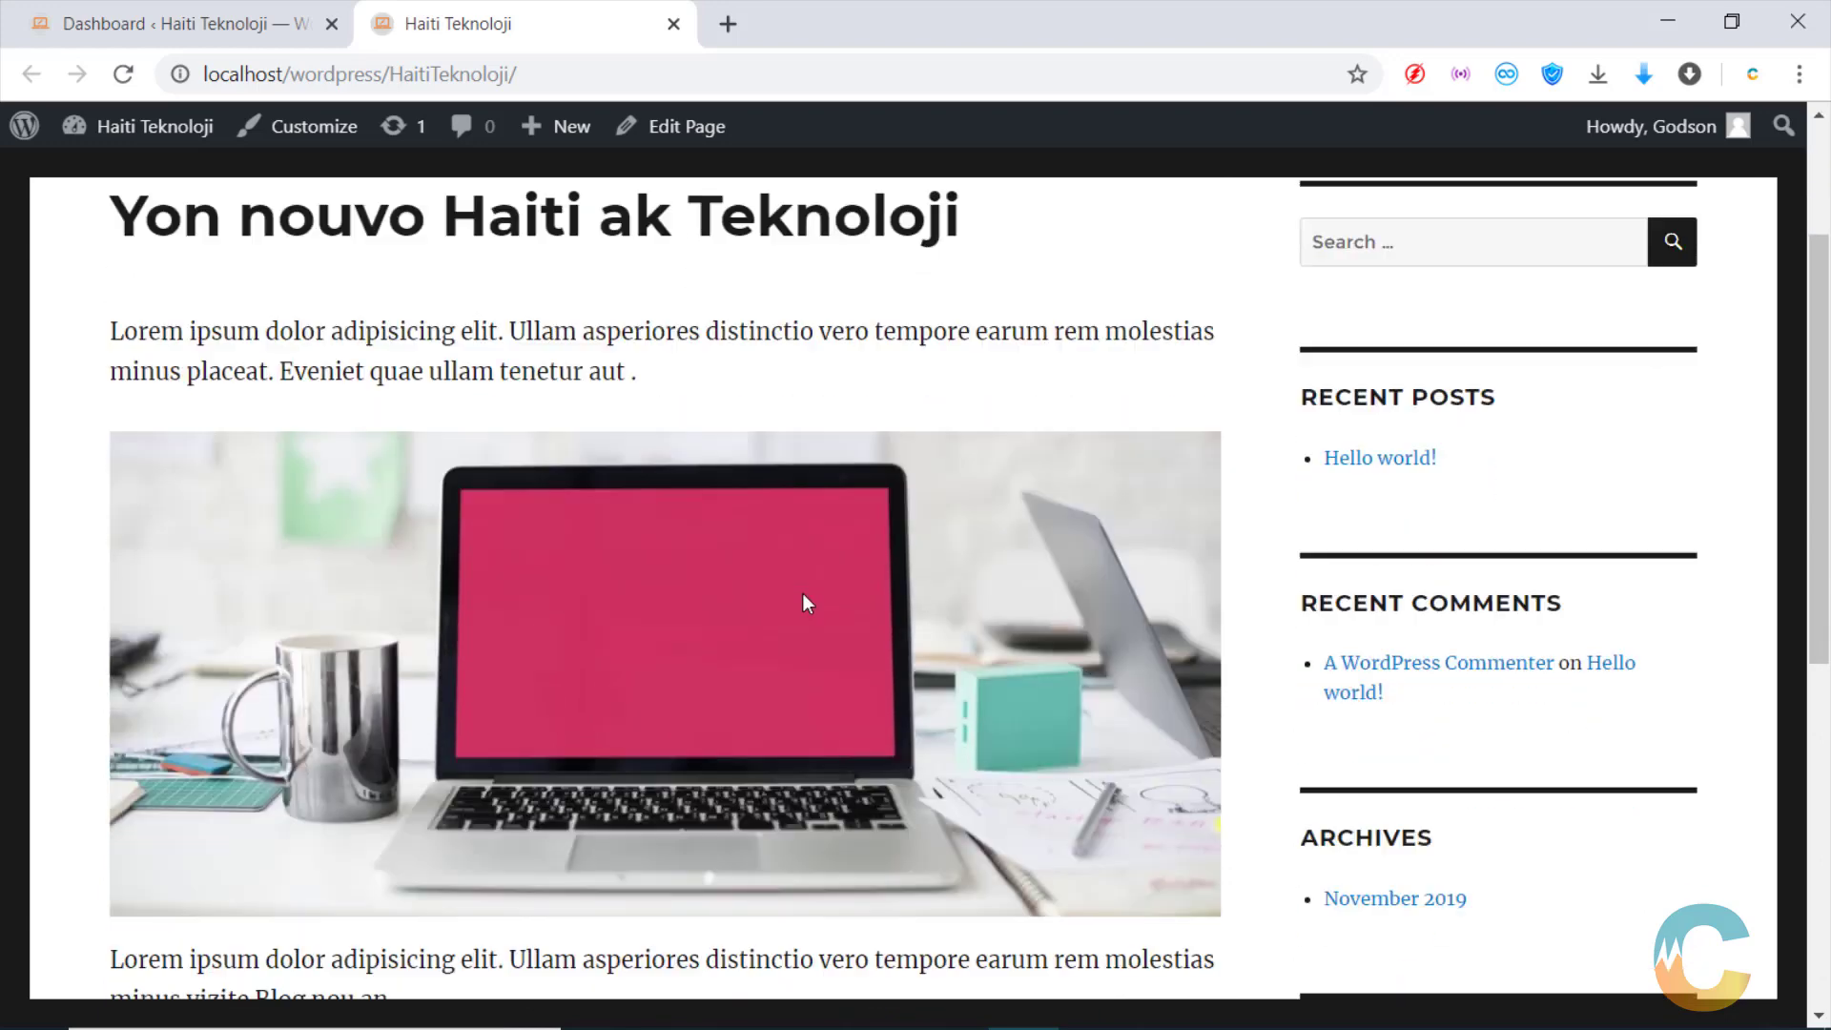
{"action": "scroll", "coordinate": [803, 603], "scroll_direction": "down", "scroll_amount": 2}
{"action": "scroll", "coordinate": [843, 868], "scroll_direction": "down", "scroll_amount": 6}
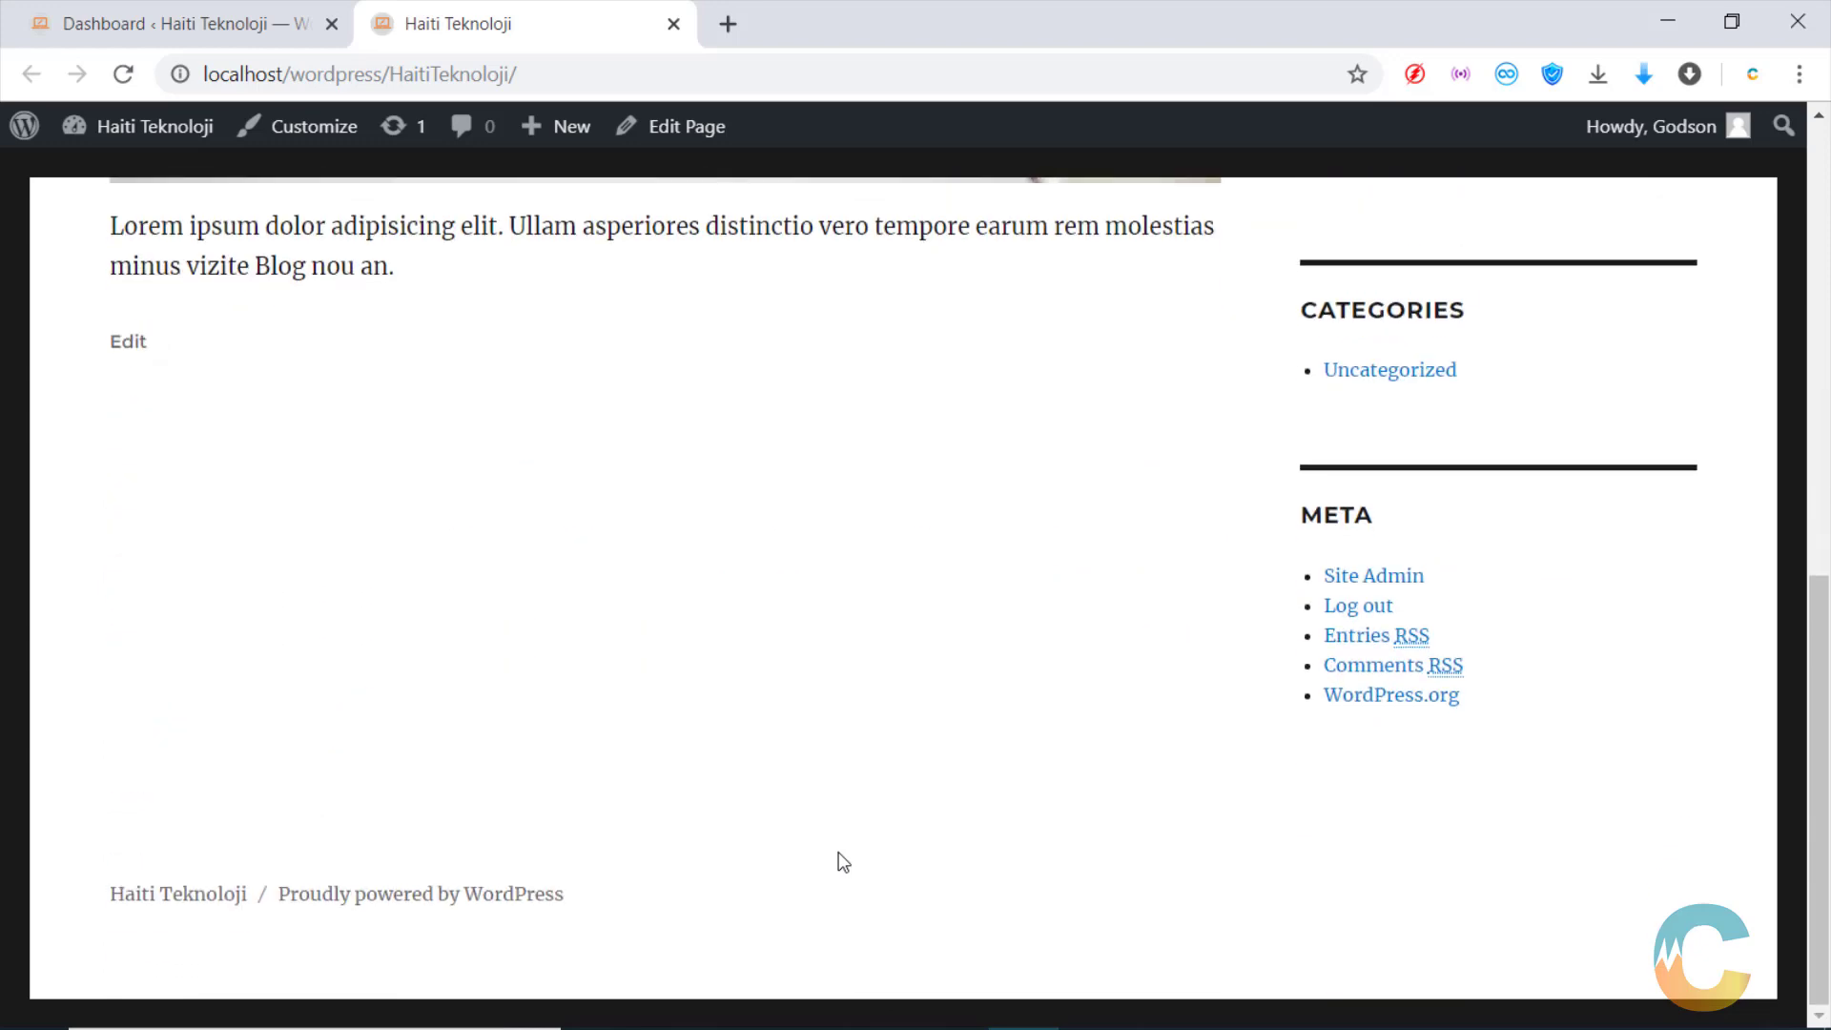
{"action": "scroll", "coordinate": [843, 862], "scroll_direction": "up", "scroll_amount": 10}
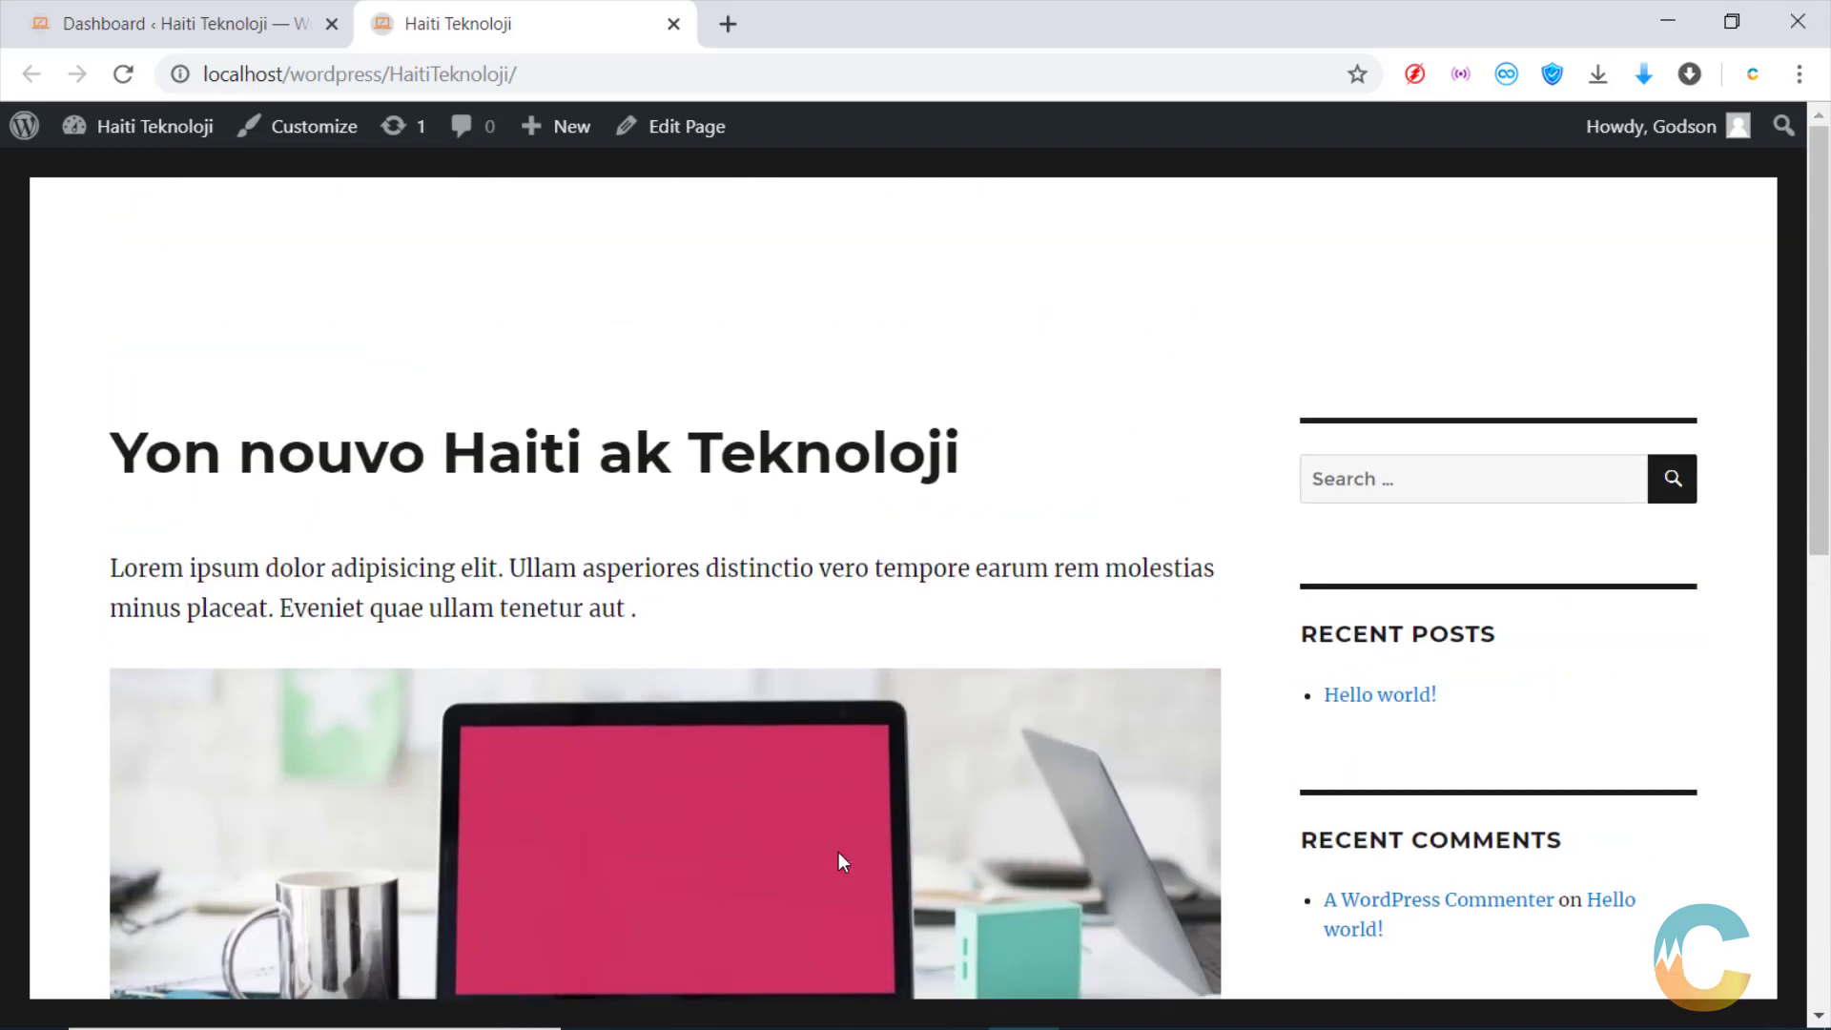
Return to the Haiti Teknoloji WordPress dashboard and open its media library
{"action": "left_click", "coordinate": [229, 21]}
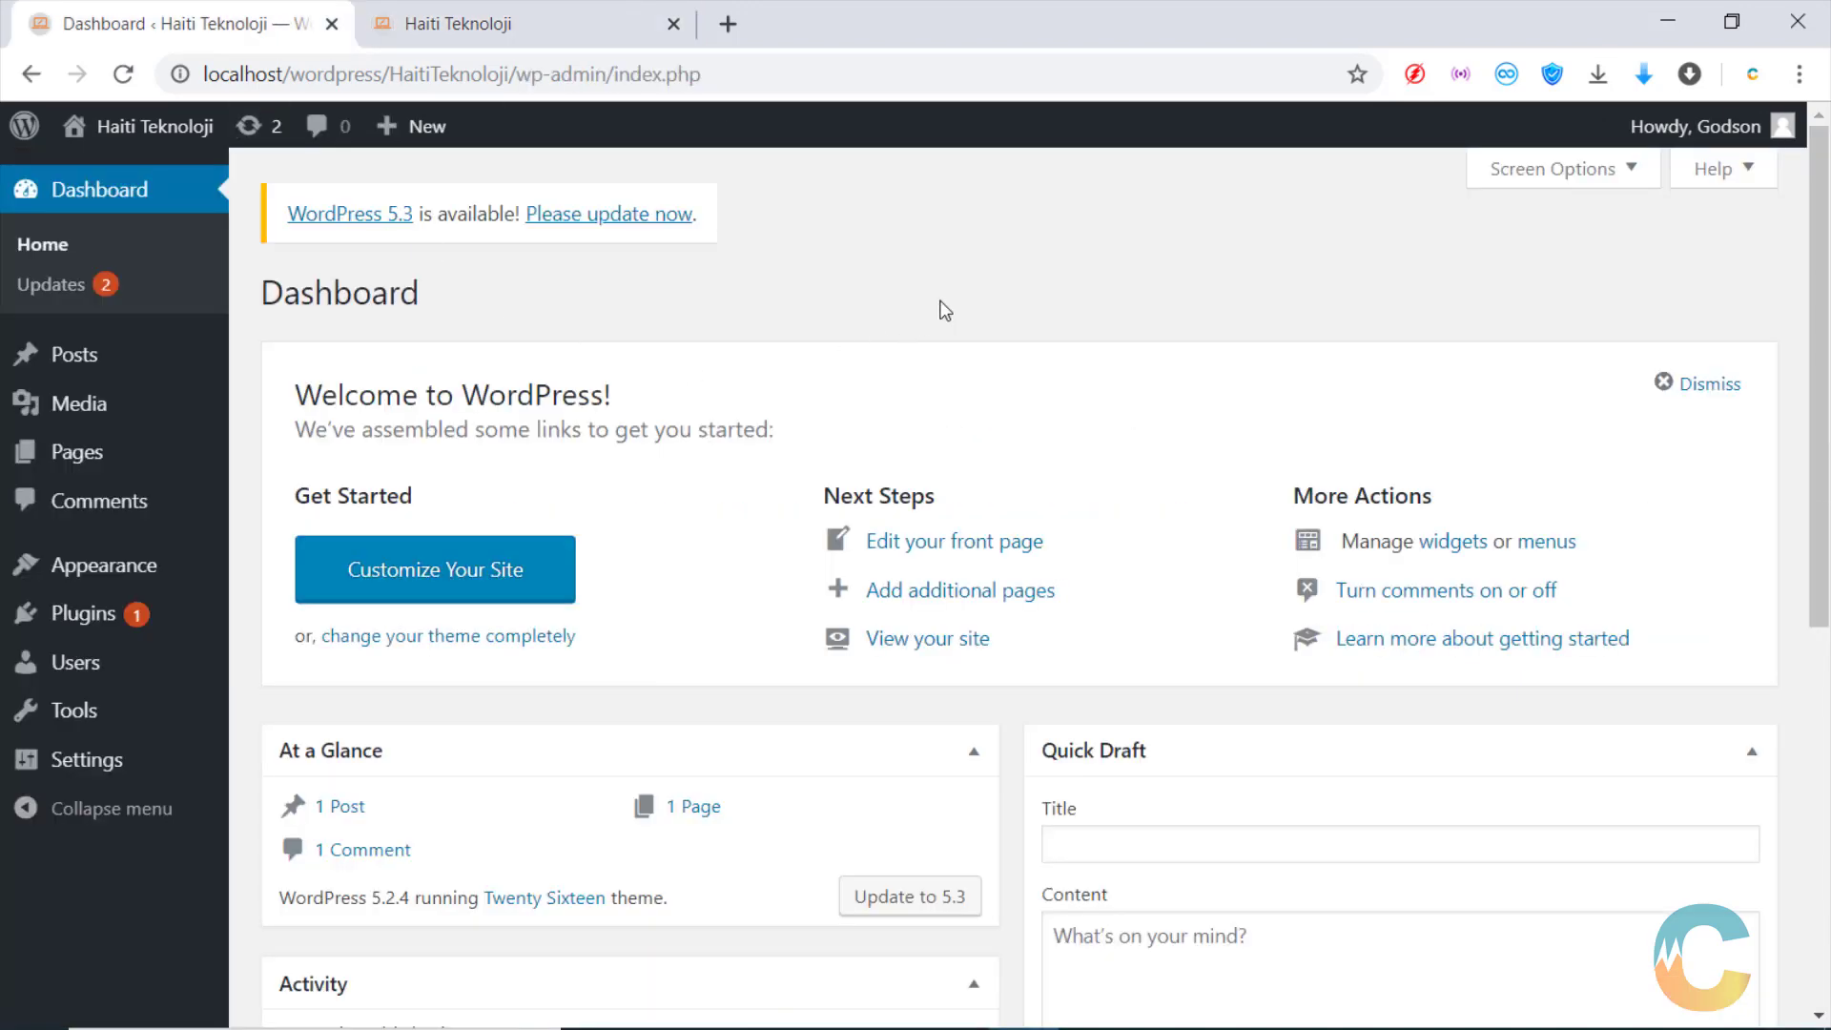
{"action": "left_click", "coordinate": [107, 412]}
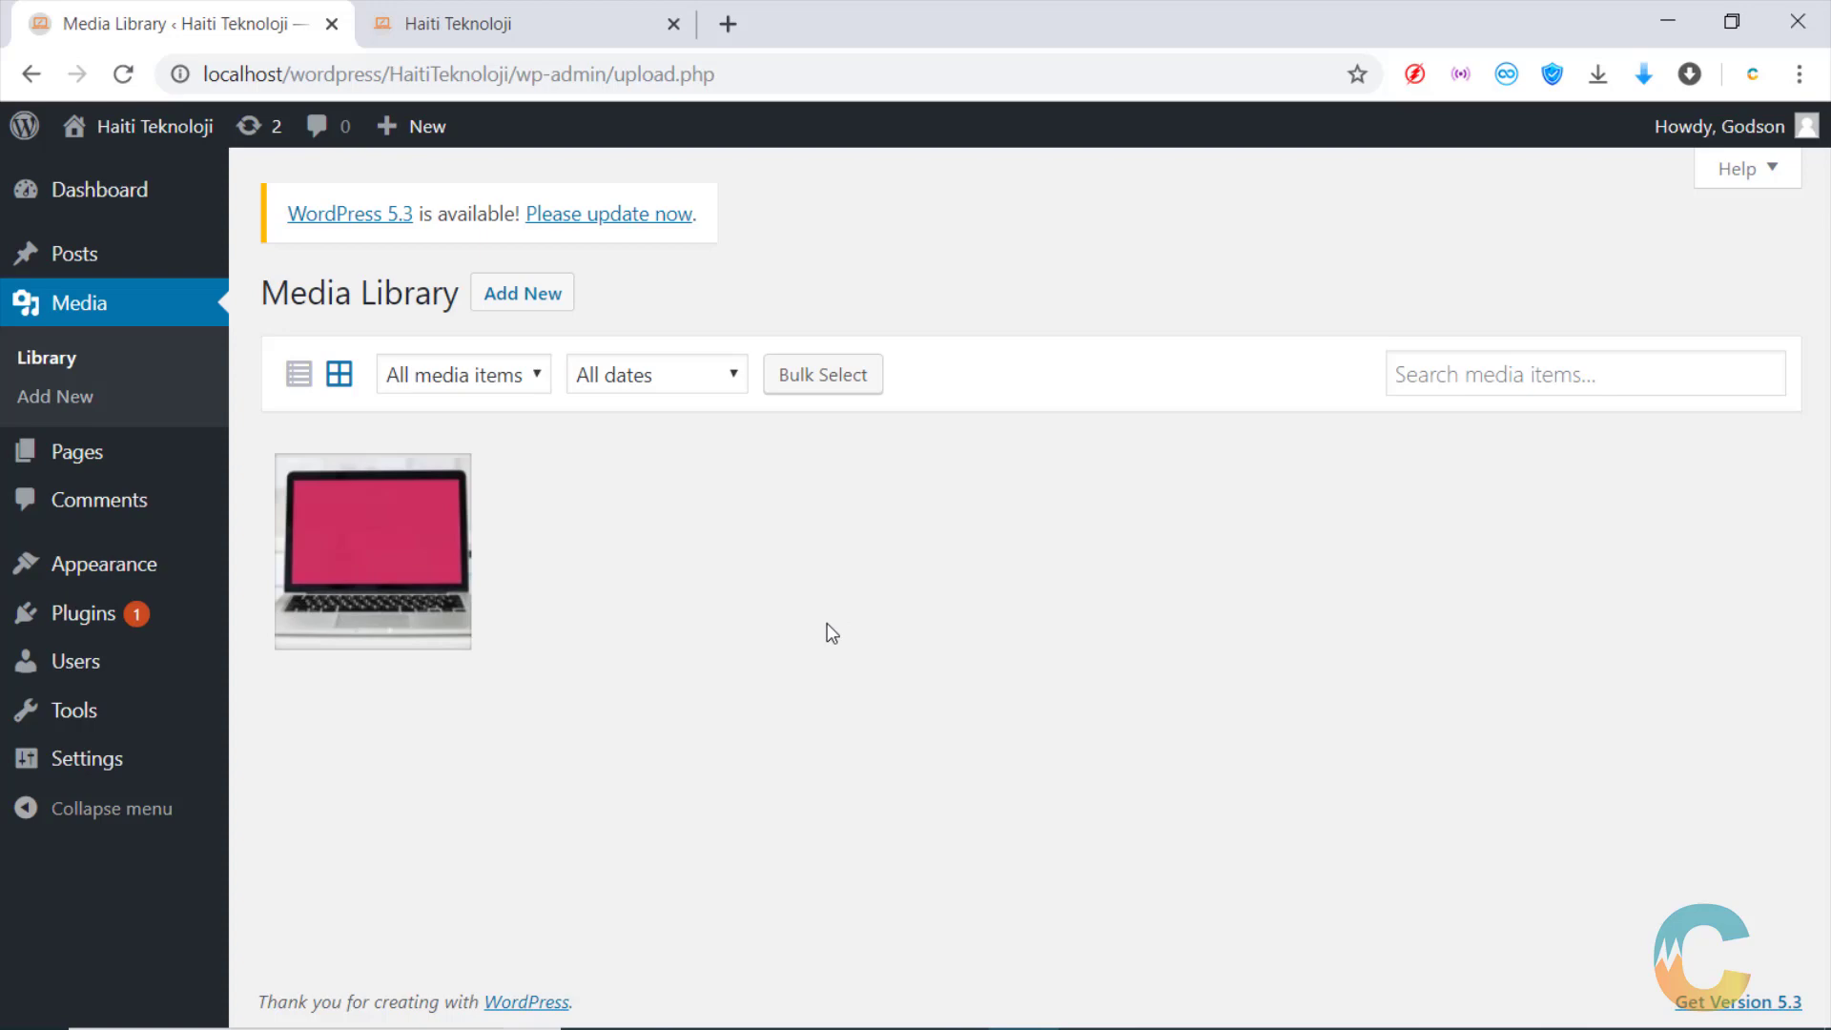
Switch to Firefox, open localhost/wordpress/myblogtest/ in a new tab and look over the reference site's home page
{"action": "mouse_move", "coordinate": [1028, 976]}
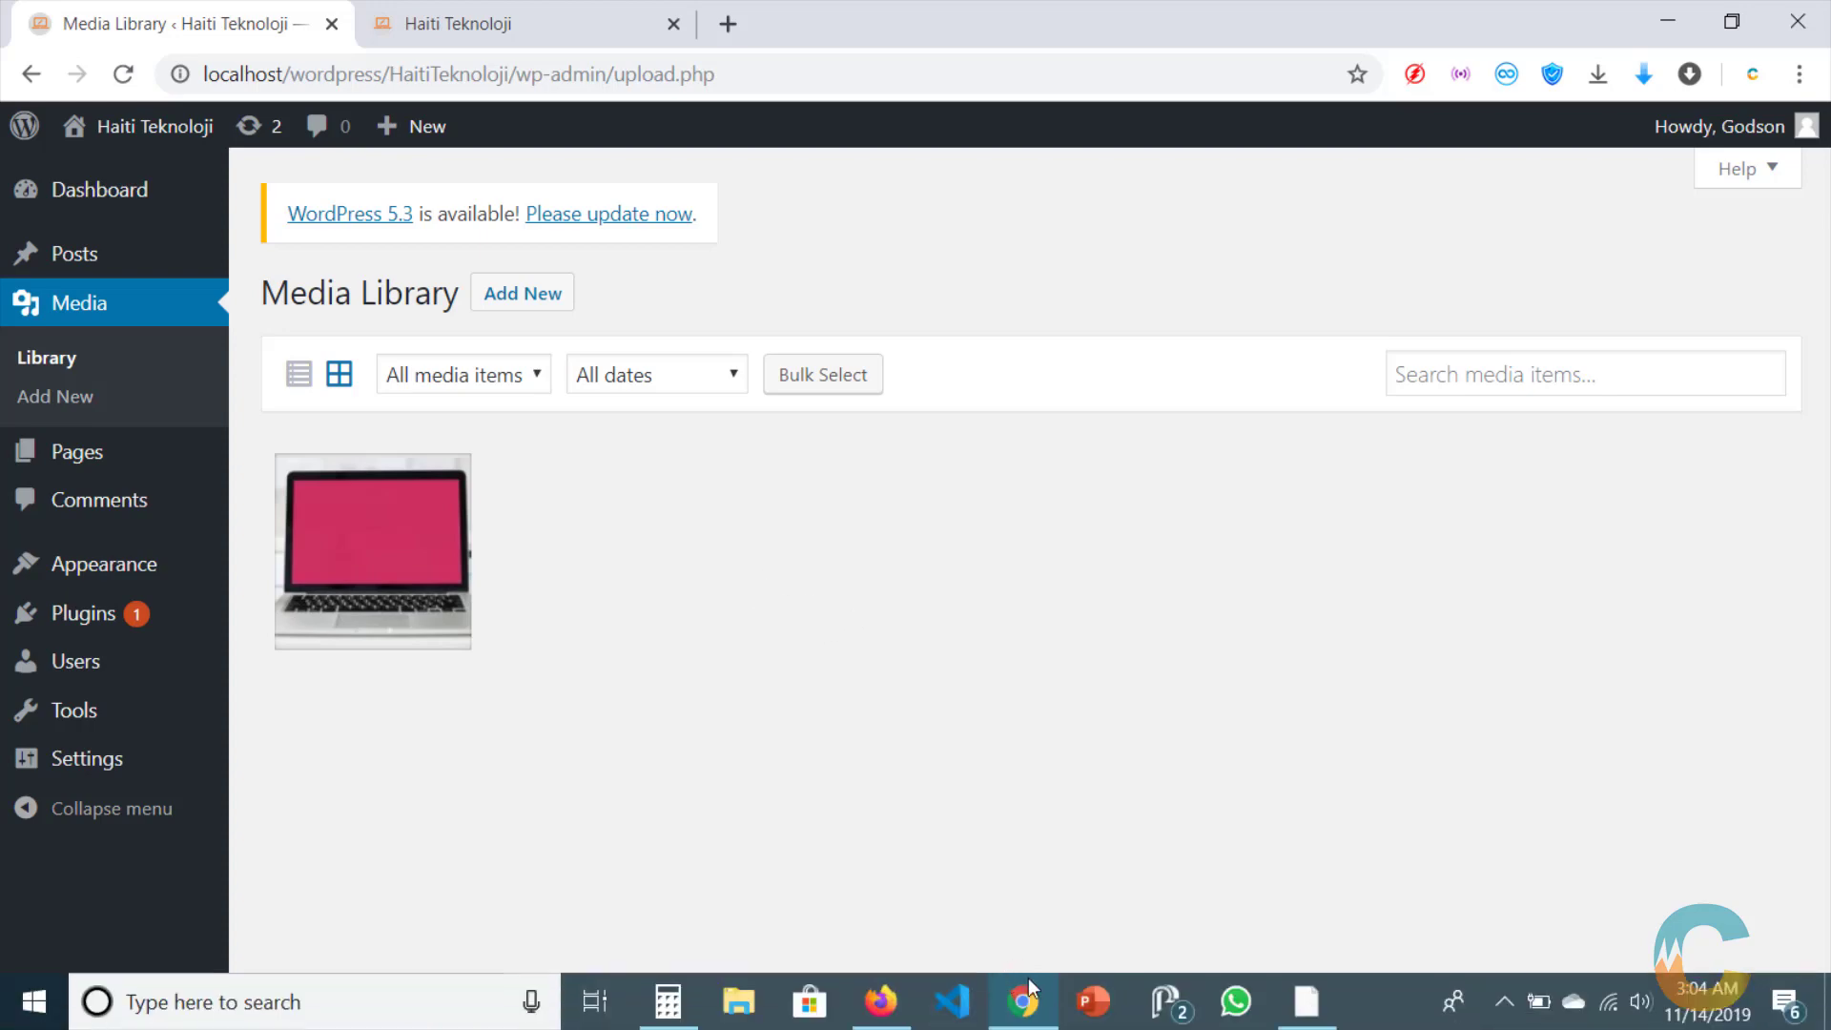
{"action": "left_click", "coordinate": [880, 1001]}
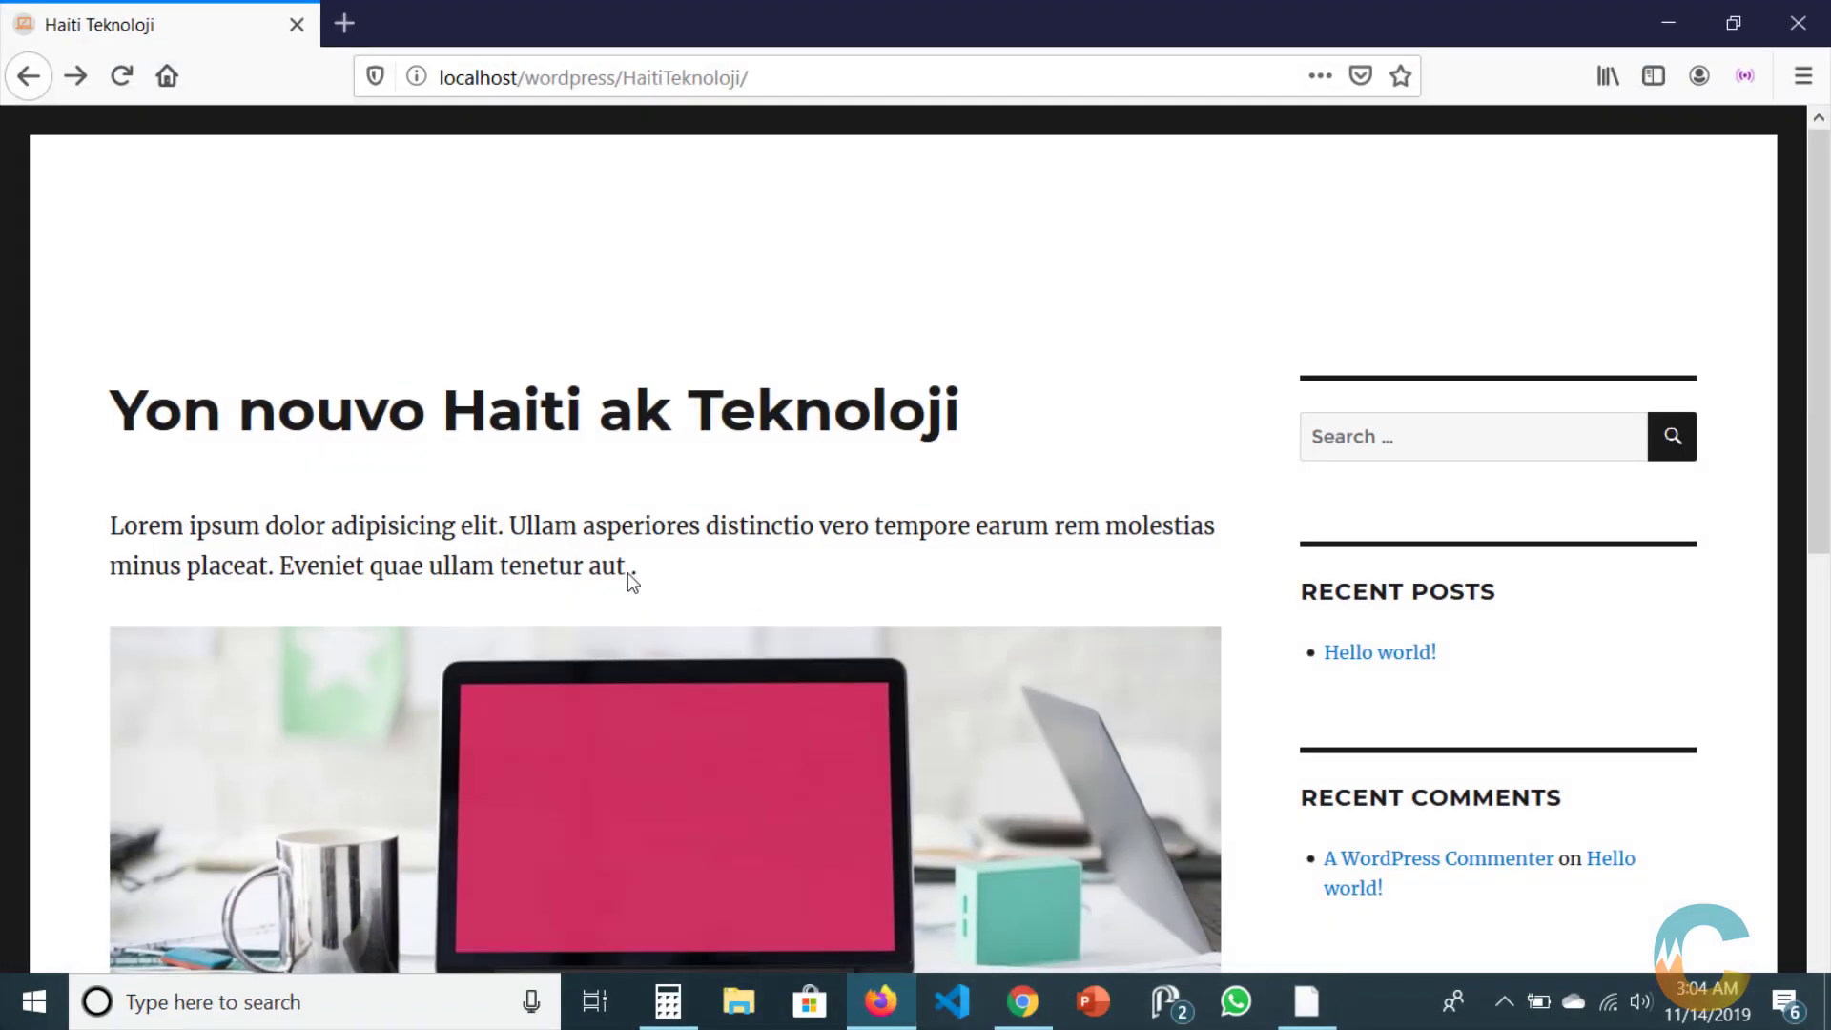
{"action": "left_click", "coordinate": [344, 24]}
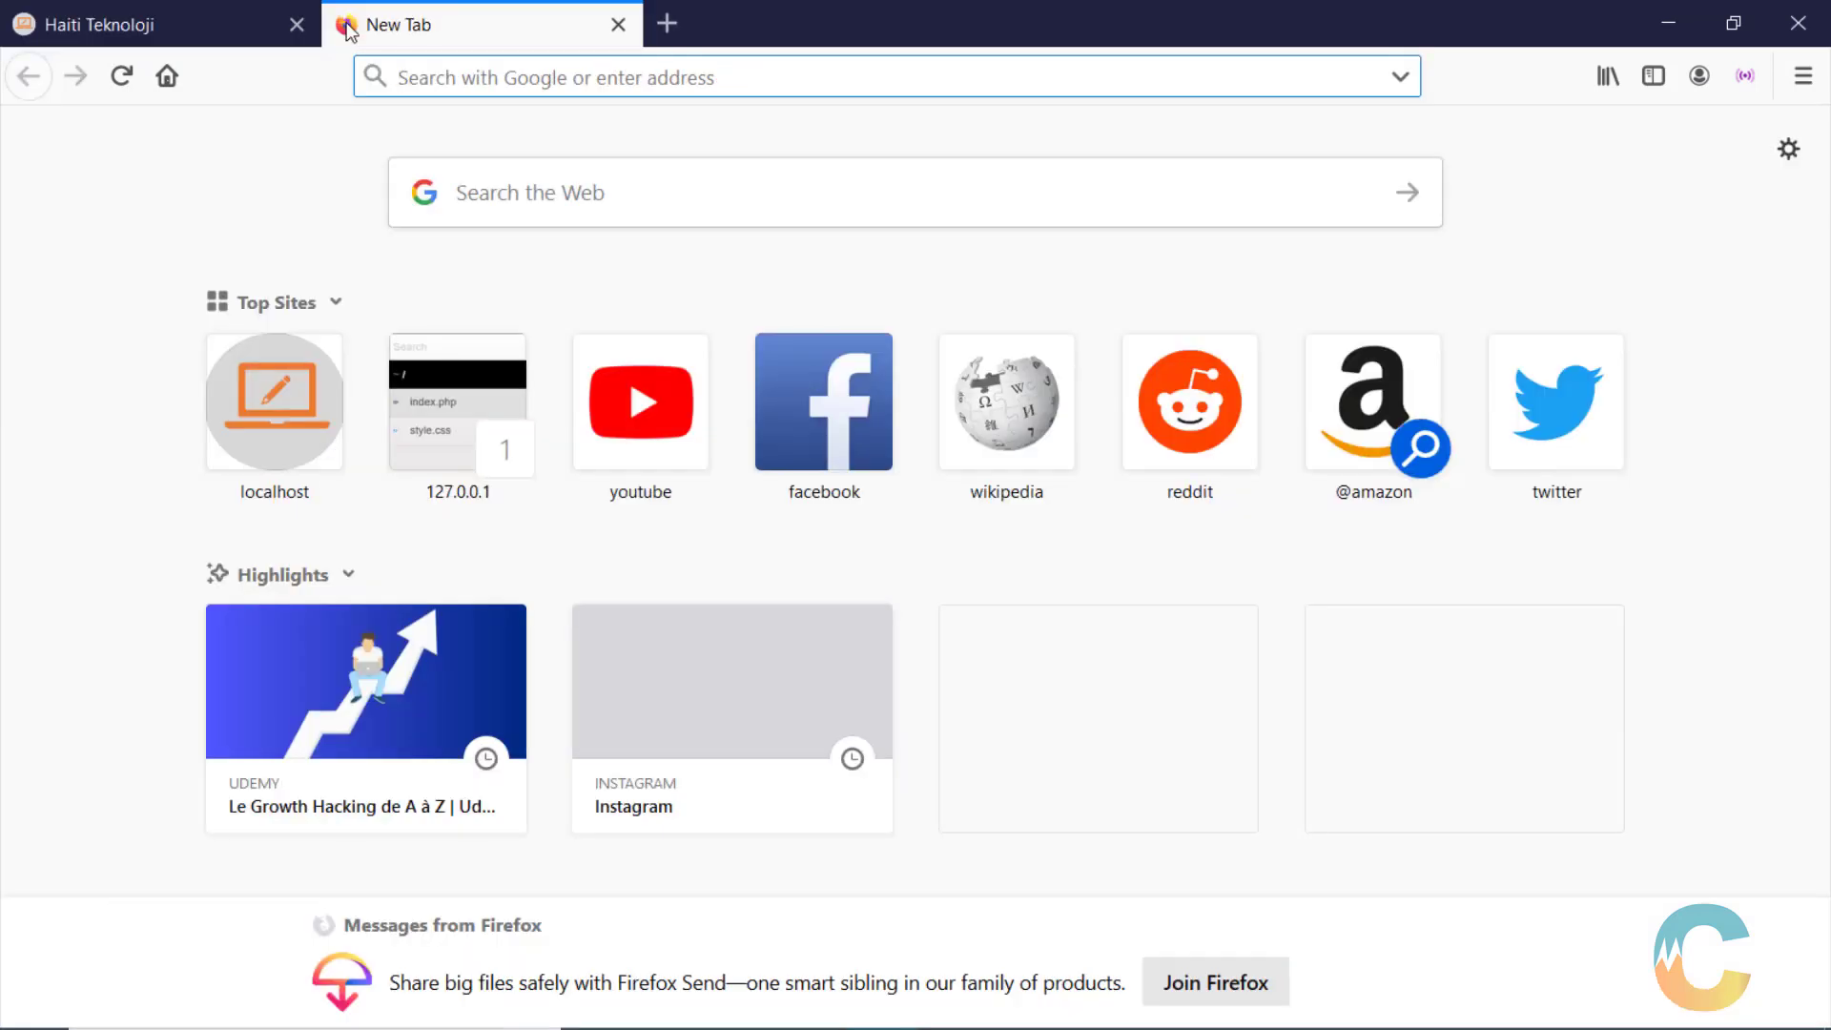
{"action": "type", "text": "localhost/"}
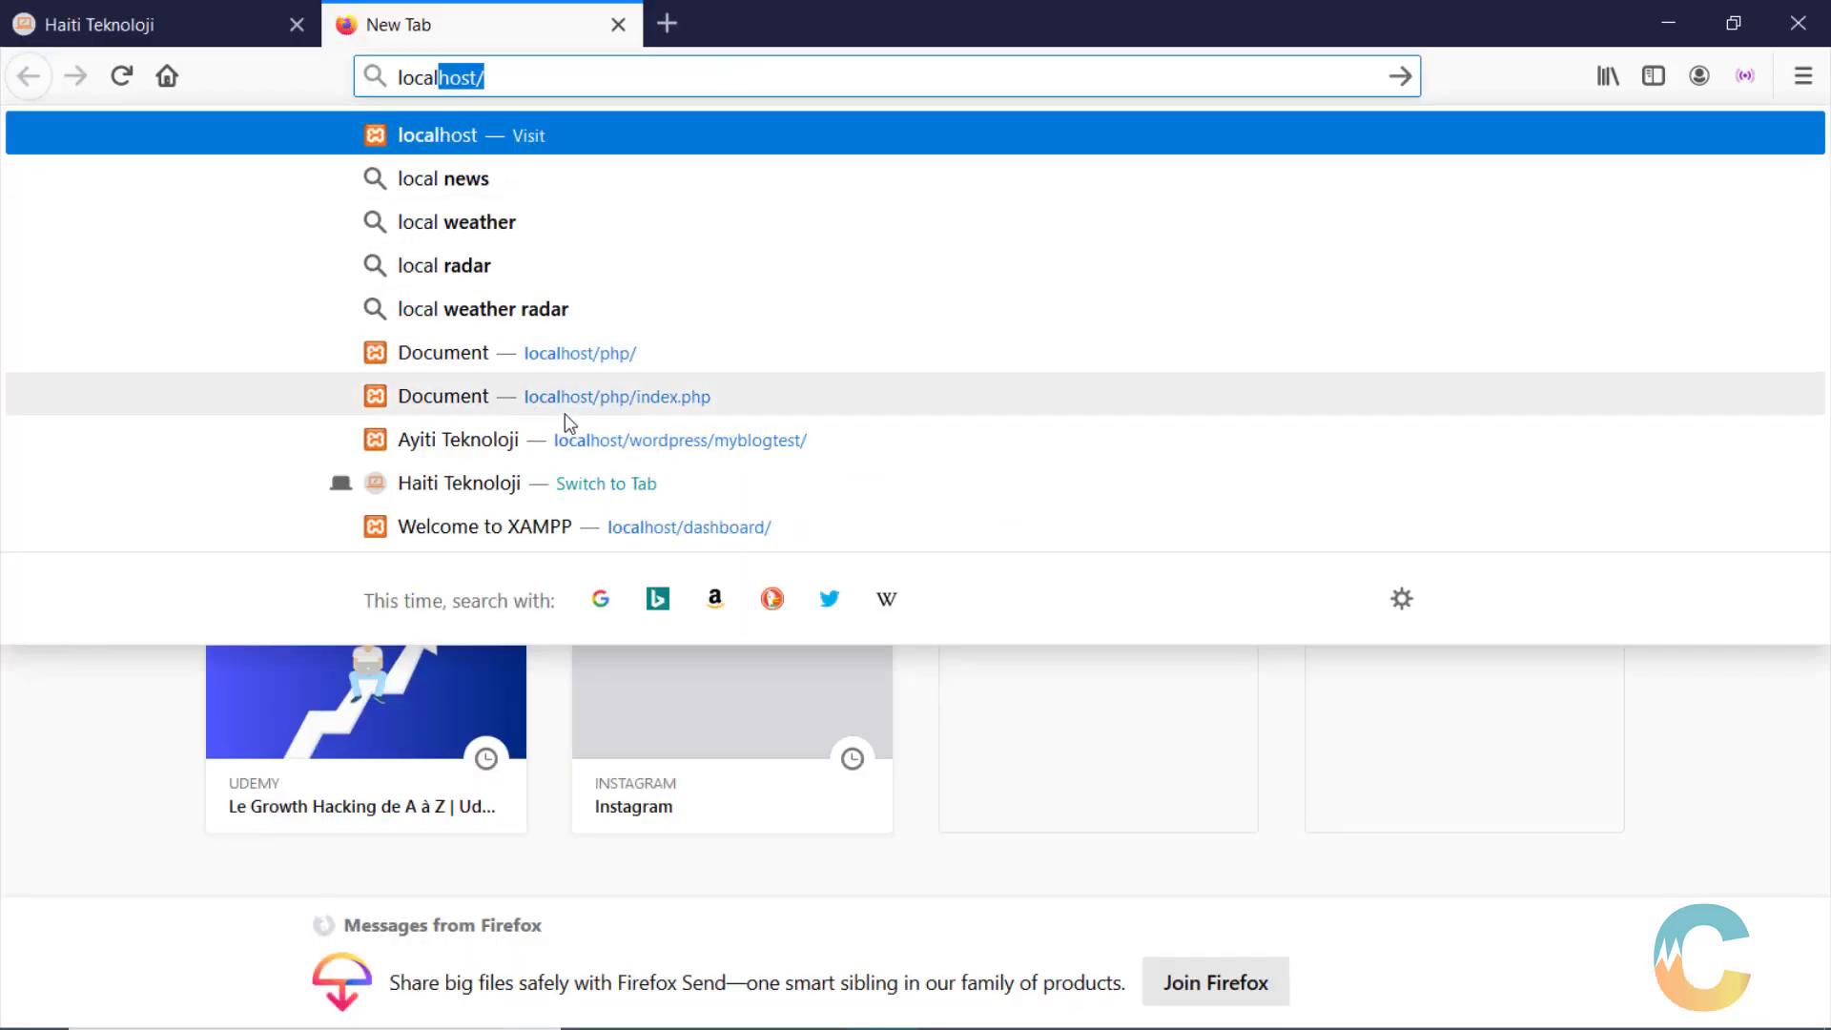
{"action": "left_click", "coordinate": [627, 439]}
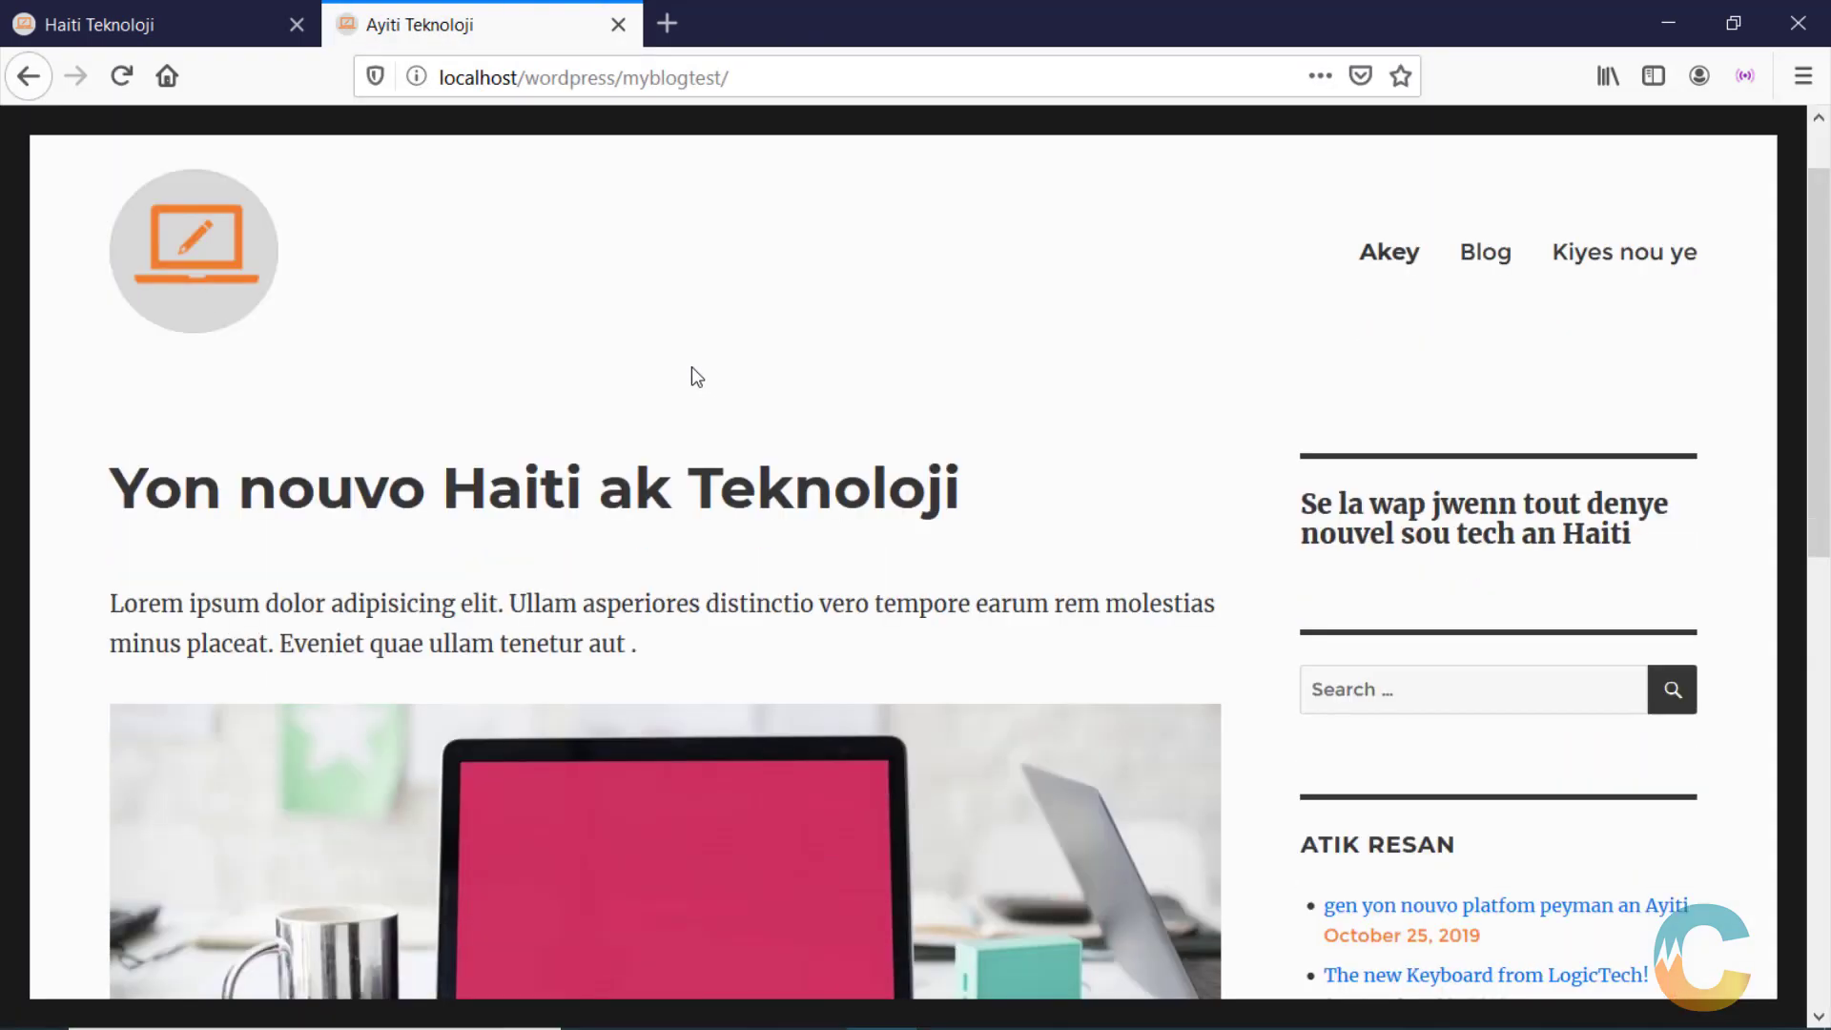
{"action": "scroll", "coordinate": [727, 450], "scroll_direction": "down", "scroll_amount": 9}
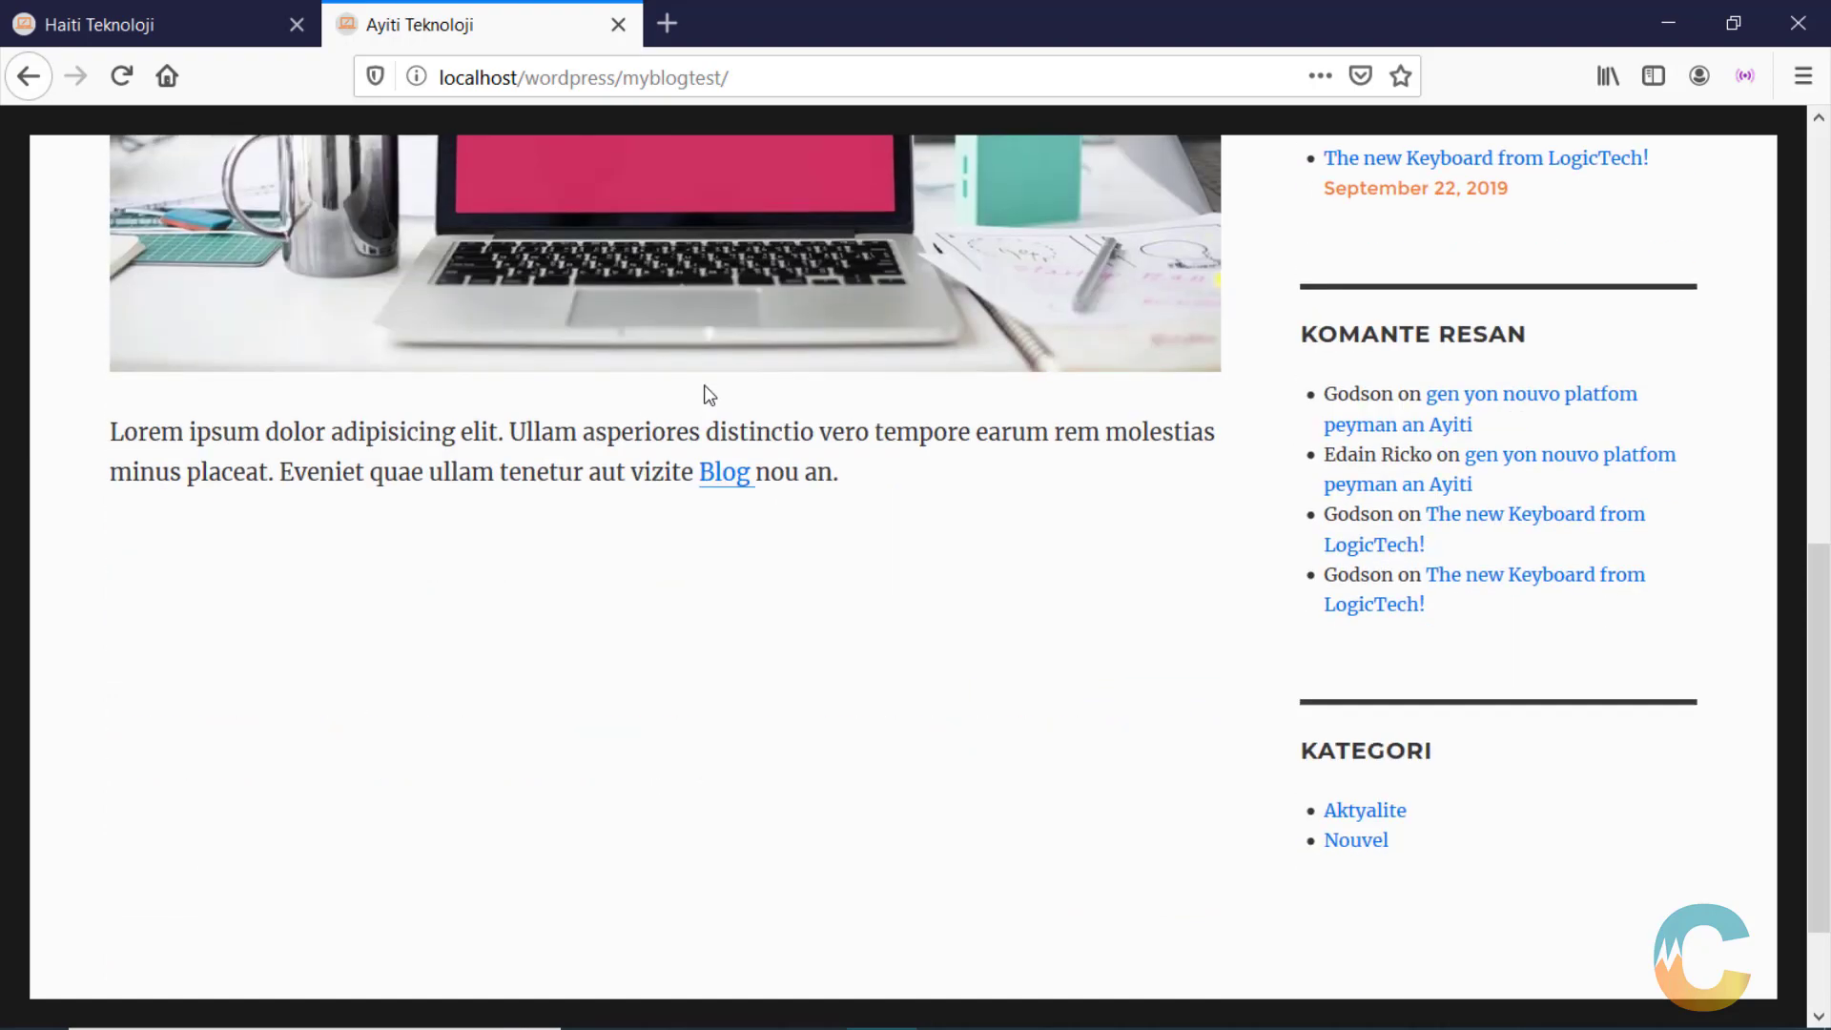
{"action": "scroll", "coordinate": [703, 385], "scroll_direction": "up", "scroll_amount": 10}
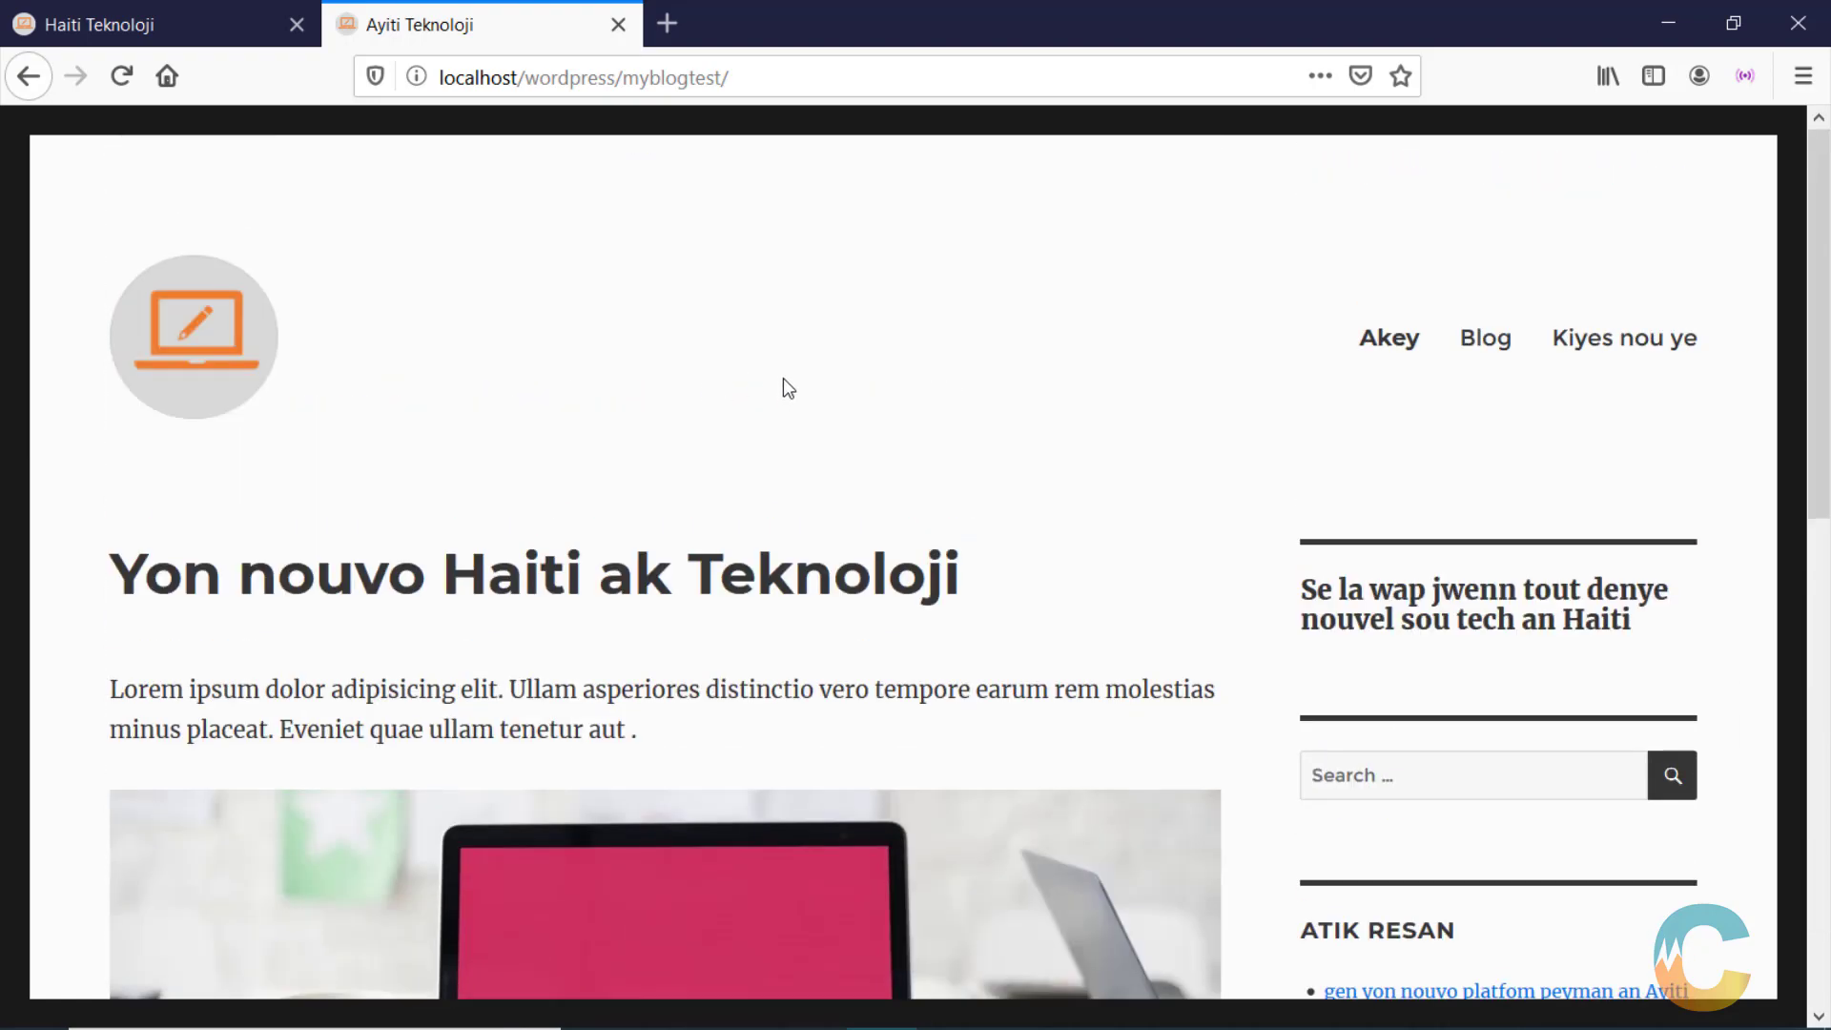
Open the reference site's Blog page and examine the layout of its posts and images
{"action": "left_click", "coordinate": [1468, 343]}
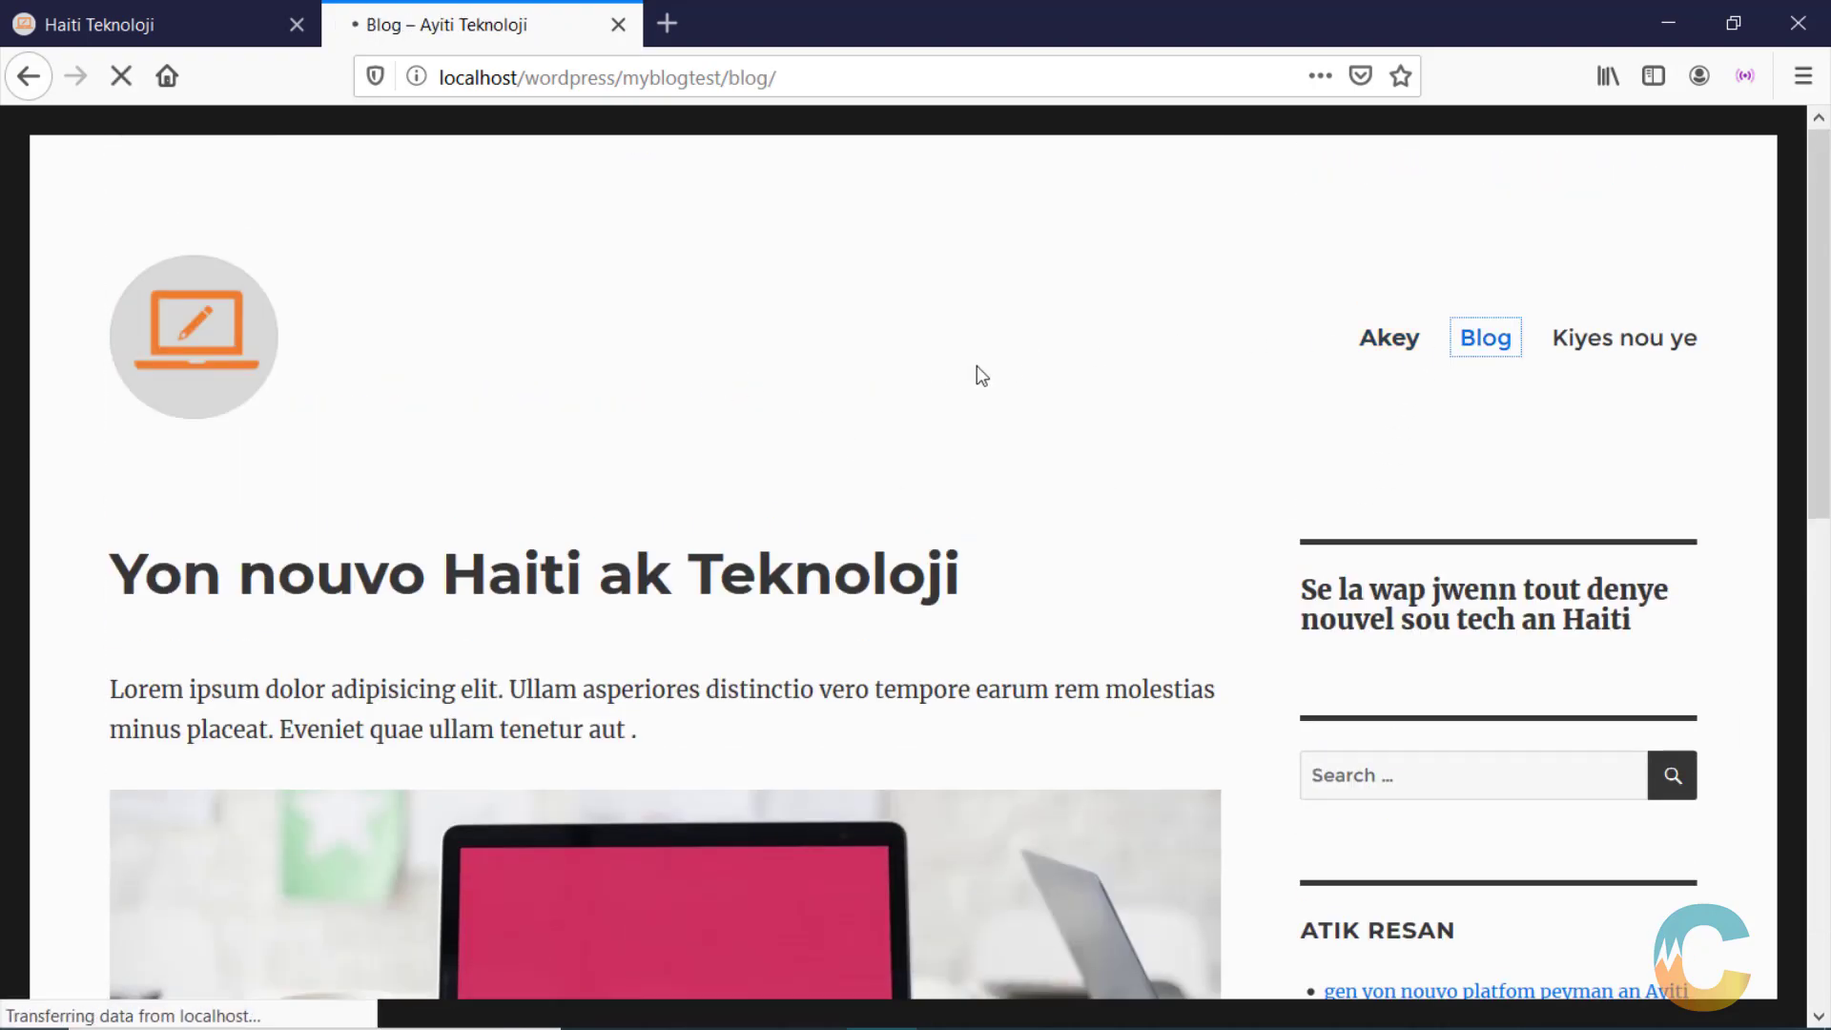
{"action": "scroll", "coordinate": [976, 372], "scroll_direction": "down", "scroll_amount": 10}
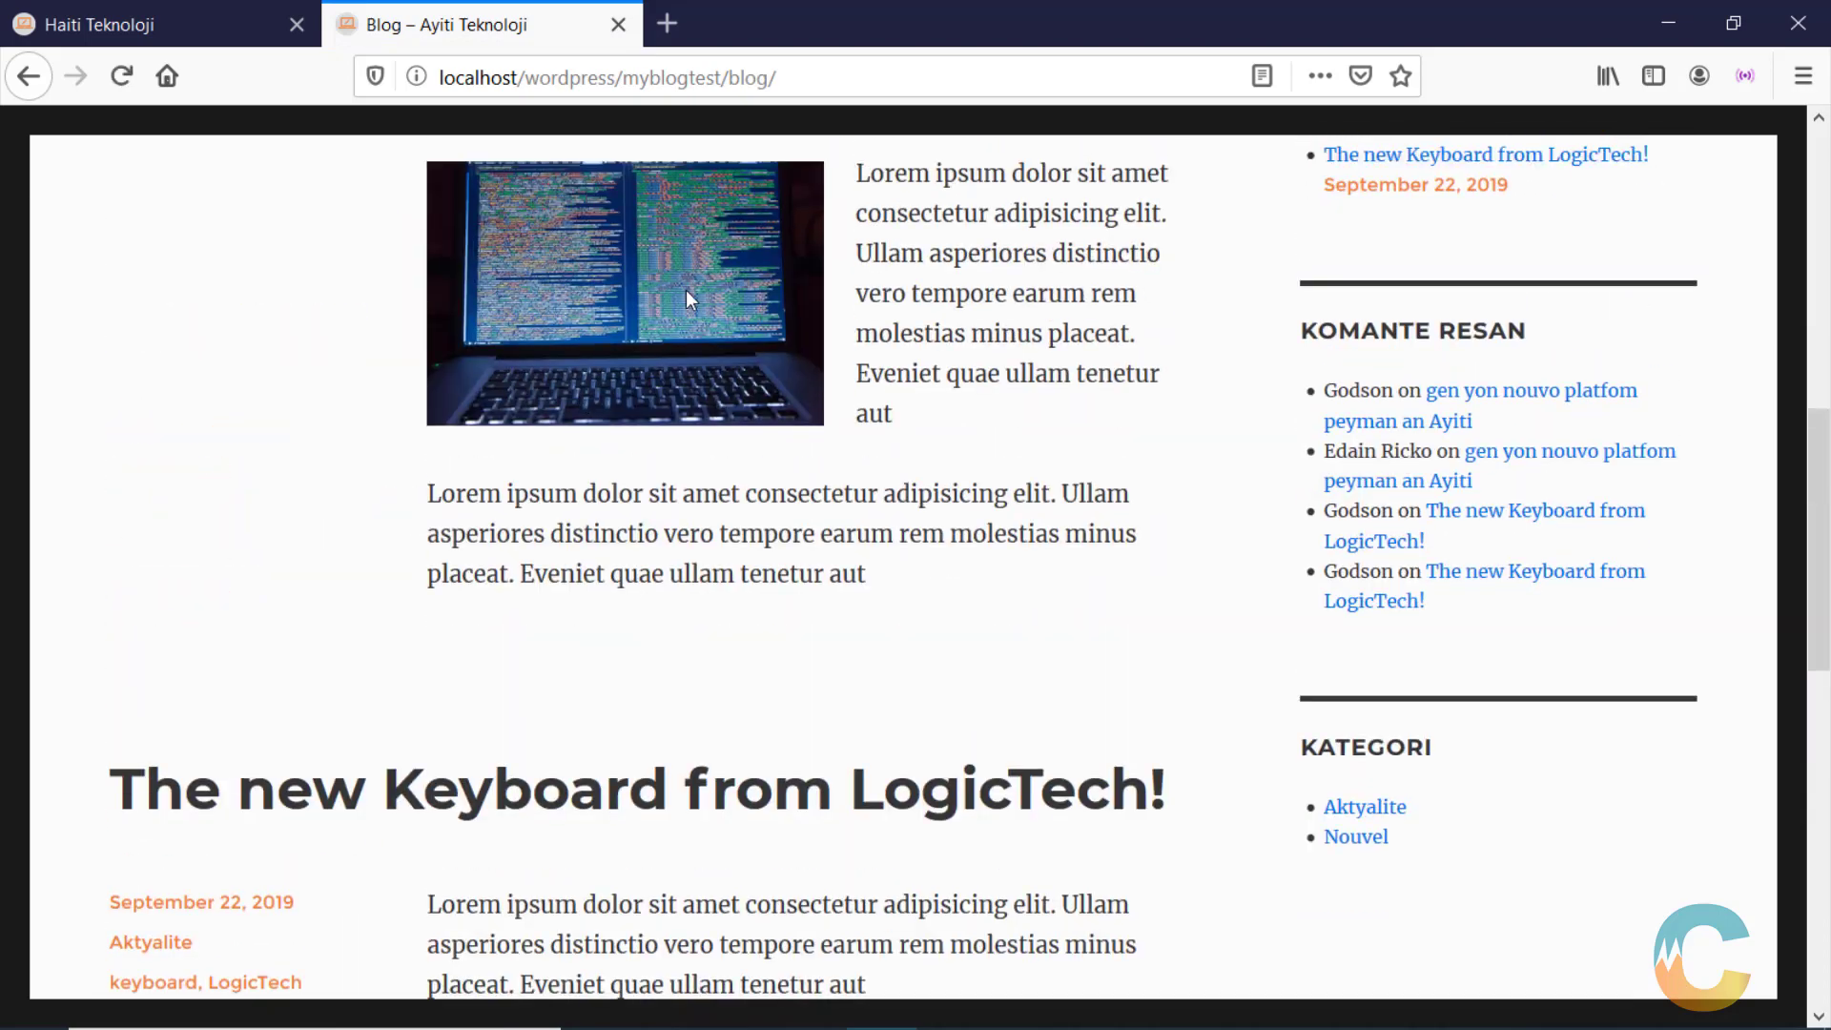
{"action": "scroll", "coordinate": [702, 301], "scroll_direction": "down", "scroll_amount": 6}
{"action": "scroll", "coordinate": [712, 284], "scroll_direction": "up", "scroll_amount": 8}
{"action": "scroll", "coordinate": [702, 301], "scroll_direction": "down", "scroll_amount": 9}
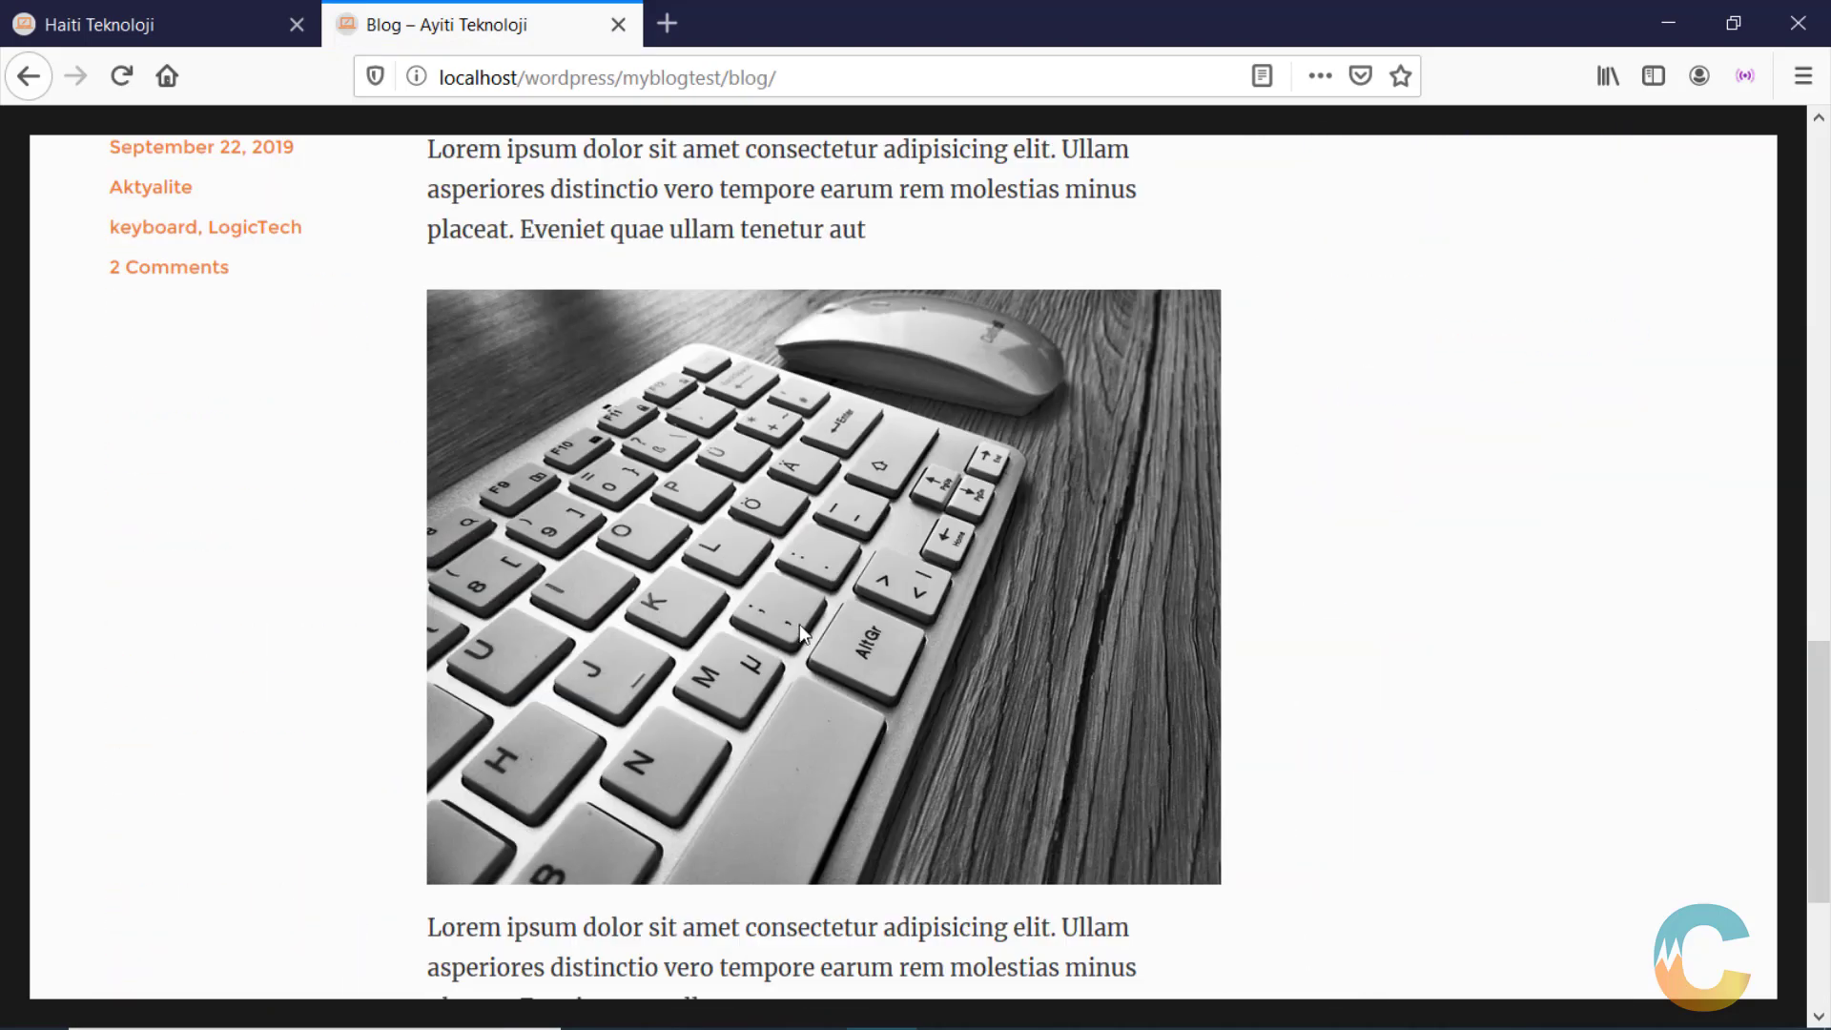
{"action": "scroll", "coordinate": [1011, 553], "scroll_direction": "down", "scroll_amount": 5}
{"action": "scroll", "coordinate": [1022, 540], "scroll_direction": "up", "scroll_amount": 15}
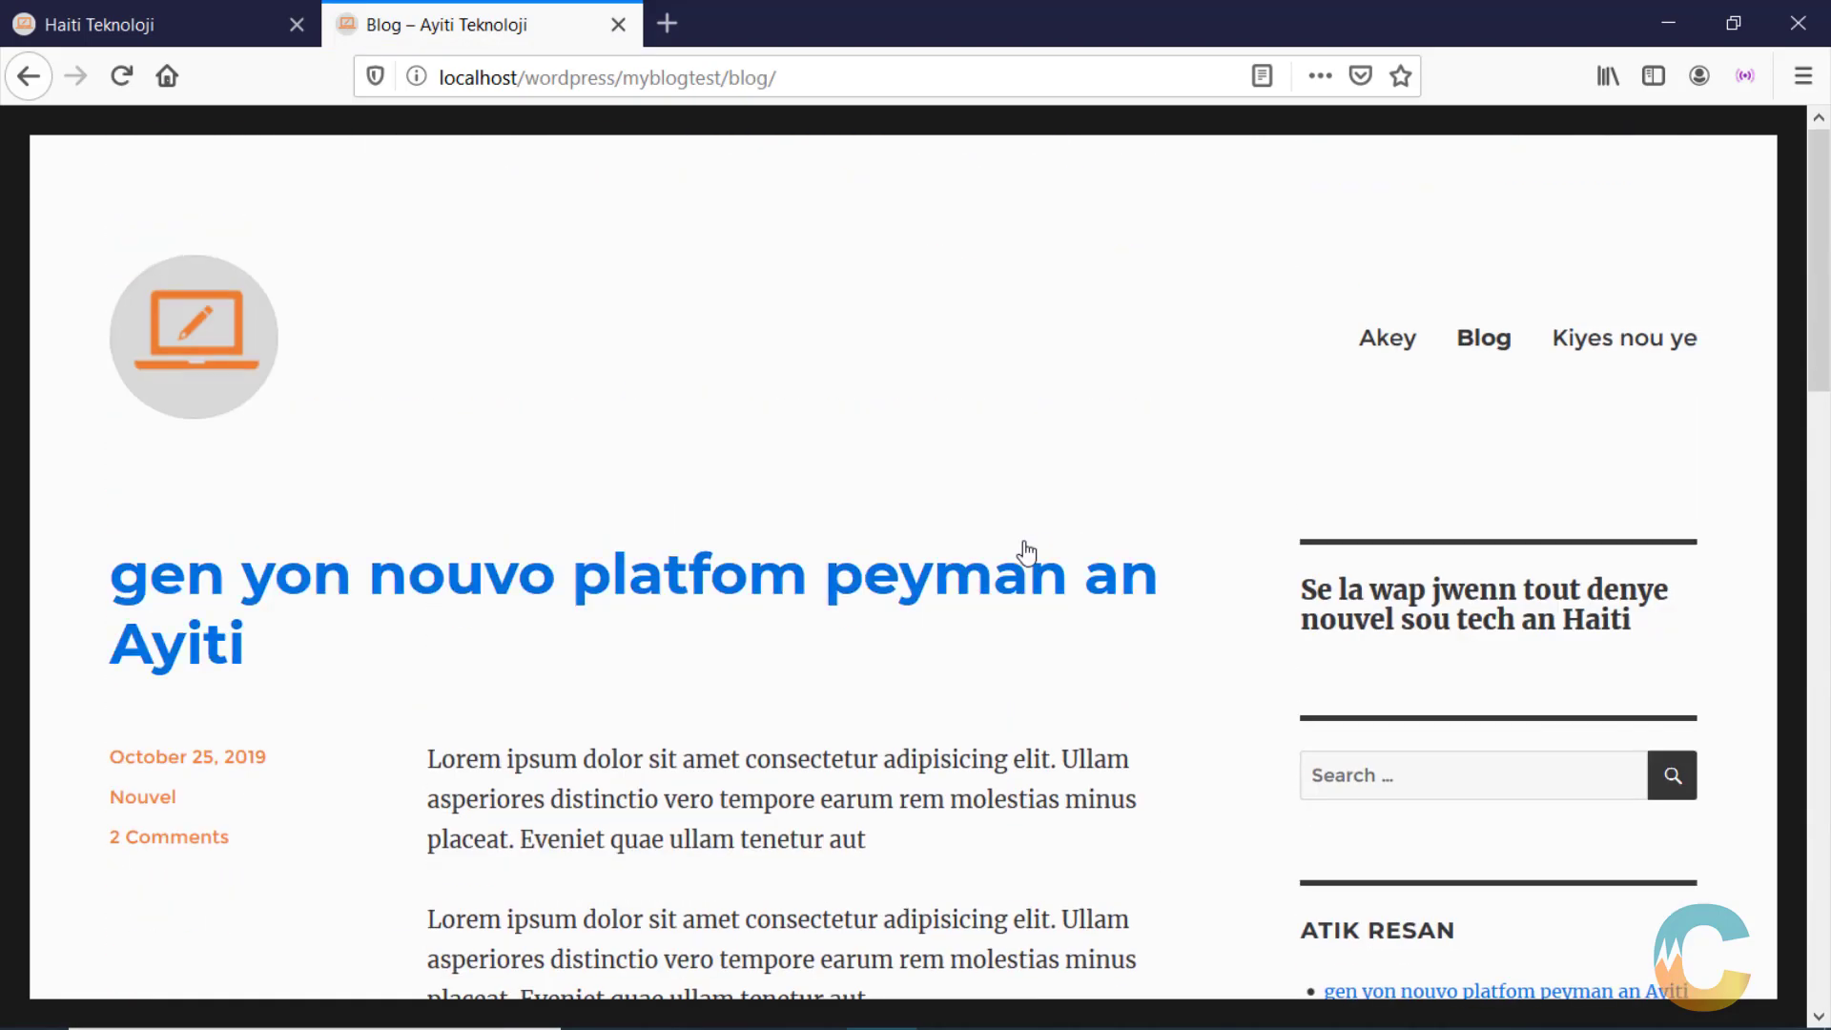
Open the reference site's "Kiyes nou ye" page and review its text and images
{"action": "left_click", "coordinate": [1627, 341]}
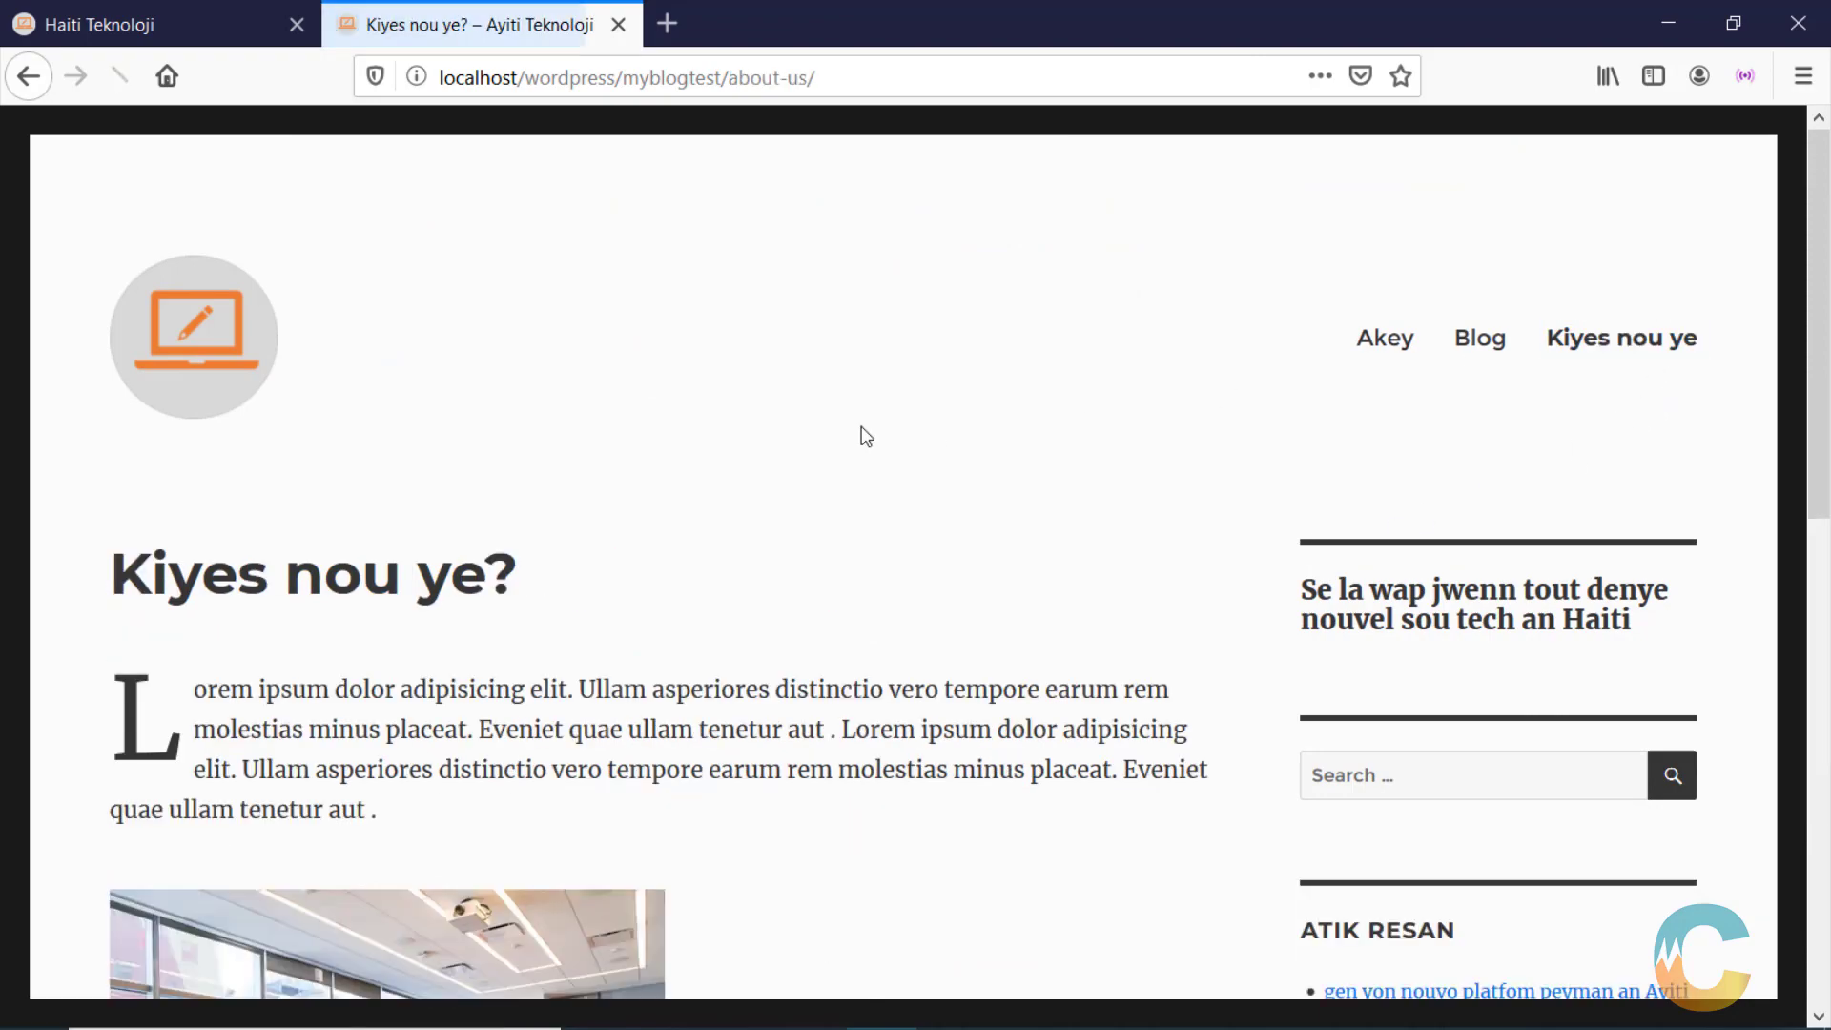
{"action": "scroll", "coordinate": [864, 434], "scroll_direction": "down", "scroll_amount": 3}
{"action": "scroll", "coordinate": [864, 433], "scroll_direction": "down", "scroll_amount": 5}
{"action": "scroll", "coordinate": [467, 370], "scroll_direction": "up", "scroll_amount": 7}
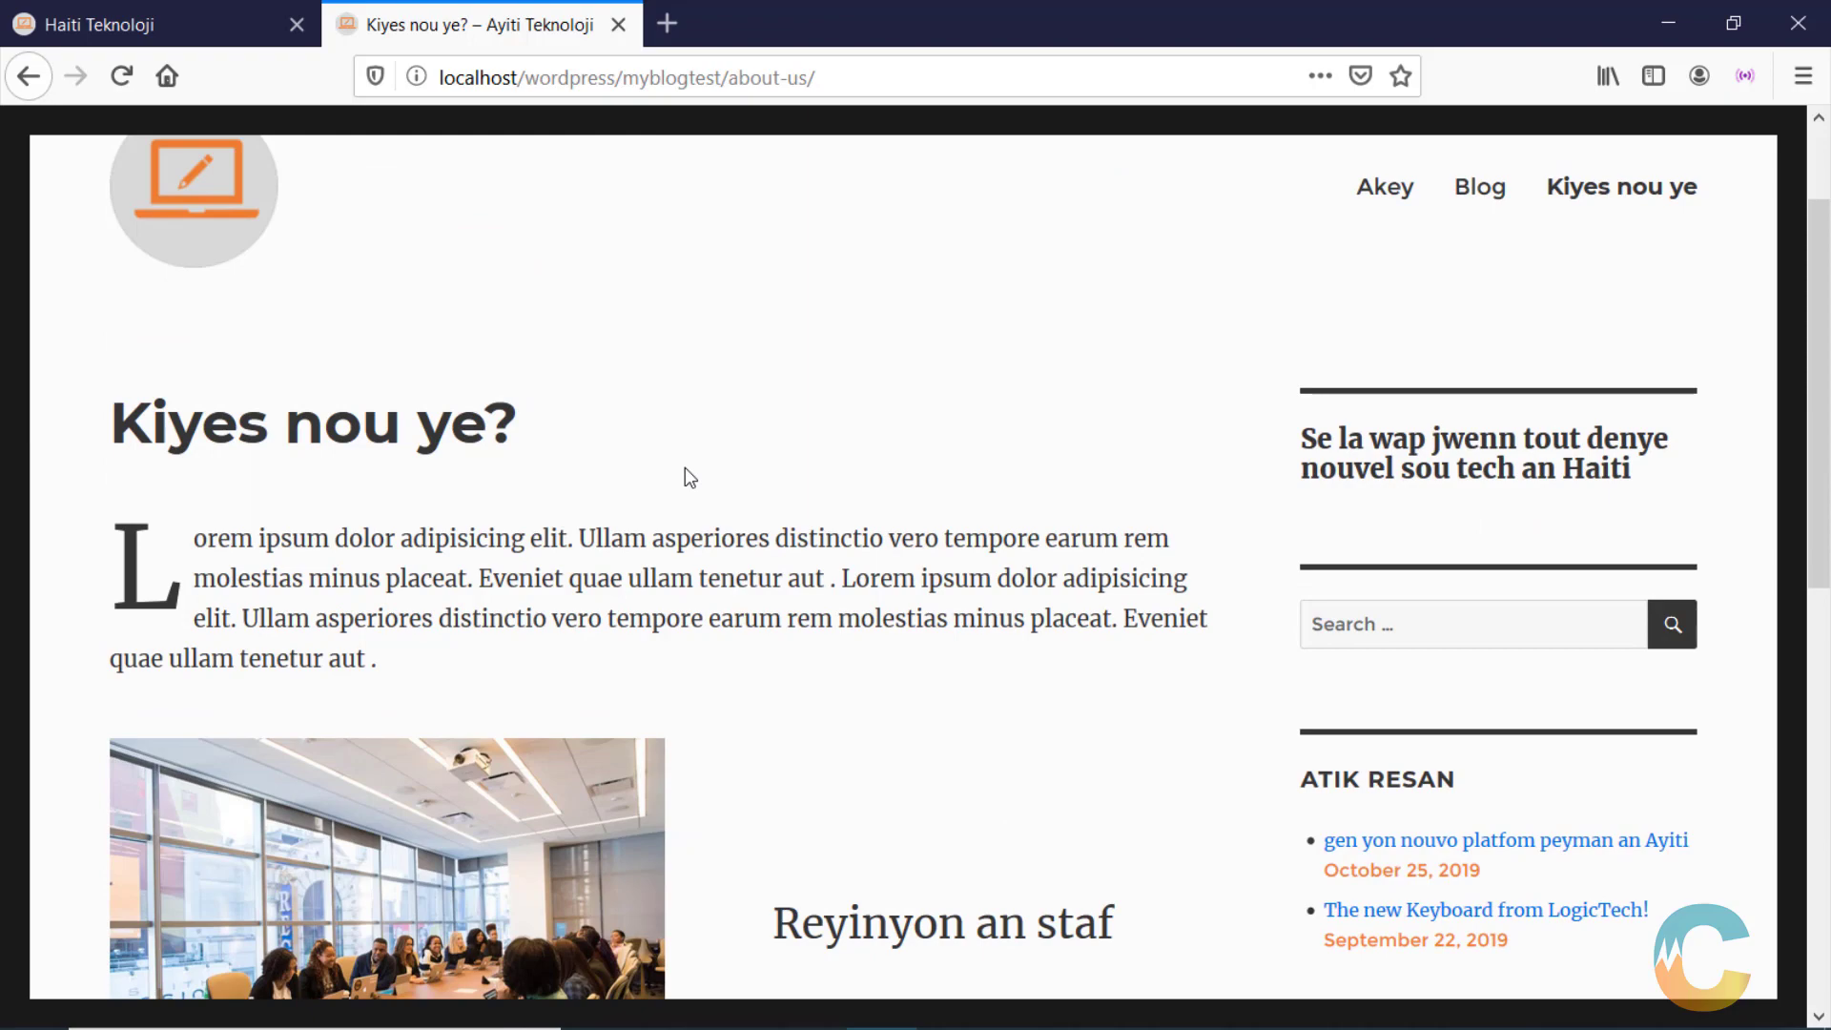
{"action": "scroll", "coordinate": [1382, 381], "scroll_direction": "up", "scroll_amount": 2}
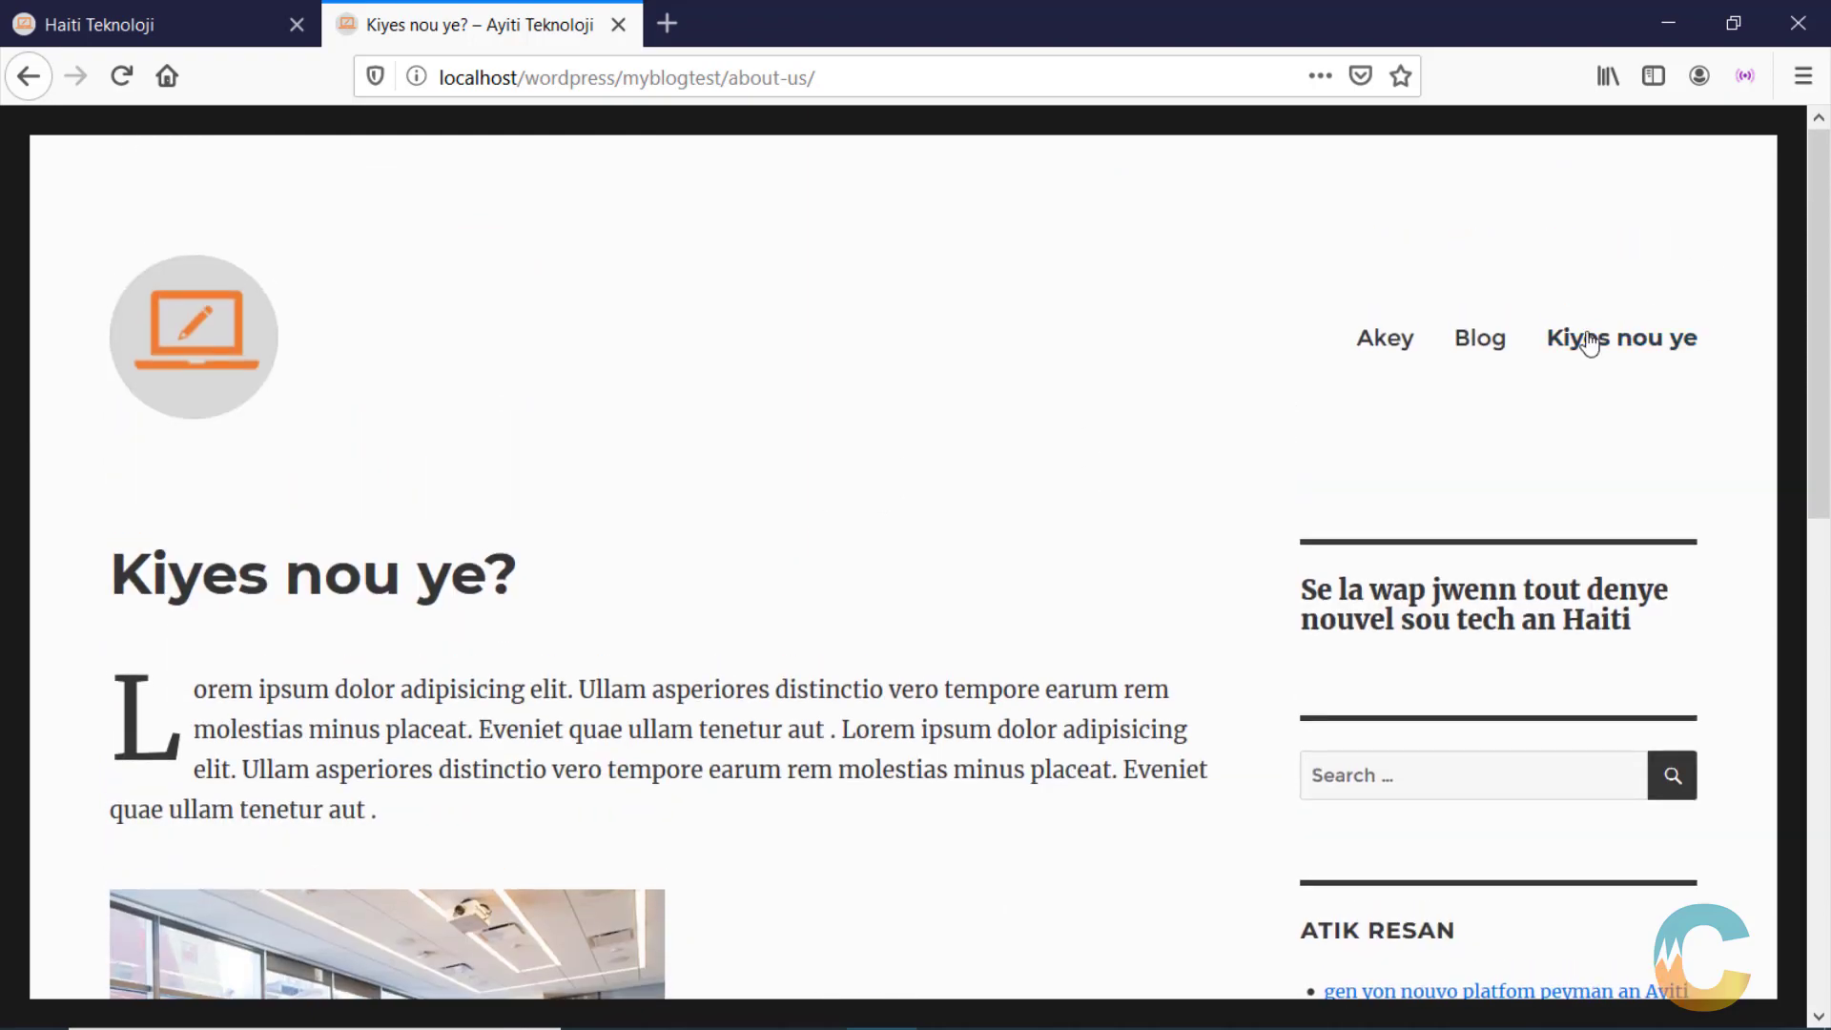
Go back to the Blog page and review the images used in its posts
{"action": "left_click", "coordinate": [1479, 339]}
{"action": "scroll", "coordinate": [707, 479], "scroll_direction": "down", "scroll_amount": 8}
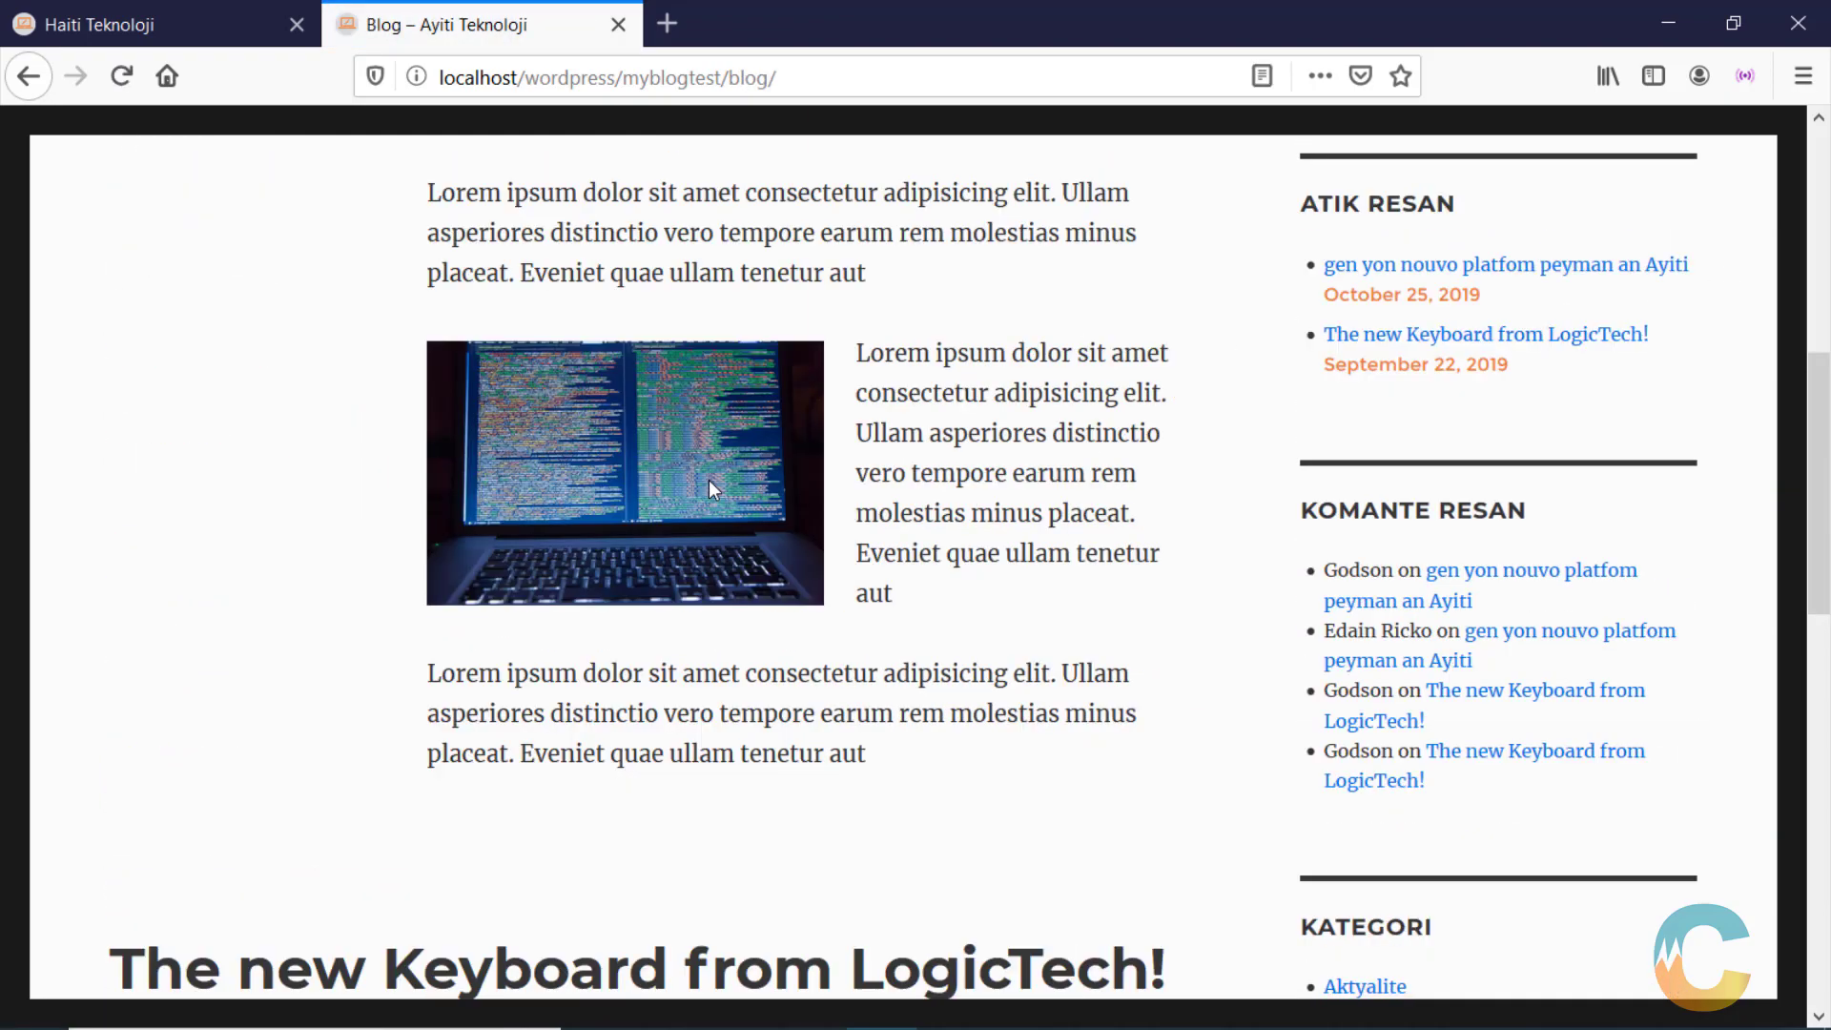
{"action": "scroll", "coordinate": [713, 490], "scroll_direction": "down", "scroll_amount": 10}
{"action": "scroll", "coordinate": [735, 499], "scroll_direction": "up", "scroll_amount": 20}
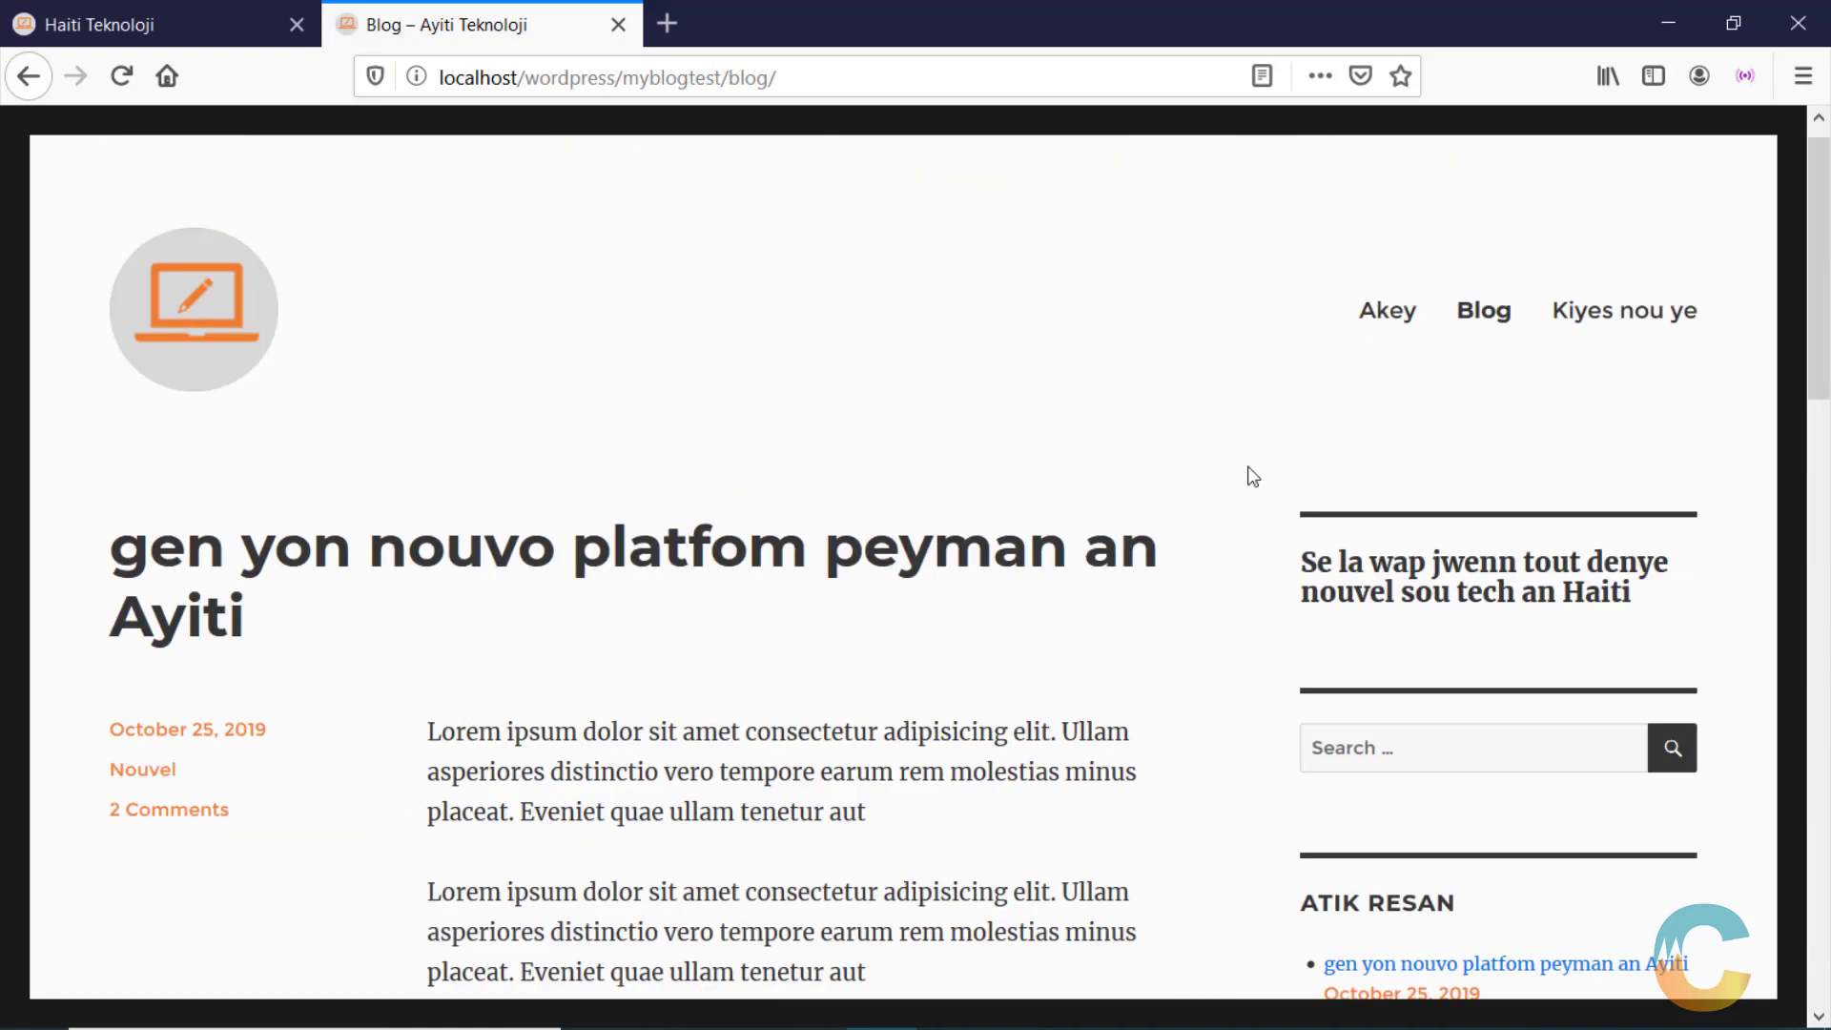
Return to the reference site's Akey page and review its image and text down the page
{"action": "left_click", "coordinate": [1382, 323]}
{"action": "scroll", "coordinate": [629, 488], "scroll_direction": "down", "scroll_amount": 7}
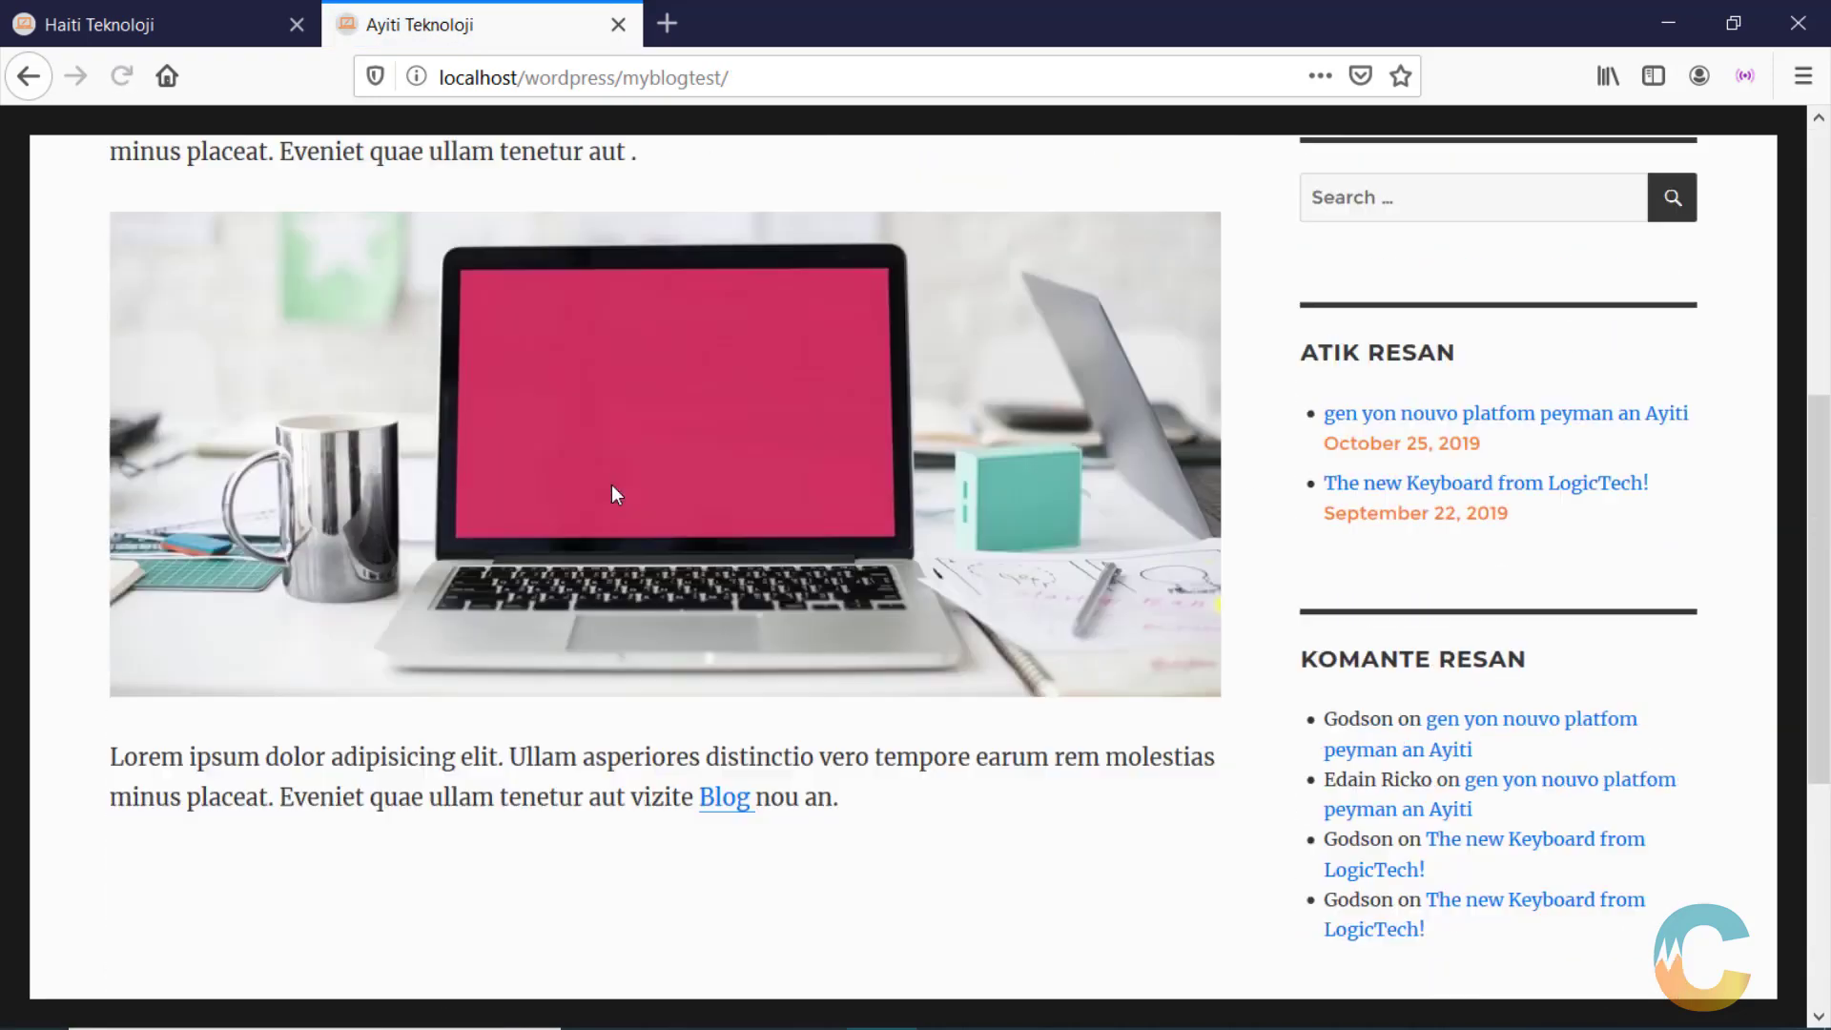
{"action": "scroll", "coordinate": [633, 494], "scroll_direction": "down", "scroll_amount": 4}
{"action": "scroll", "coordinate": [642, 499], "scroll_direction": "up", "scroll_amount": 6}
{"action": "scroll", "coordinate": [642, 499], "scroll_direction": "up", "scroll_amount": 3}
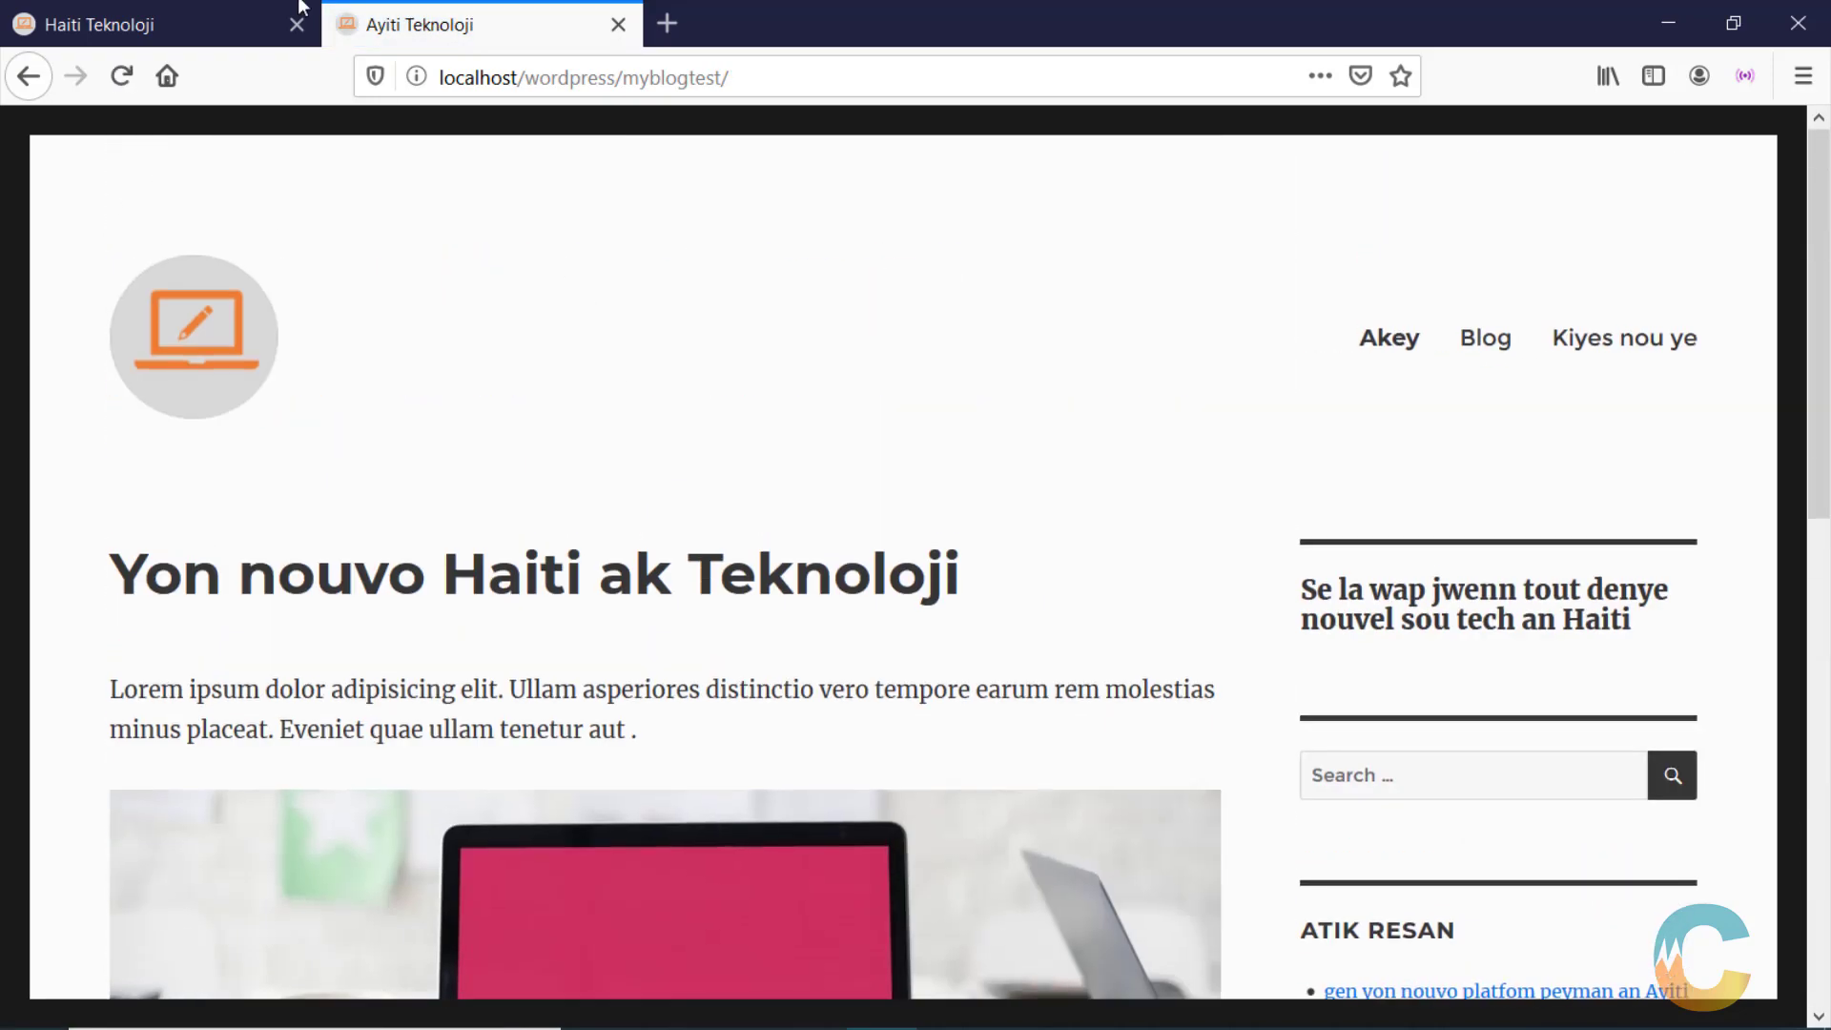
Switch back to Chrome, open the media library's upload area and check the maximum upload file size
{"action": "mouse_move", "coordinate": [595, 1026]}
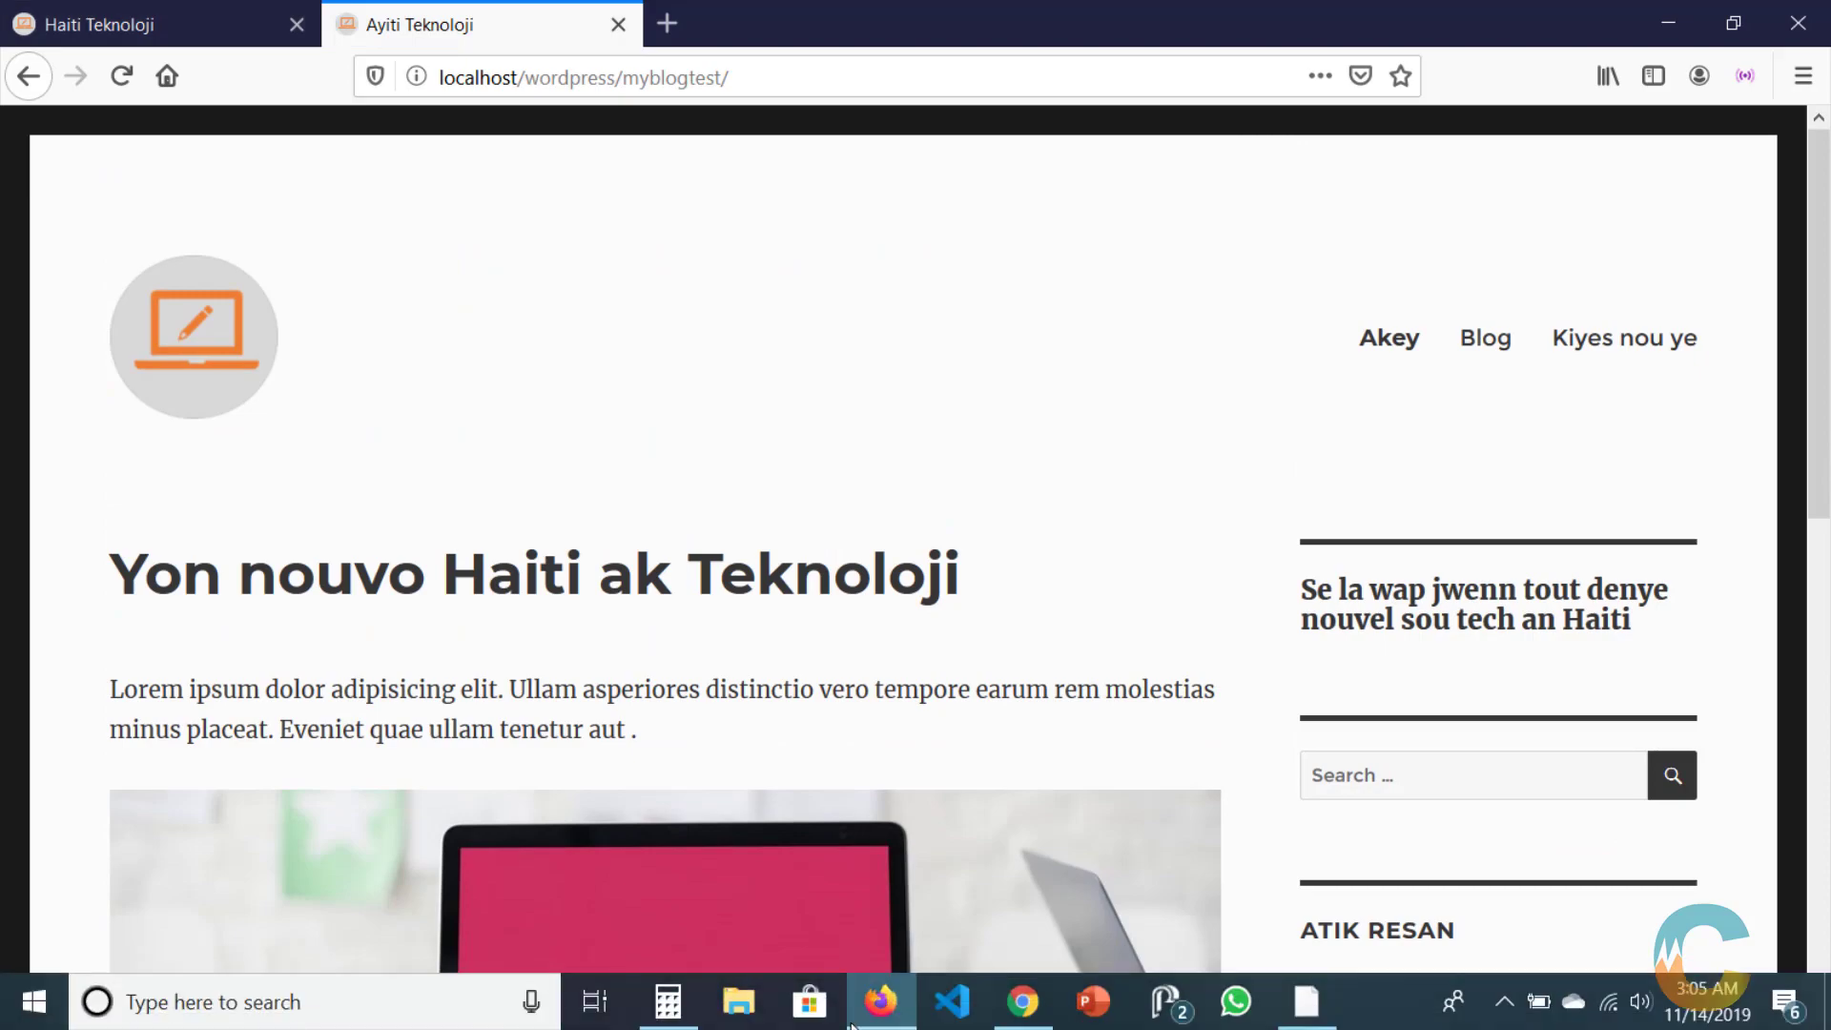
{"action": "left_click", "coordinate": [1037, 1018]}
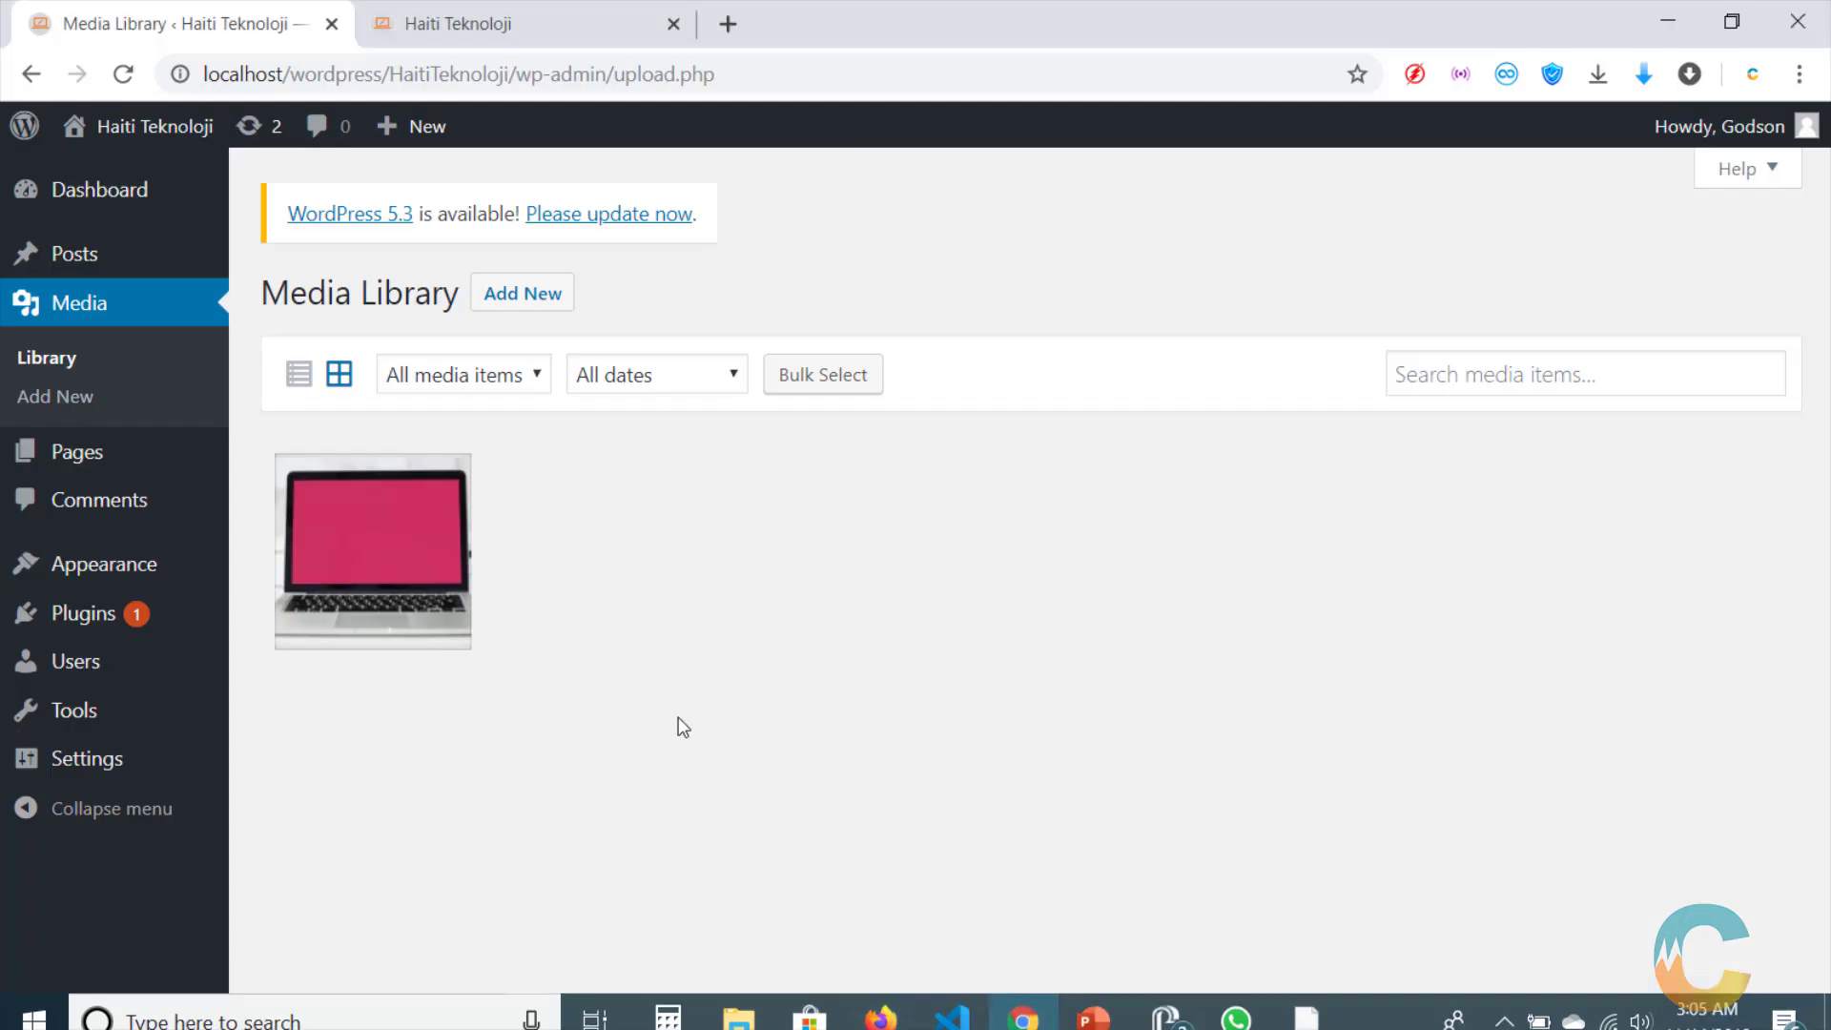
{"action": "left_click", "coordinate": [516, 303]}
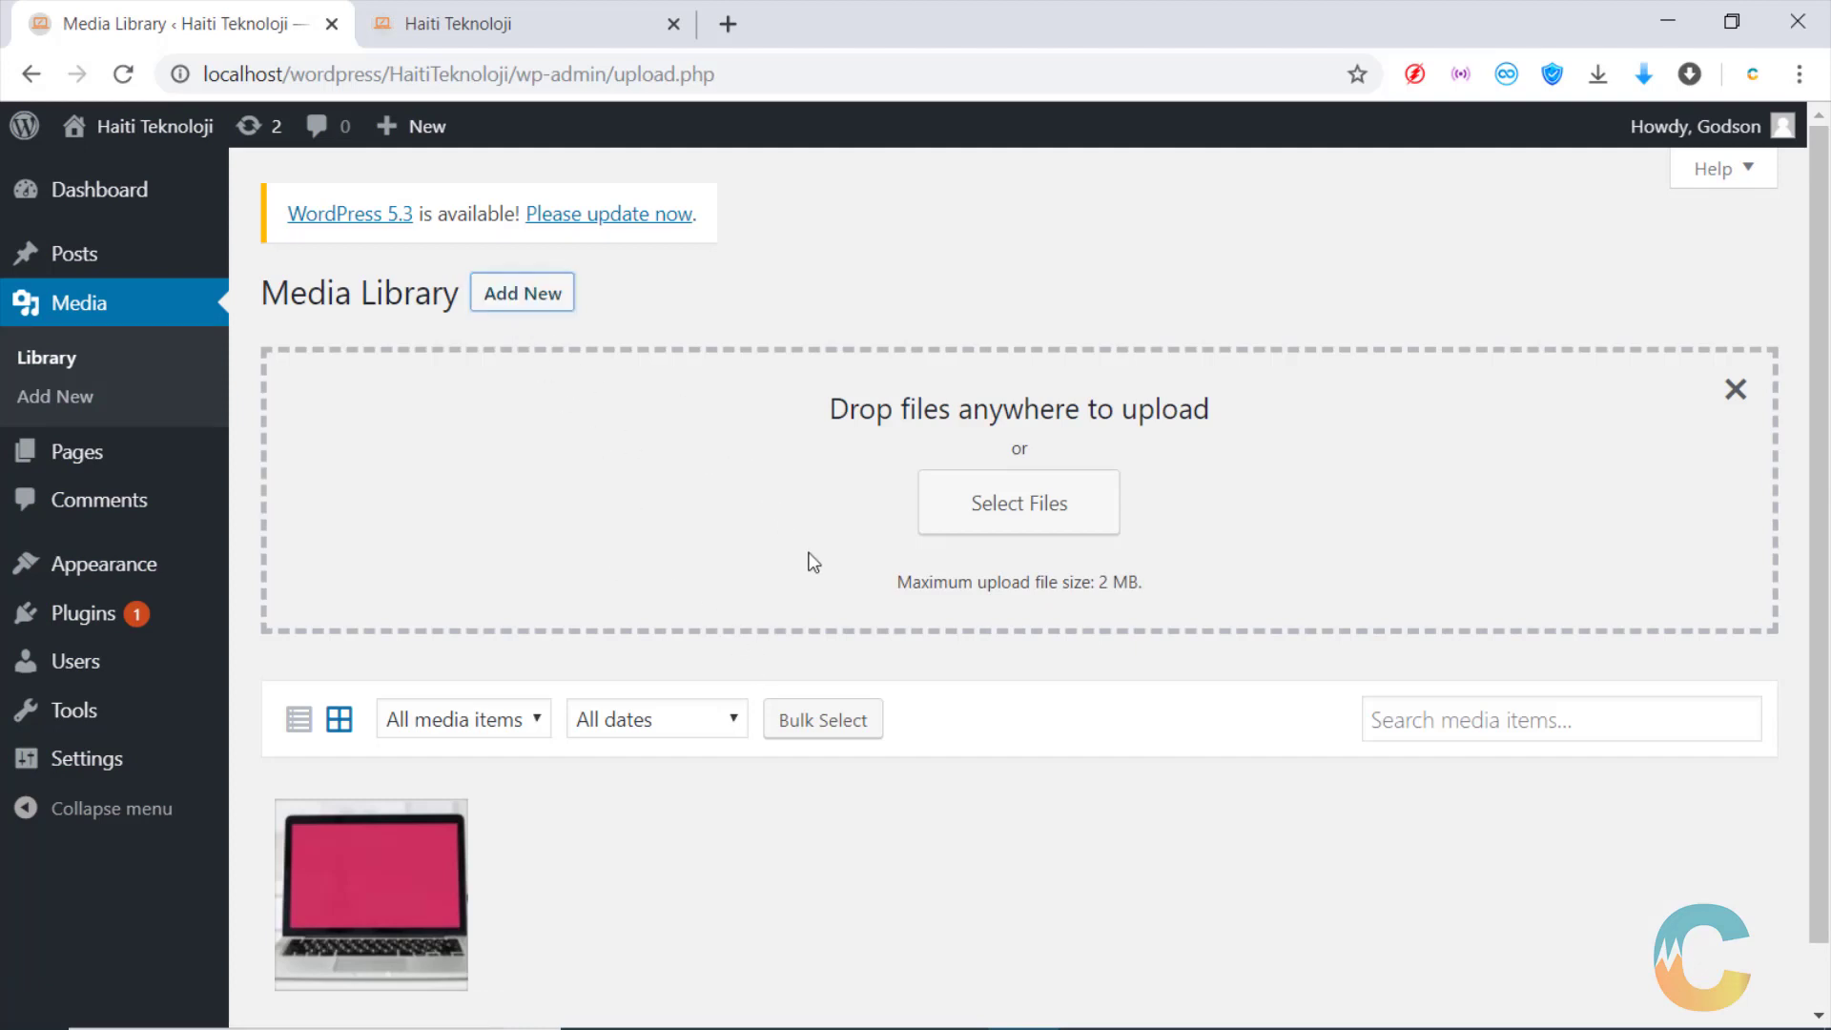
{"action": "scroll", "coordinate": [811, 567], "scroll_direction": "down", "scroll_amount": 2}
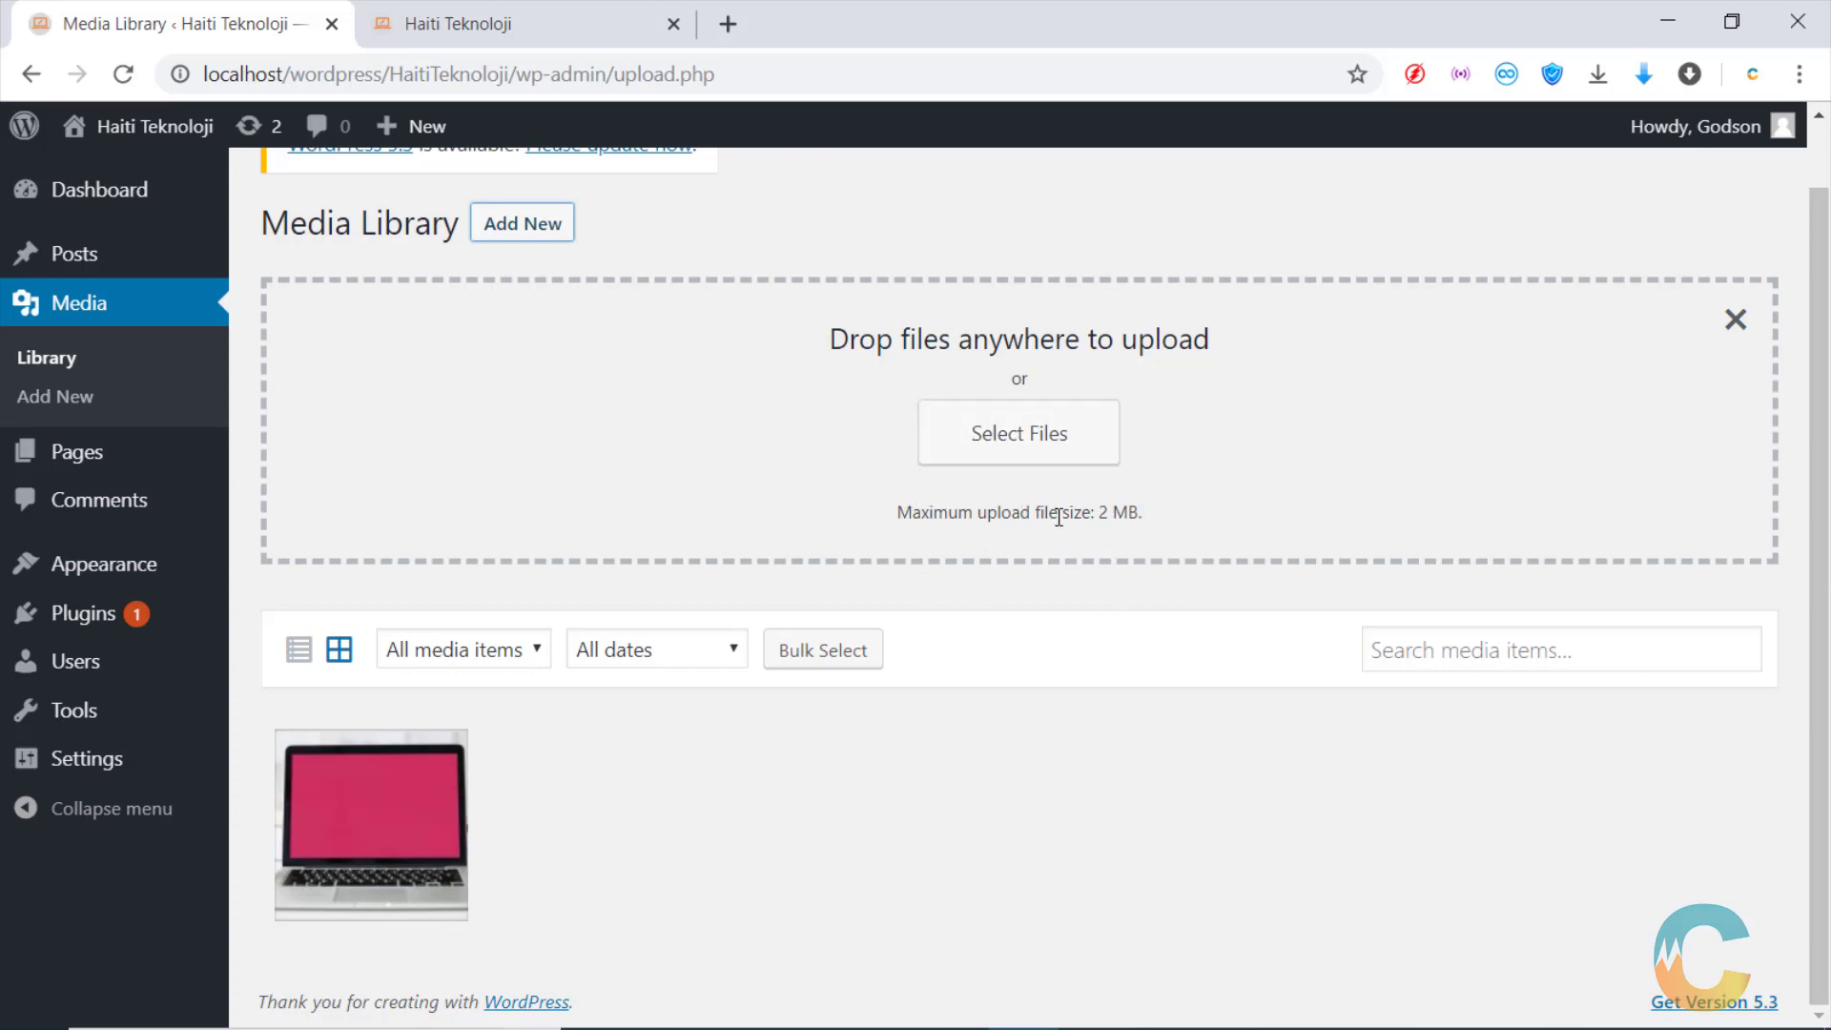
{"action": "left_click_drag", "start_coordinate": [1195, 506], "coordinate": [1096, 507]}
{"action": "left_click", "coordinate": [1300, 502]}
Start selecting a file to upload and open the stock IMG folder inside Pictures > Saved Pictures
{"action": "left_click", "coordinate": [1017, 439]}
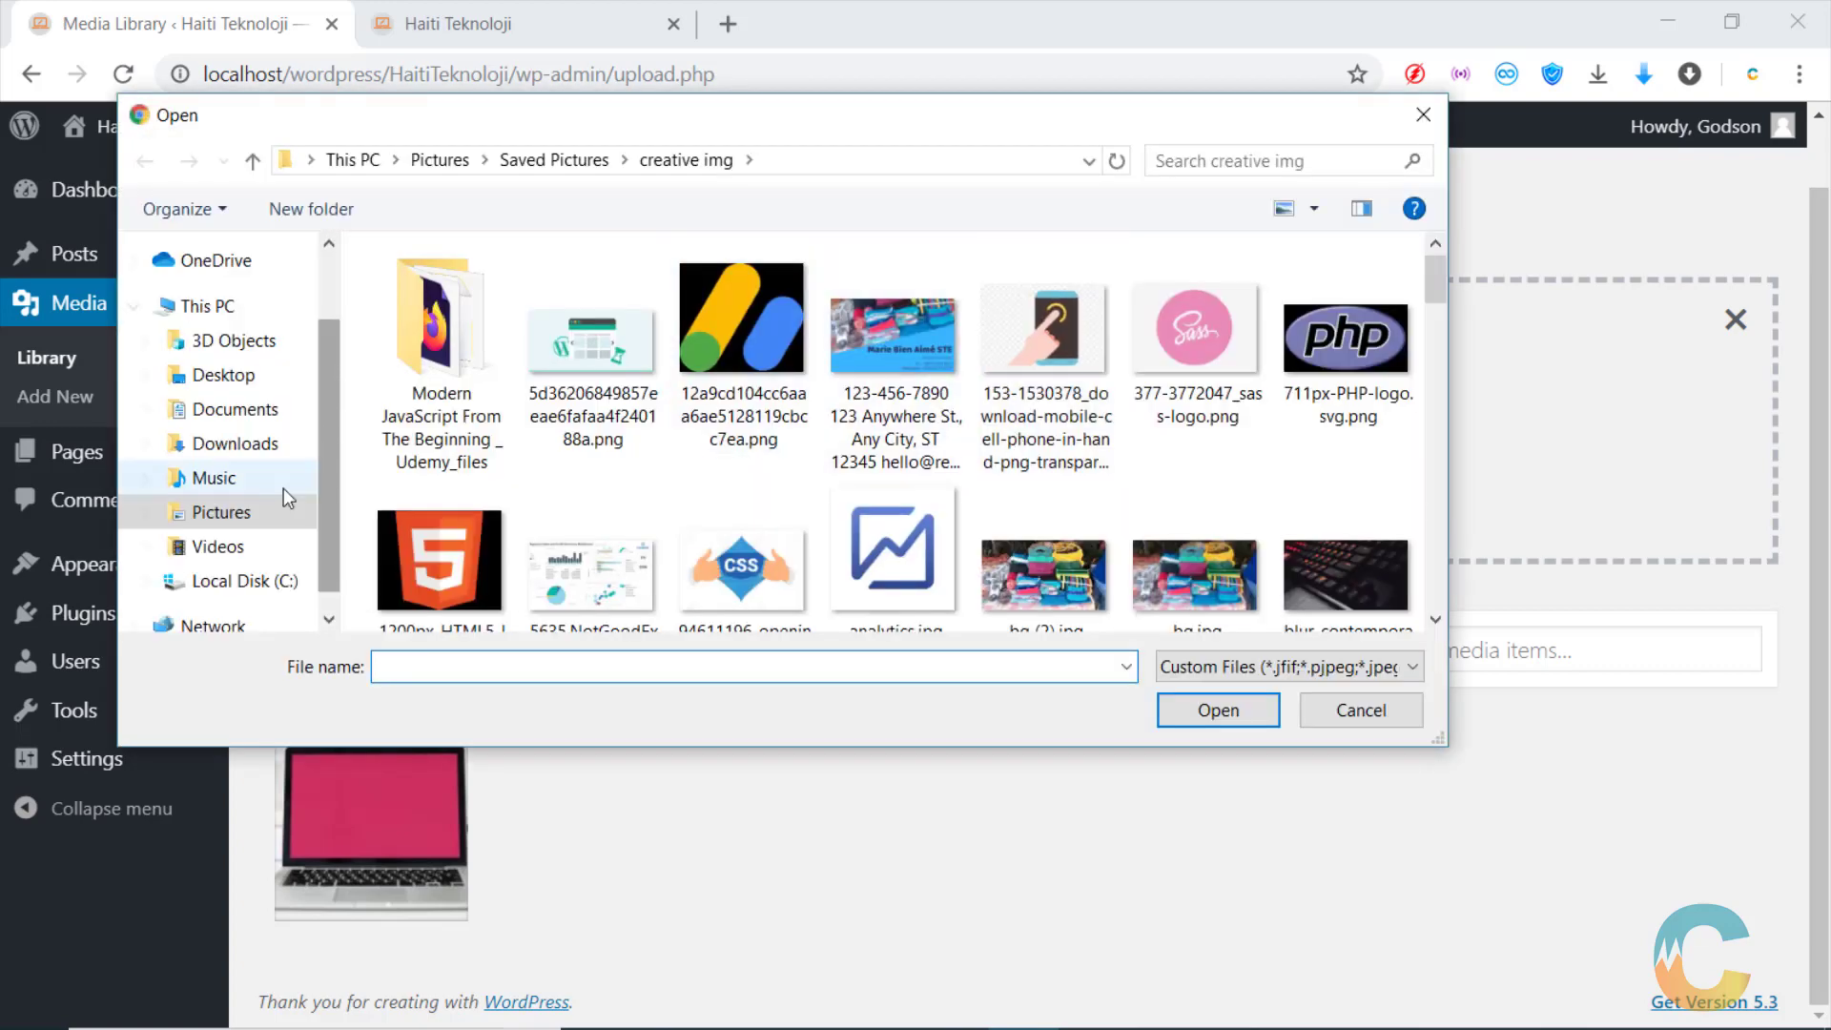
{"action": "left_click", "coordinate": [233, 515]}
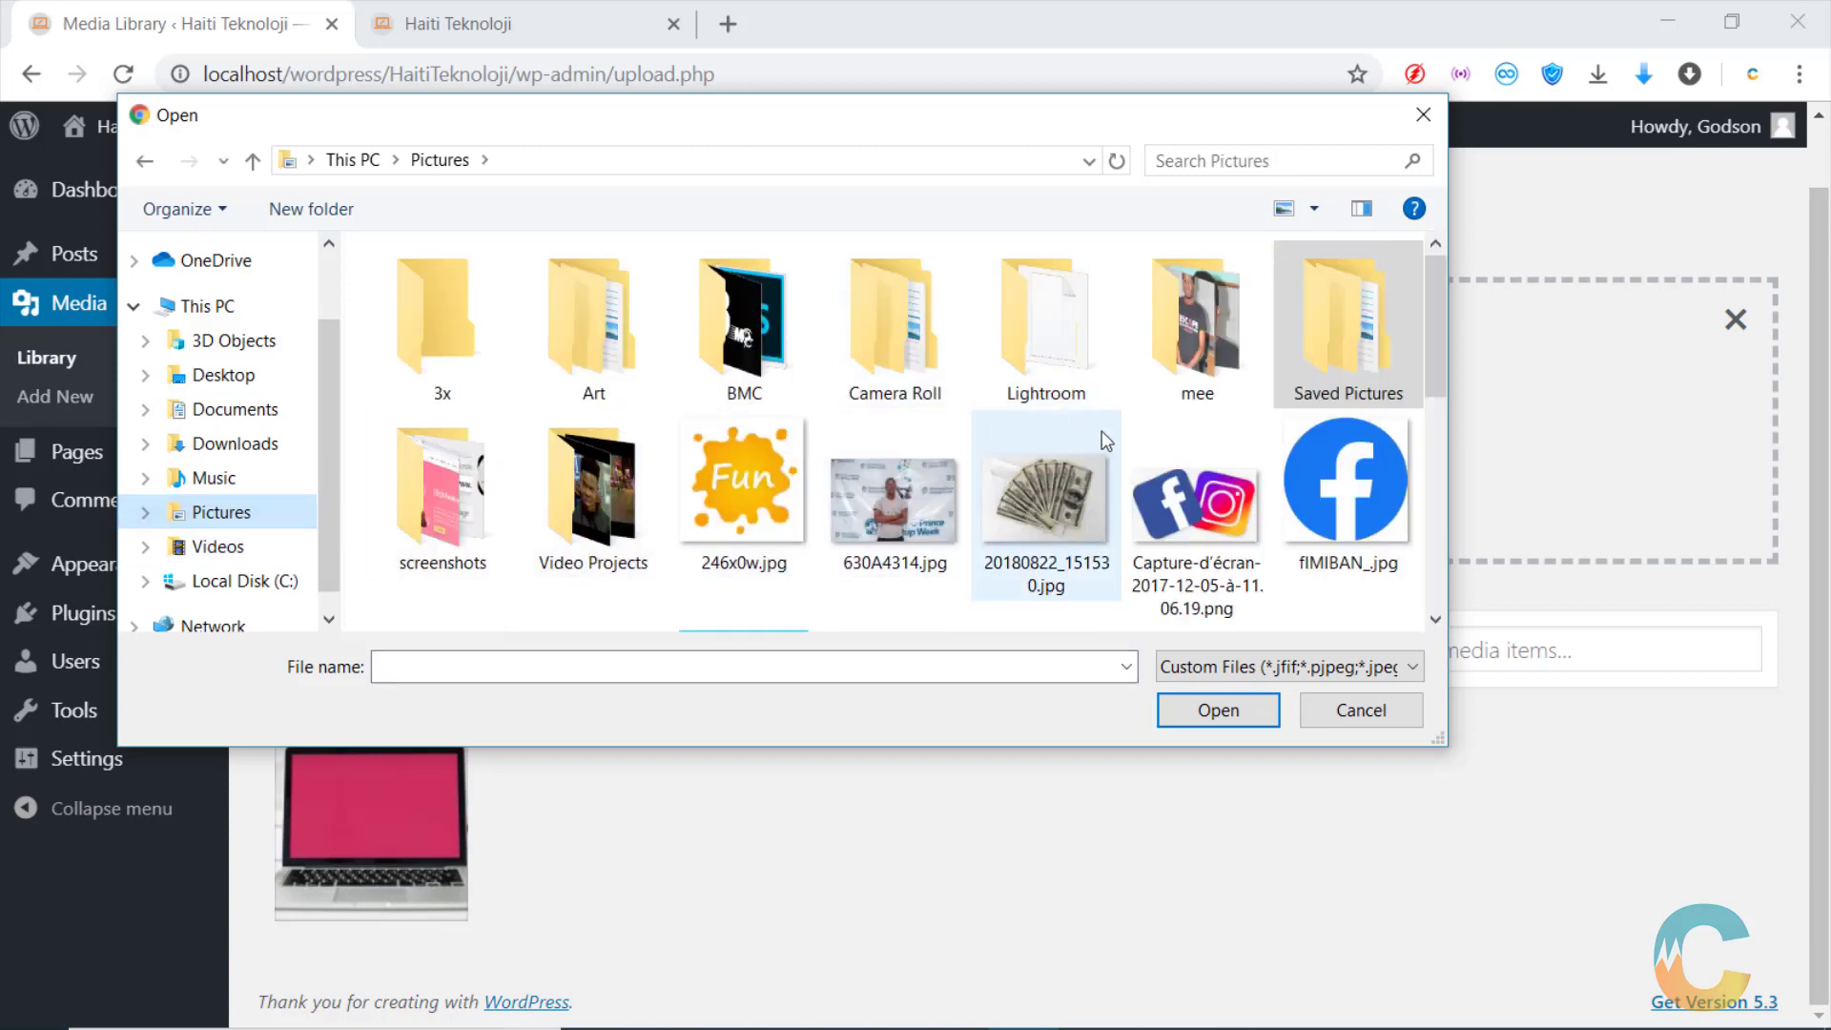
{"action": "double_click", "coordinate": [1358, 355]}
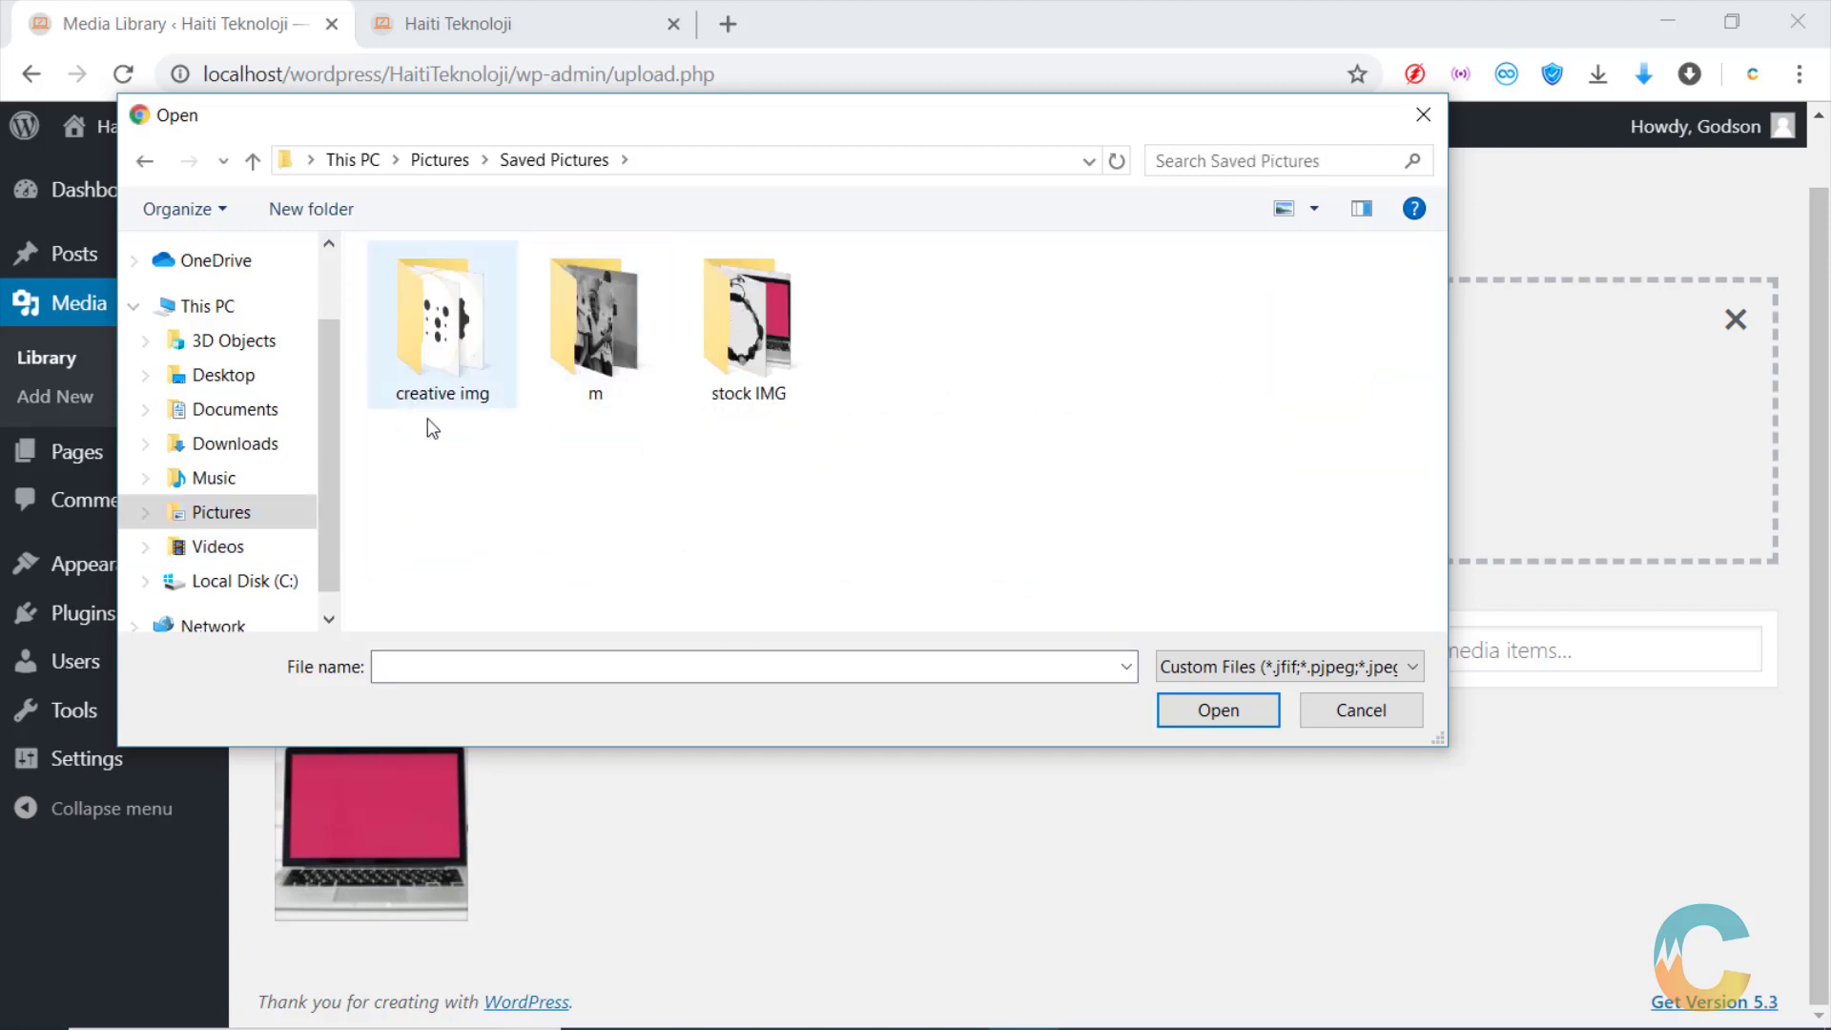
{"action": "double_click", "coordinate": [736, 379]}
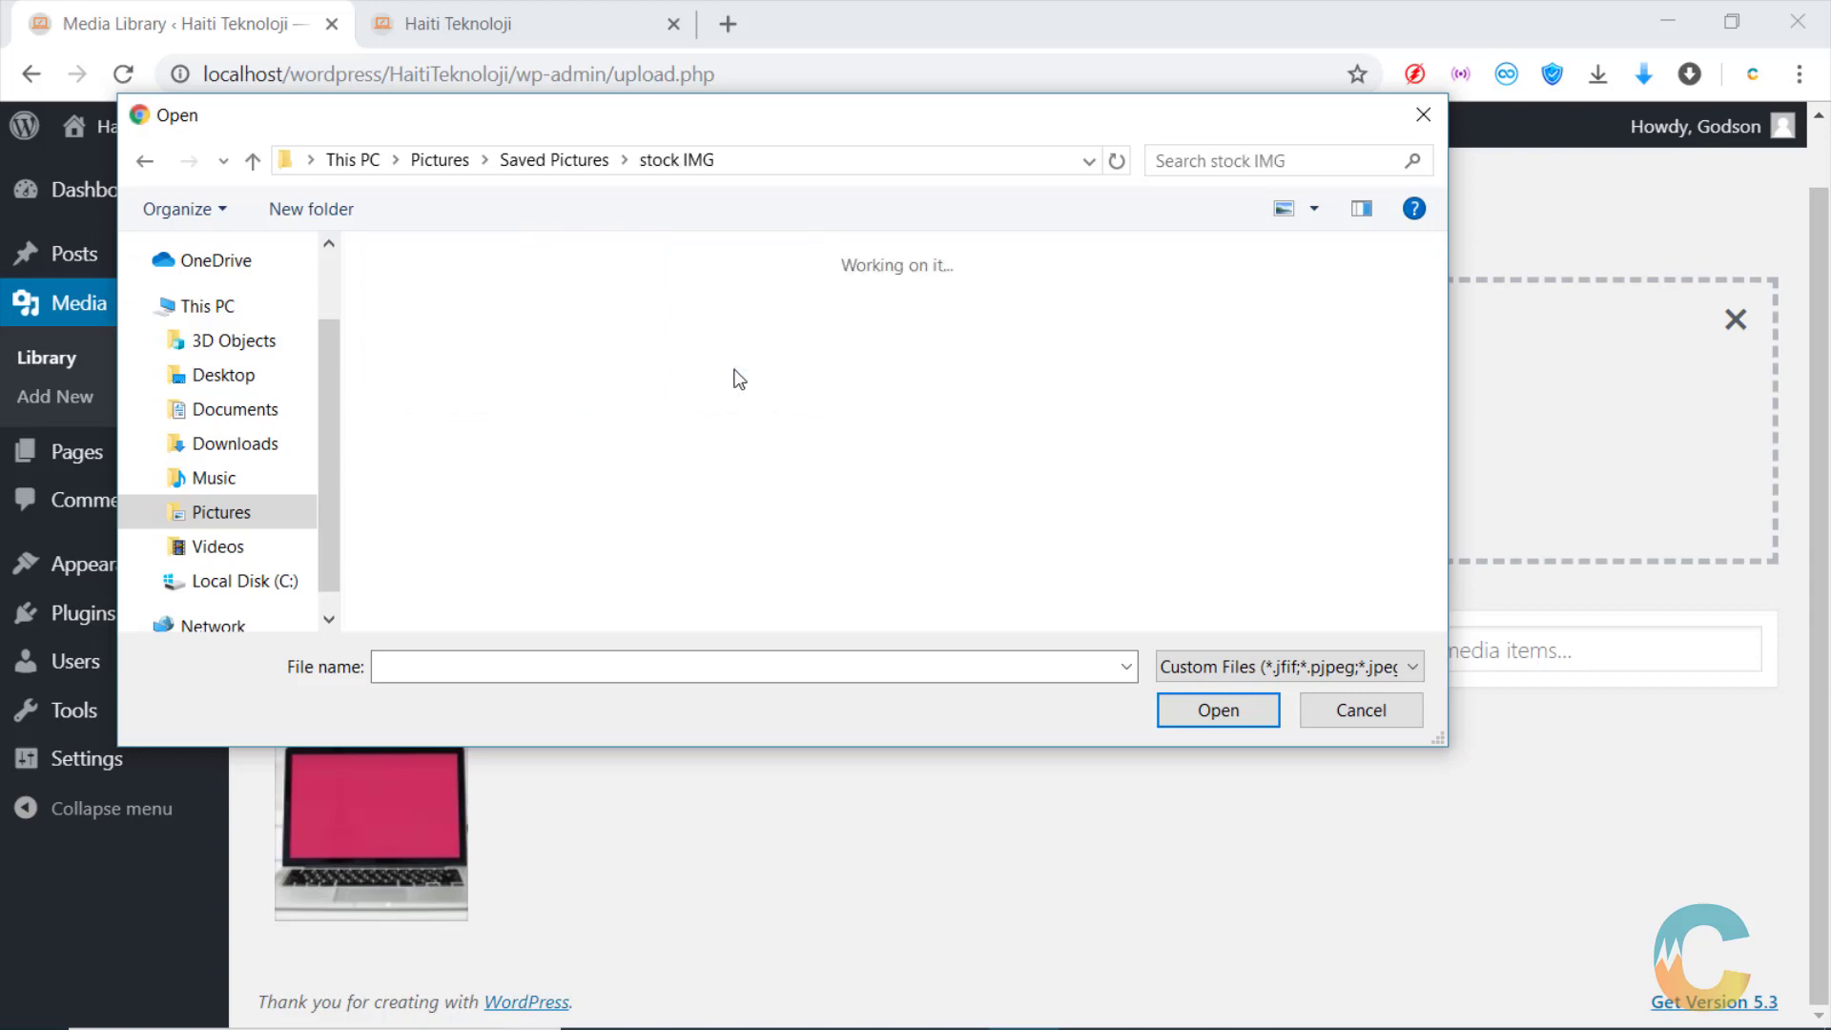
{"action": "left_click", "coordinate": [735, 376]}
Find background-code-coder-177598.jpg in the stock IMG folder and upload it to the media library
{"action": "scroll", "coordinate": [867, 444], "scroll_direction": "down", "scroll_amount": 1}
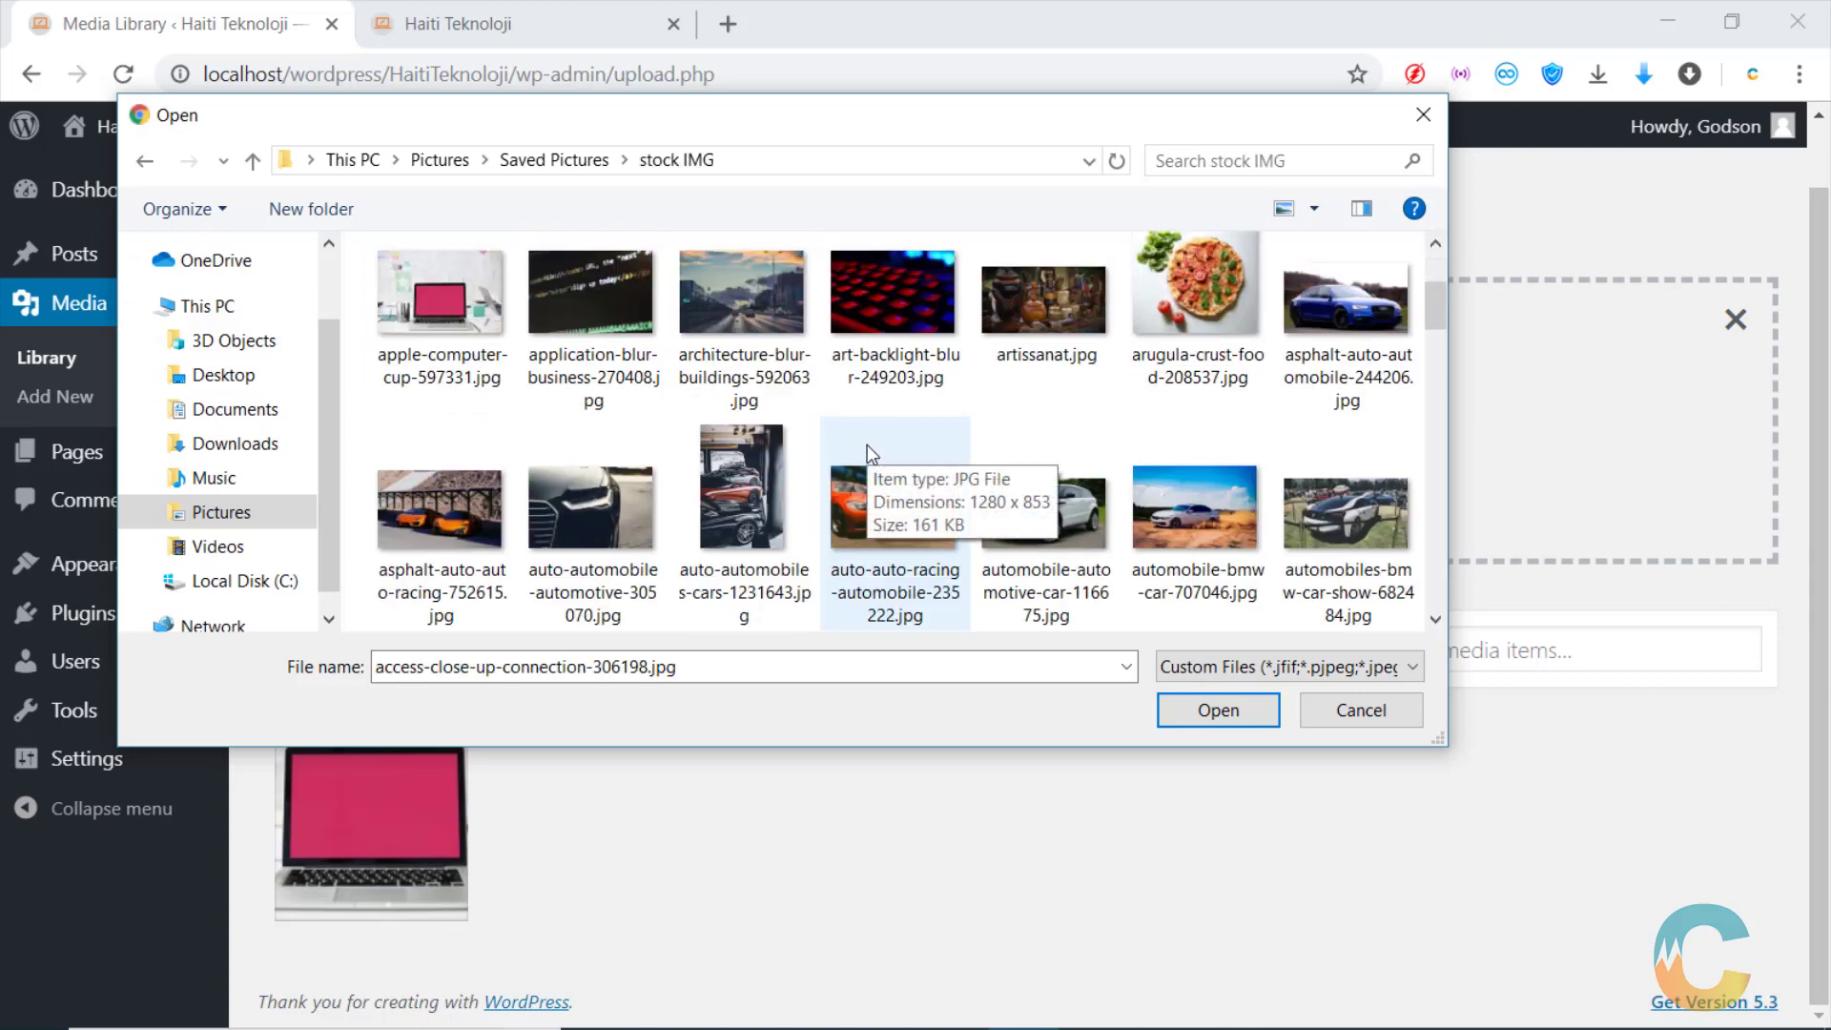
{"action": "scroll", "coordinate": [867, 444], "scroll_direction": "down", "scroll_amount": 8}
{"action": "scroll", "coordinate": [898, 448], "scroll_direction": "up", "scroll_amount": 6}
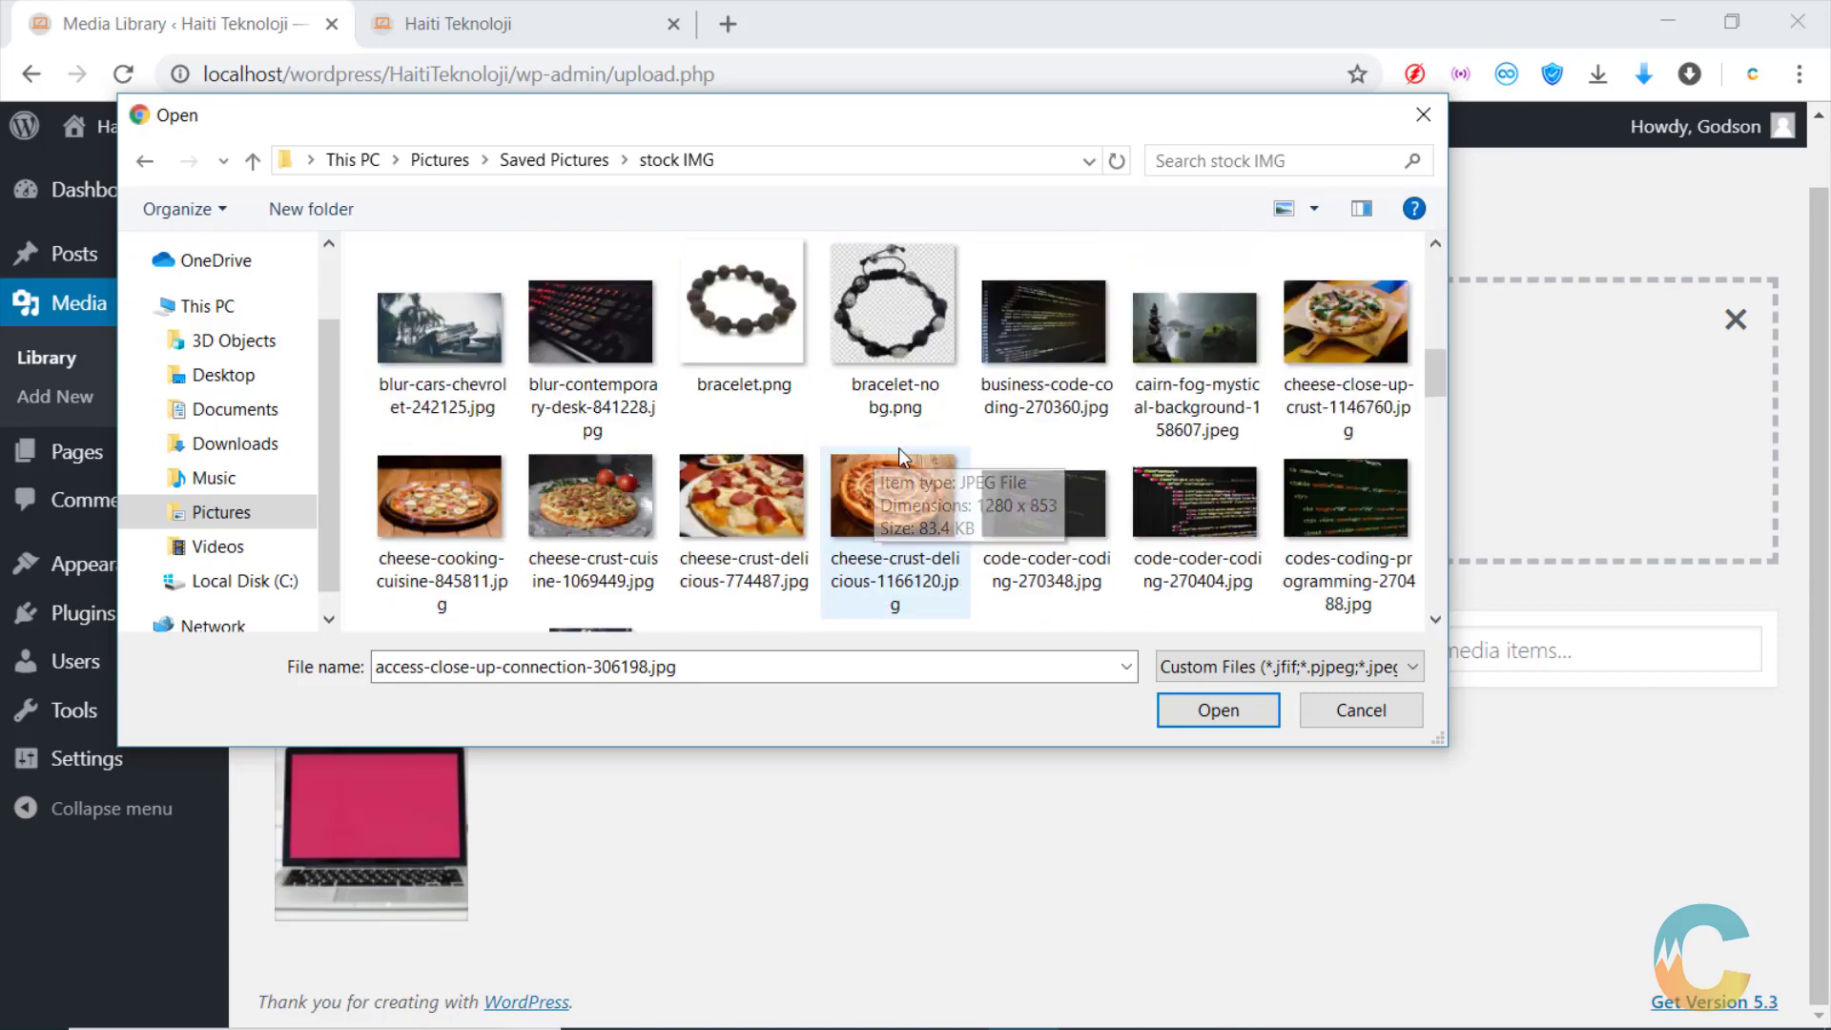
{"action": "scroll", "coordinate": [898, 448], "scroll_direction": "up", "scroll_amount": 3}
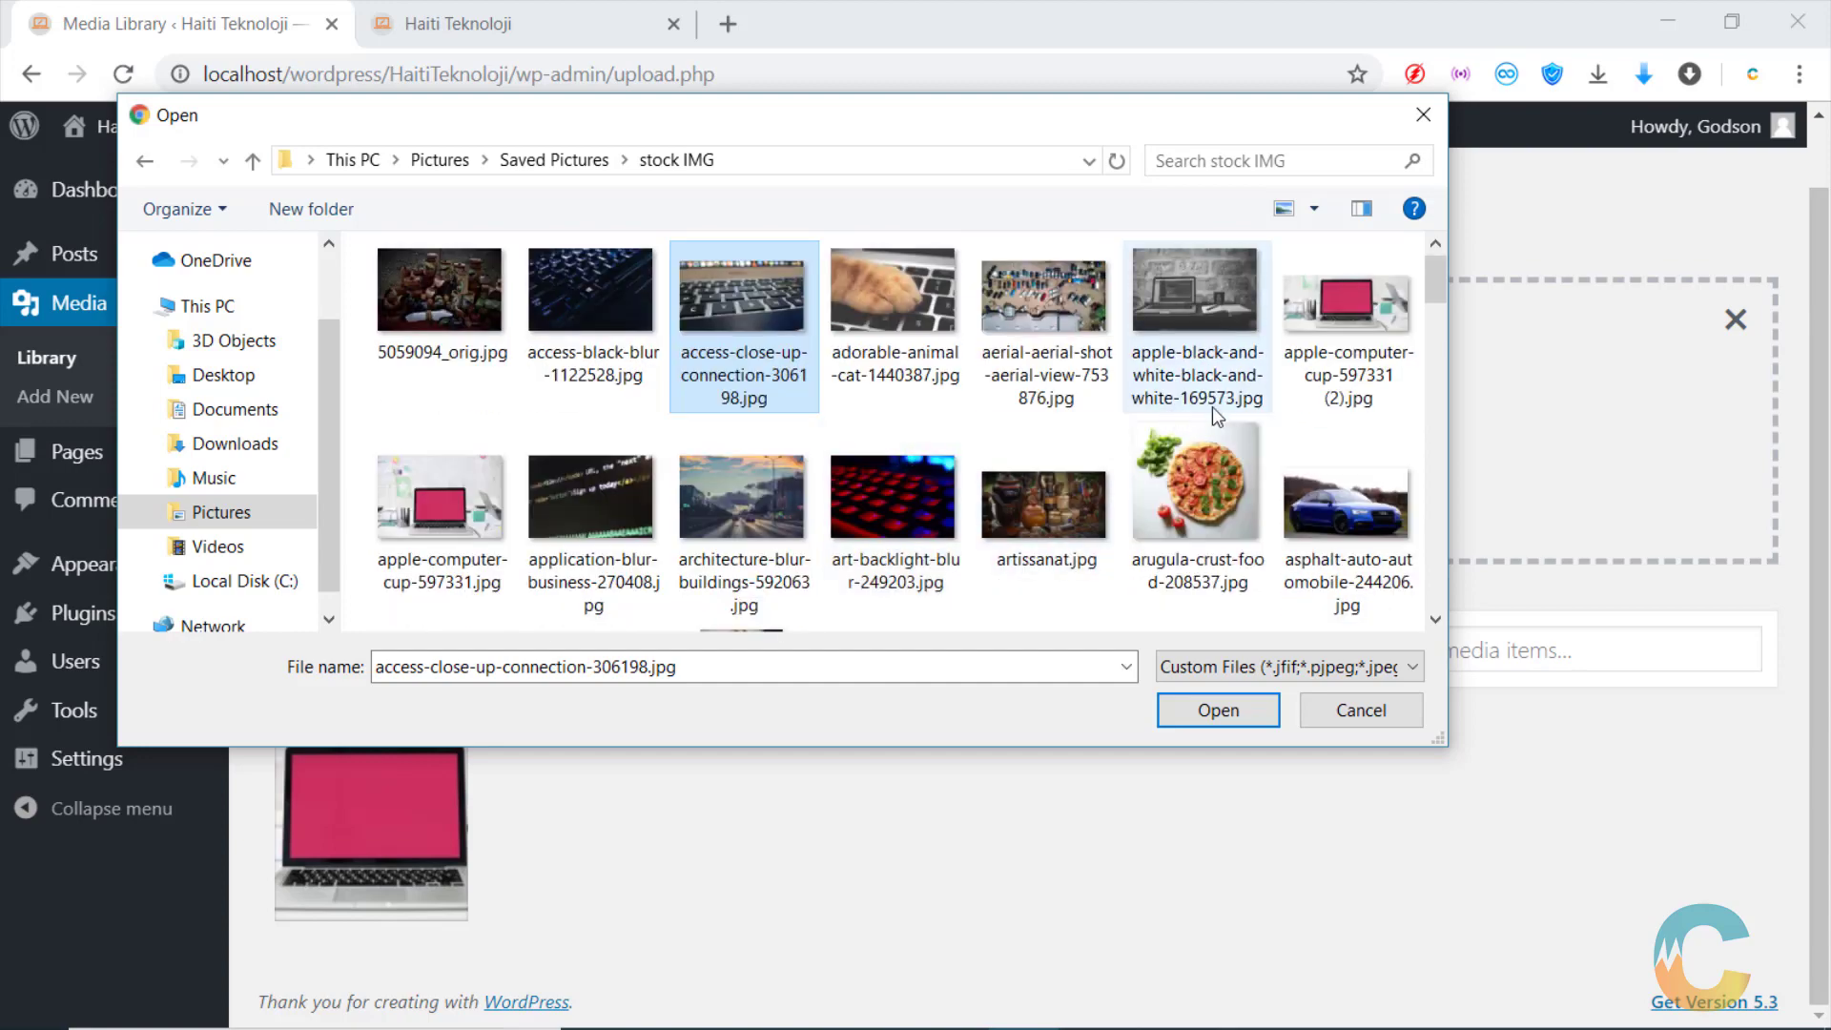
{"action": "scroll", "coordinate": [1239, 410], "scroll_direction": "down", "scroll_amount": 8}
{"action": "scroll", "coordinate": [1239, 410], "scroll_direction": "down", "scroll_amount": 3}
{"action": "scroll", "coordinate": [1239, 412], "scroll_direction": "up", "scroll_amount": 6}
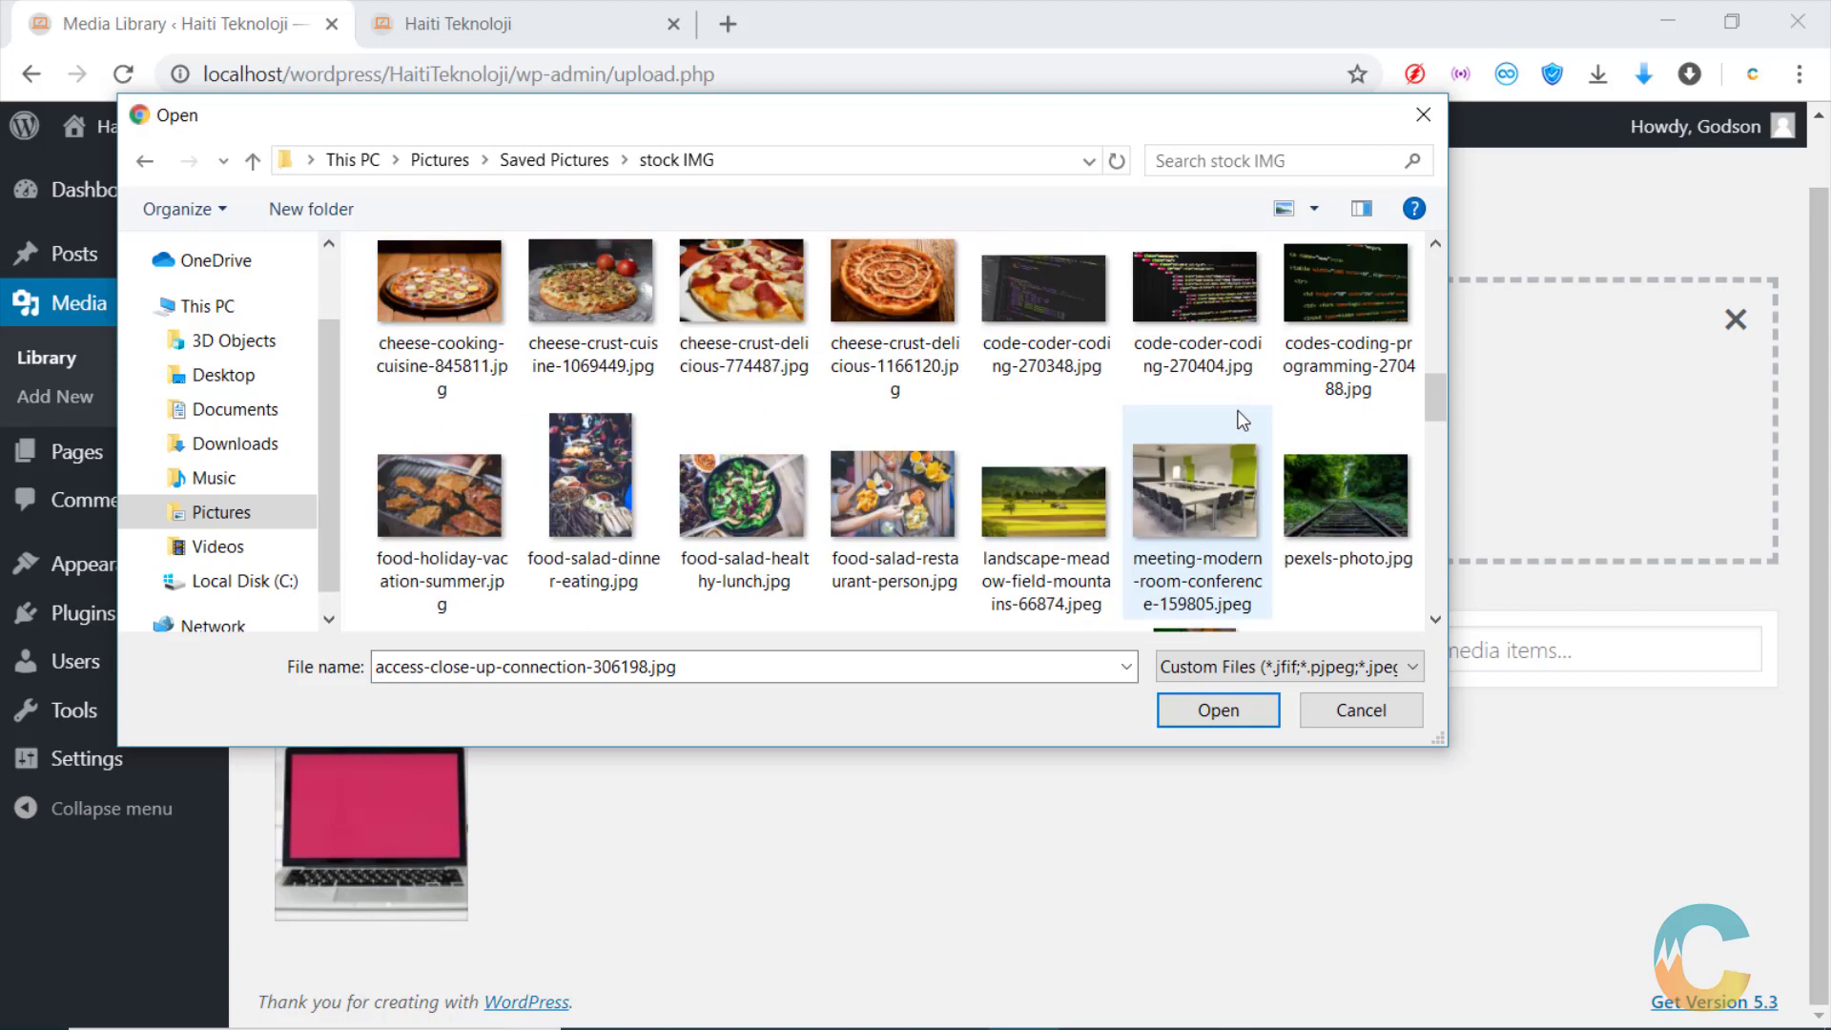
{"action": "left_click", "coordinate": [905, 543]}
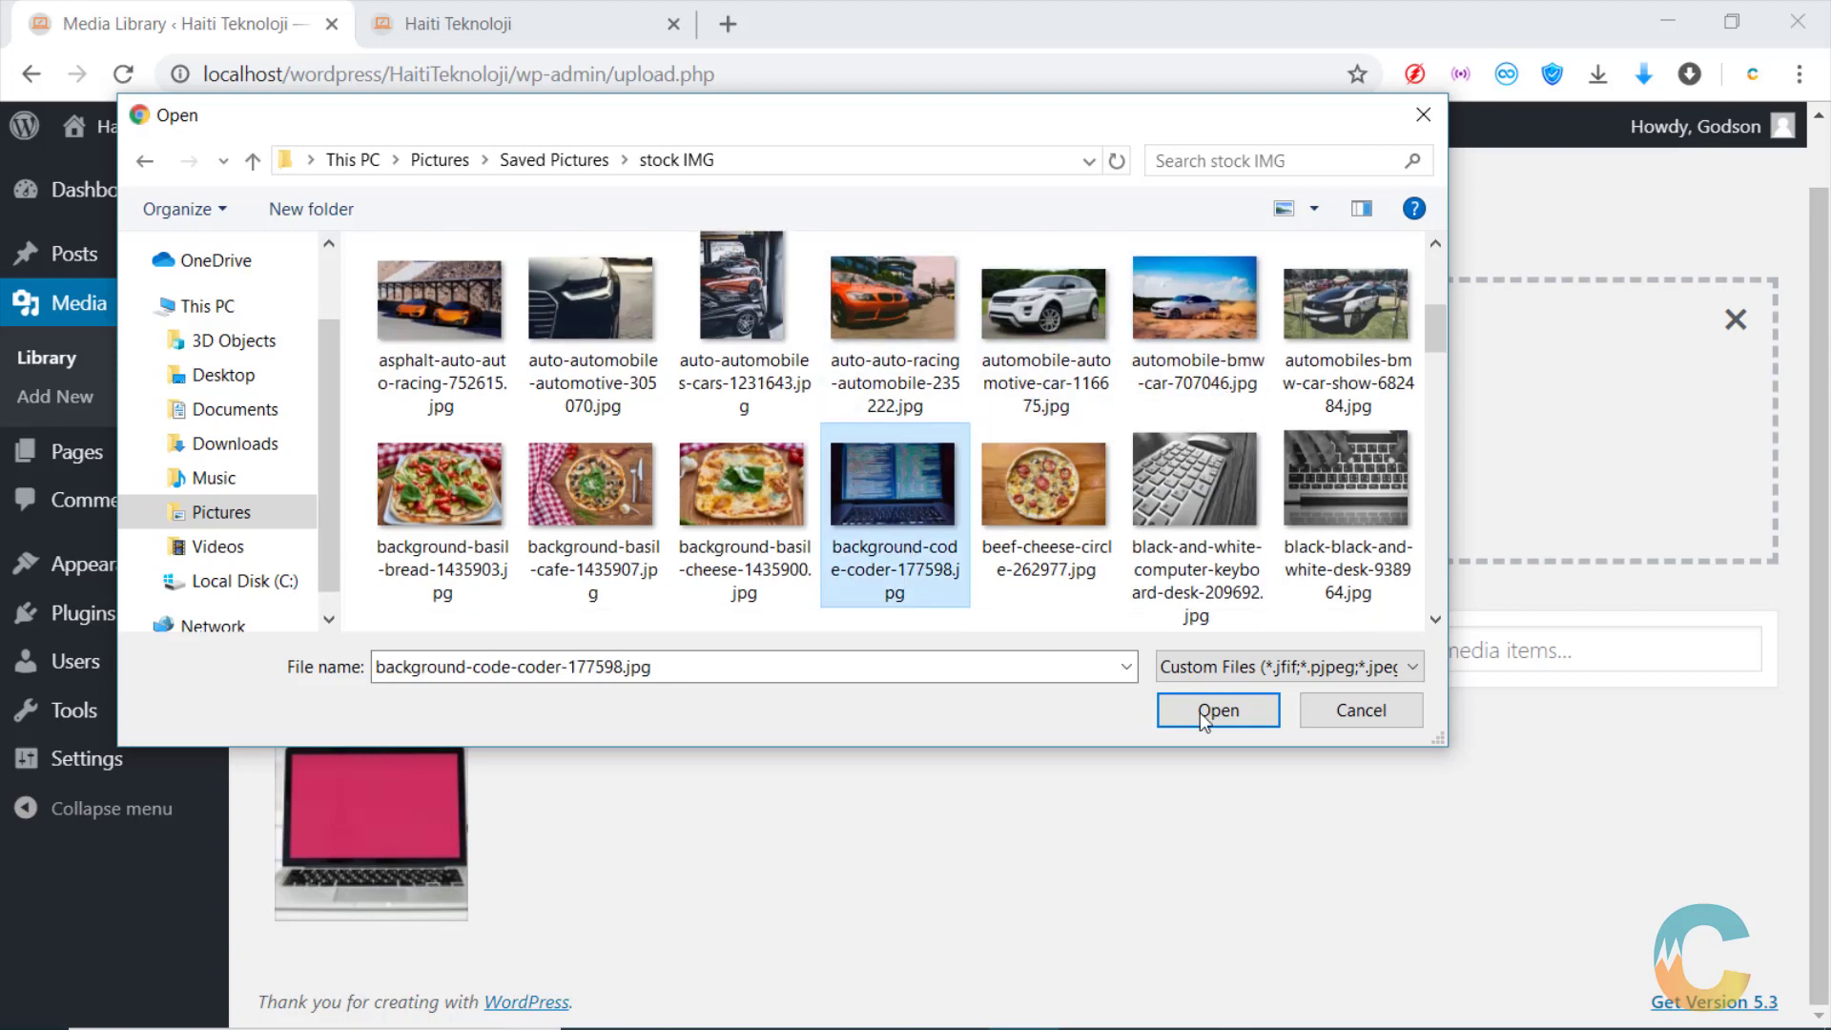
{"action": "left_click", "coordinate": [1219, 713]}
Start selecting another file to upload and look through the images in the stock IMG folder
{"action": "left_click", "coordinate": [1037, 448]}
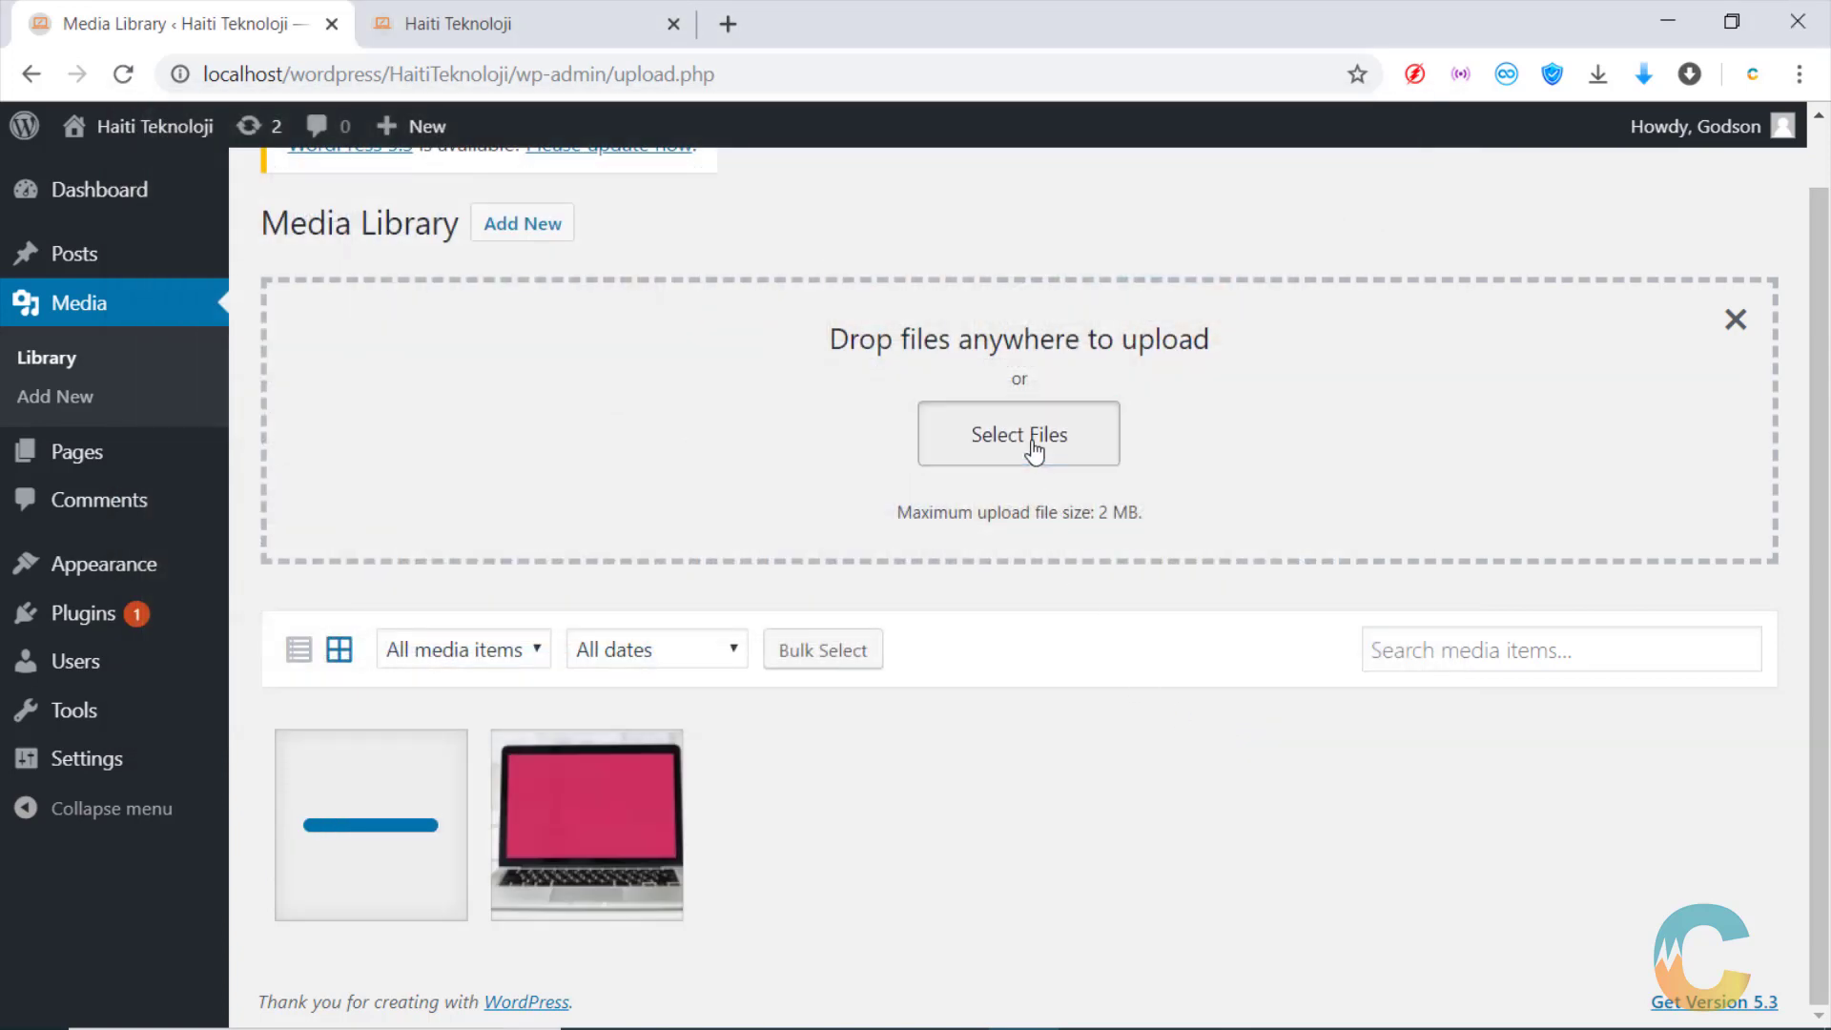
{"action": "scroll", "coordinate": [885, 427], "scroll_direction": "down", "scroll_amount": 1}
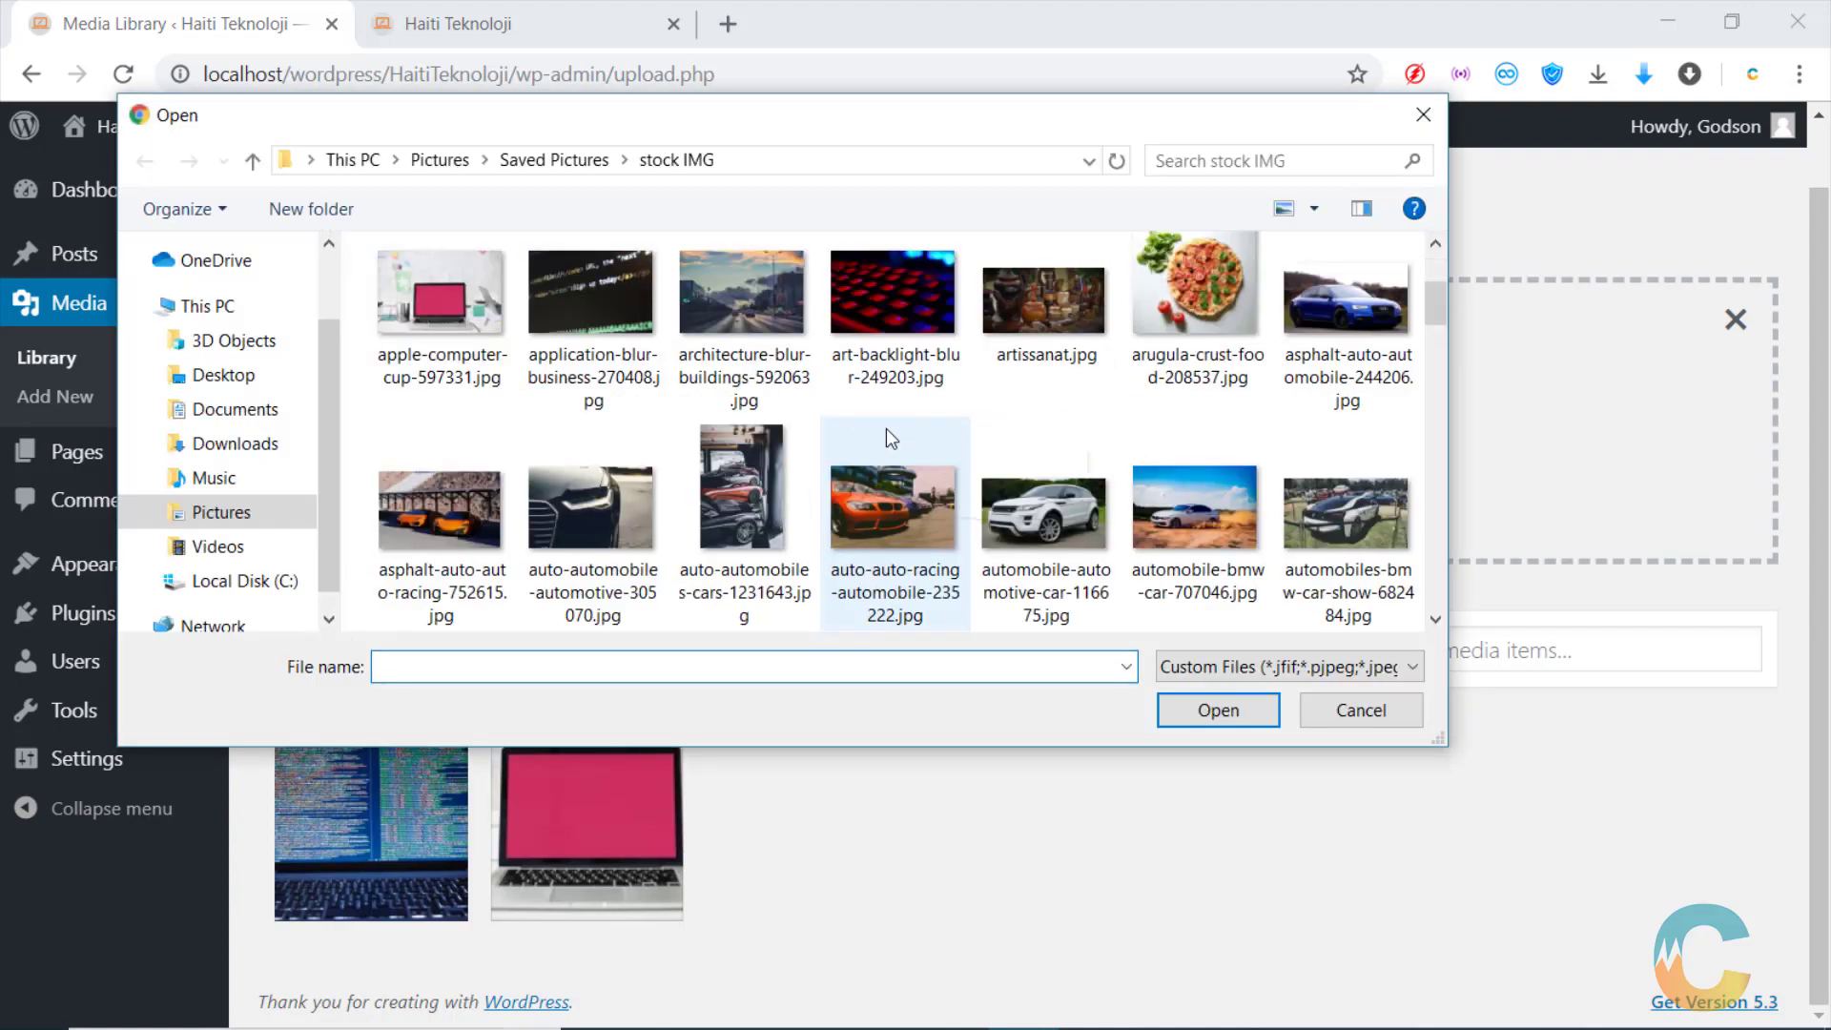
{"action": "scroll", "coordinate": [925, 429], "scroll_direction": "down", "scroll_amount": 3}
{"action": "scroll", "coordinate": [953, 434], "scroll_direction": "down", "scroll_amount": 3}
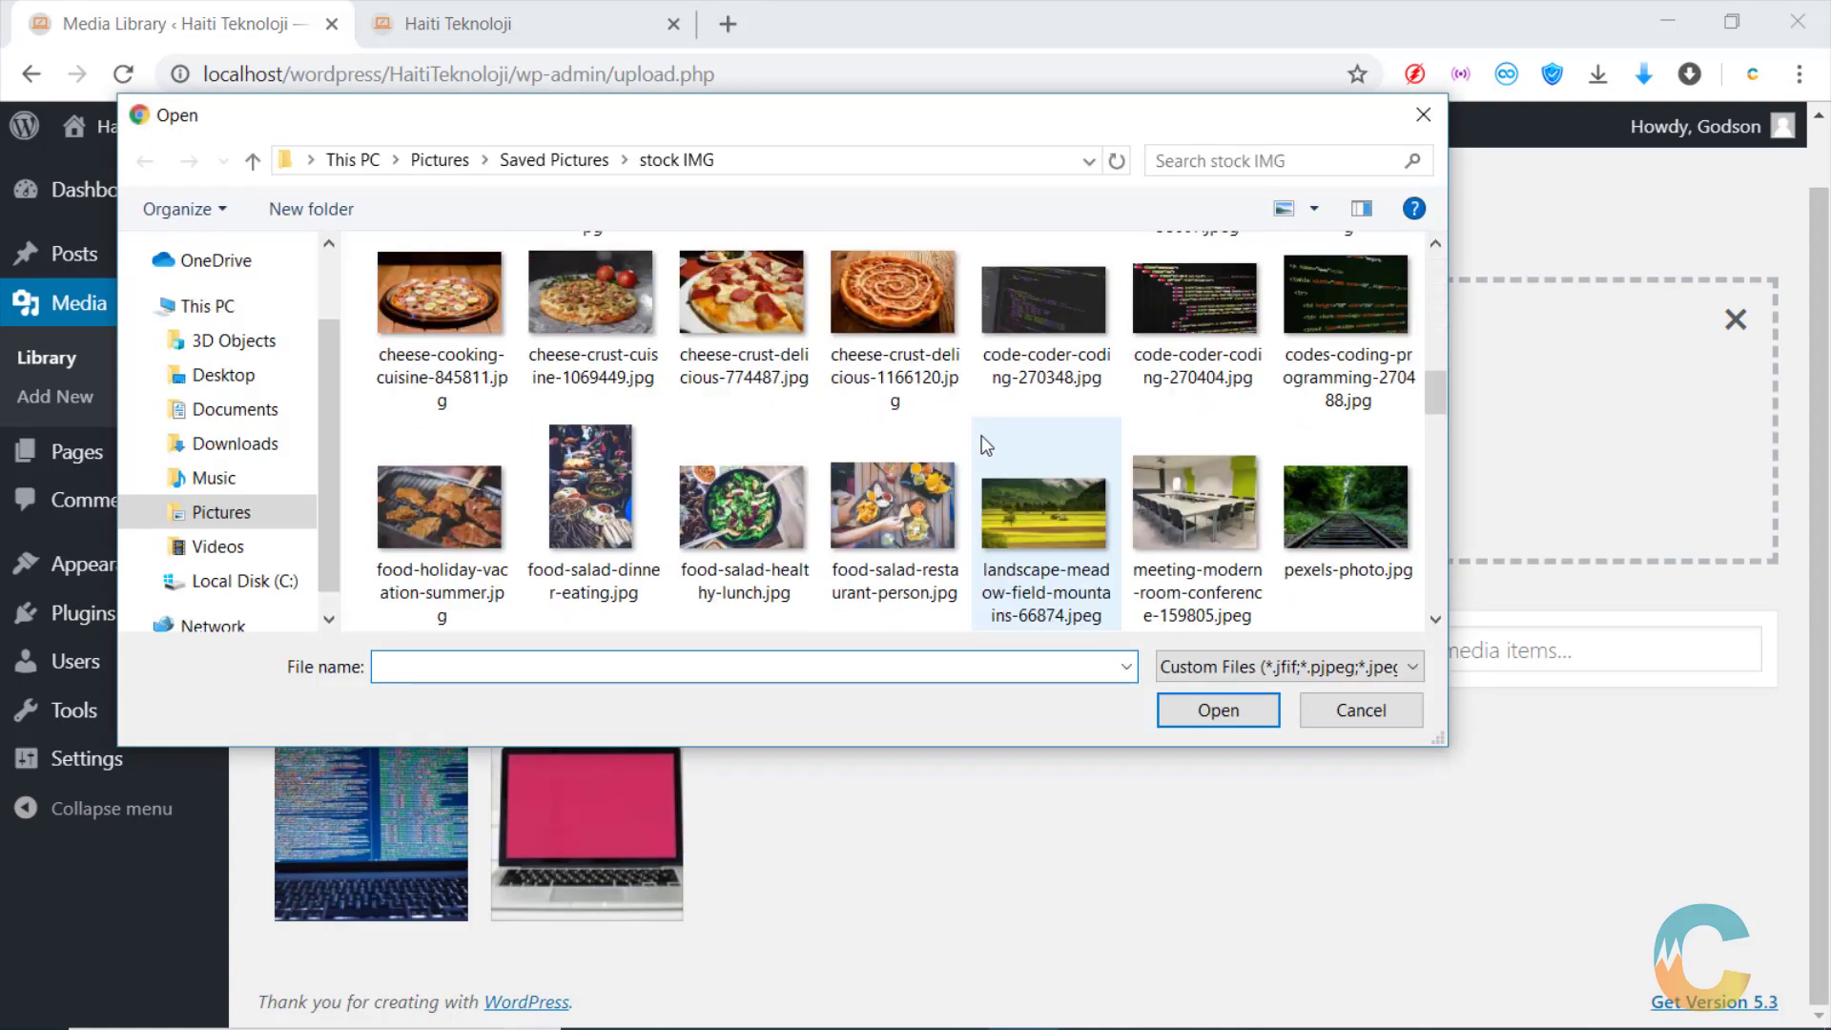
{"action": "scroll", "coordinate": [981, 435], "scroll_direction": "down", "scroll_amount": 10}
{"action": "scroll", "coordinate": [995, 447], "scroll_direction": "down", "scroll_amount": 5}
{"action": "scroll", "coordinate": [995, 446], "scroll_direction": "up", "scroll_amount": 15}
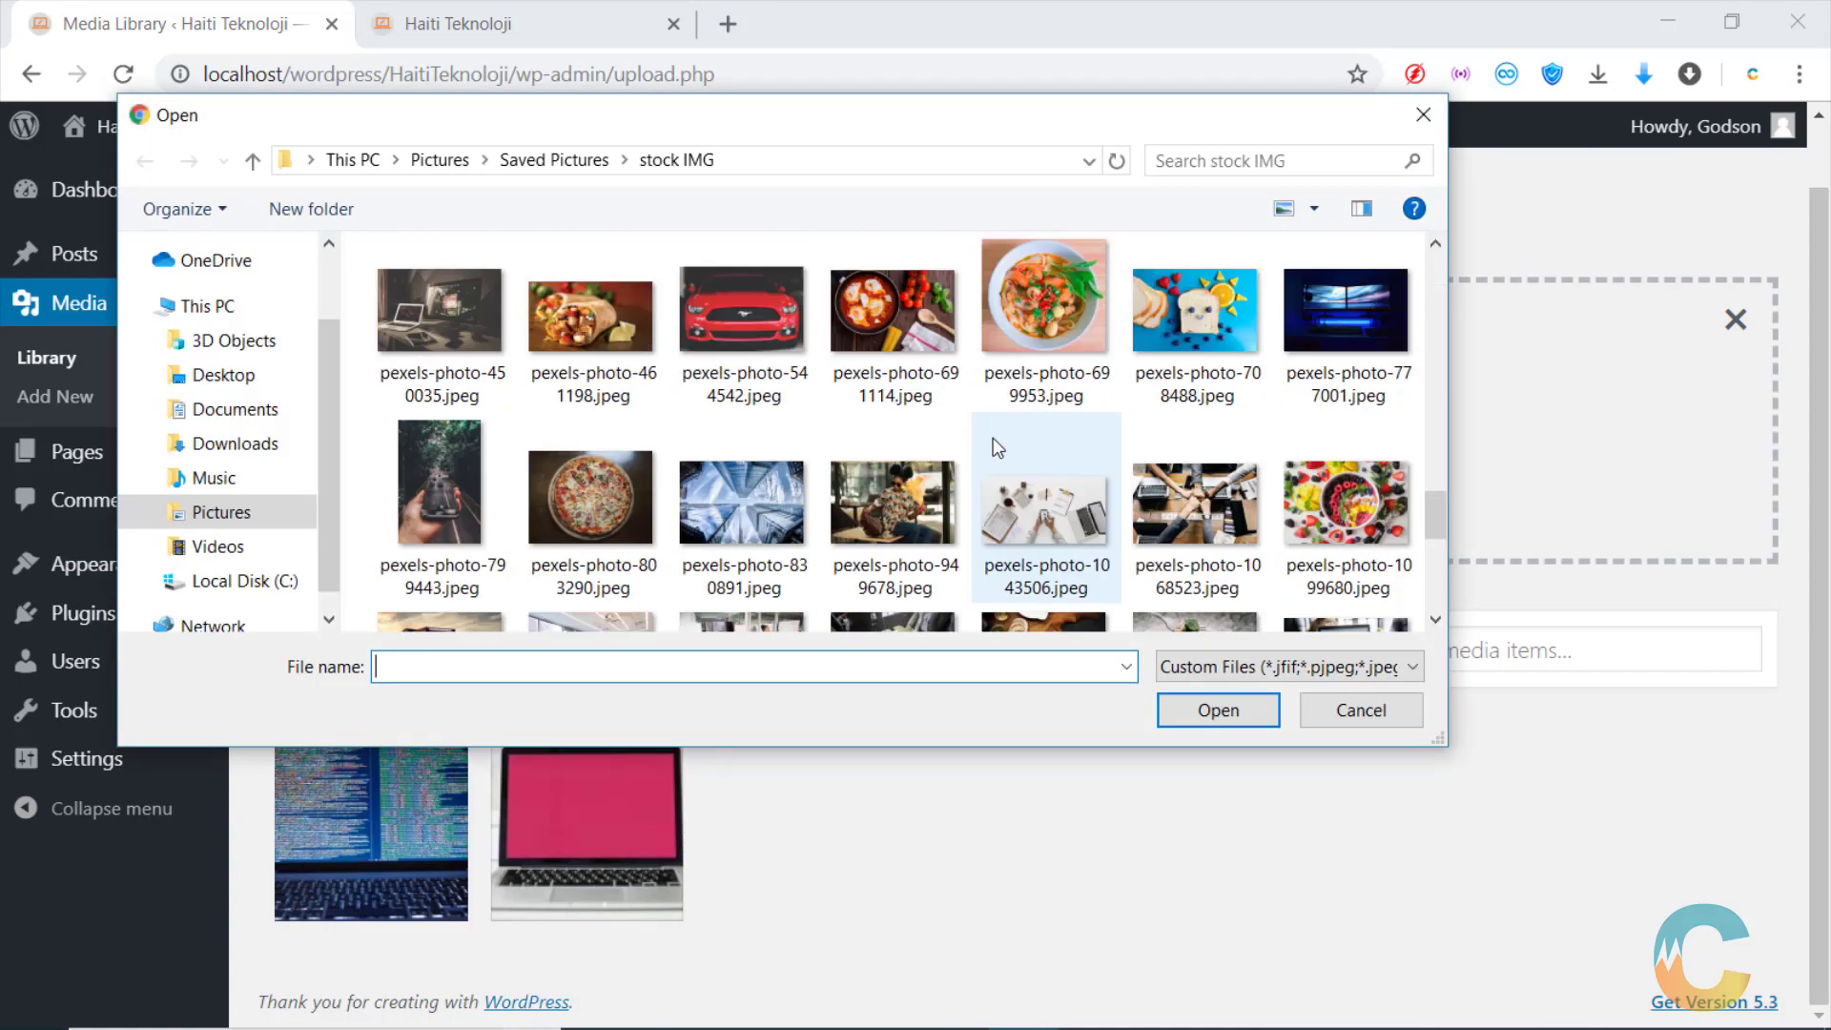
{"action": "scroll", "coordinate": [998, 448], "scroll_direction": "up", "scroll_amount": 3}
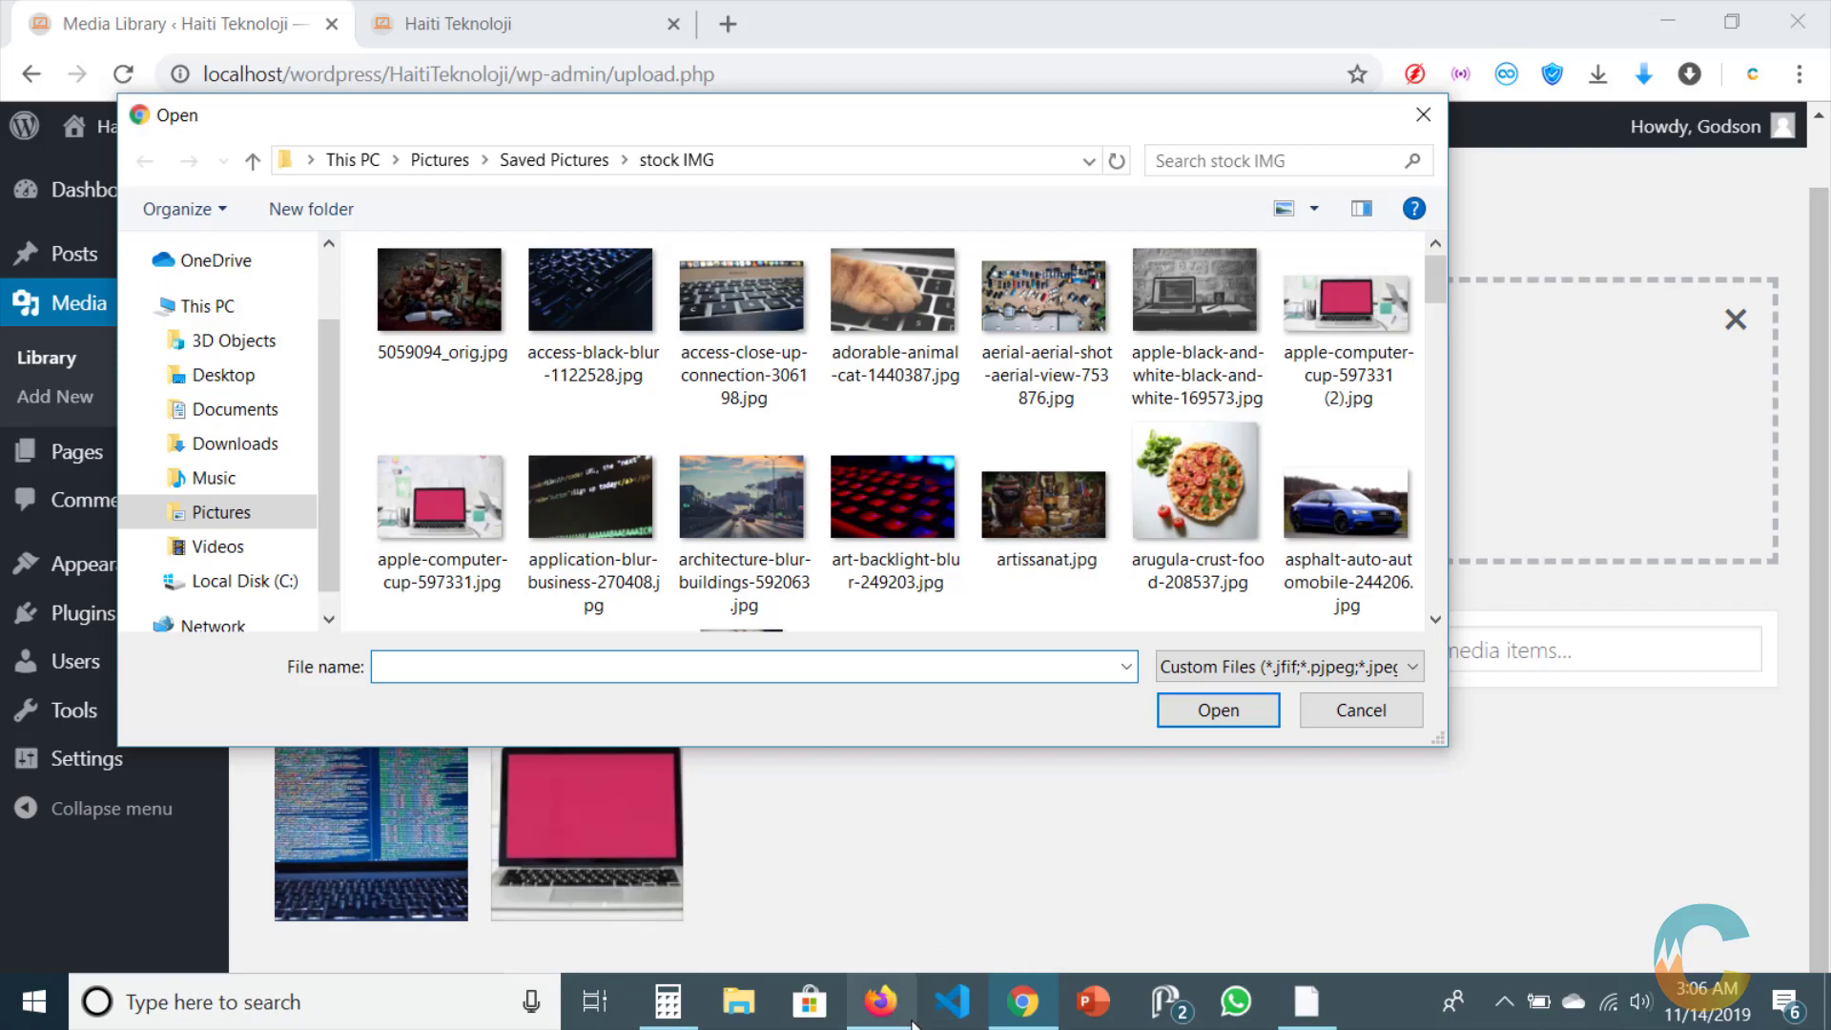
Switch to Firefox and check the image on the reference site's "Kiyes nou ye" page
{"action": "left_click", "coordinate": [911, 1020]}
{"action": "left_click", "coordinate": [1620, 343]}
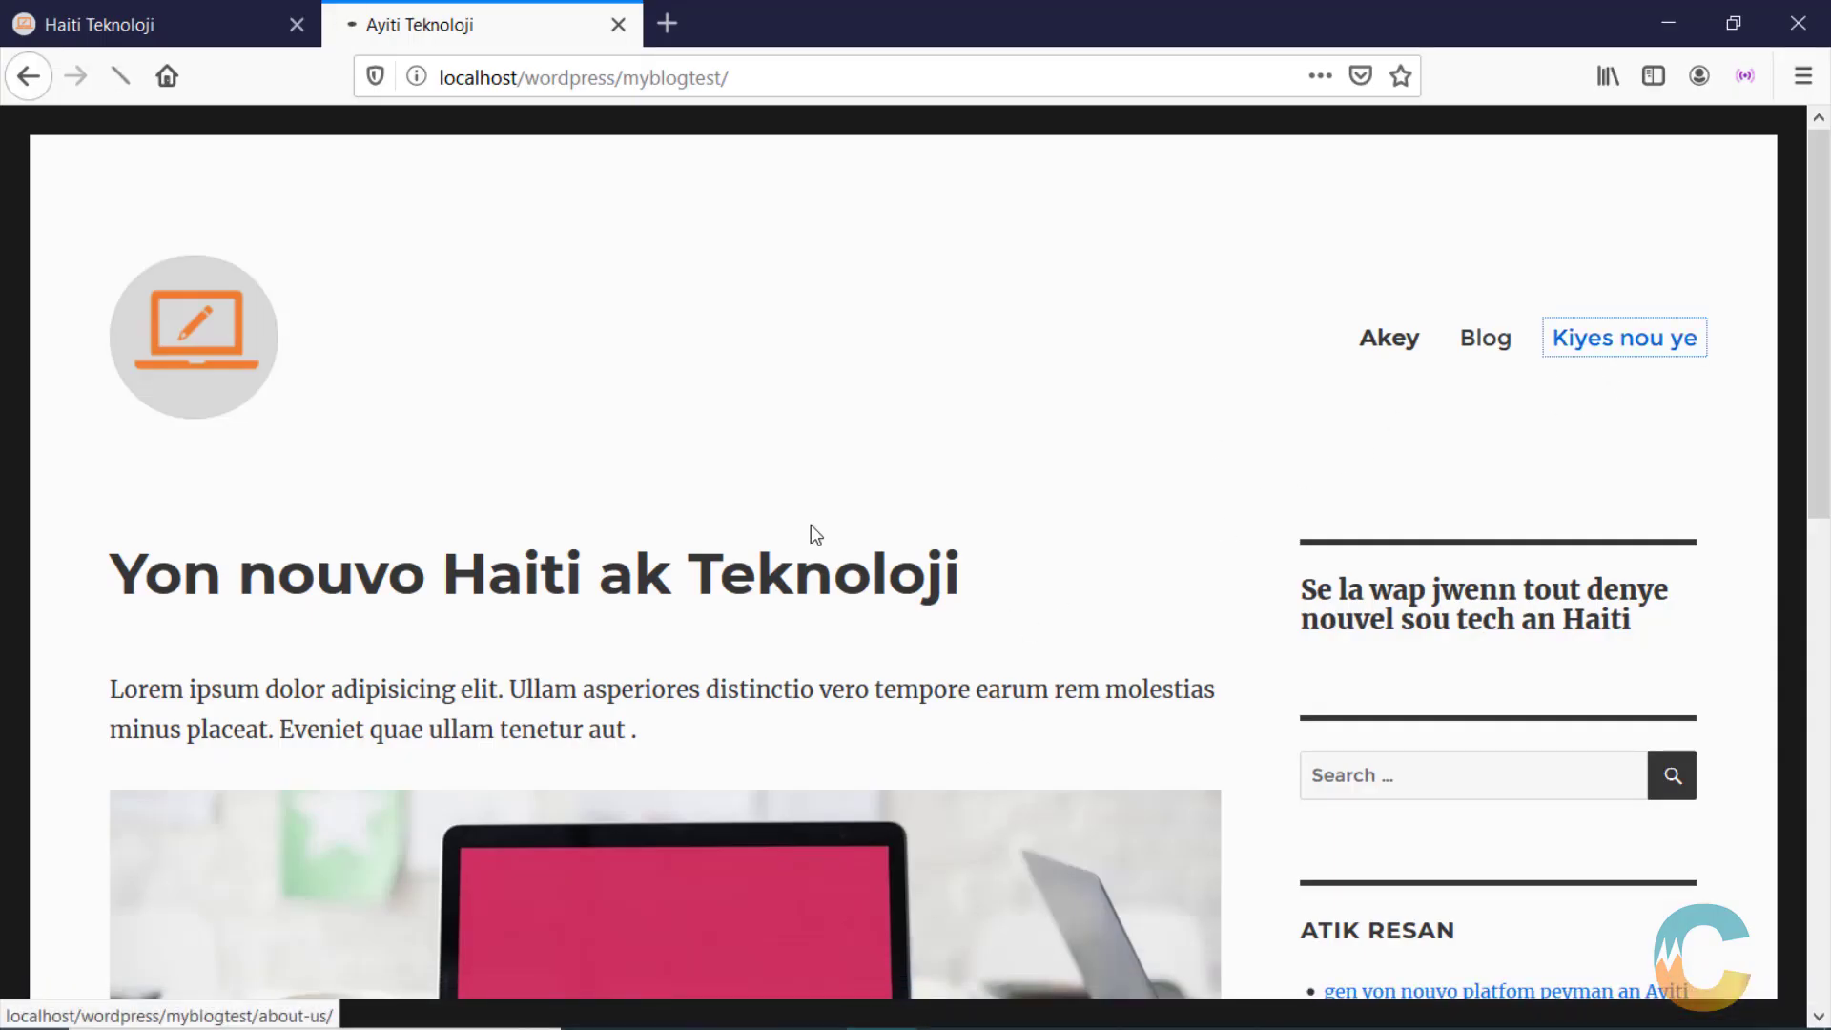
{"action": "scroll", "coordinate": [812, 529], "scroll_direction": "down", "scroll_amount": 10}
{"action": "scroll", "coordinate": [816, 524], "scroll_direction": "up", "scroll_amount": 9}
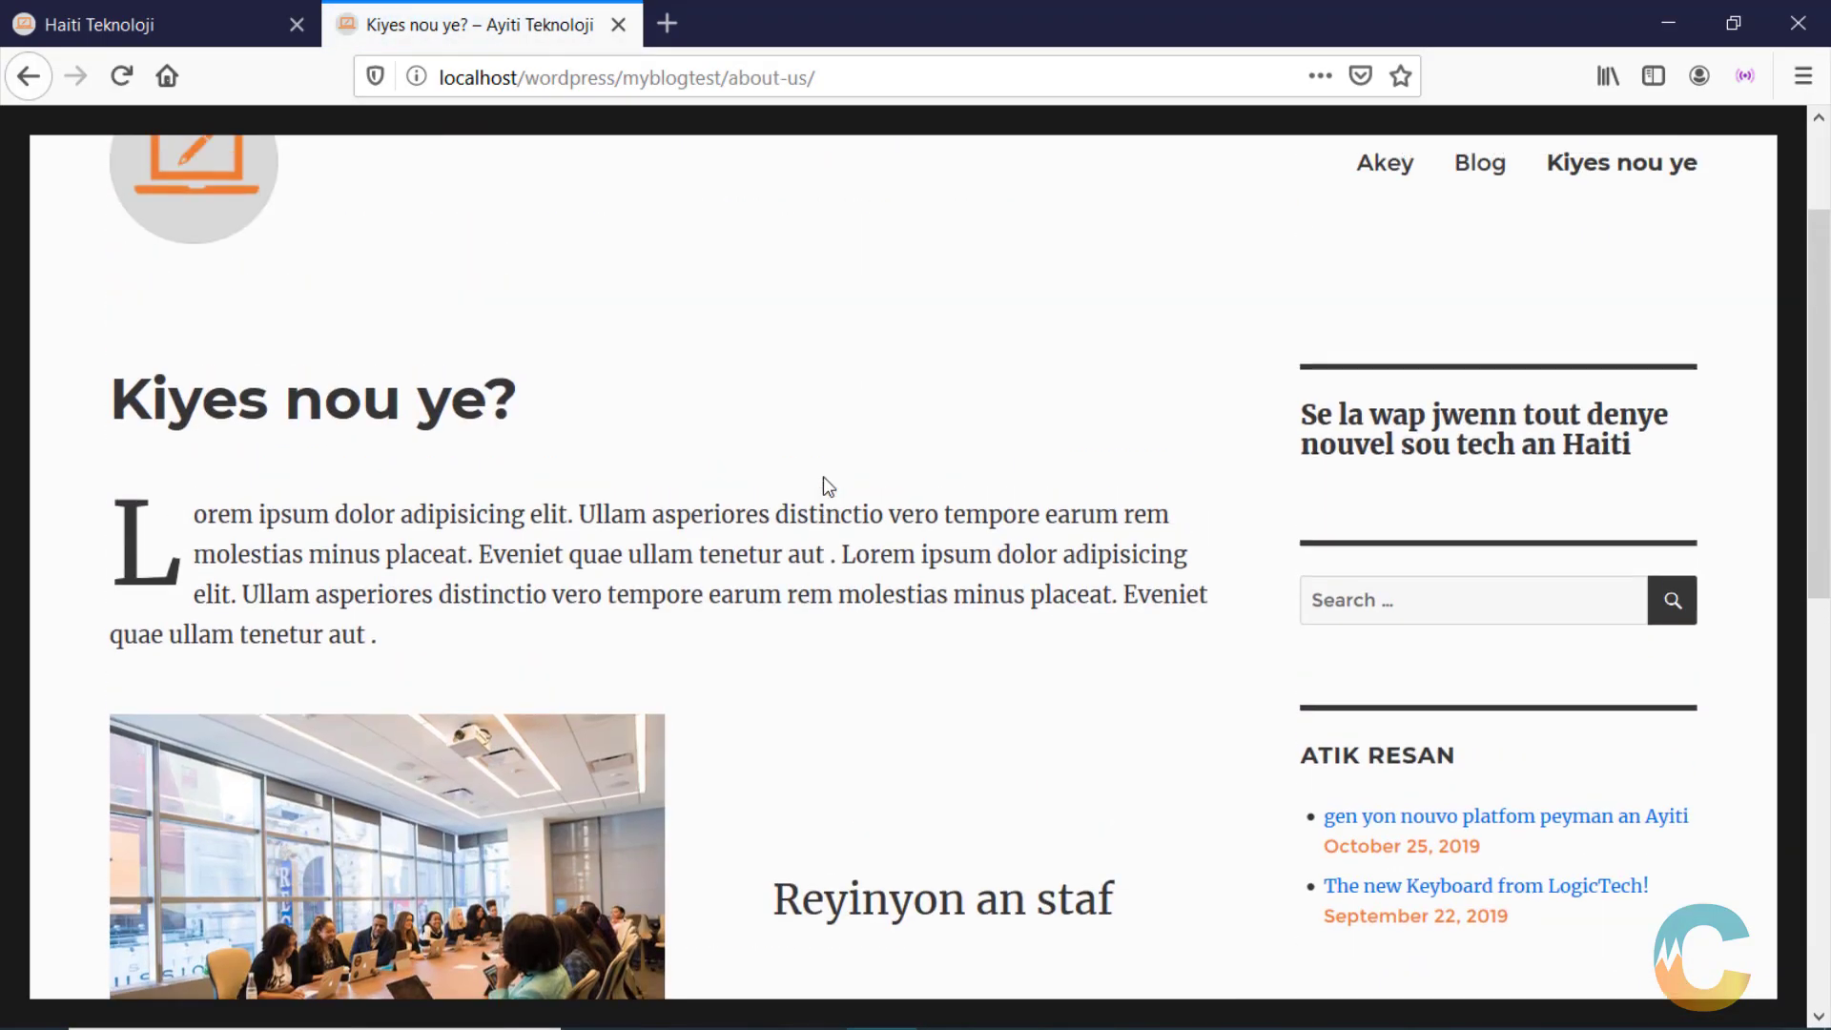
{"action": "scroll", "coordinate": [822, 477], "scroll_direction": "down", "scroll_amount": 3}
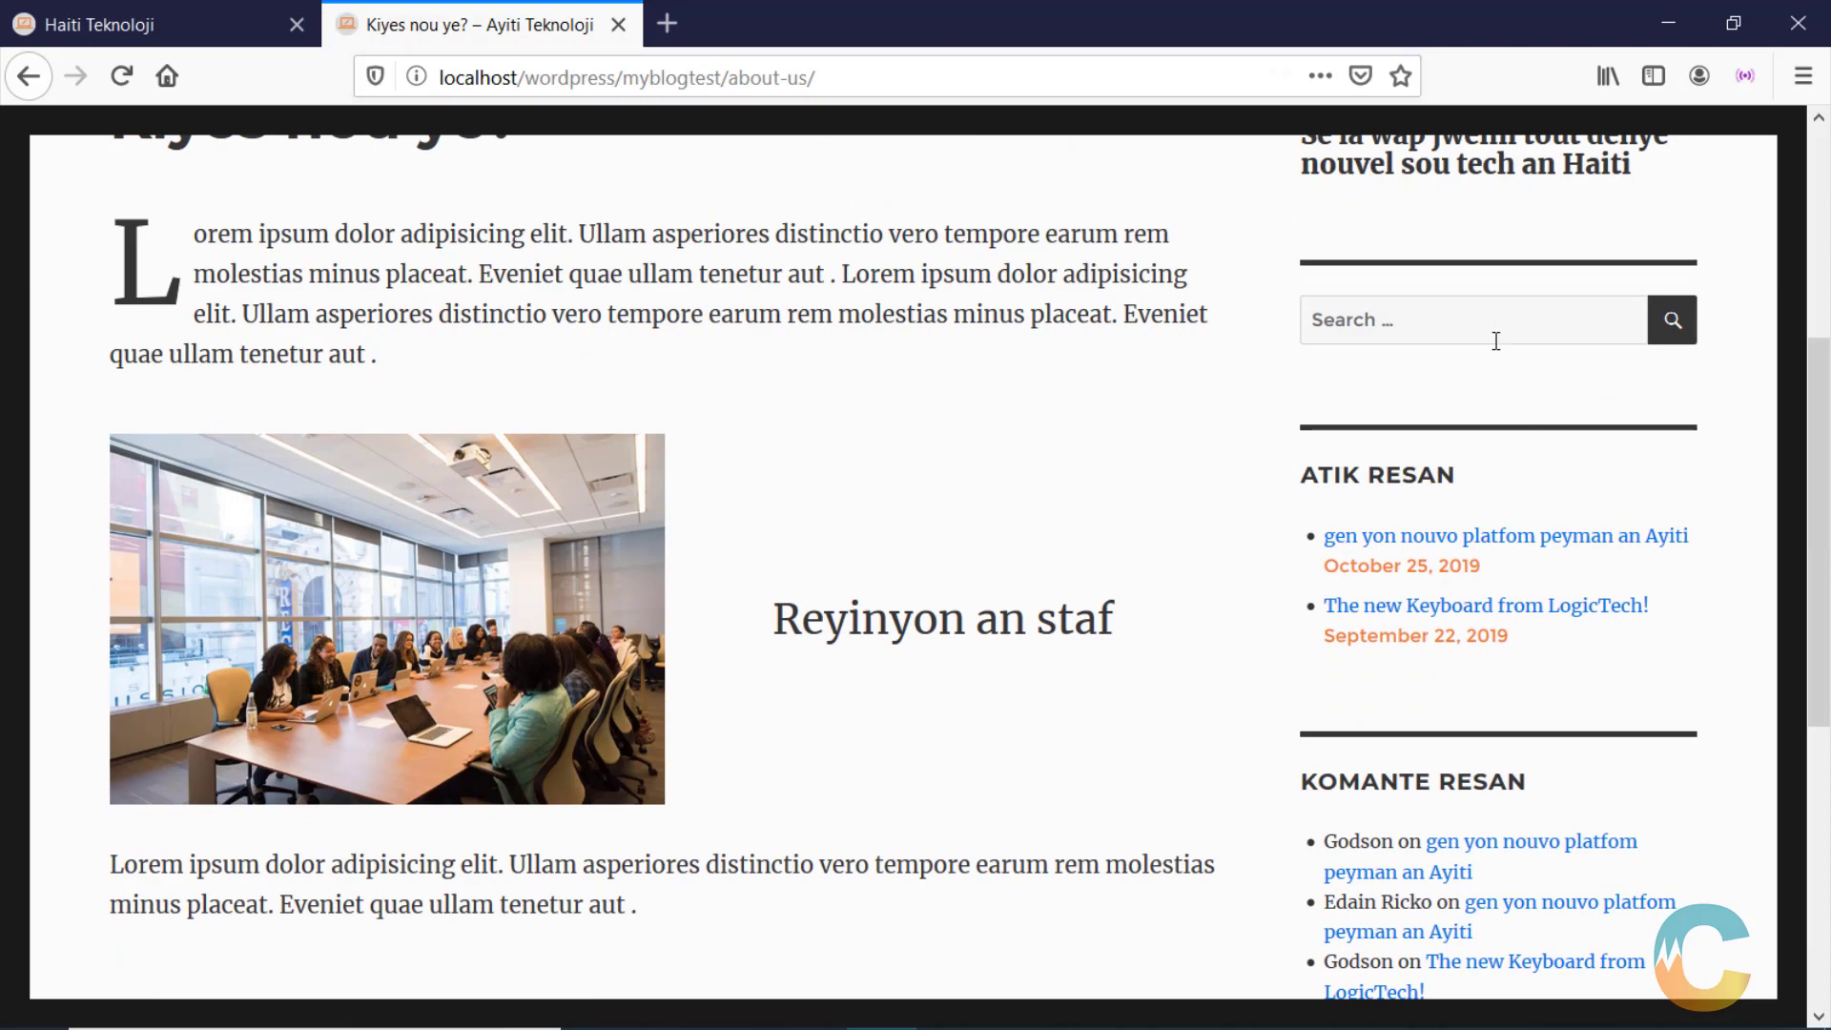
Open the reference site's Blog page and check the image in its keyboard post
{"action": "scroll", "coordinate": [1495, 340], "scroll_direction": "up", "scroll_amount": 5}
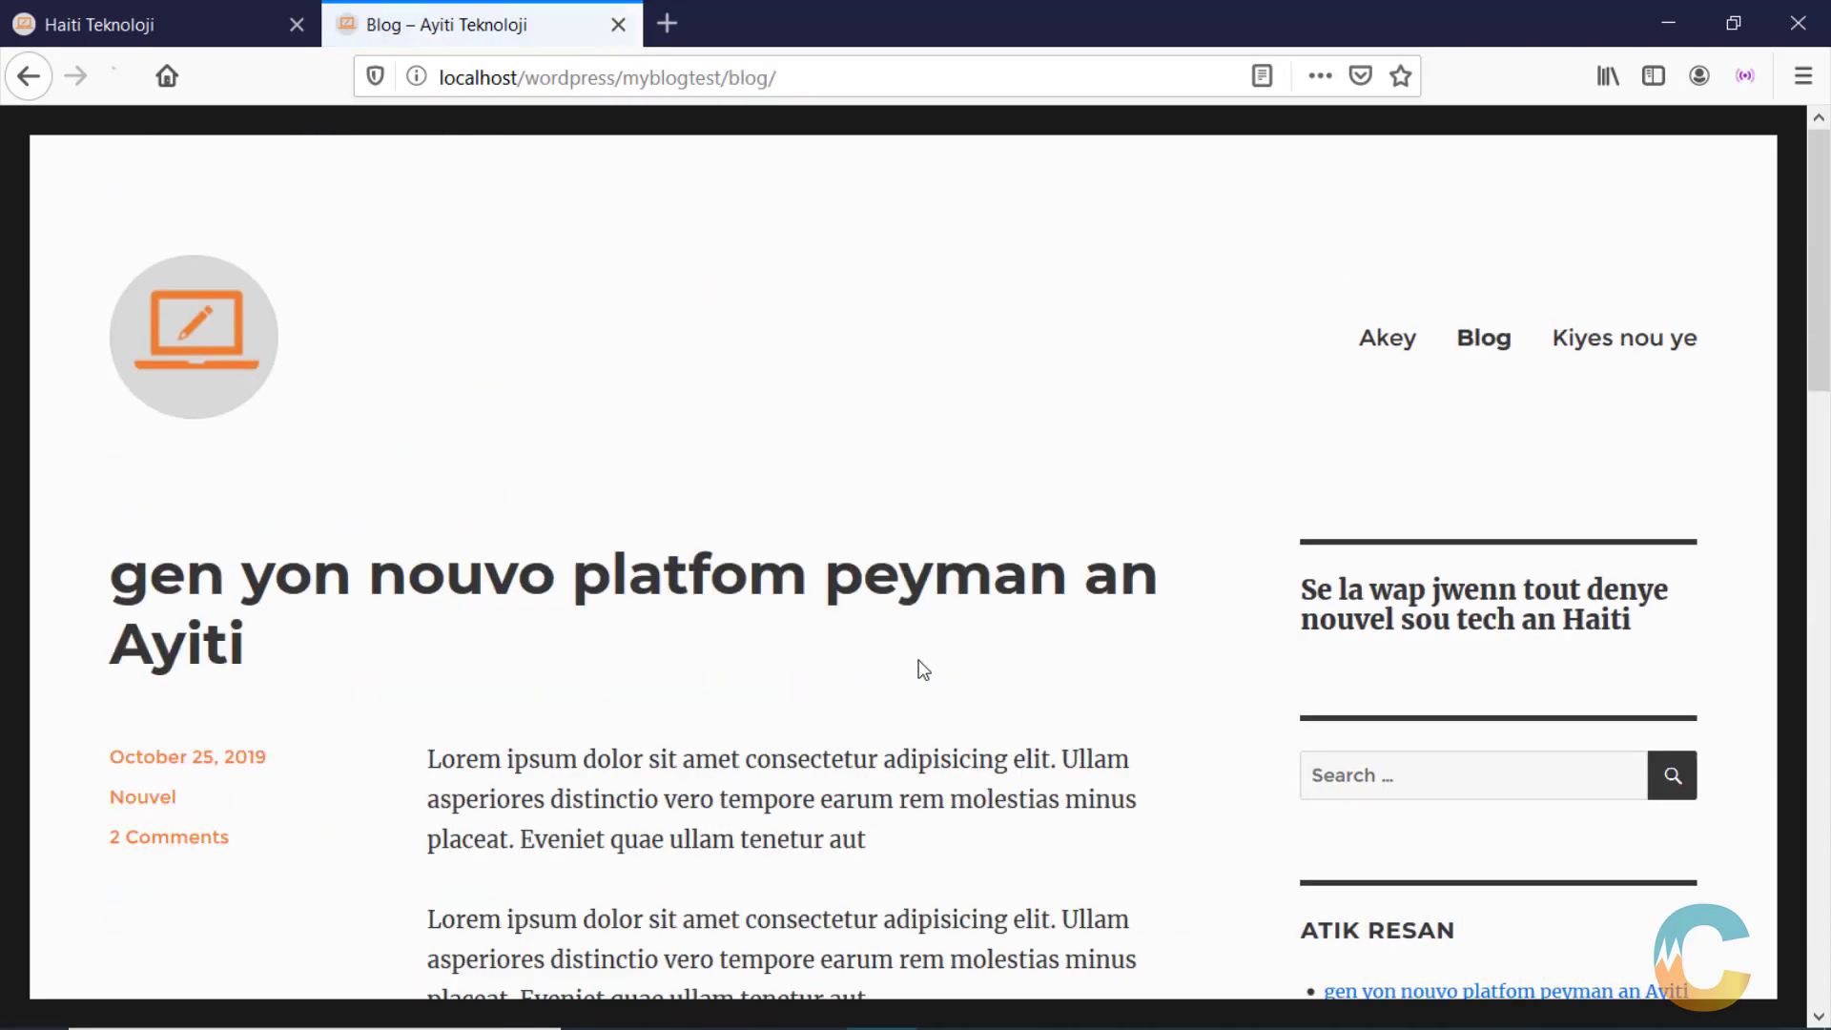
{"action": "scroll", "coordinate": [919, 660], "scroll_direction": "down", "scroll_amount": 15}
{"action": "scroll", "coordinate": [919, 660], "scroll_direction": "down", "scroll_amount": 1}
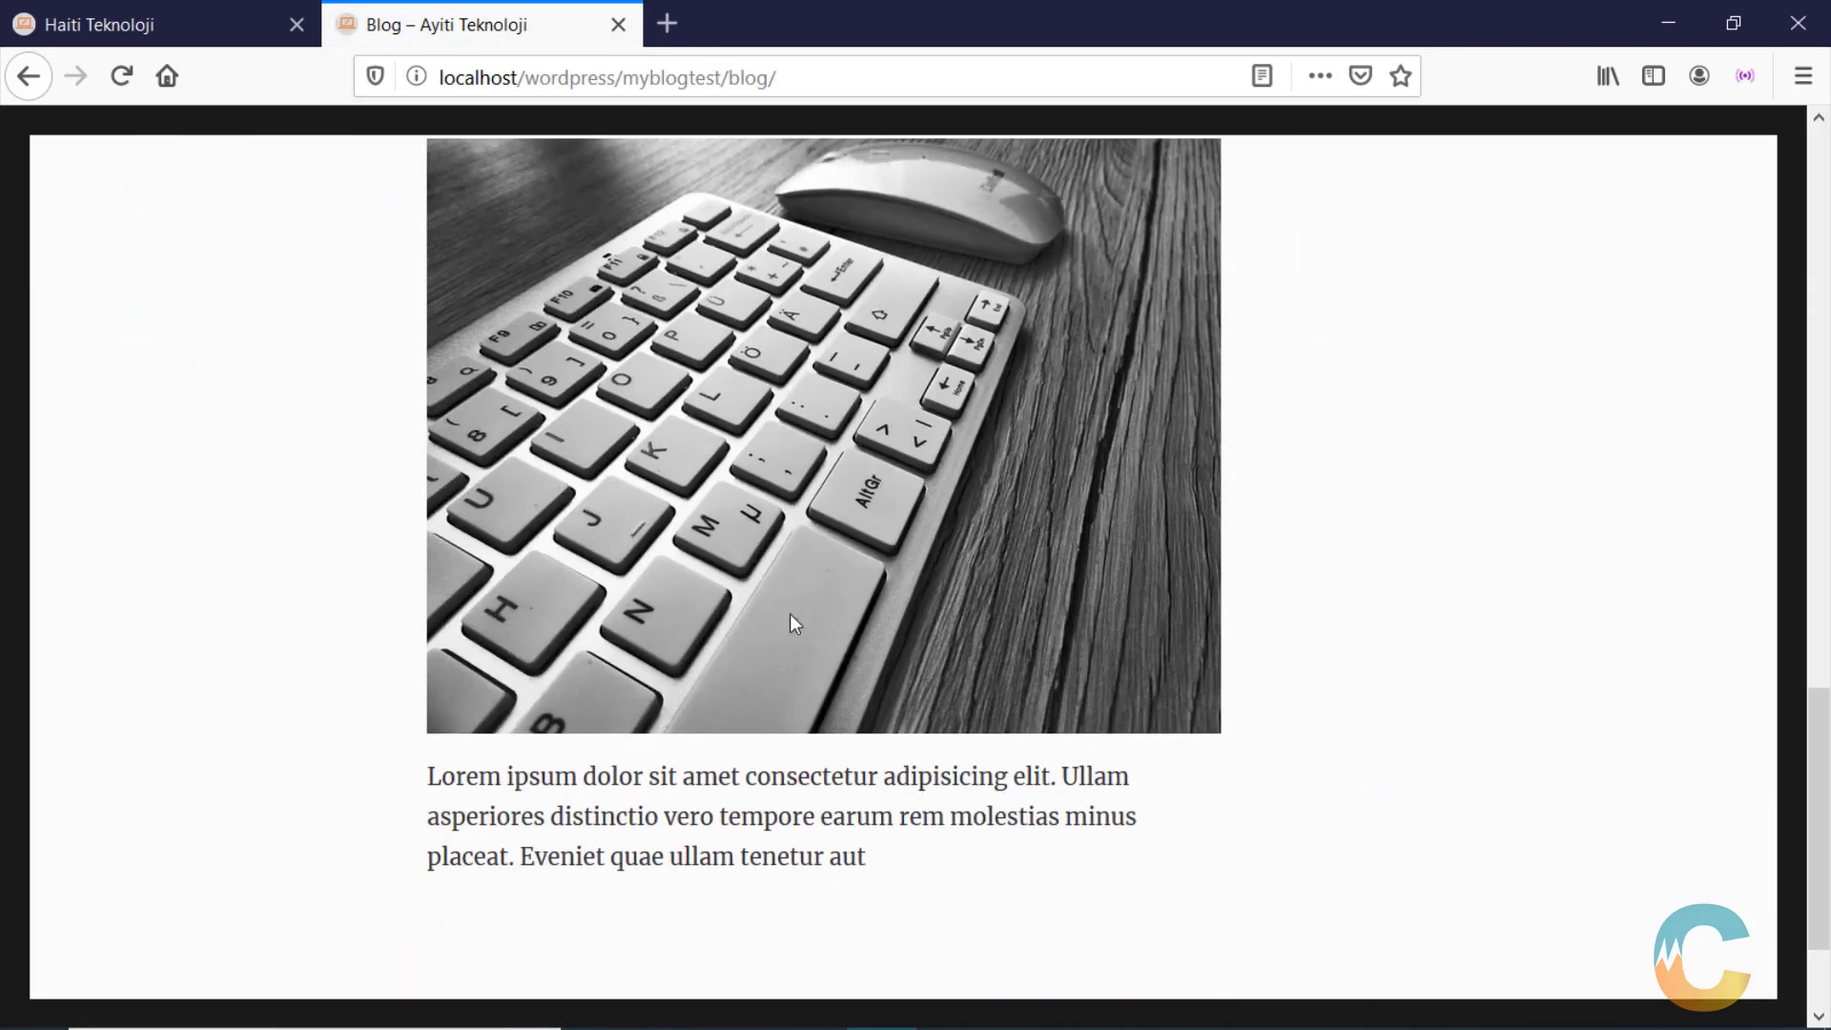
Switch back to Chrome and upload black-and-white-computer-keyboard-desk-209692.jpg from the stock IMG folder
{"action": "mouse_move", "coordinate": [1198, 969]}
{"action": "left_click", "coordinate": [1049, 1006]}
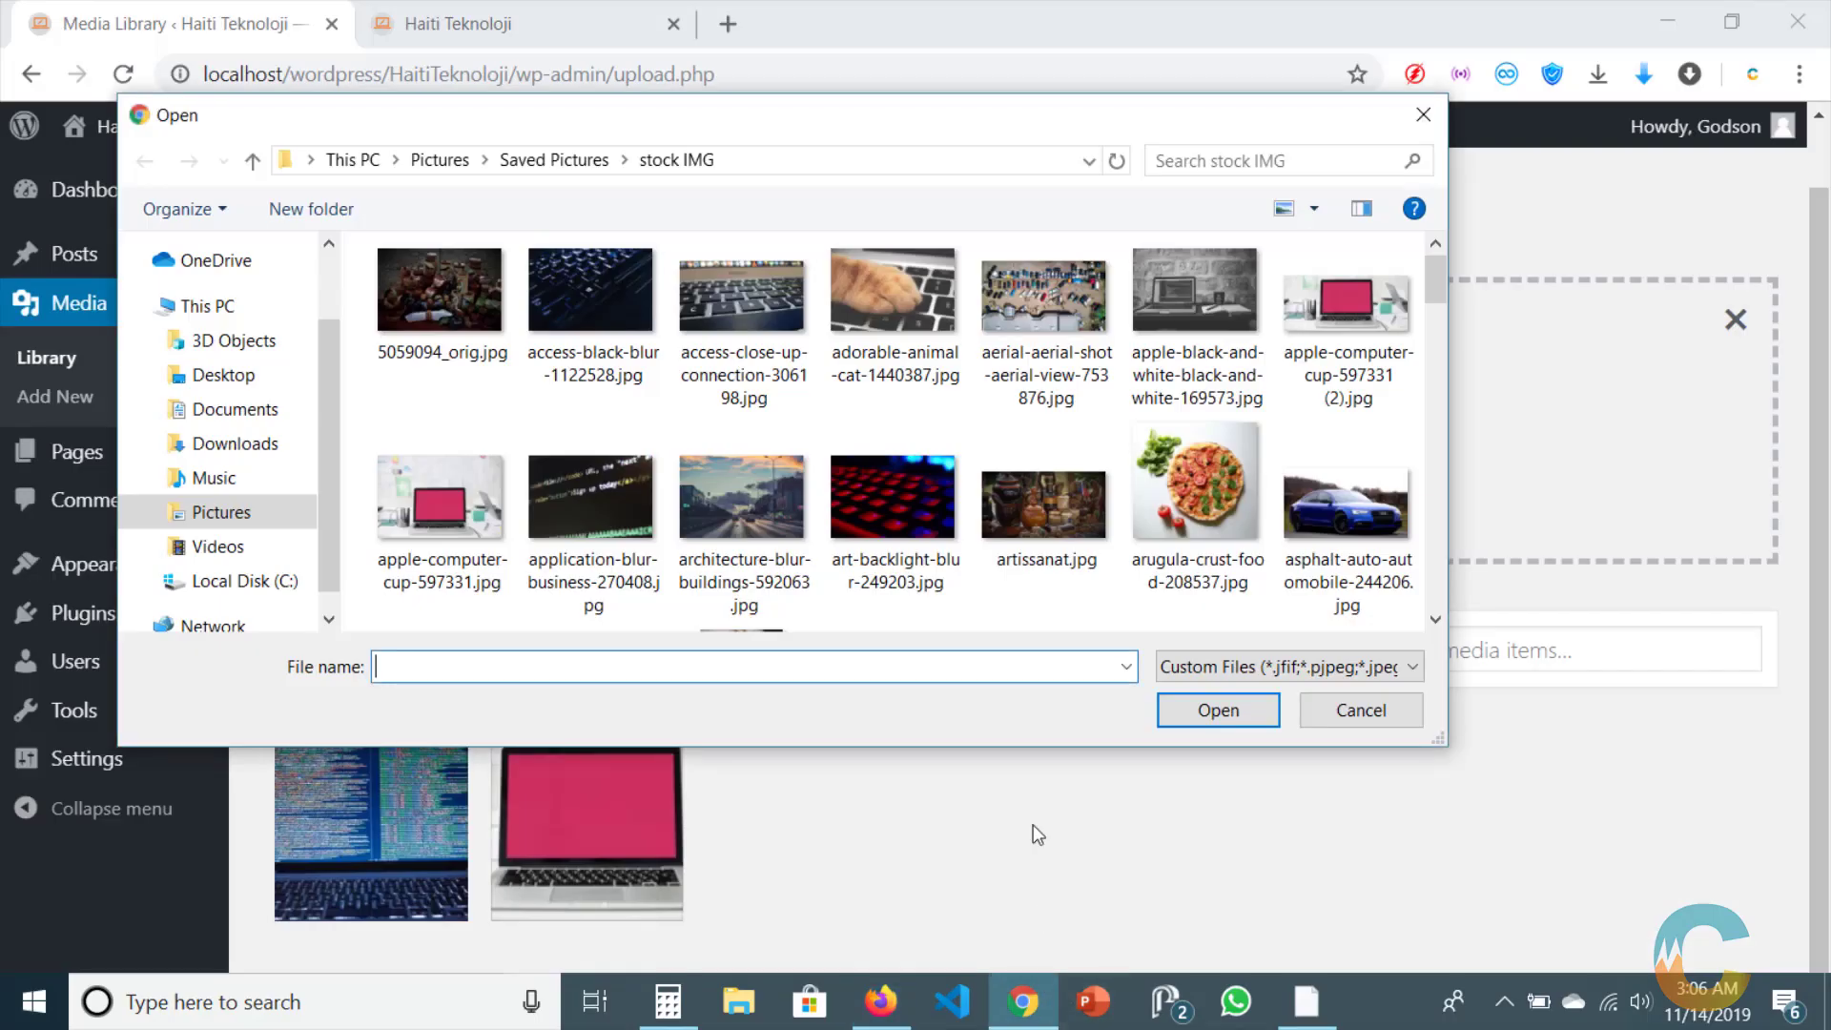
{"action": "scroll", "coordinate": [978, 400], "scroll_direction": "down", "scroll_amount": 3}
{"action": "scroll", "coordinate": [979, 400], "scroll_direction": "up", "scroll_amount": 1}
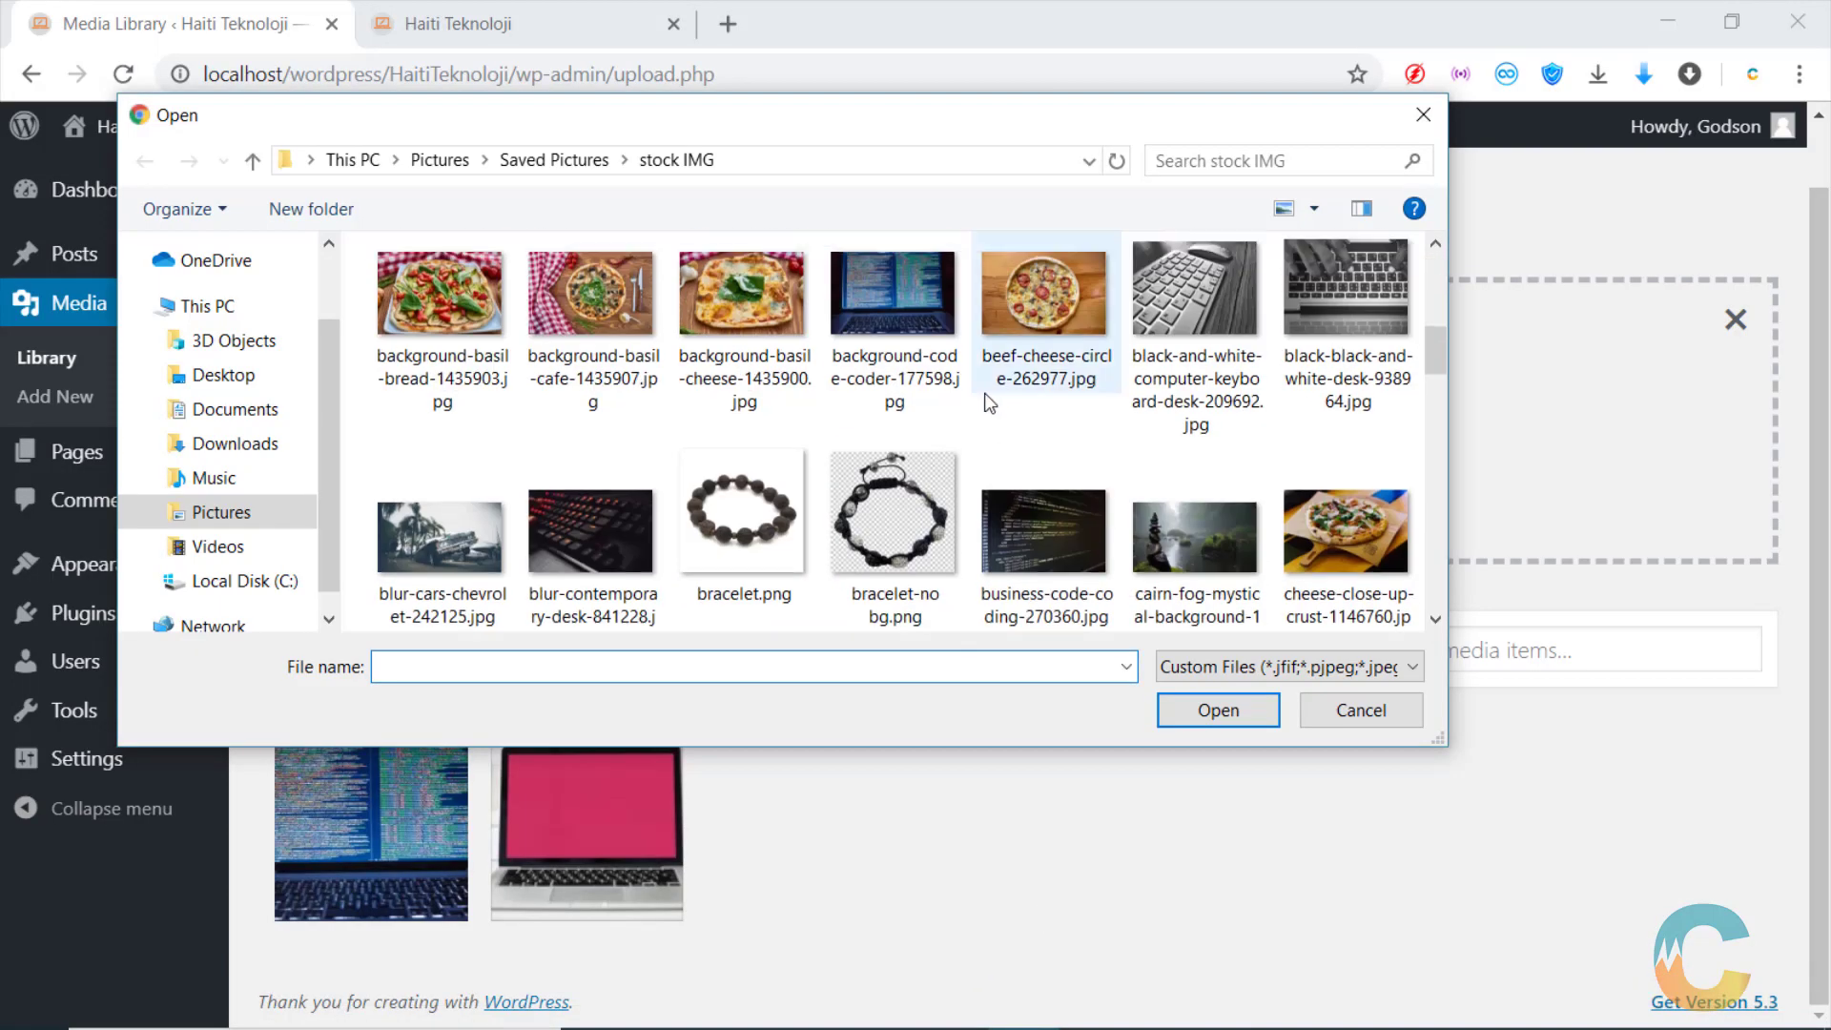
{"action": "left_click", "coordinate": [1194, 303]}
{"action": "left_click", "coordinate": [1206, 710]}
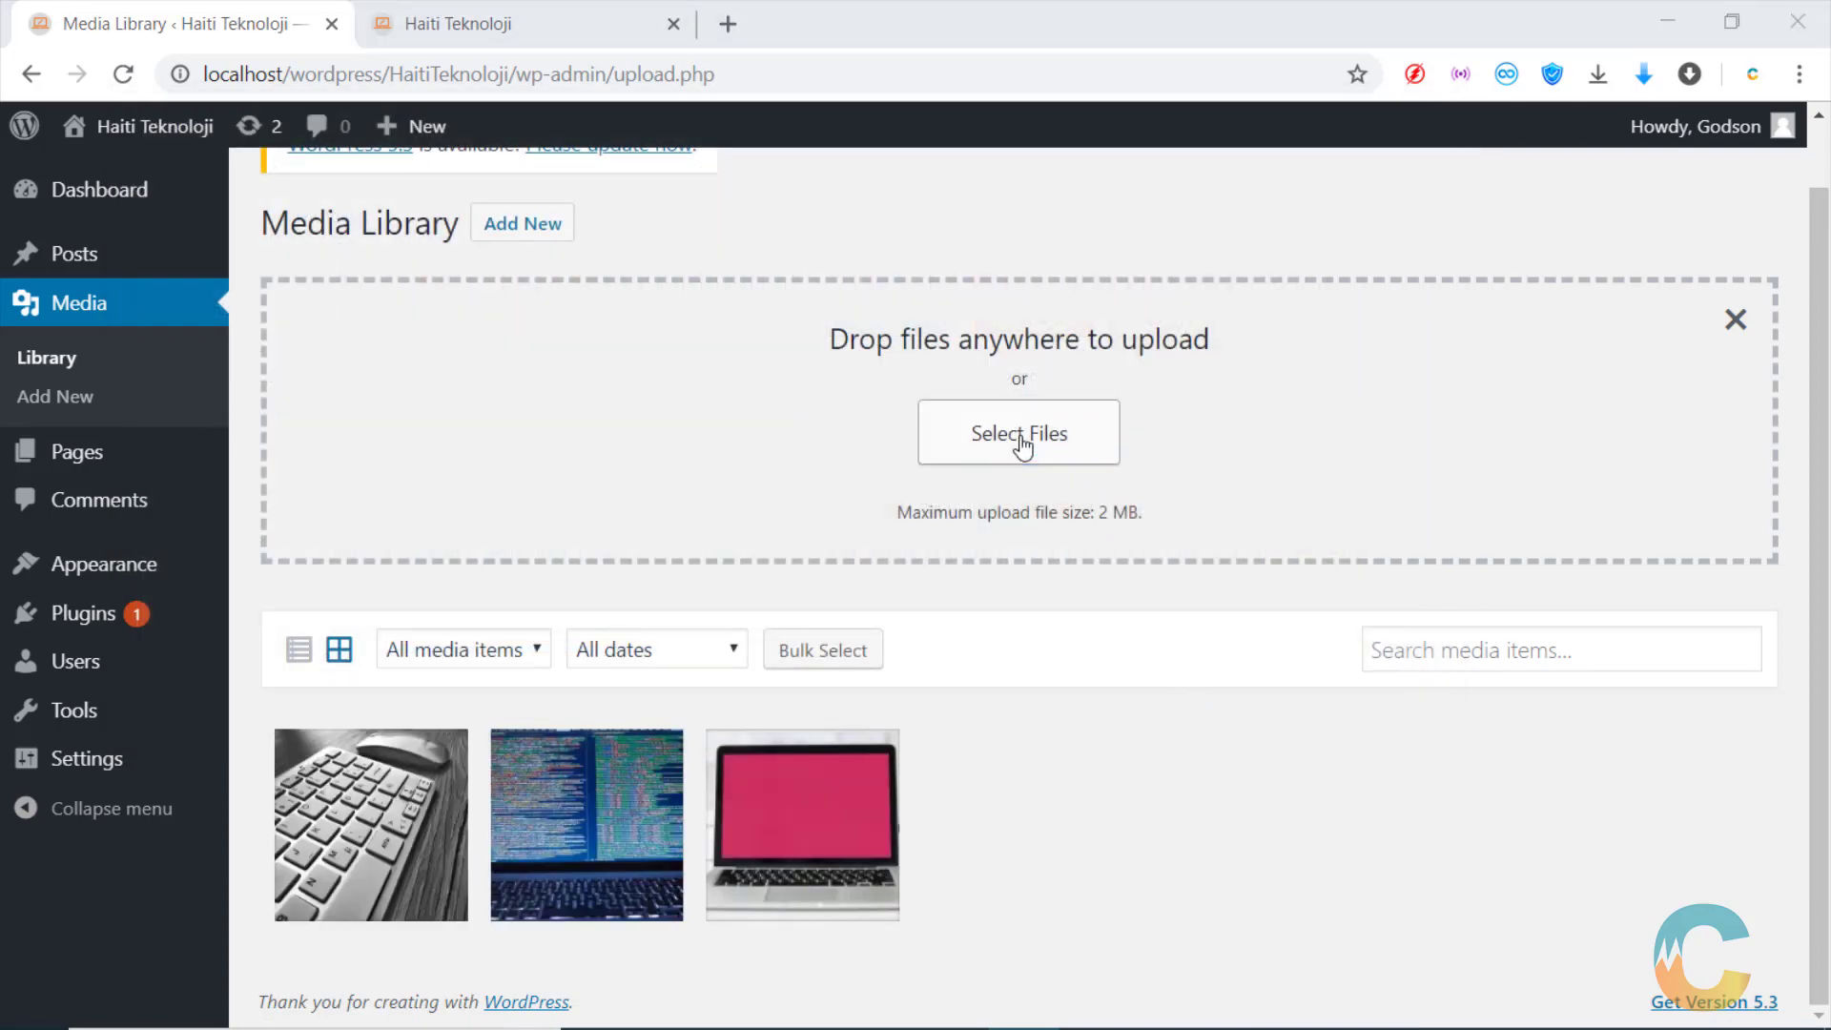
Upload the staff meeting photo pexels-photo-1181406.jpeg from the stock IMG folder to the media library
{"action": "left_click", "coordinate": [1022, 440]}
{"action": "scroll", "coordinate": [1097, 469], "scroll_direction": "down", "scroll_amount": 2}
{"action": "scroll", "coordinate": [1111, 472], "scroll_direction": "down", "scroll_amount": 10}
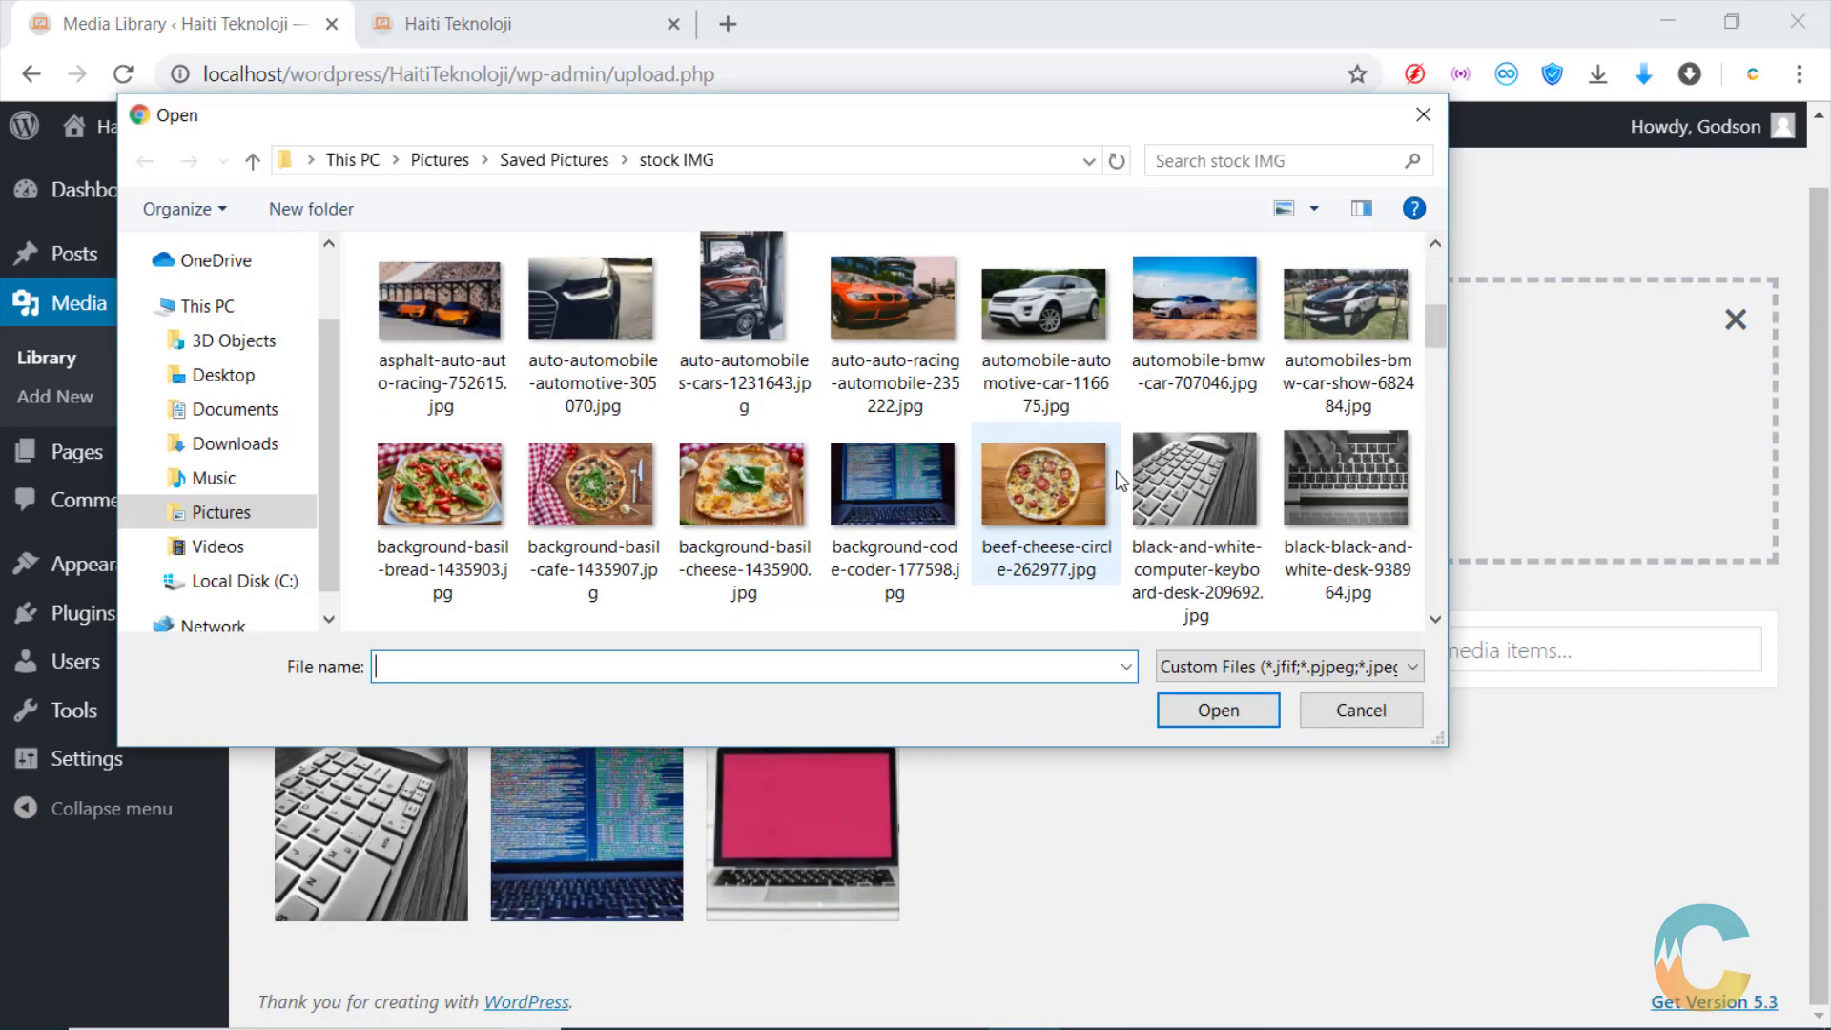
{"action": "scroll", "coordinate": [1123, 480], "scroll_direction": "down", "scroll_amount": 4}
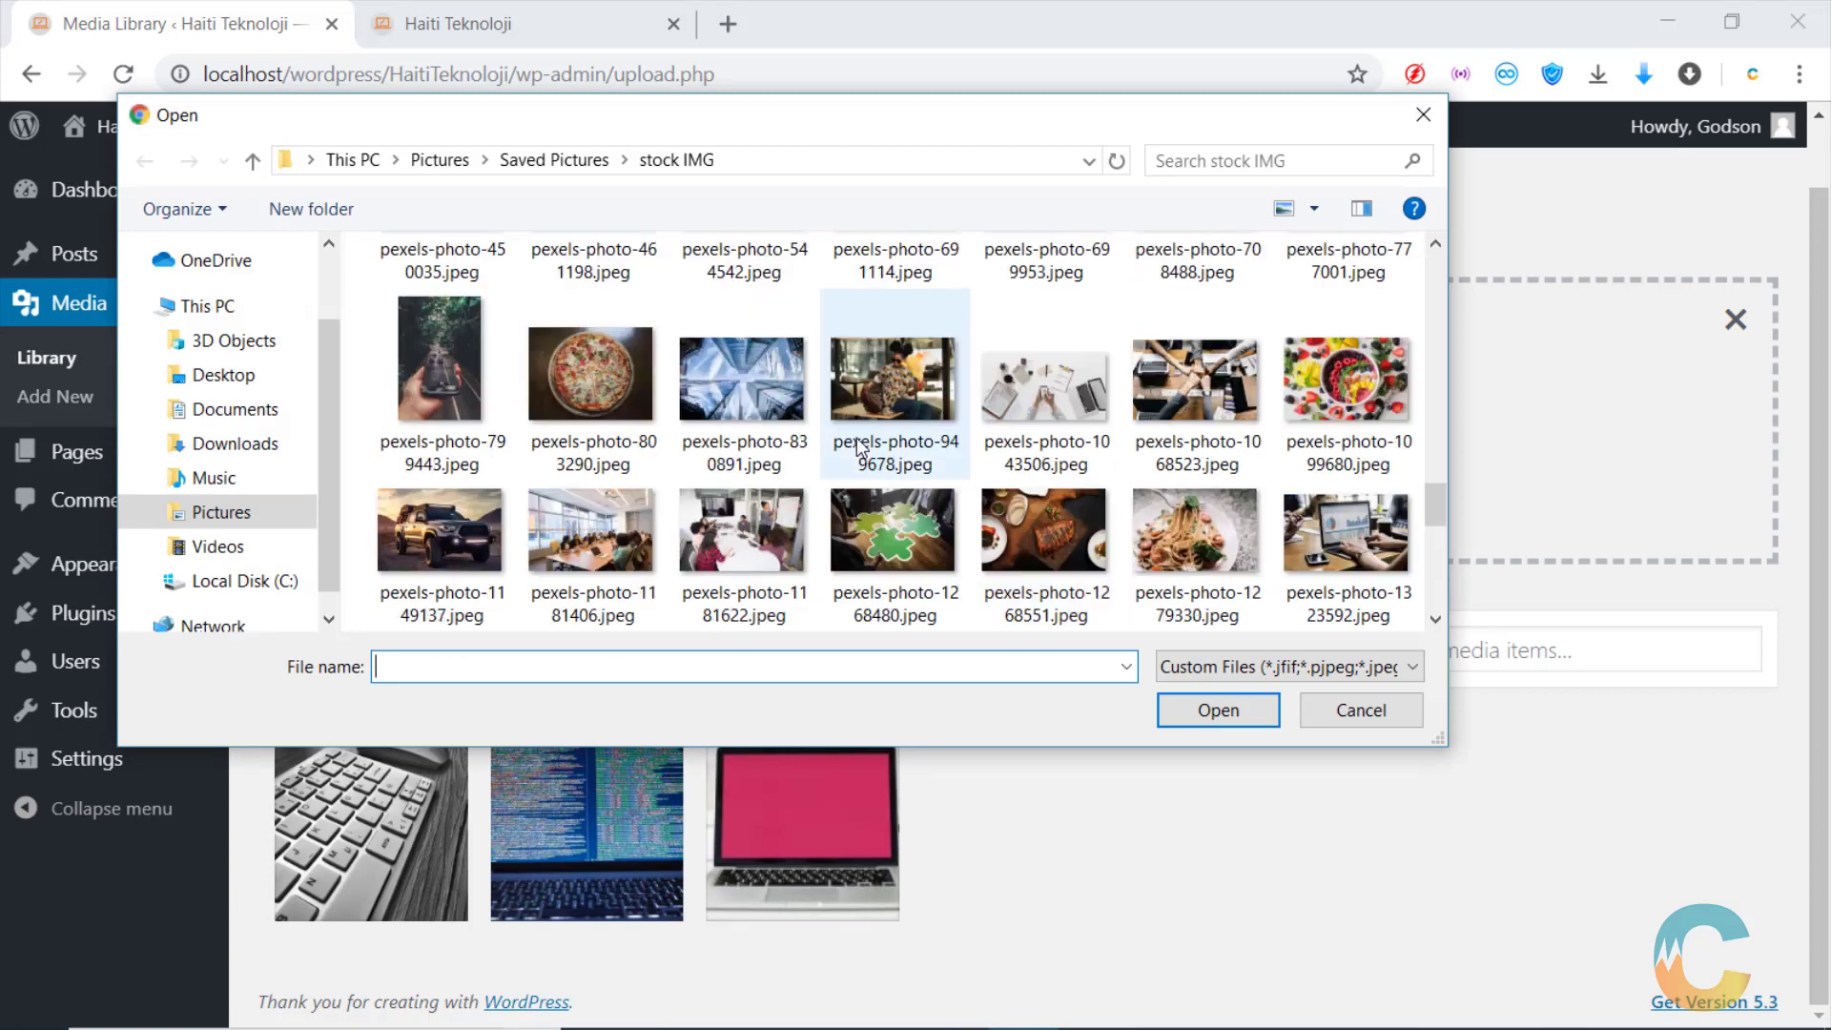
{"action": "left_click", "coordinate": [605, 360]}
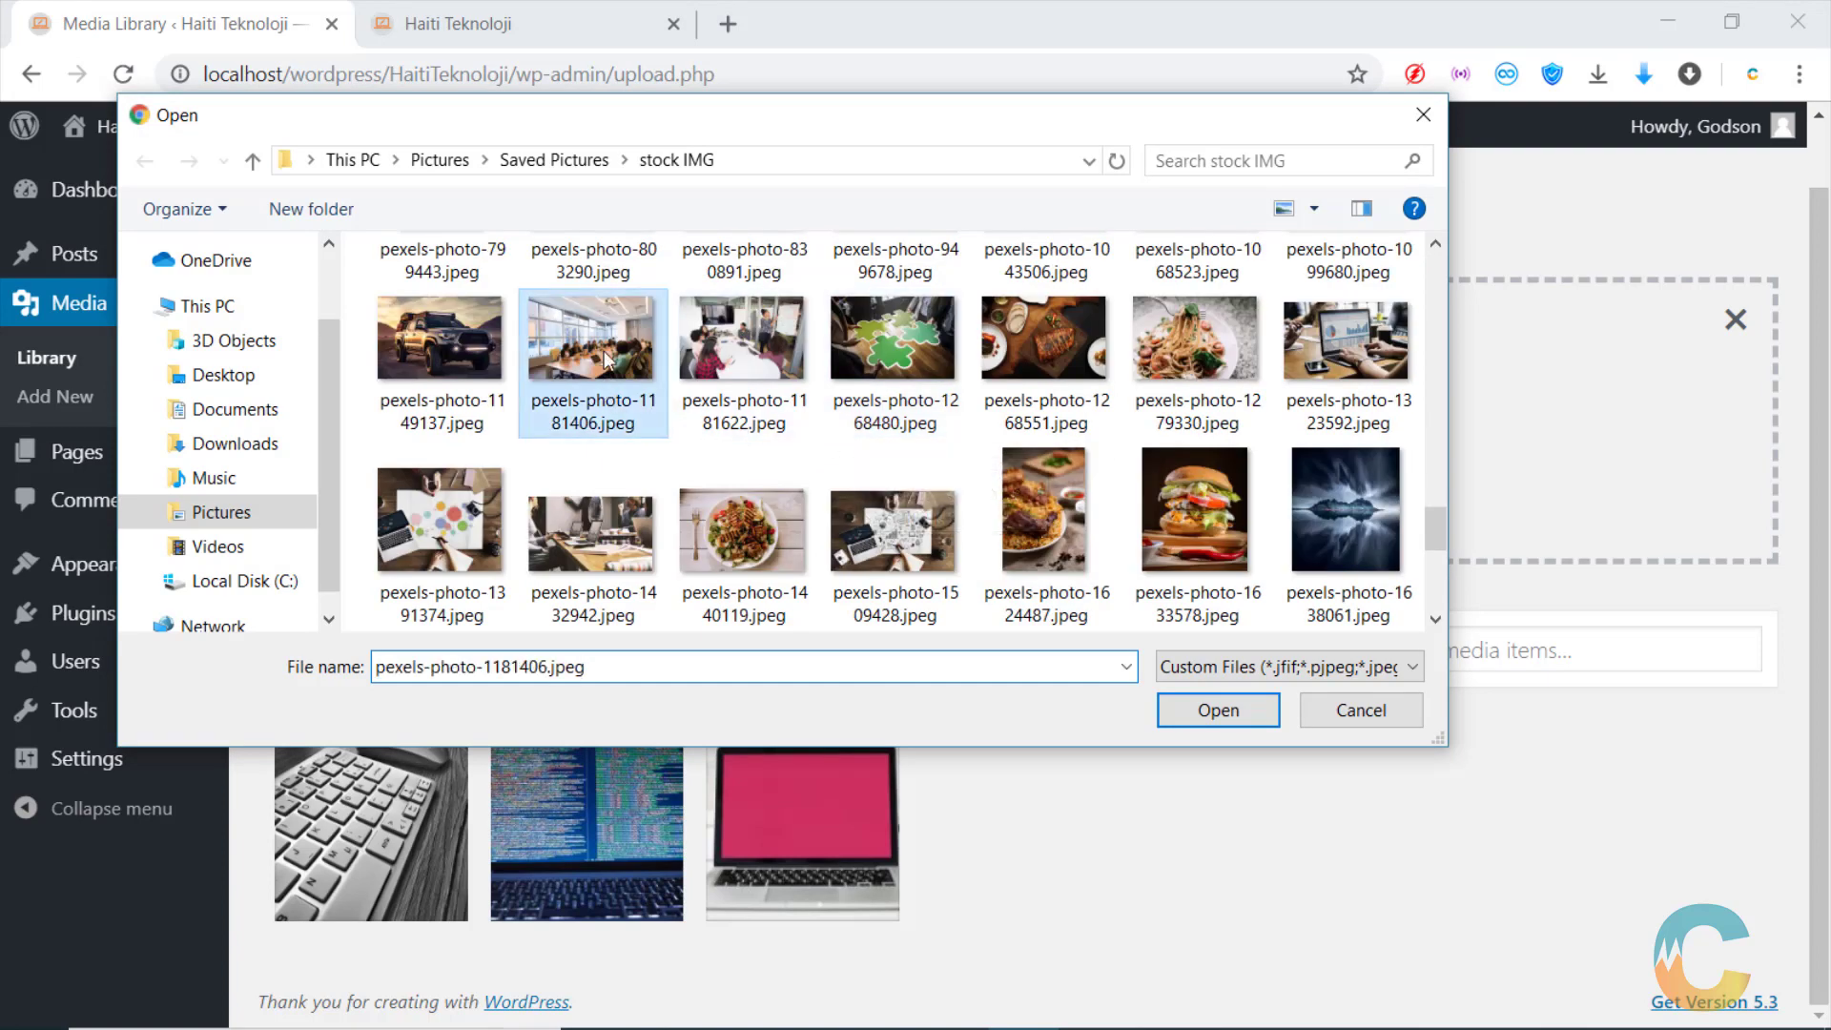
{"action": "left_click", "coordinate": [1198, 711]}
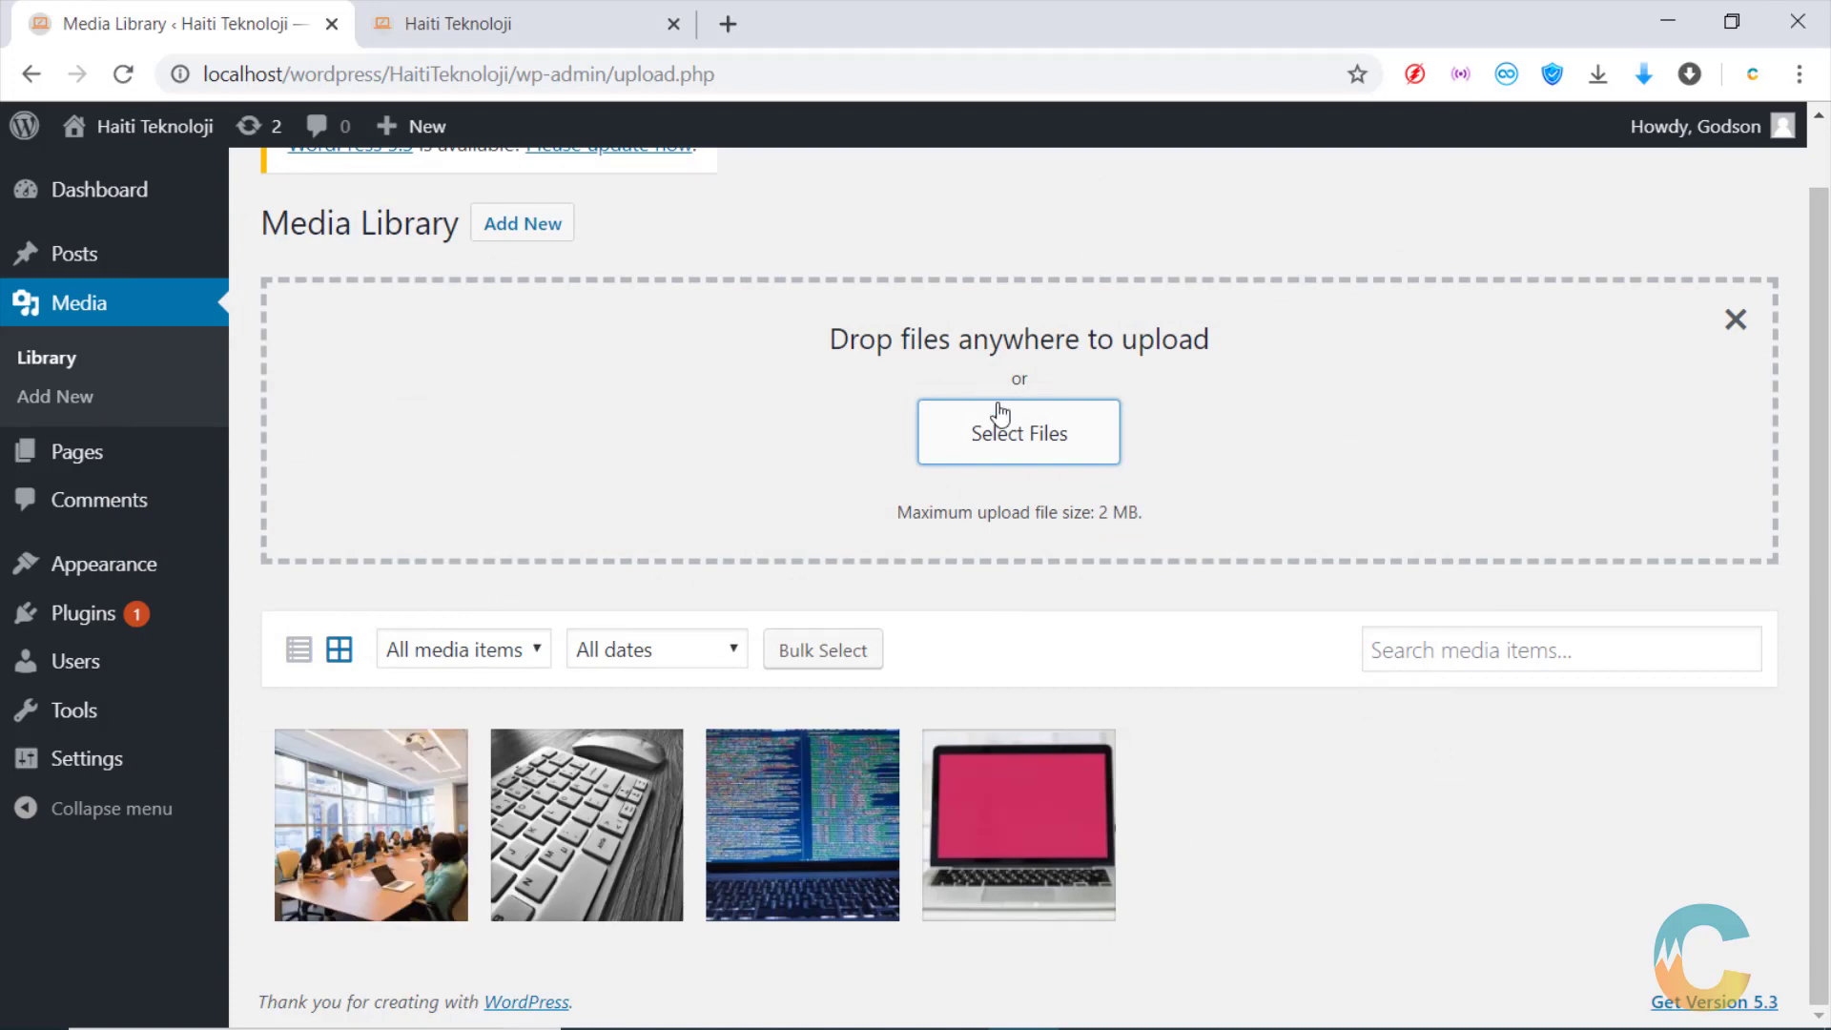
Upload the logo image laptop edit.png from the creative img folder in Saved Pictures to the media library
{"action": "left_click", "coordinate": [1030, 431]}
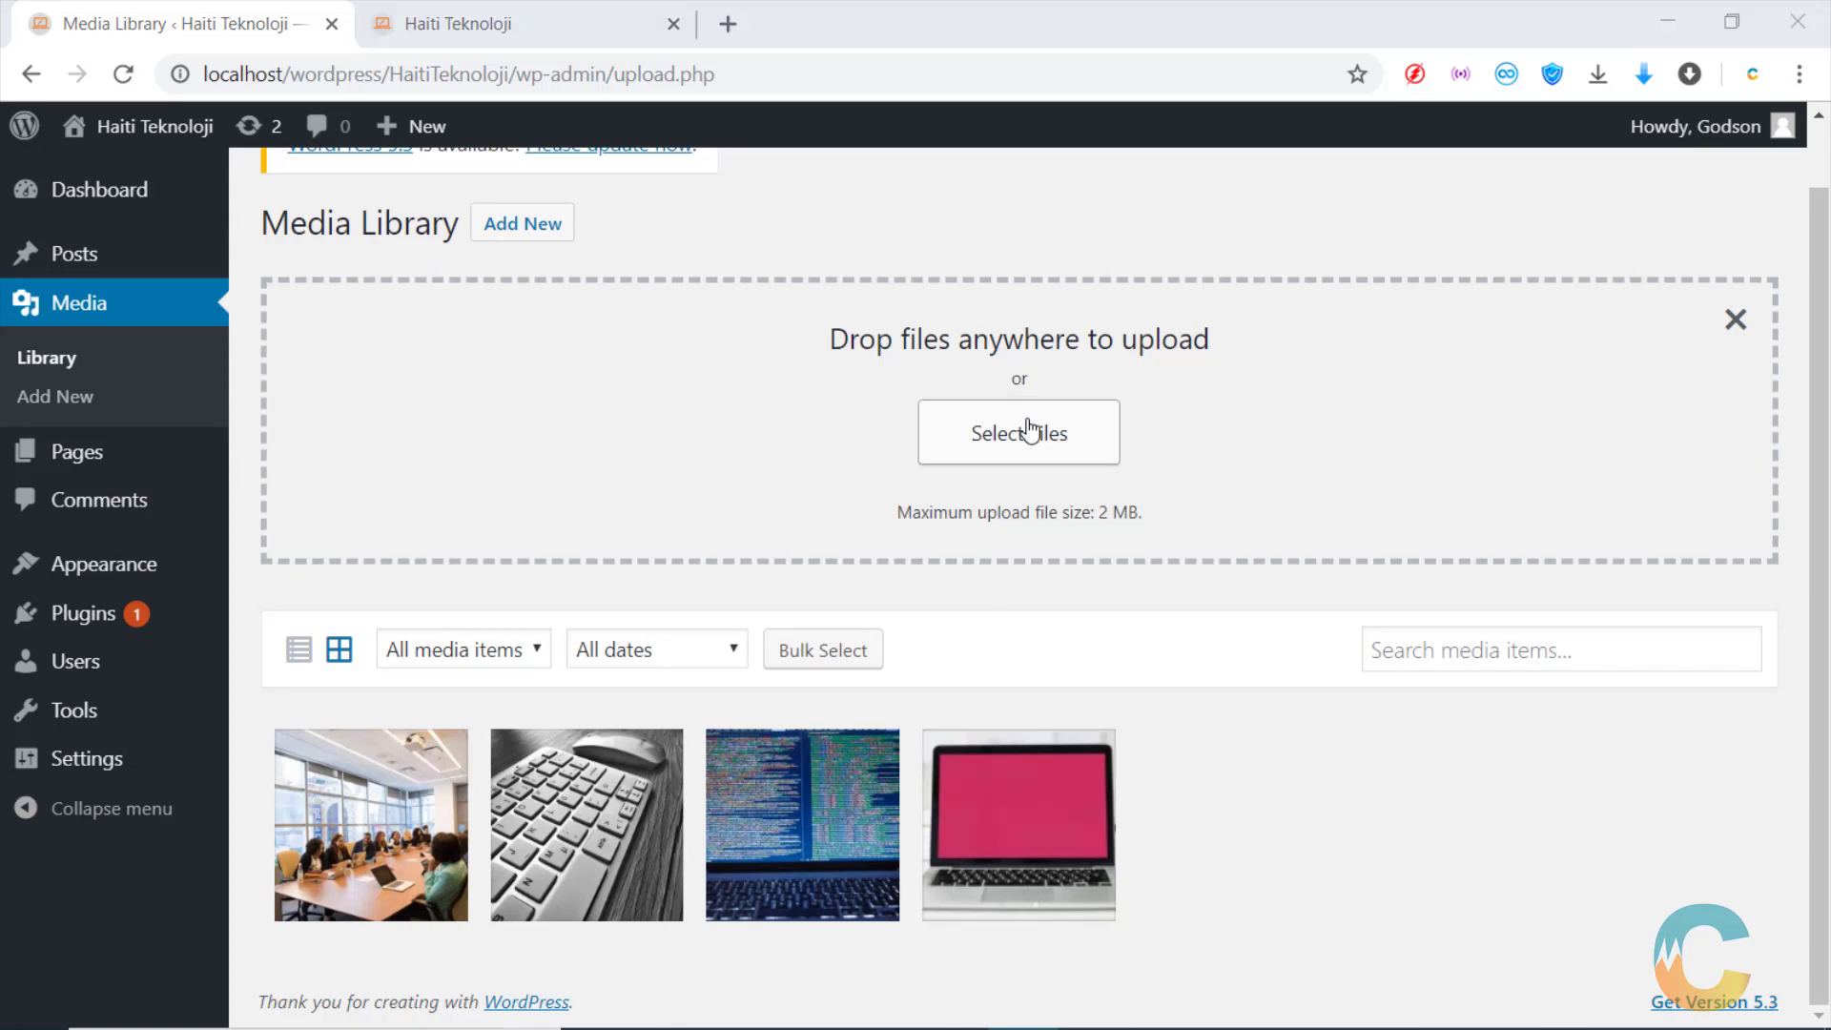
{"action": "left_click", "coordinate": [246, 162]}
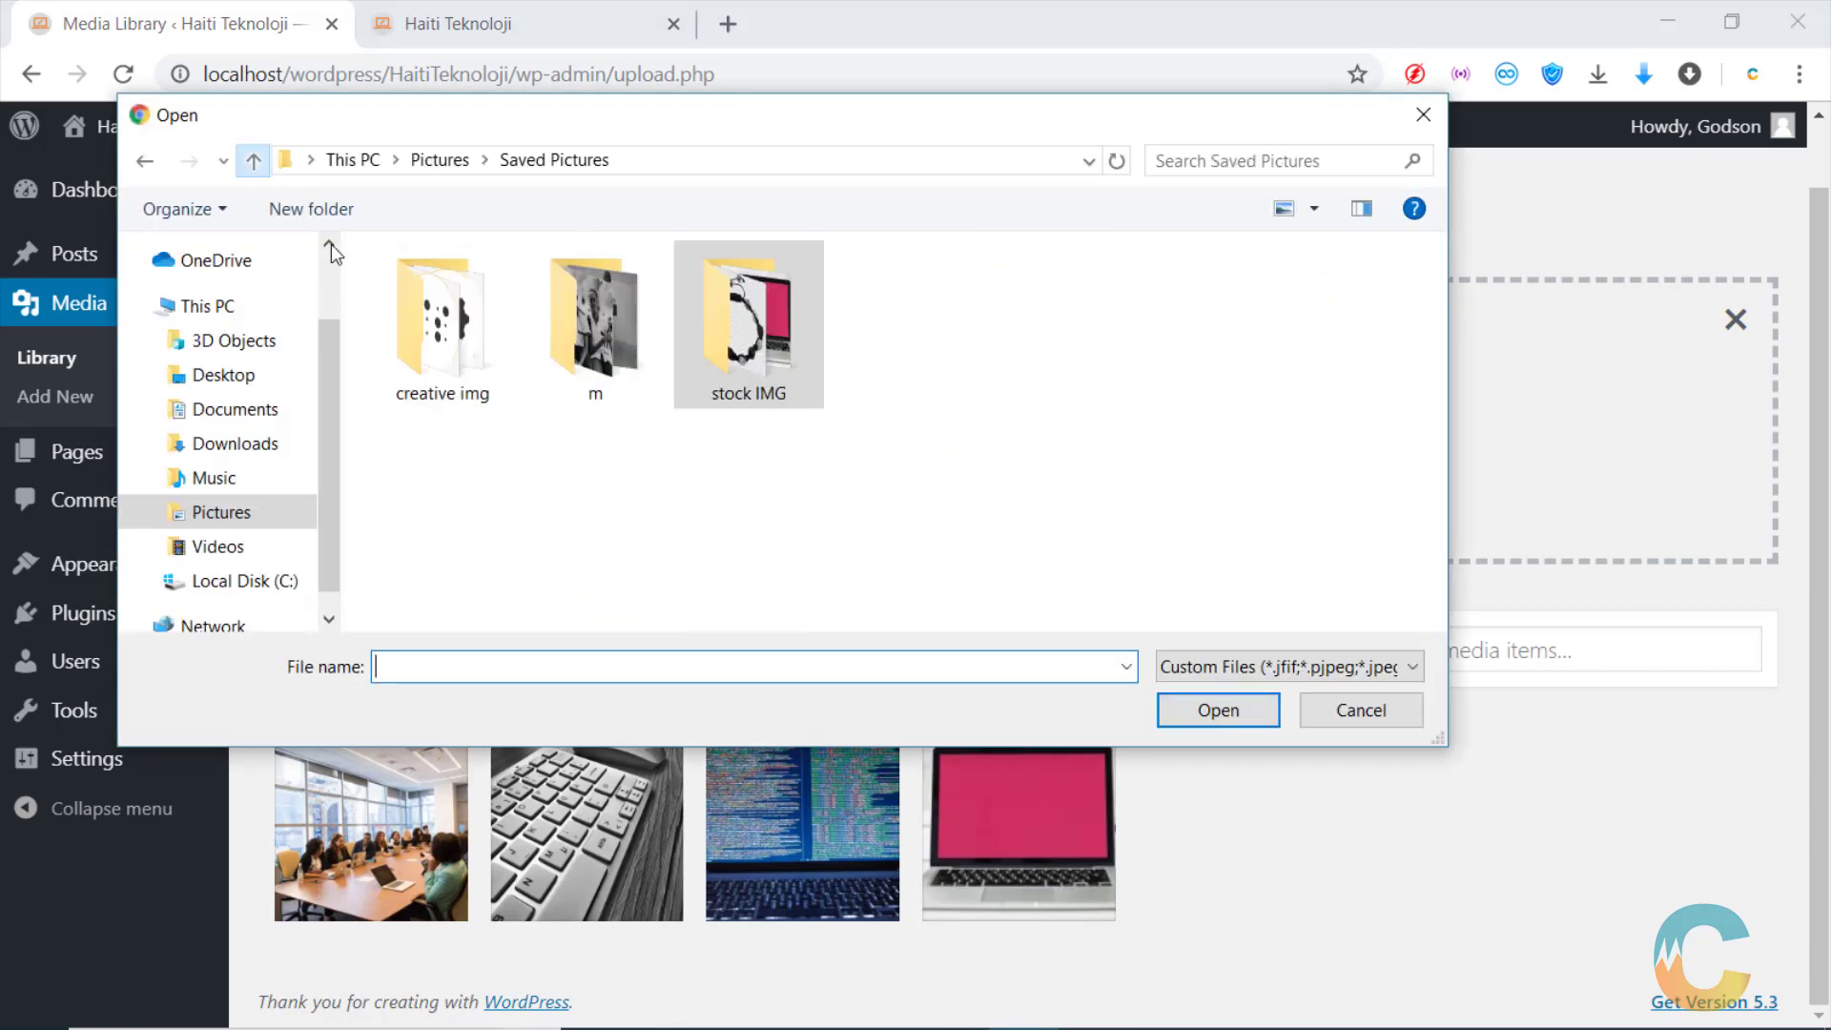
{"action": "double_click", "coordinate": [427, 356]}
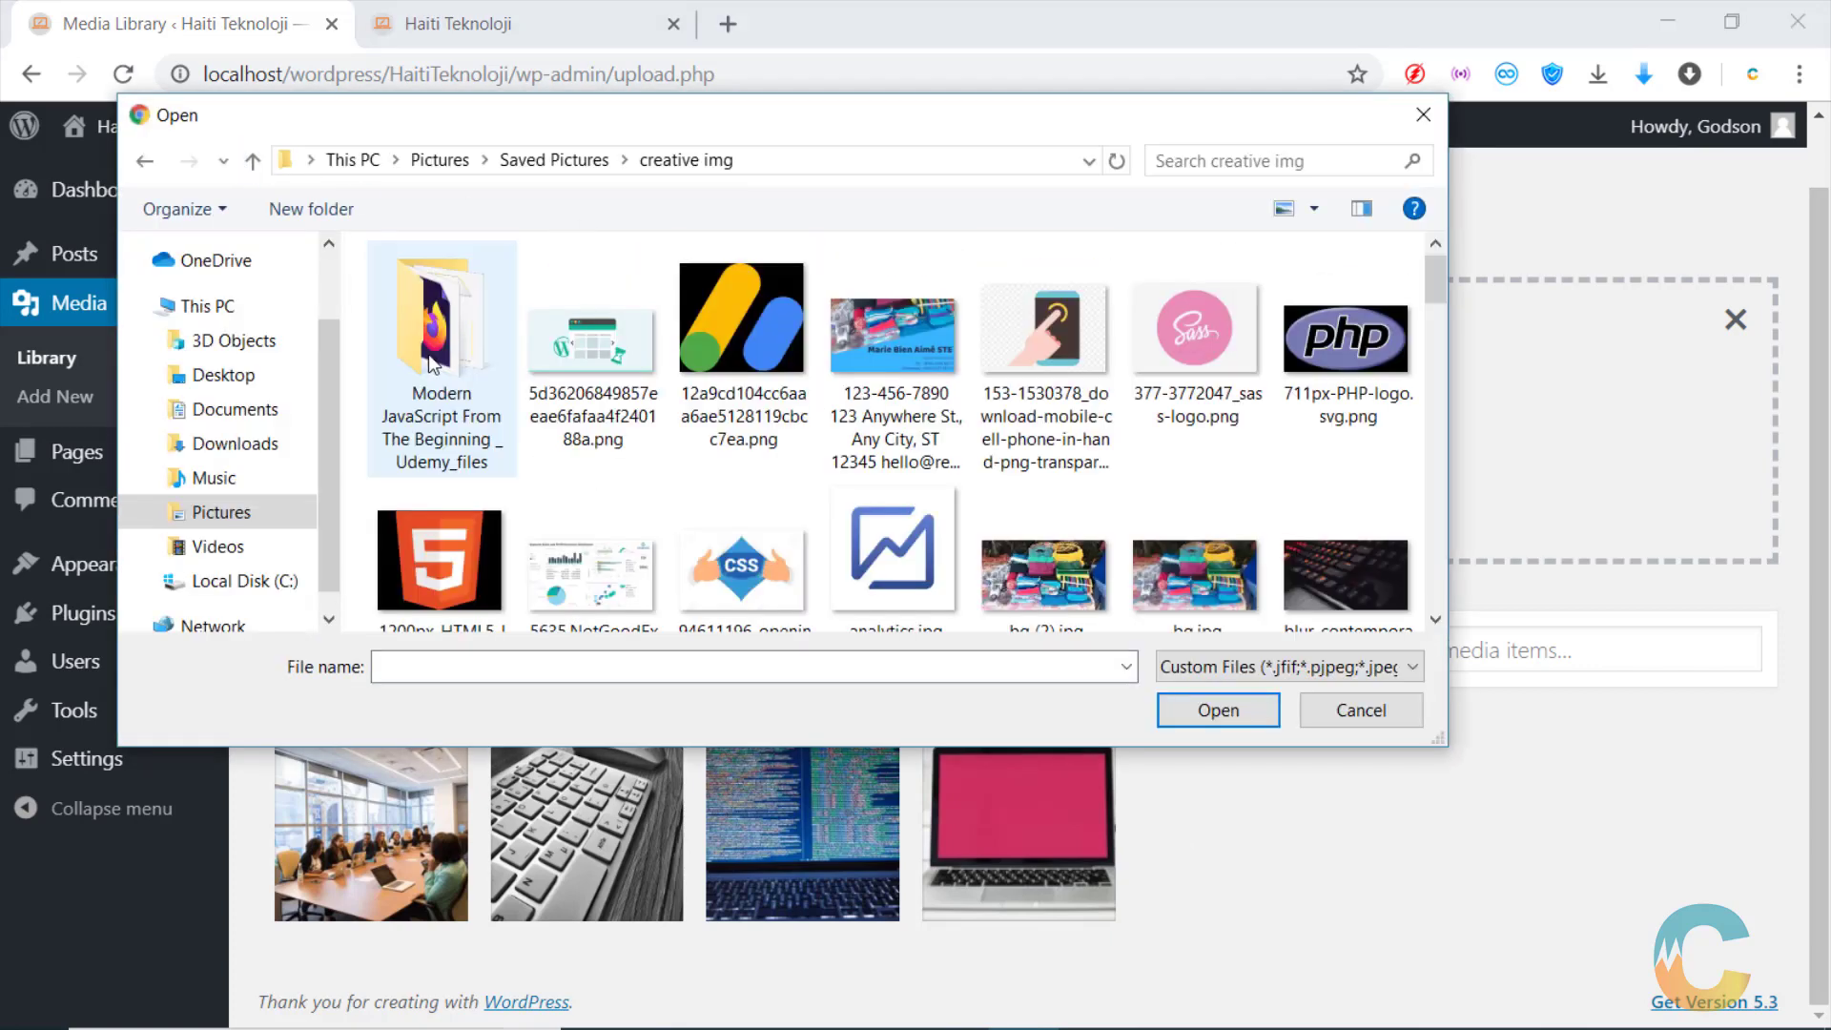
{"action": "scroll", "coordinate": [745, 467], "scroll_direction": "down", "scroll_amount": 2}
{"action": "scroll", "coordinate": [745, 468], "scroll_direction": "down", "scroll_amount": 10}
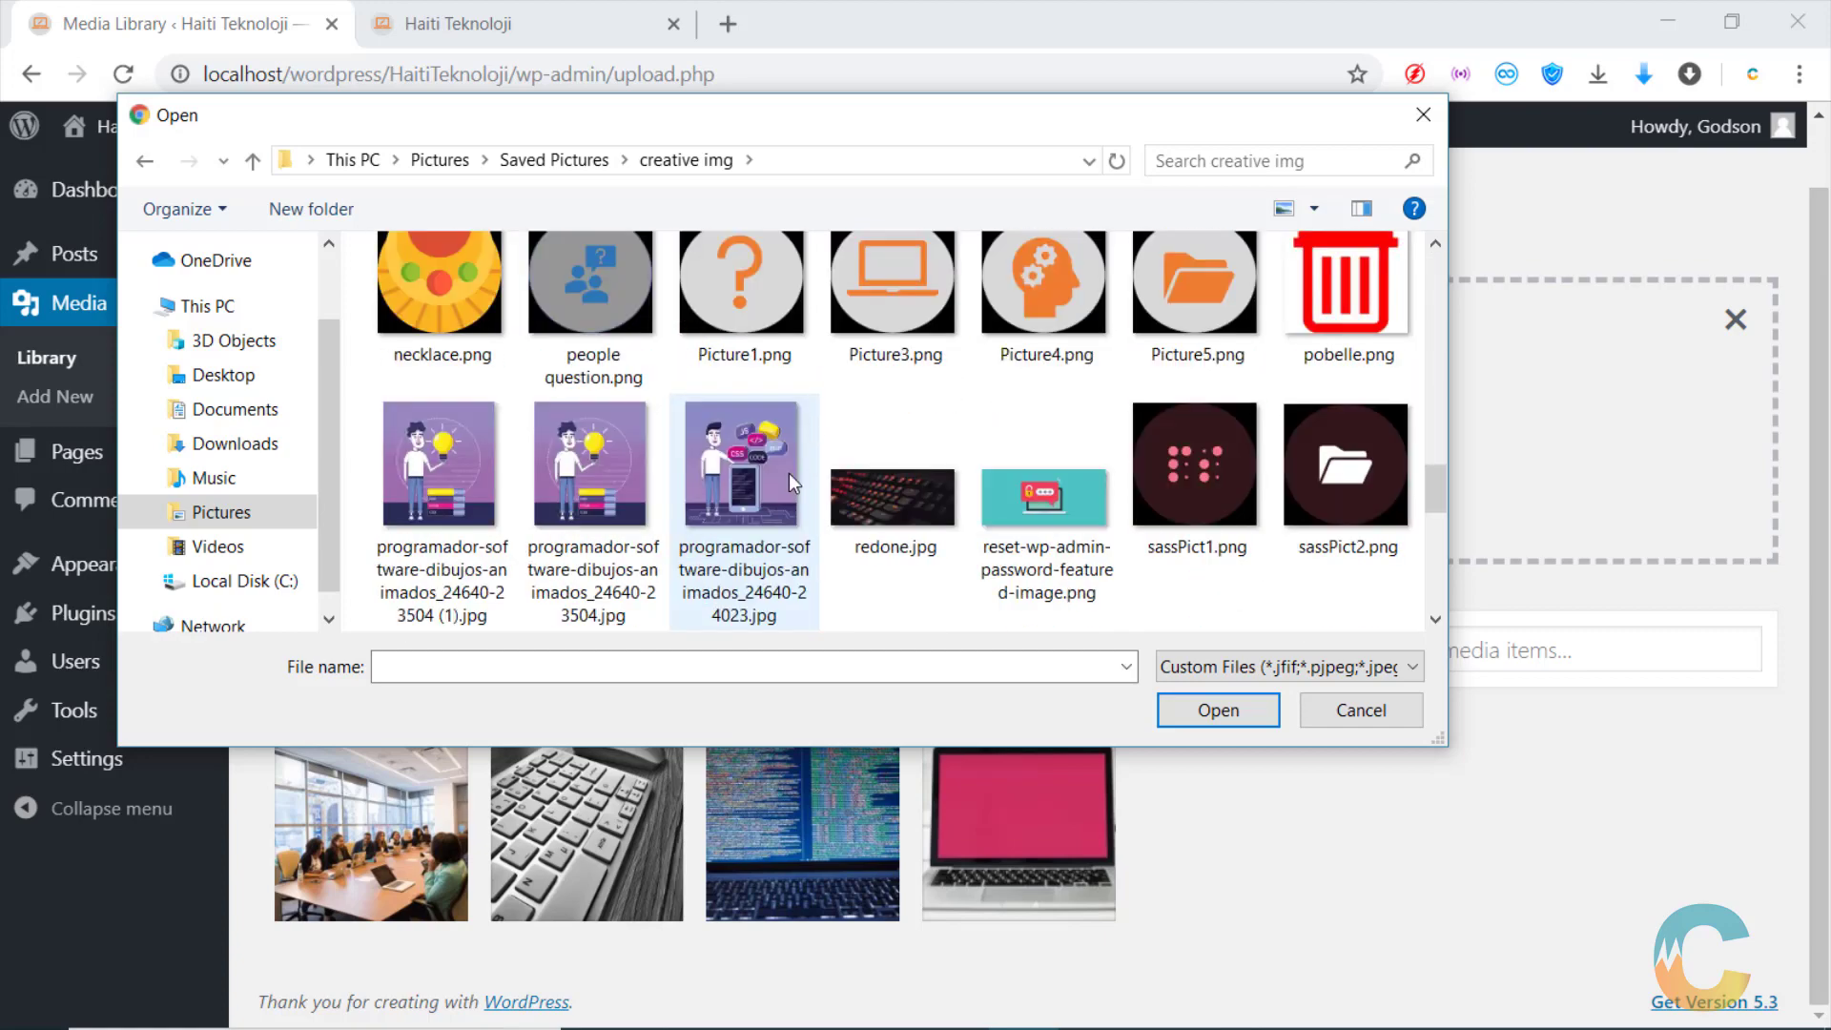
{"action": "scroll", "coordinate": [918, 522], "scroll_direction": "up", "scroll_amount": 2}
{"action": "scroll", "coordinate": [918, 523], "scroll_direction": "up", "scroll_amount": 4}
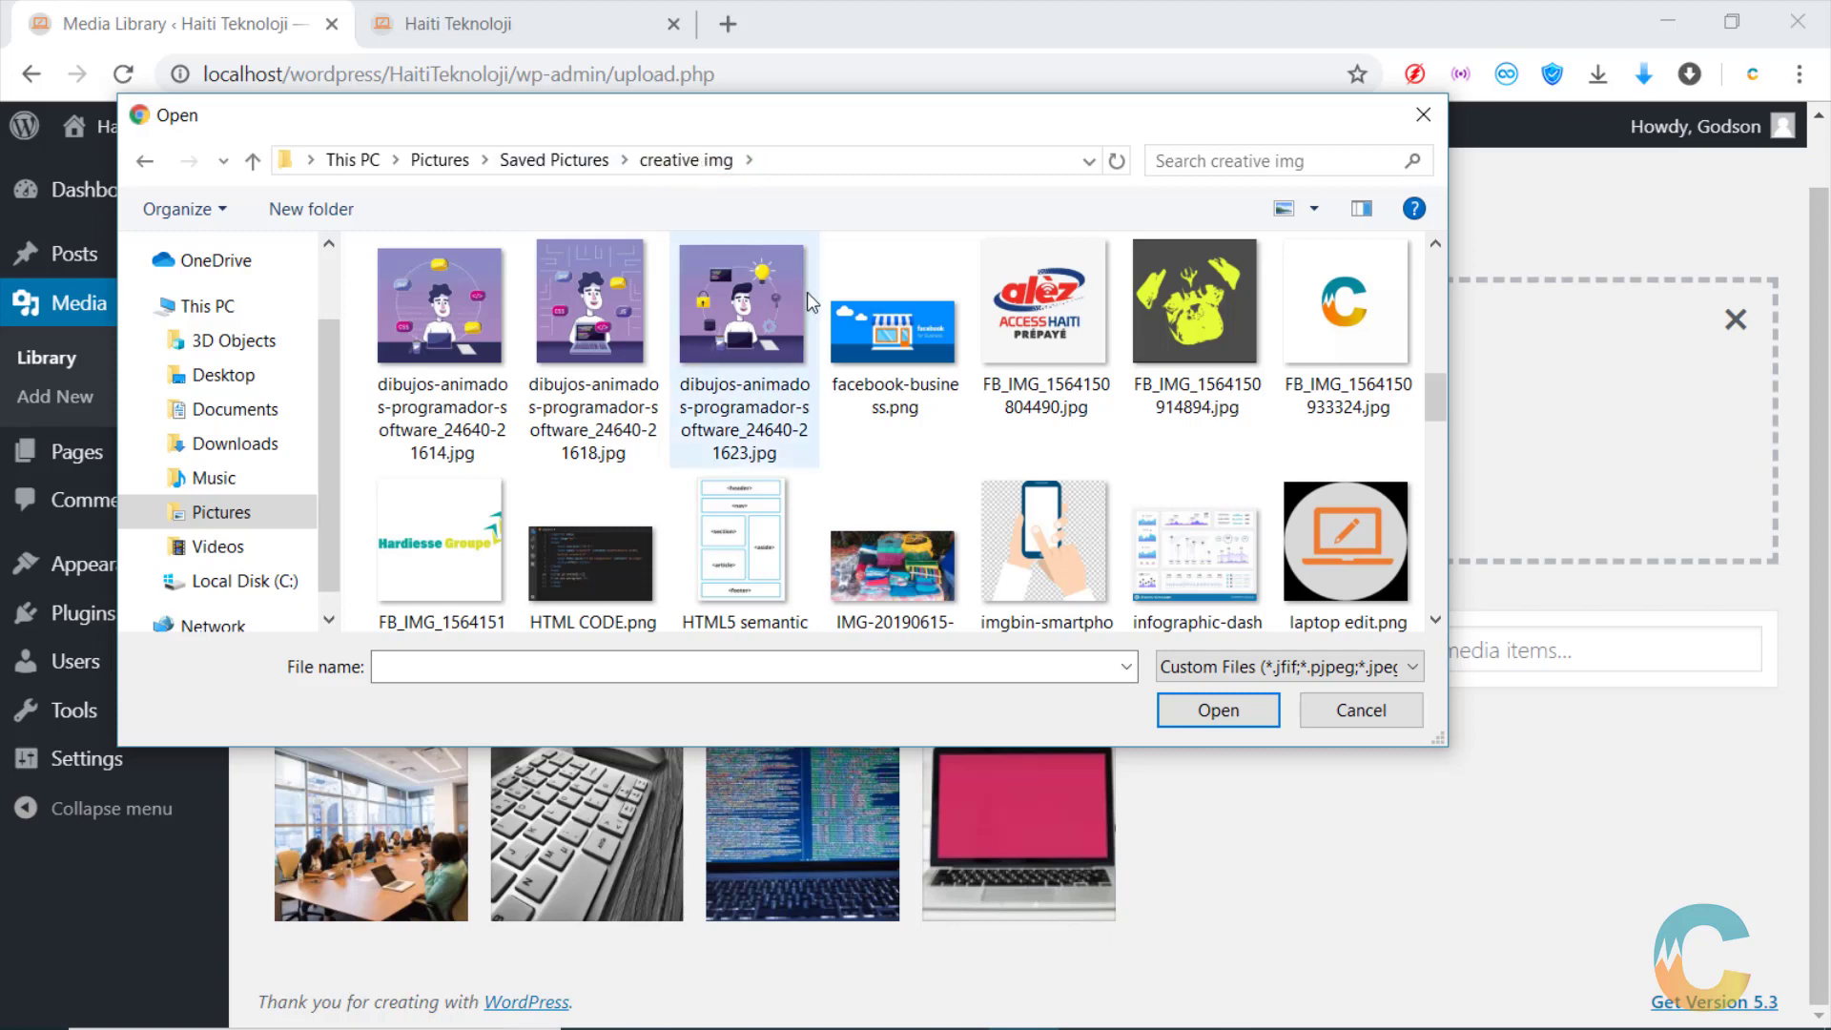
{"action": "scroll", "coordinate": [1093, 372], "scroll_direction": "down", "scroll_amount": 1}
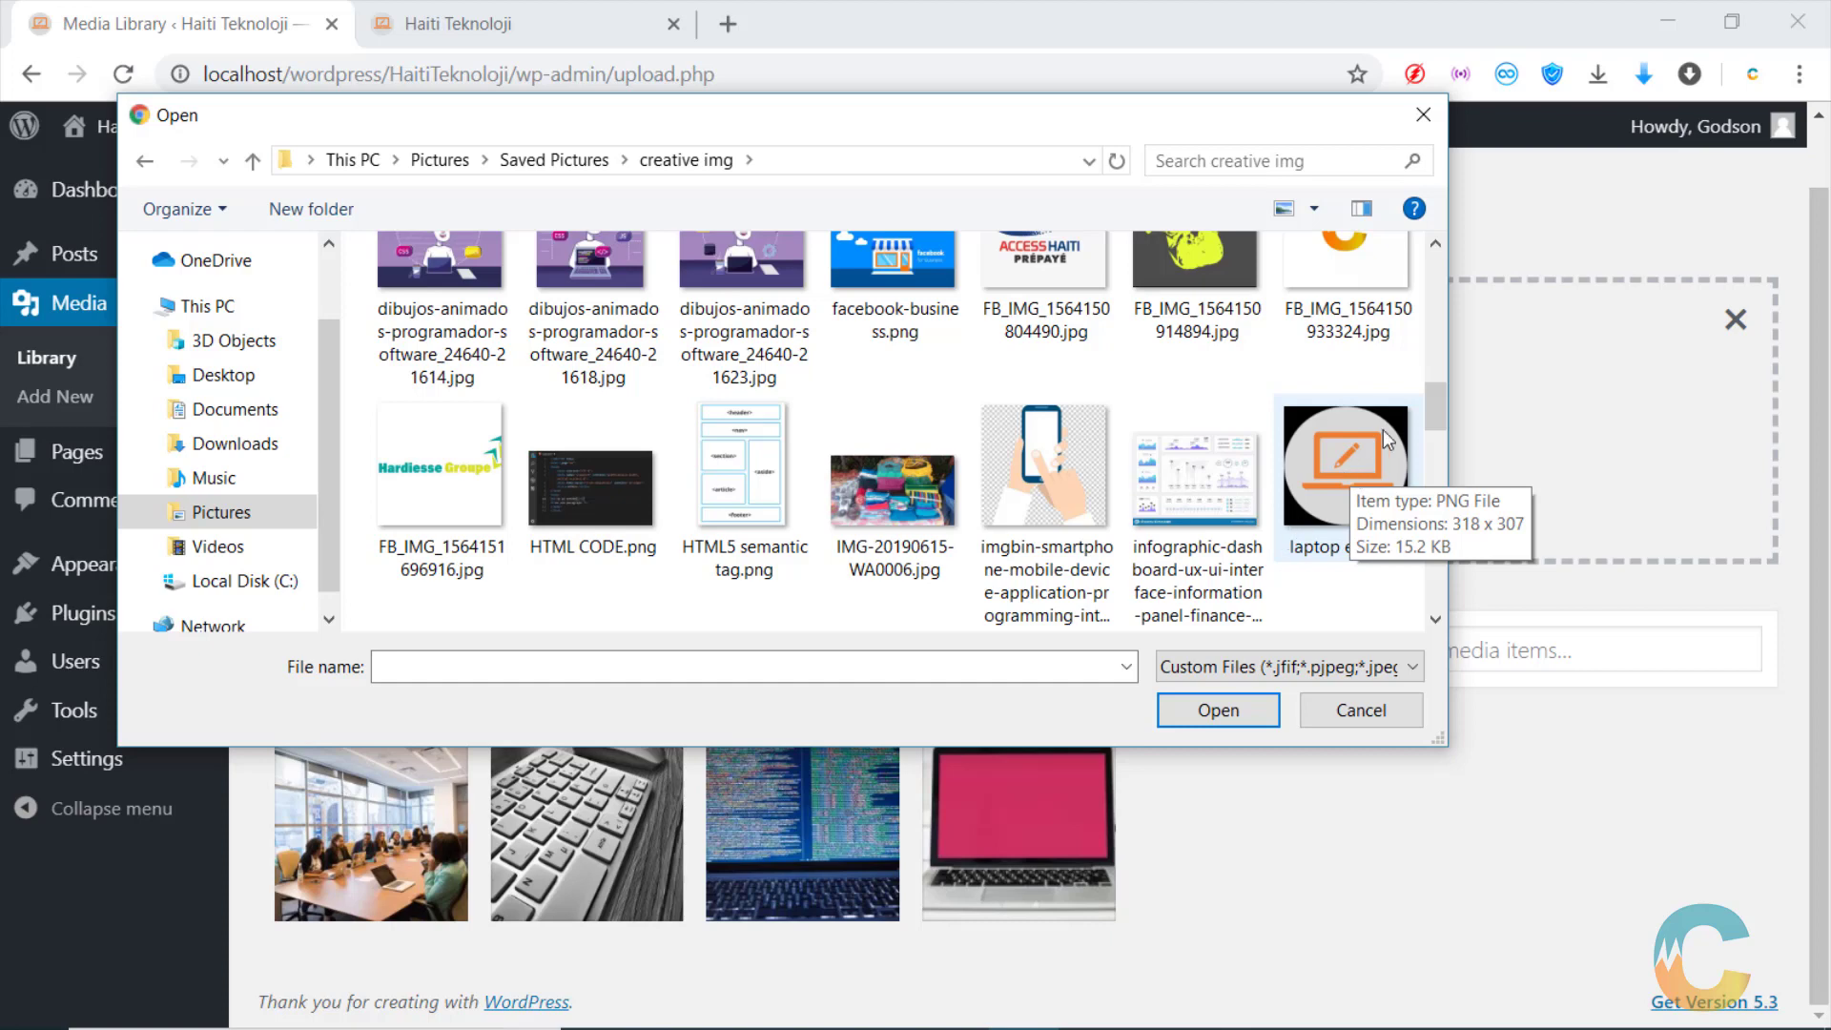
{"action": "left_click", "coordinate": [1314, 507]}
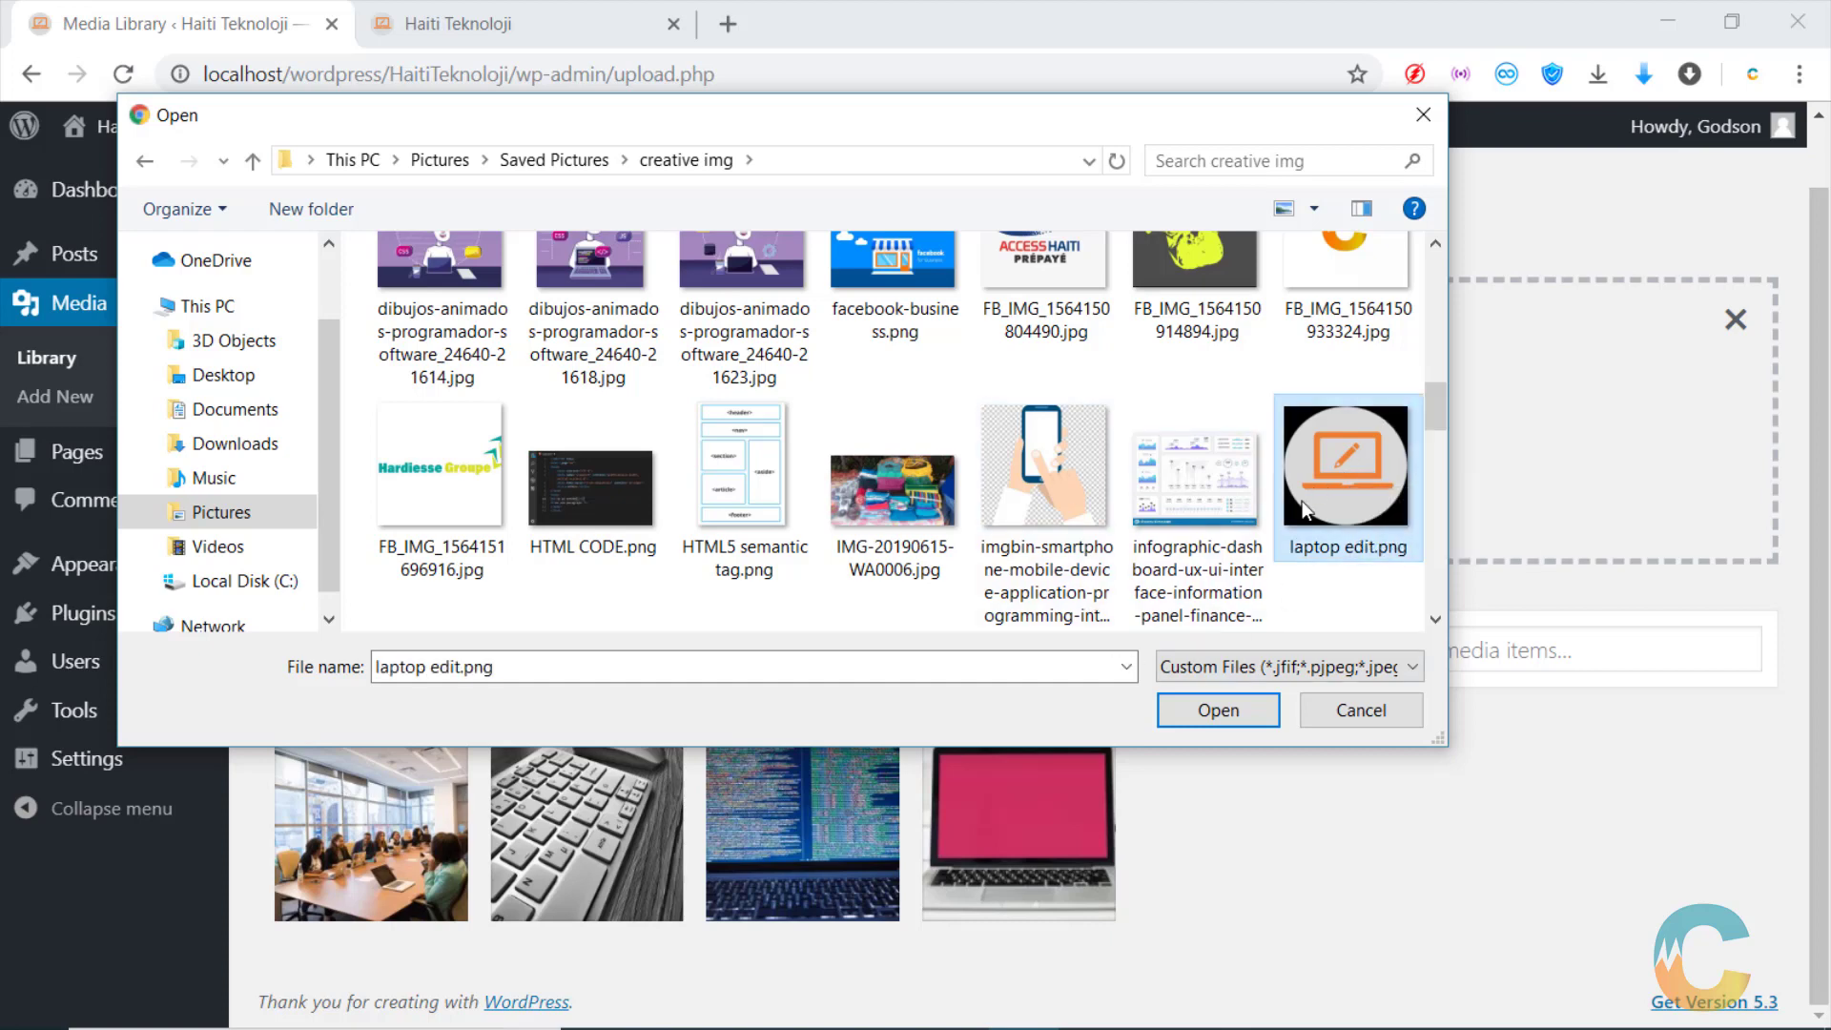
{"action": "left_click", "coordinate": [1203, 710]}
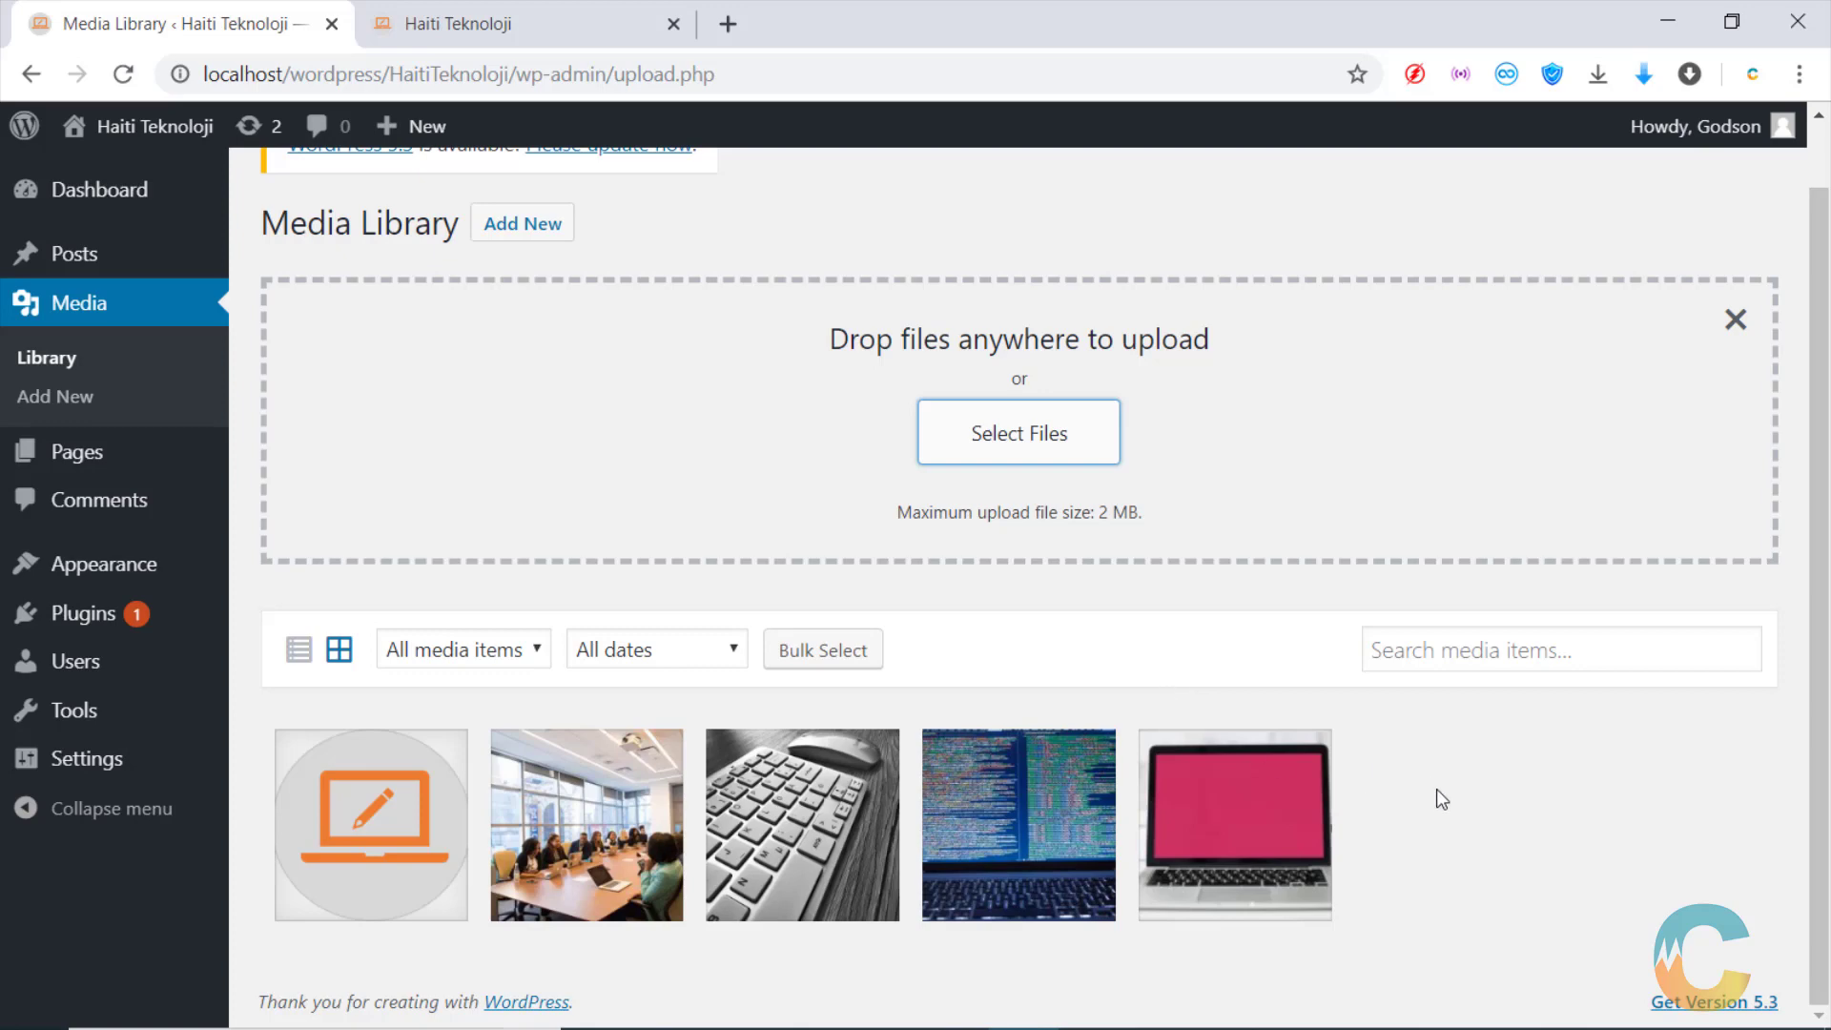
{"action": "mouse_move", "coordinate": [1012, 1012]}
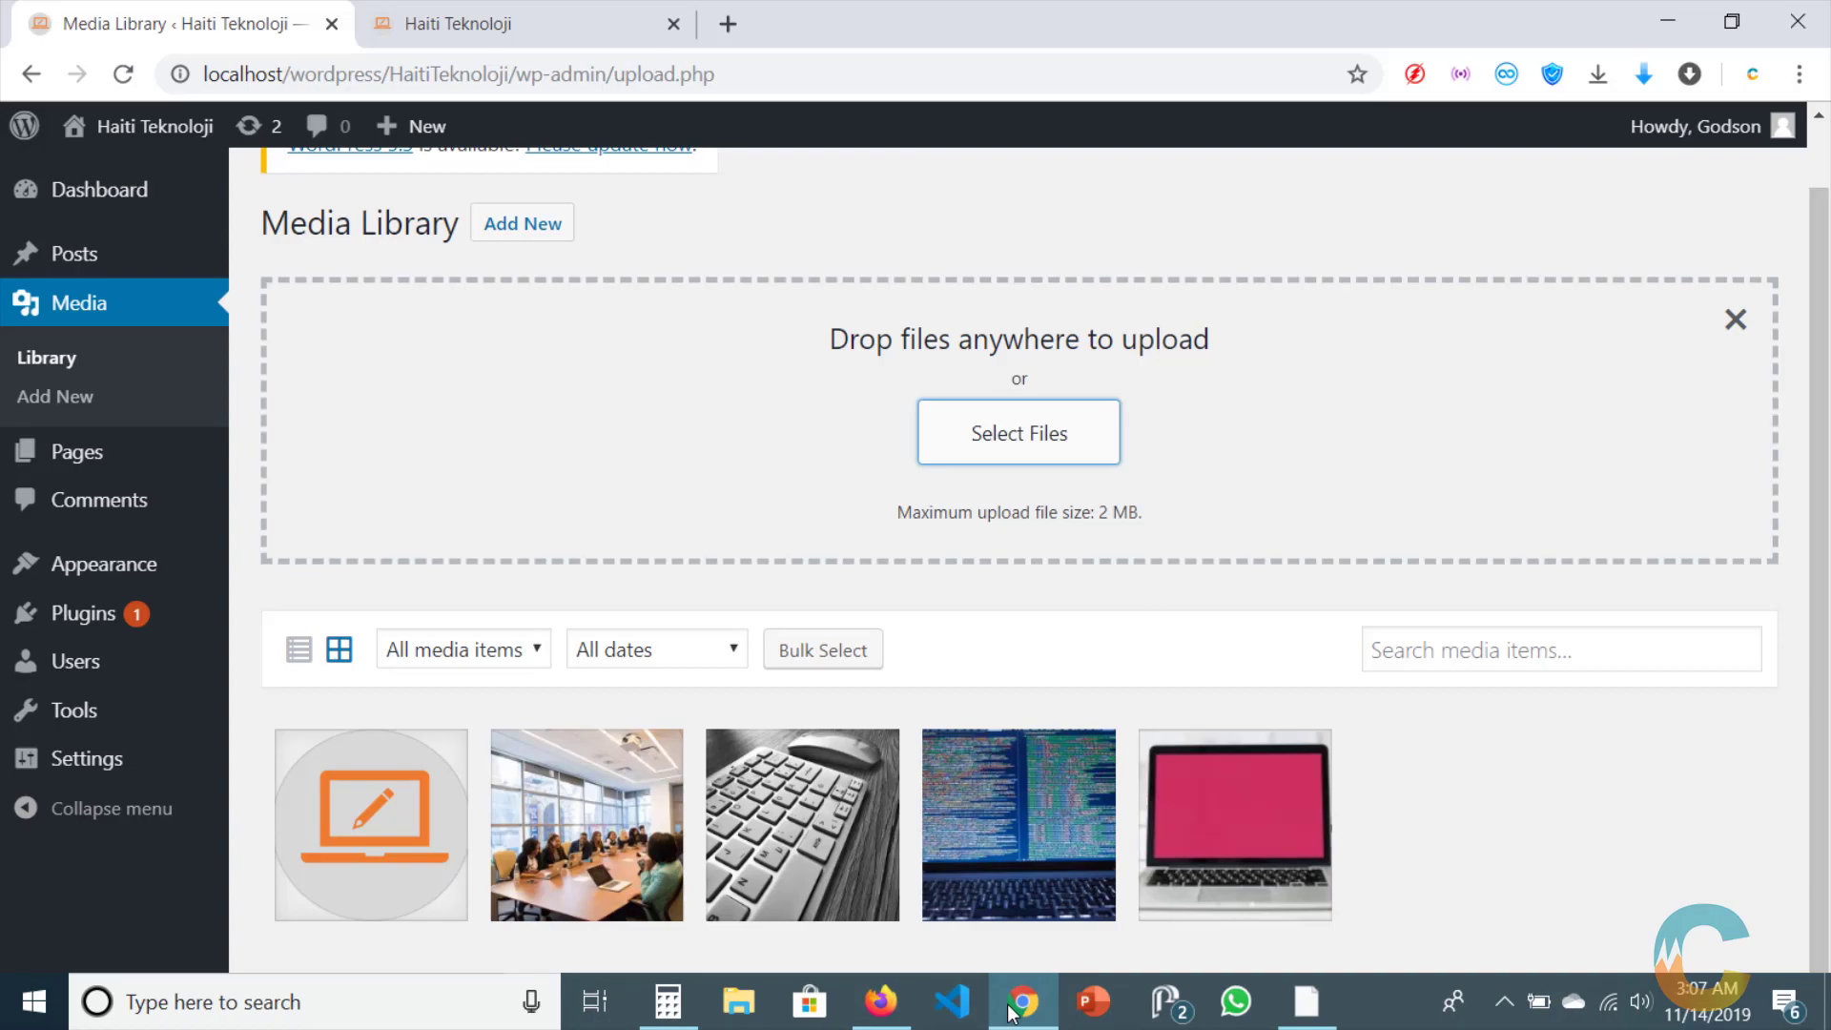
Switch to Firefox, review the posts, images and sidebar of the reference site's Blog page, and return to Chrome
{"action": "left_click", "coordinate": [882, 1001]}
{"action": "scroll", "coordinate": [728, 609], "scroll_direction": "down", "scroll_amount": 5}
{"action": "scroll", "coordinate": [733, 620], "scroll_direction": "up", "scroll_amount": 8}
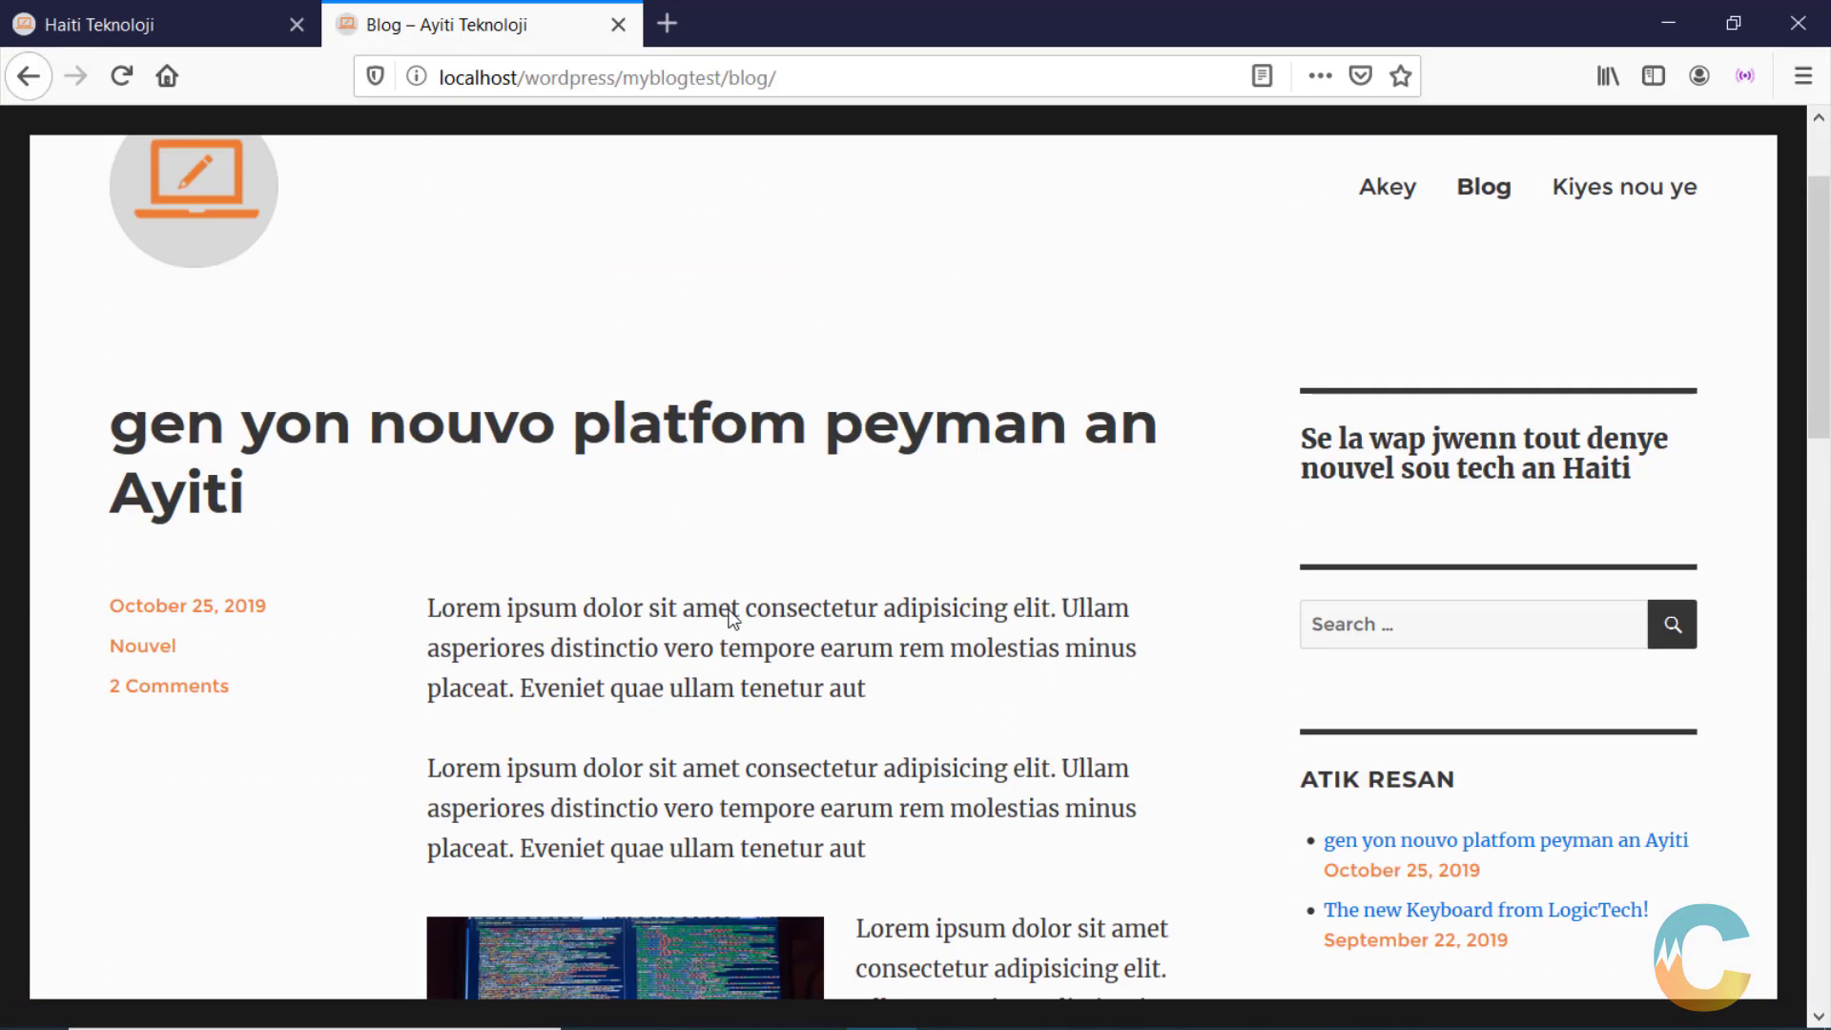
{"action": "scroll", "coordinate": [733, 618], "scroll_direction": "up", "scroll_amount": 2}
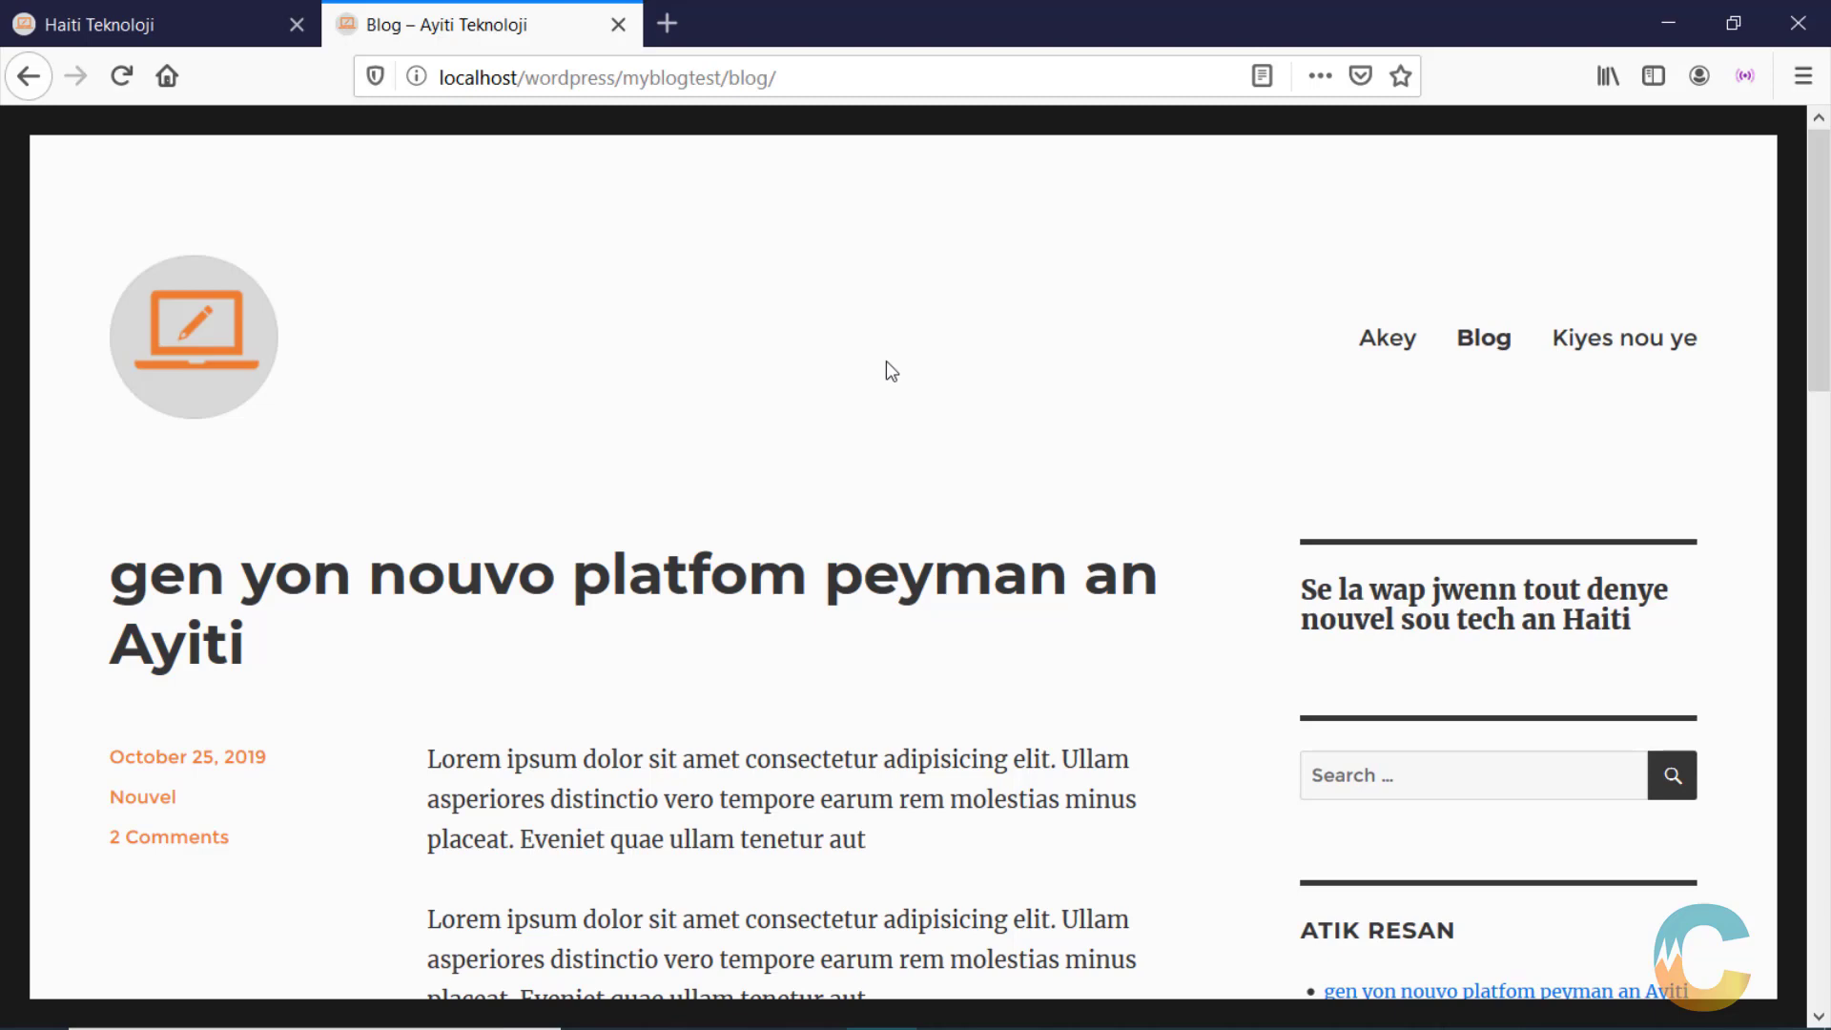
{"action": "scroll", "coordinate": [924, 404], "scroll_direction": "down", "scroll_amount": 15}
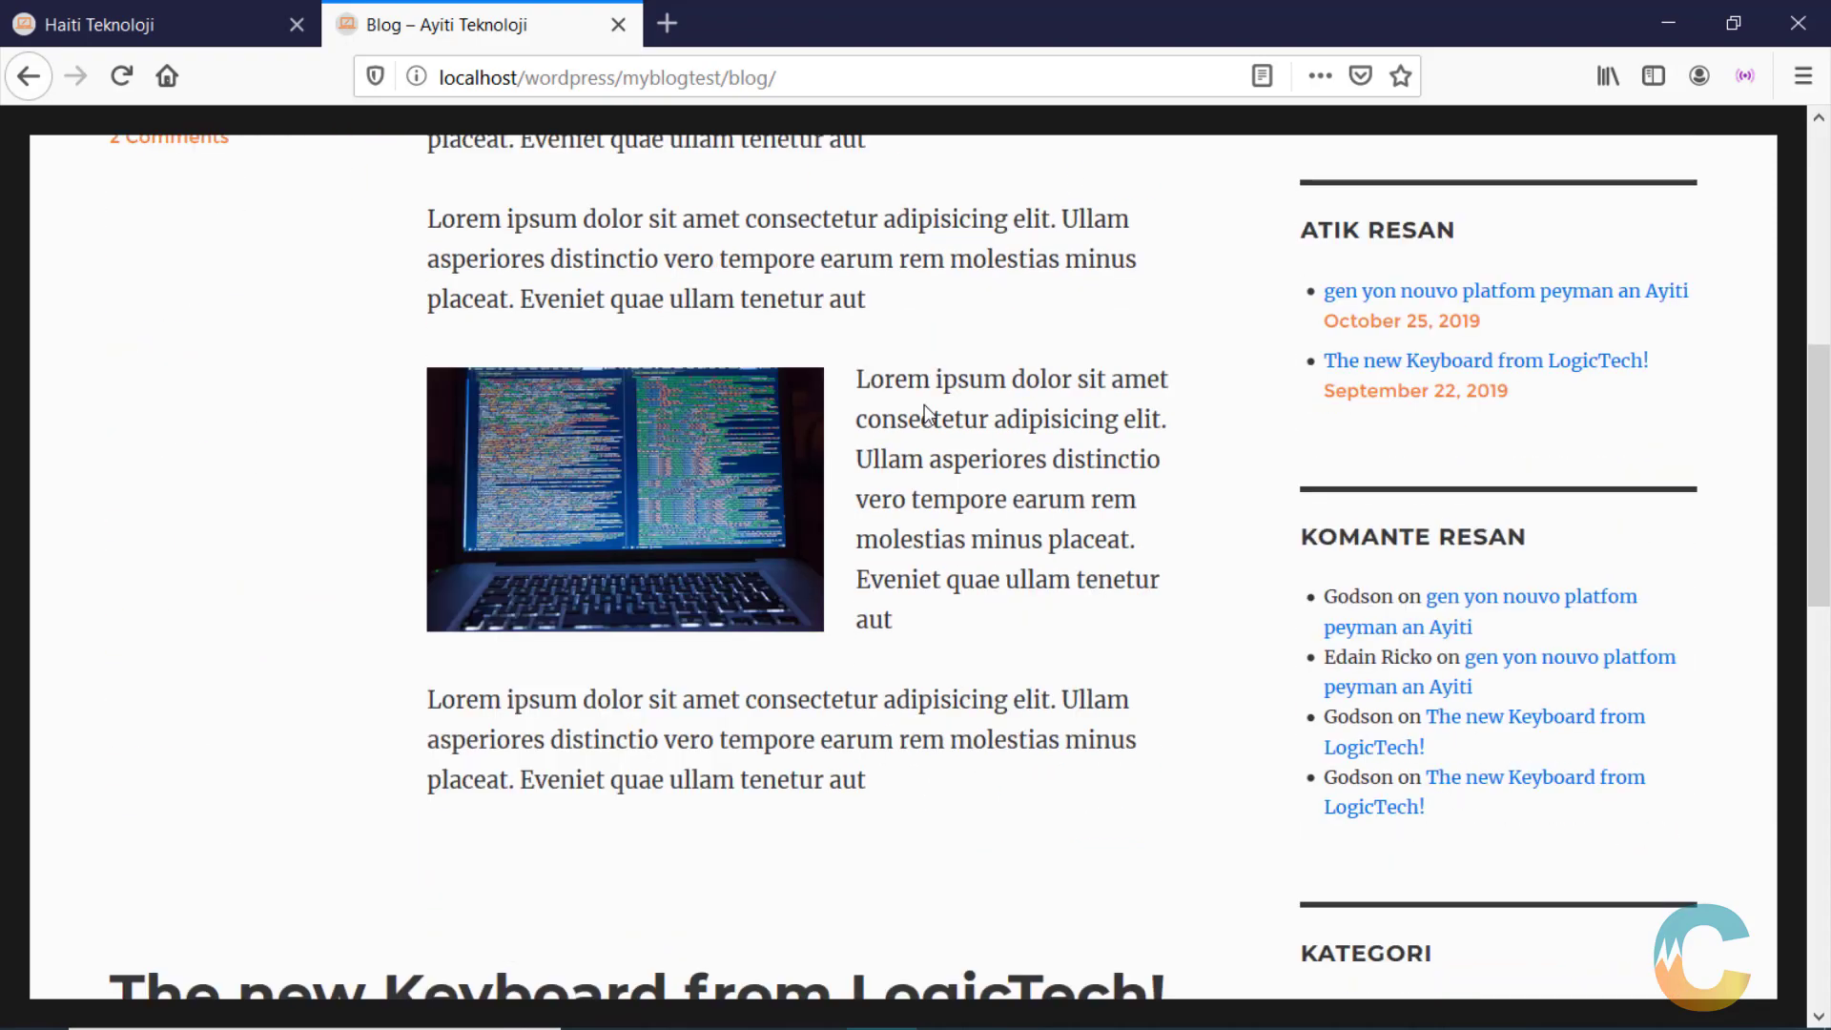
{"action": "scroll", "coordinate": [924, 417], "scroll_direction": "down", "scroll_amount": 5}
{"action": "scroll", "coordinate": [925, 416], "scroll_direction": "down", "scroll_amount": 6}
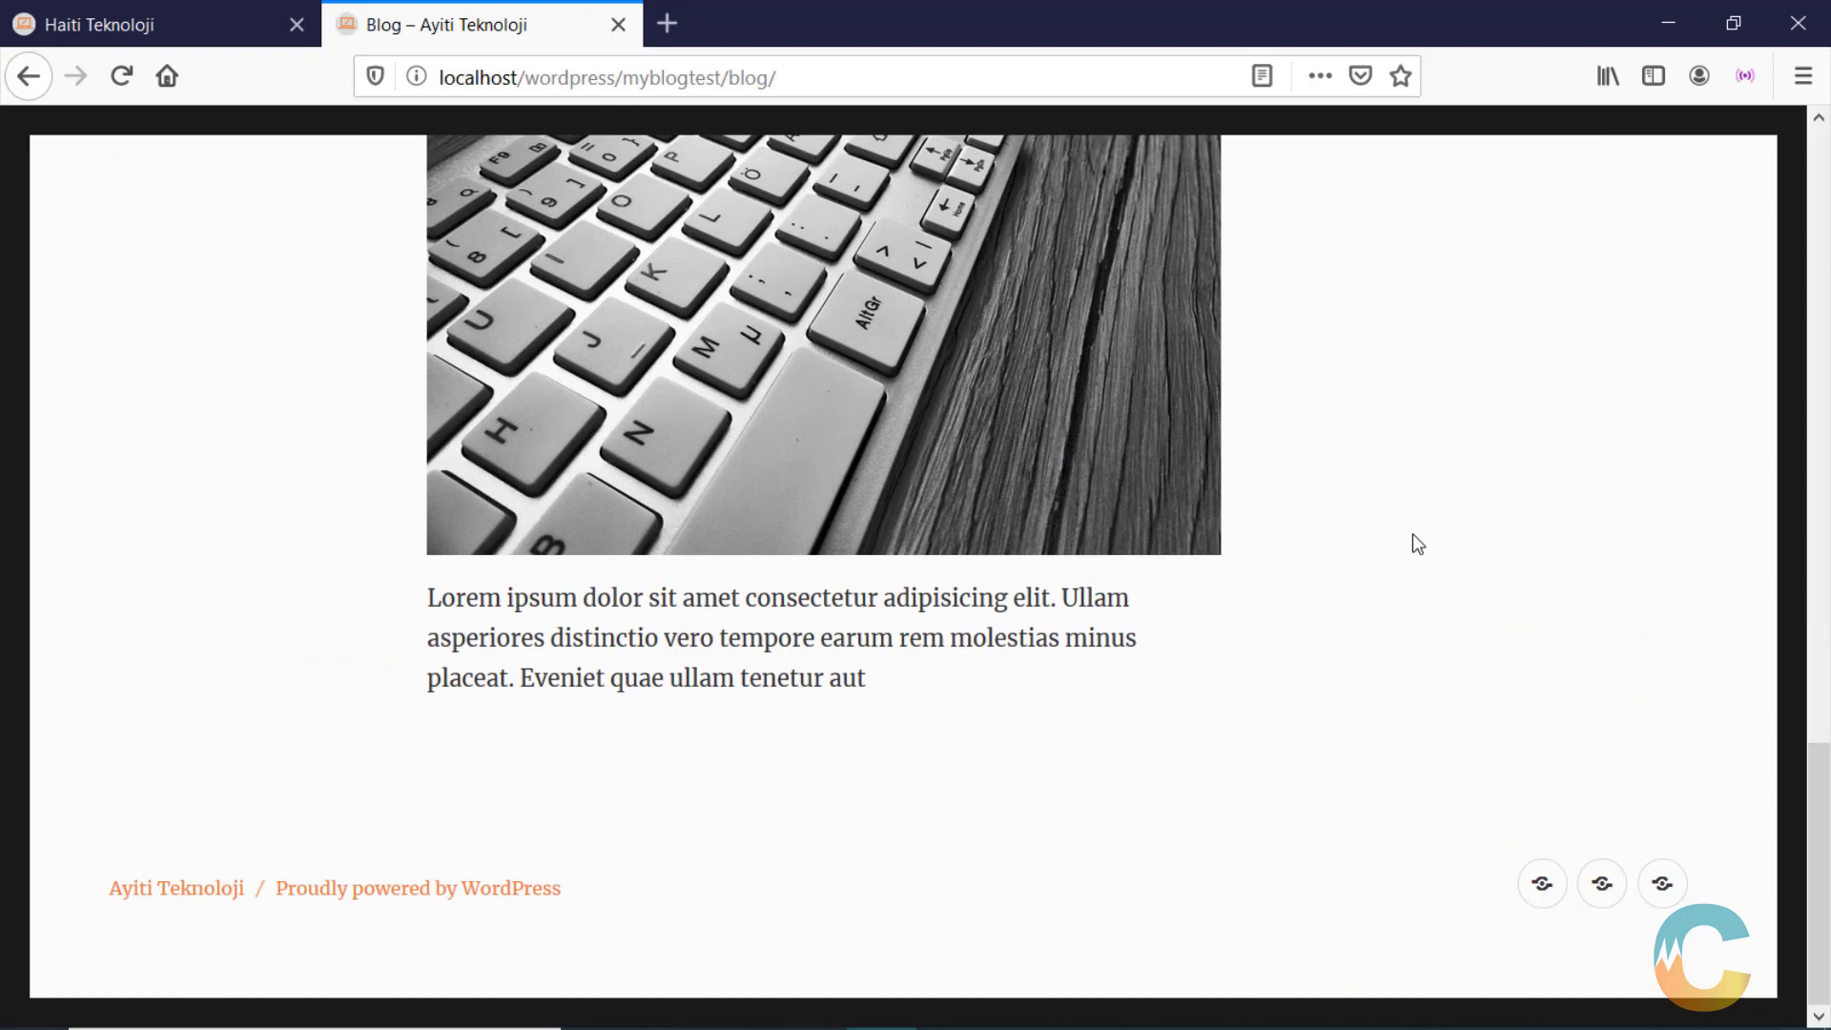
{"action": "scroll", "coordinate": [1418, 544], "scroll_direction": "up", "scroll_amount": 5}
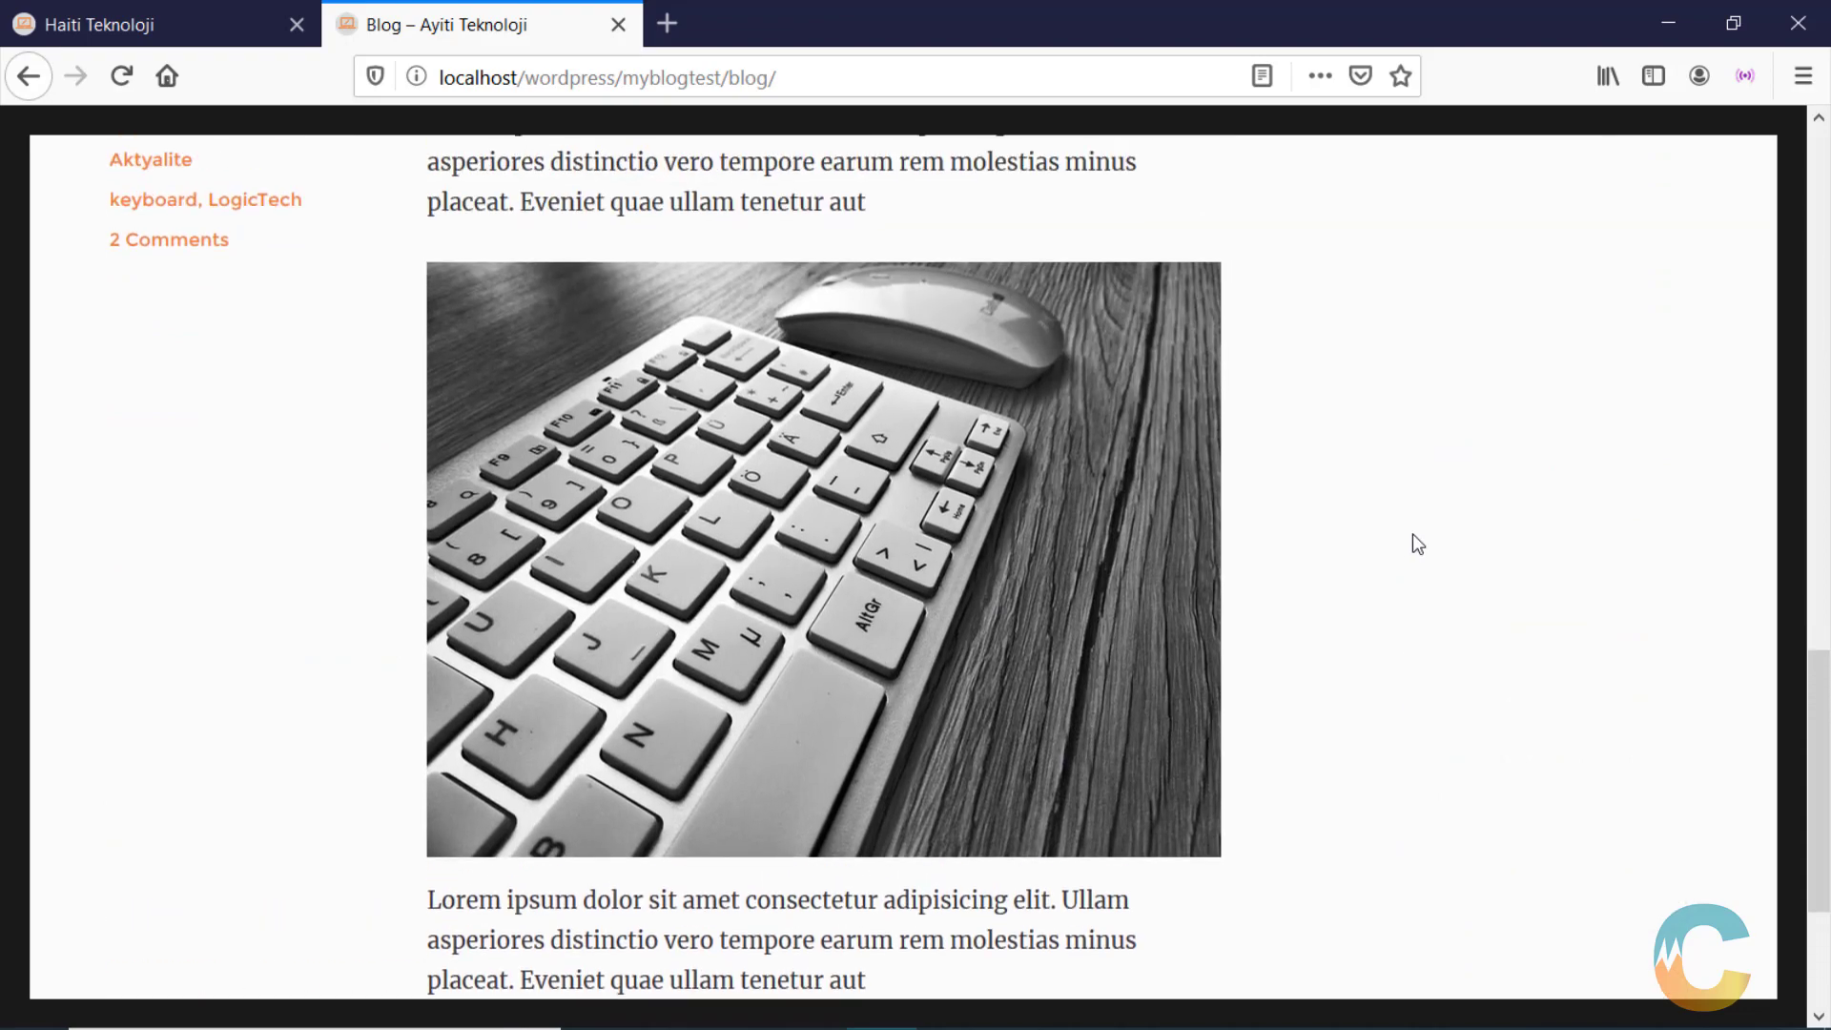
{"action": "scroll", "coordinate": [1418, 544], "scroll_direction": "up", "scroll_amount": 3}
{"action": "scroll", "coordinate": [1405, 535], "scroll_direction": "up", "scroll_amount": 10}
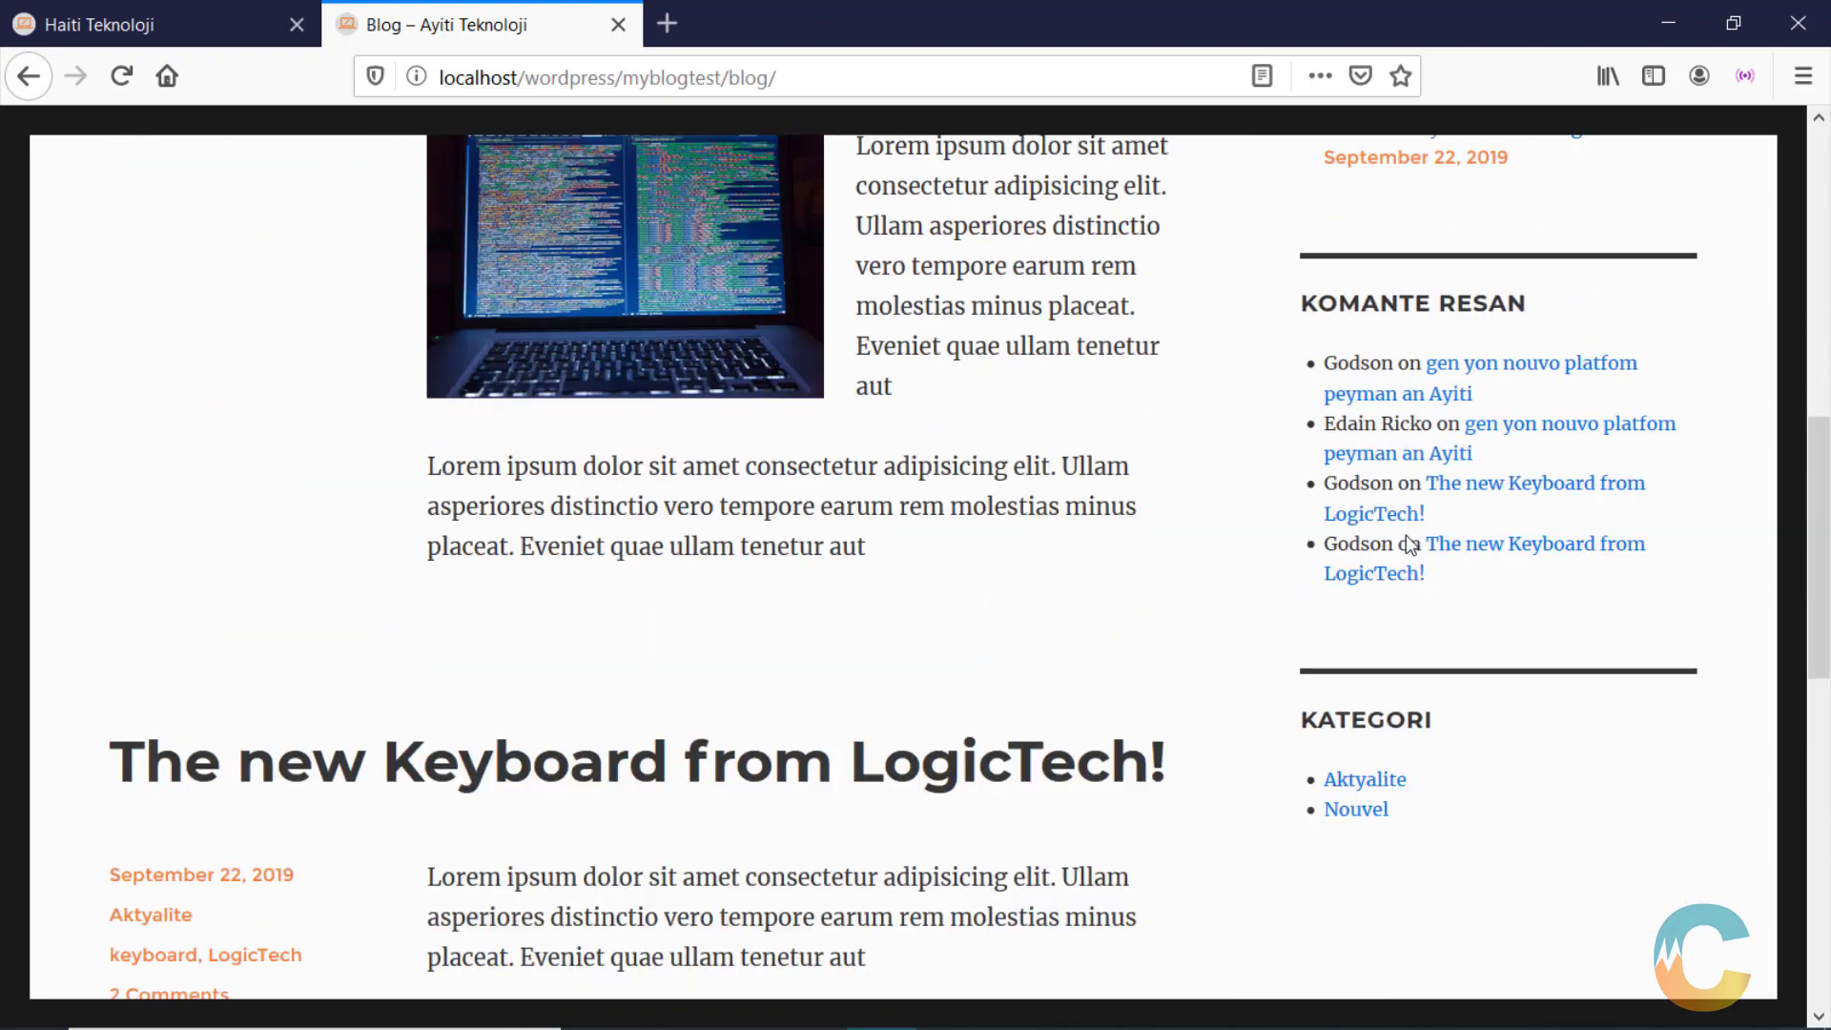
{"action": "scroll", "coordinate": [1072, 543], "scroll_direction": "up", "scroll_amount": 10}
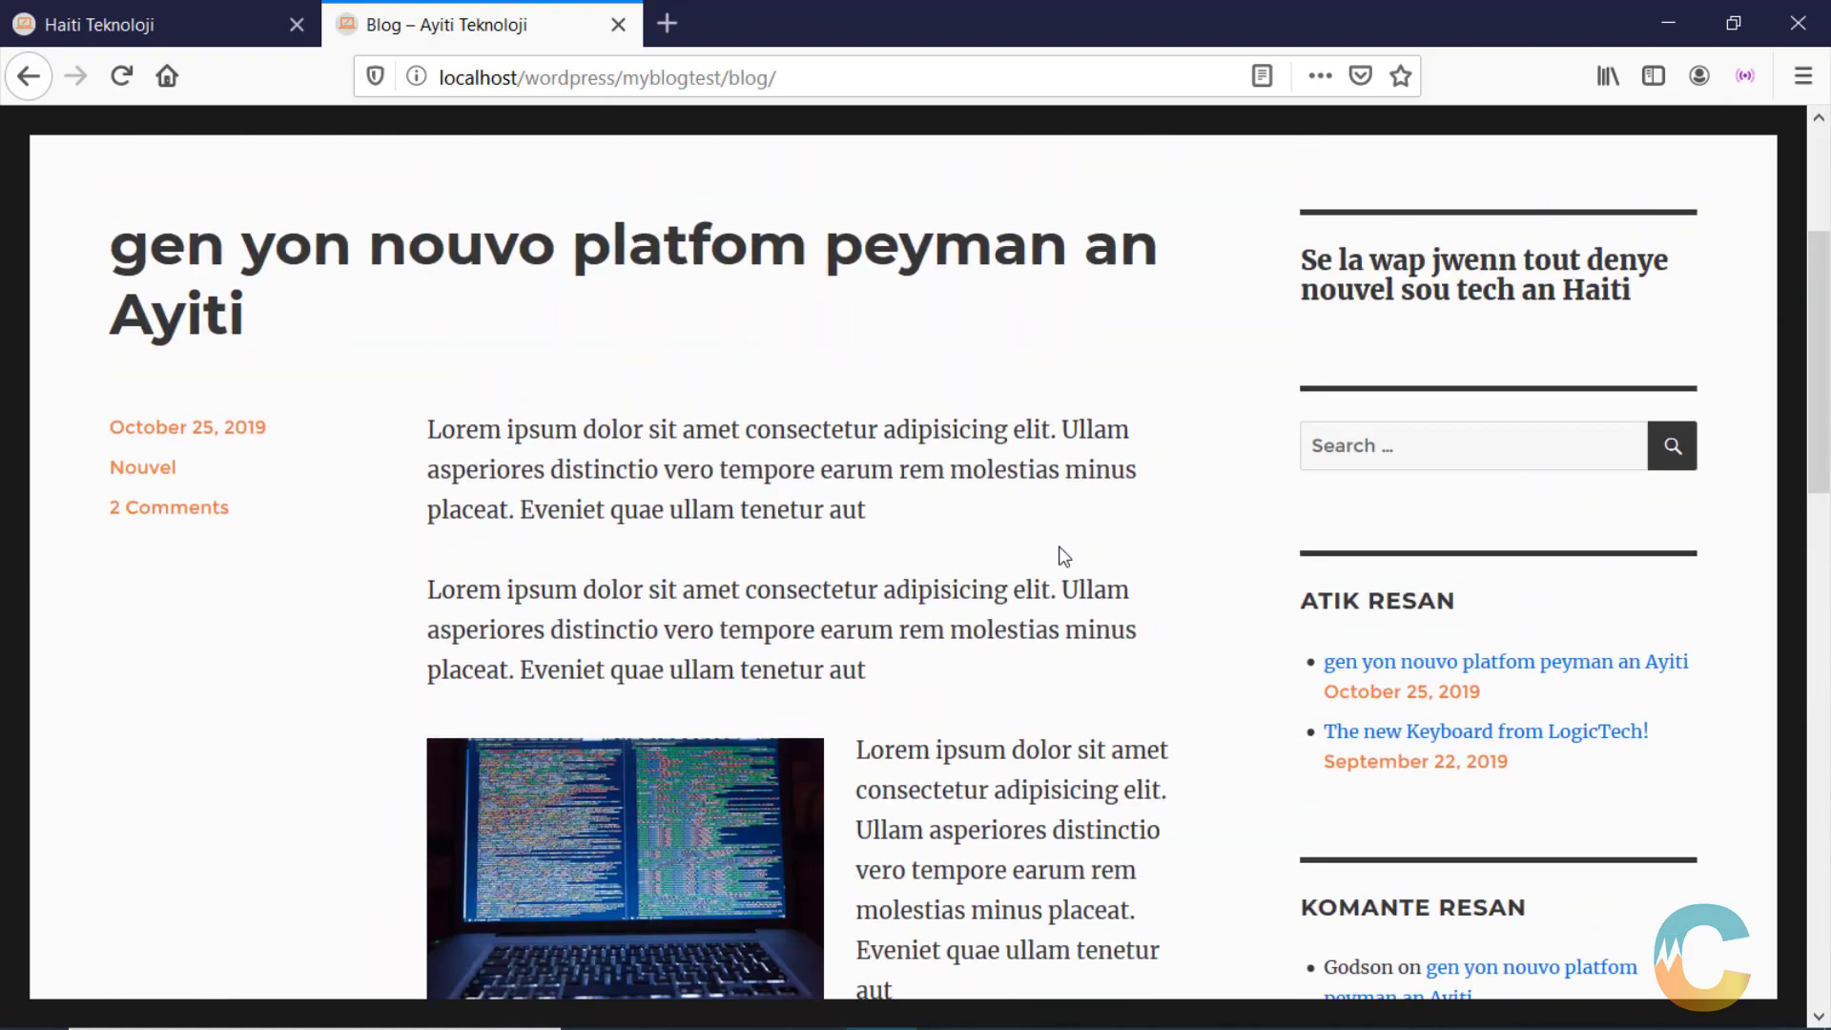
{"action": "scroll", "coordinate": [965, 534], "scroll_direction": "up", "scroll_amount": 5}
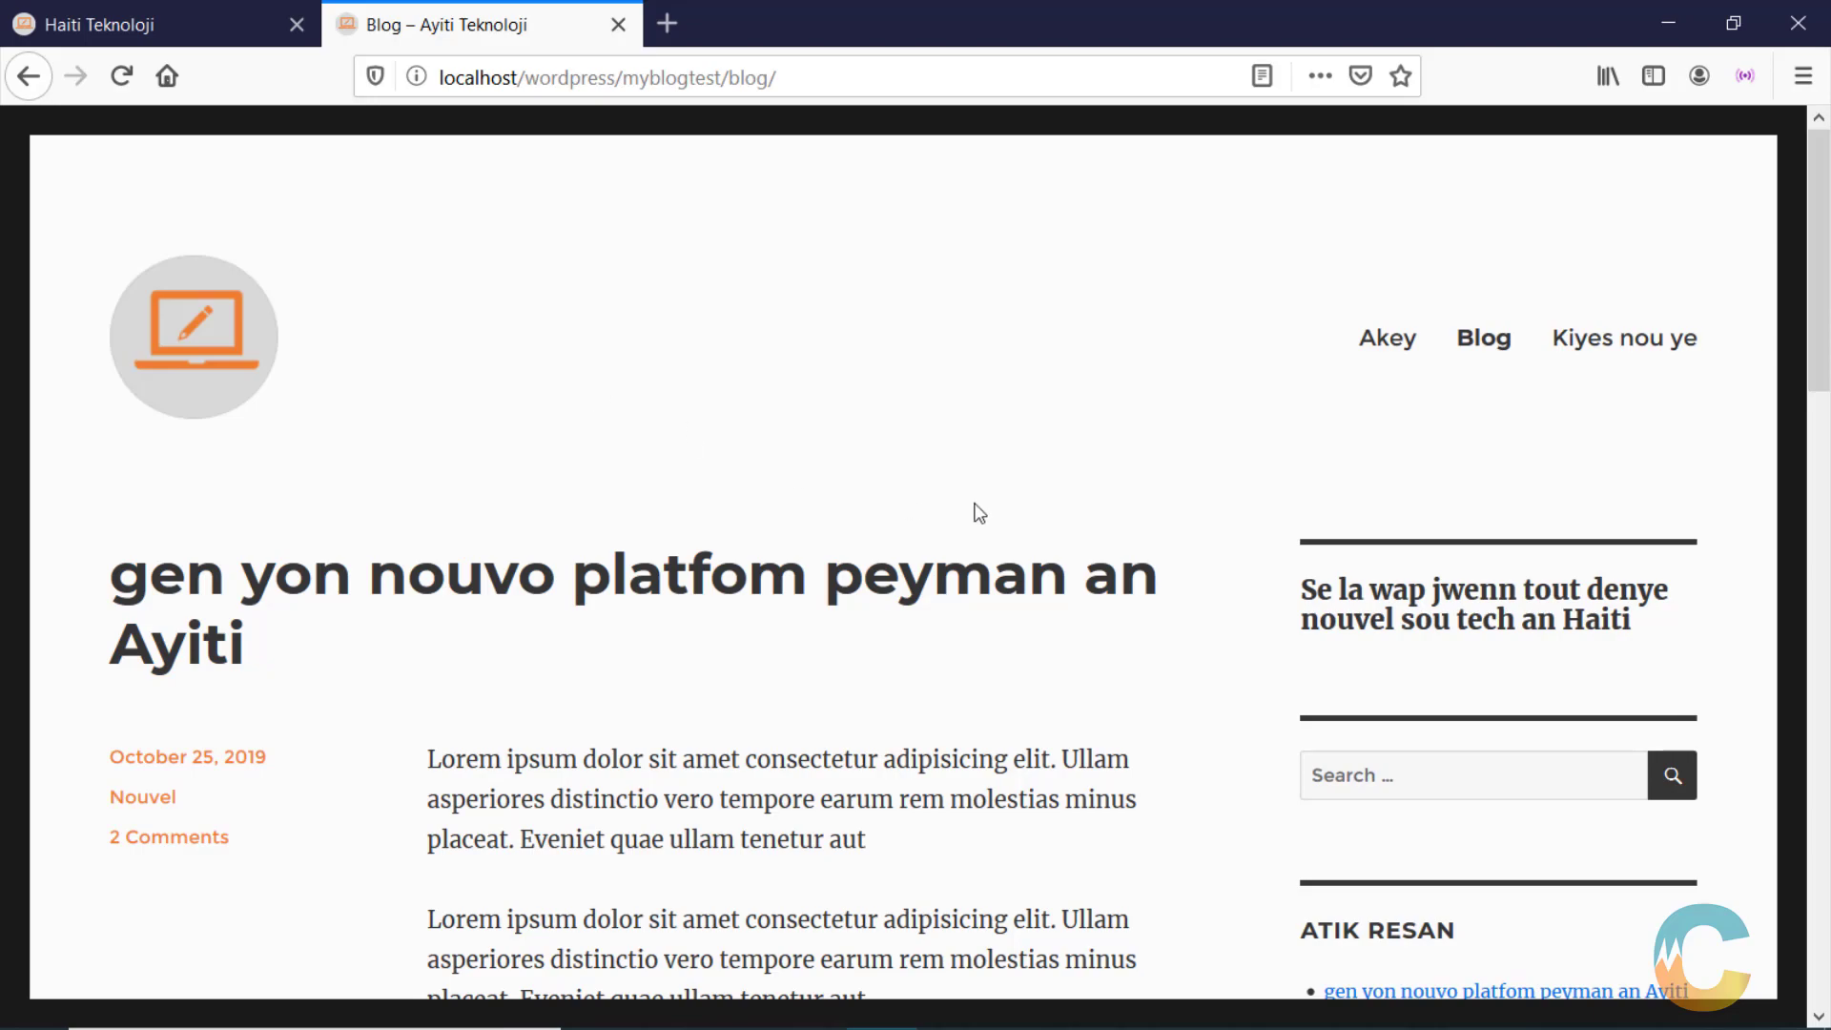
{"action": "scroll", "coordinate": [890, 535], "scroll_direction": "down", "scroll_amount": 15}
{"action": "scroll", "coordinate": [939, 575], "scroll_direction": "up", "scroll_amount": 15}
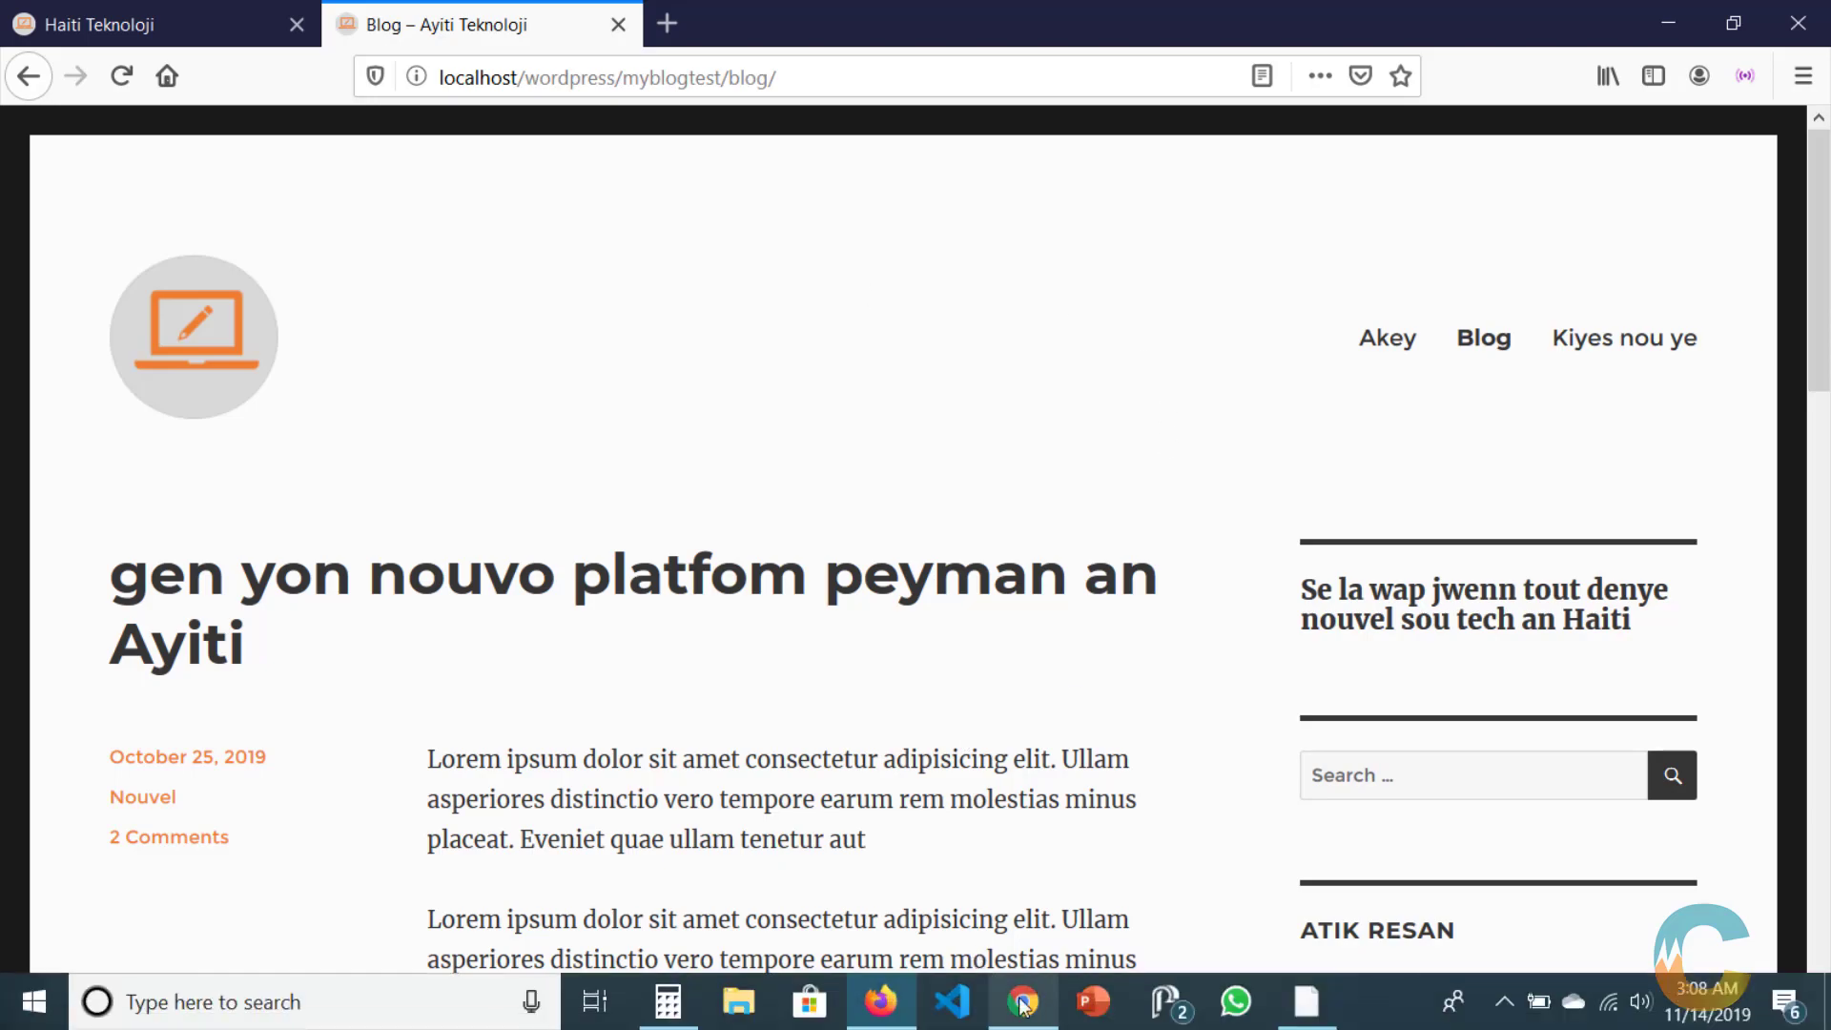
{"action": "left_click", "coordinate": [1022, 1004]}
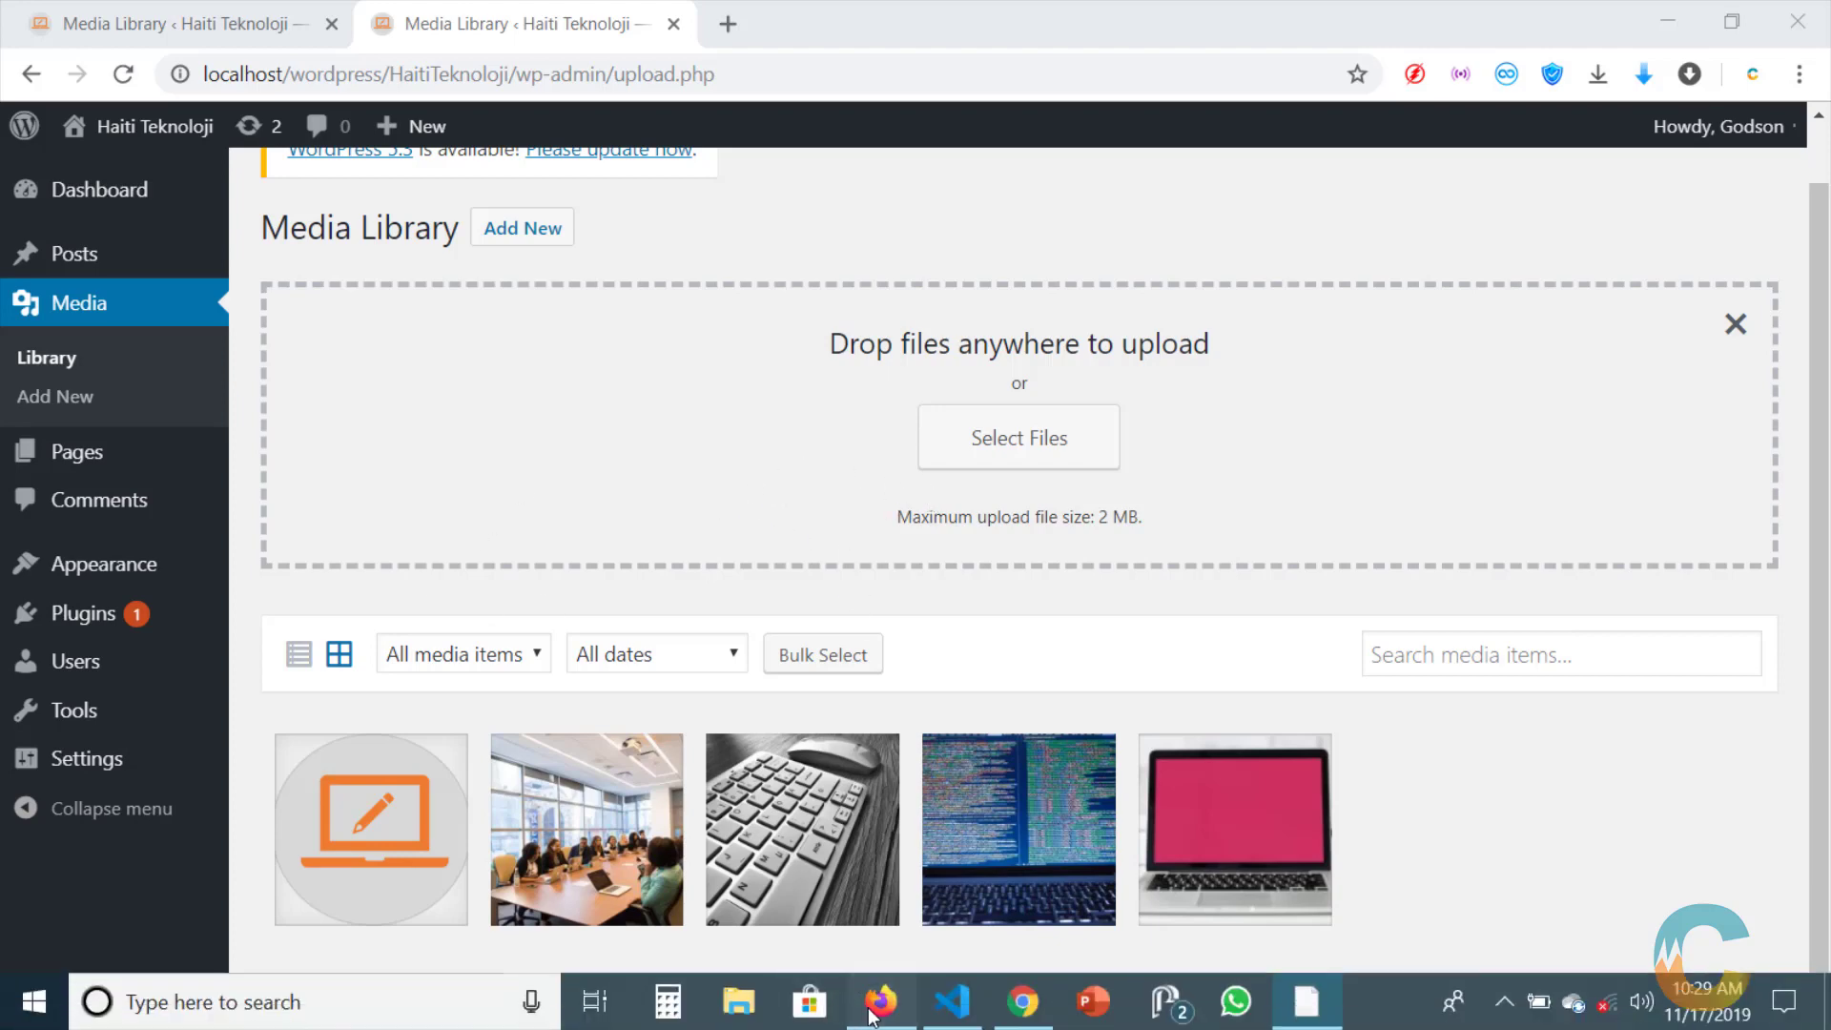
Compare the reference site's homepage in Firefox with the images uploaded to the media library in Chrome
{"action": "left_click", "coordinate": [872, 1016]}
{"action": "scroll", "coordinate": [95, 326], "scroll_direction": "down", "scroll_amount": 2}
{"action": "scroll", "coordinate": [95, 326], "scroll_direction": "up", "scroll_amount": 2}
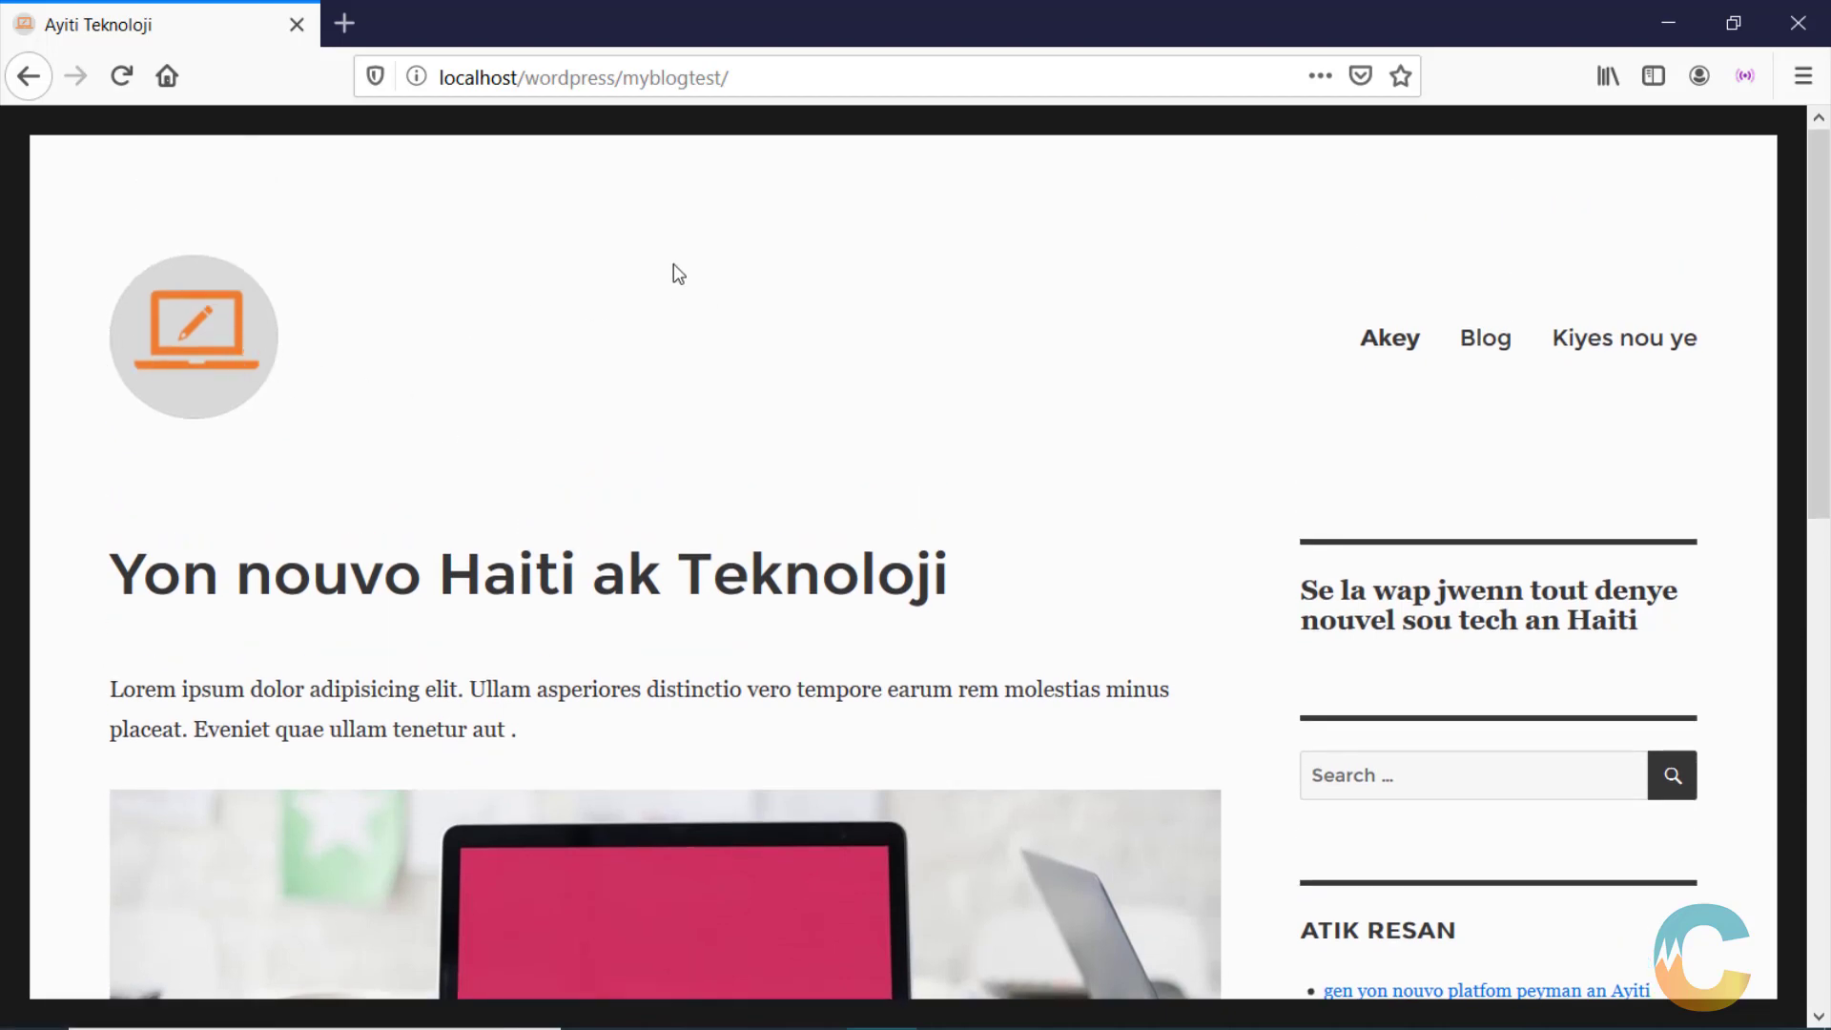
{"action": "left_click", "coordinate": [1022, 1001]}
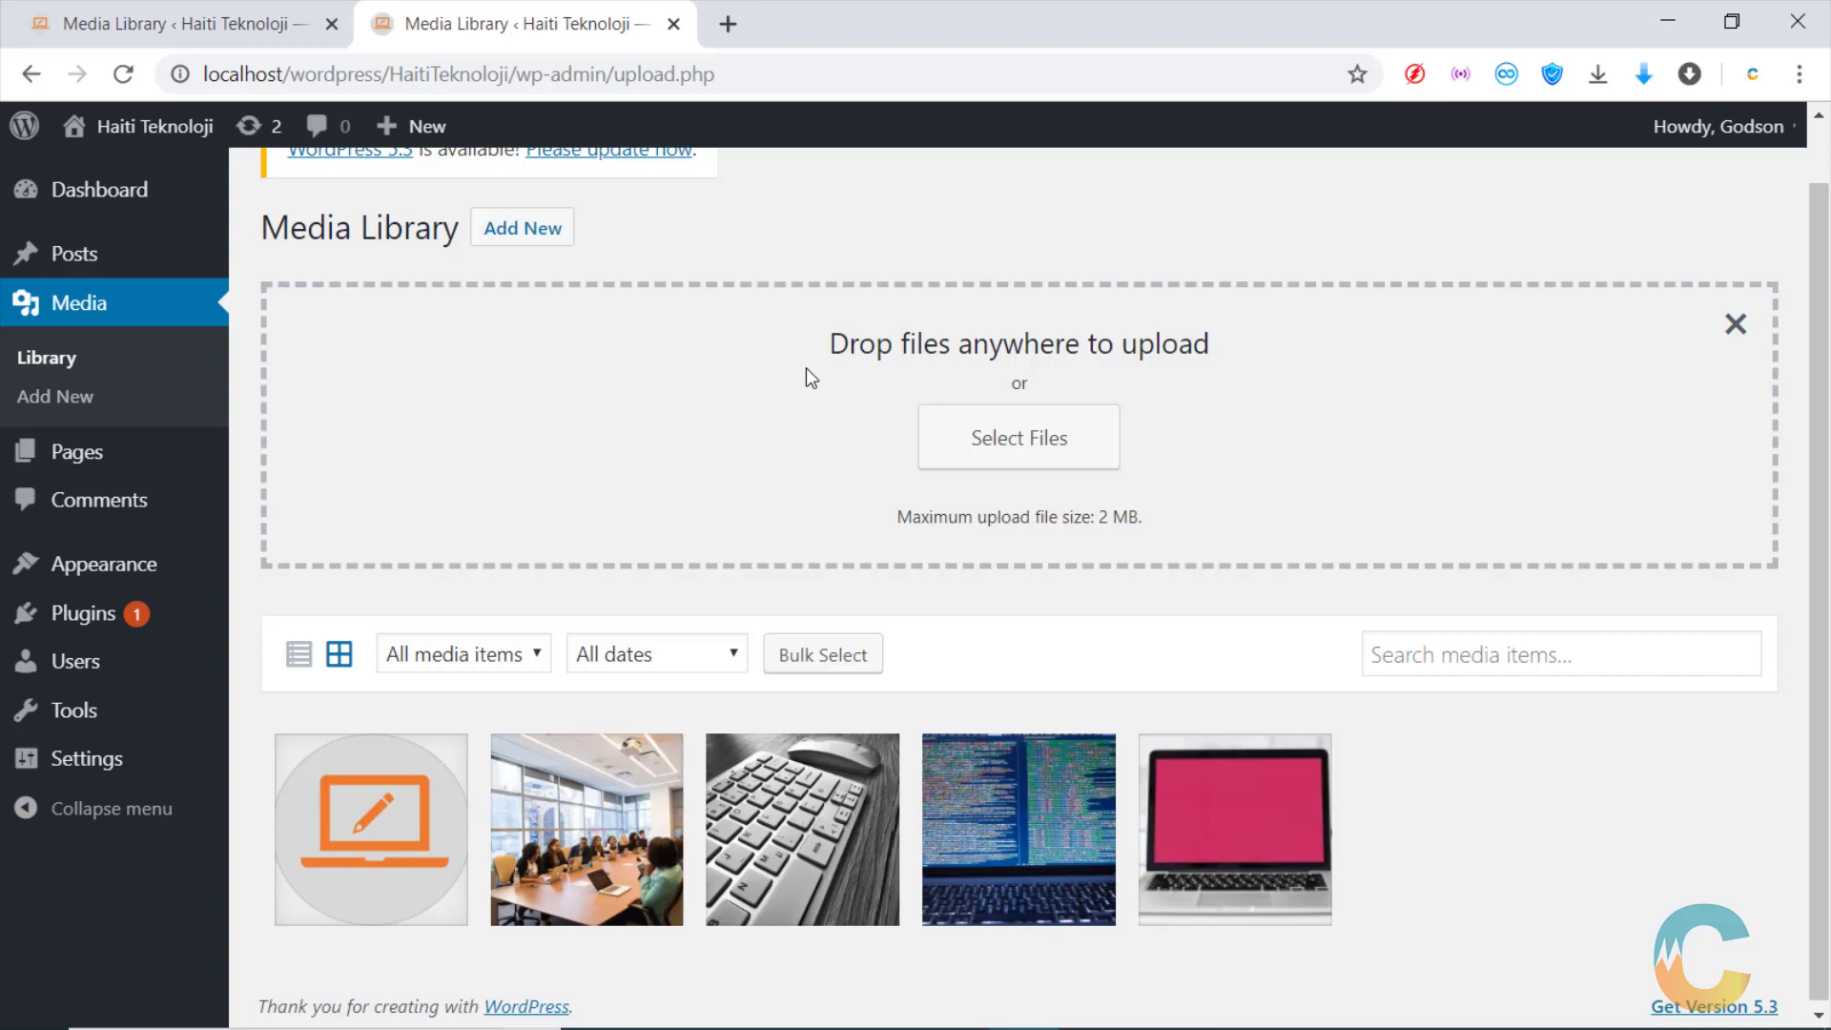
{"action": "scroll", "coordinate": [804, 378], "scroll_direction": "up", "scroll_amount": 1}
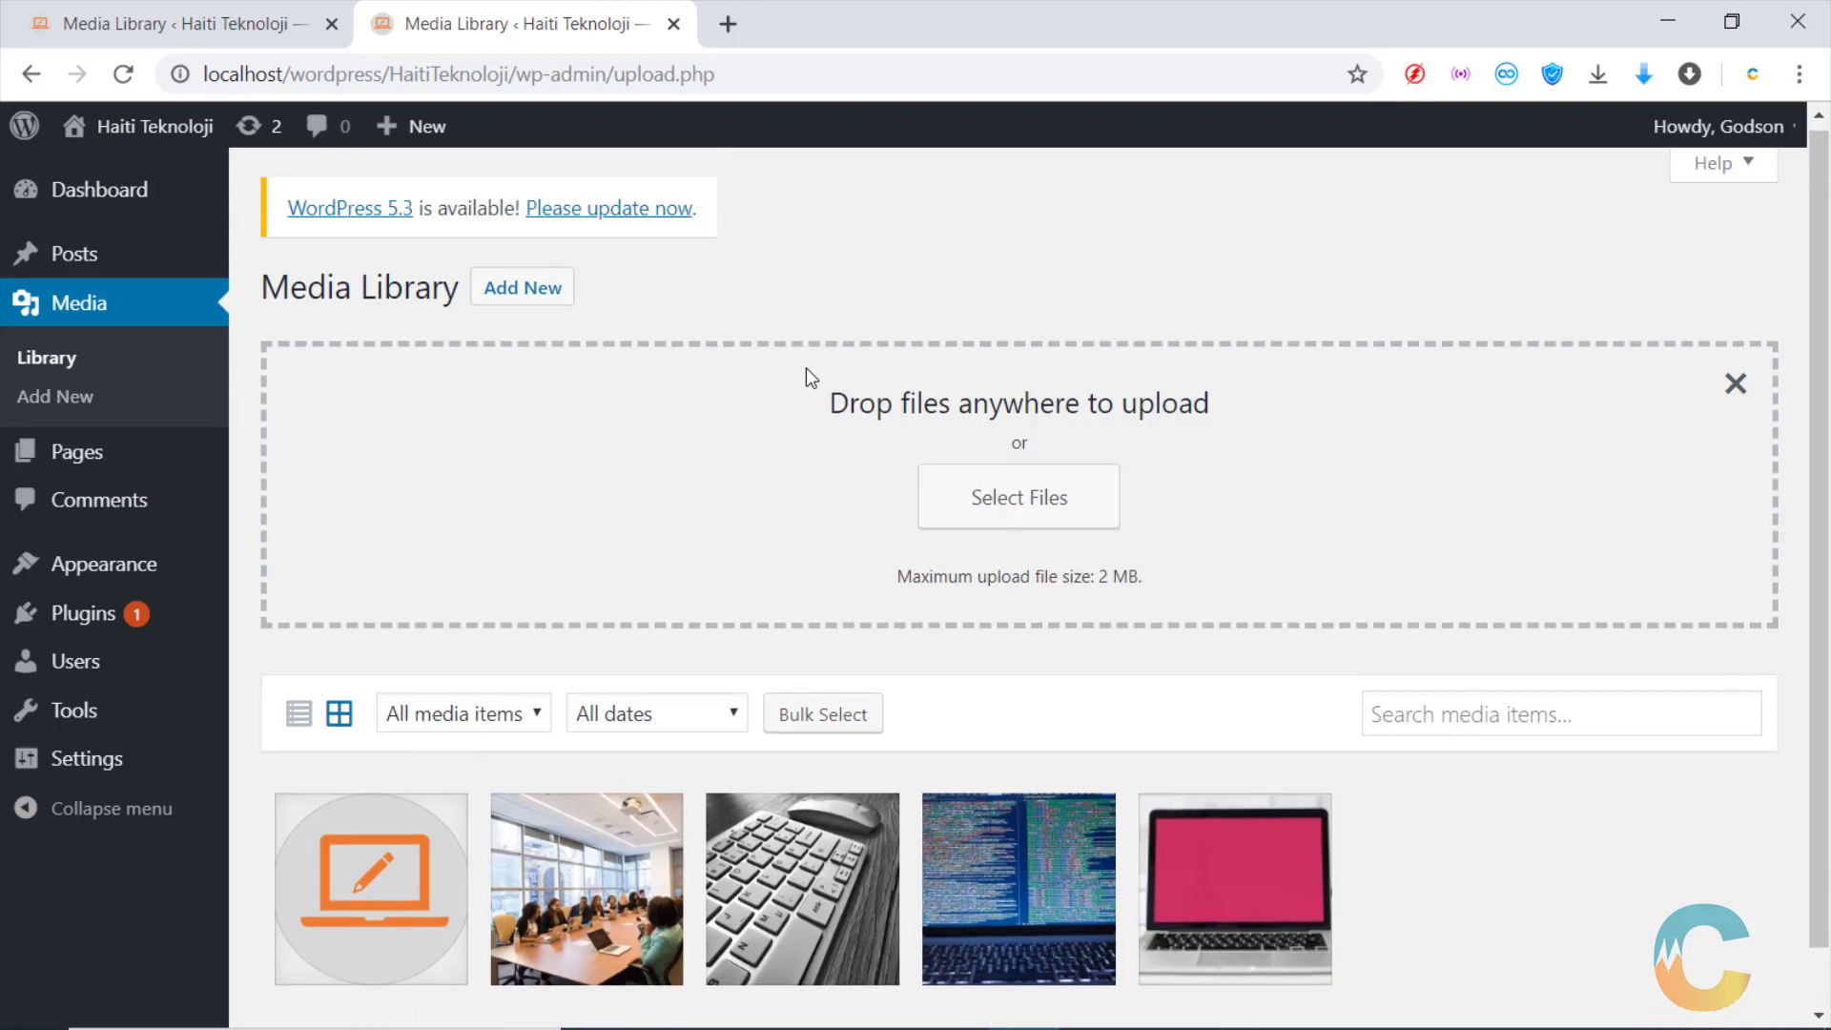
{"action": "left_click", "coordinate": [1032, 1009]}
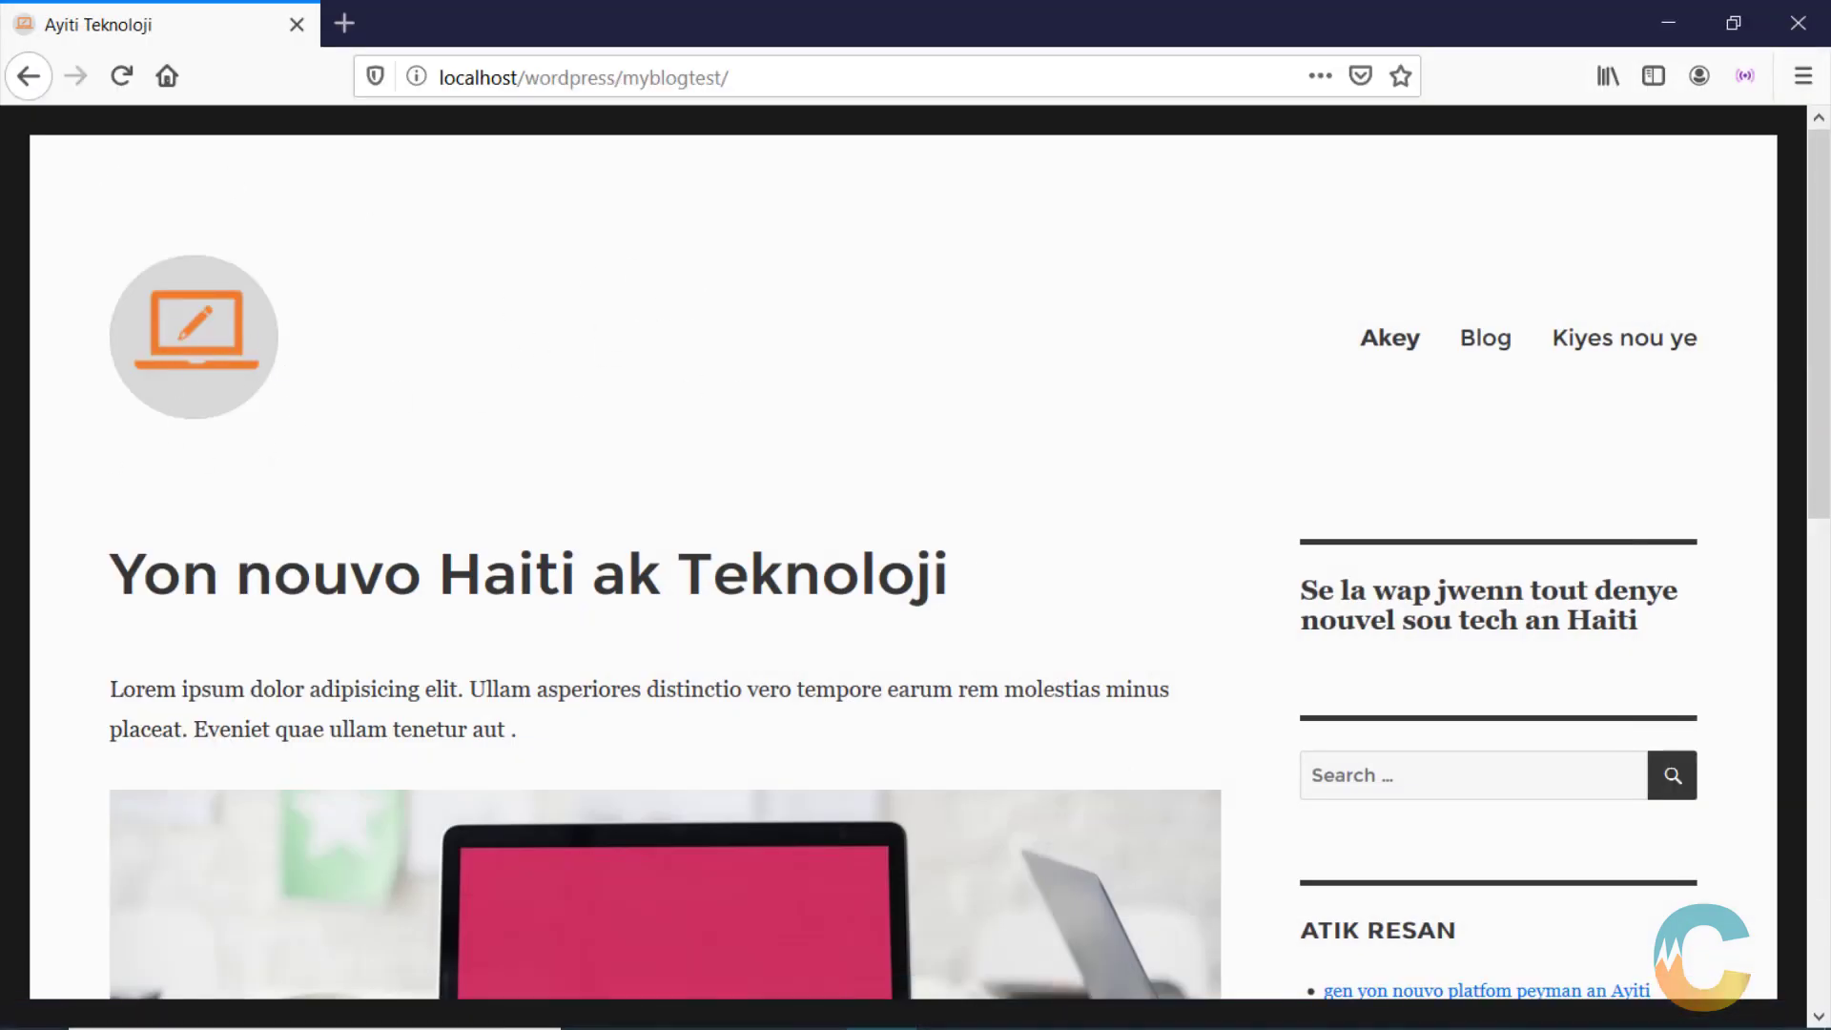
{"action": "left_click", "coordinate": [1030, 1003]}
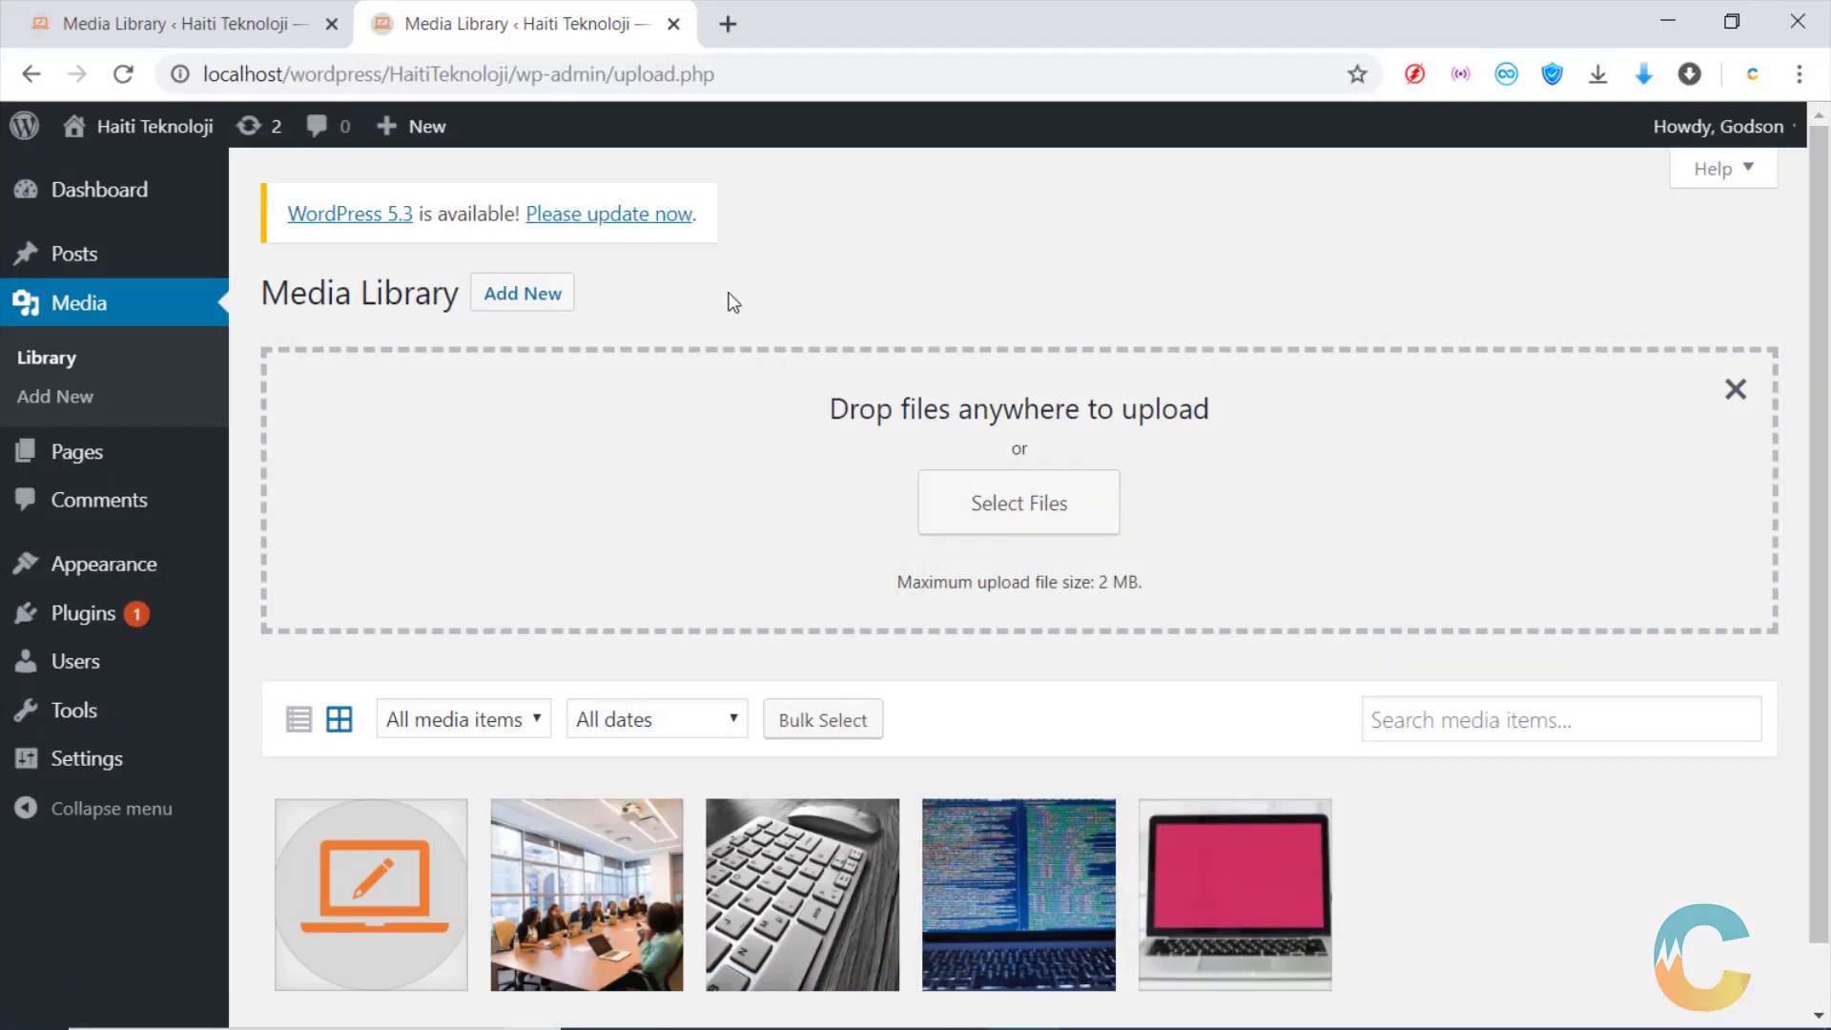
{"action": "scroll", "coordinate": [894, 330], "scroll_direction": "down", "scroll_amount": 1}
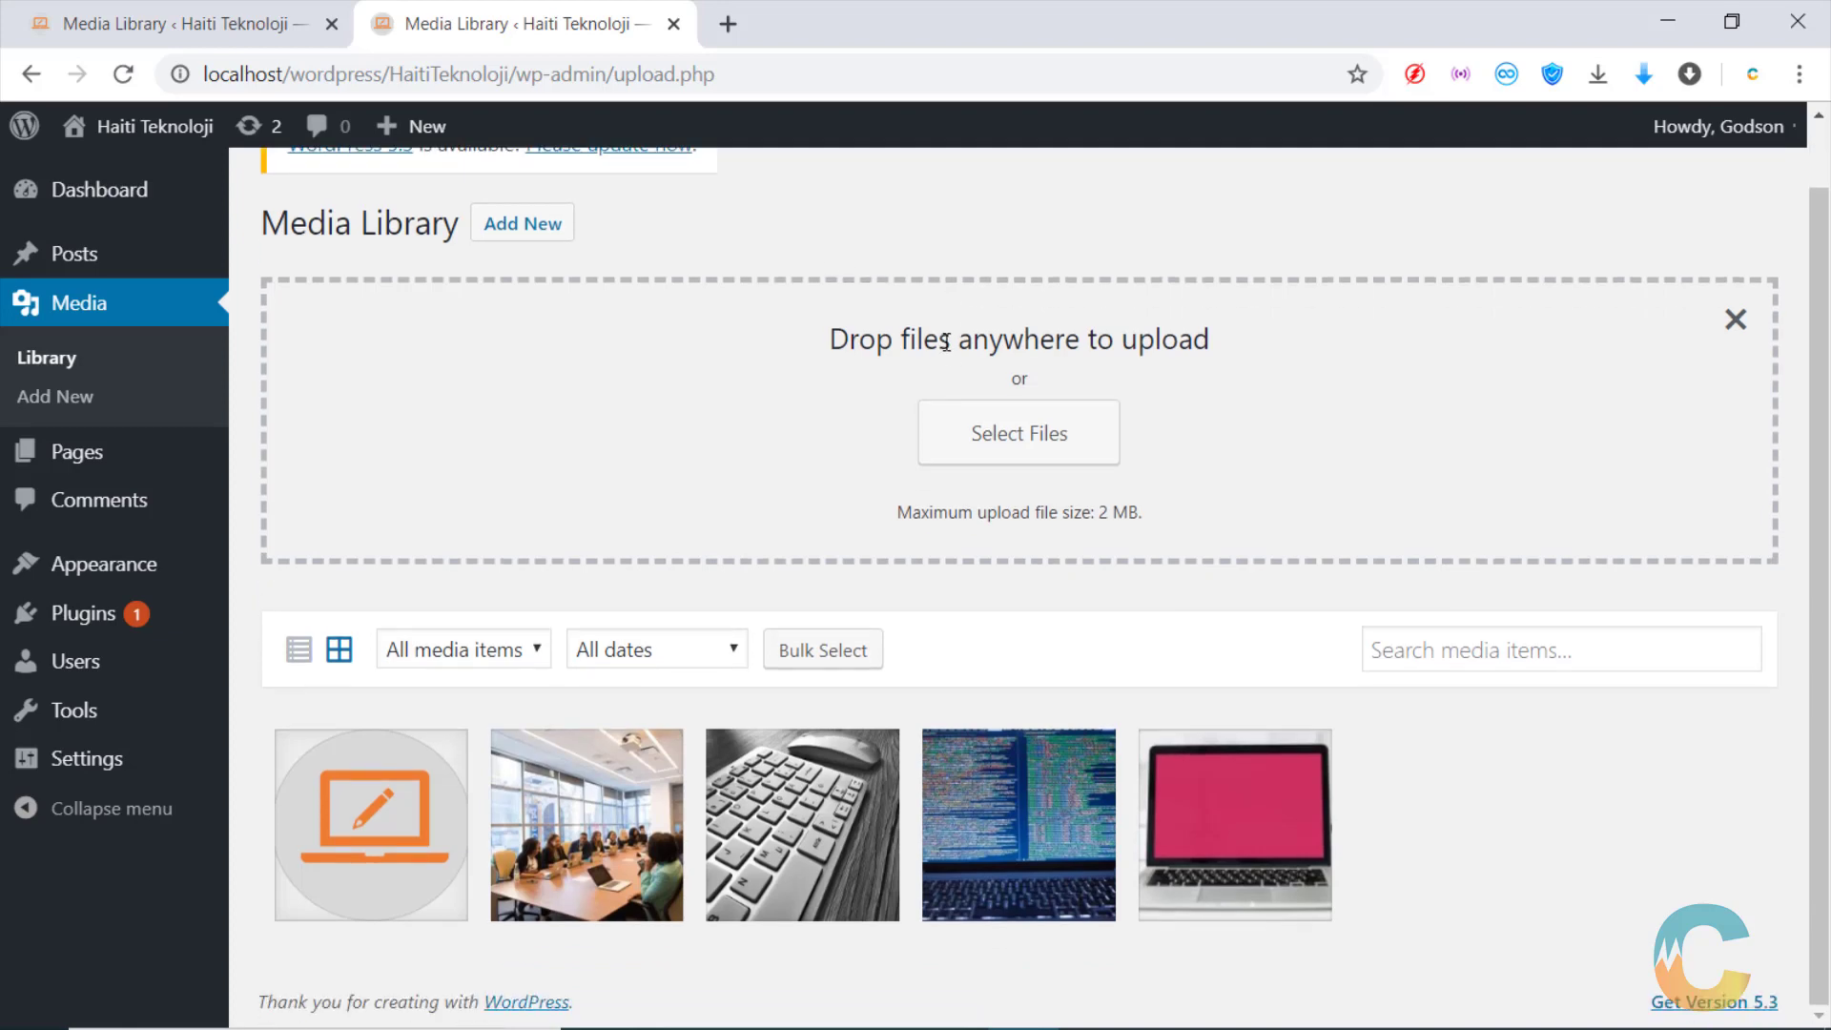
{"action": "scroll", "coordinate": [944, 343], "scroll_direction": "up", "scroll_amount": 1}
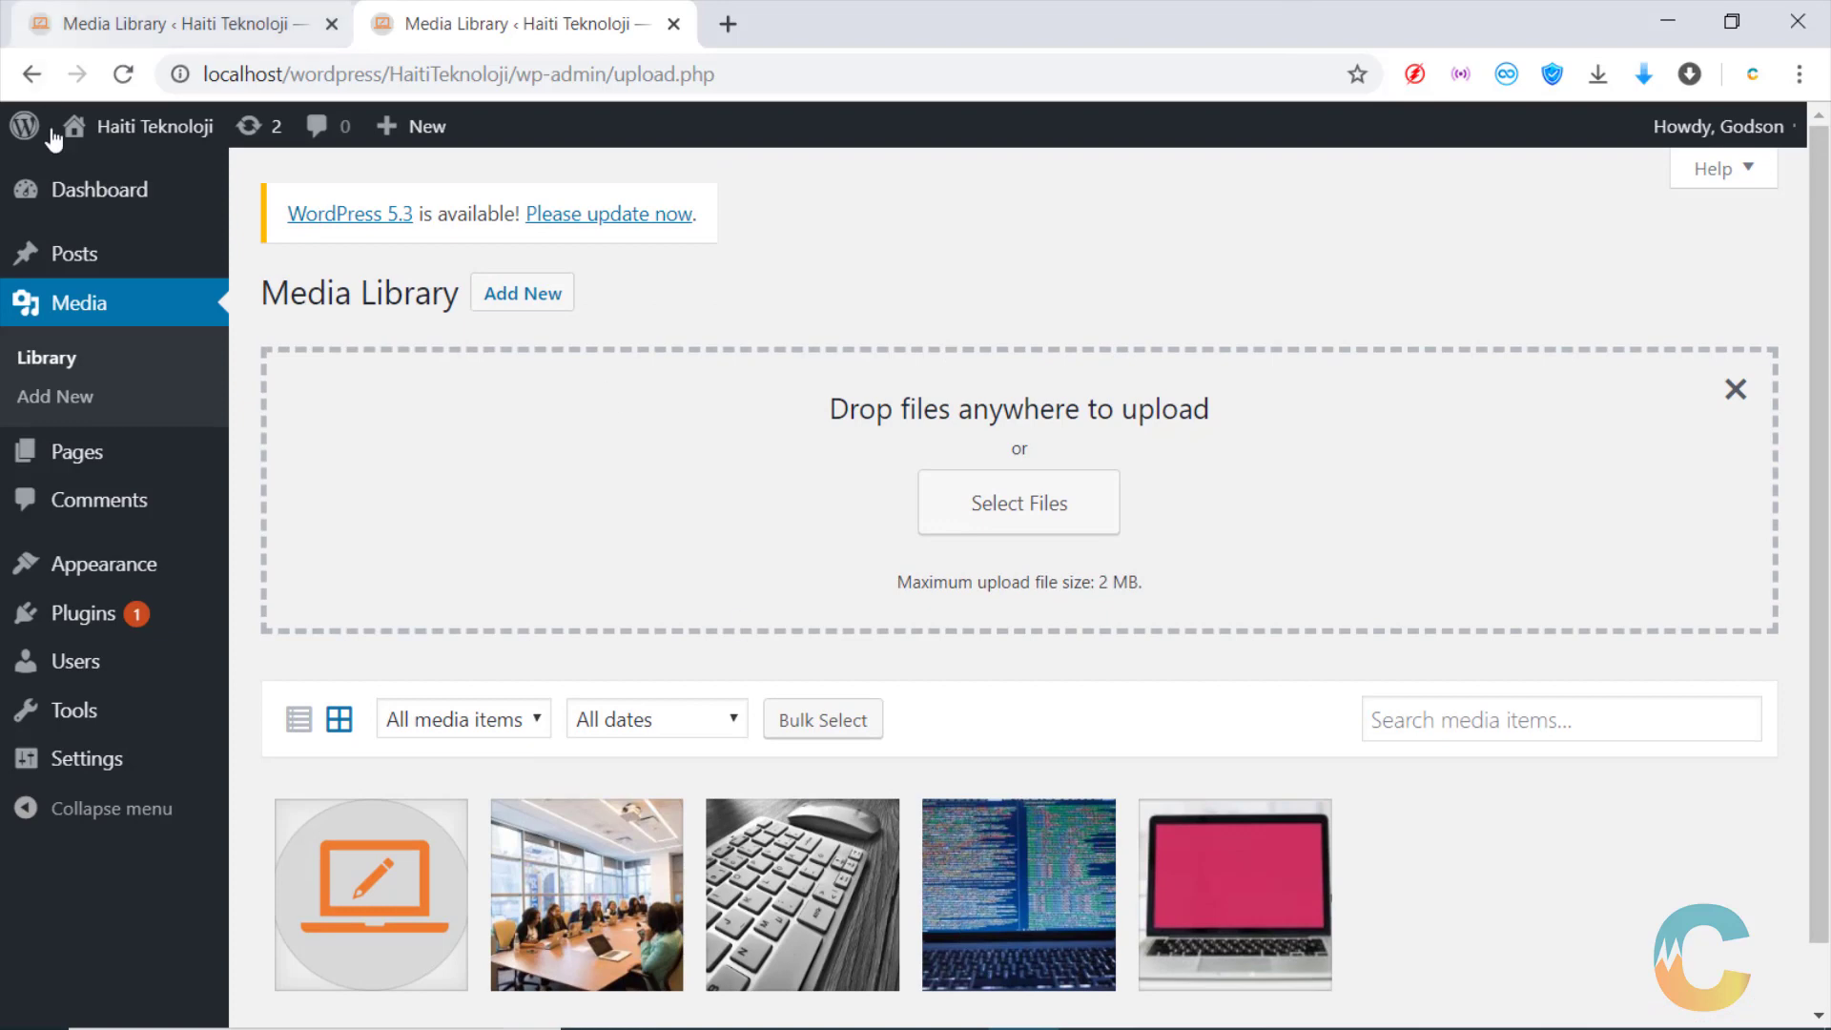
Open the live Haiti Teknoloji site in a new browser tab and switch to that tab
{"action": "mouse_move", "coordinate": [96, 200]}
{"action": "mouse_move", "coordinate": [131, 125]}
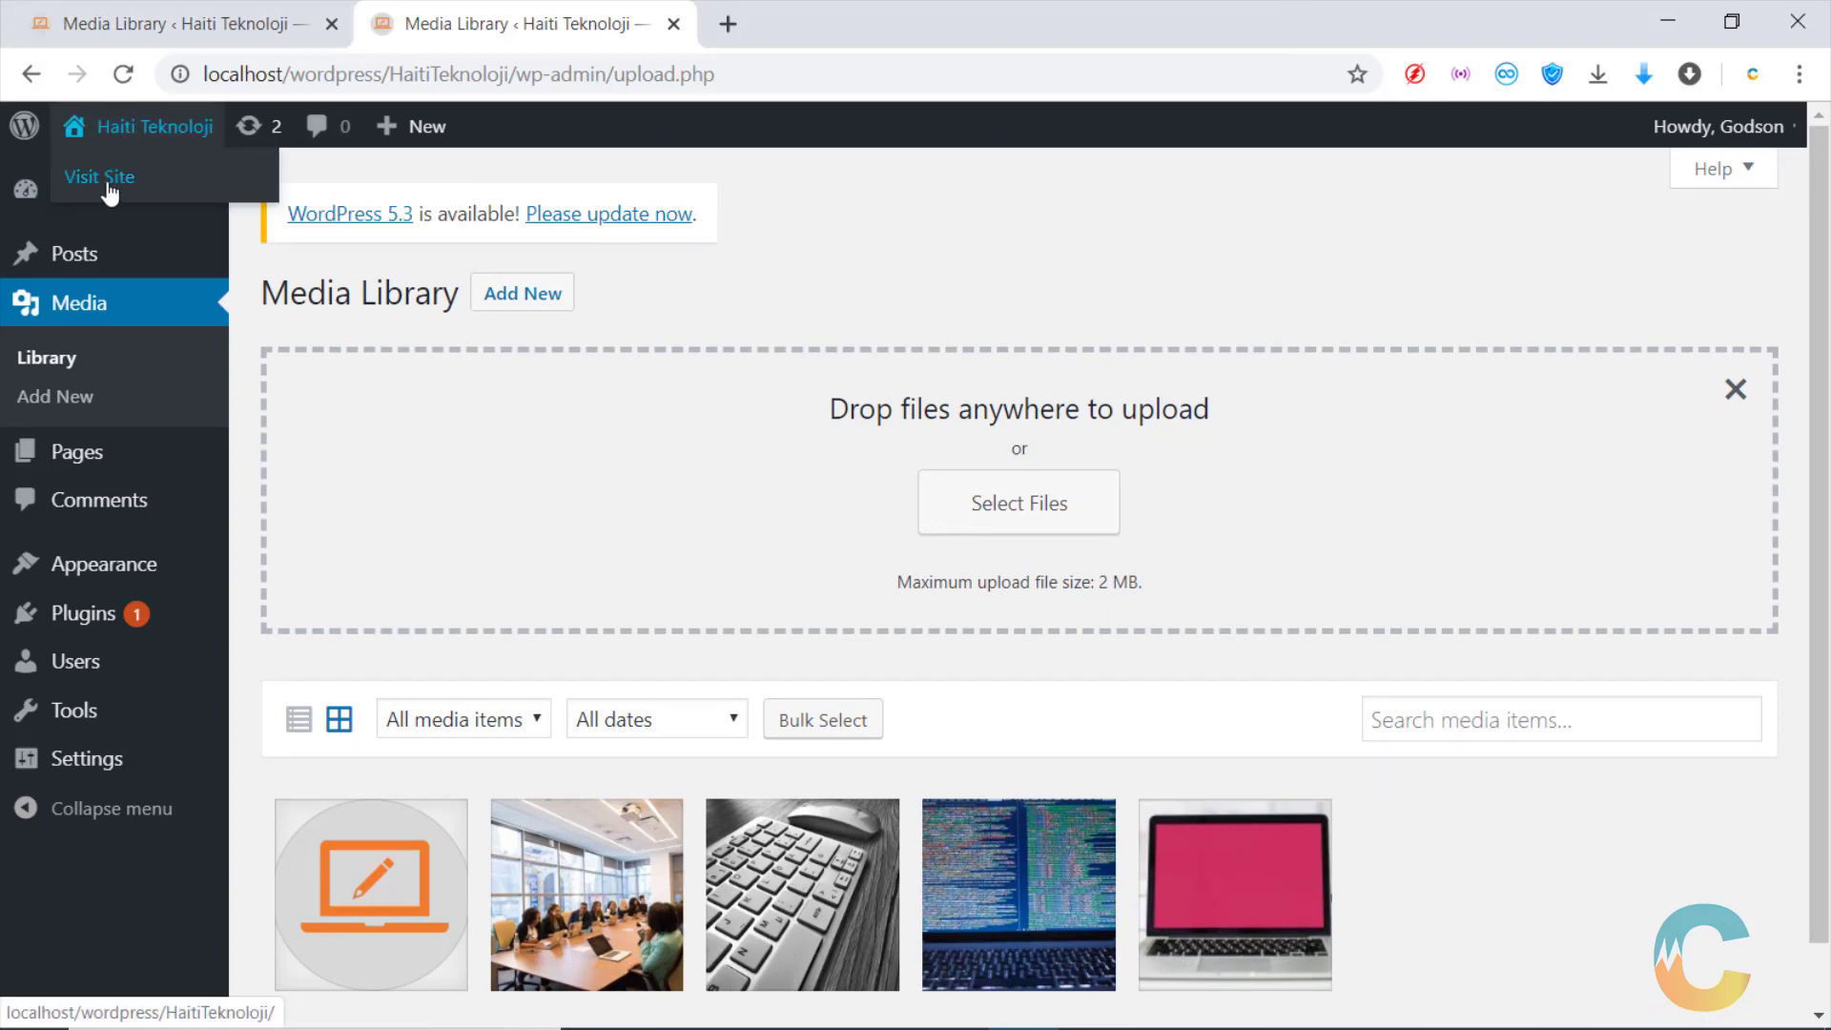
{"action": "right_click", "coordinate": [105, 180]}
{"action": "left_click", "coordinate": [158, 208]}
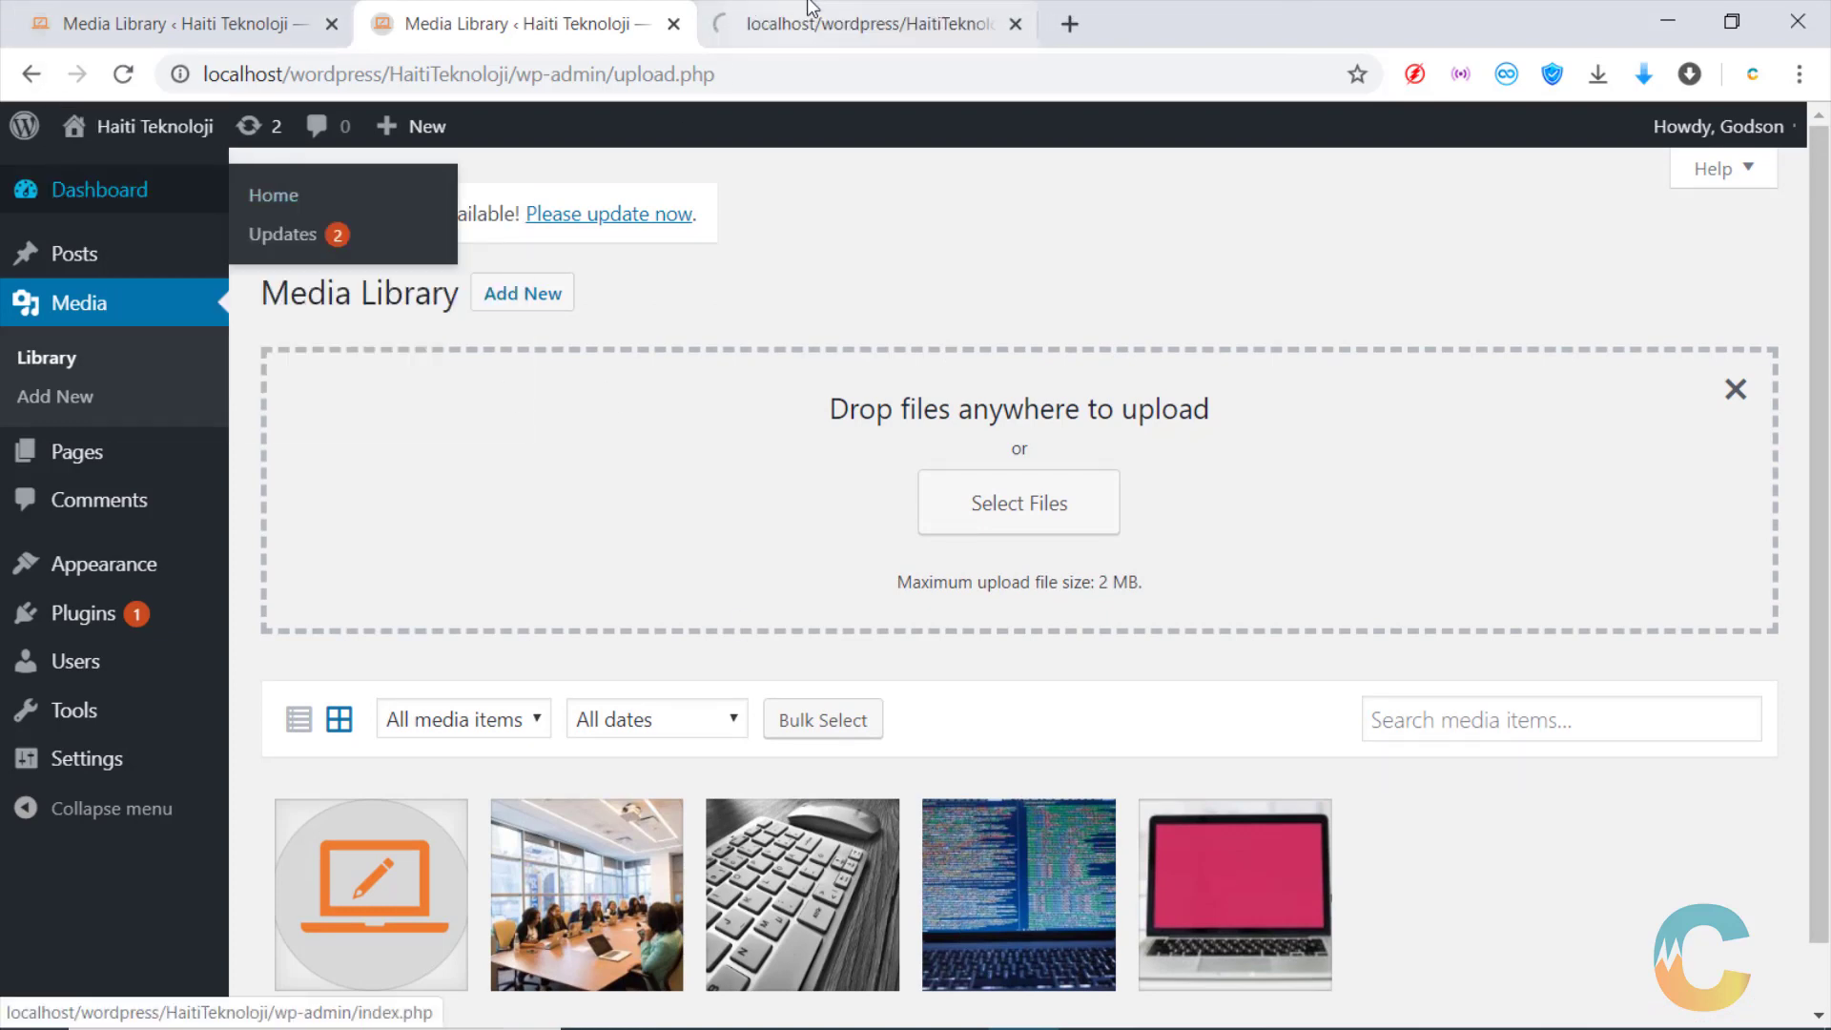
{"action": "left_click", "coordinate": [811, 21]}
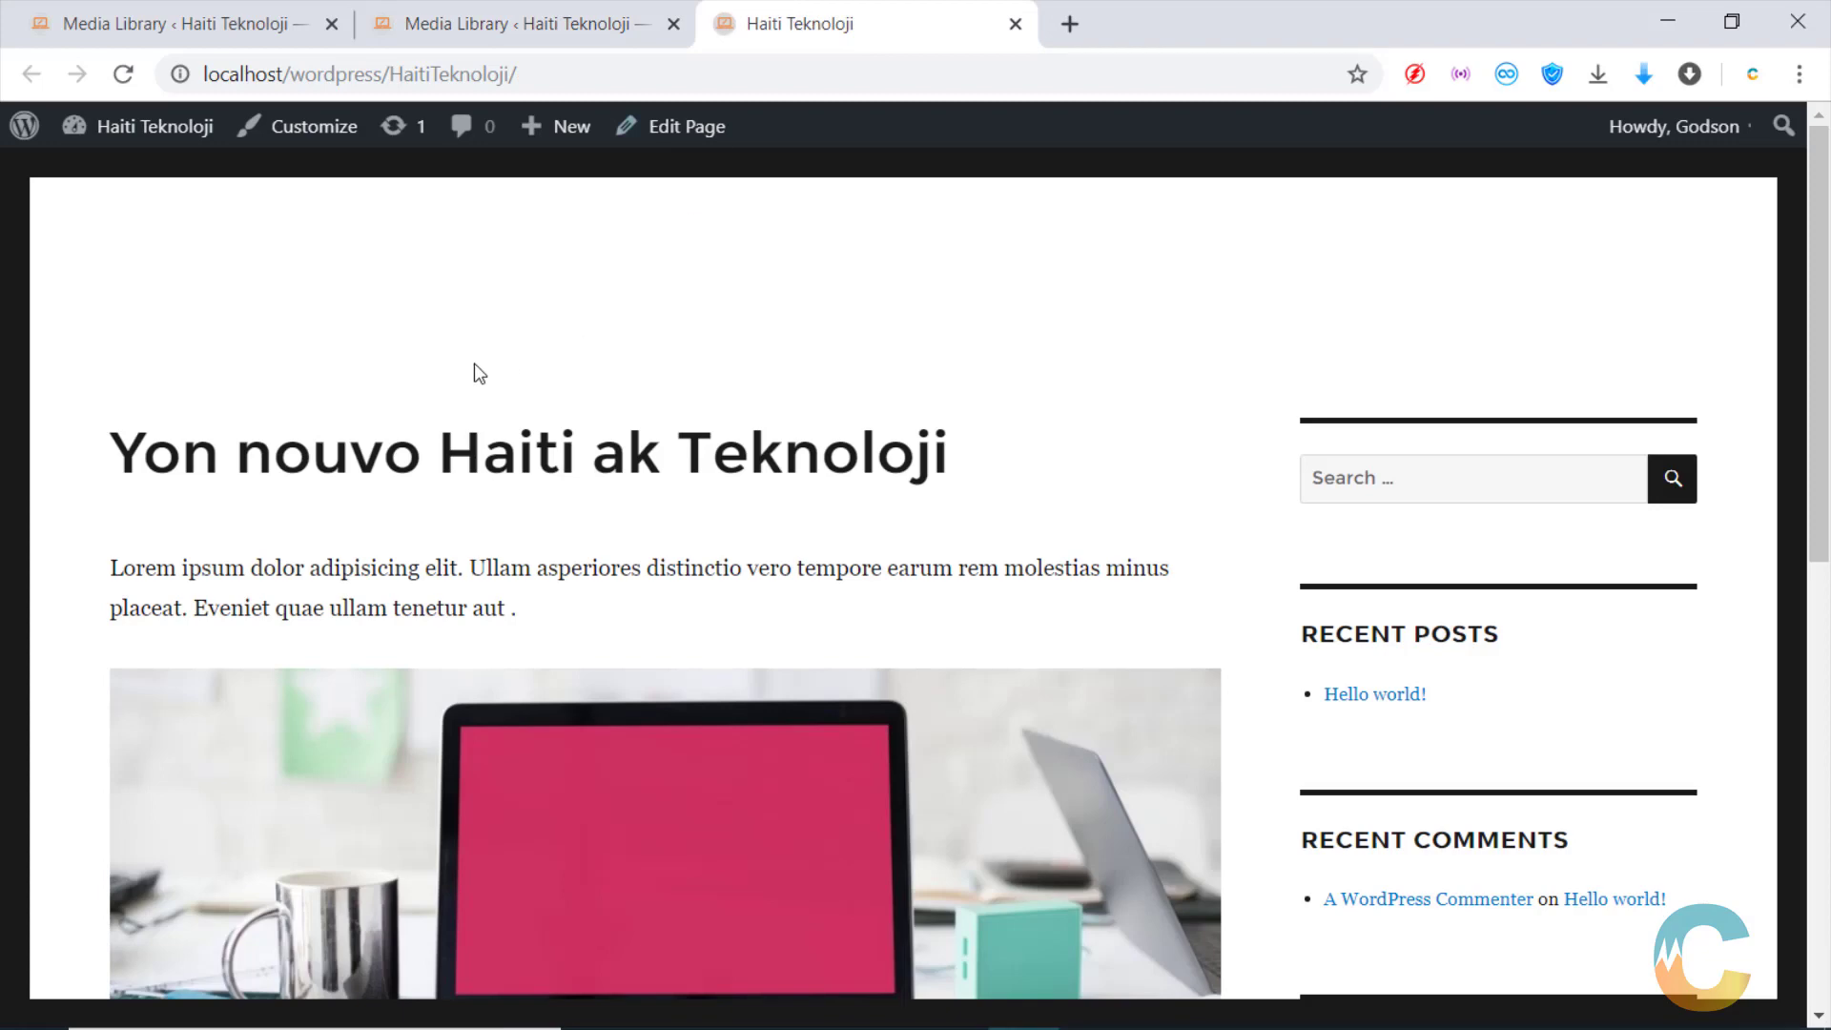
Open the Site Identity settings in the site's customizer and look through the available options
{"action": "left_click", "coordinate": [318, 143]}
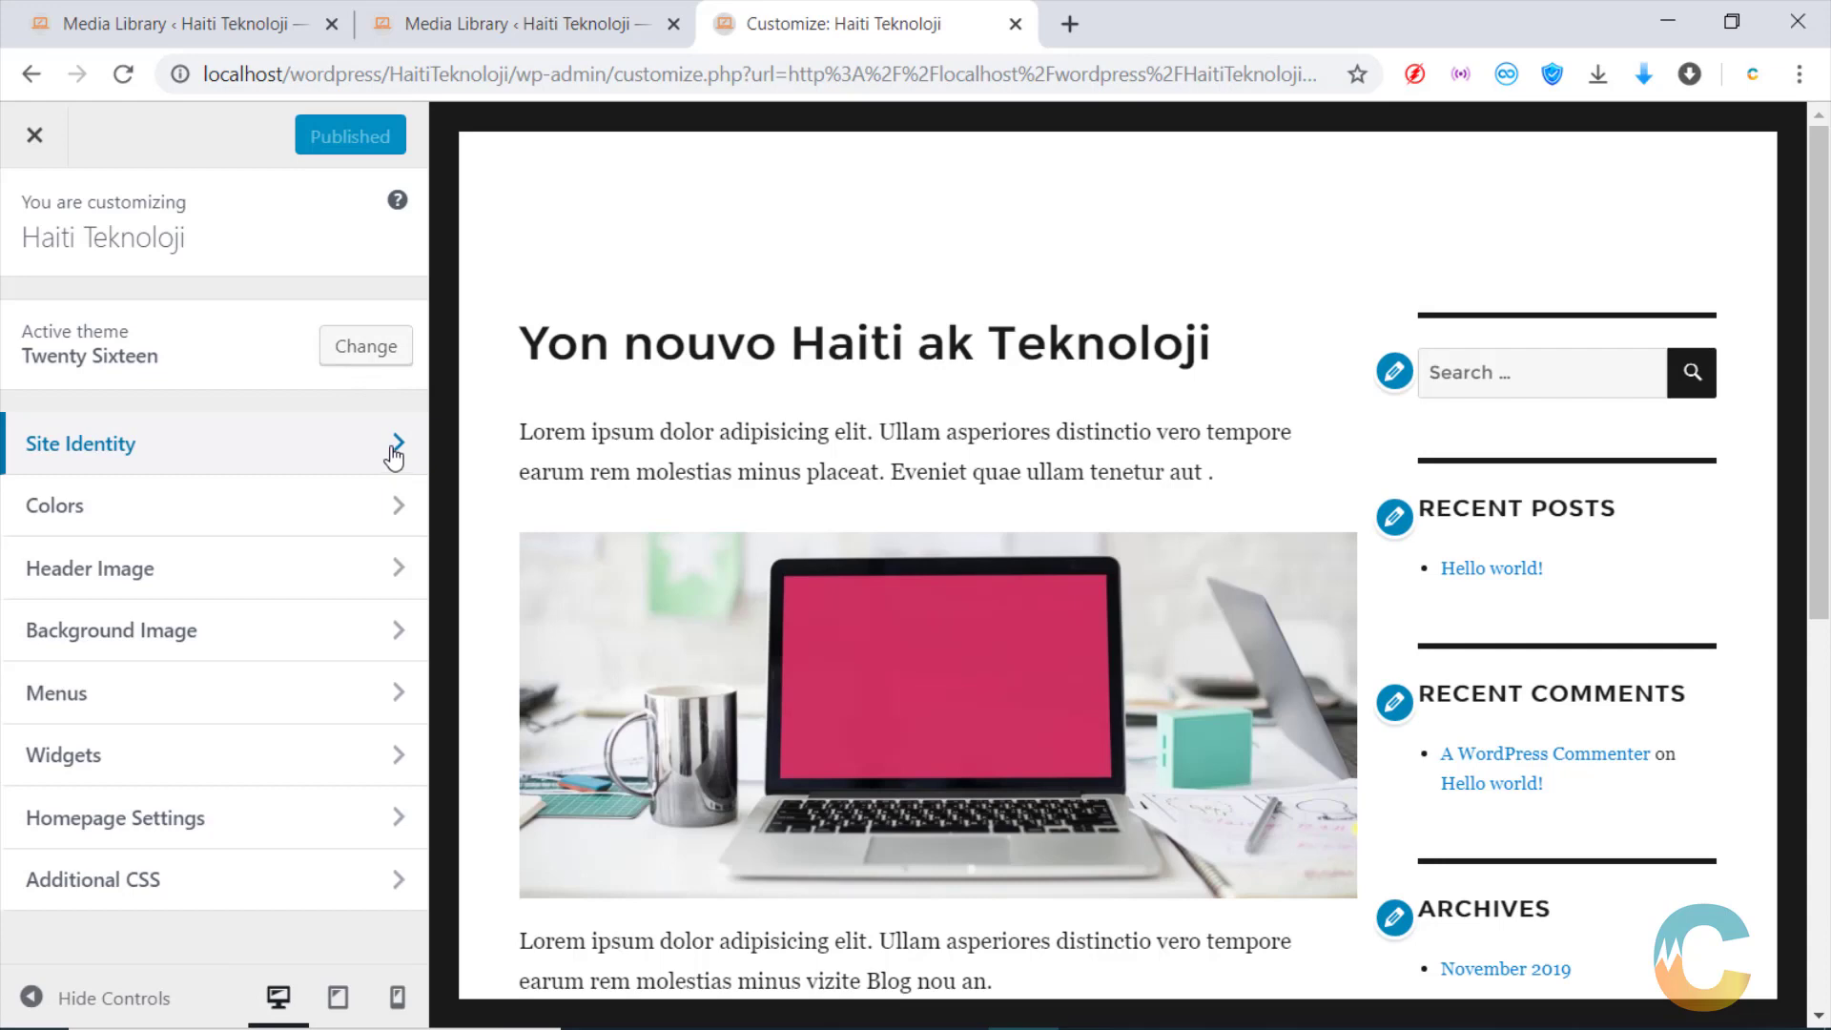
{"action": "left_click", "coordinate": [392, 458]}
{"action": "scroll", "coordinate": [225, 667], "scroll_direction": "down", "scroll_amount": 2}
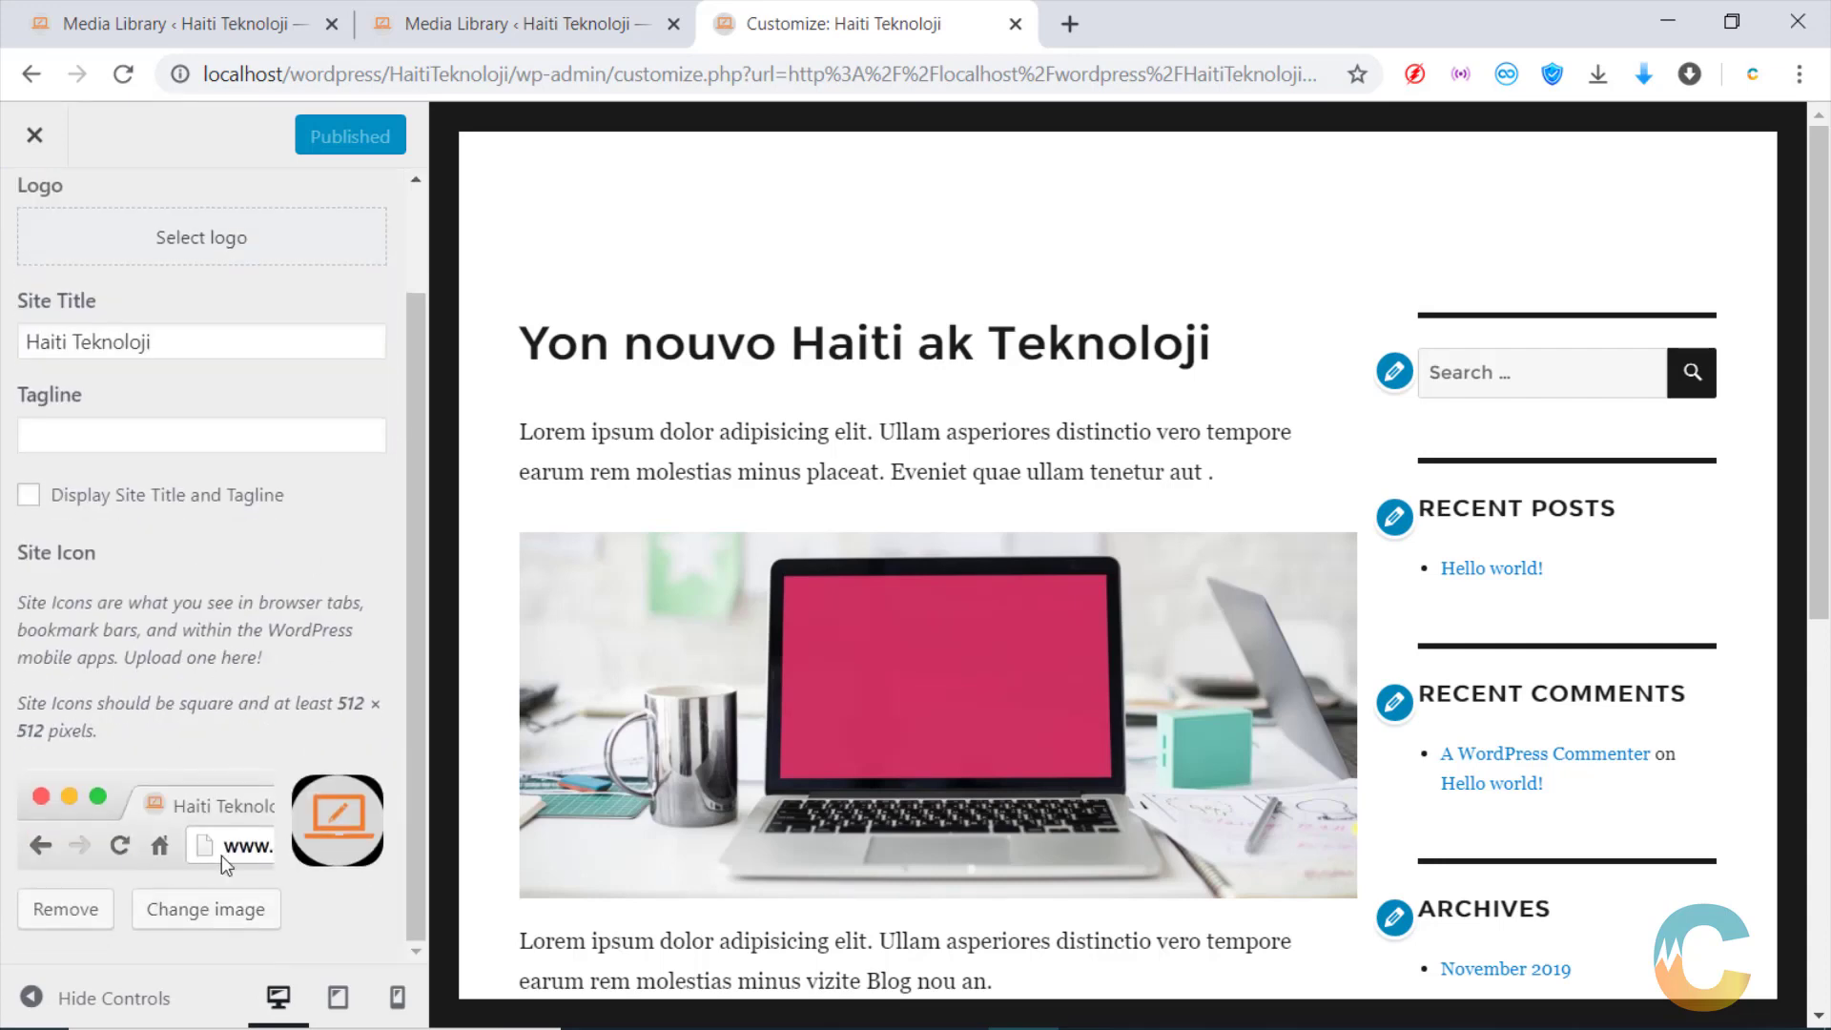
{"action": "scroll", "coordinate": [223, 834], "scroll_direction": "up", "scroll_amount": 2}
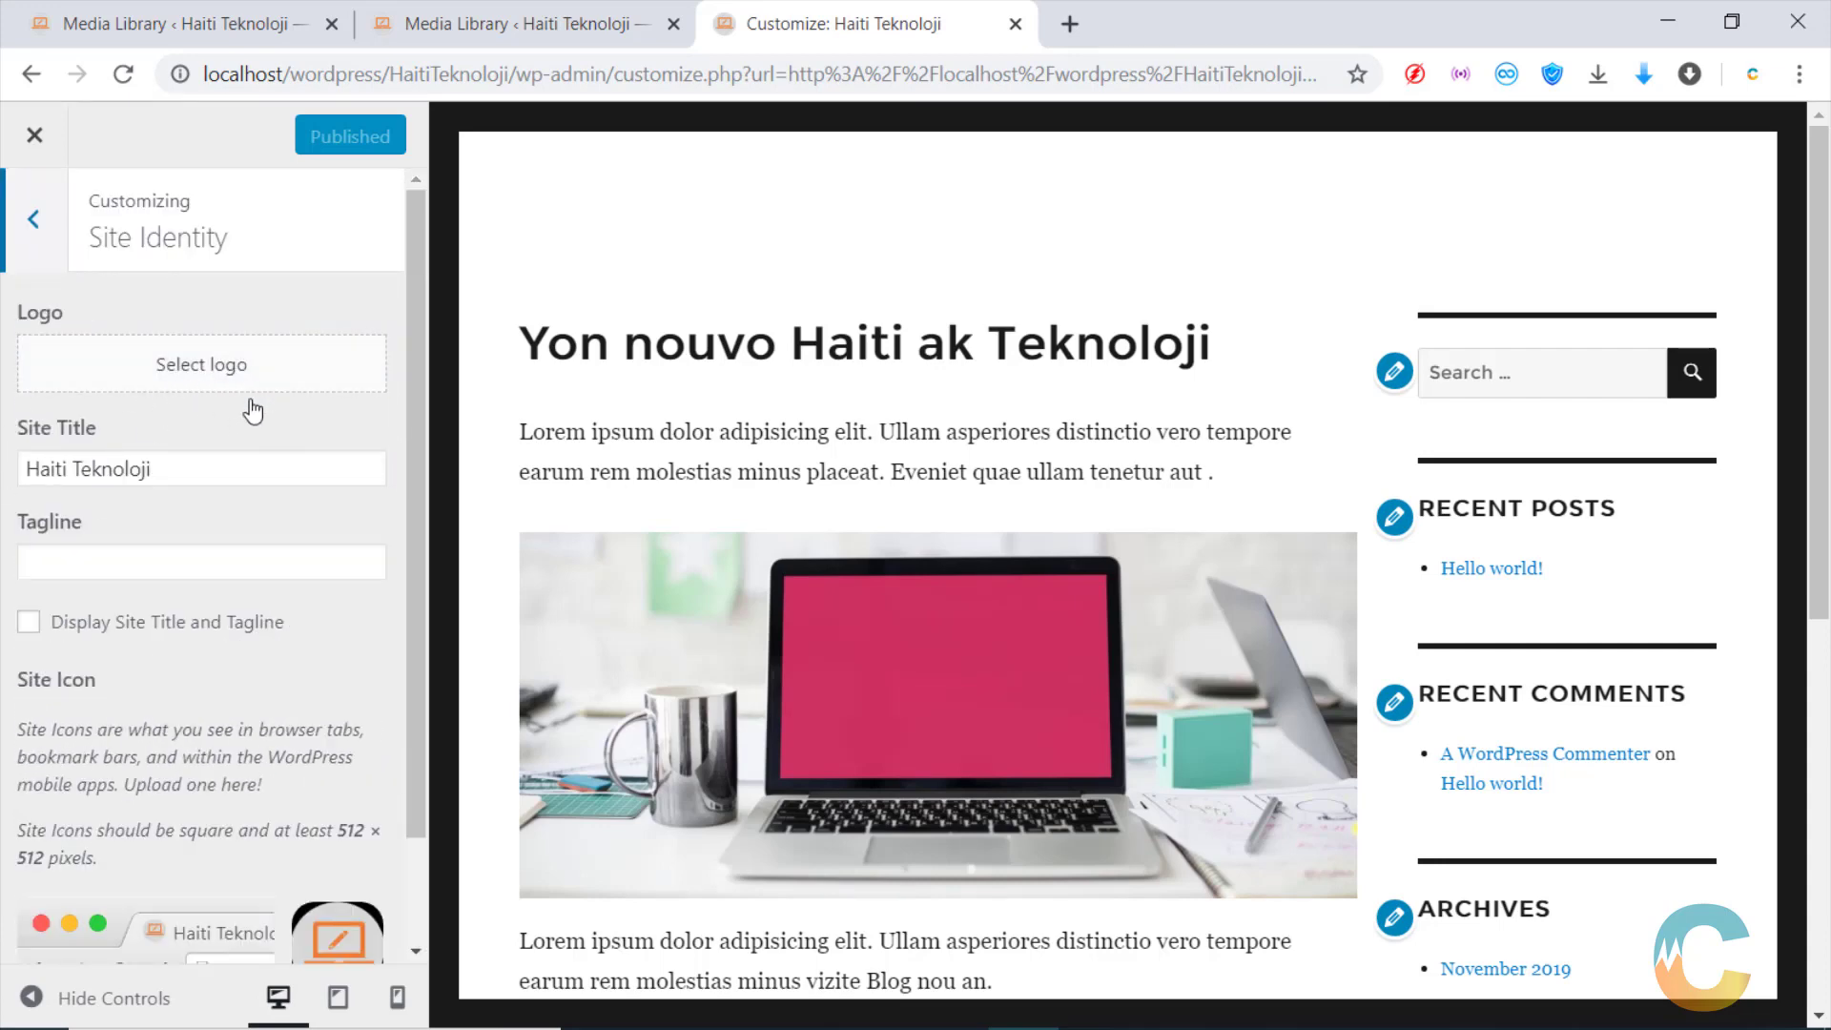
Turn on the display of the site title and tagline and enter the sample tagline "dsfdsgsdgdsgfdsgsdgsdg"
{"action": "left_click", "coordinate": [30, 625]}
{"action": "left_click", "coordinate": [98, 568]}
{"action": "type", "text": "dsf"}
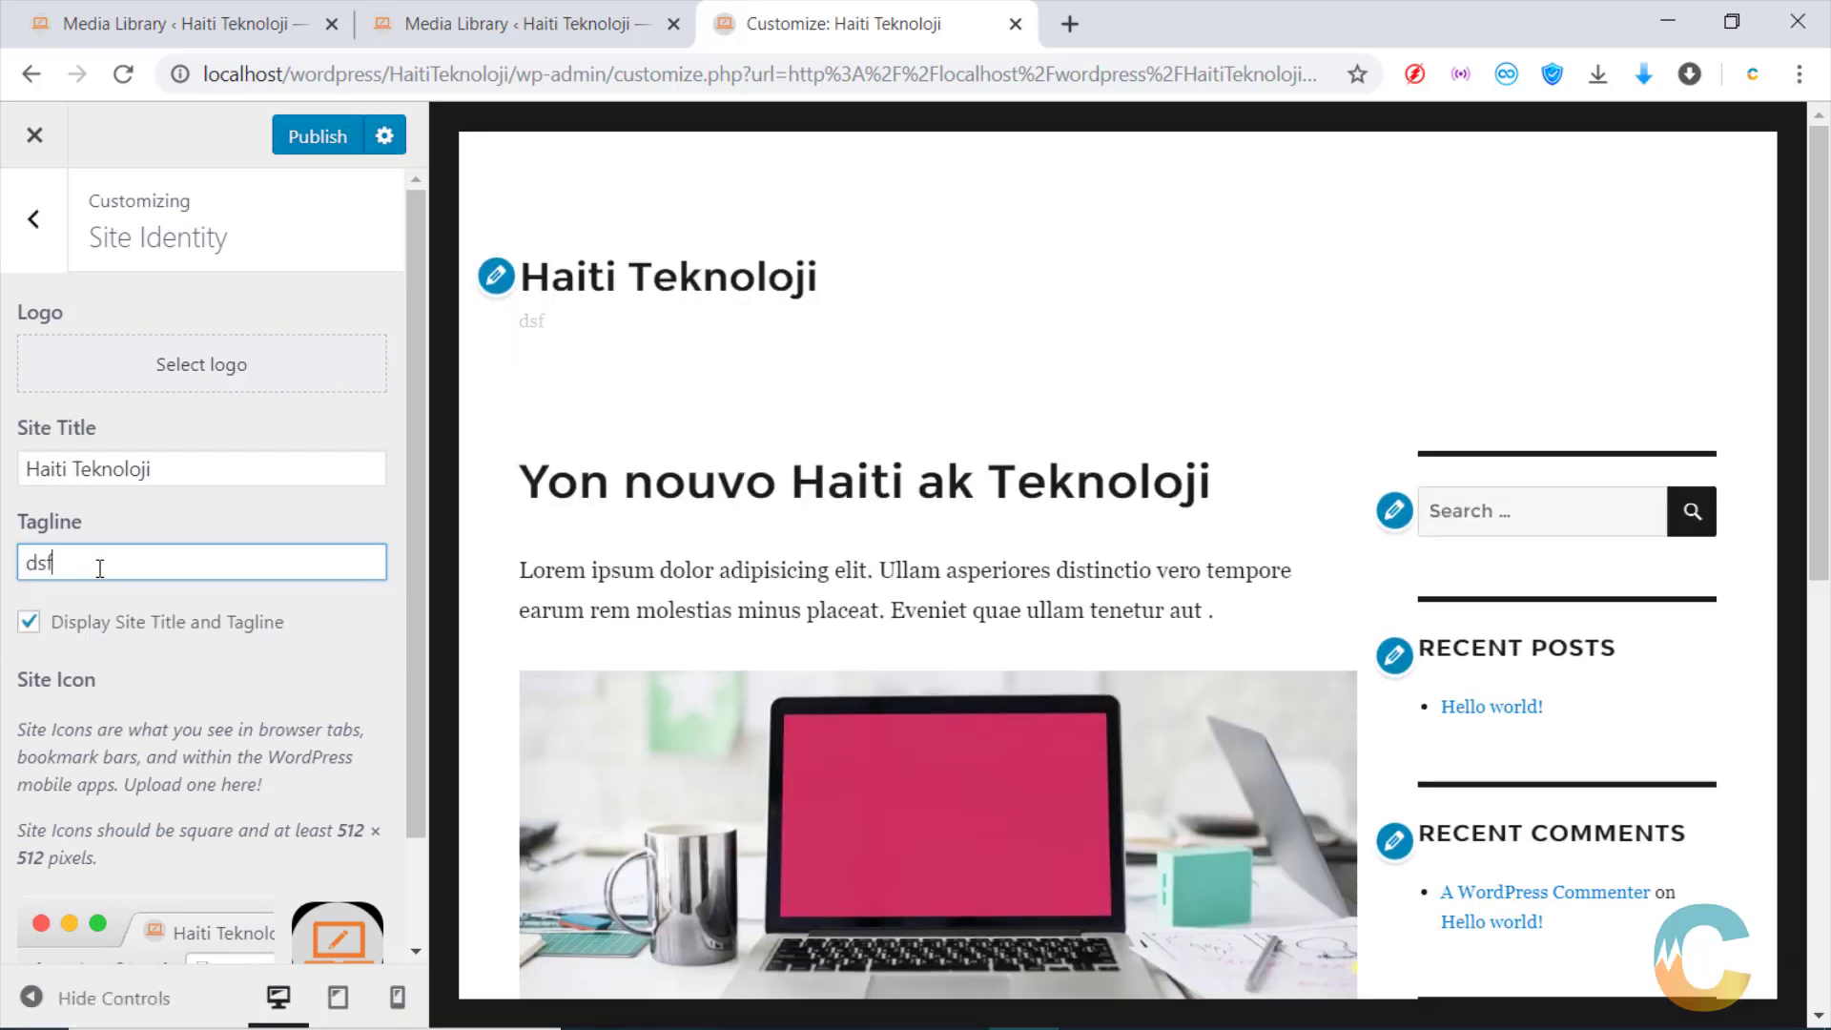
{"action": "type", "text": "dsgsdgdsgfdsgsdgsdg"}
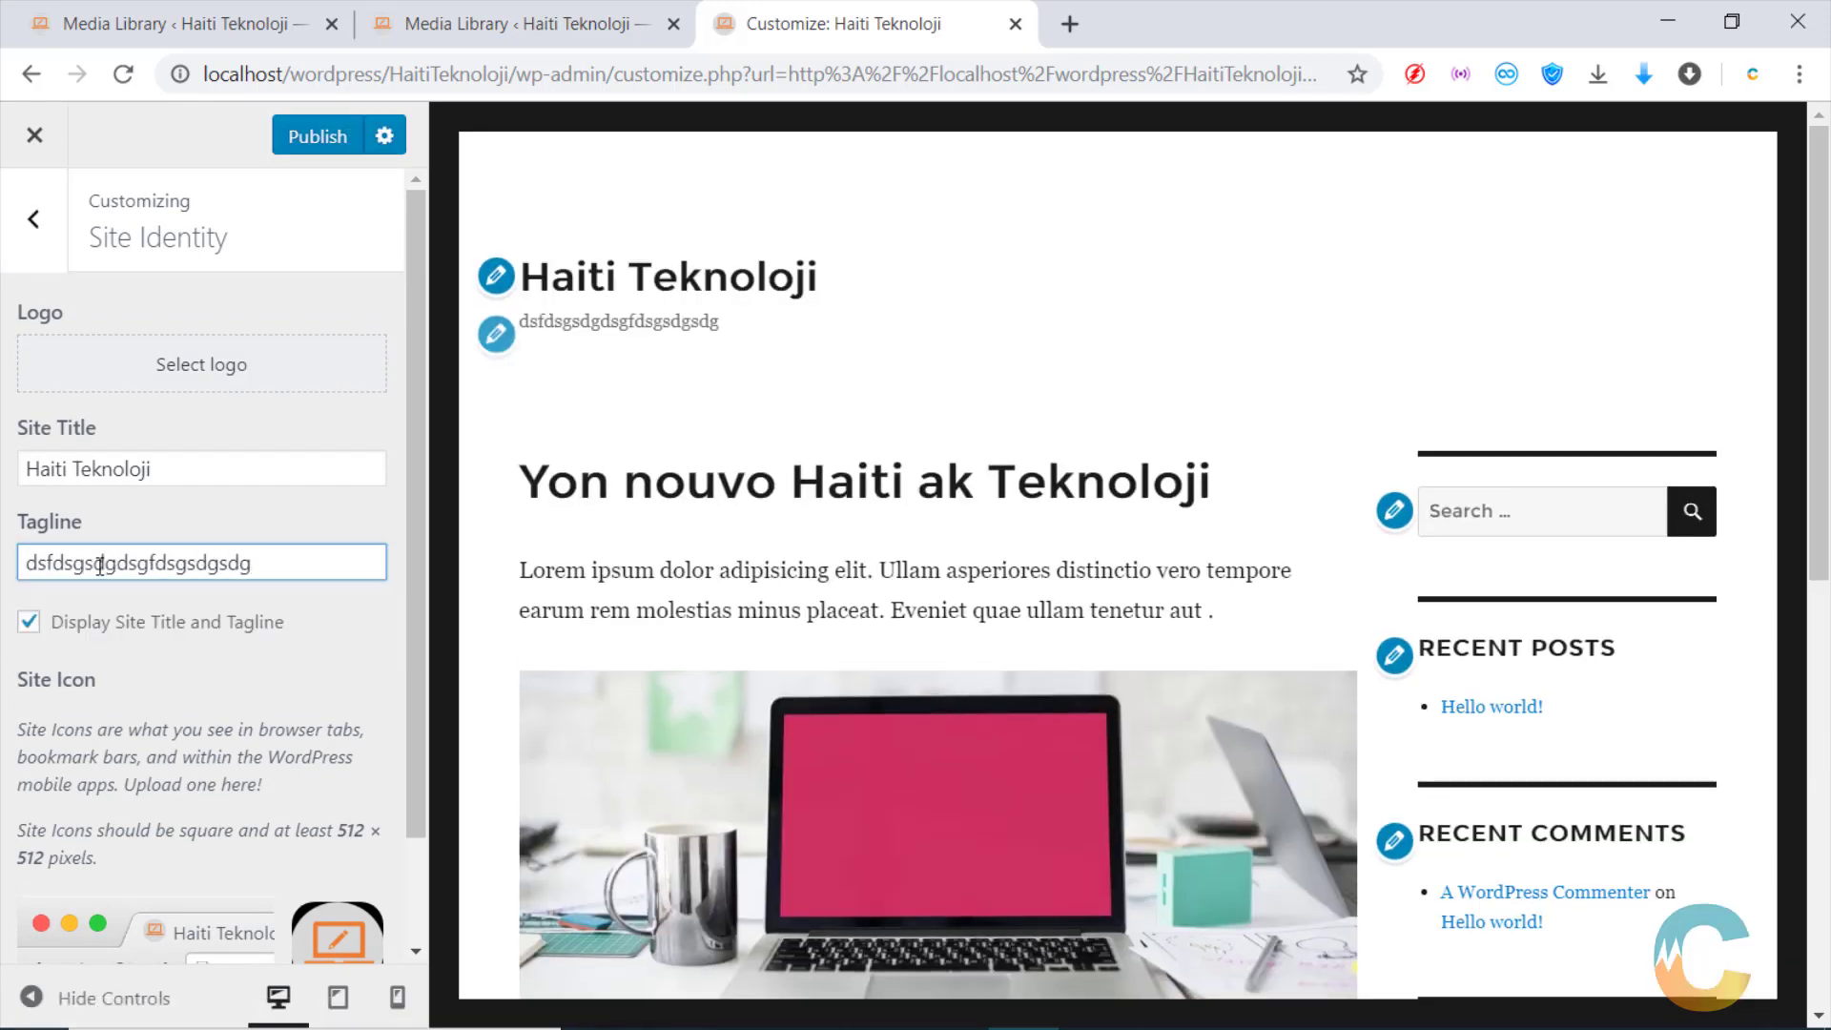
Clear the sample tagline and turn off the display of the site title and tagline
{"action": "key", "text": "BackSpace"}
{"action": "key", "text": "BackSpace"}
{"action": "key", "text": "BackSpace"}
{"action": "key", "text": "BackSpace"}
{"action": "key", "text": "BackSpace"}
{"action": "key", "text": "BackSpace"}
{"action": "key", "text": "BackSpace"}
{"action": "key", "text": "BackSpace"}
{"action": "key", "text": "BackSpace"}
{"action": "key", "text": "BackSpace"}
{"action": "key", "text": "BackSpace"}
{"action": "key", "text": "BackSpace"}
{"action": "key", "text": "BackSpace"}
{"action": "key", "text": "BackSpace"}
{"action": "key", "text": "BackSpace"}
{"action": "key", "text": "BackSpace"}
{"action": "key", "text": "BackSpace"}
{"action": "key", "text": "BackSpace"}
{"action": "key", "text": "BackSpace"}
{"action": "key", "text": "BackSpace"}
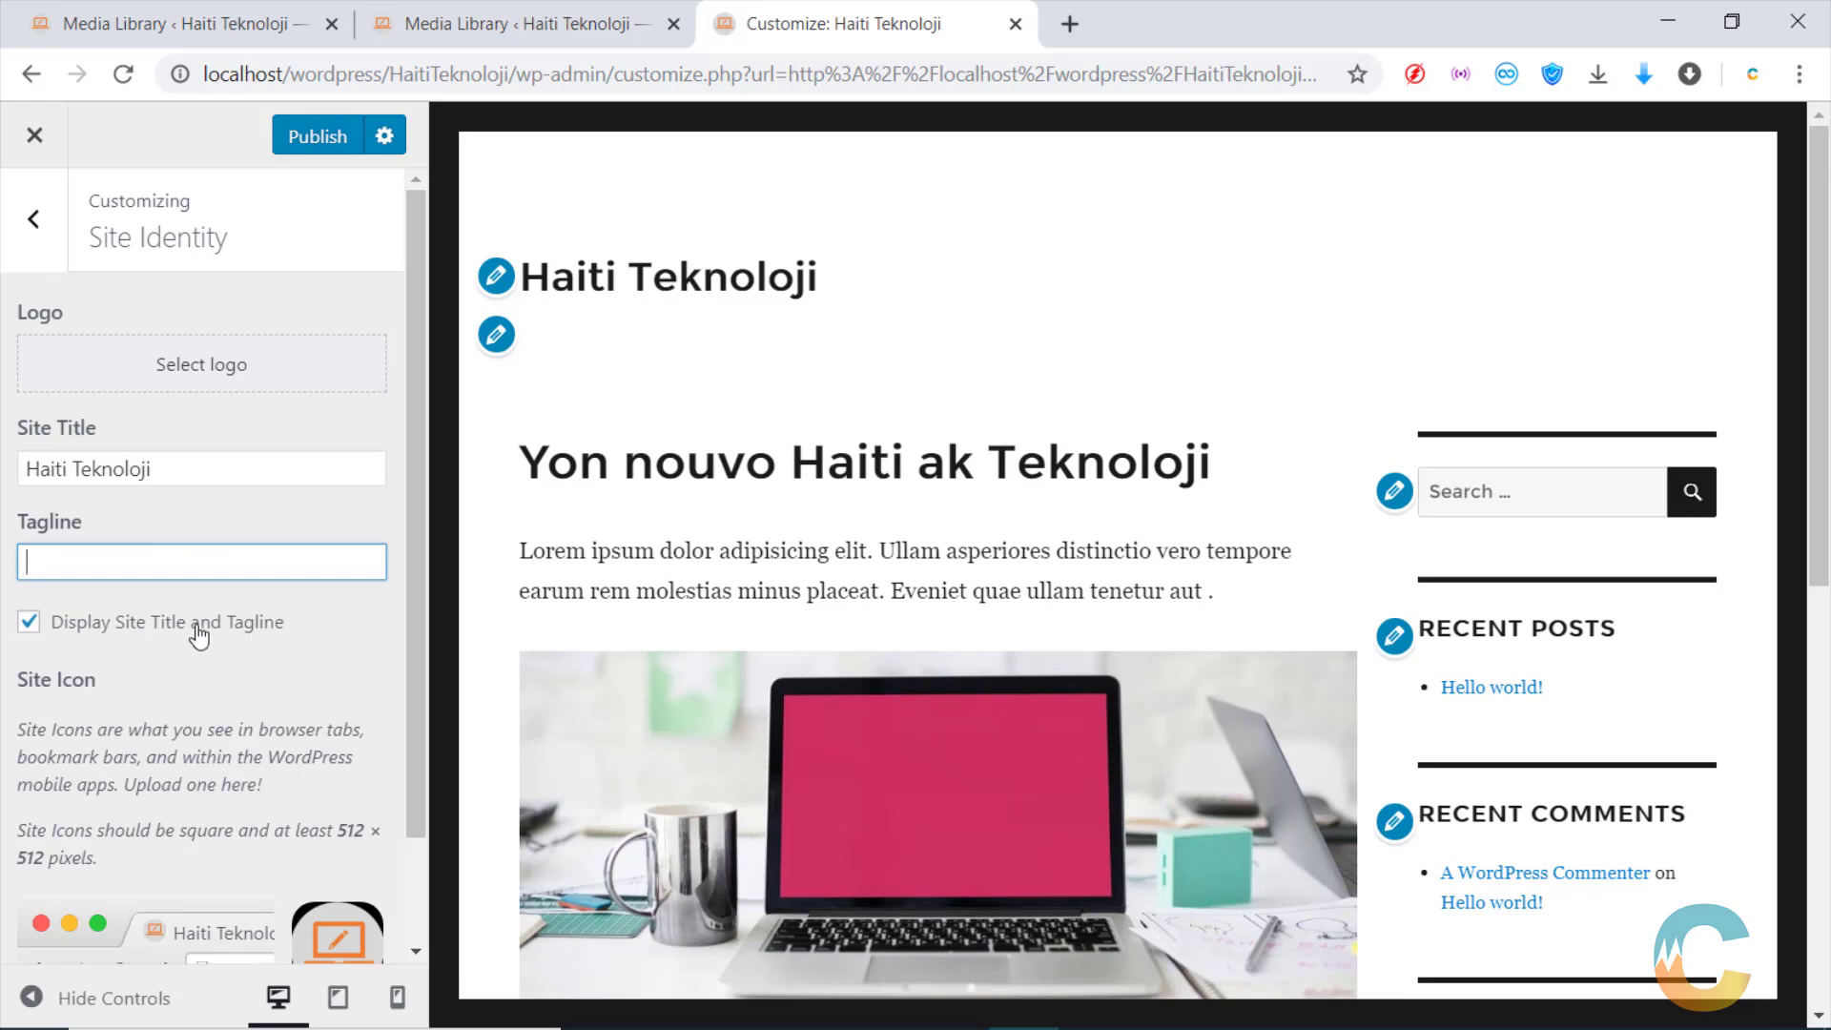
{"action": "left_click", "coordinate": [23, 626]}
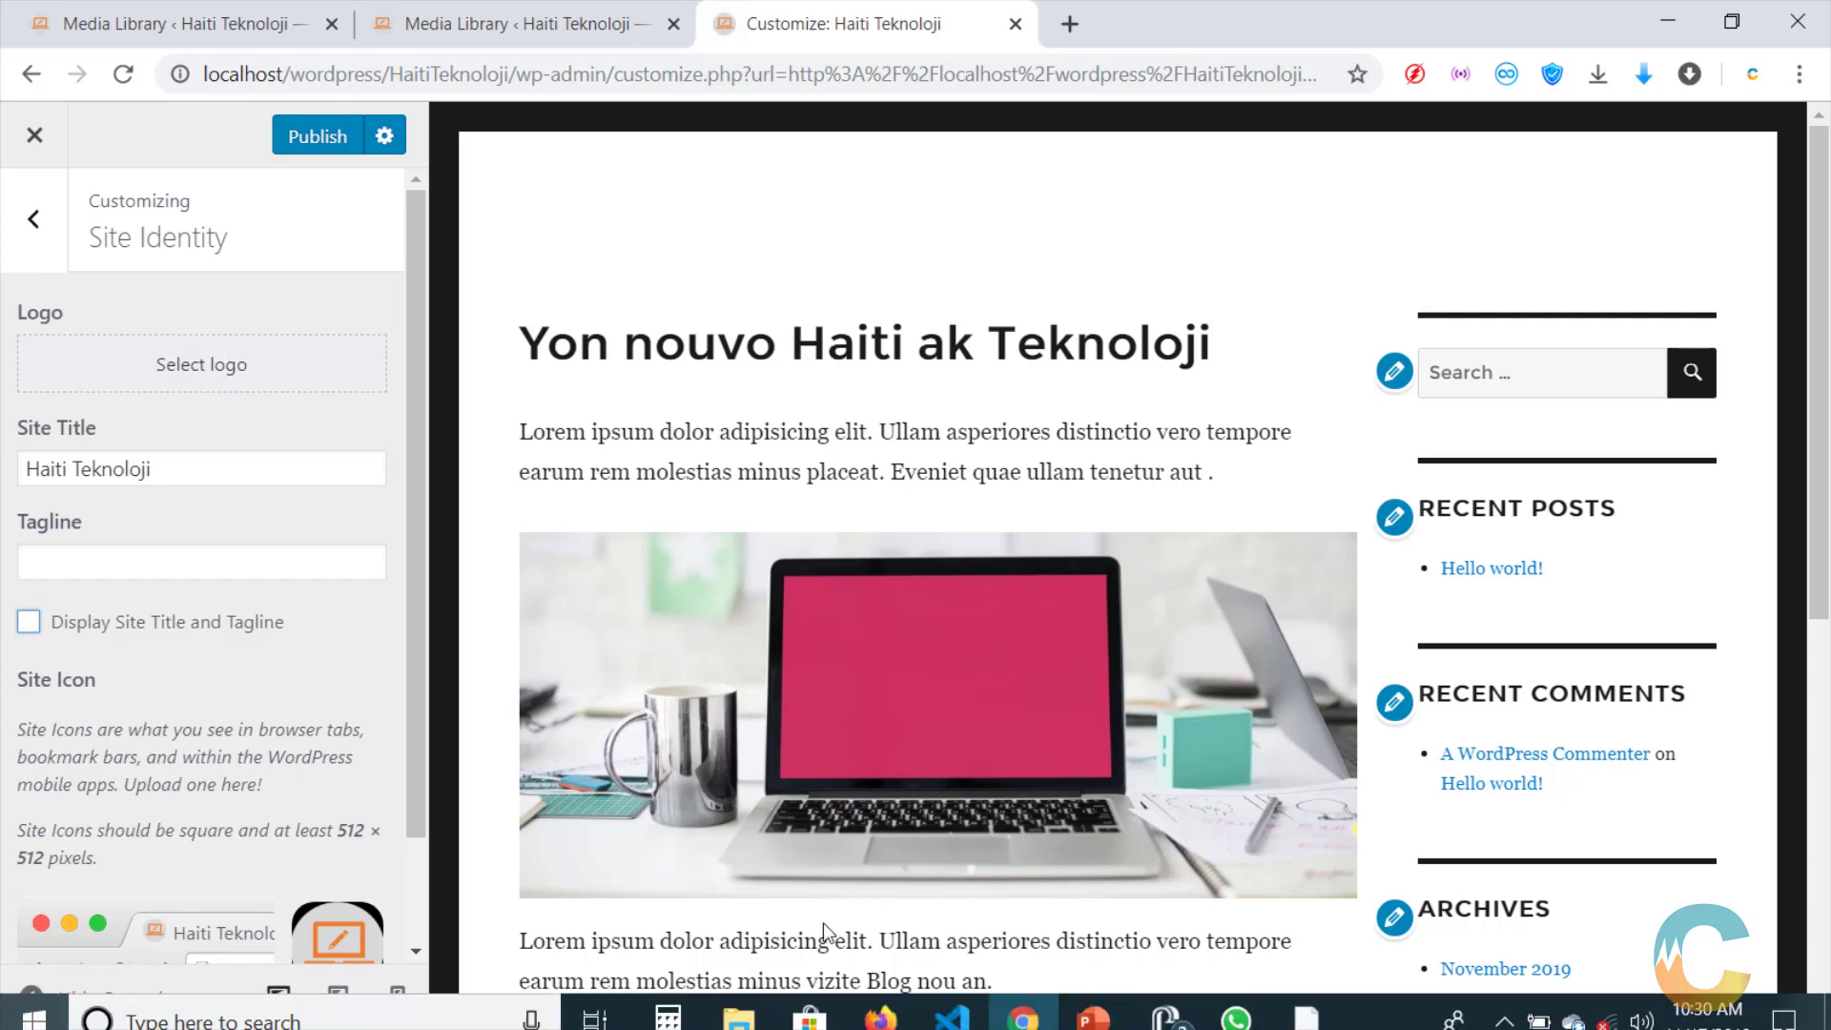
Check the reference site's logo in Firefox, and back in Chrome choose laptop-edit.png from the media library as the site logo
{"action": "left_click", "coordinate": [879, 1018]}
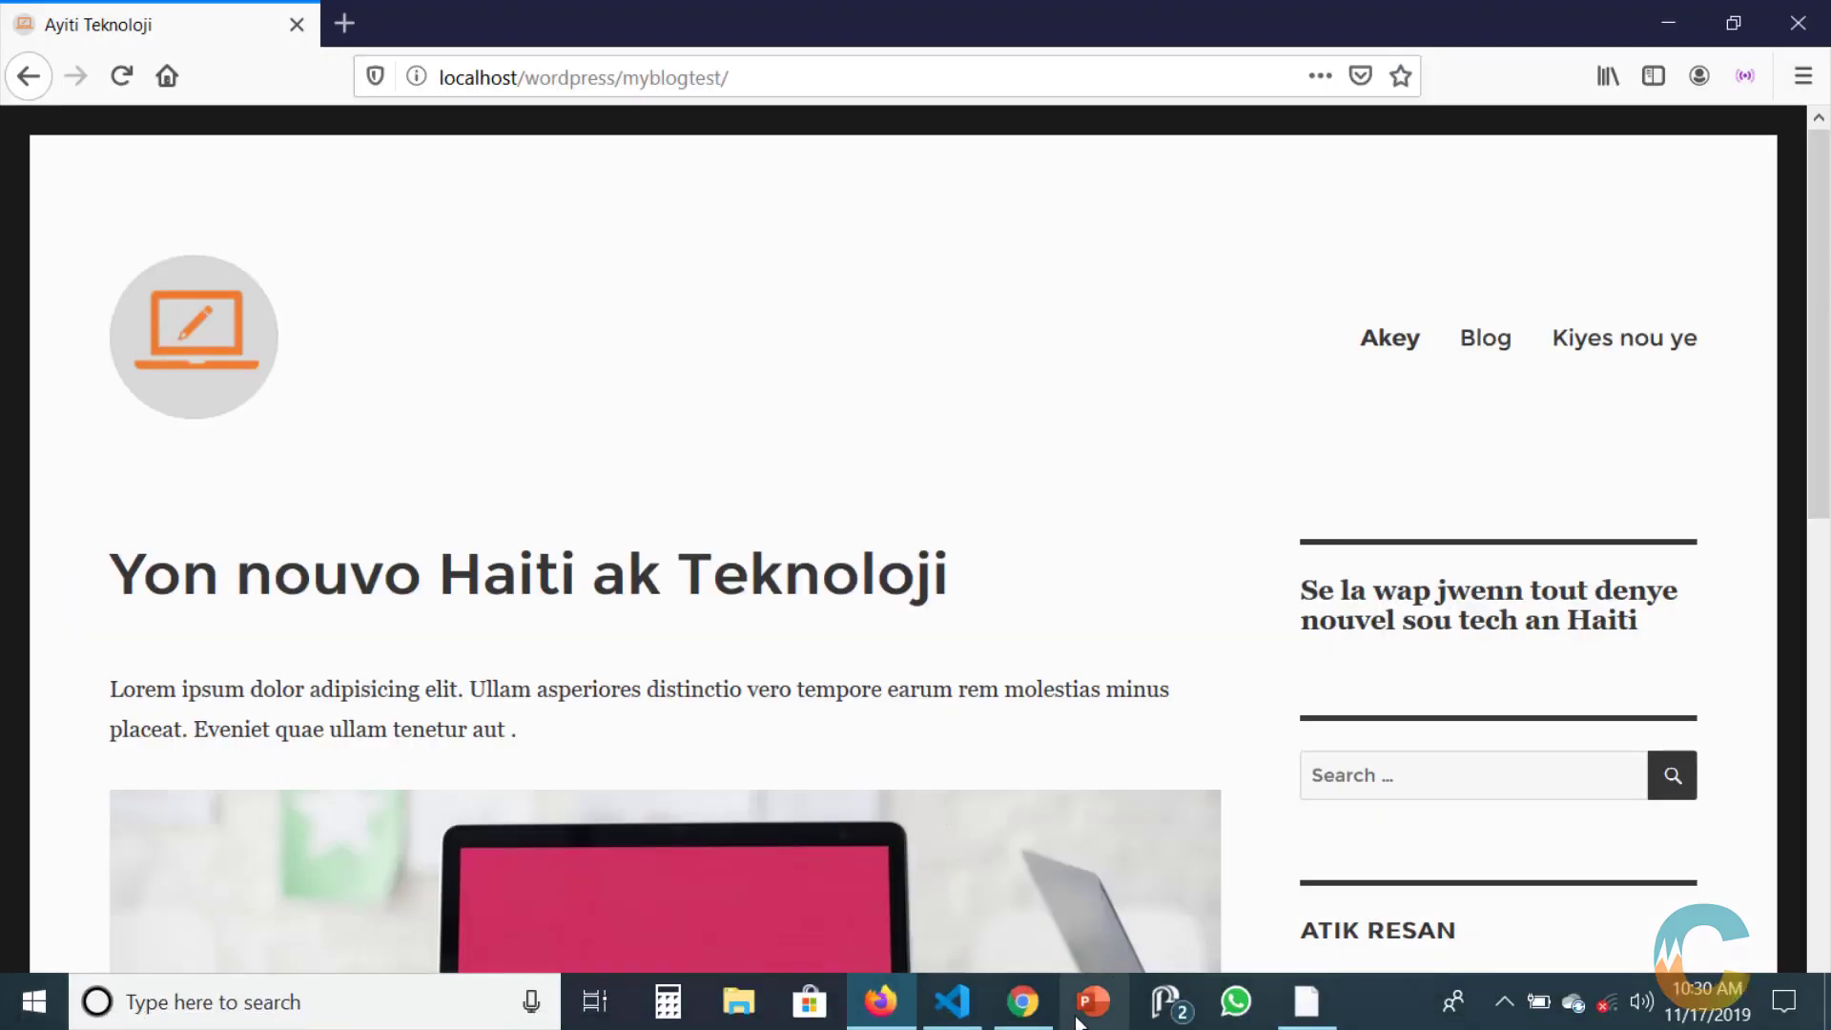
{"action": "left_click", "coordinate": [1023, 1001]}
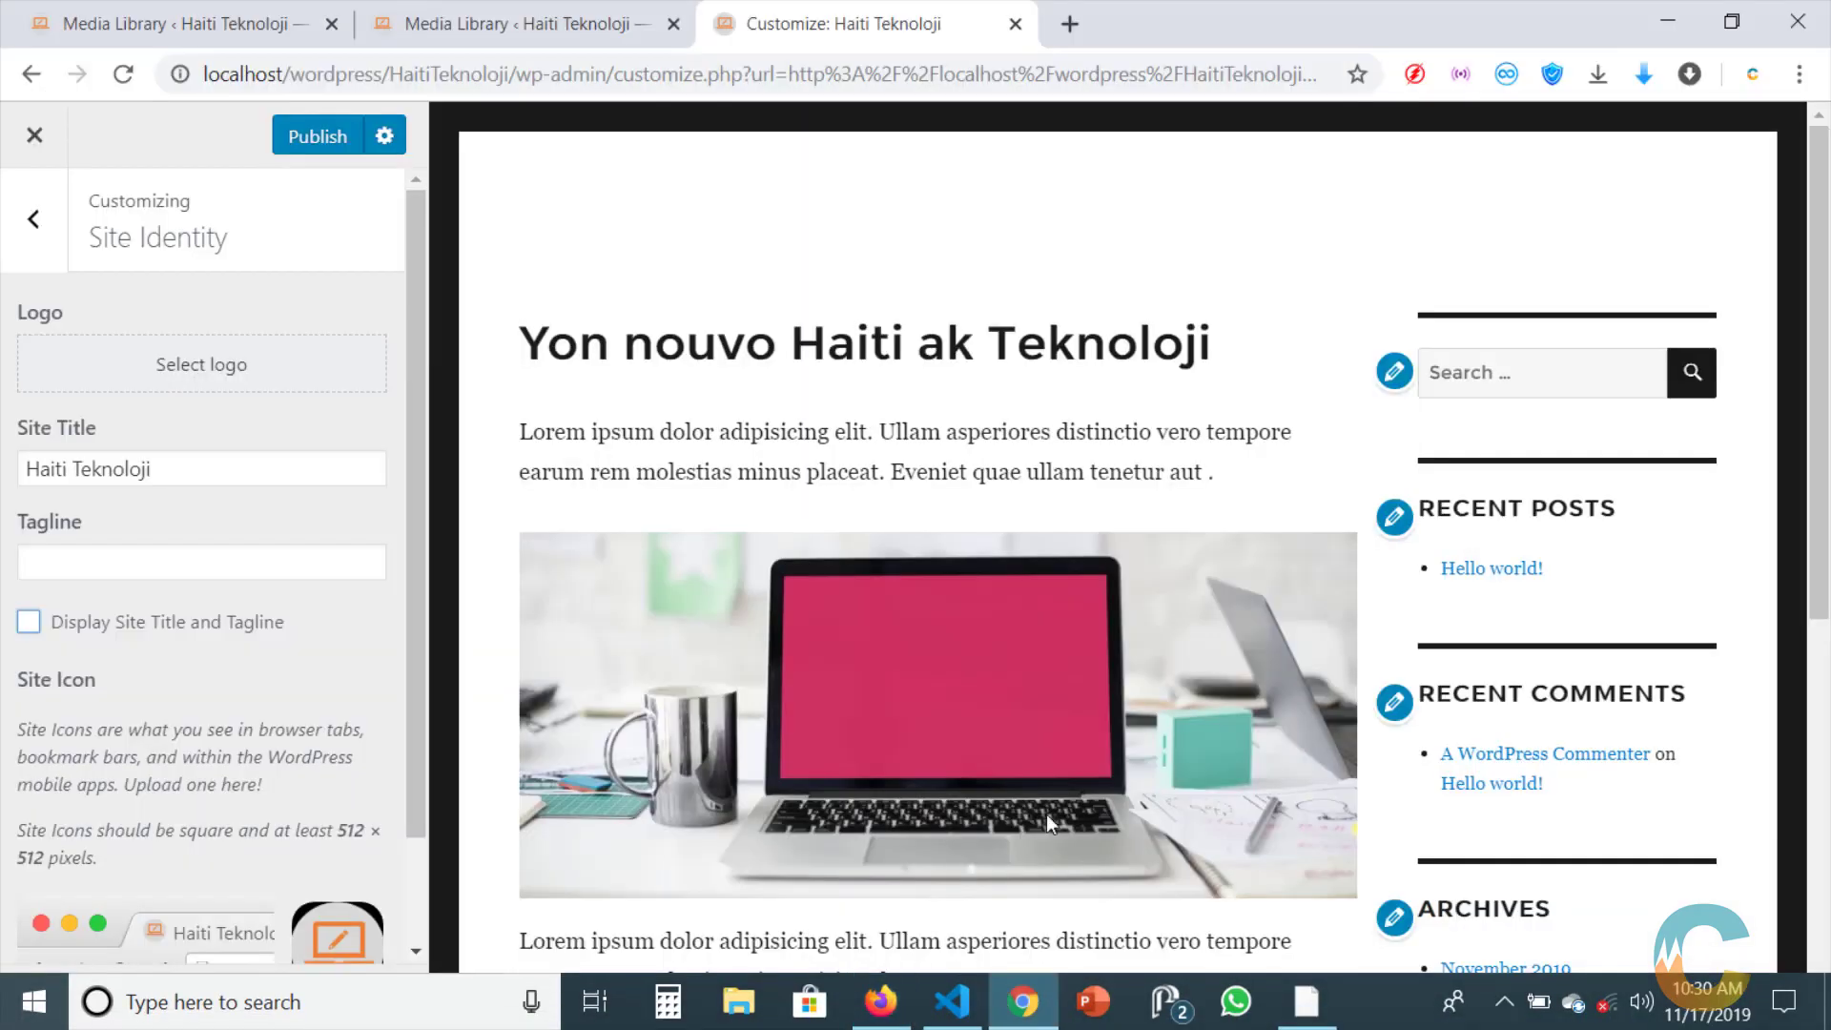
{"action": "left_click", "coordinate": [226, 381]}
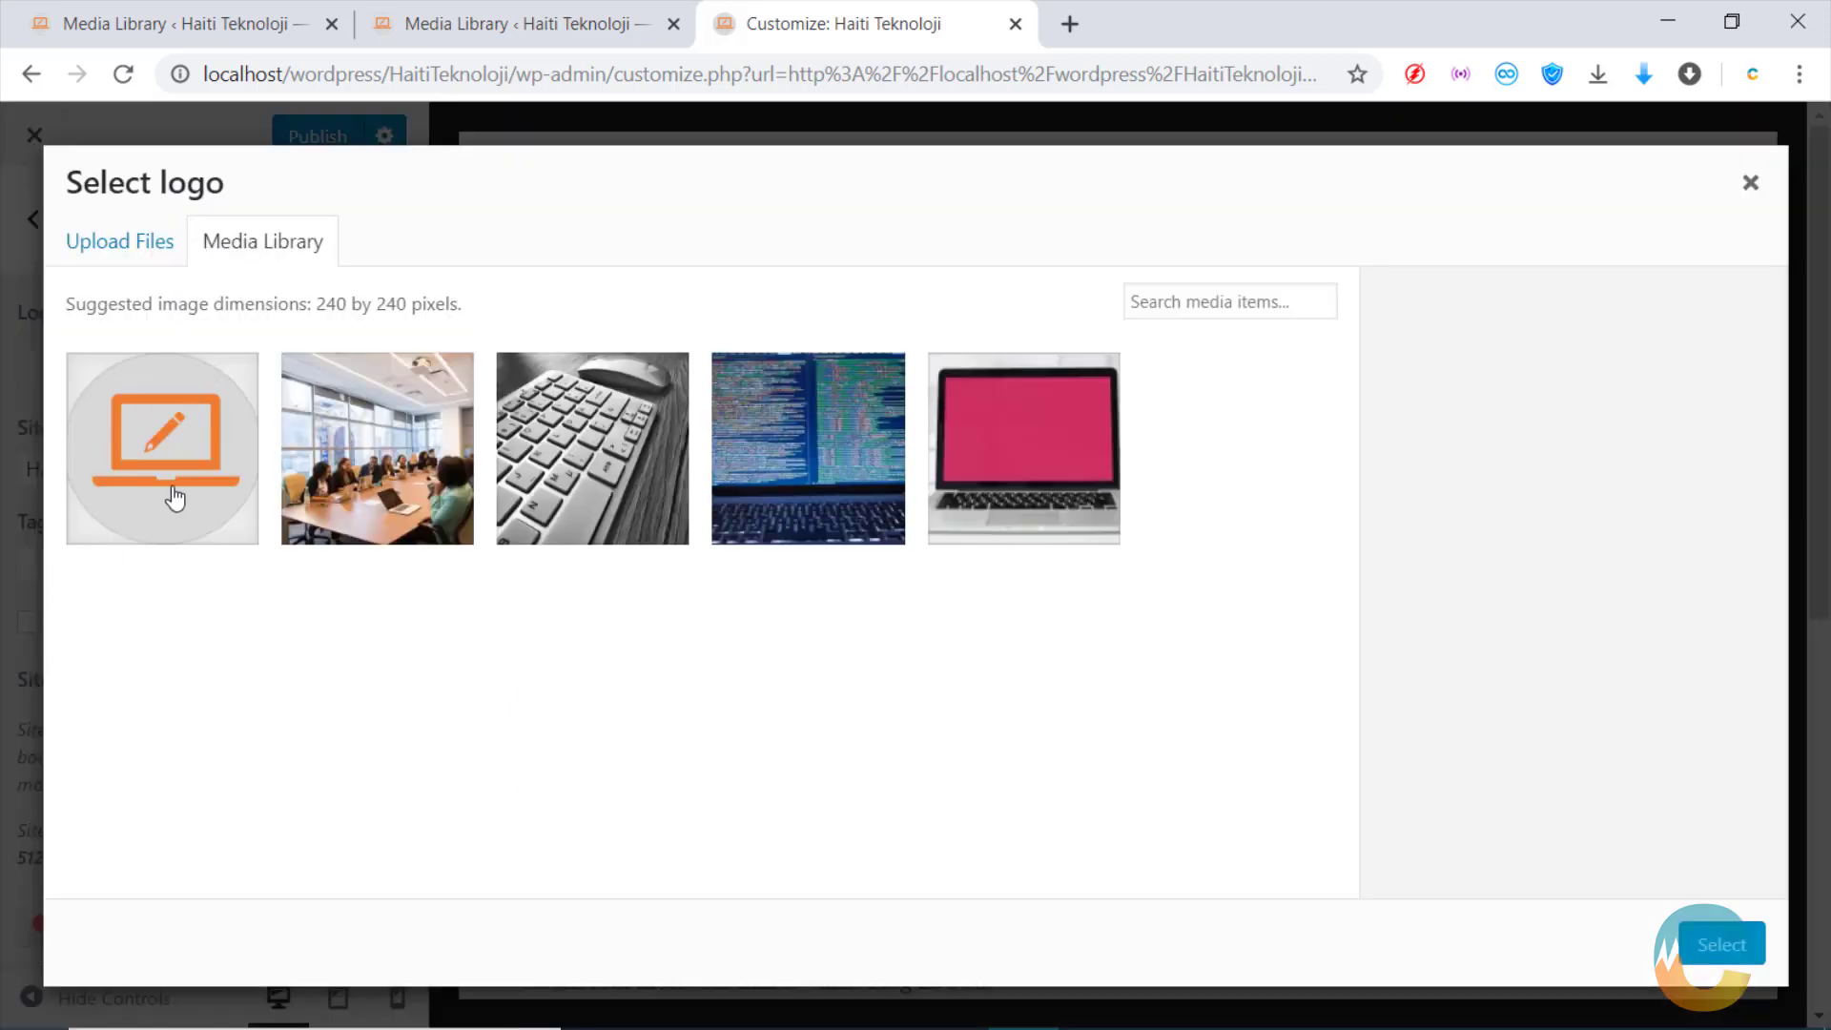
{"action": "left_click", "coordinate": [175, 497]}
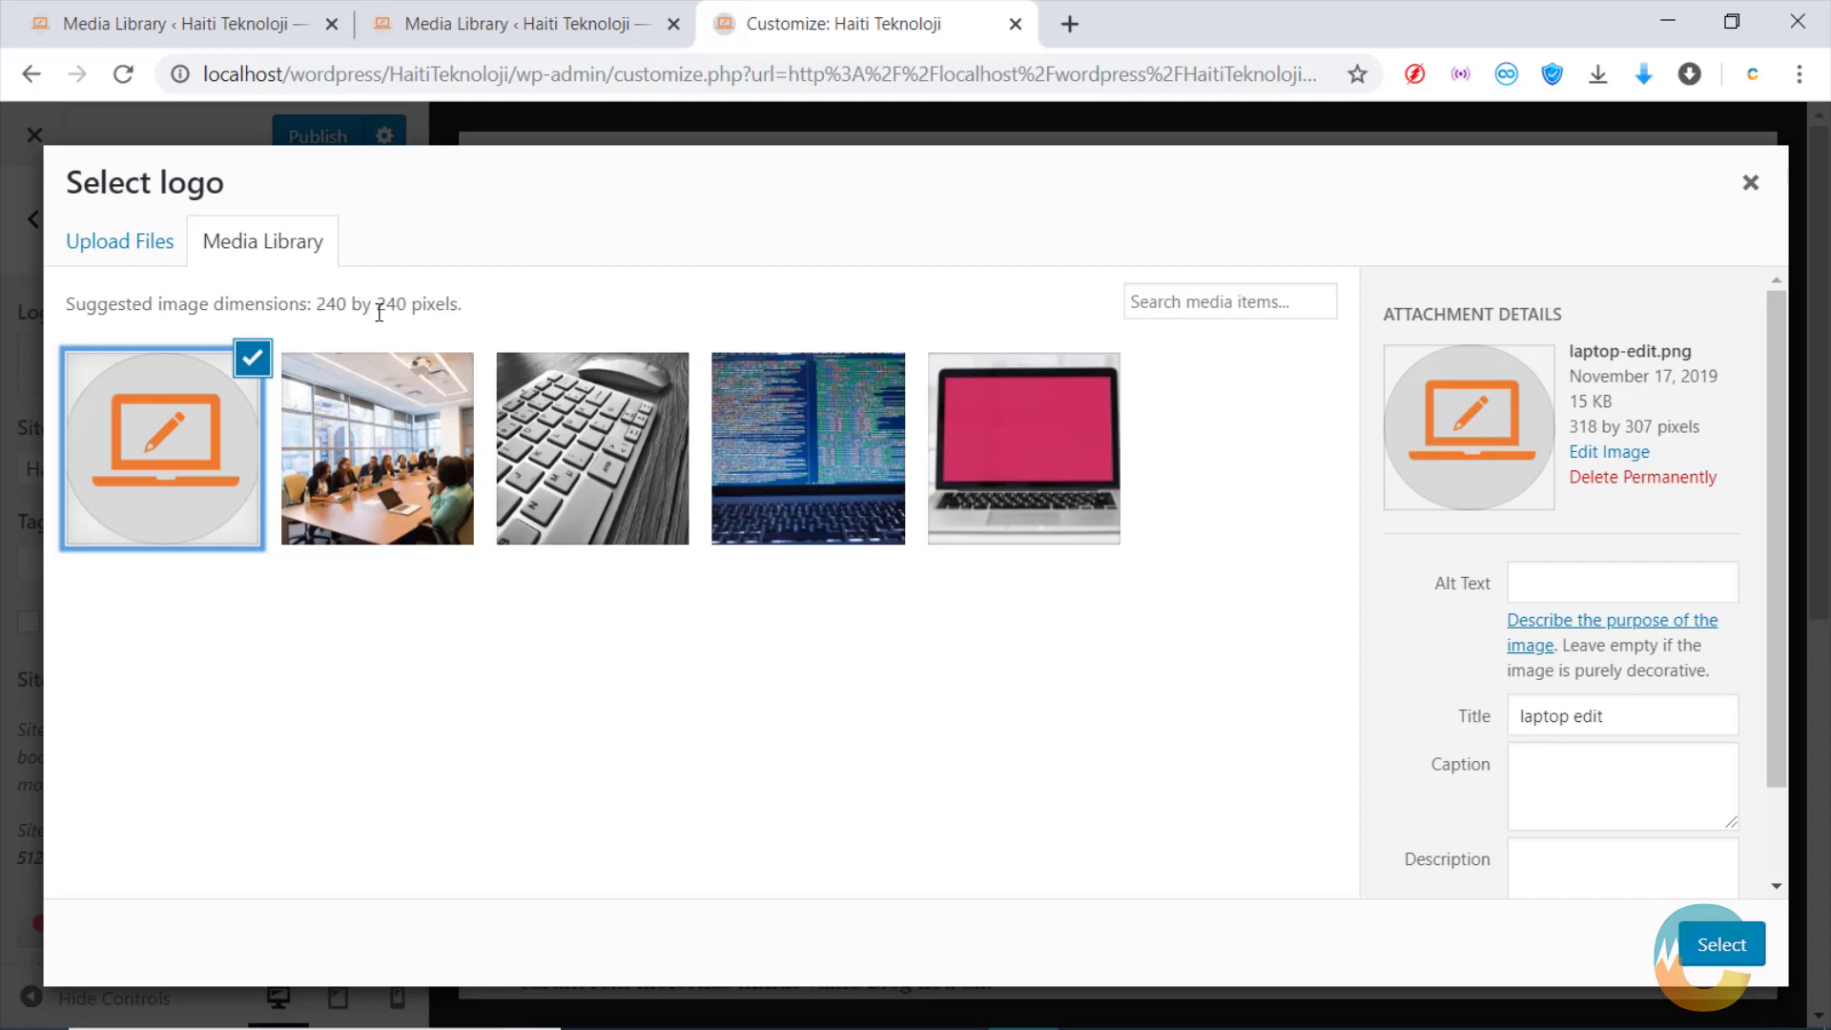
{"action": "left_click", "coordinate": [1731, 944]}
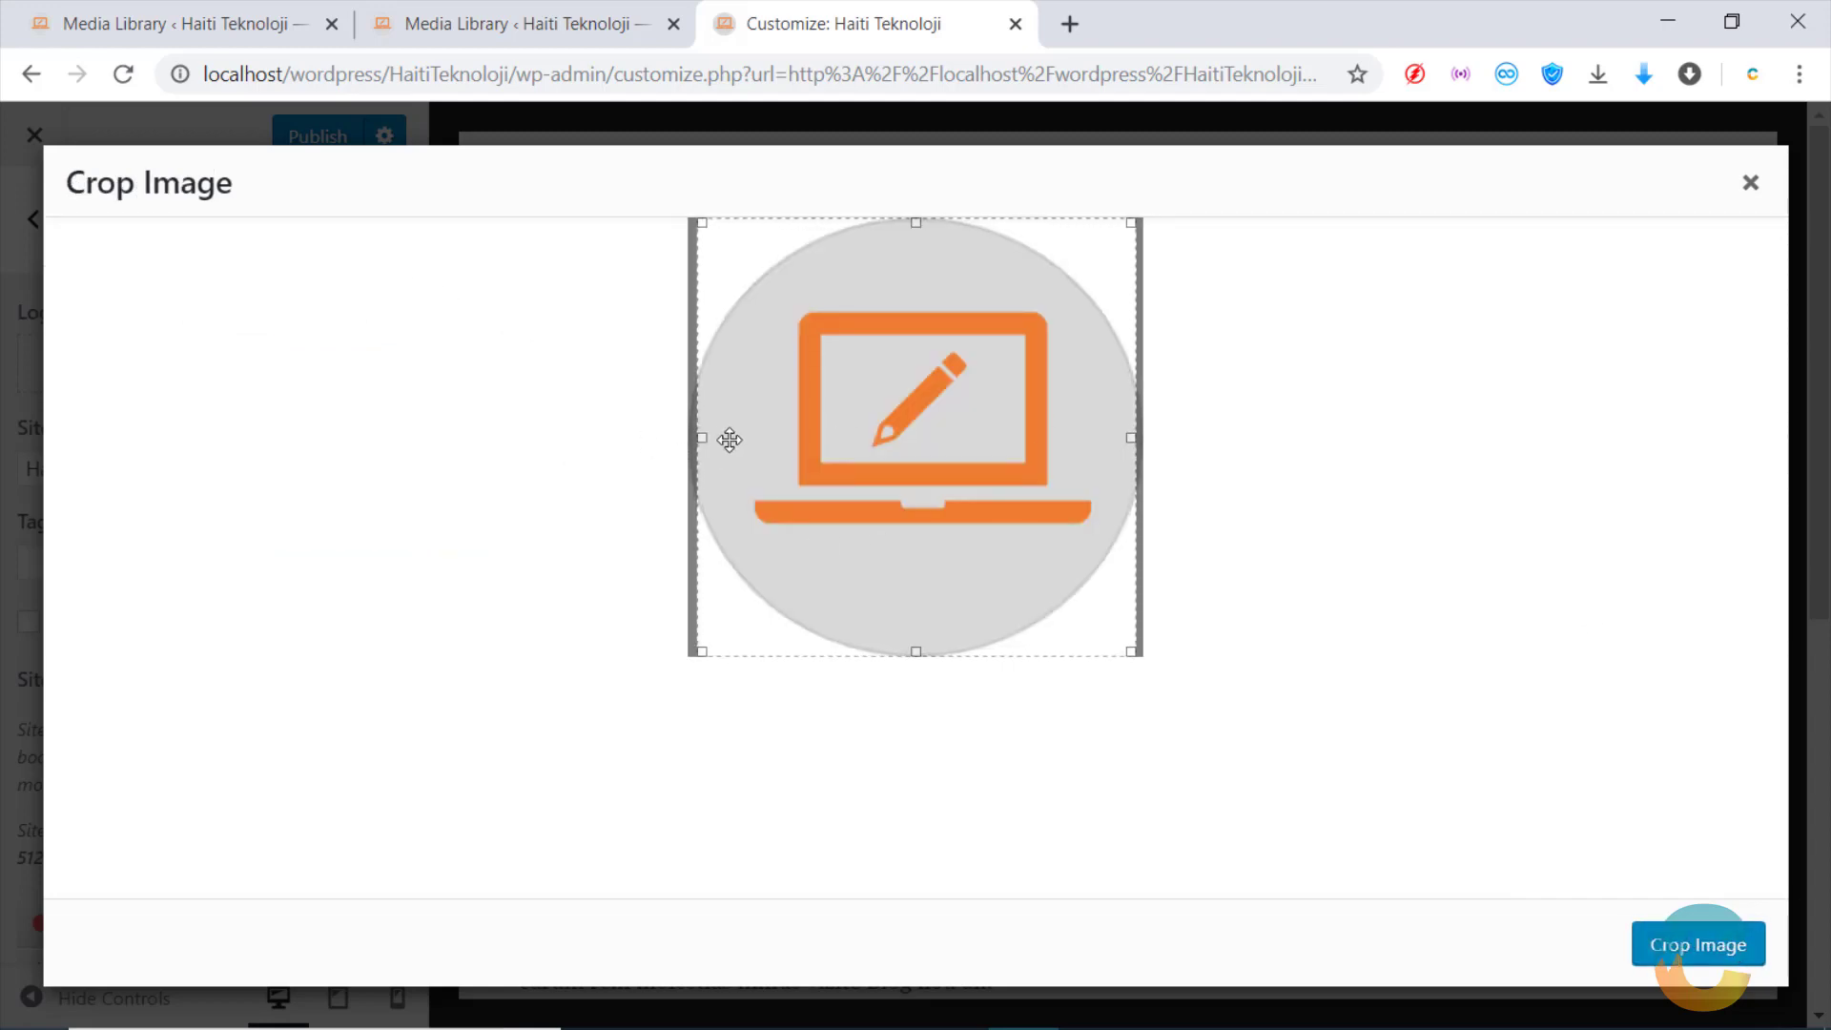
Extend the logo's crop area to the full width of the image and apply the crop
{"action": "left_click_drag", "start_coordinate": [701, 438], "coordinate": [693, 437]}
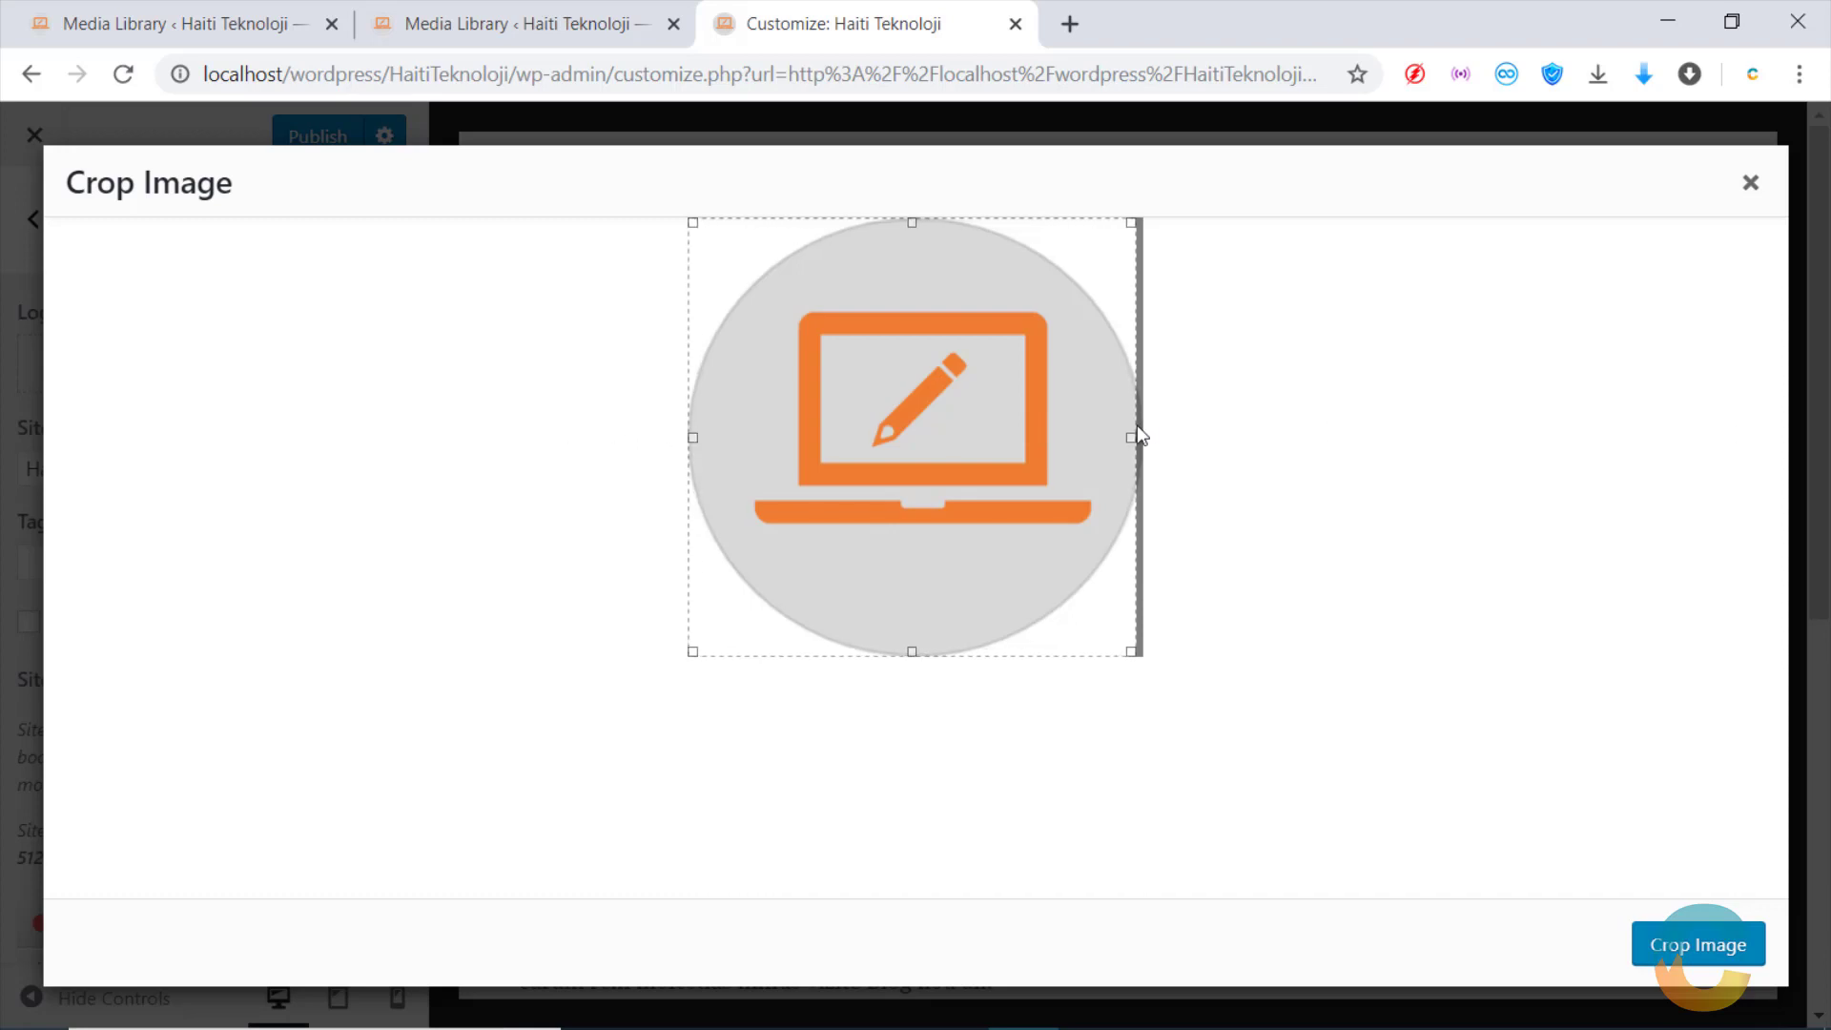
{"action": "left_click_drag", "start_coordinate": [1131, 438], "coordinate": [1139, 438]}
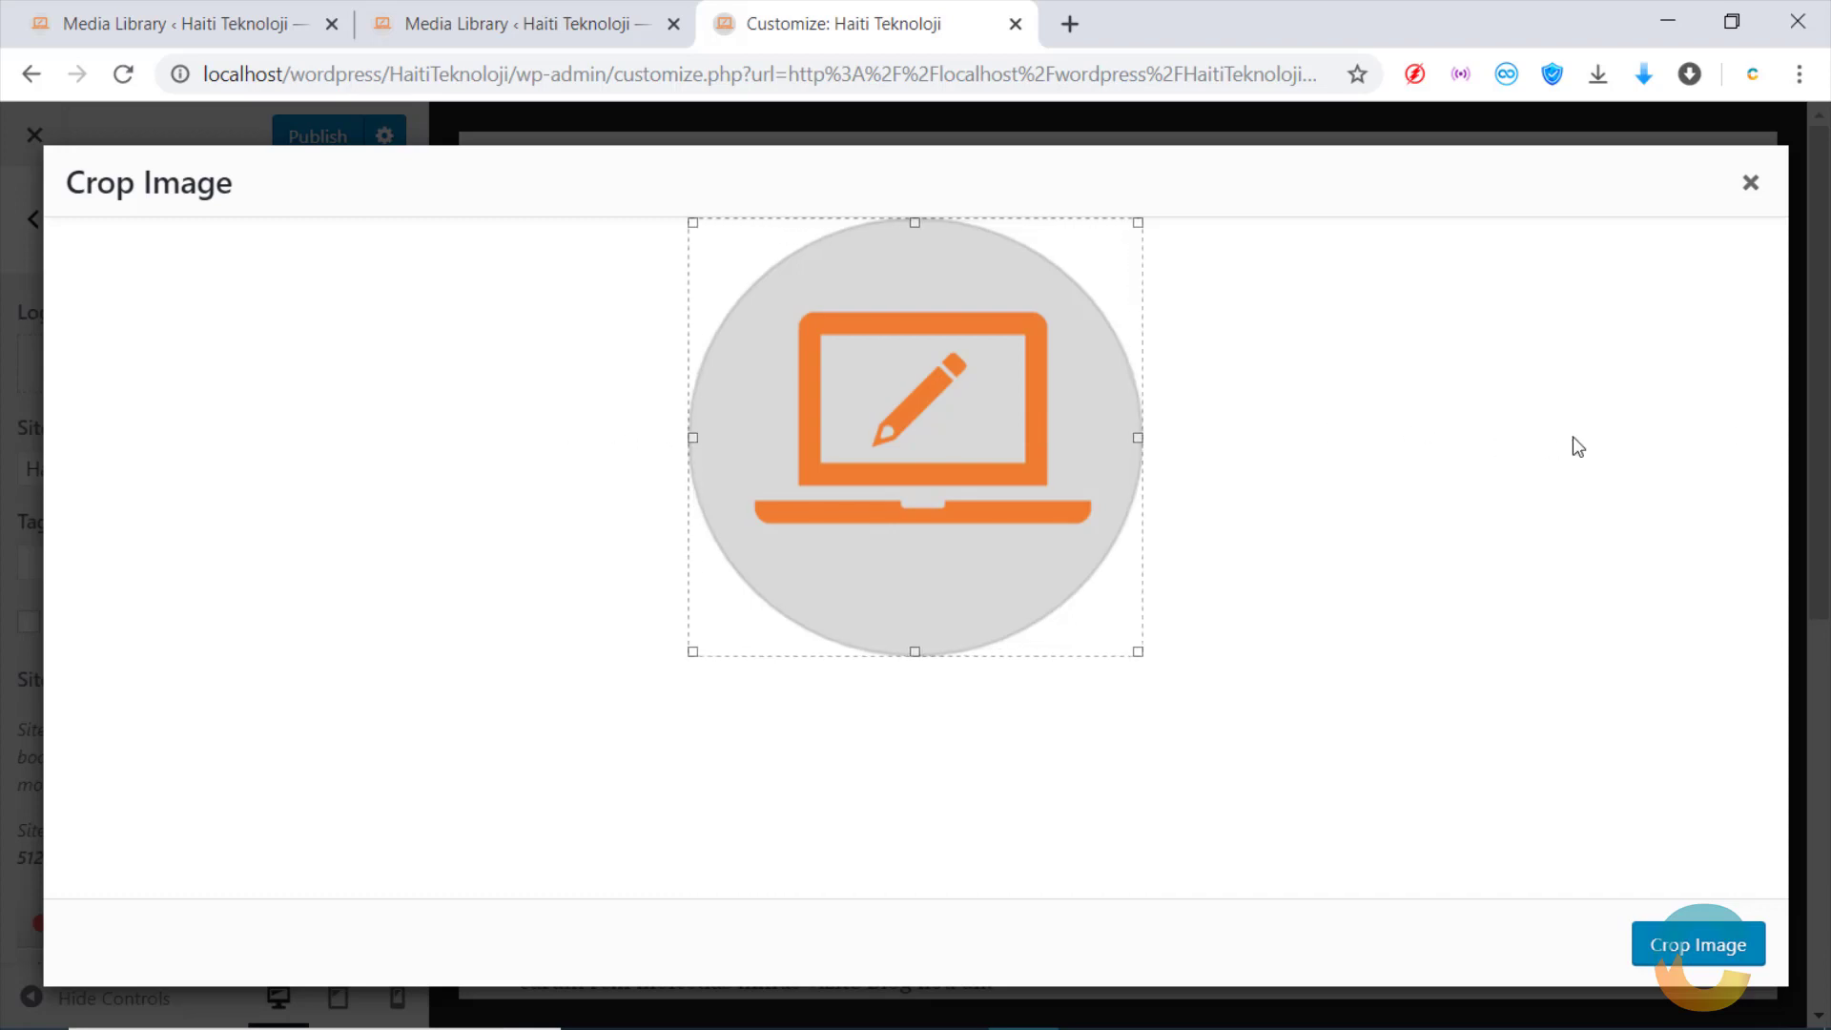
{"action": "left_click", "coordinate": [1709, 947]}
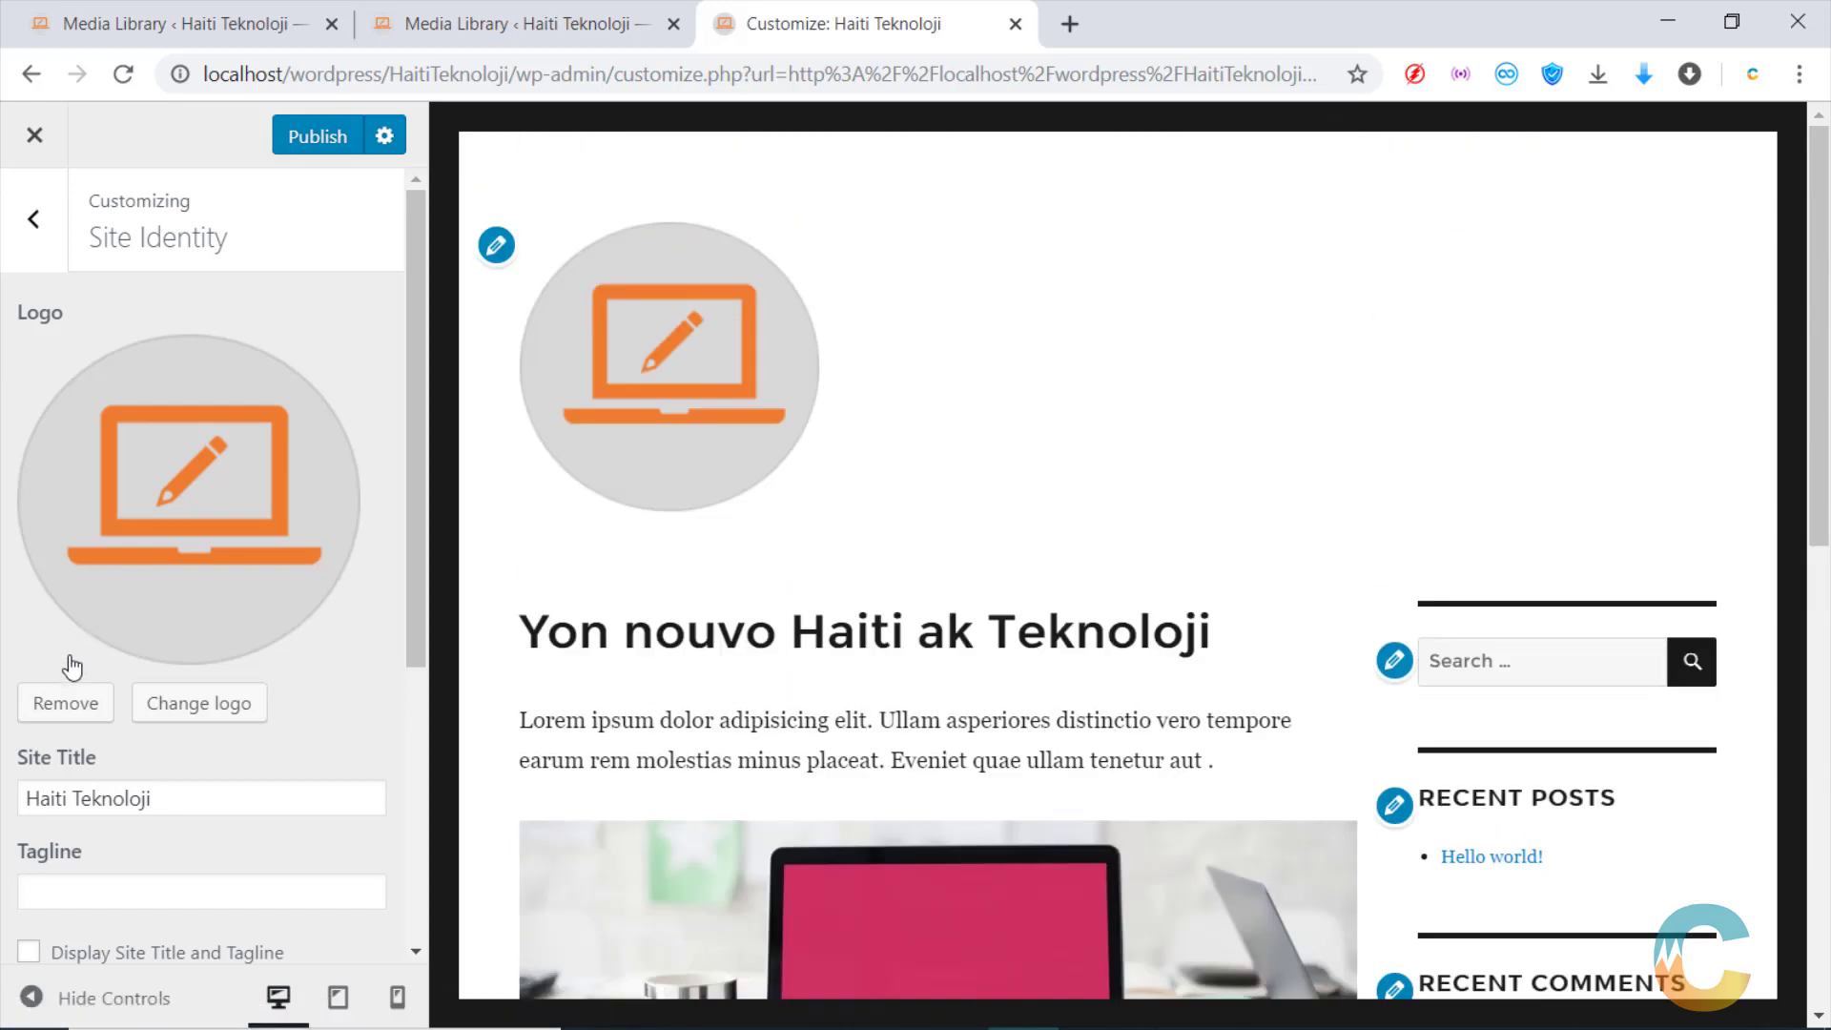
Remove the current site logo and open laptop-edit.png from the media library for image editing
{"action": "left_click", "coordinate": [65, 702]}
{"action": "left_click", "coordinate": [264, 349]}
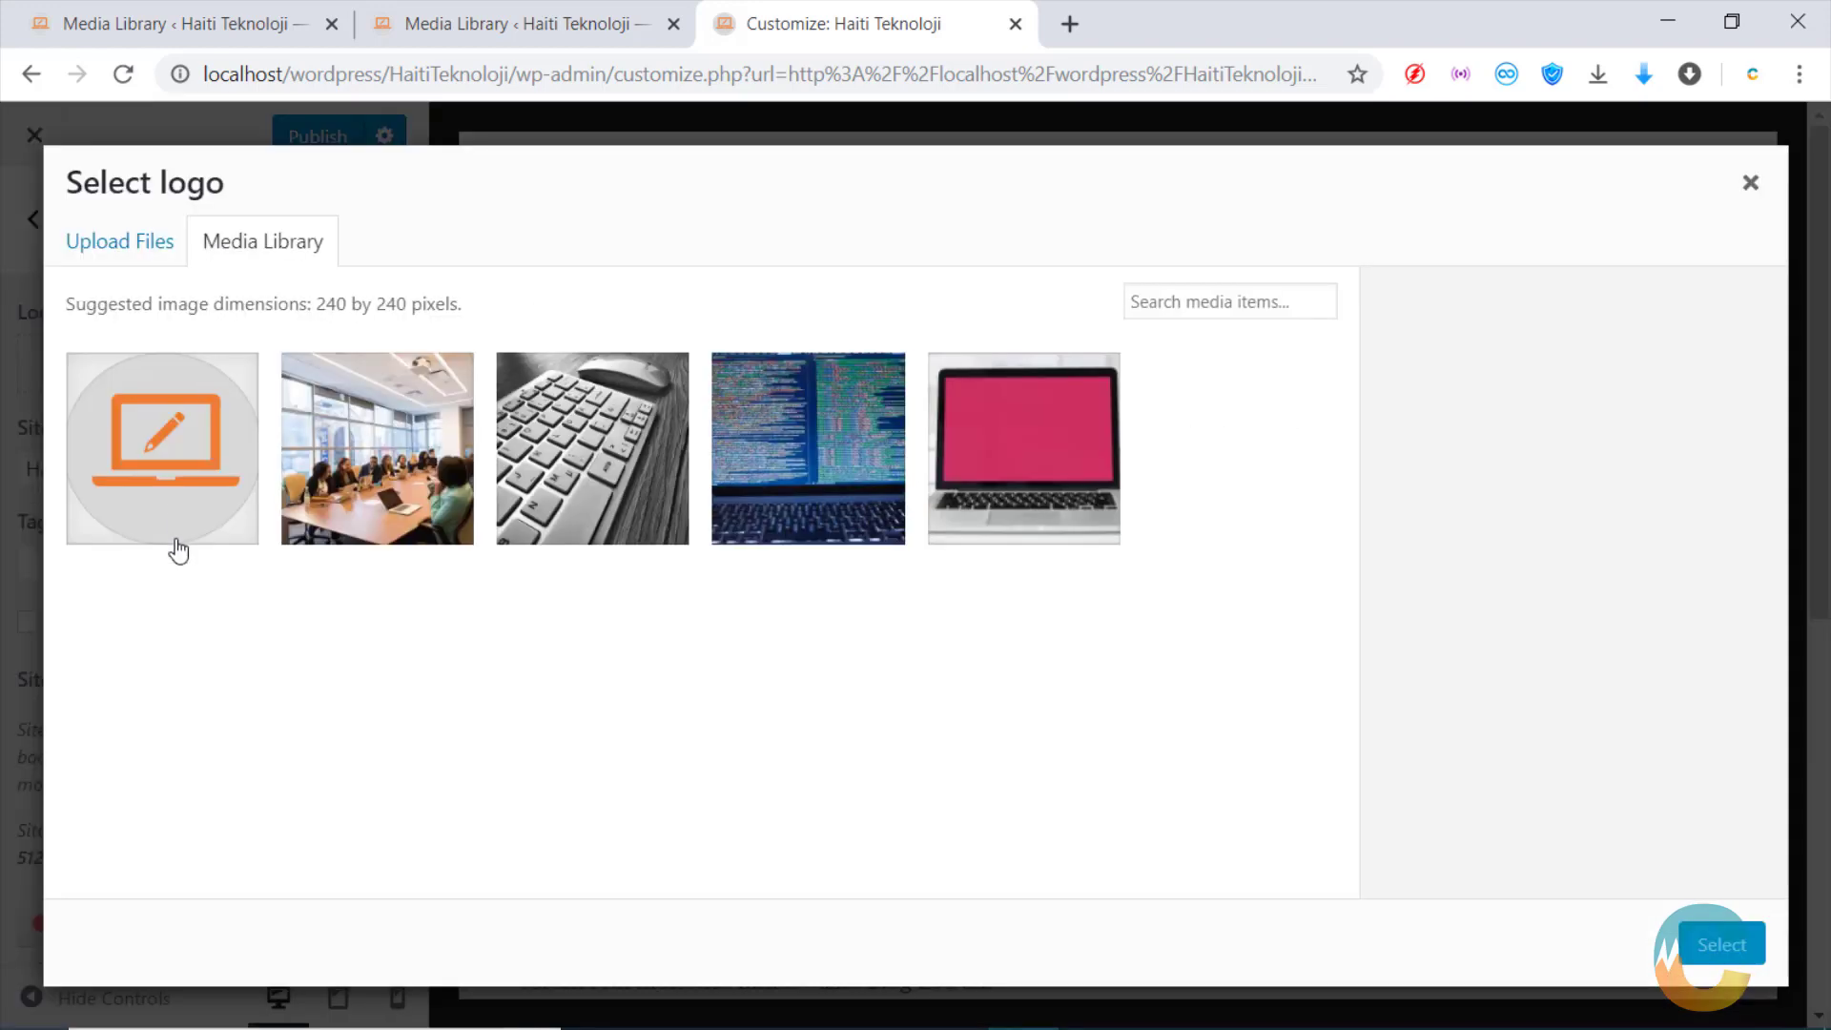
{"action": "left_click", "coordinate": [160, 477]}
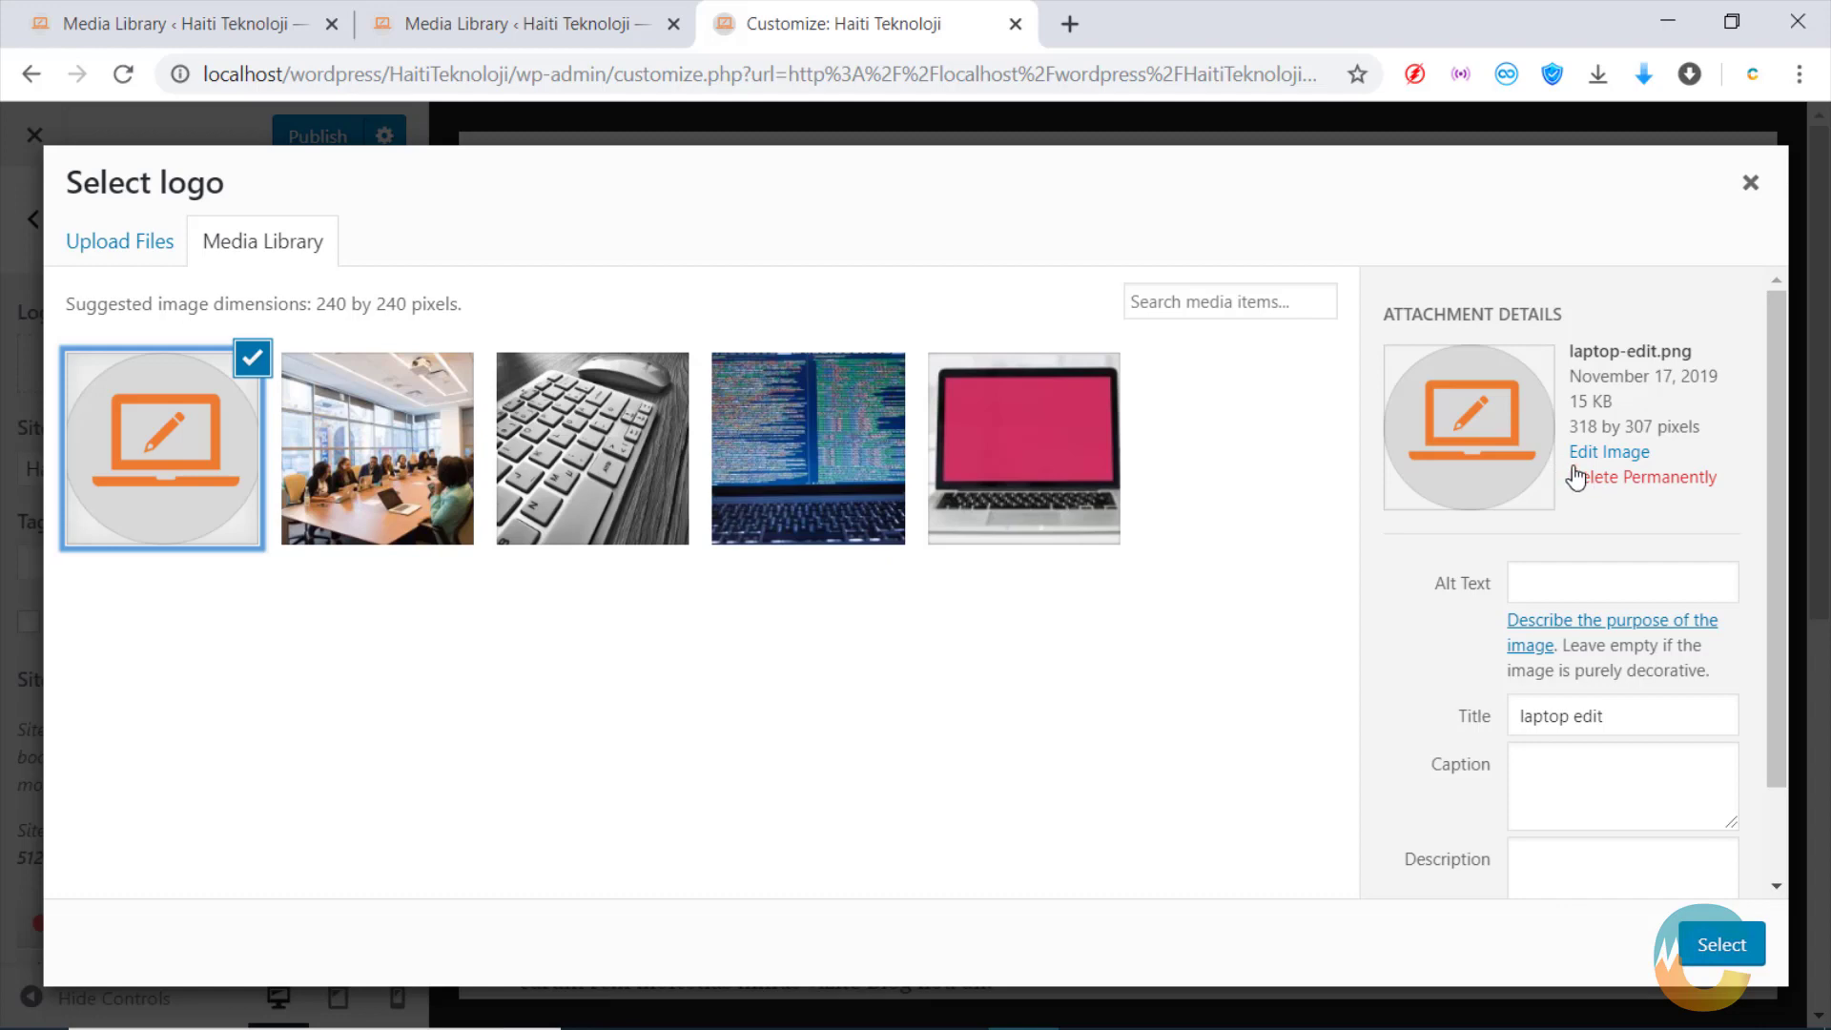
{"action": "left_click", "coordinate": [1607, 456]}
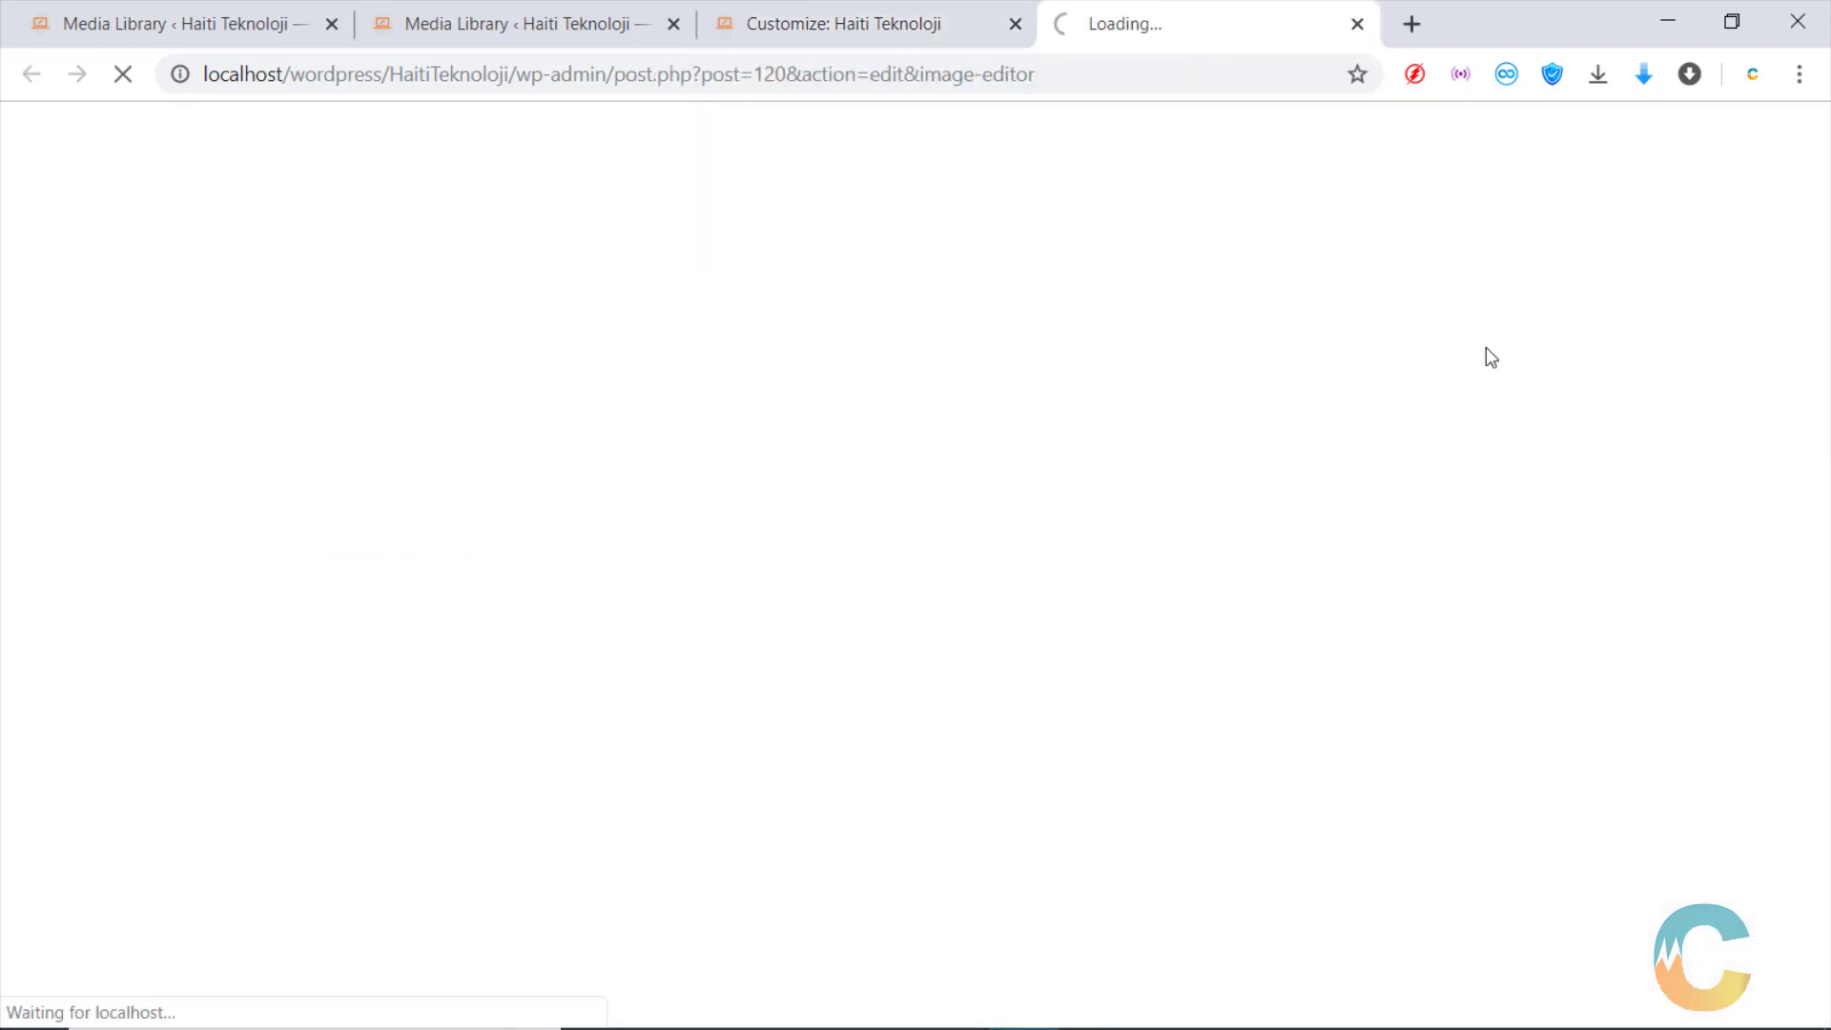
Scale the laptop edit image to 118 × 114 pixels and update the media file
{"action": "scroll", "coordinate": [815, 404], "scroll_direction": "down", "scroll_amount": 3}
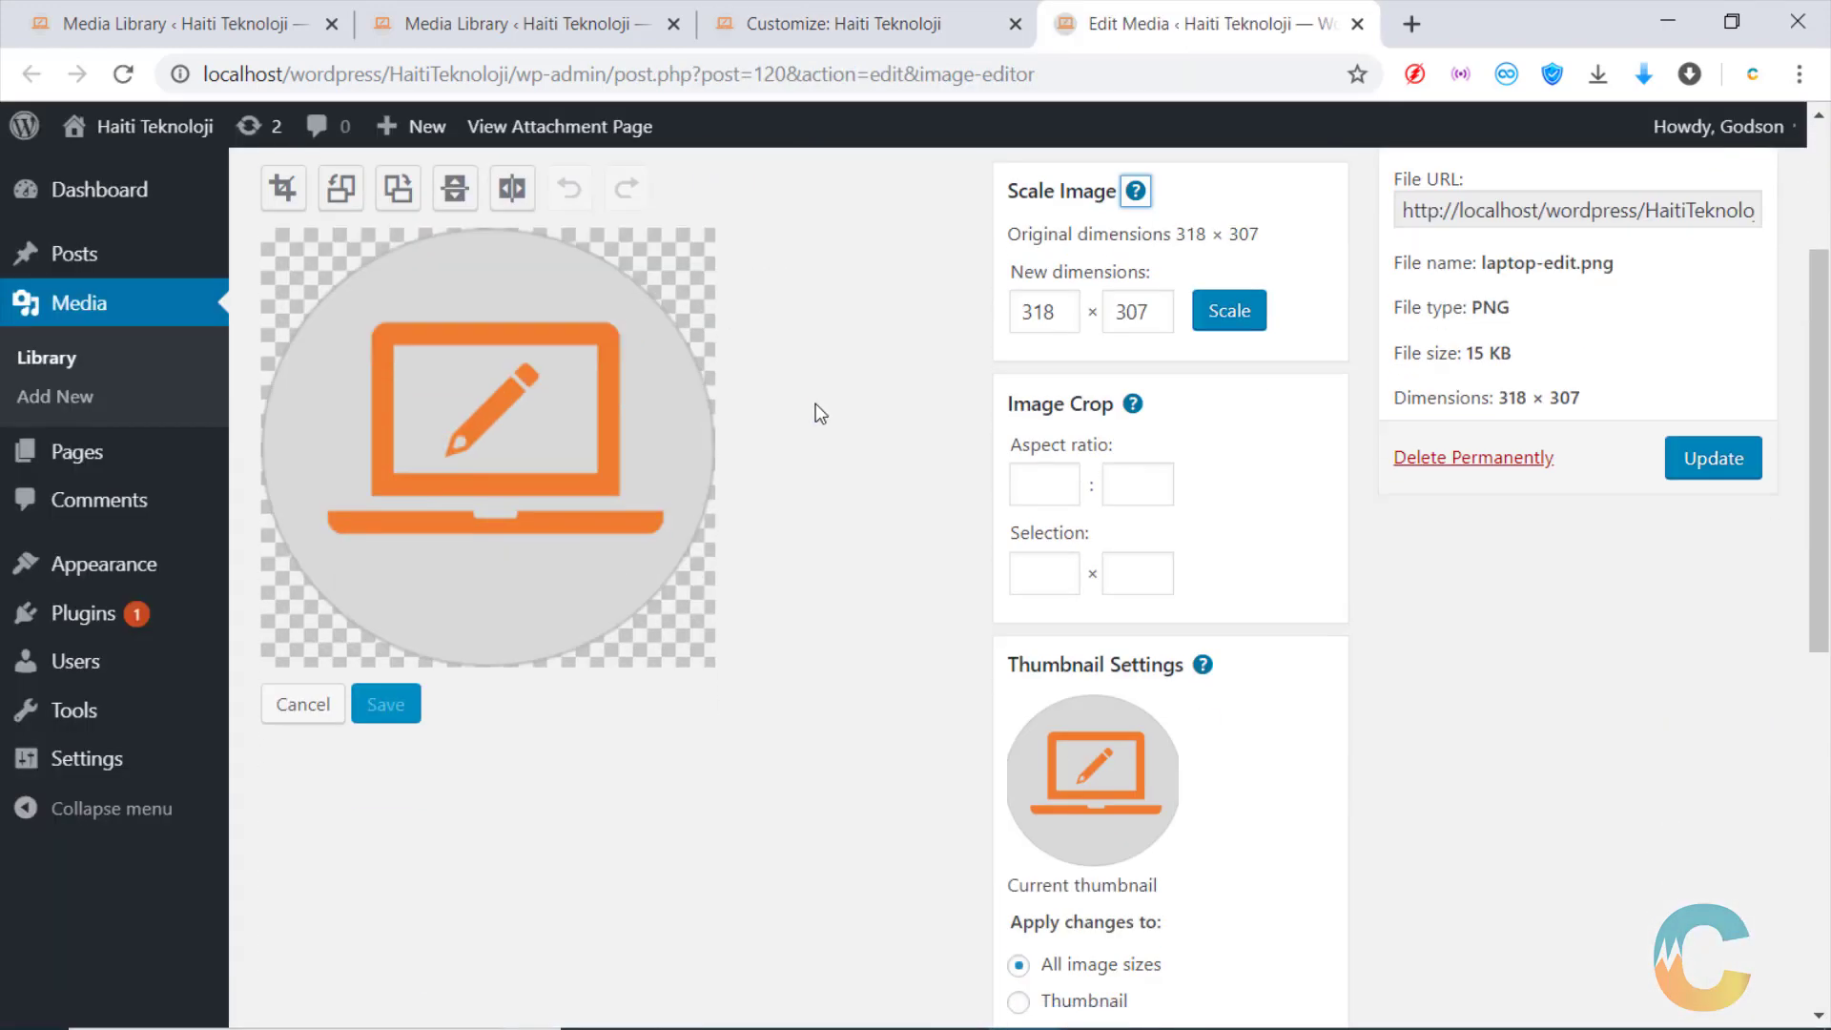
{"action": "scroll", "coordinate": [884, 416], "scroll_direction": "down", "scroll_amount": 2}
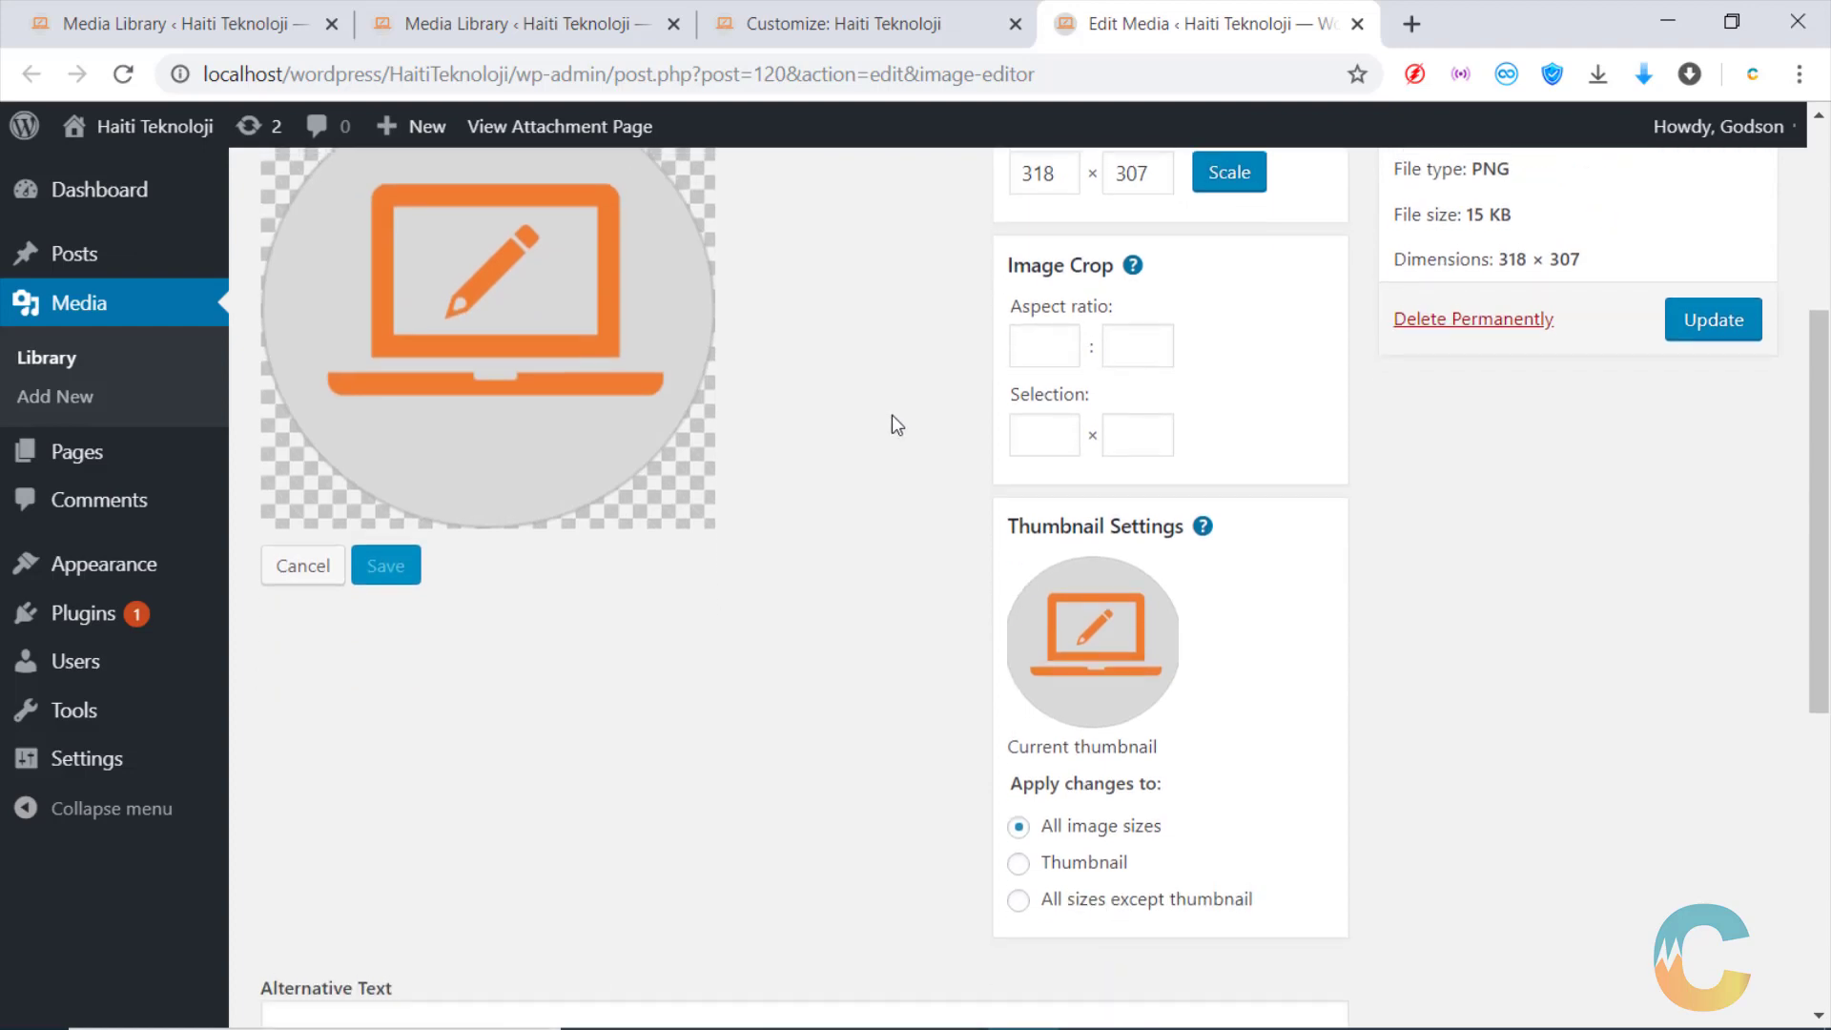
{"action": "scroll", "coordinate": [890, 420], "scroll_direction": "up", "scroll_amount": 5}
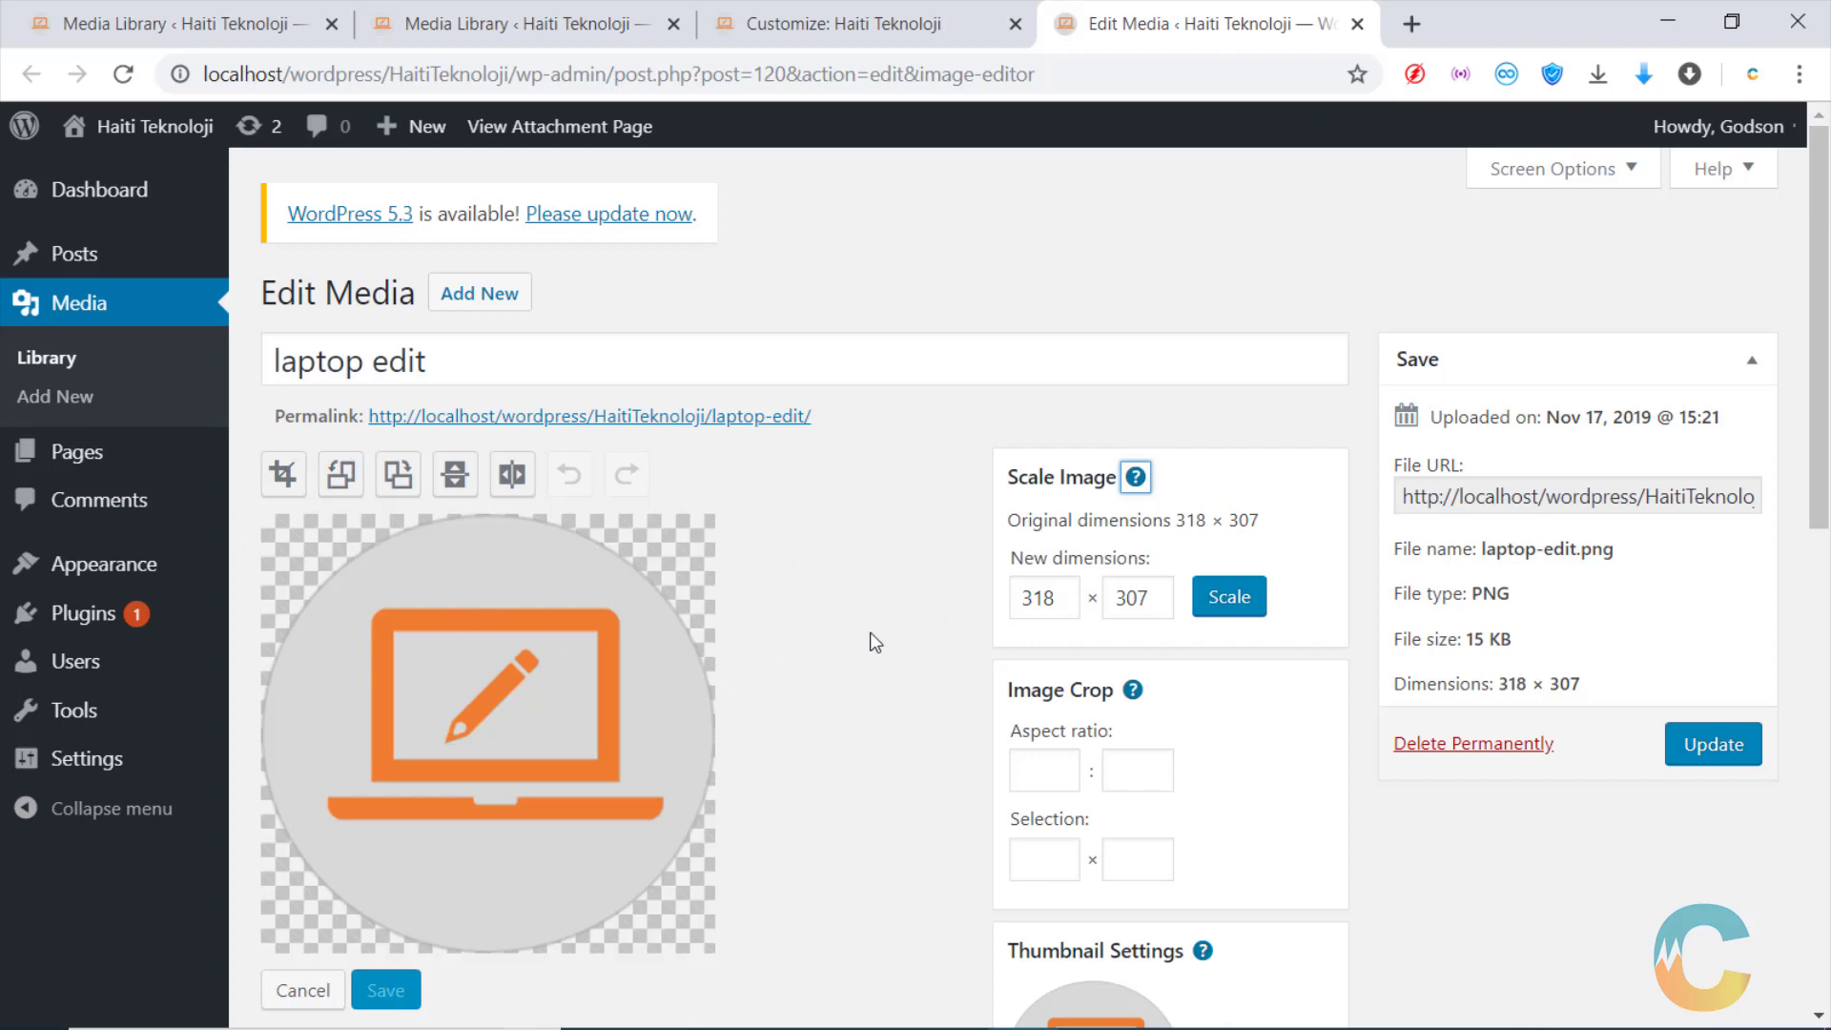
{"action": "scroll", "coordinate": [870, 629], "scroll_direction": "down", "scroll_amount": 5}
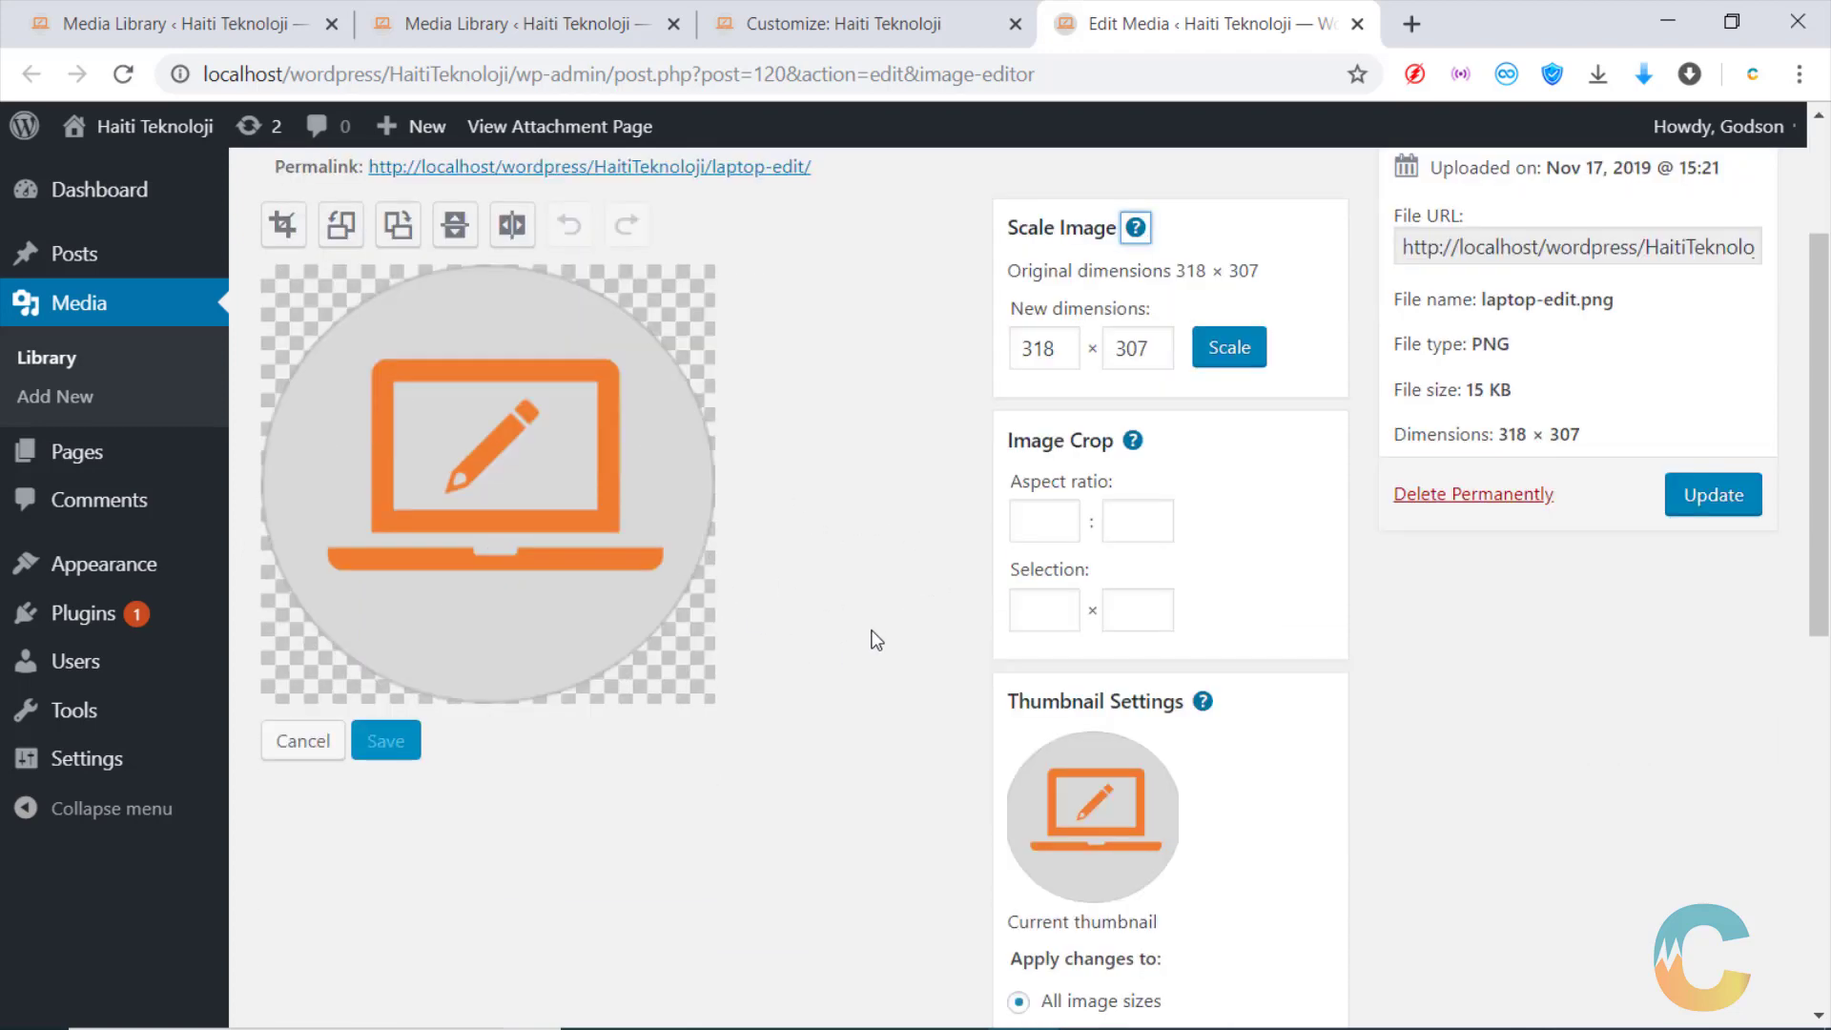
{"action": "scroll", "coordinate": [802, 625], "scroll_direction": "up", "scroll_amount": 5}
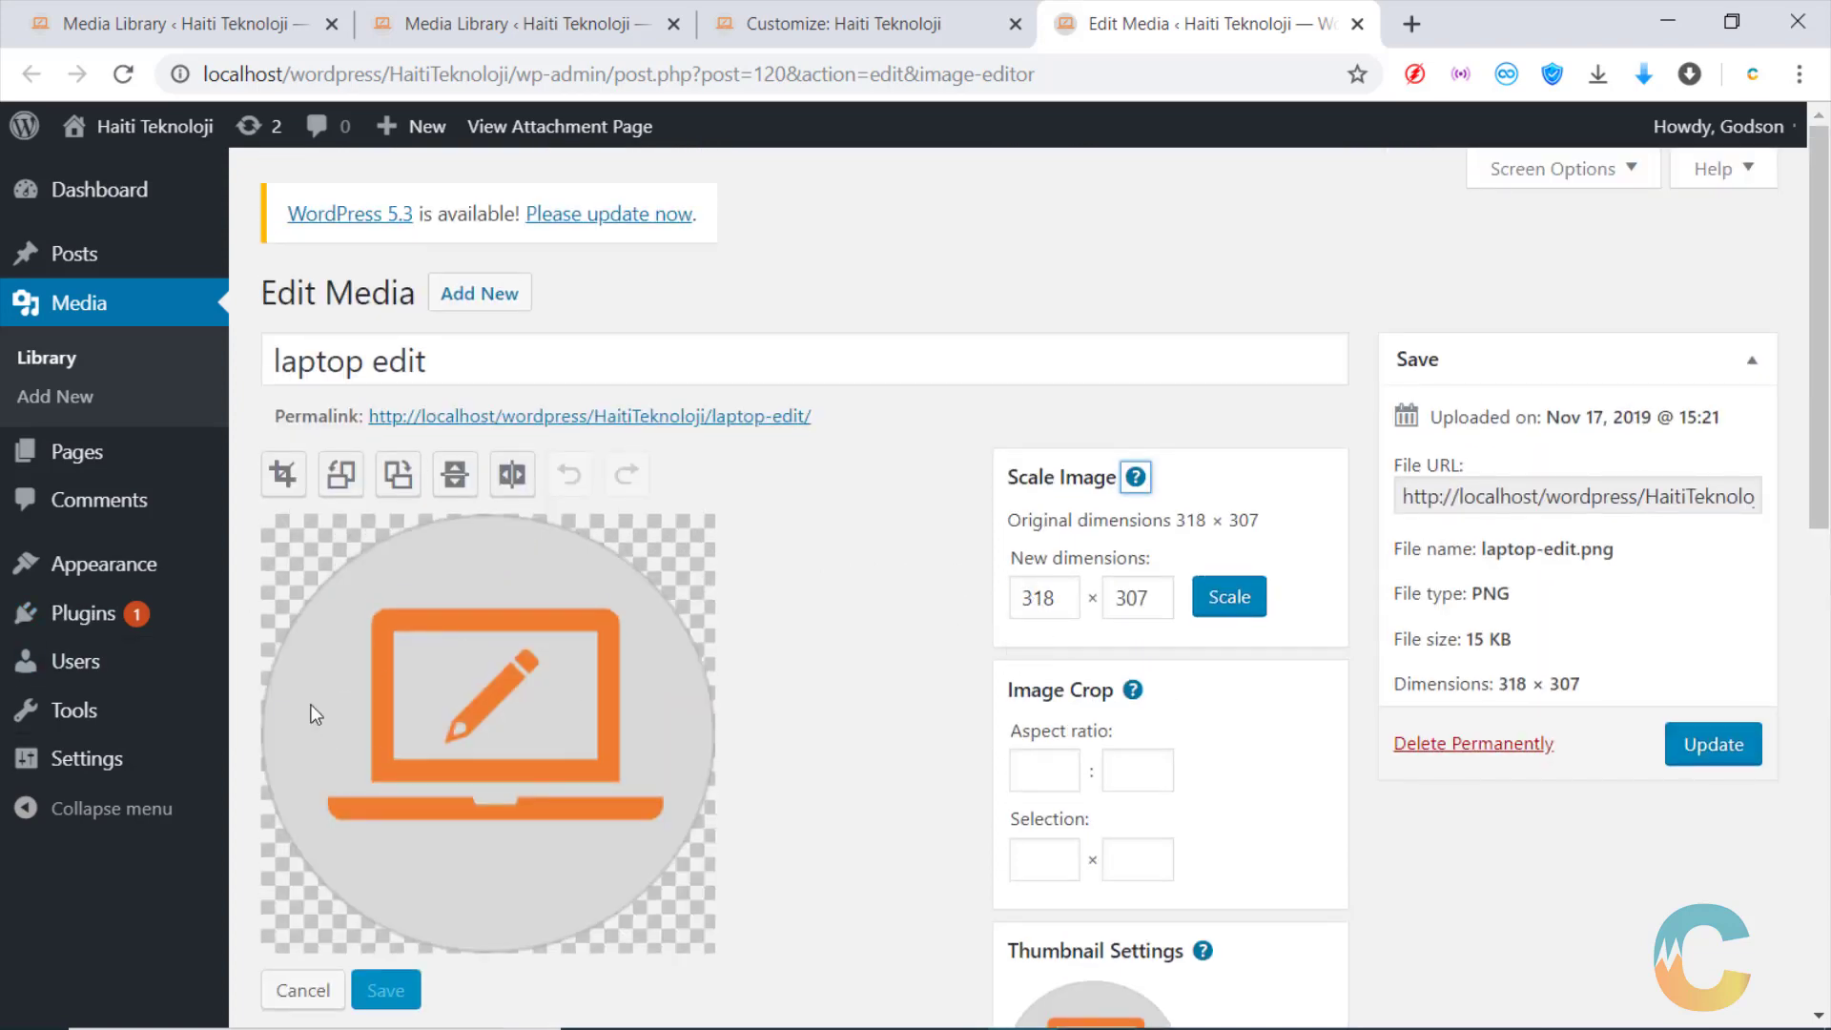
{"action": "left_click", "coordinate": [1040, 598]}
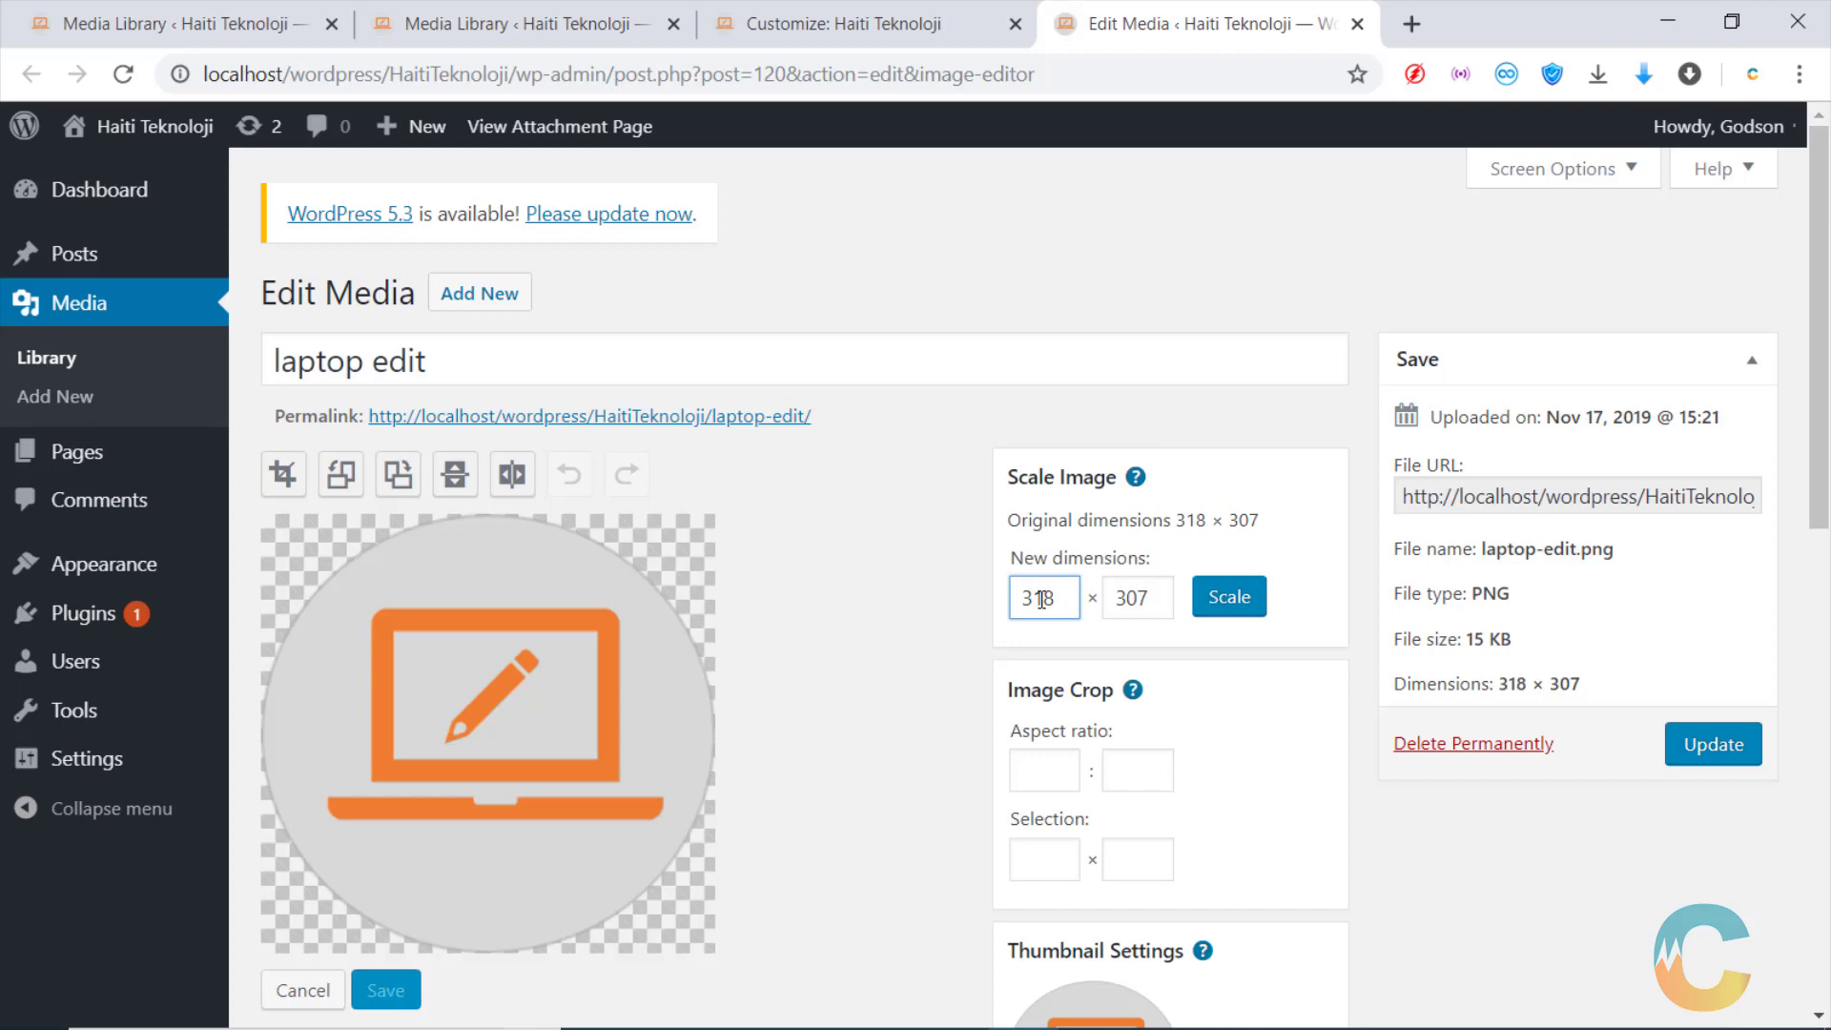
{"action": "key", "text": "BackSpace"}
{"action": "type", "text": "1"}
{"action": "left_click", "coordinate": [1207, 653]}
{"action": "scroll", "coordinate": [1210, 658], "scroll_direction": "down", "scroll_amount": 4}
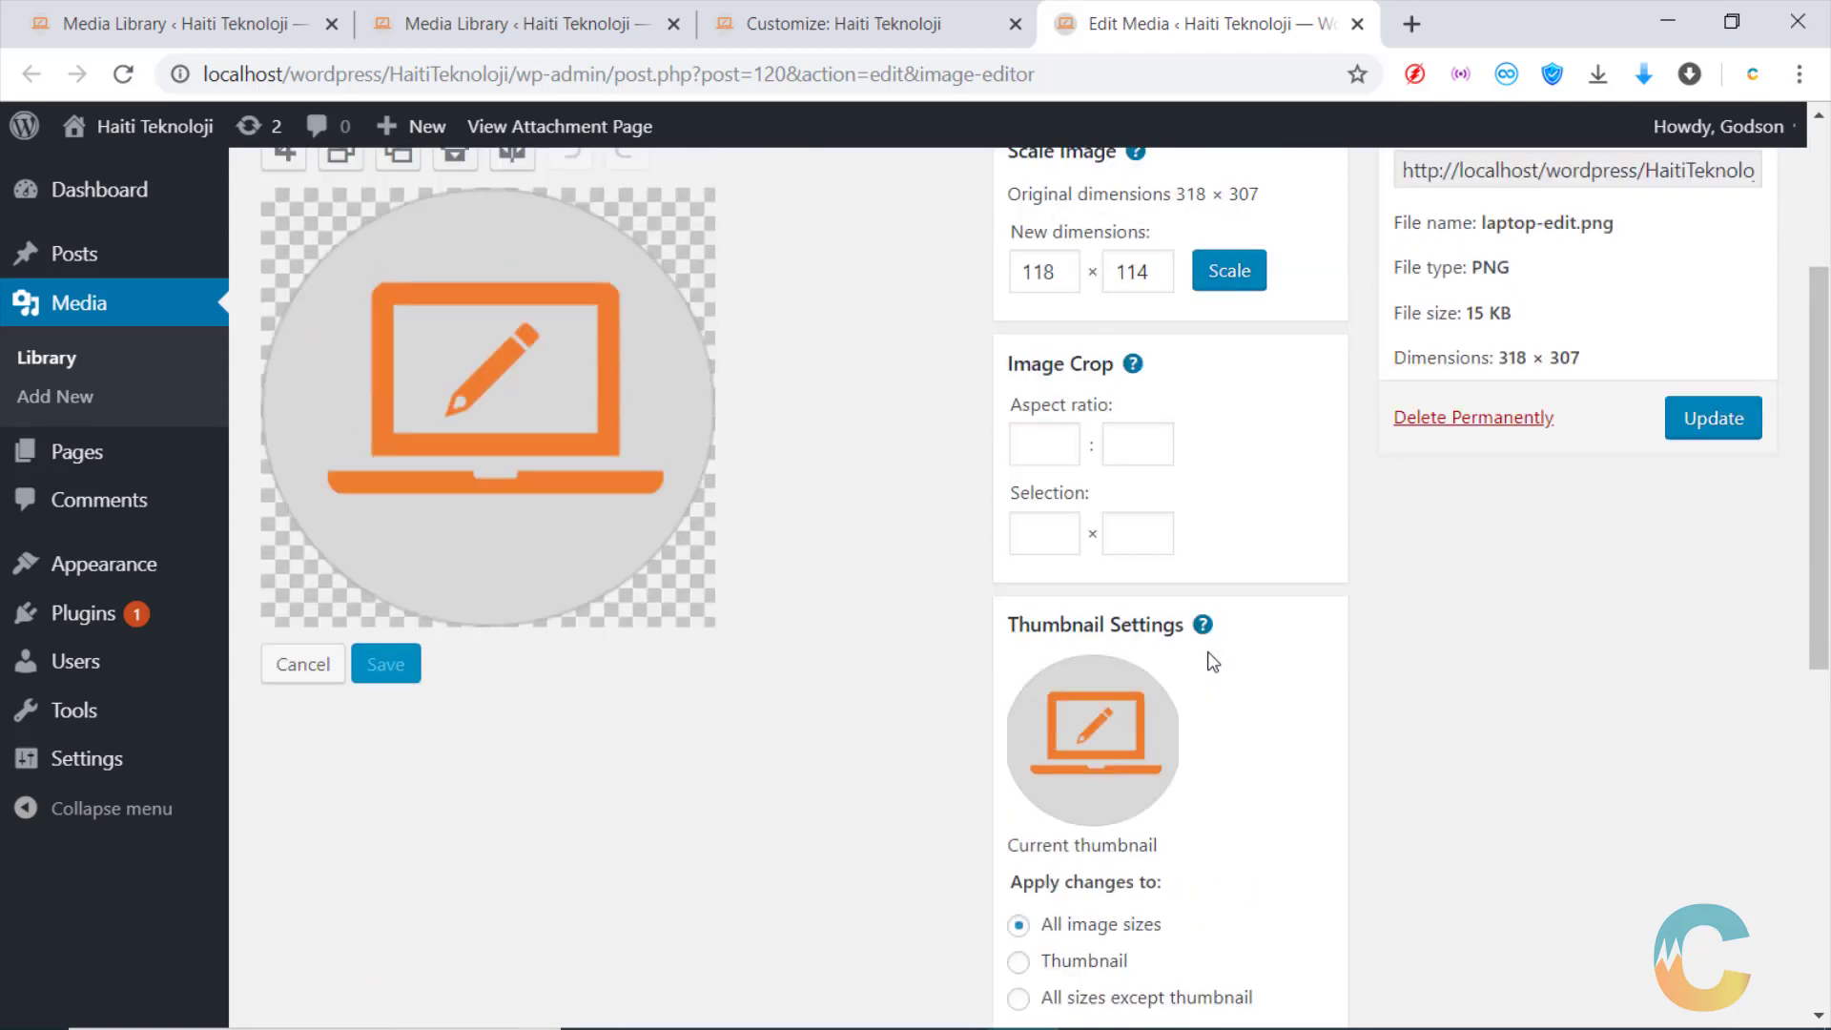
{"action": "scroll", "coordinate": [1210, 662], "scroll_direction": "up", "scroll_amount": 4}
{"action": "left_click", "coordinate": [1230, 599]}
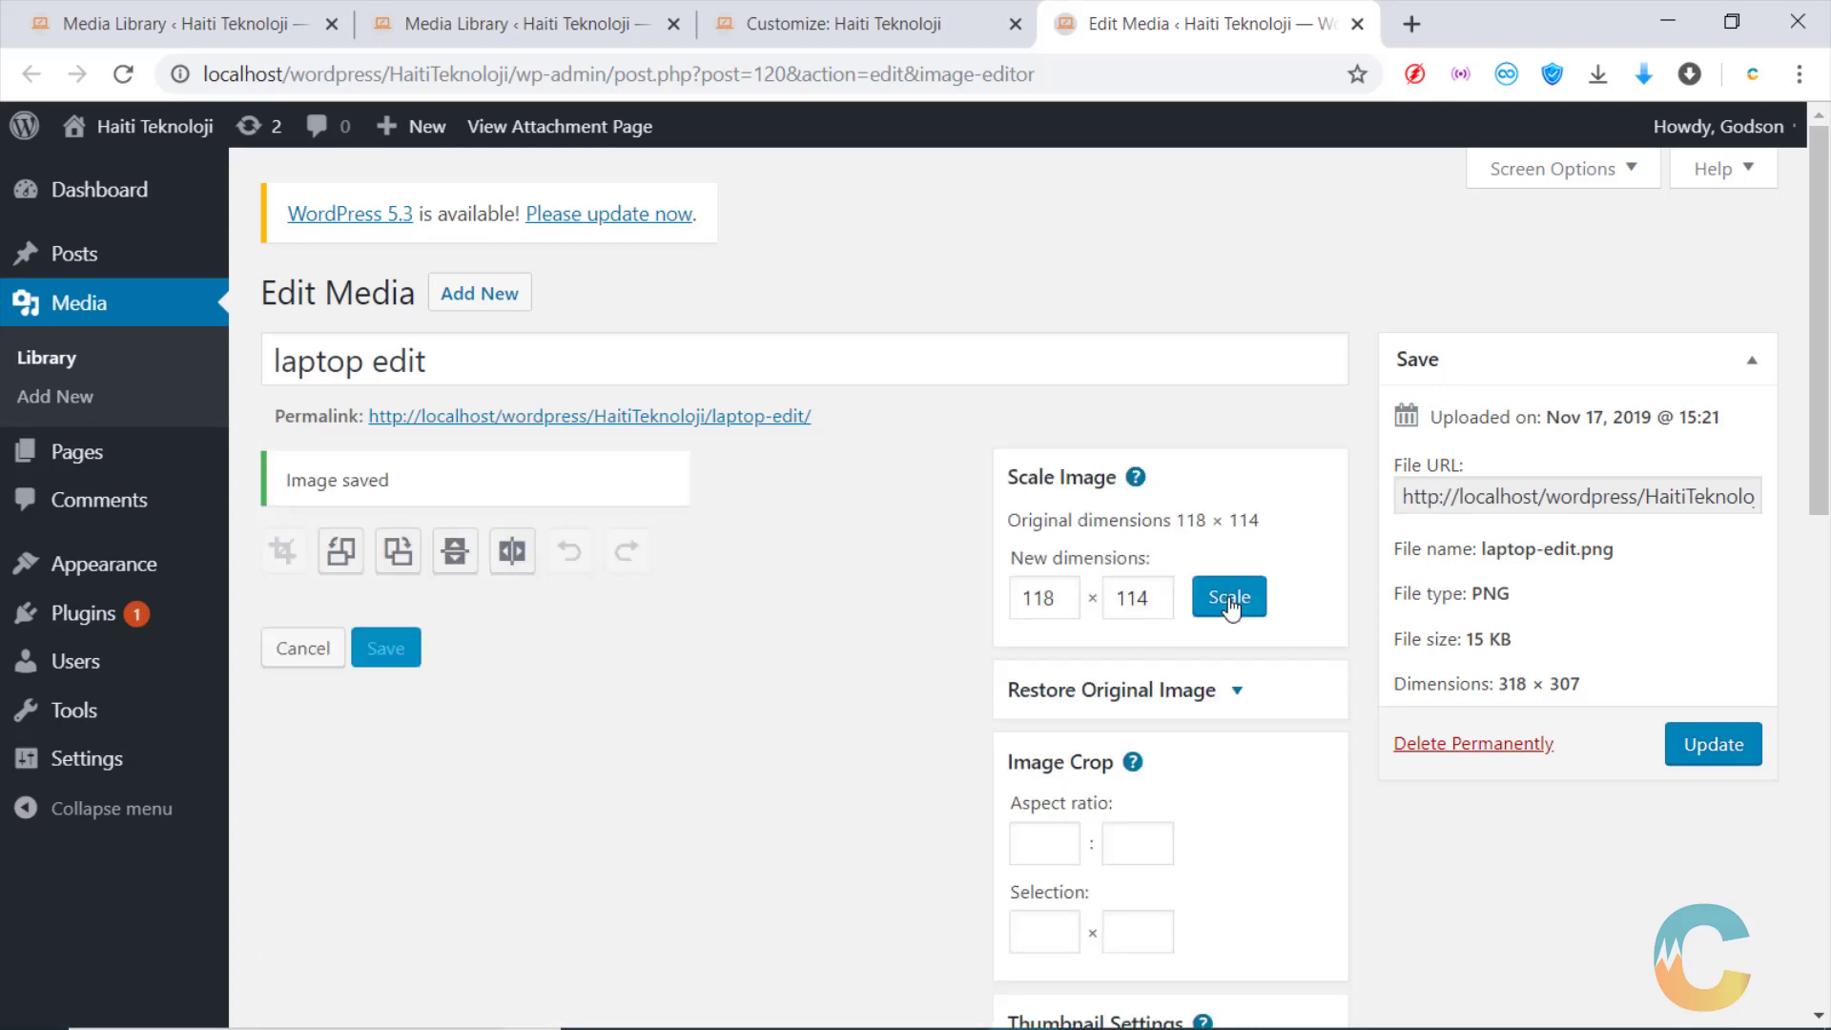
{"action": "left_click", "coordinate": [1713, 749]}
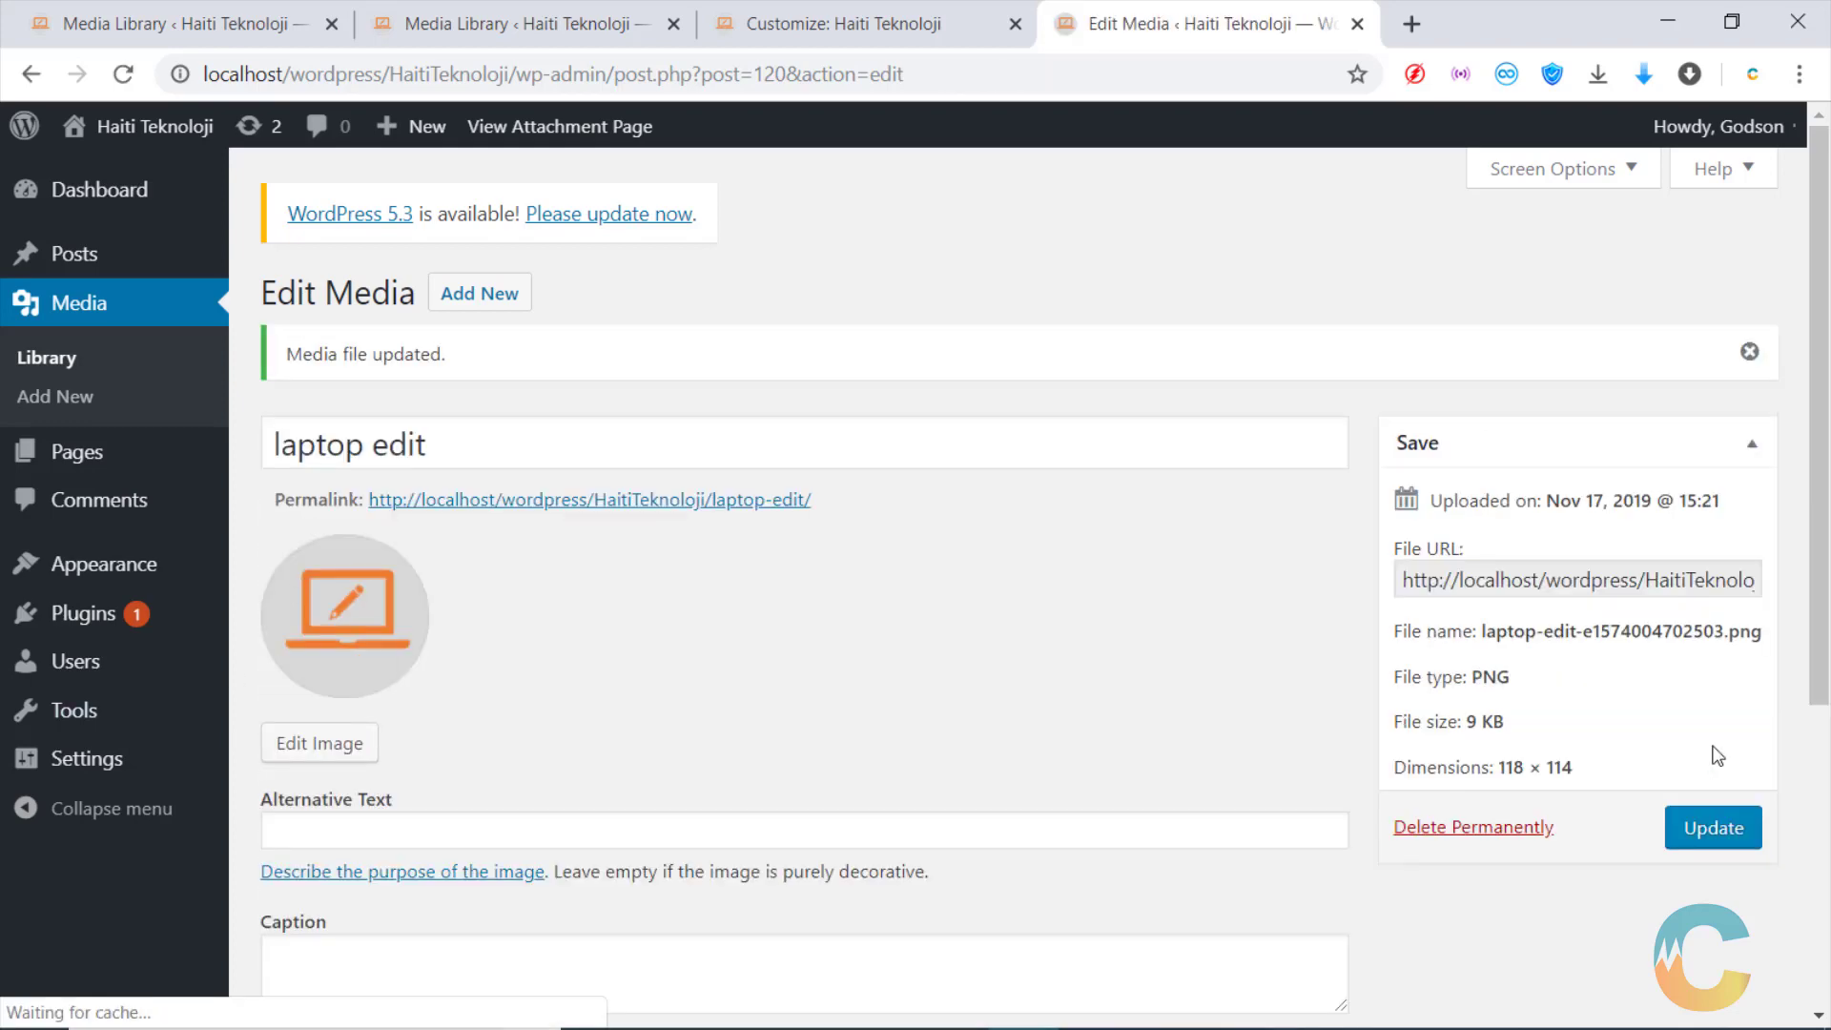
{"action": "scroll", "coordinate": [843, 625], "scroll_direction": "down", "scroll_amount": 1}
{"action": "scroll", "coordinate": [843, 625], "scroll_direction": "up", "scroll_amount": 1}
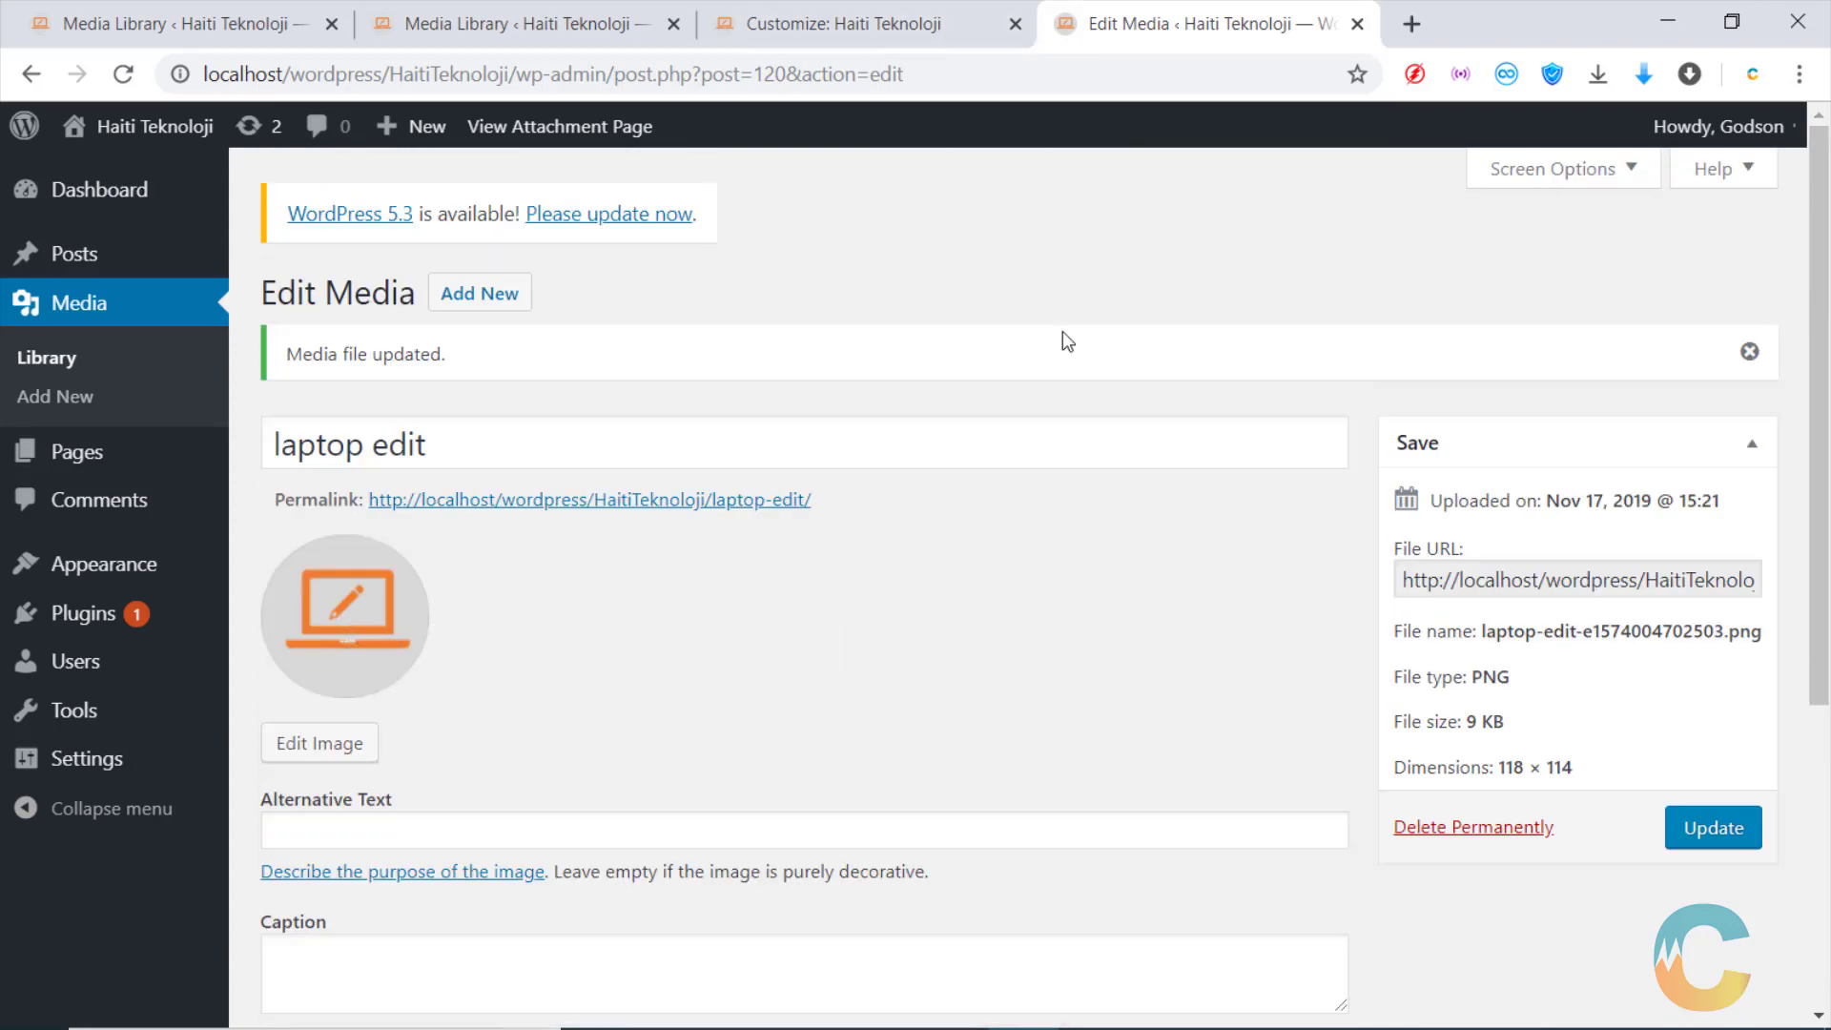
Reload the customizer, discarding its unsaved changes, and open the Site Identity settings again
{"action": "left_click", "coordinate": [923, 11]}
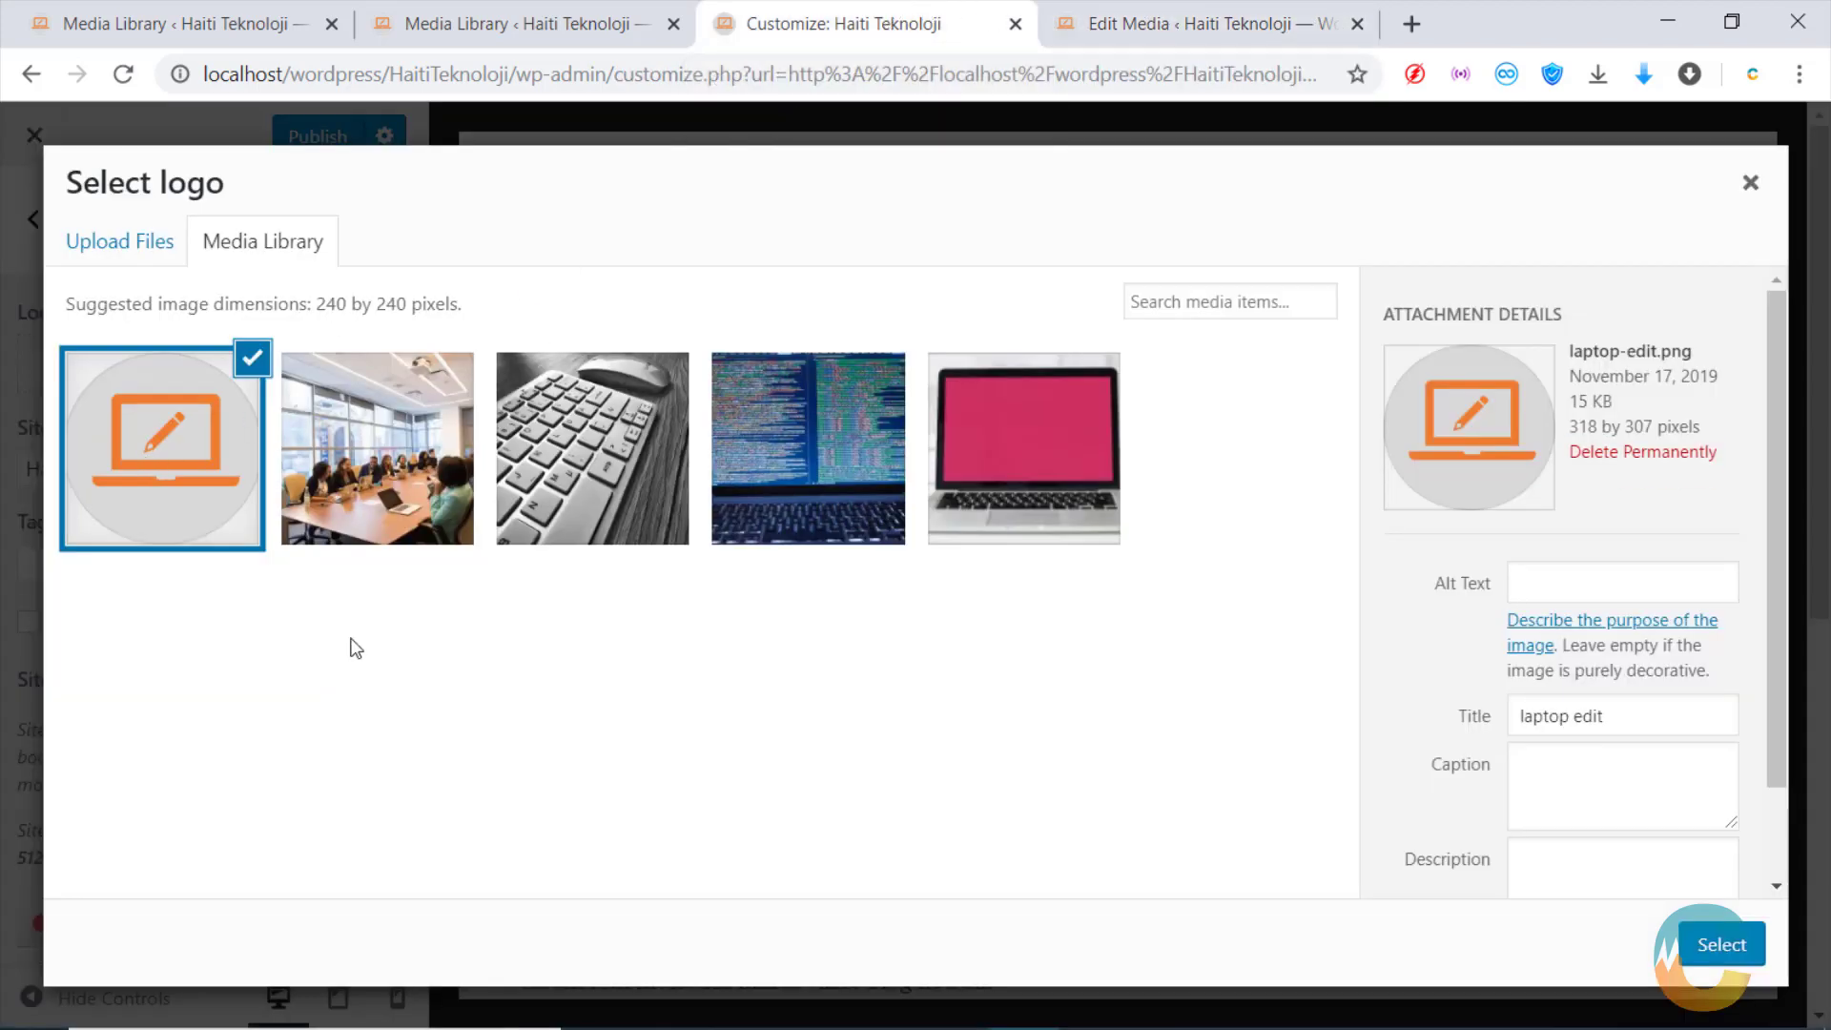
{"action": "left_click", "coordinate": [123, 73]}
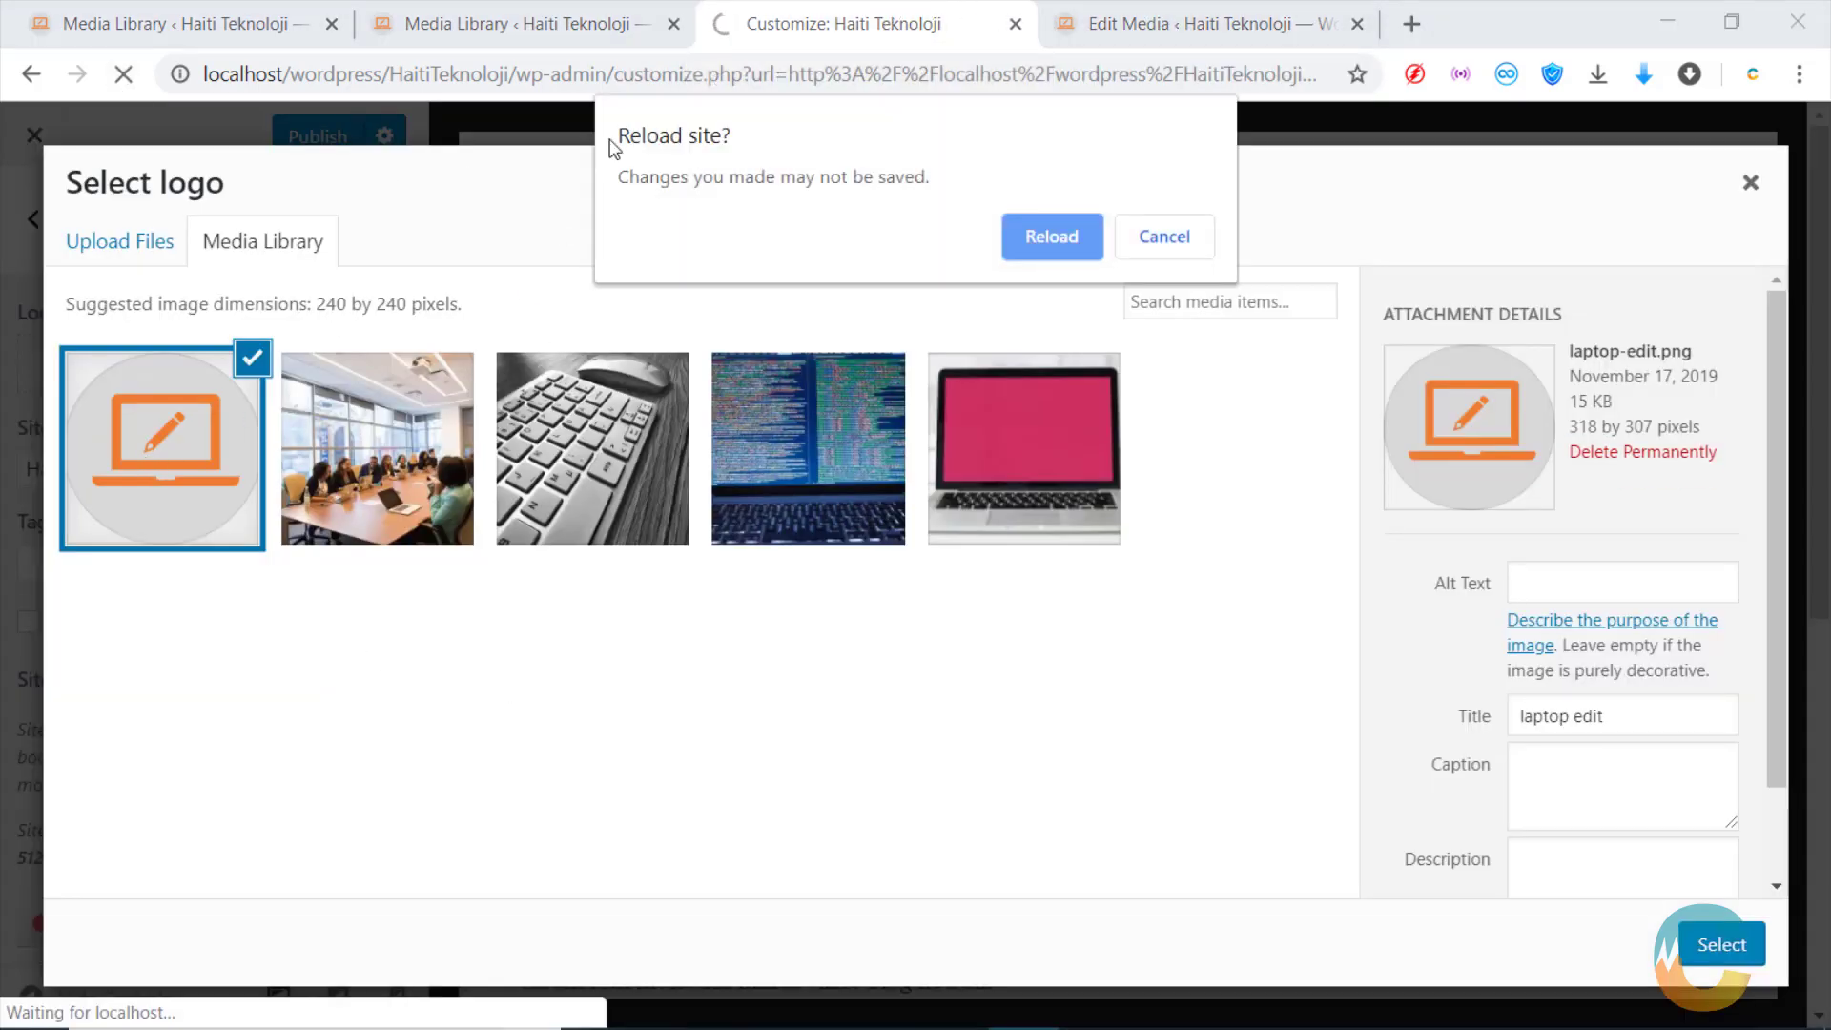
{"action": "left_click", "coordinate": [1043, 237]}
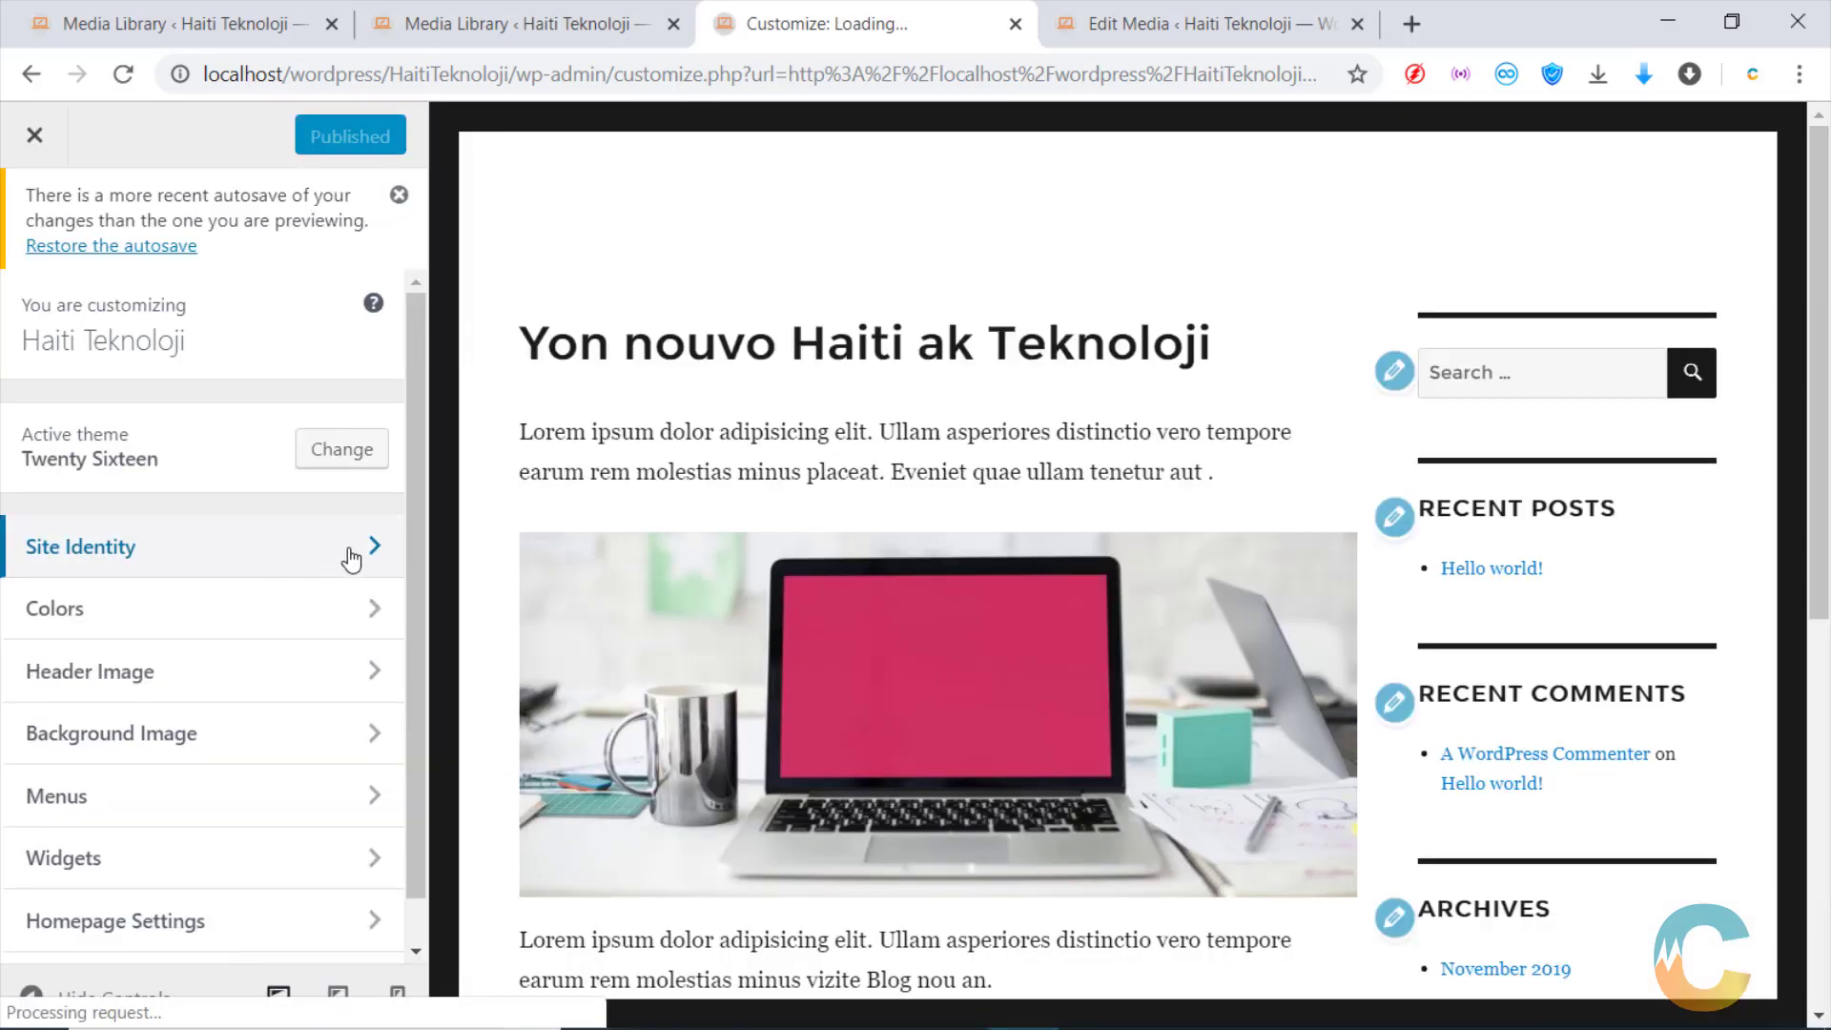
{"action": "left_click", "coordinate": [368, 545]}
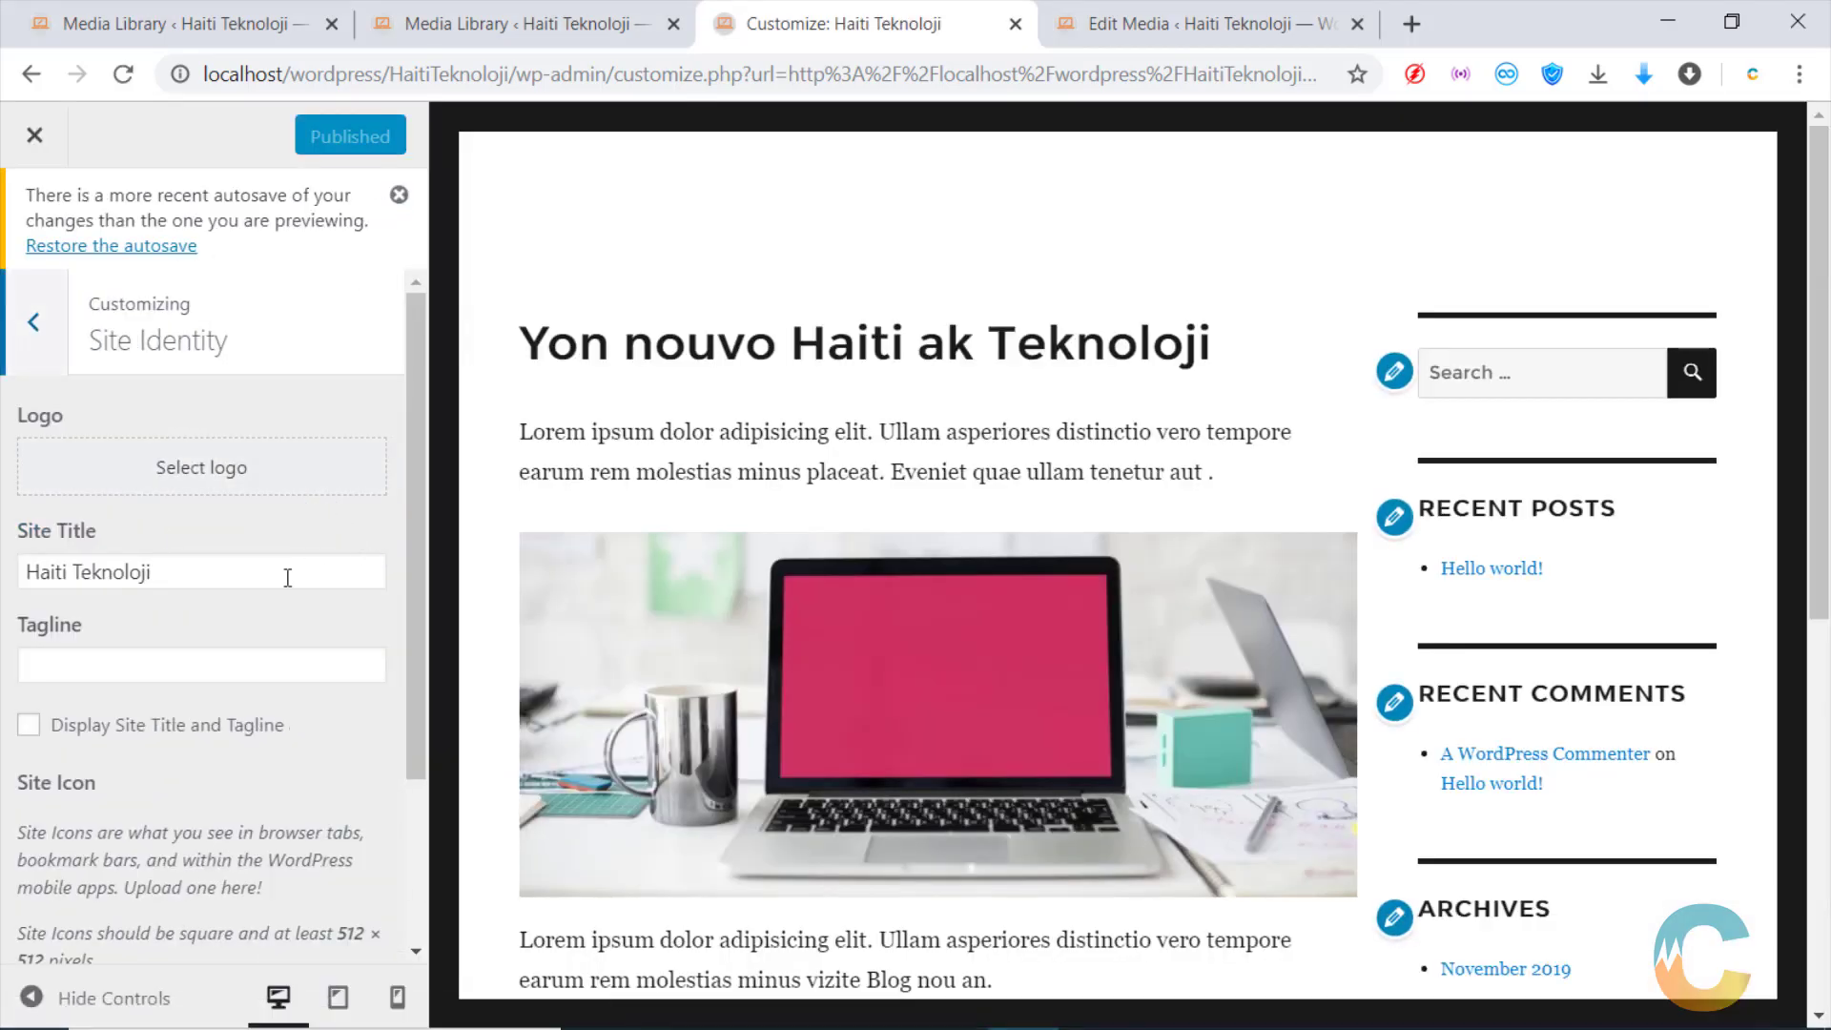
{"action": "left_click", "coordinate": [194, 476]}
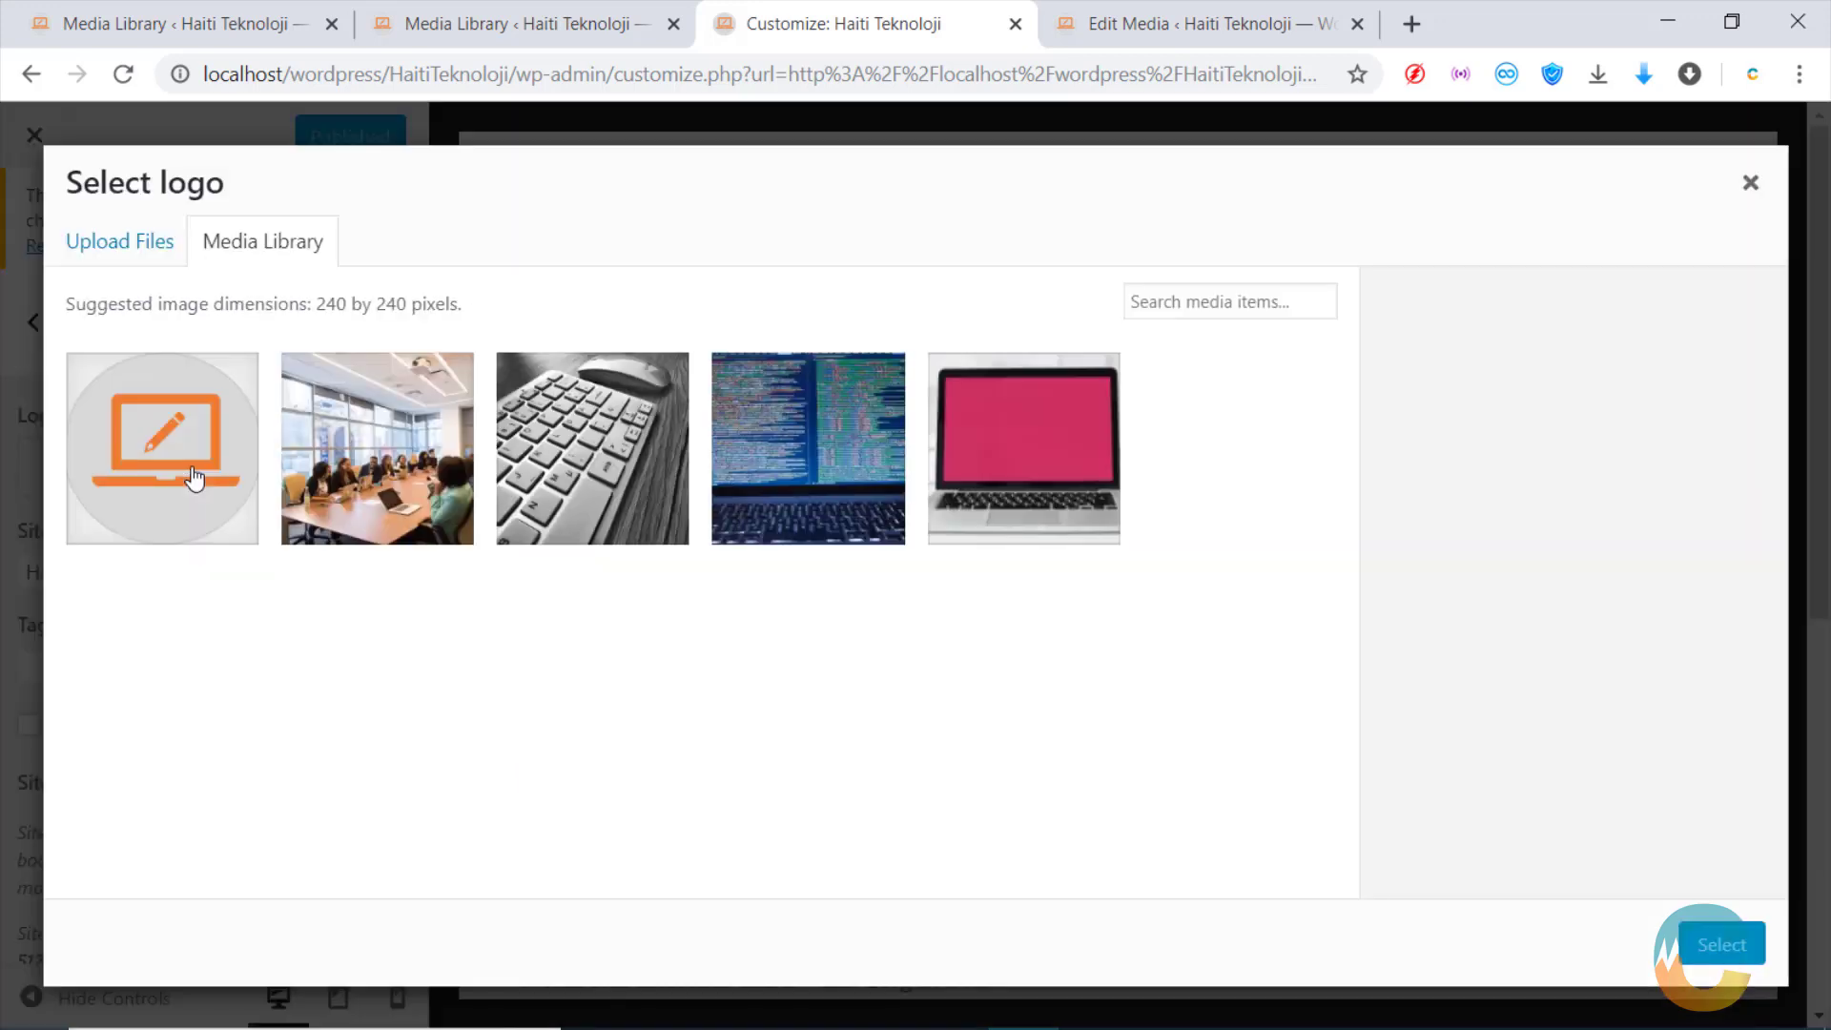
{"action": "left_click", "coordinate": [131, 484]}
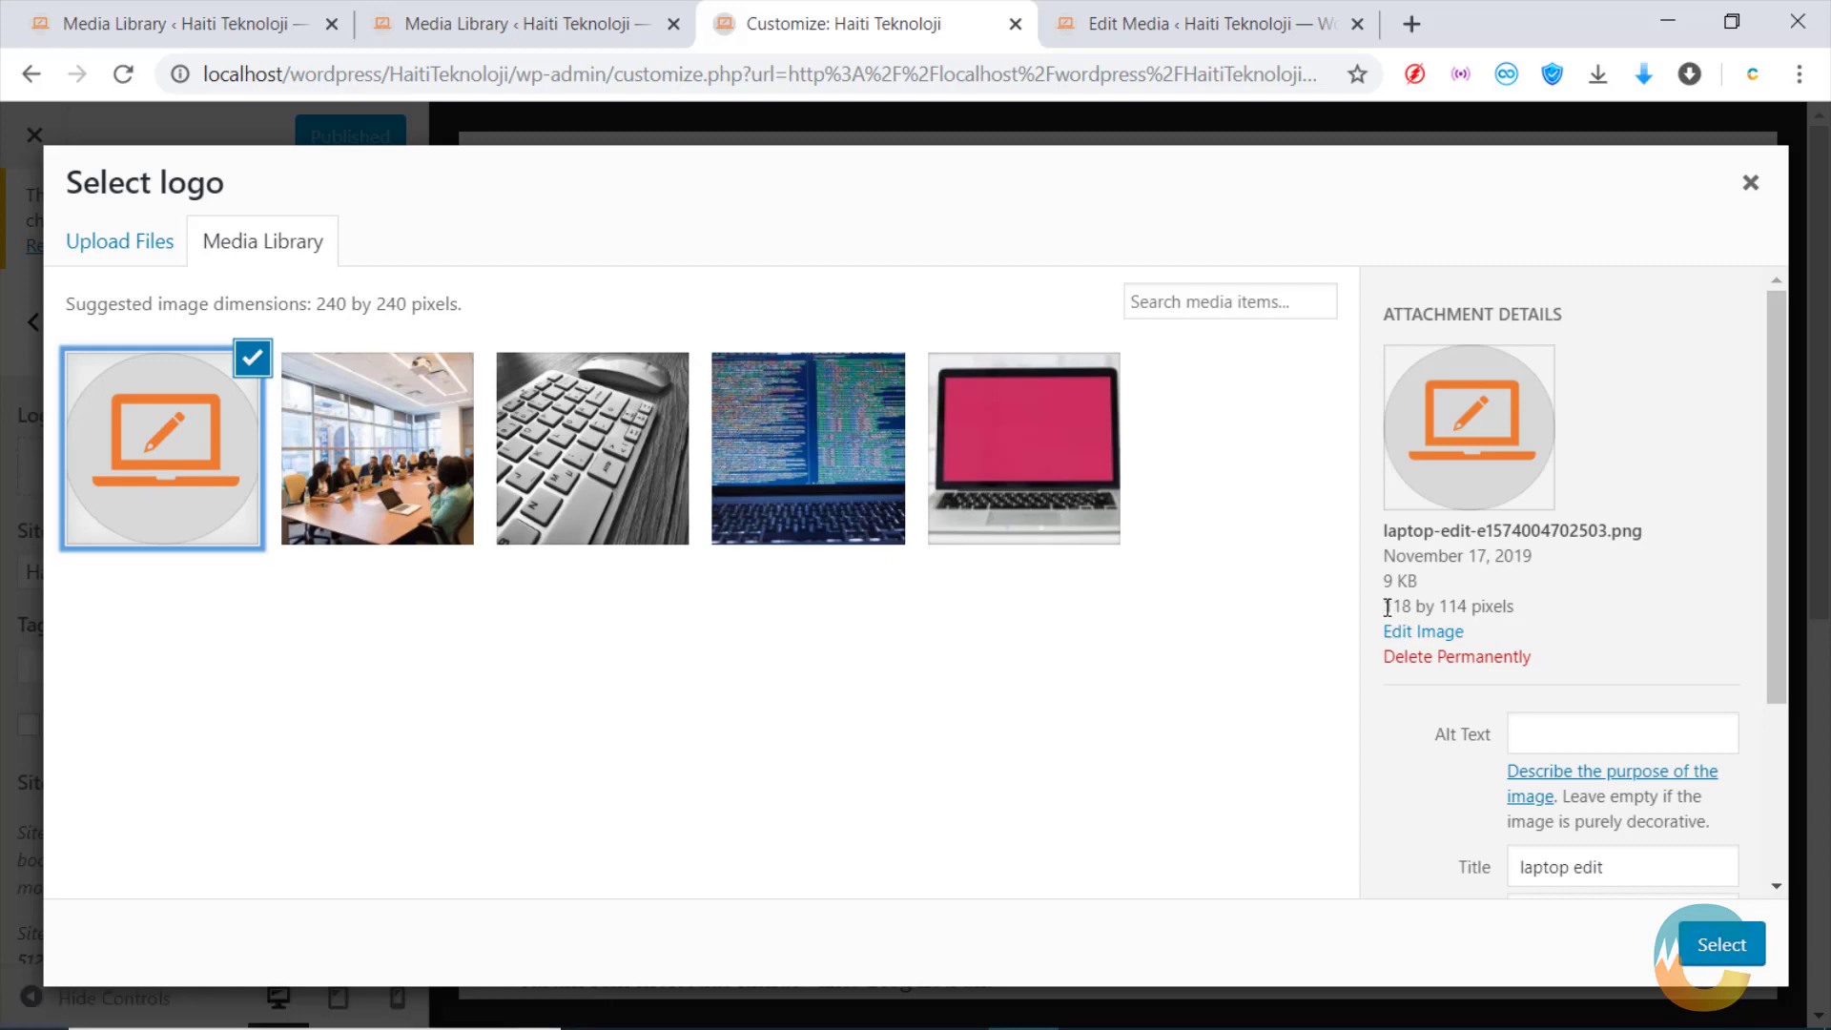
{"action": "left_click_drag", "start_coordinate": [1388, 606], "coordinate": [1418, 607]}
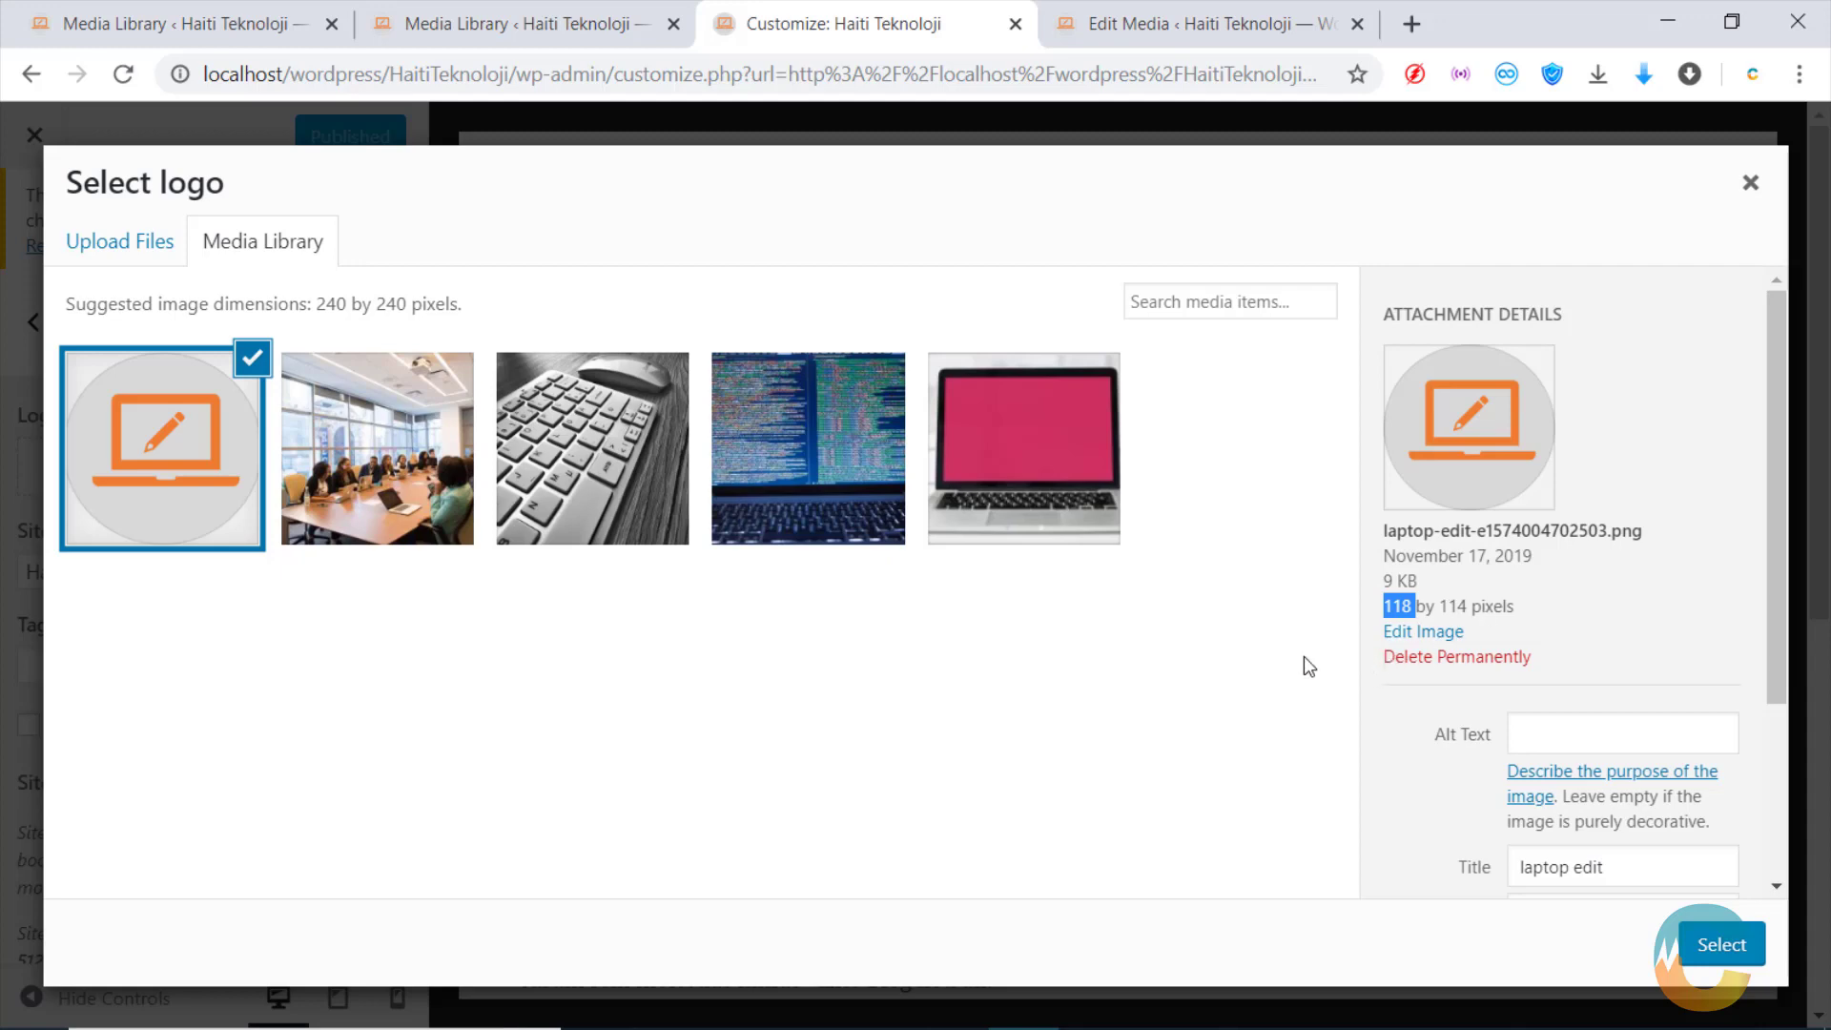
{"action": "left_click", "coordinate": [1197, 696]}
{"action": "left_click", "coordinate": [1722, 949]}
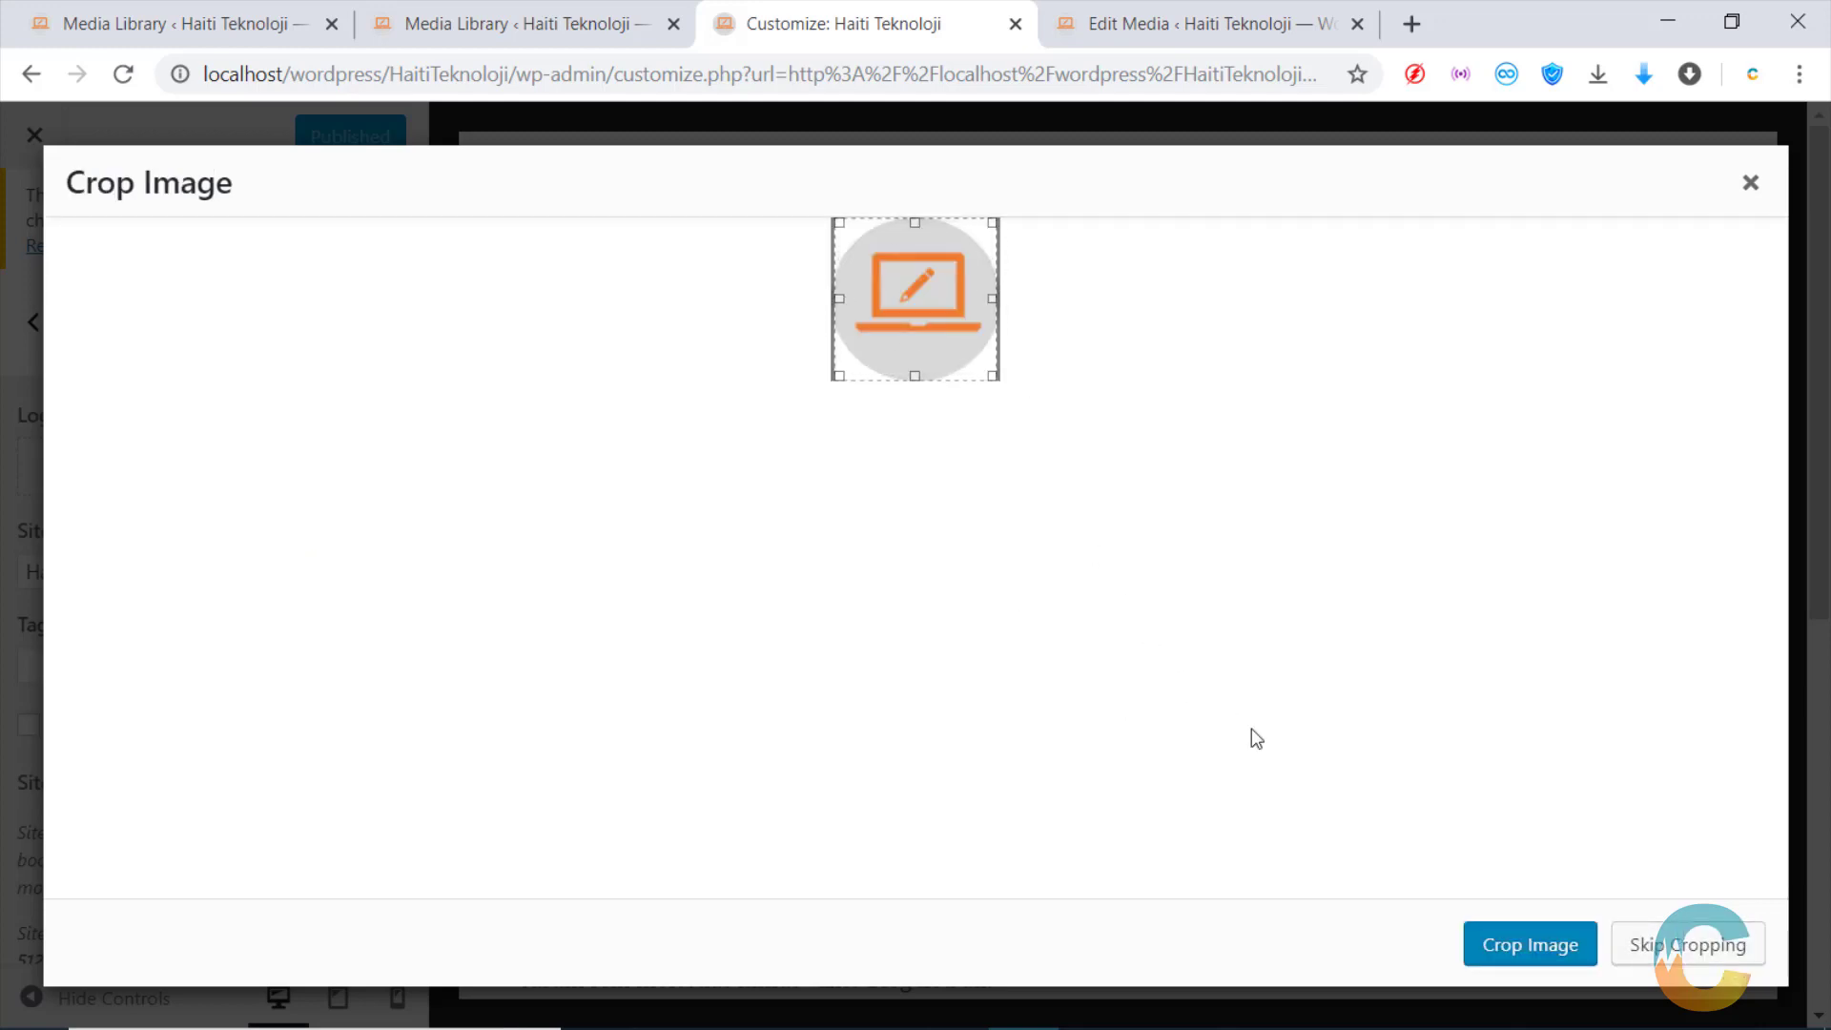
{"action": "left_click_drag", "start_coordinate": [835, 297], "coordinate": [666, 296]}
{"action": "left_click", "coordinate": [1751, 183]}
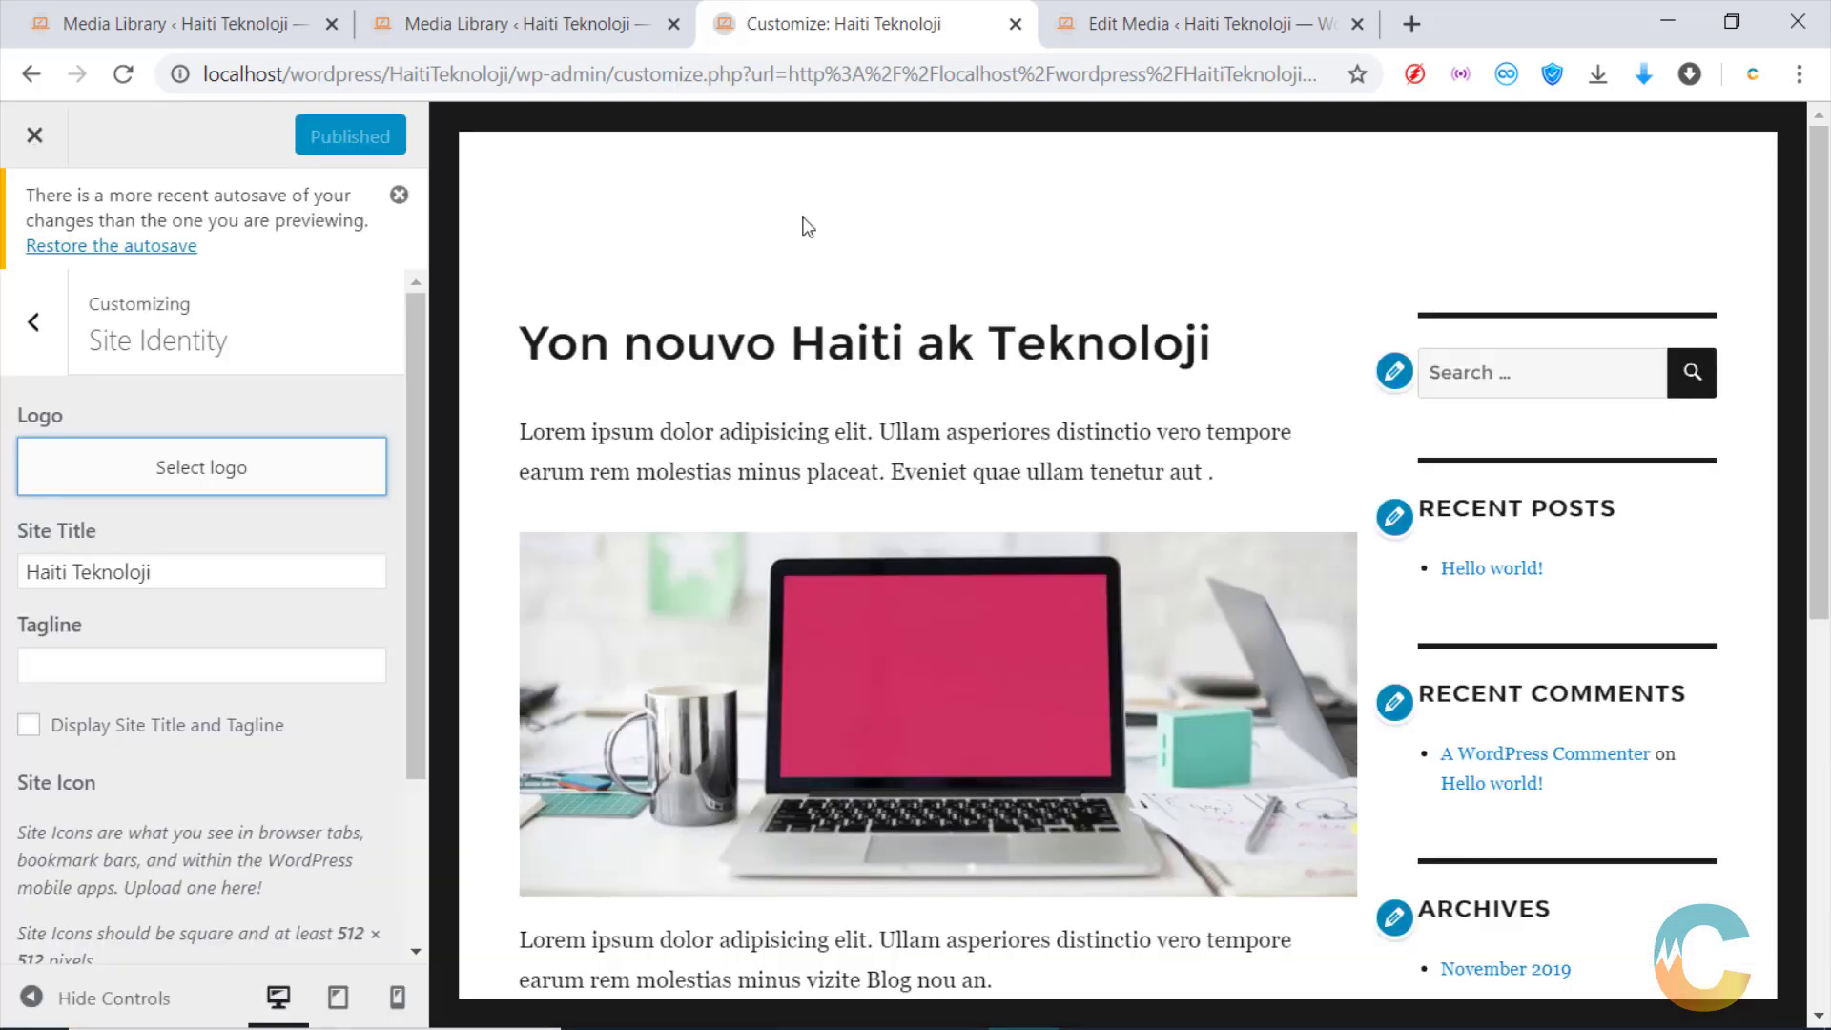
Try the scaled laptop image as the site logo with the suggested crop, and remove that logo again
{"action": "left_click", "coordinate": [225, 465]}
{"action": "left_click", "coordinate": [211, 439]}
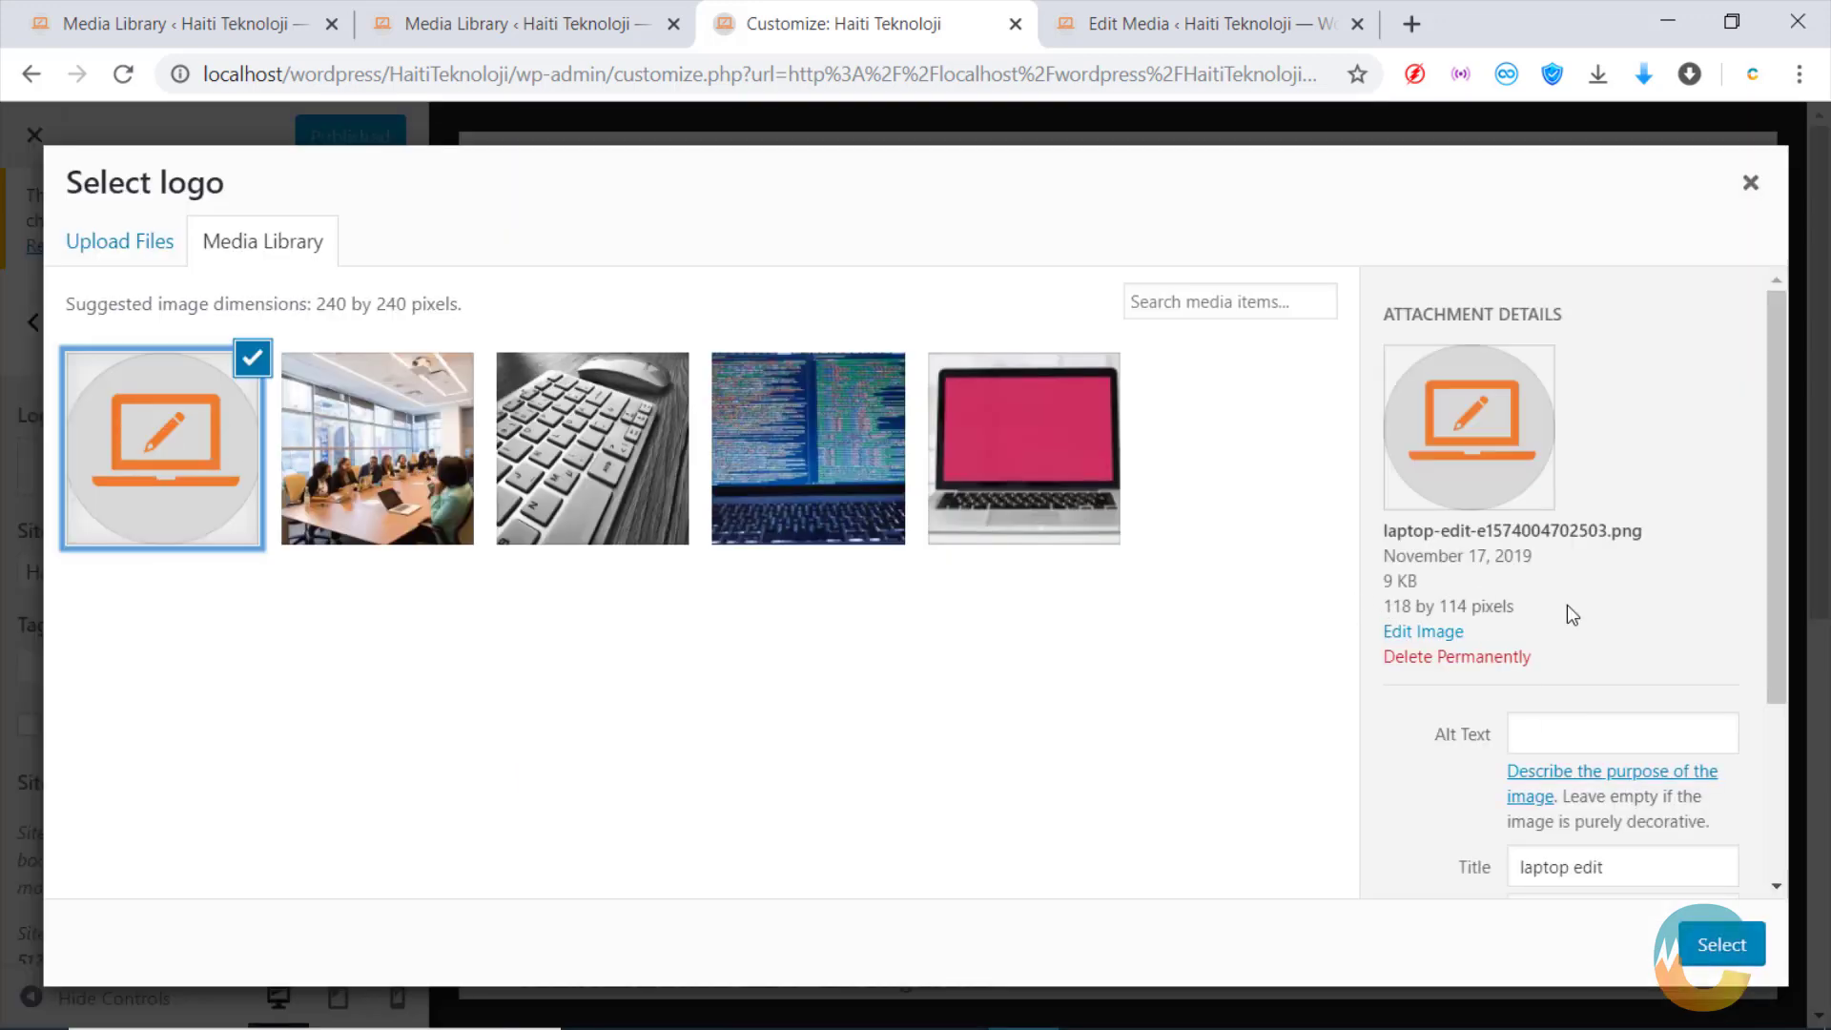
{"action": "left_click", "coordinate": [1721, 946]}
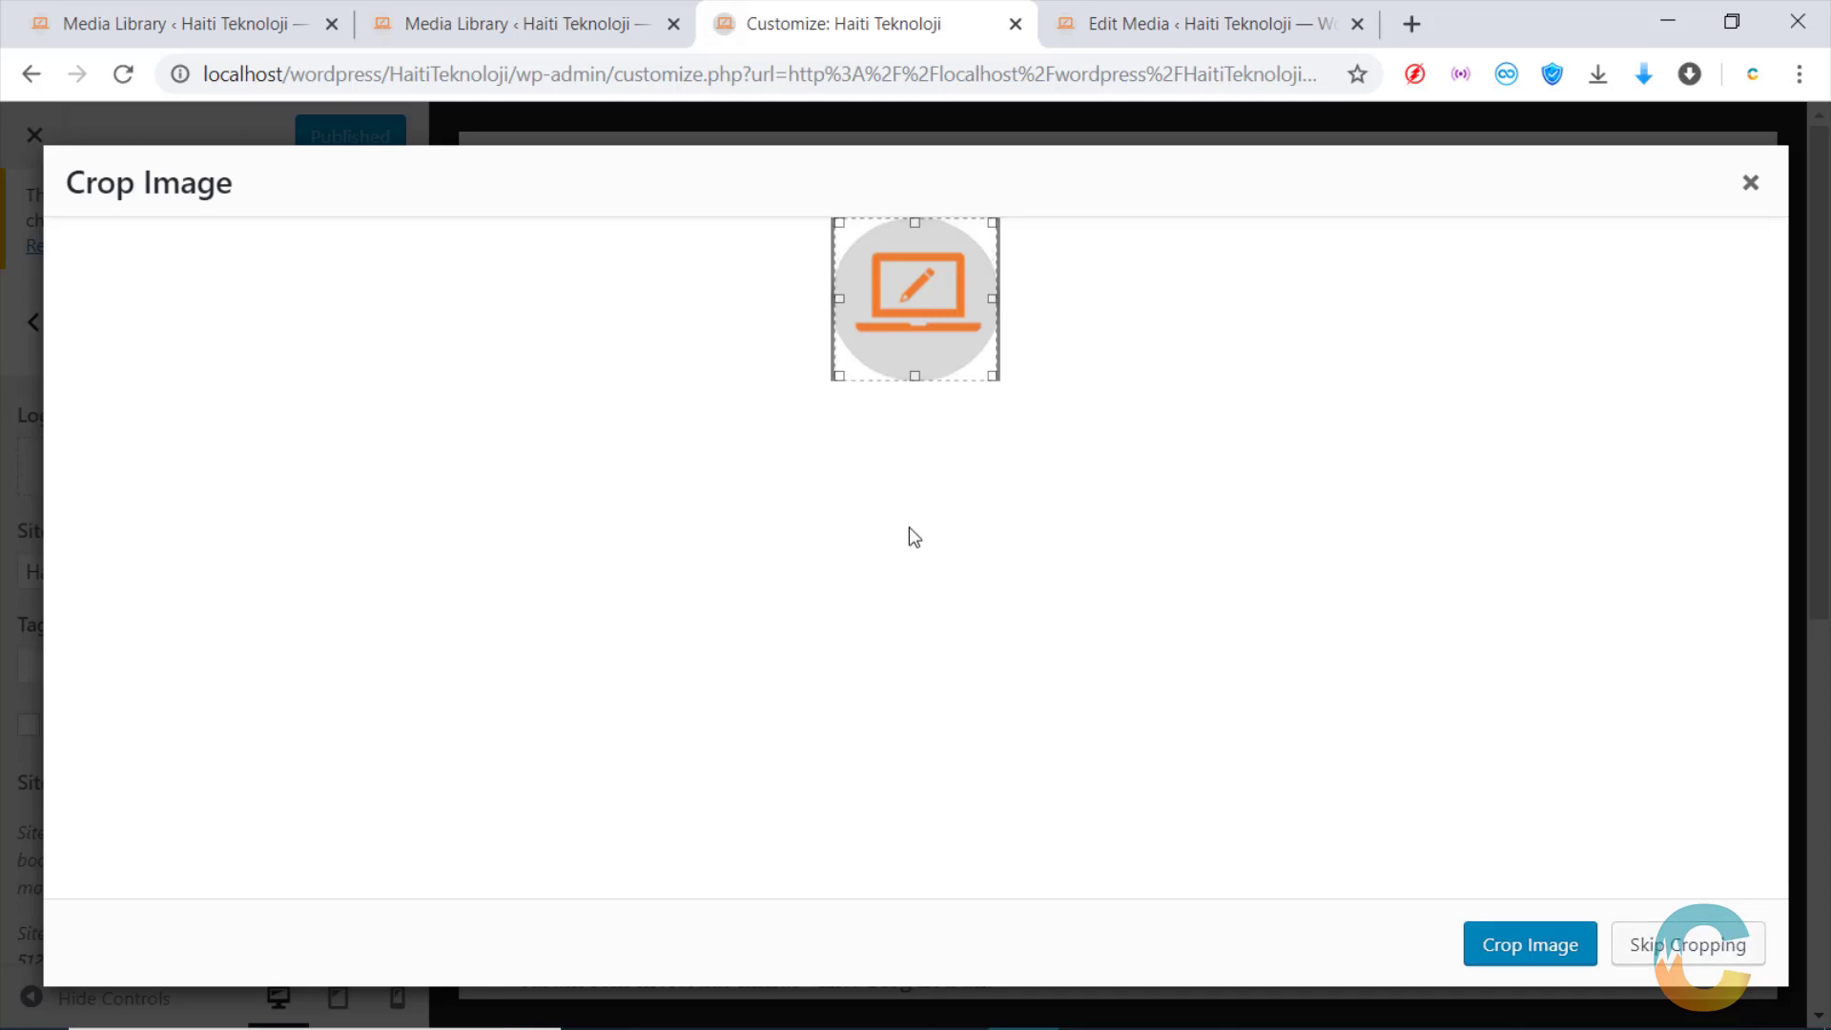
{"action": "left_click", "coordinate": [1520, 946]}
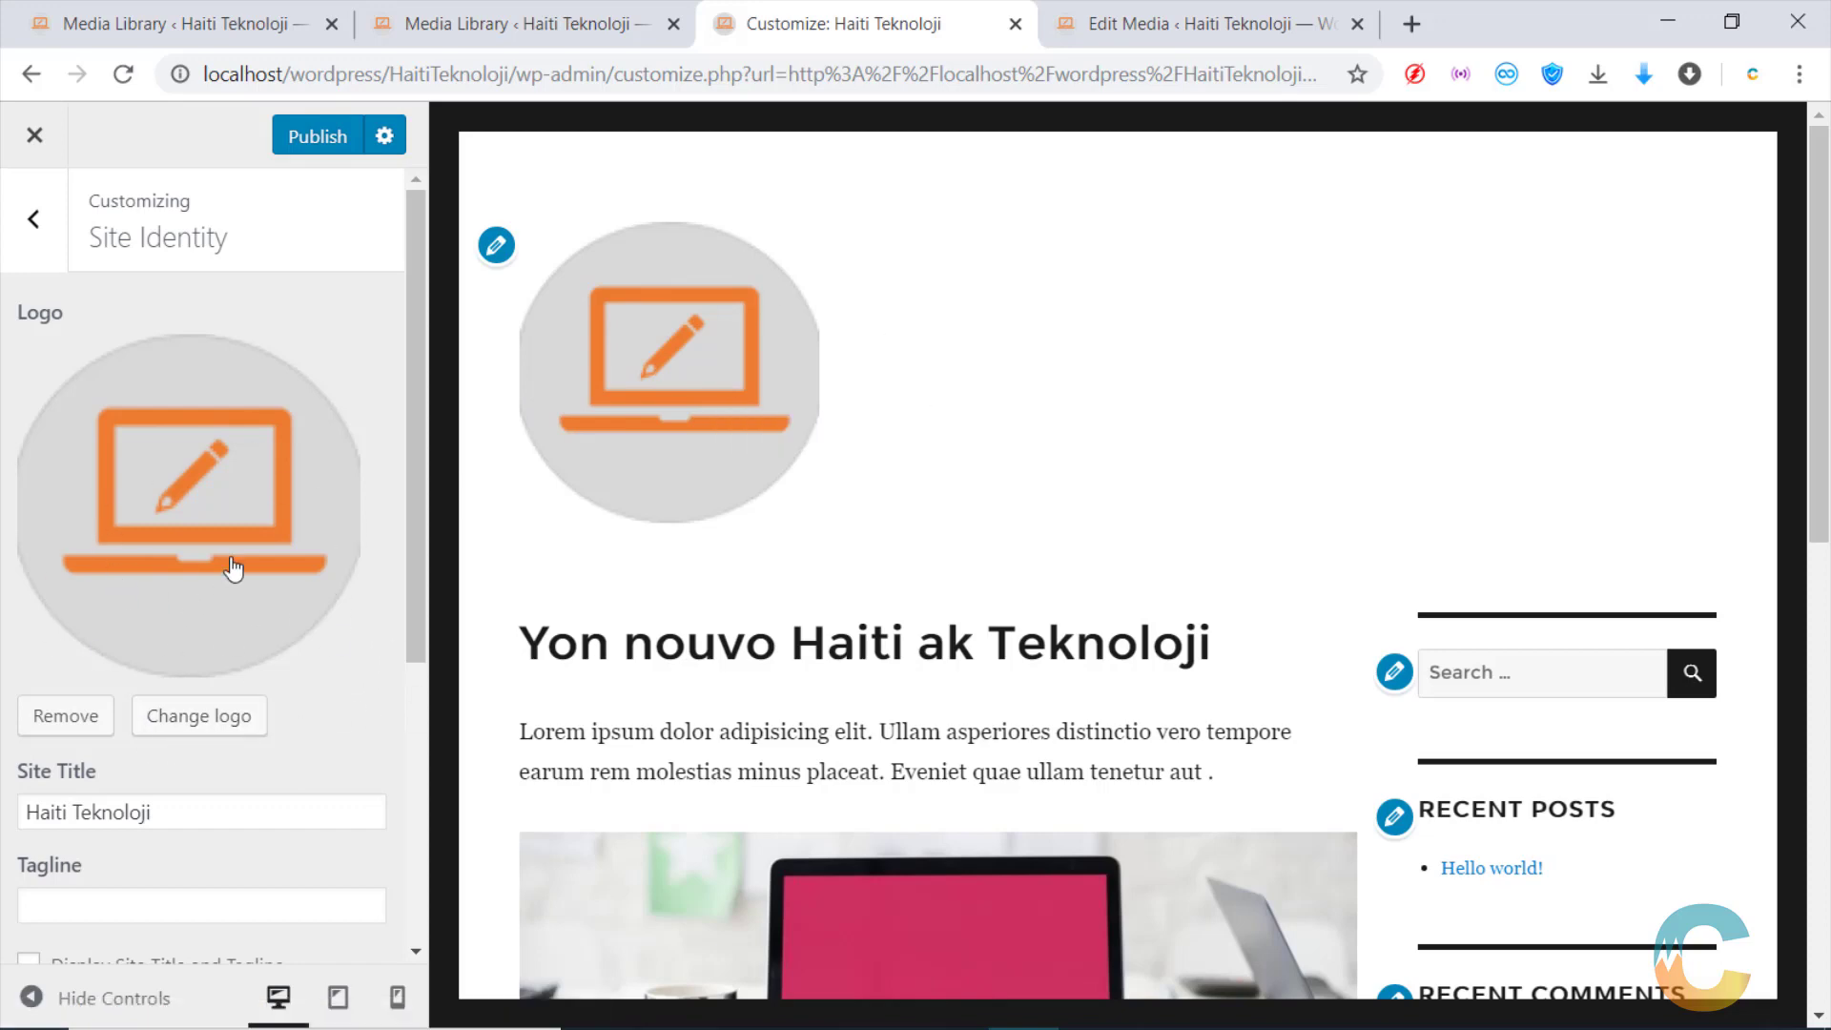
{"action": "left_click", "coordinate": [40, 725]}
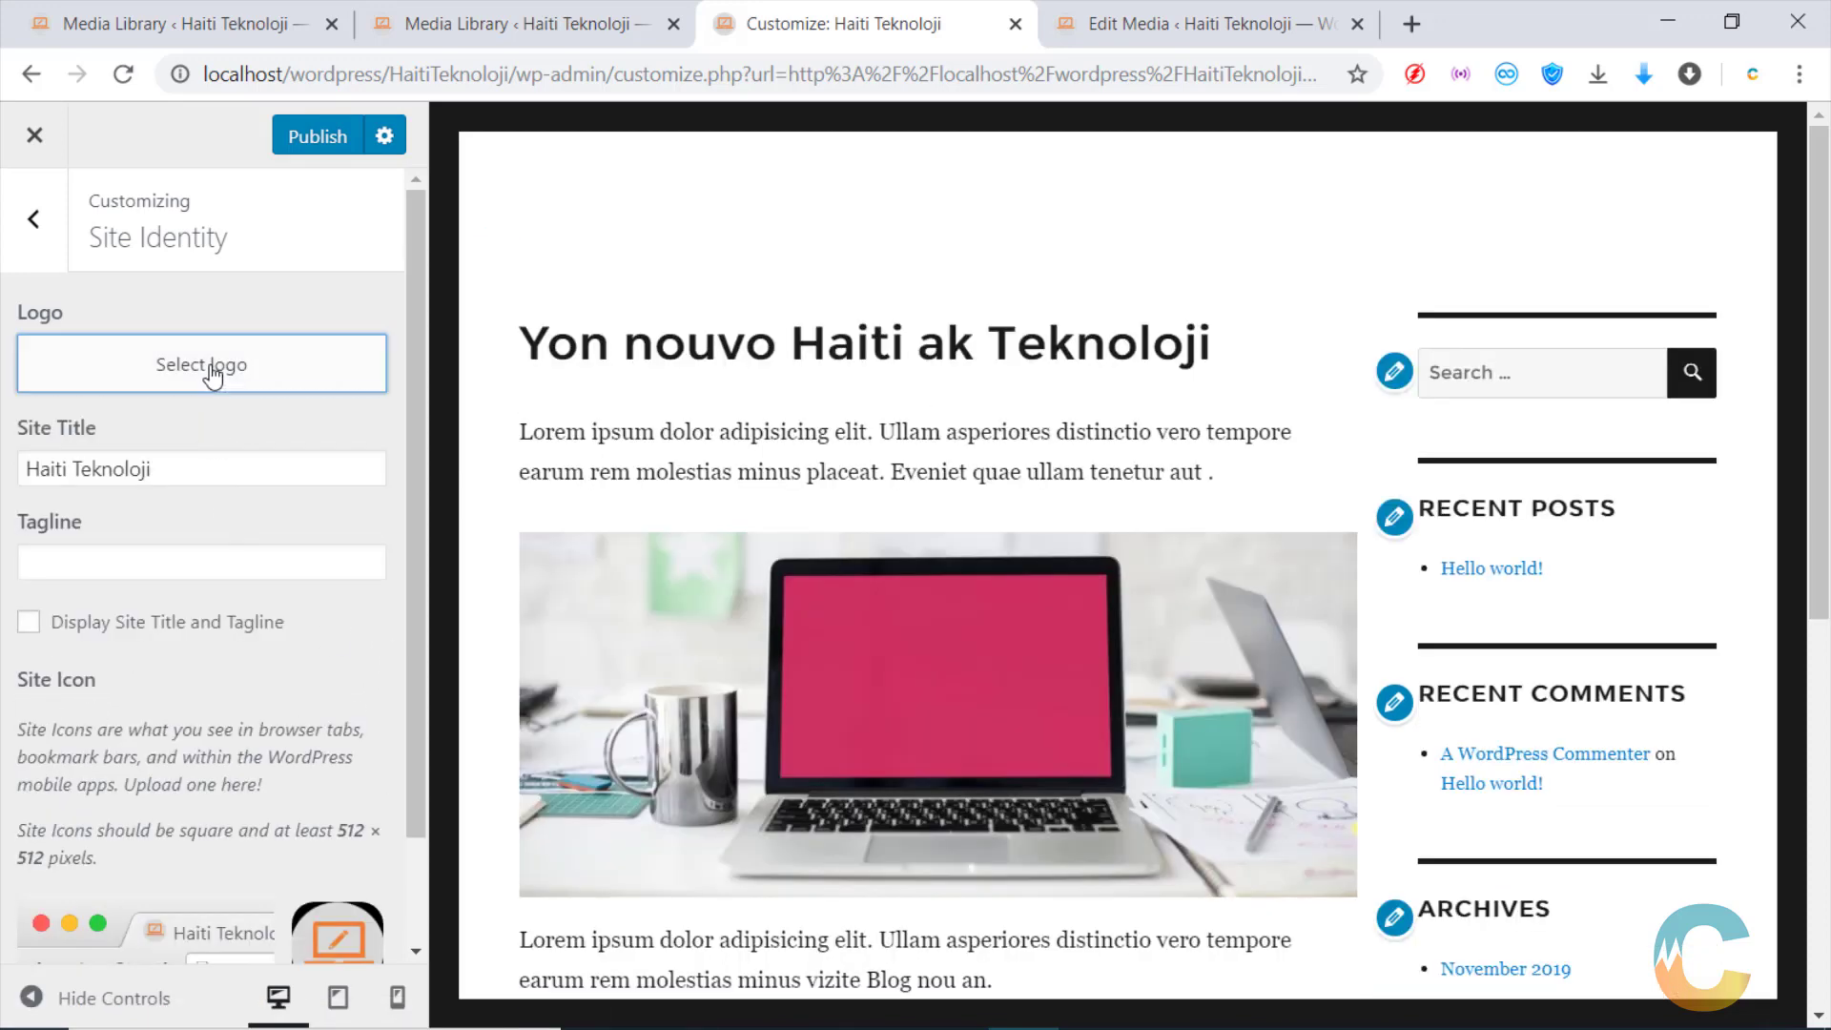
Set the scaled laptop image as the site logo without cropping it
{"action": "left_click", "coordinate": [210, 366]}
{"action": "left_click", "coordinate": [172, 429]}
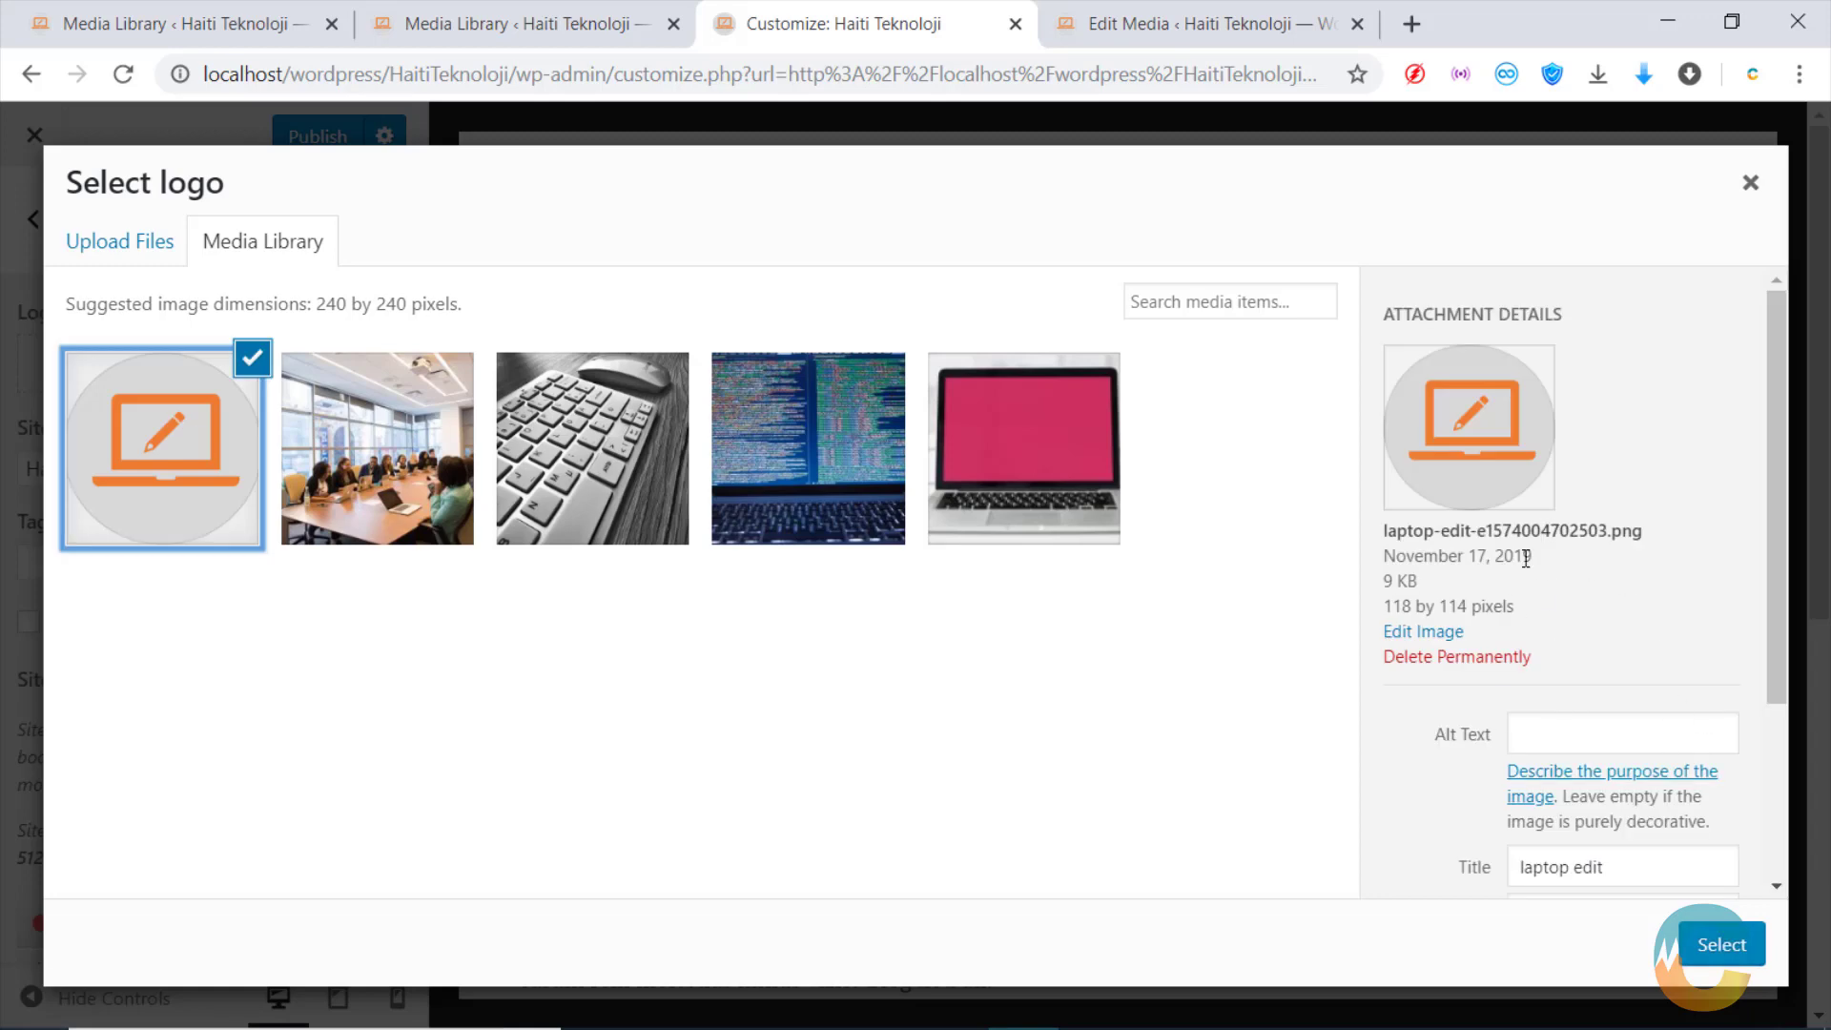
{"action": "left_click", "coordinate": [1722, 944]}
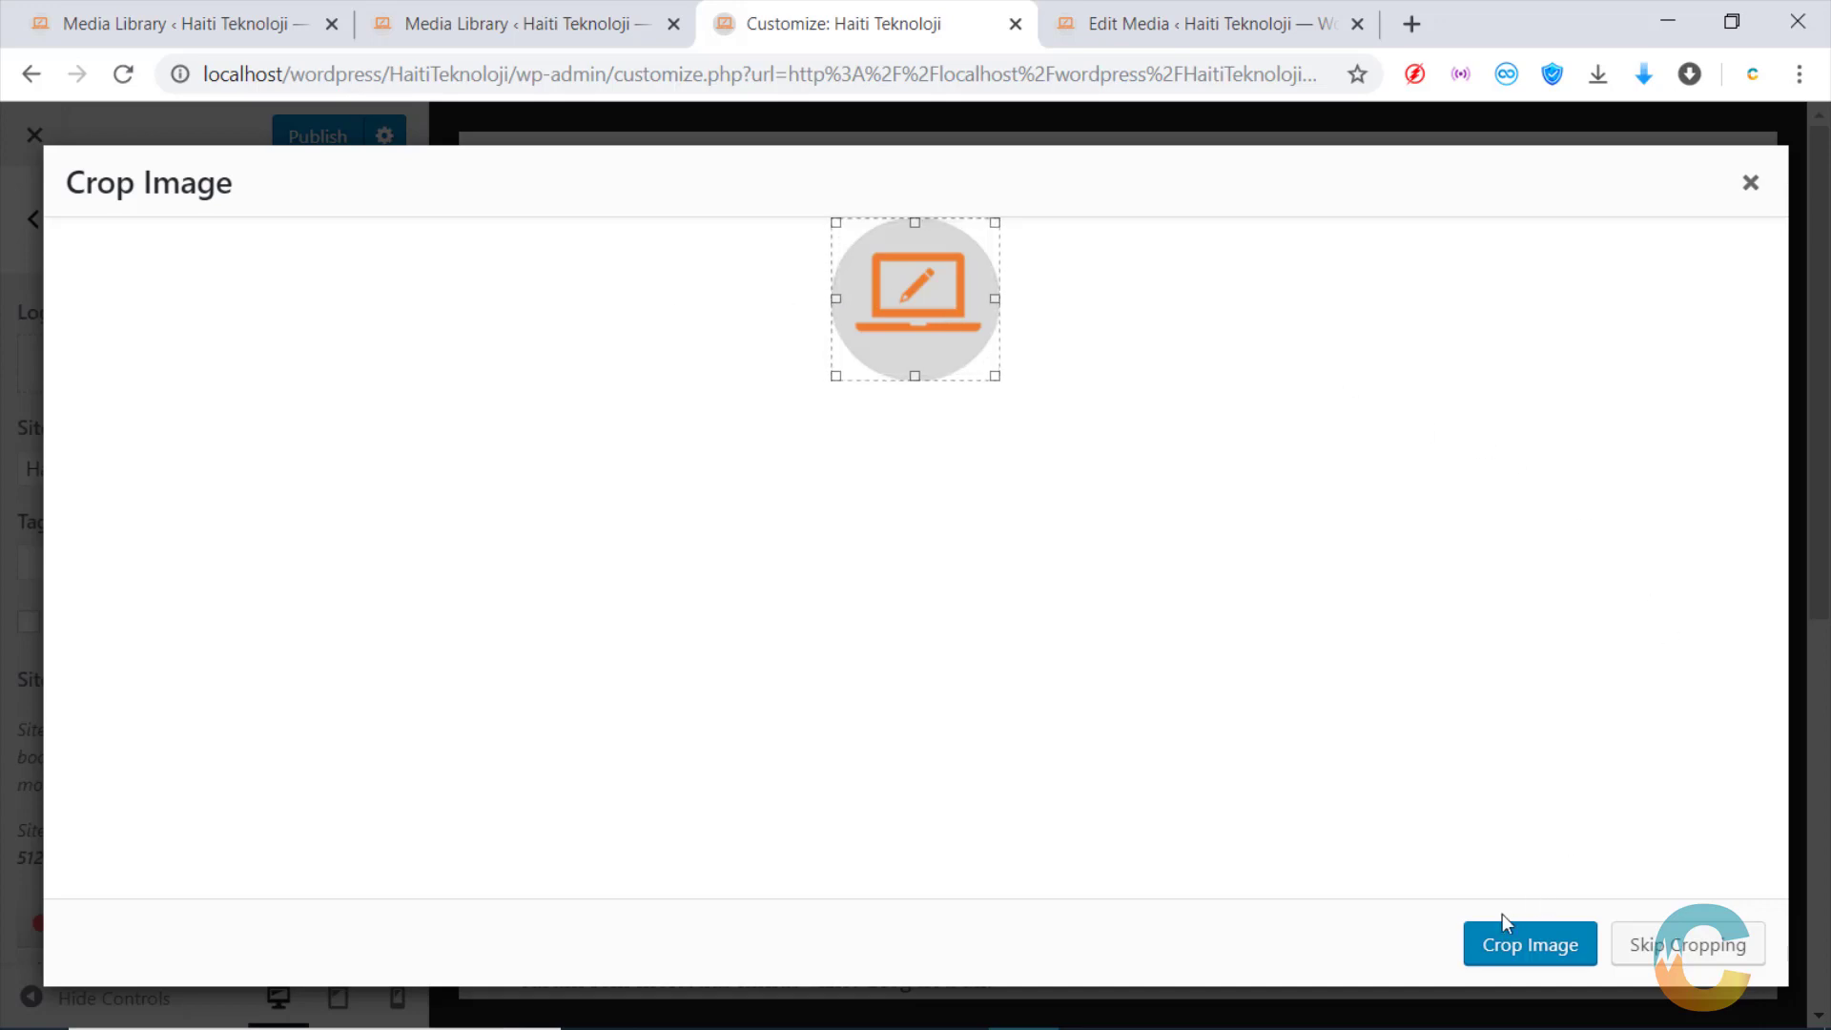
{"action": "left_click", "coordinate": [1661, 947]}
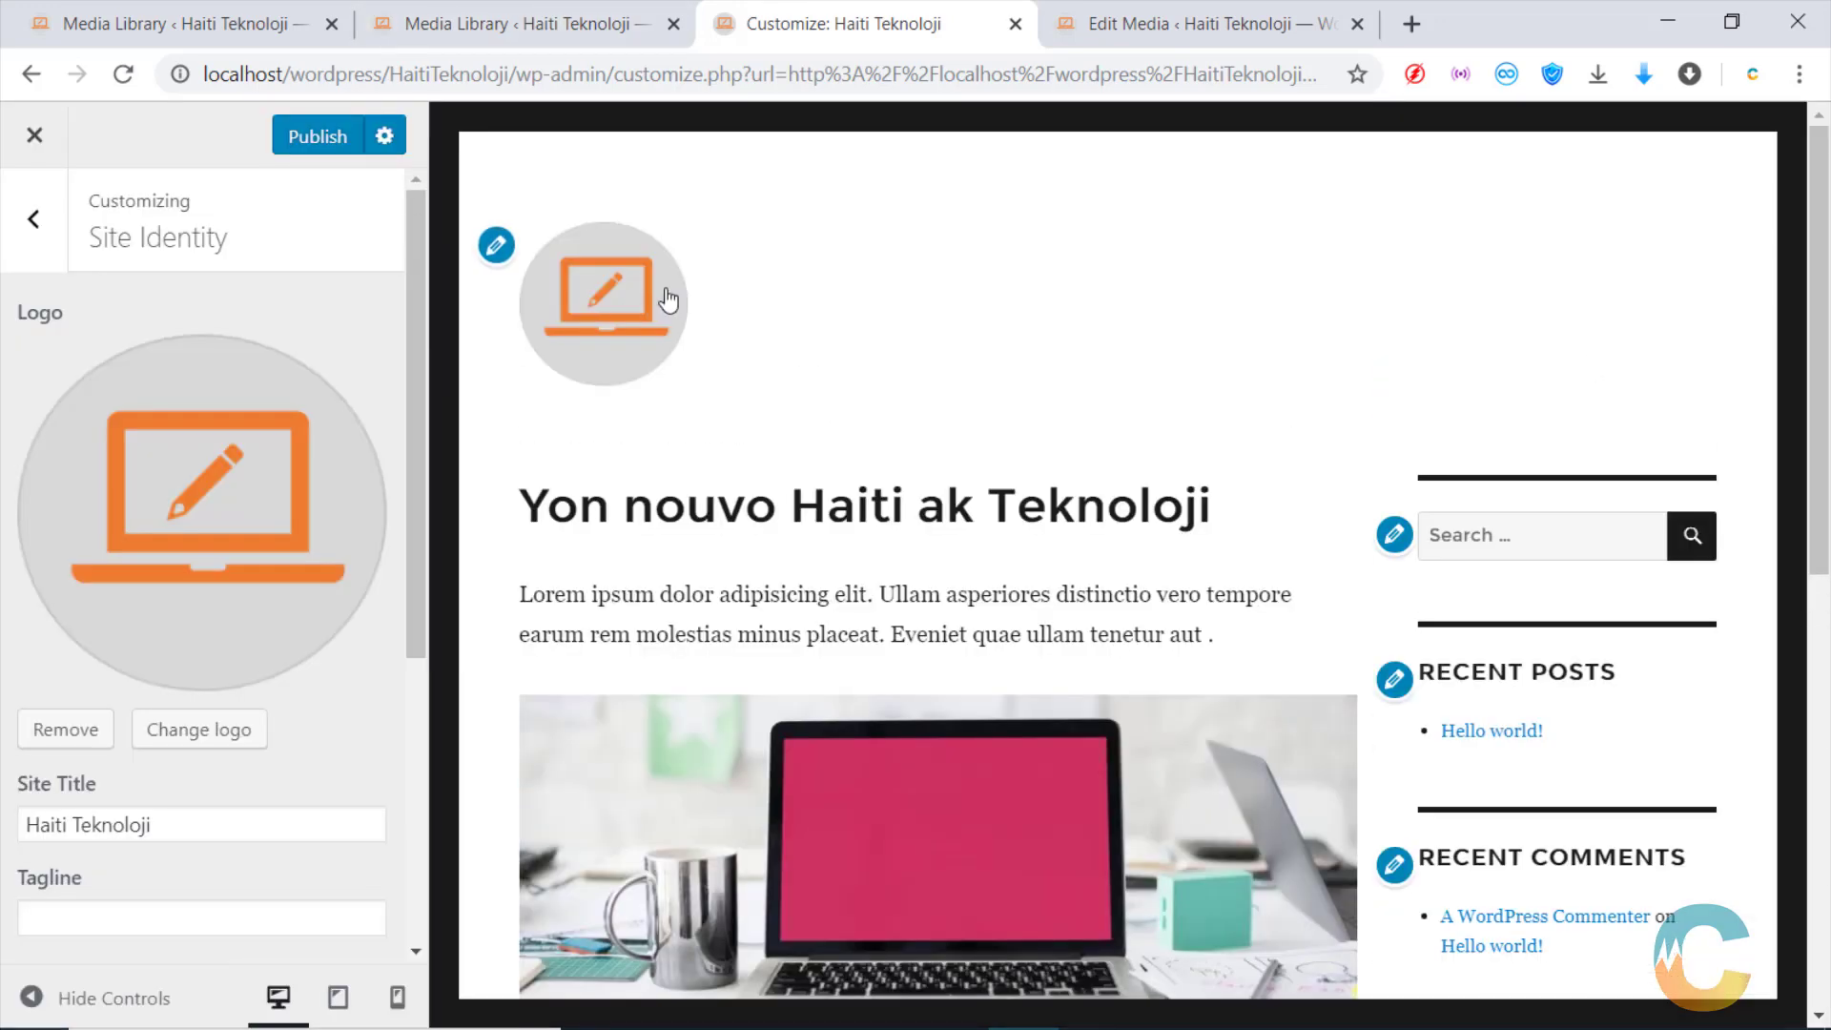
Compare the logo with the myblogtest reference site in Firefox, and return to Chrome to look over the customizer preview
{"action": "mouse_move", "coordinate": [942, 972]}
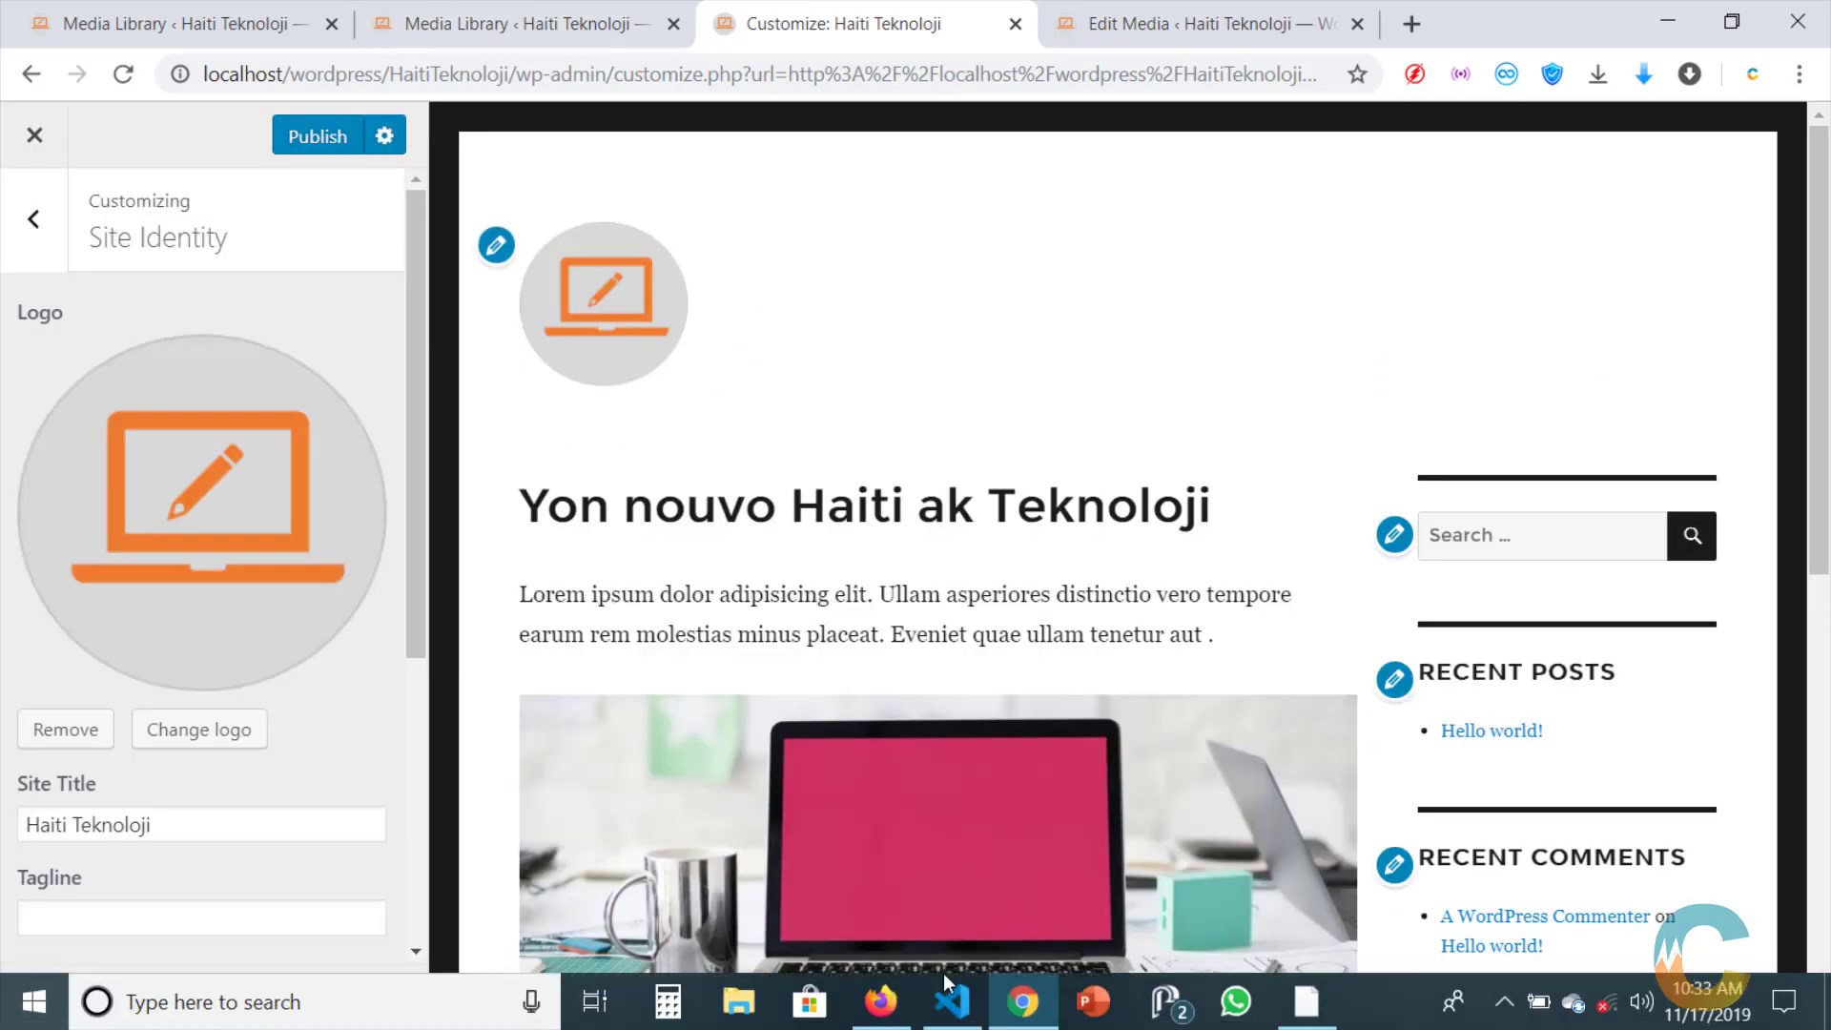
{"action": "left_click", "coordinate": [881, 1001]}
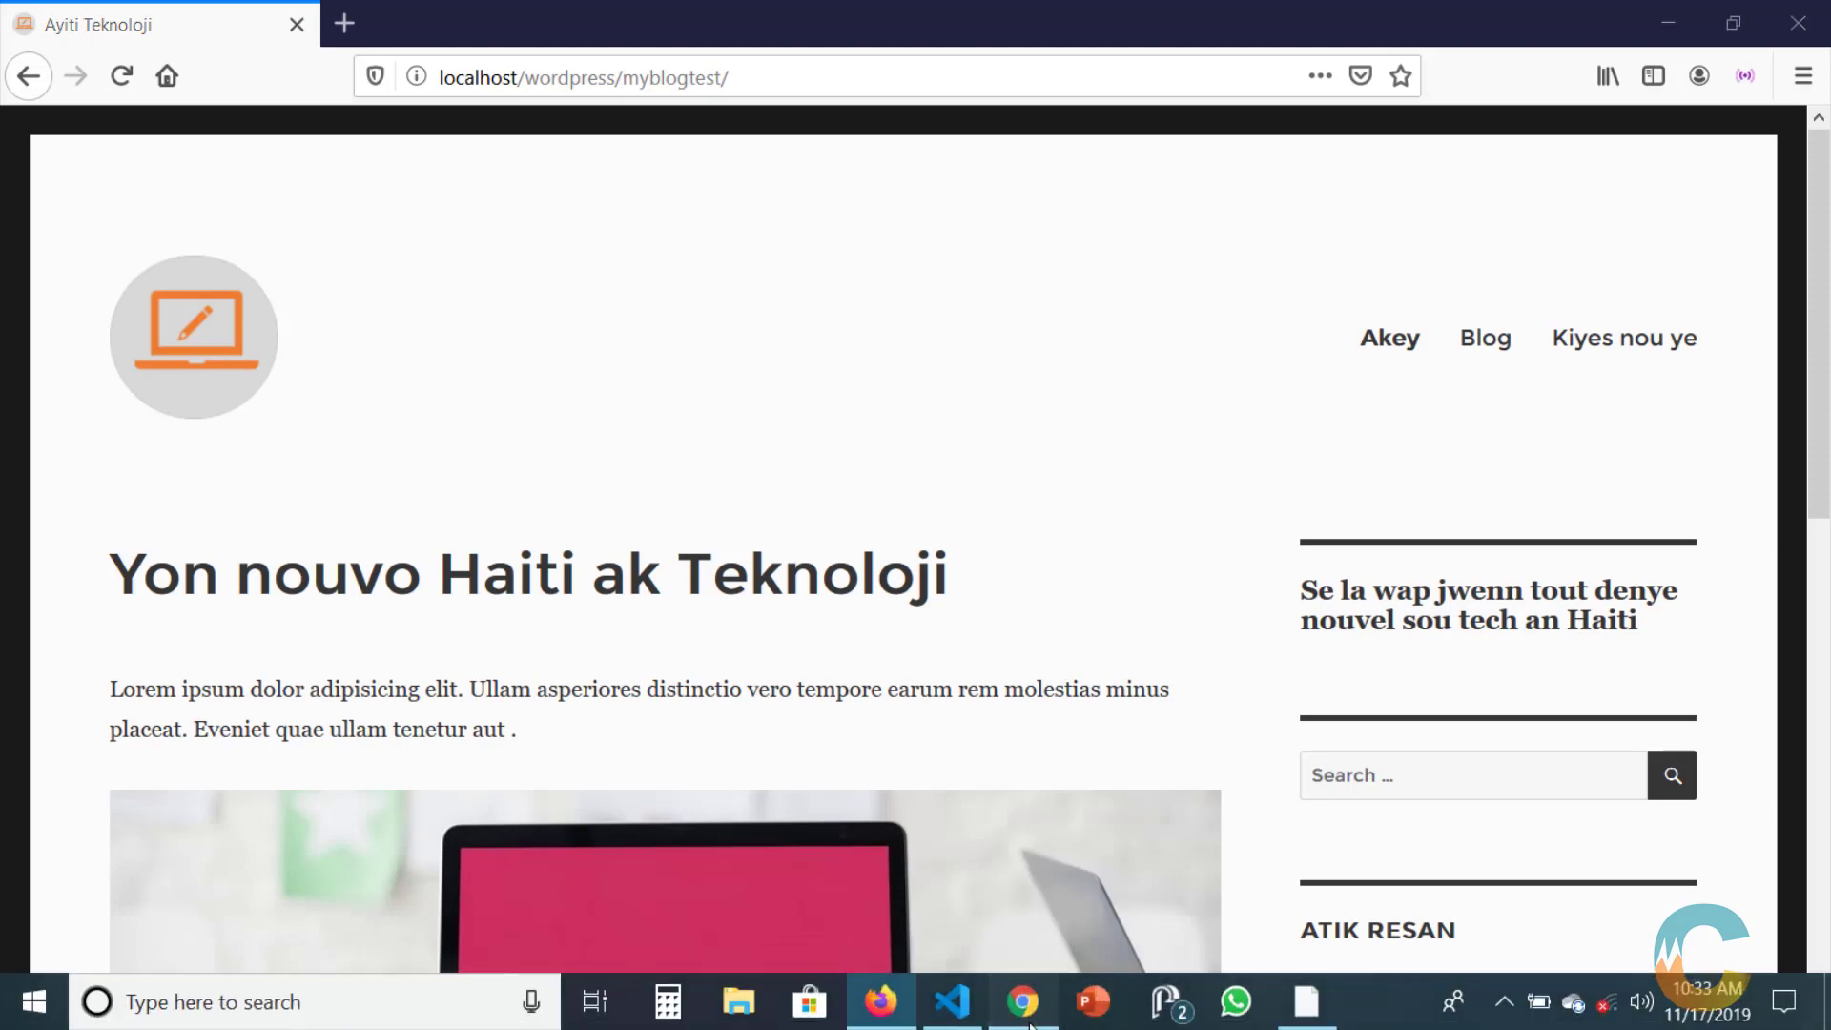
{"action": "left_click", "coordinate": [1023, 1001]}
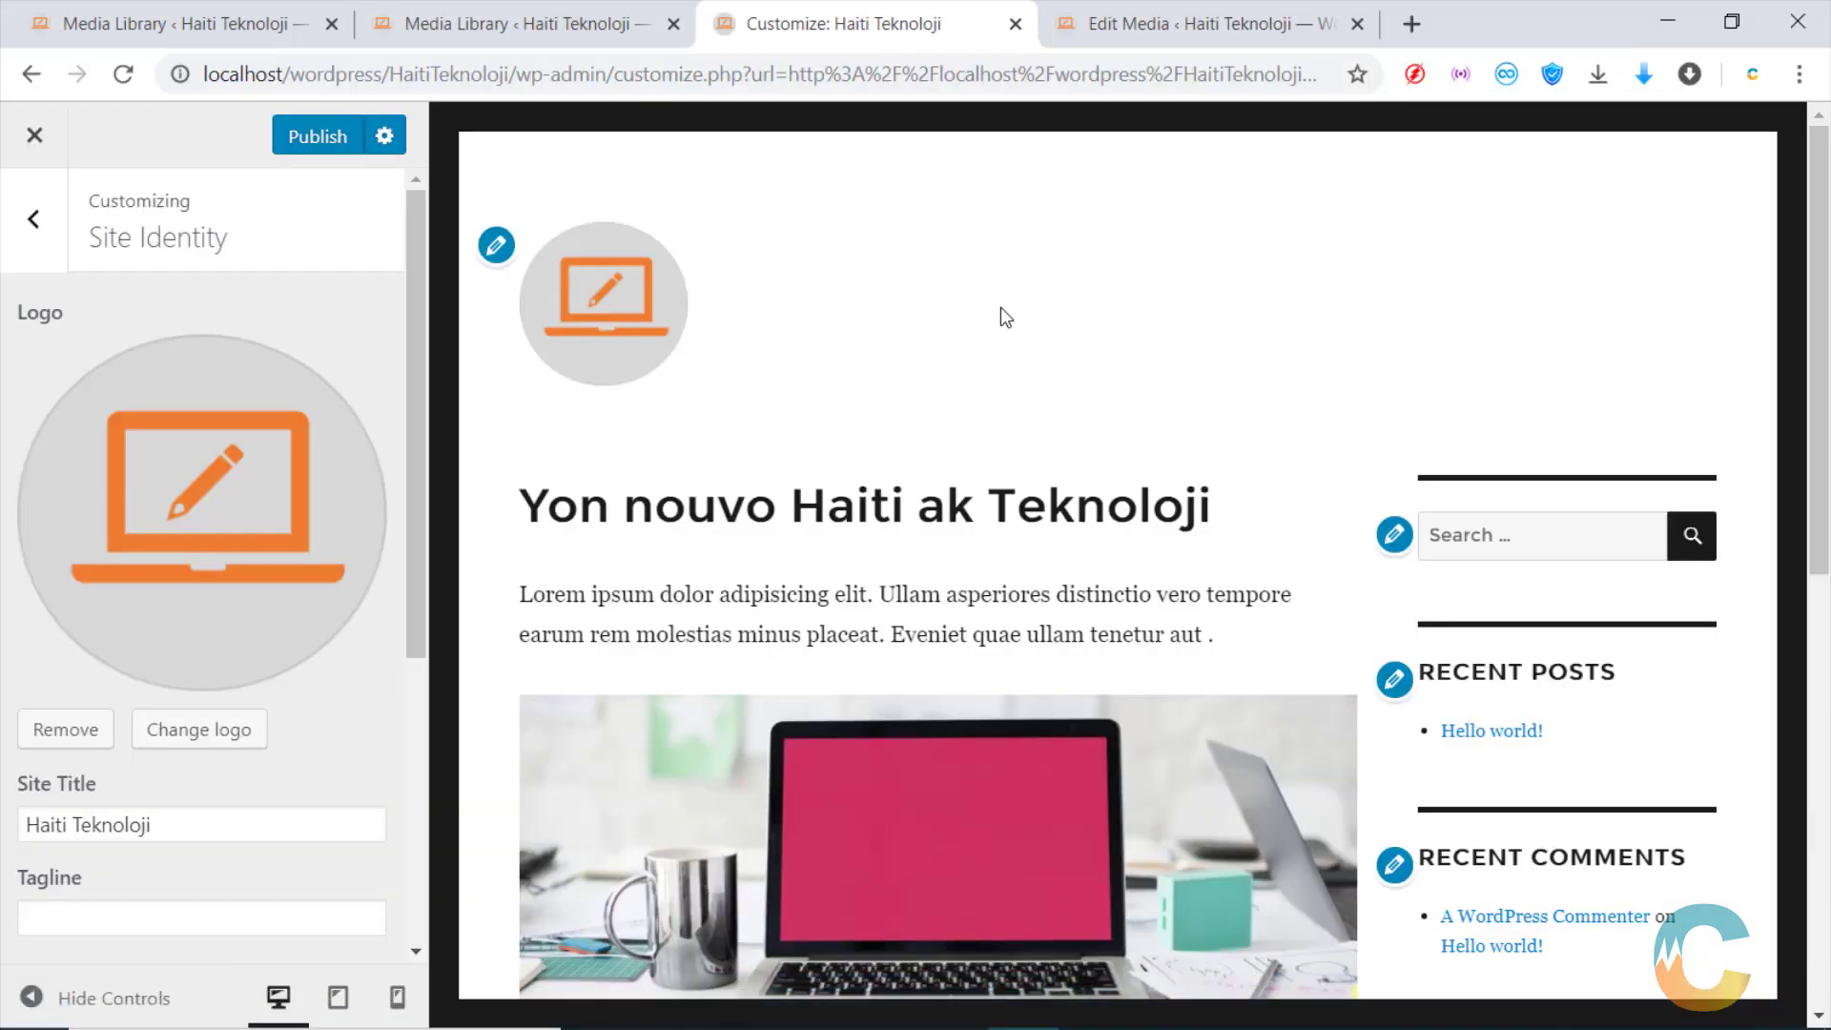
{"action": "scroll", "coordinate": [897, 288], "scroll_direction": "down", "scroll_amount": 5}
{"action": "scroll", "coordinate": [937, 322], "scroll_direction": "up", "scroll_amount": 5}
{"action": "scroll", "coordinate": [969, 368], "scroll_direction": "down", "scroll_amount": 4}
{"action": "scroll", "coordinate": [973, 397], "scroll_direction": "up", "scroll_amount": 4}
Remove the site logo in the customizer and open the laptop edit image's attachment details in the media library
{"action": "left_click", "coordinate": [60, 739]}
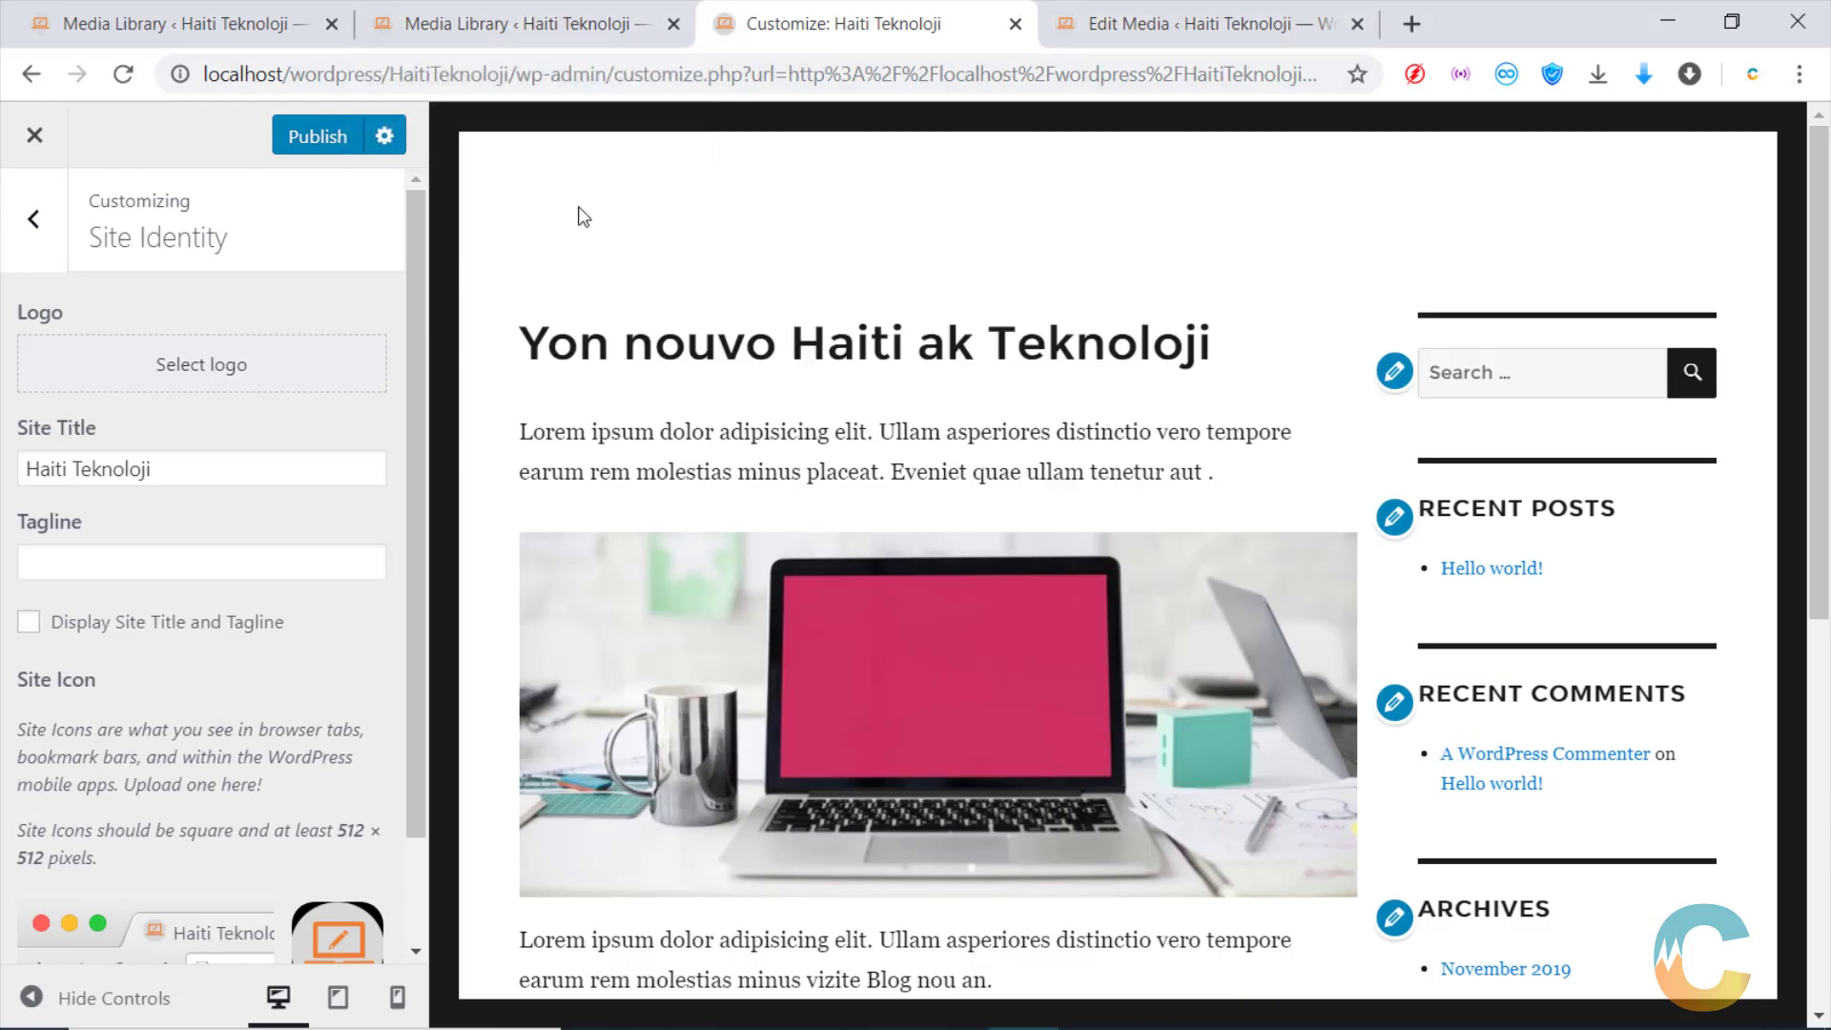
{"action": "left_click", "coordinate": [512, 29]}
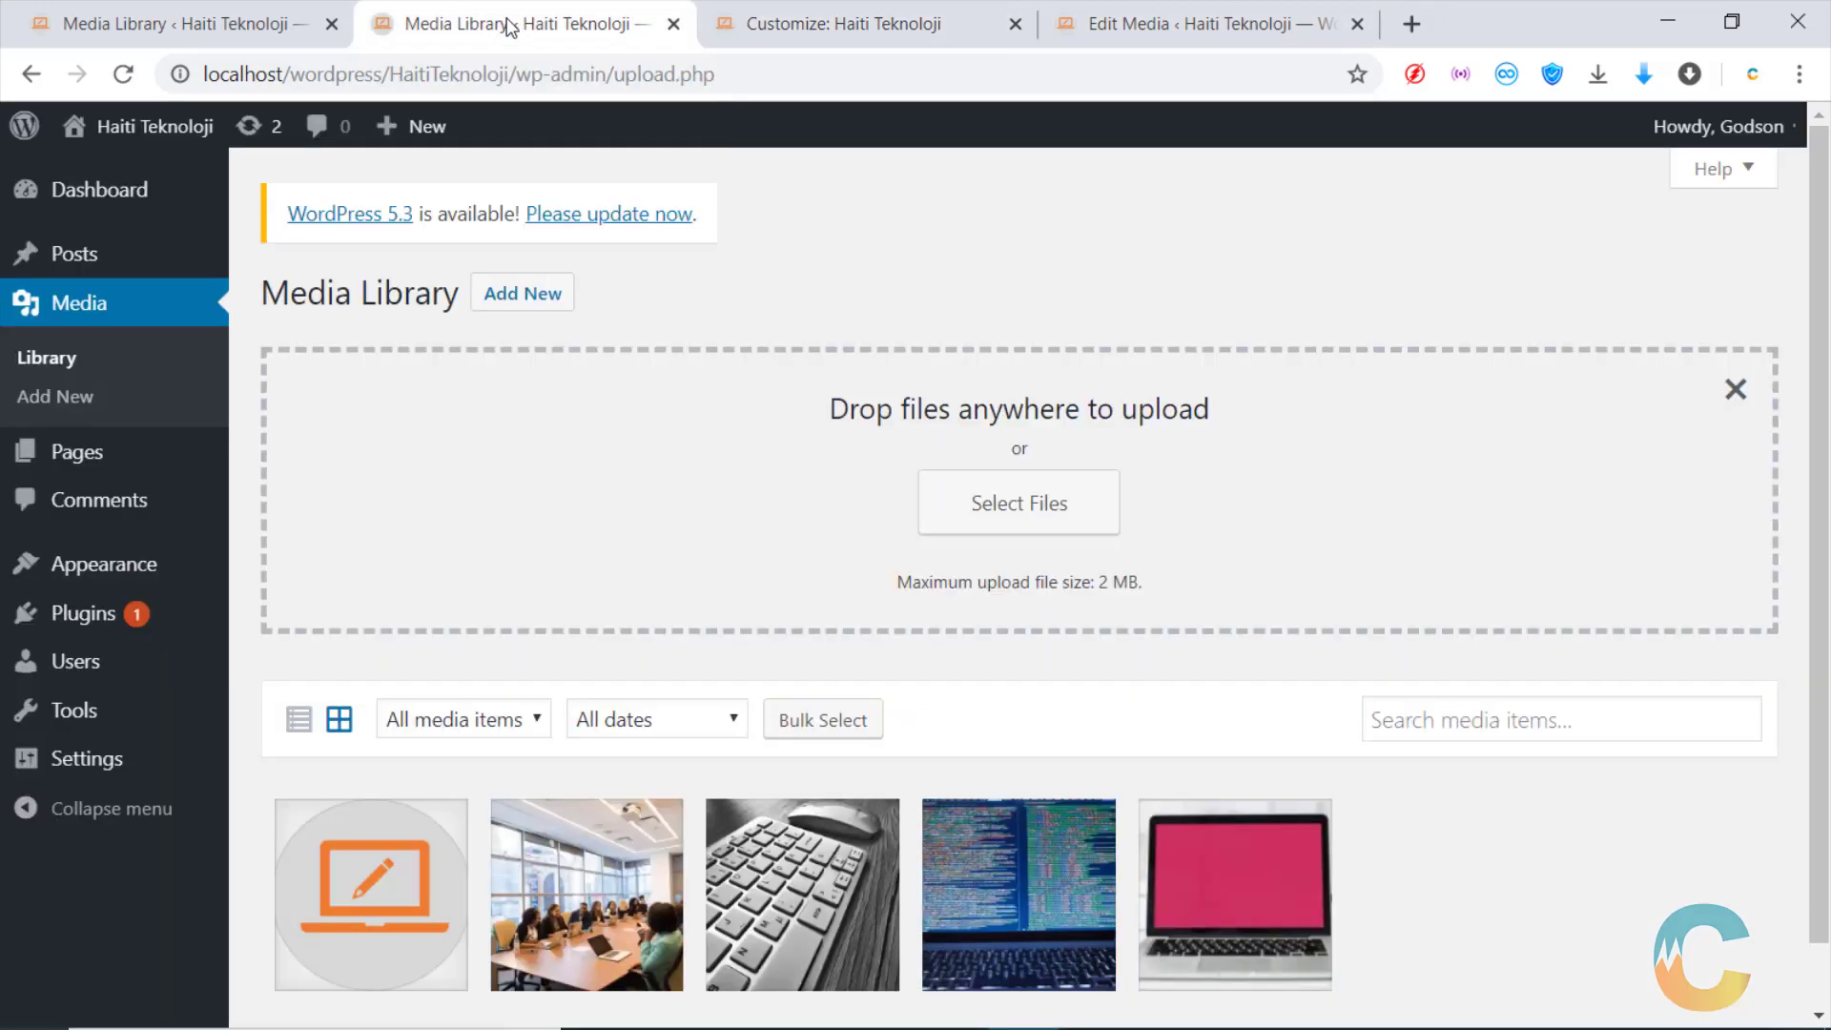
{"action": "scroll", "coordinate": [650, 537], "scroll_direction": "down", "scroll_amount": 1}
{"action": "left_click", "coordinate": [363, 777]}
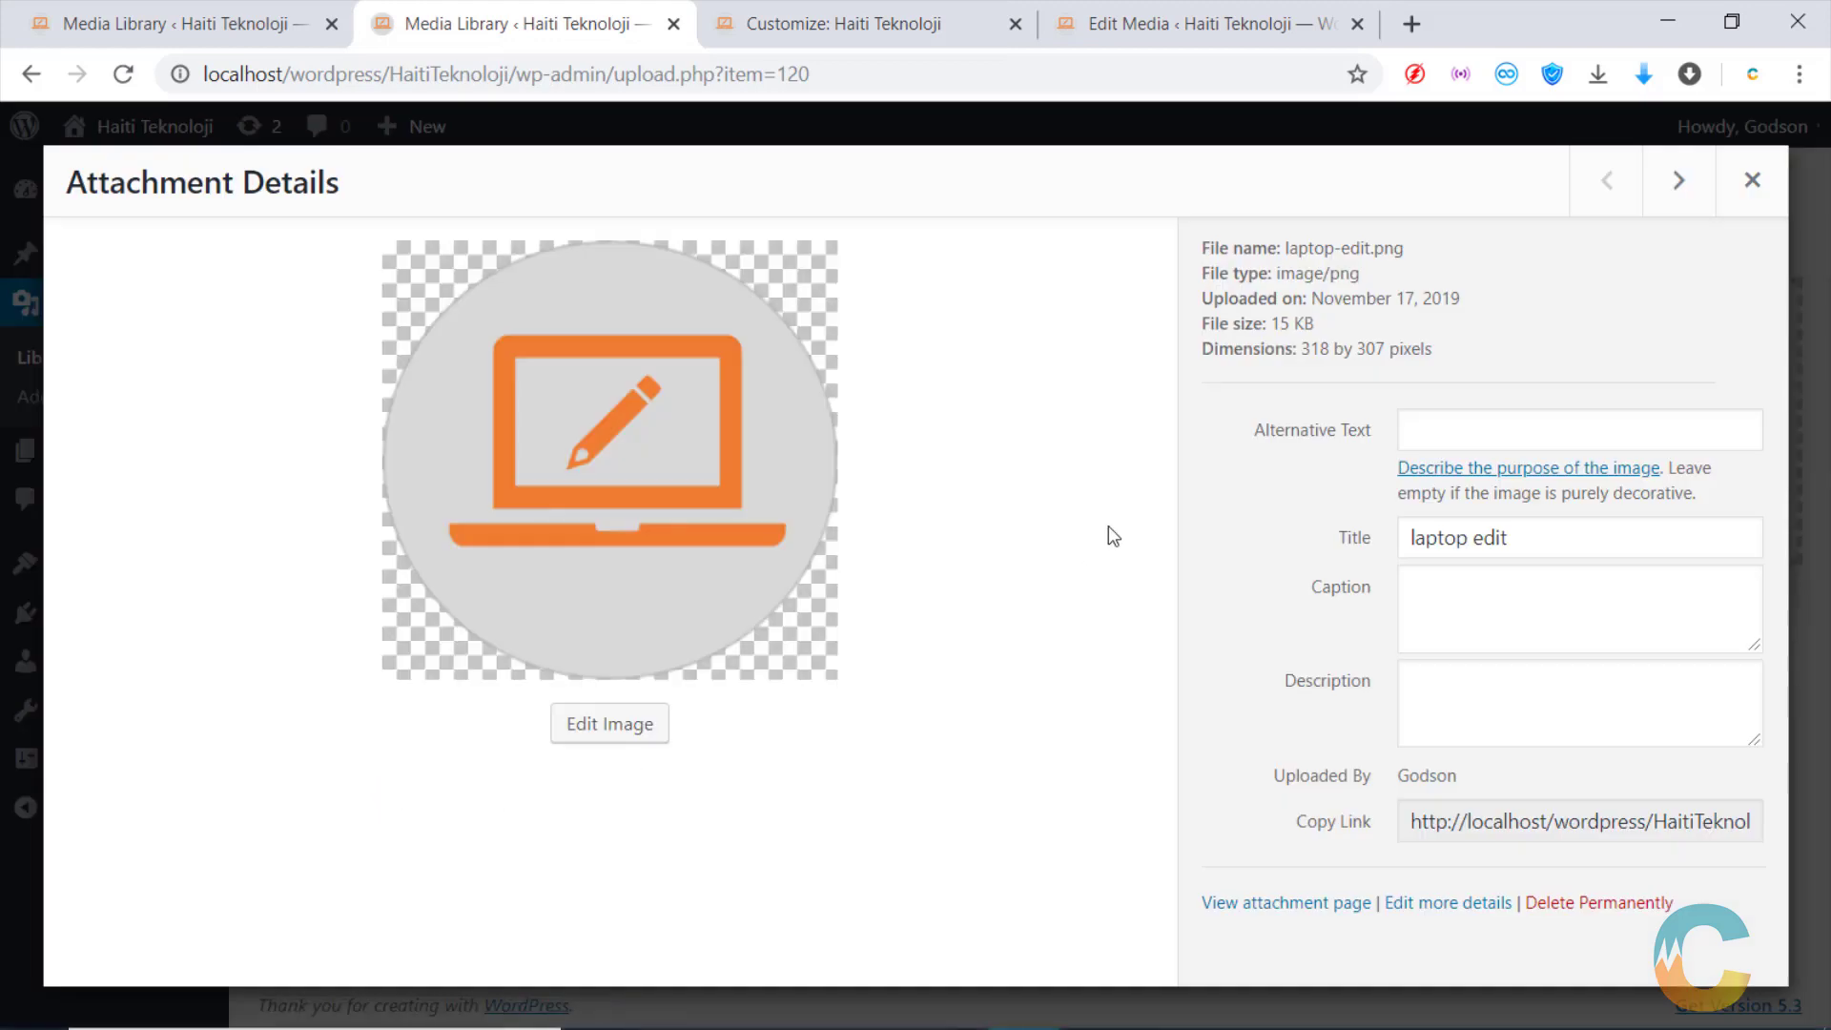
Permanently delete the laptop edit image from the media library and upload laptop edit.png again from the creative img folder
{"action": "left_click", "coordinate": [1602, 904]}
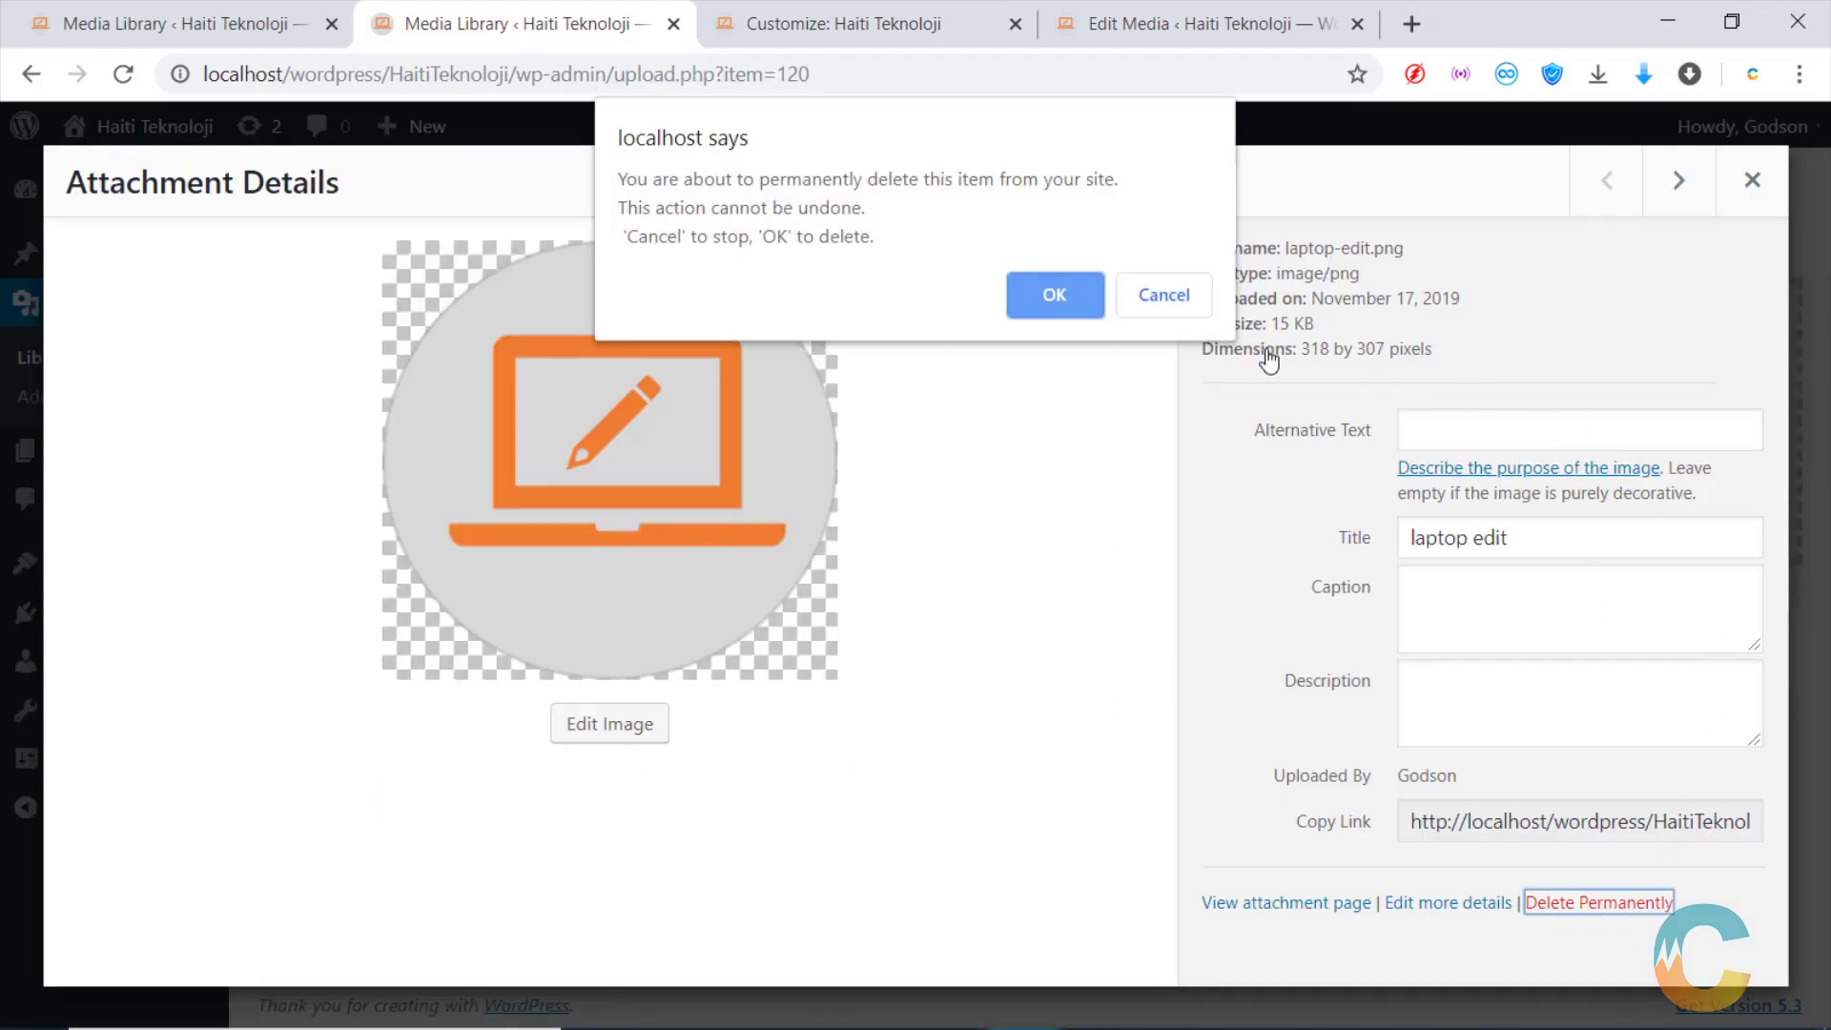
{"action": "left_click", "coordinate": [1058, 296]}
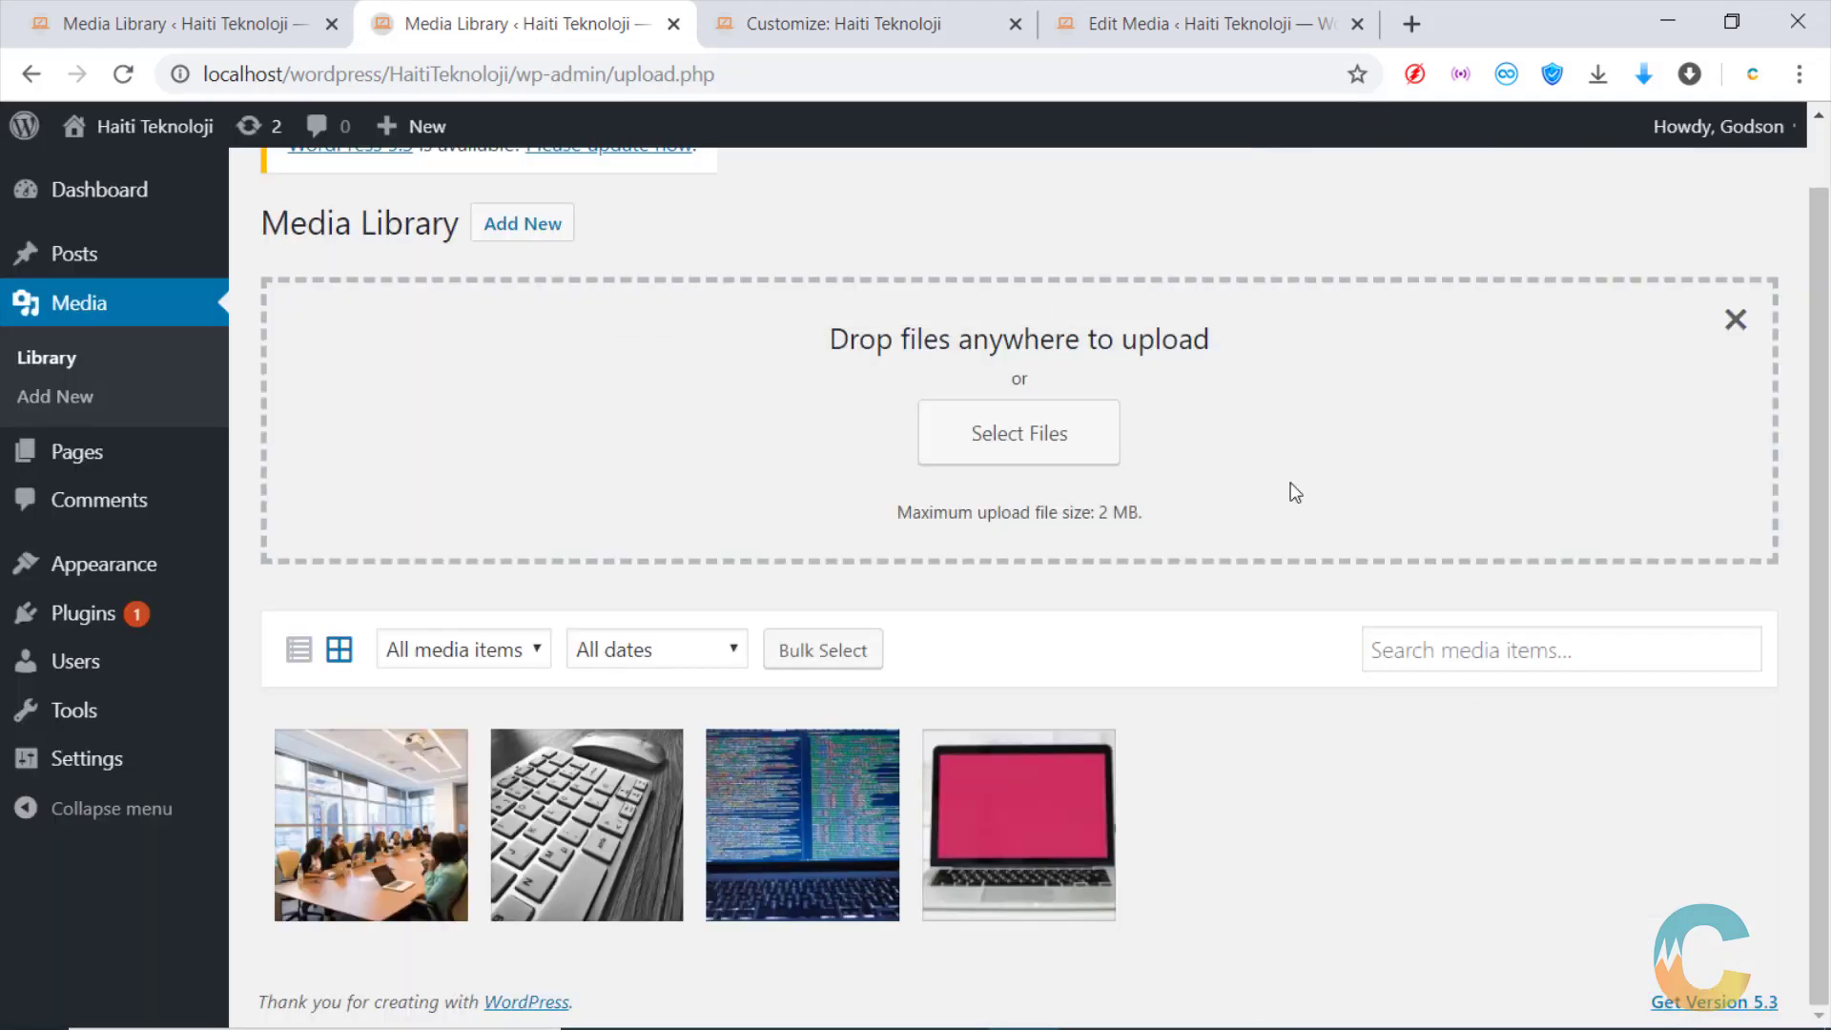
{"action": "left_click", "coordinate": [1037, 431]}
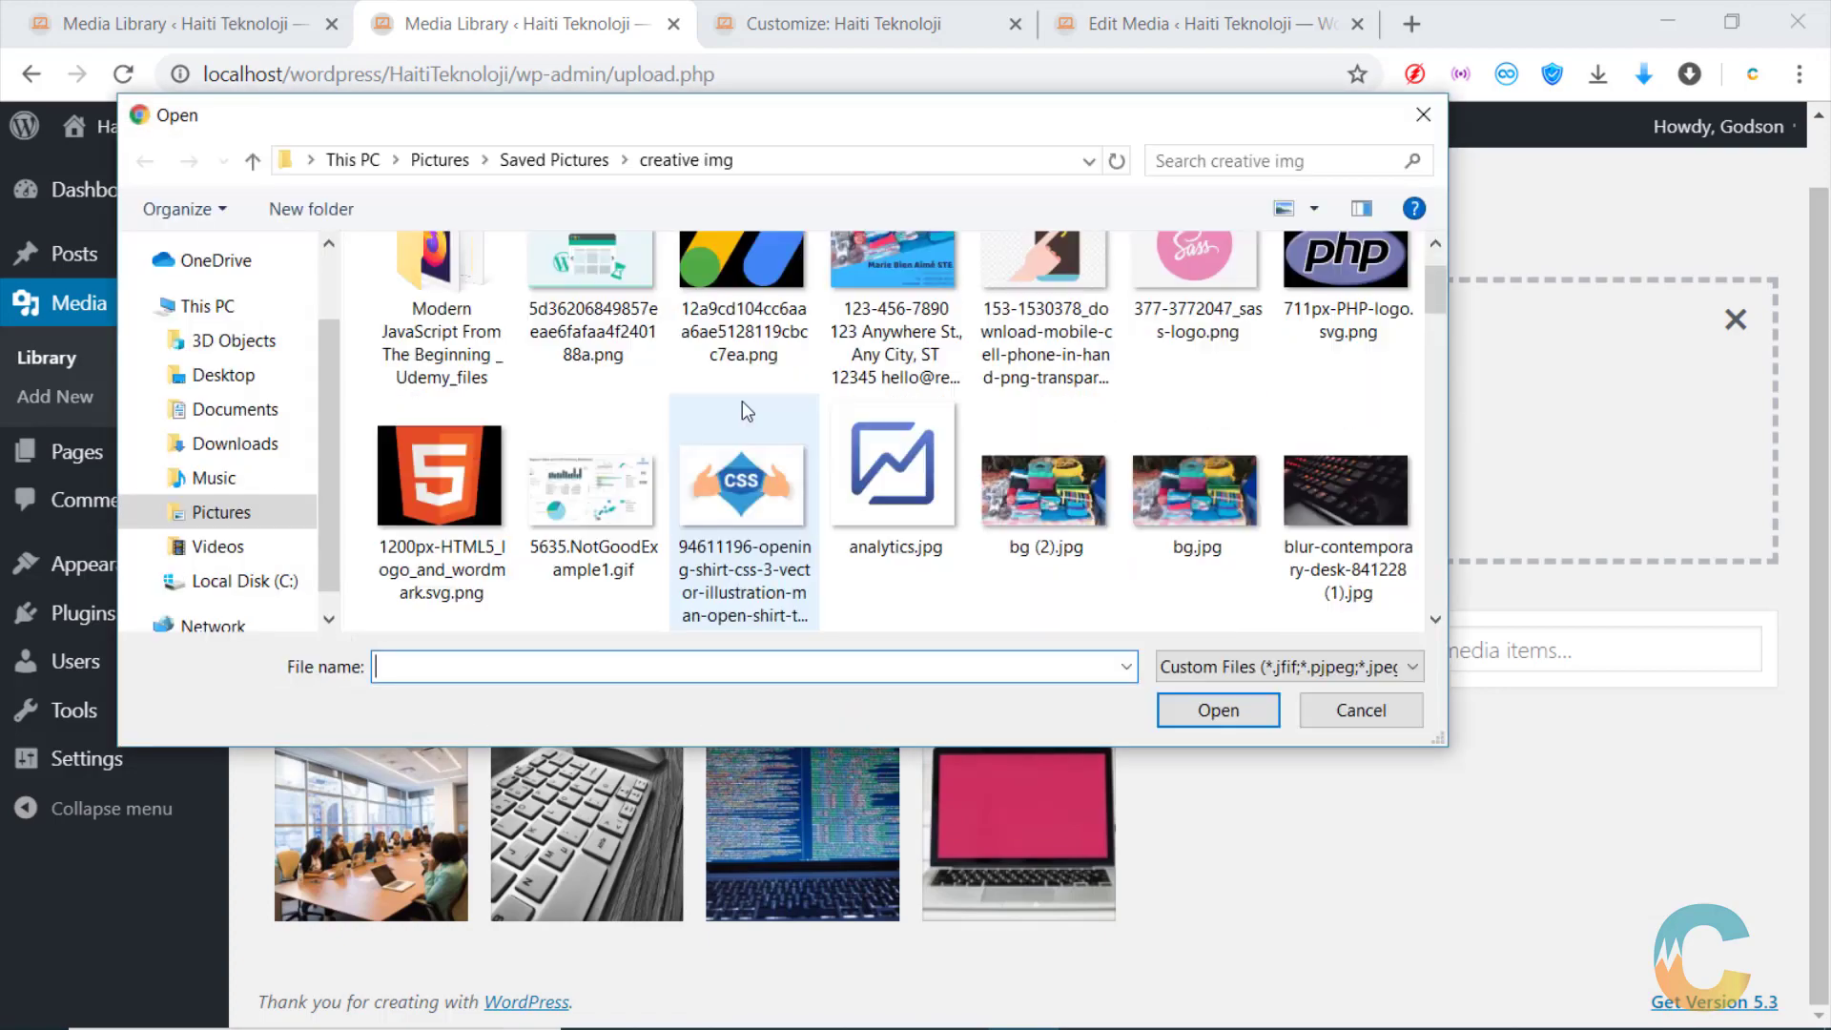
{"action": "scroll", "coordinate": [744, 401], "scroll_direction": "down", "scroll_amount": 10}
{"action": "scroll", "coordinate": [747, 404], "scroll_direction": "up", "scroll_amount": 5}
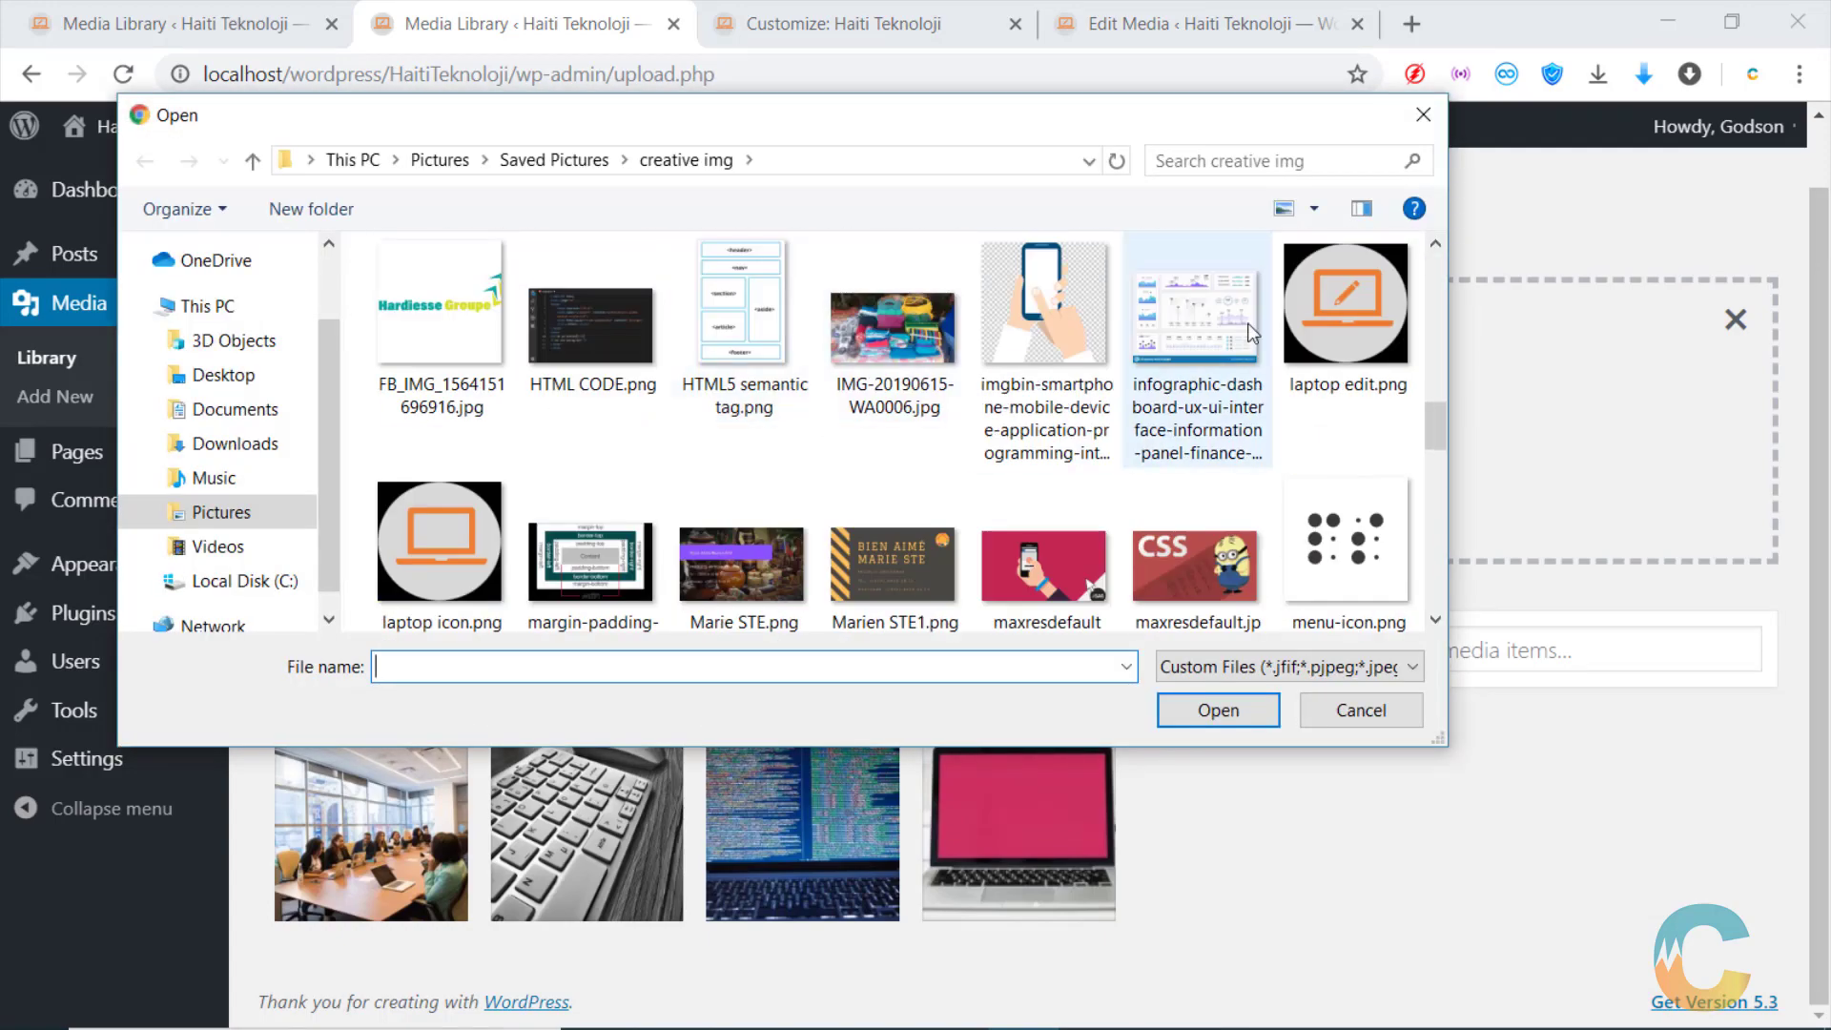
{"action": "left_click", "coordinate": [1335, 324]}
{"action": "left_click", "coordinate": [1192, 710]}
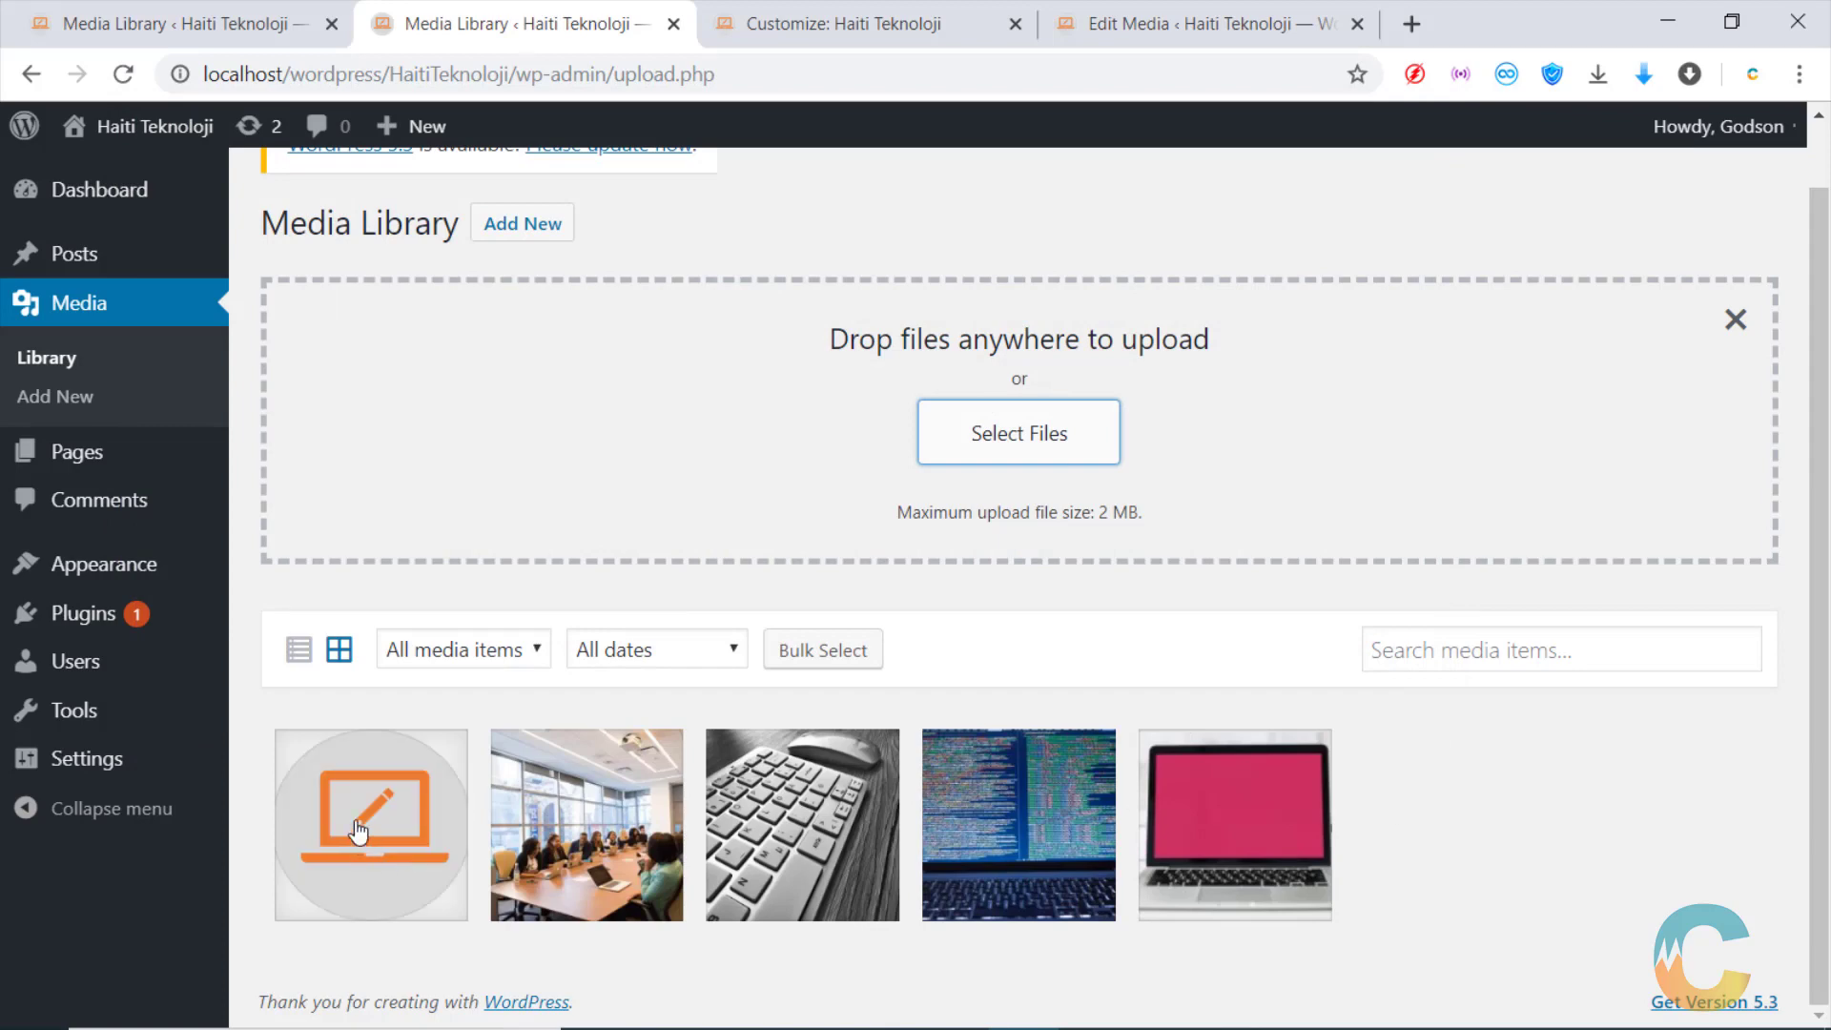
Scale the uploaded laptop edit image to 118 × 114 pixels and close its attachment details
{"action": "left_click", "coordinate": [358, 832]}
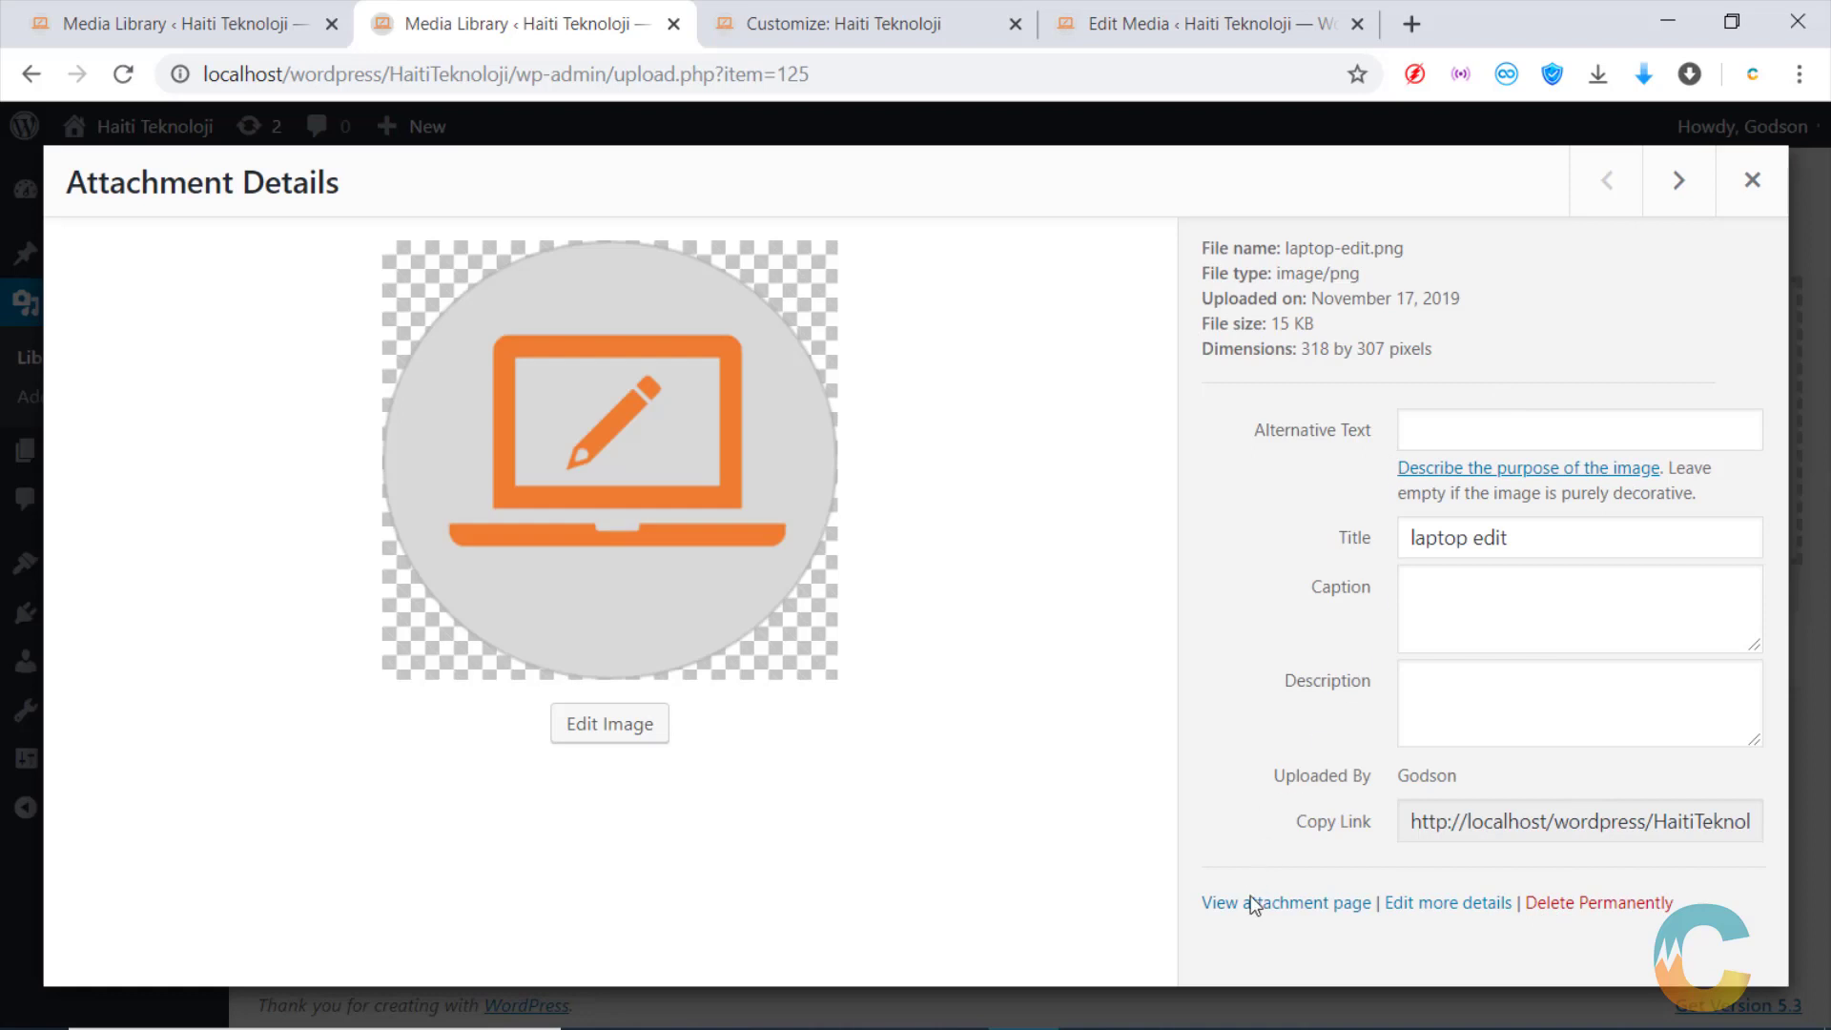
{"action": "left_click", "coordinate": [614, 728]}
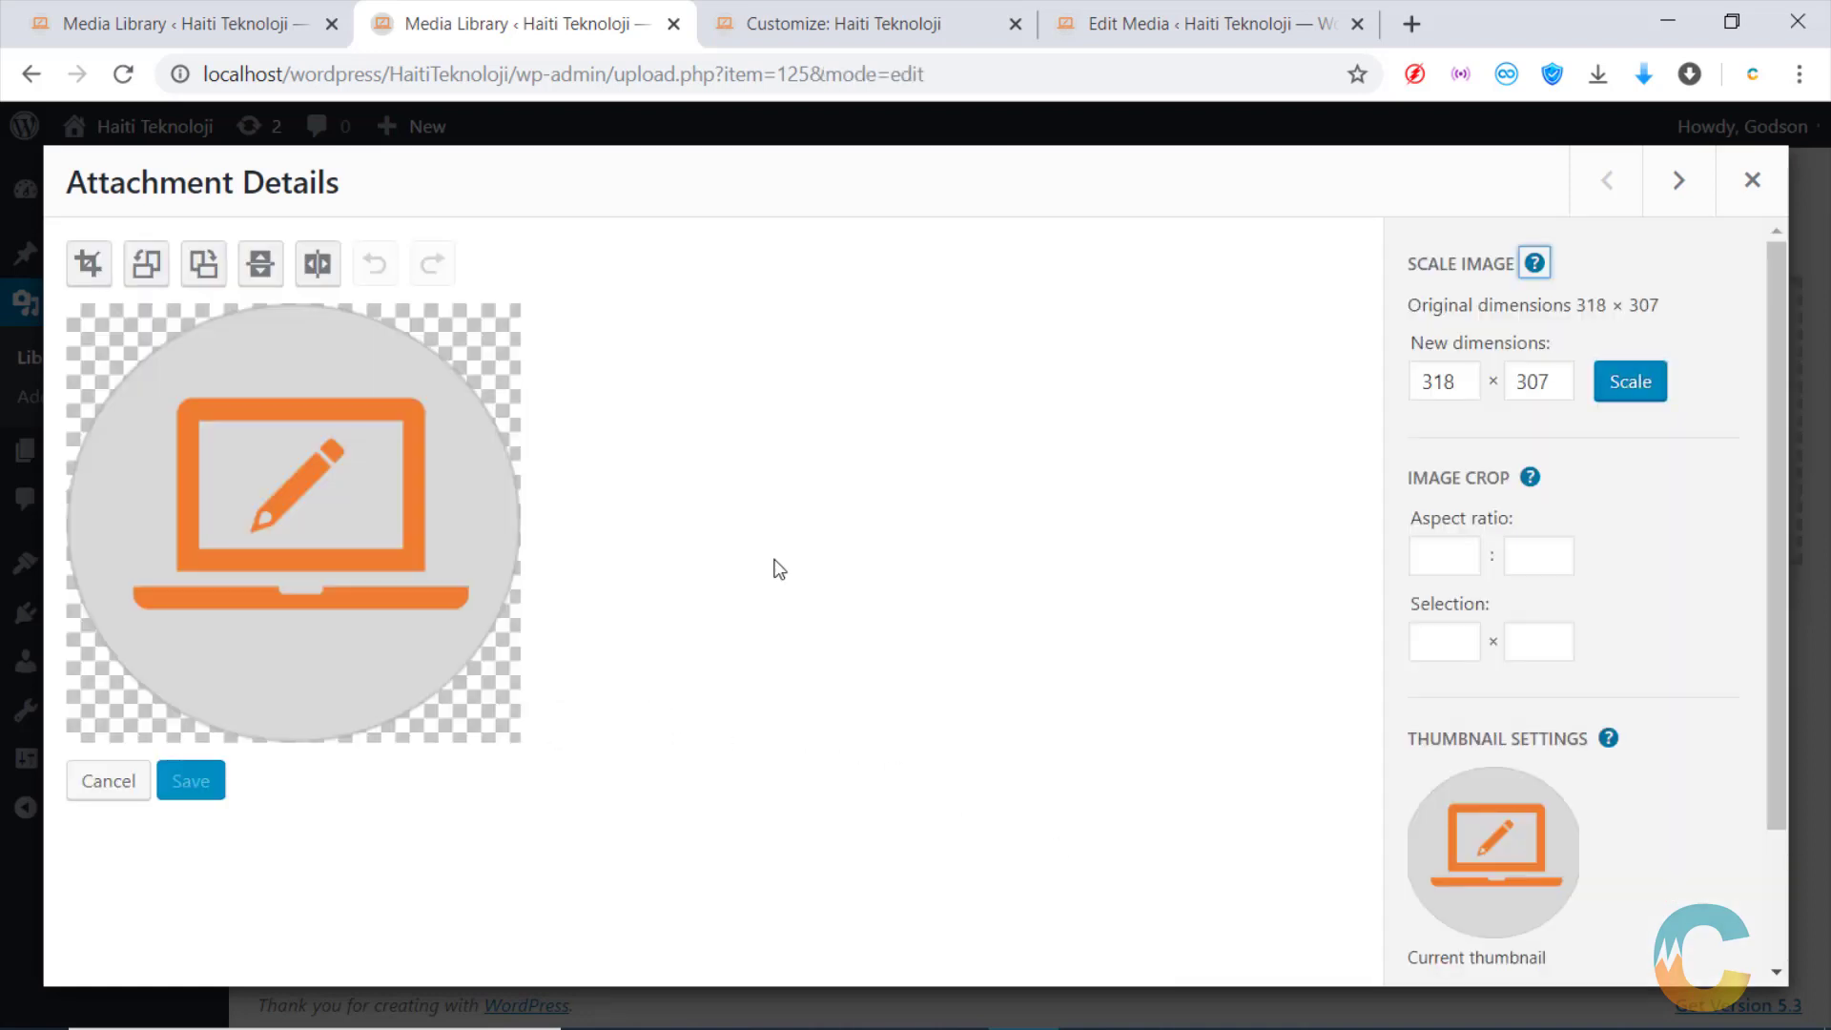
{"action": "left_click", "coordinate": [1437, 380]}
{"action": "key", "text": "BackSpace"}
{"action": "type", "text": "1"}
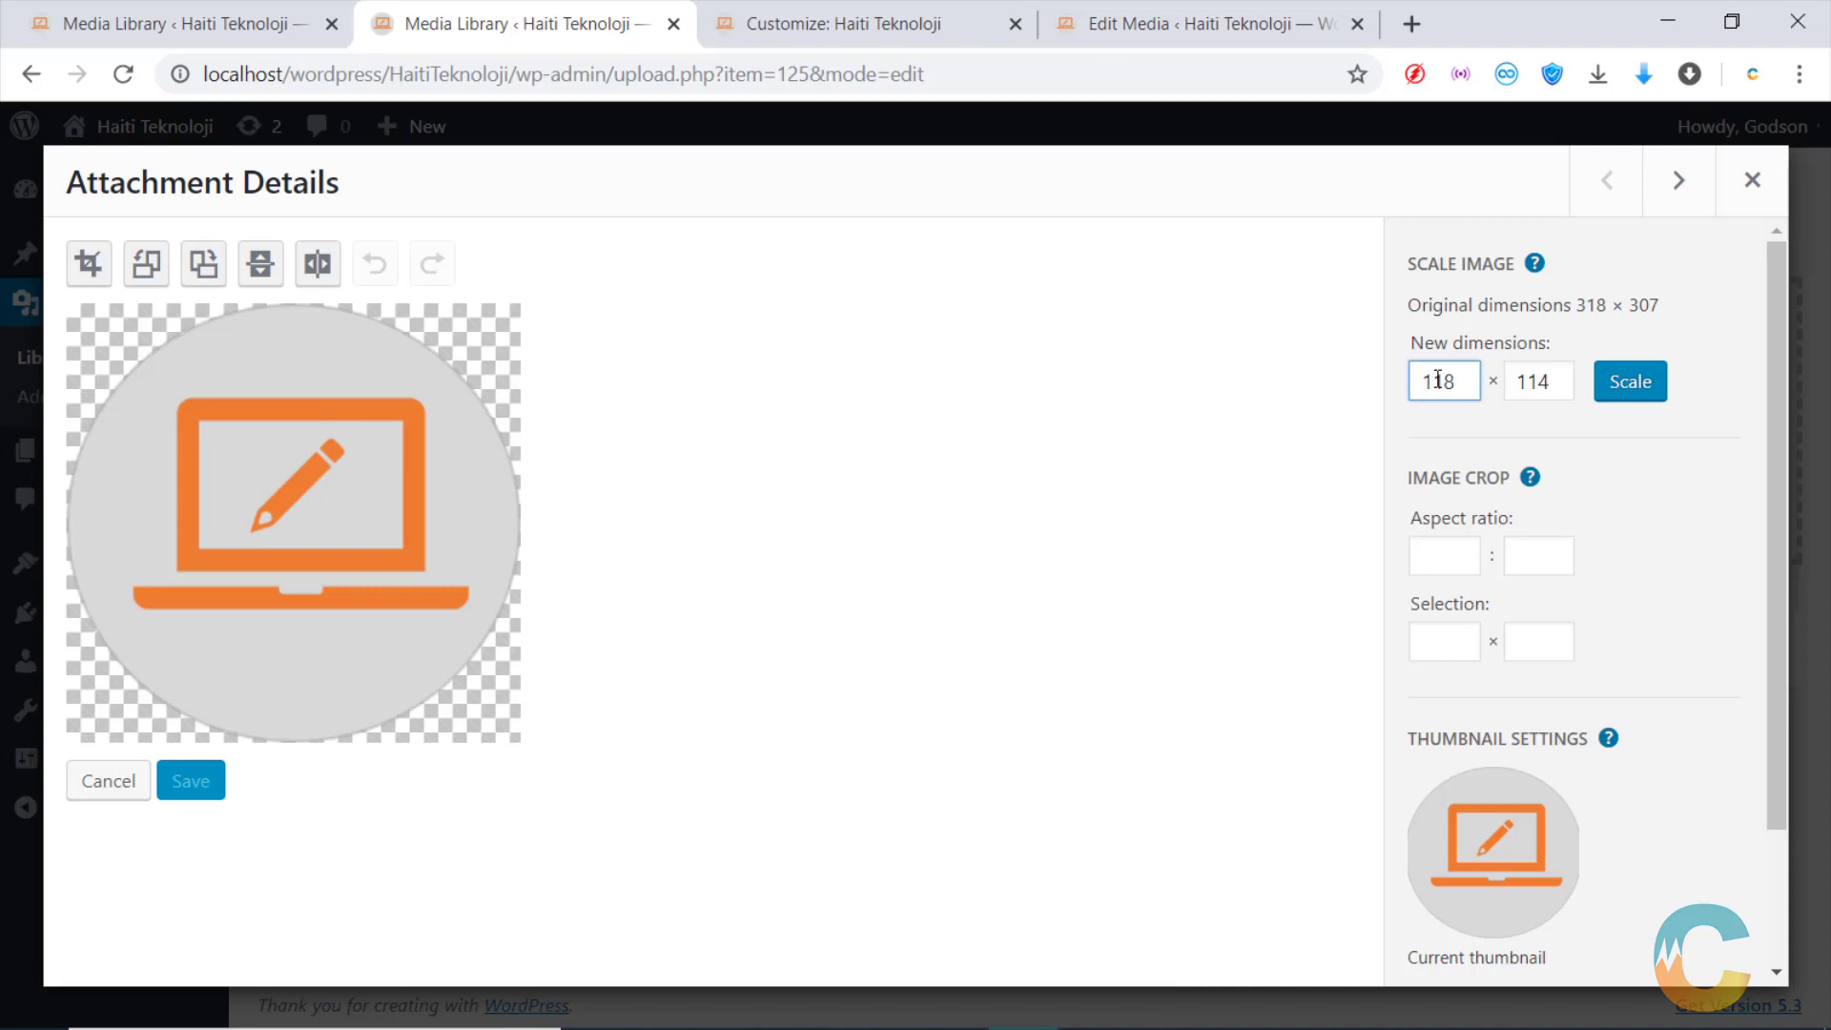
{"action": "left_click", "coordinate": [1640, 386]}
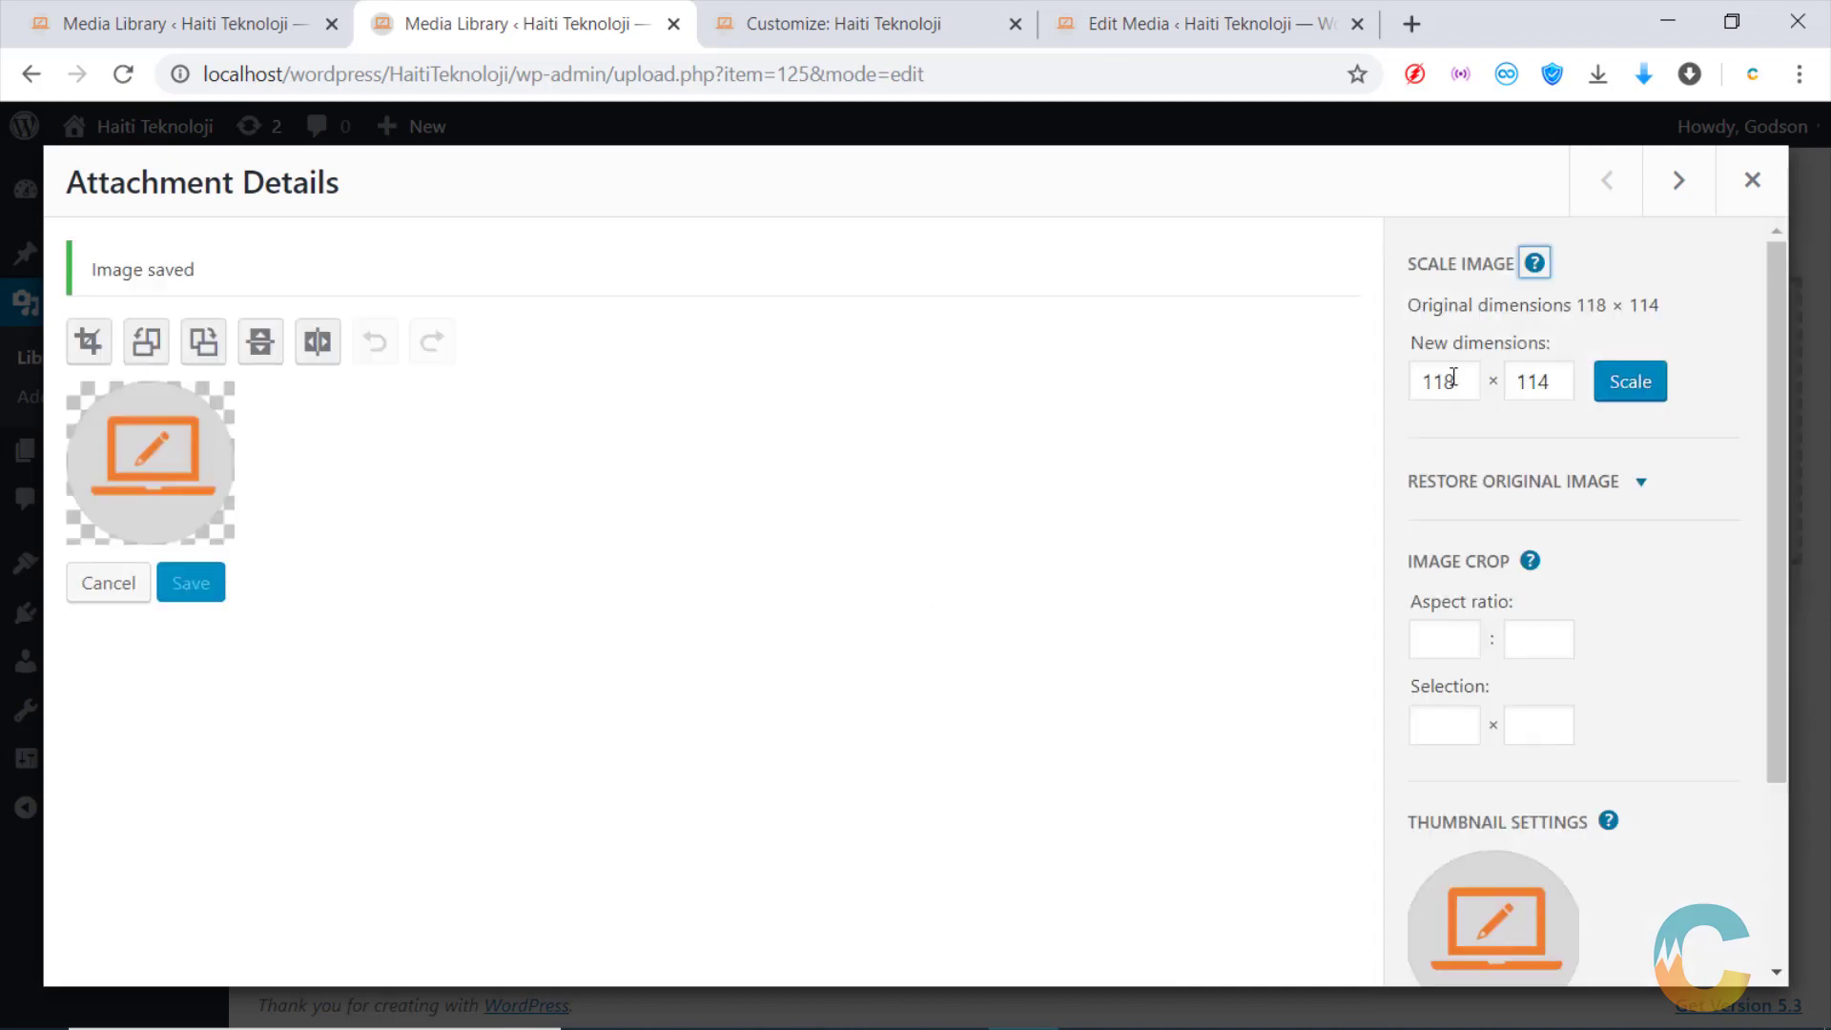
{"action": "left_click", "coordinate": [1751, 181]}
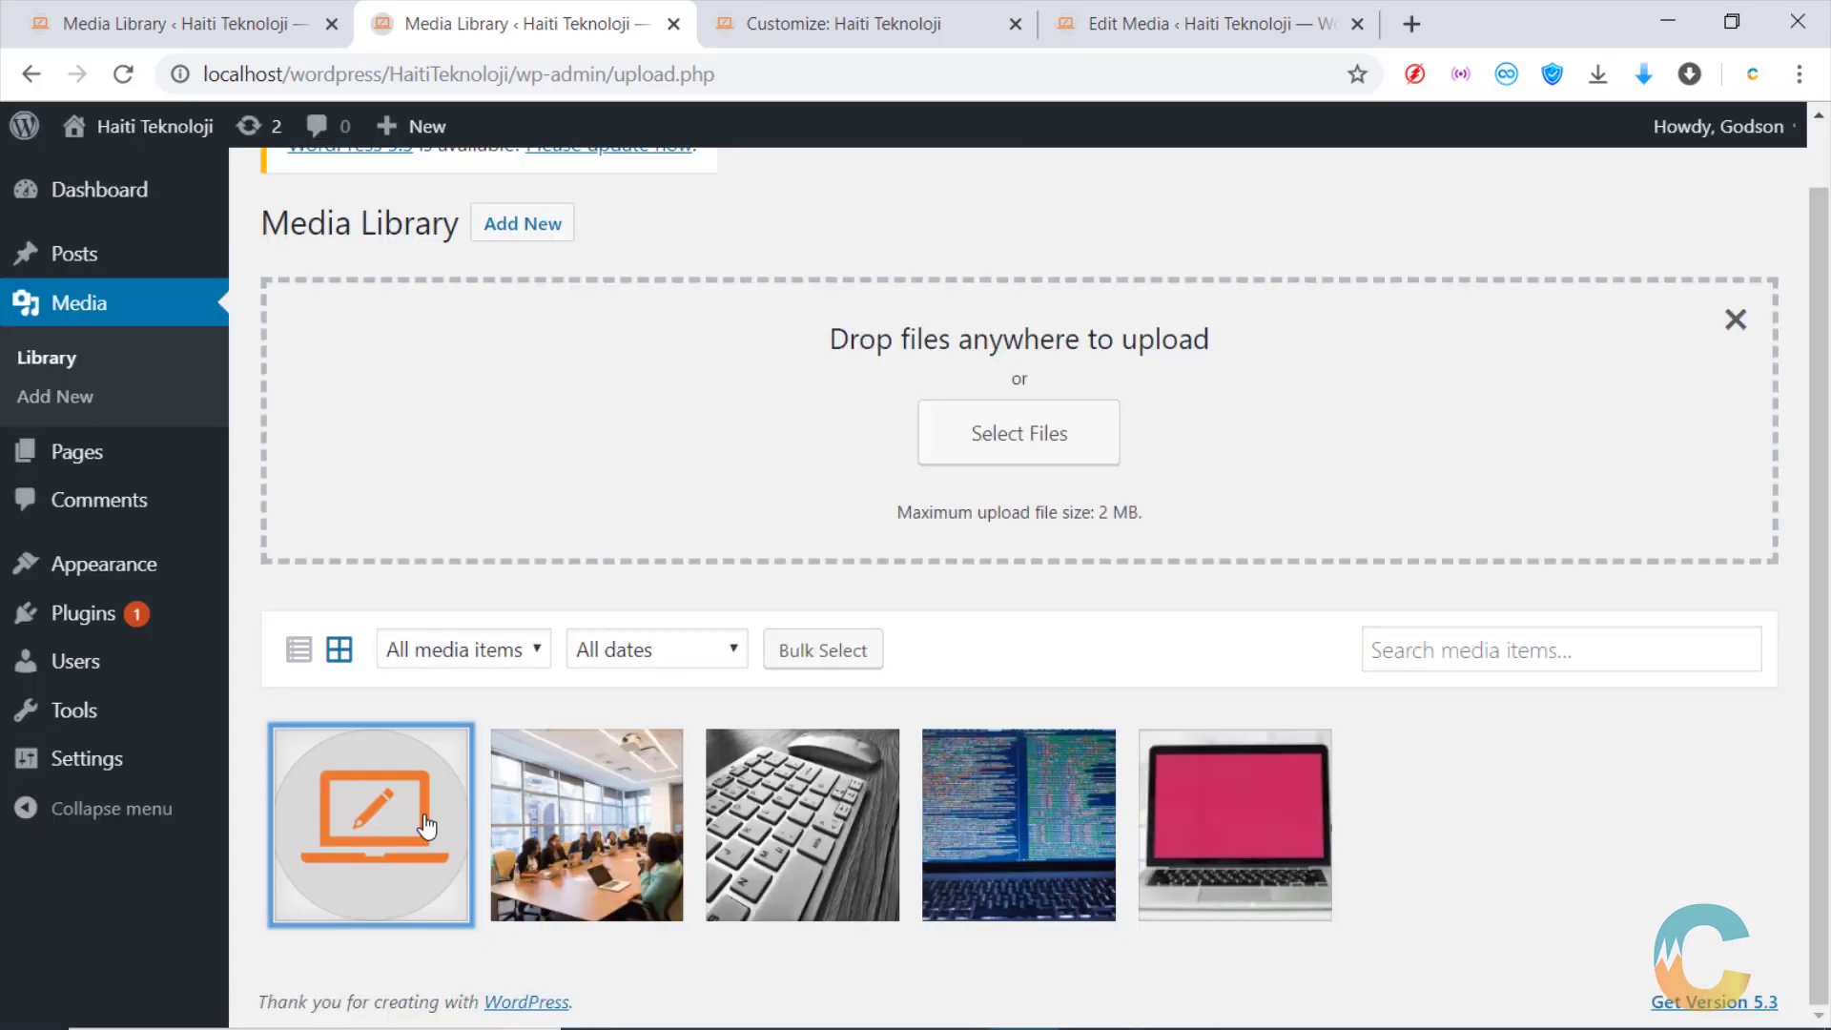
Permanently delete the scaled laptop edit image and upload a fresh copy of laptop edit.png to the media library
{"action": "left_click", "coordinate": [467, 834]}
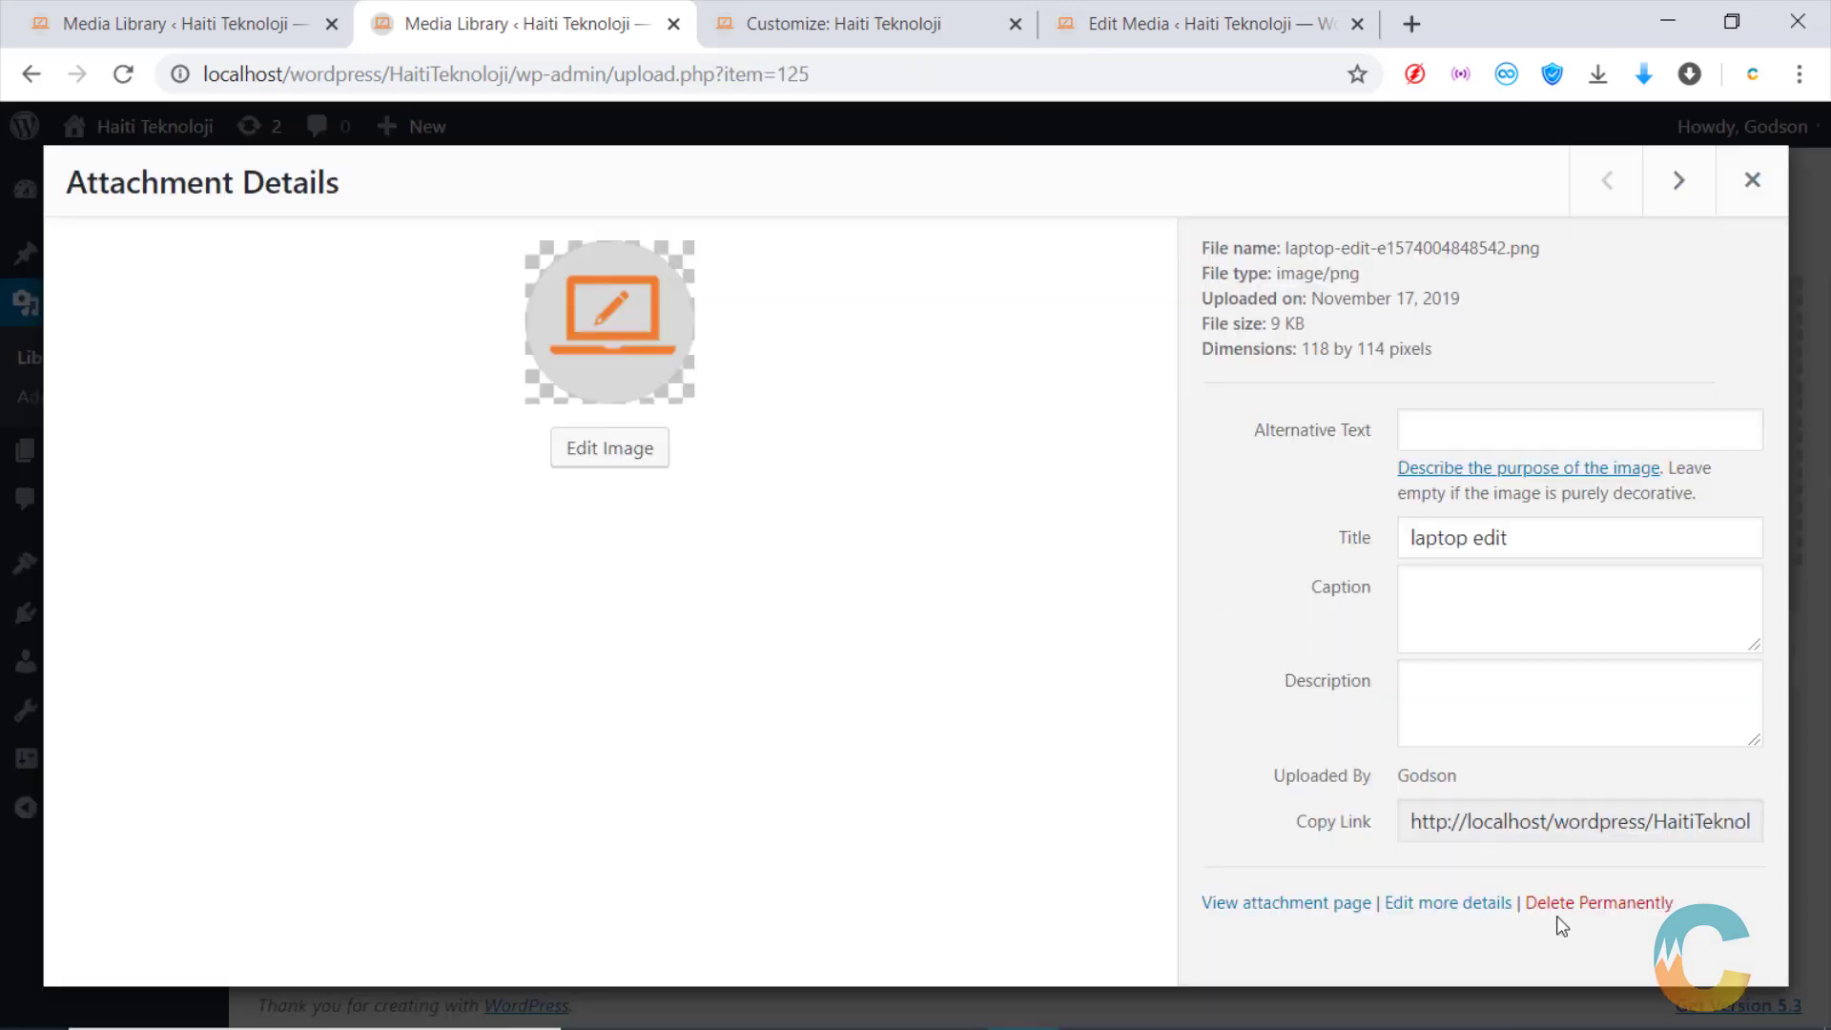
{"action": "left_click", "coordinate": [1586, 902]}
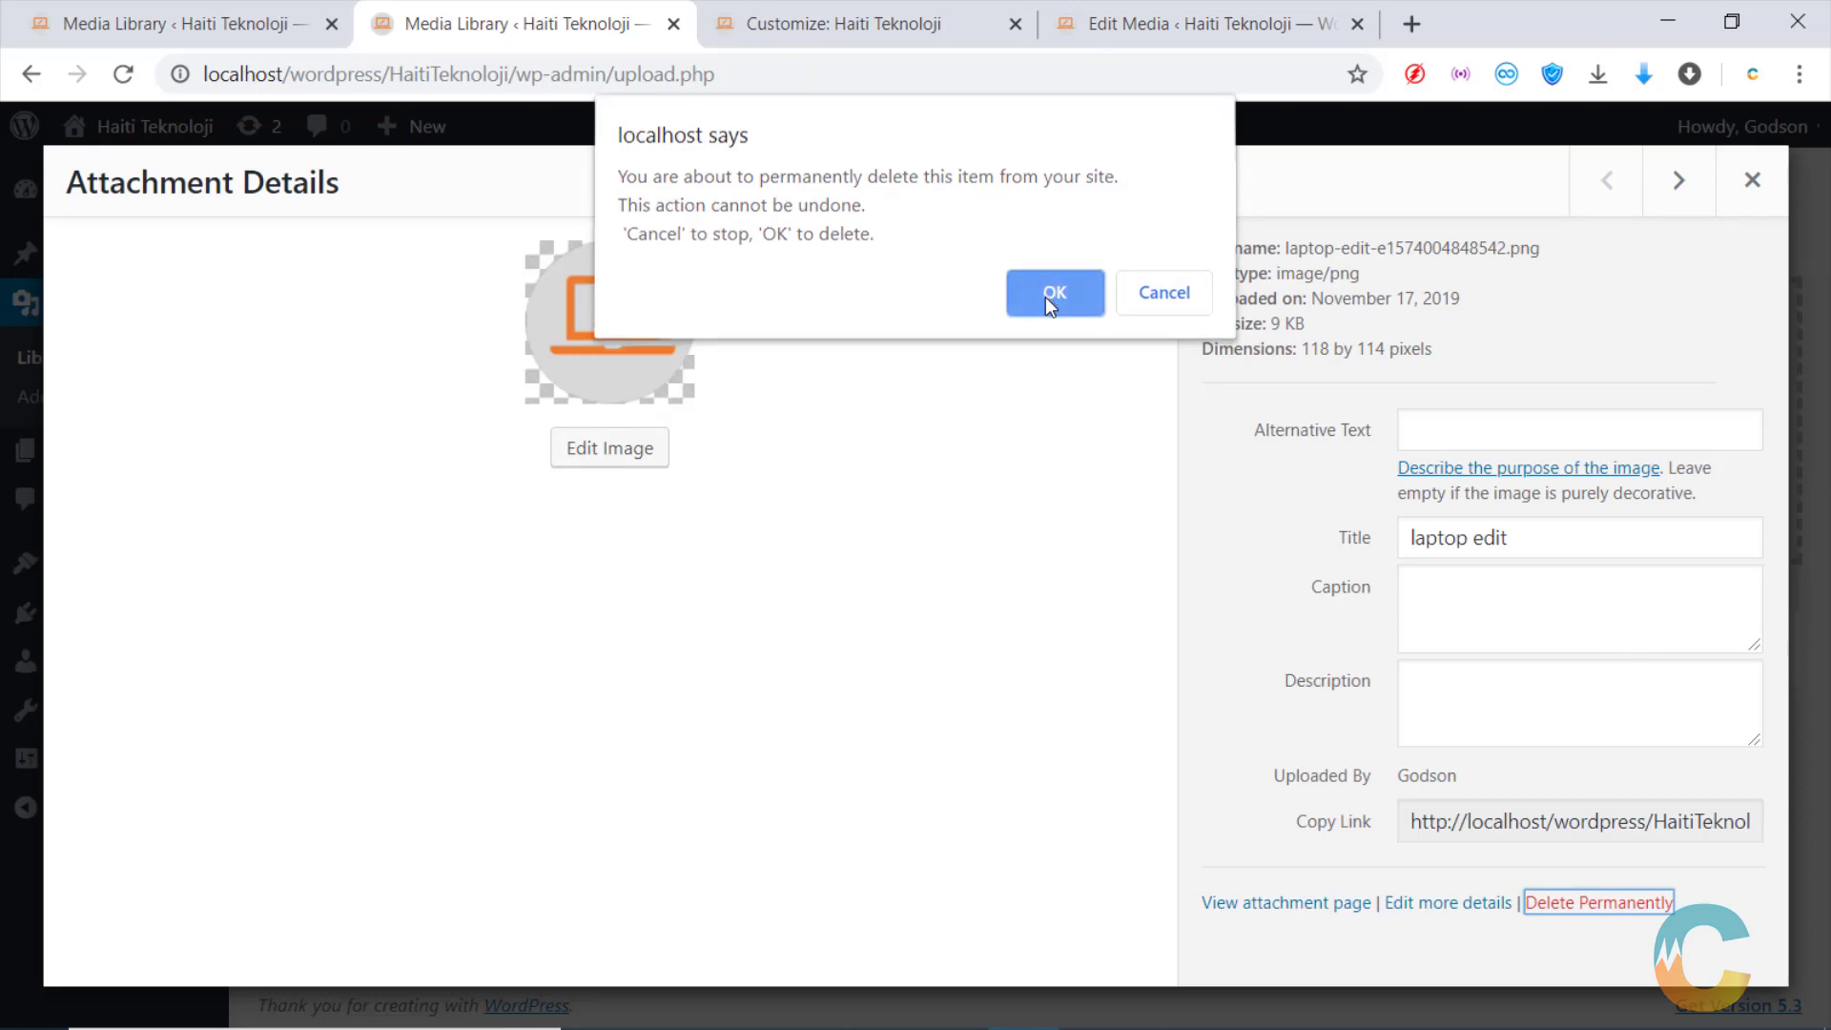
{"action": "left_click", "coordinate": [1045, 296]}
{"action": "left_click", "coordinate": [990, 437]}
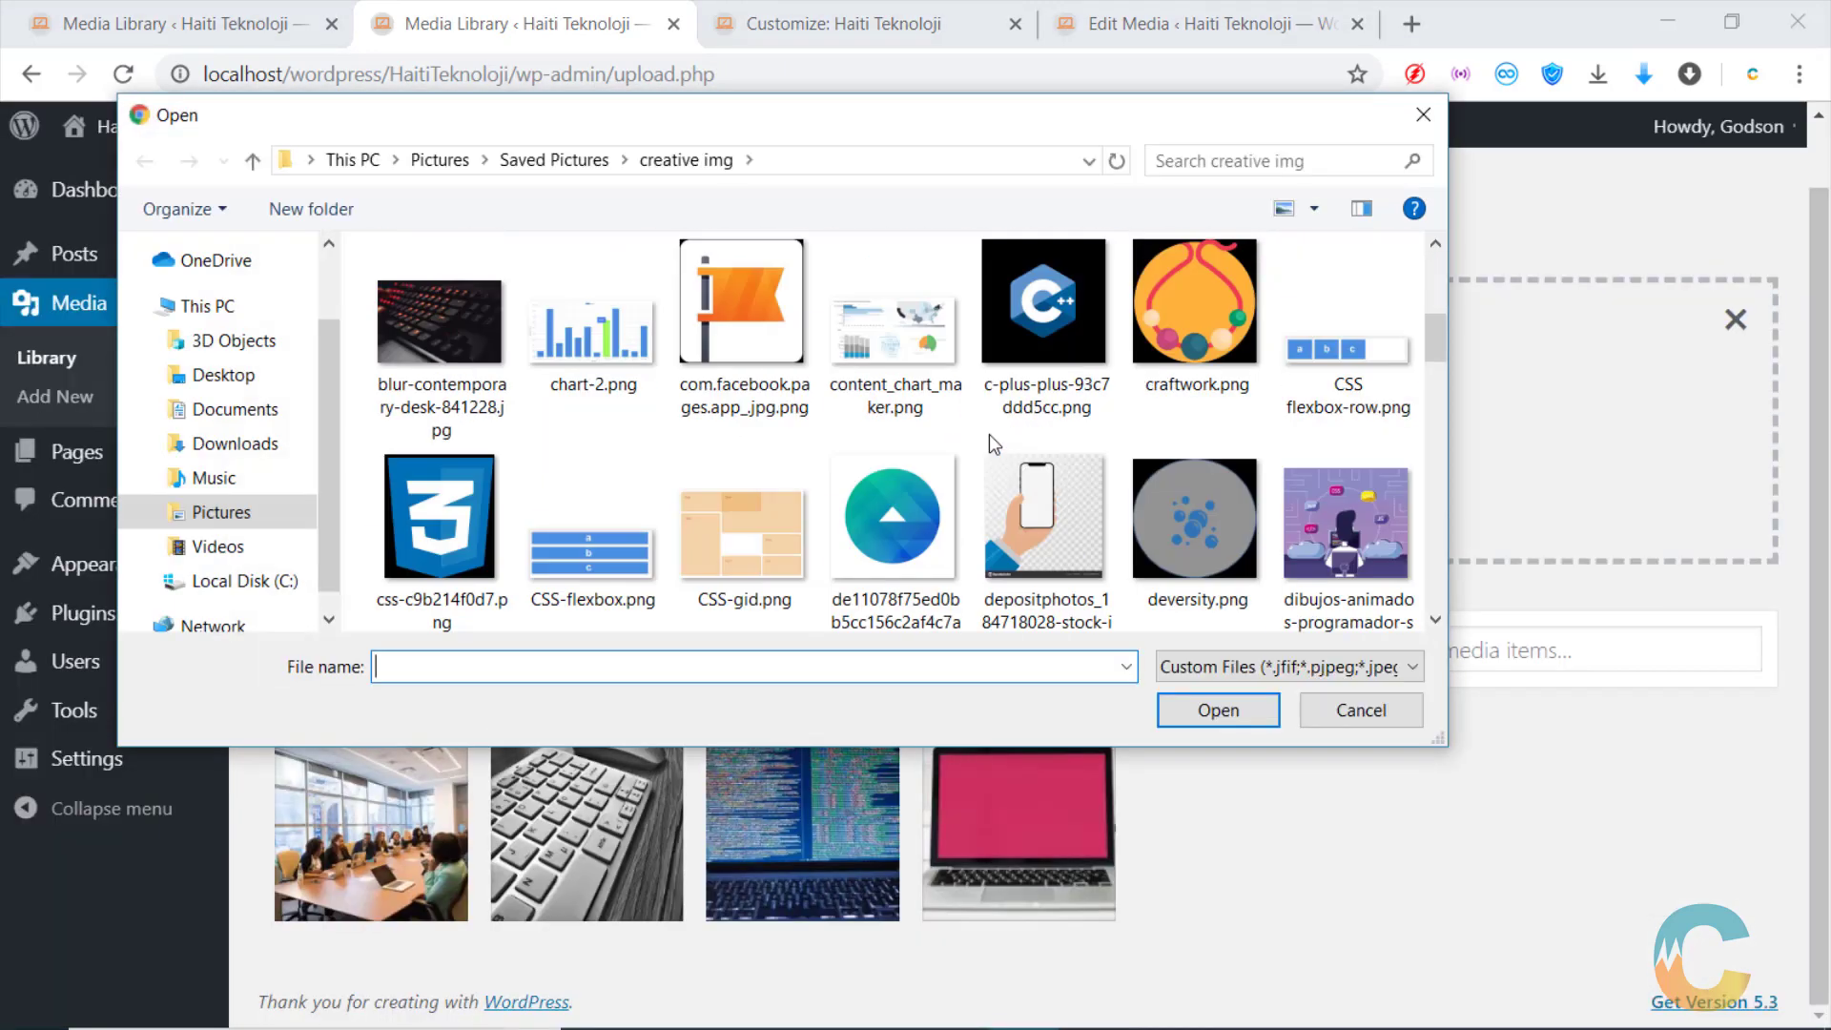
{"action": "scroll", "coordinate": [1142, 412], "scroll_direction": "down", "scroll_amount": 4}
{"action": "left_click", "coordinate": [1383, 449]}
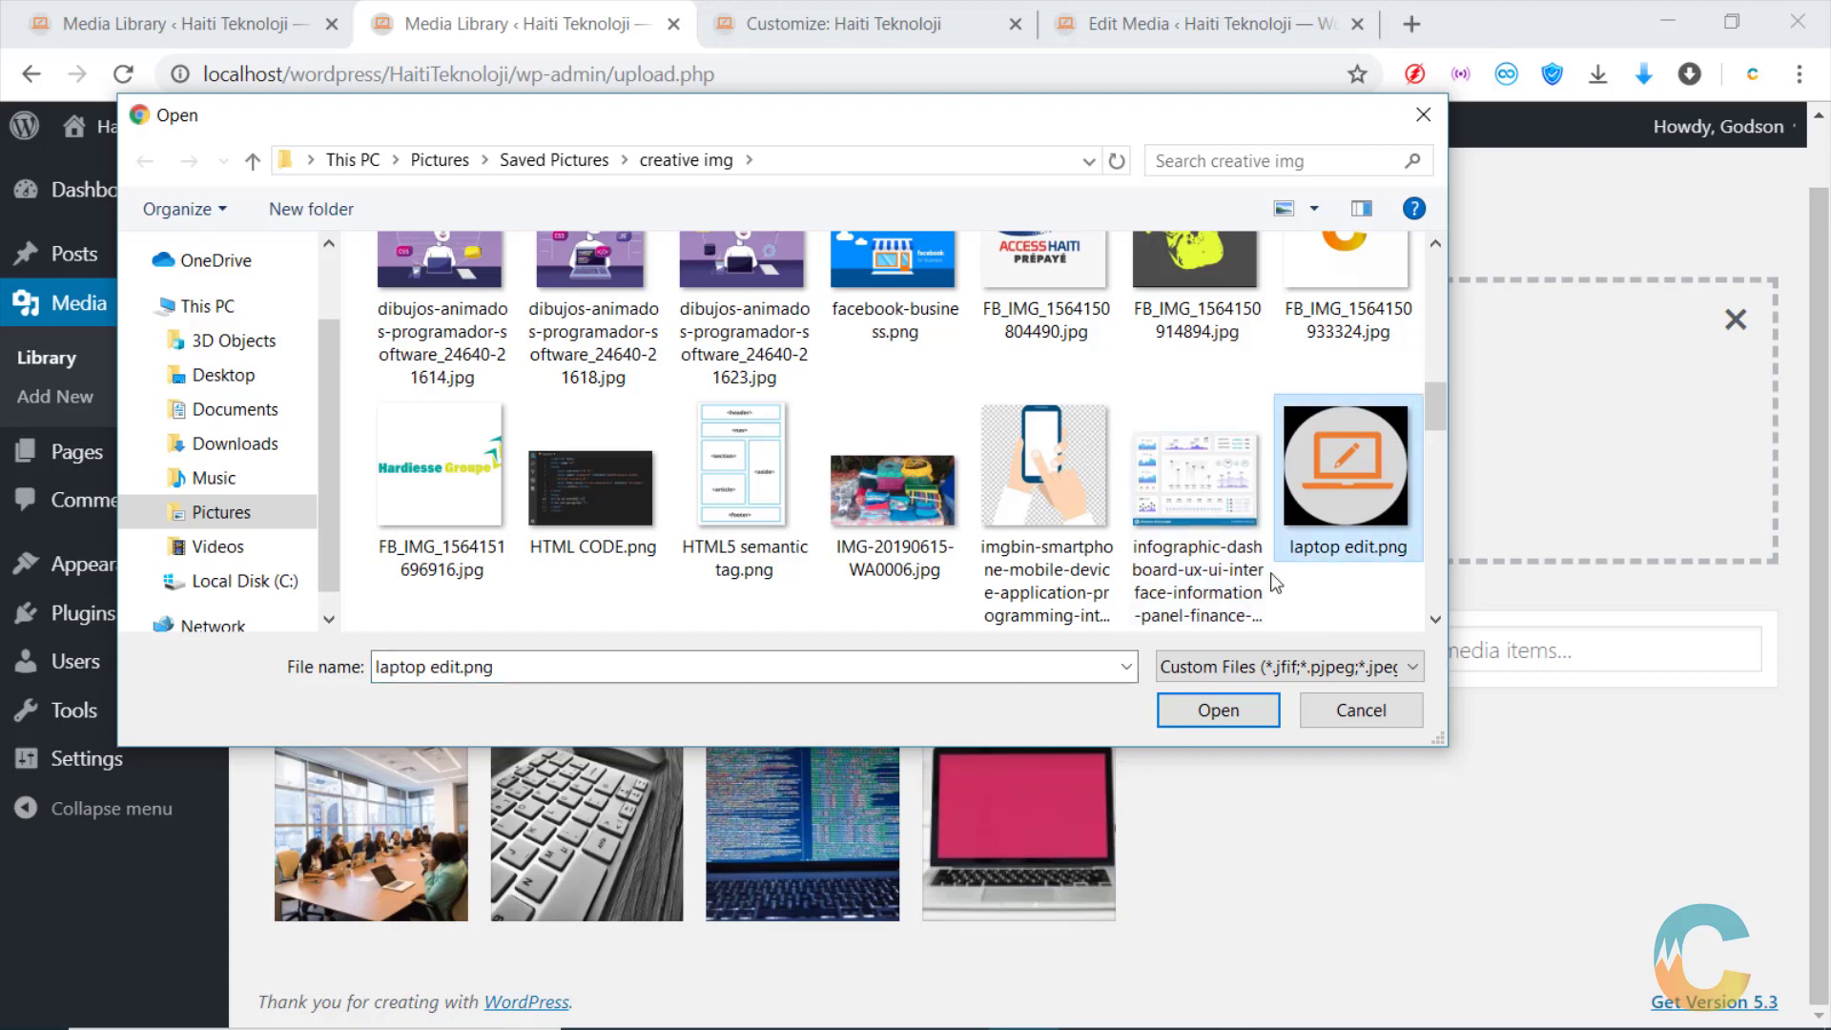
{"action": "left_click", "coordinate": [1216, 708]}
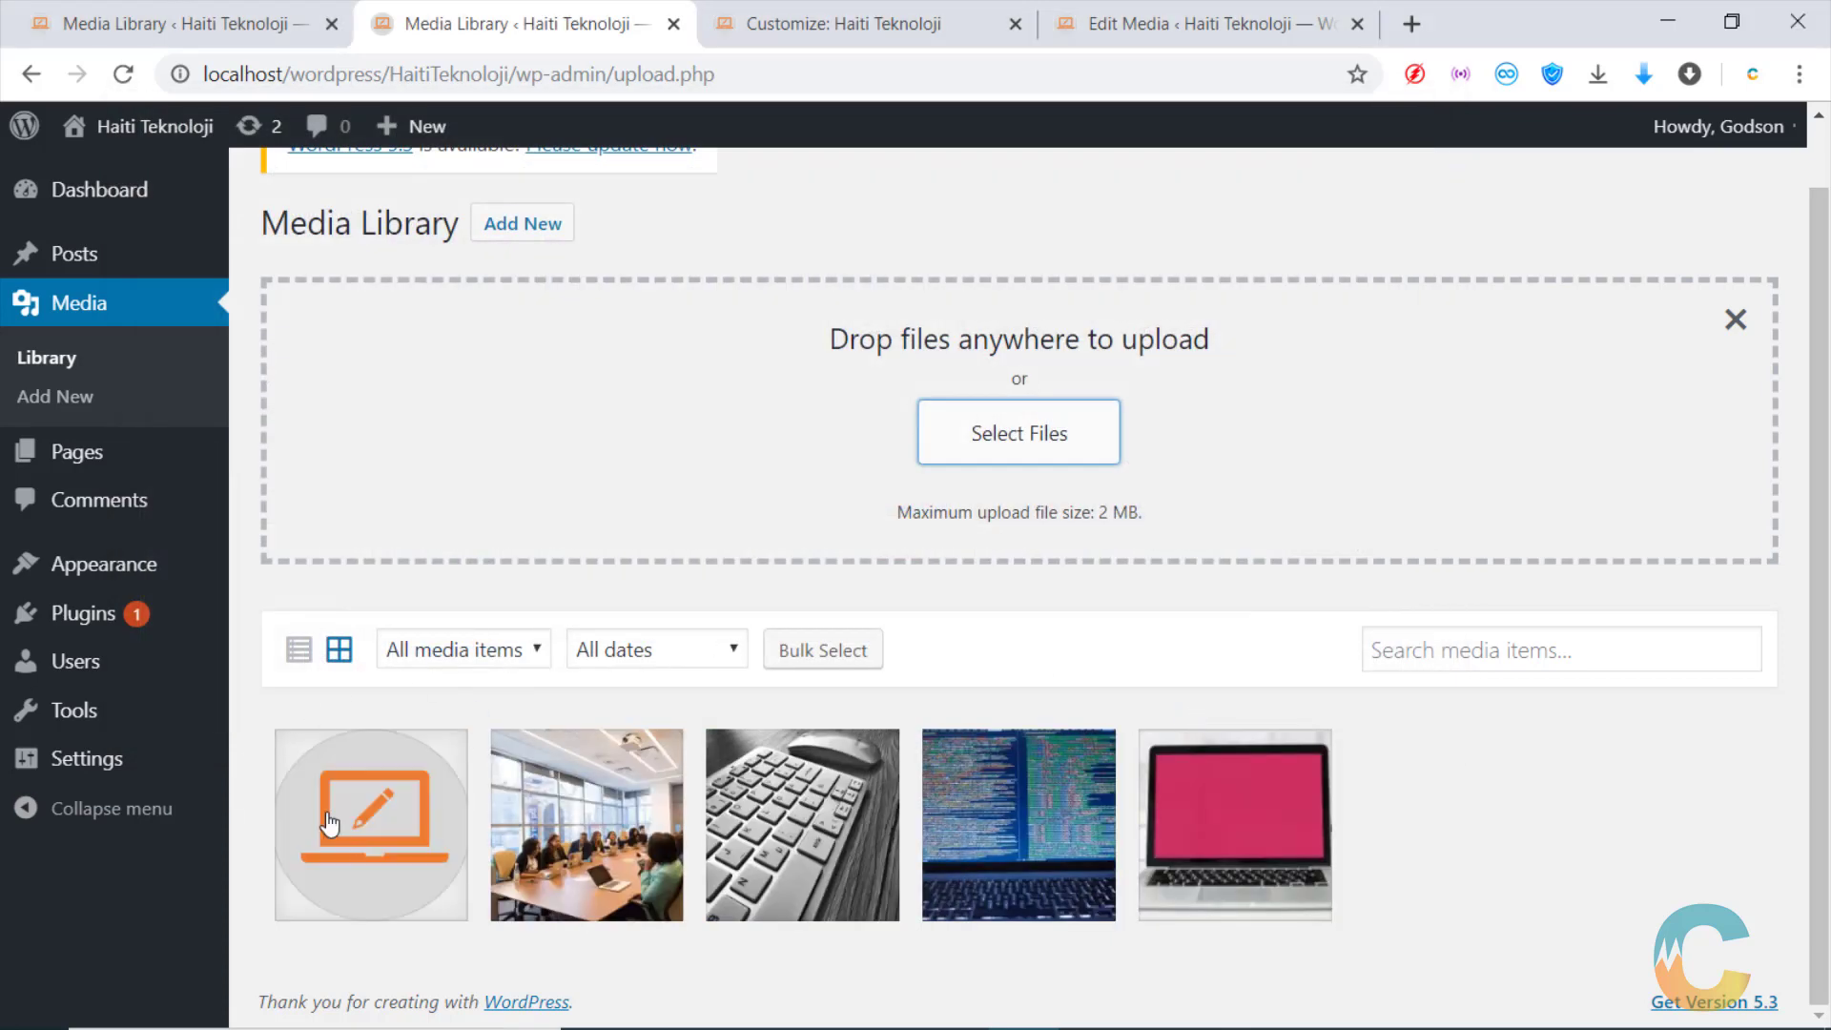
Scale the freshly uploaded laptop edit image to 118 × 114 pixels, close its details and reload the media library
{"action": "left_click", "coordinate": [385, 815]}
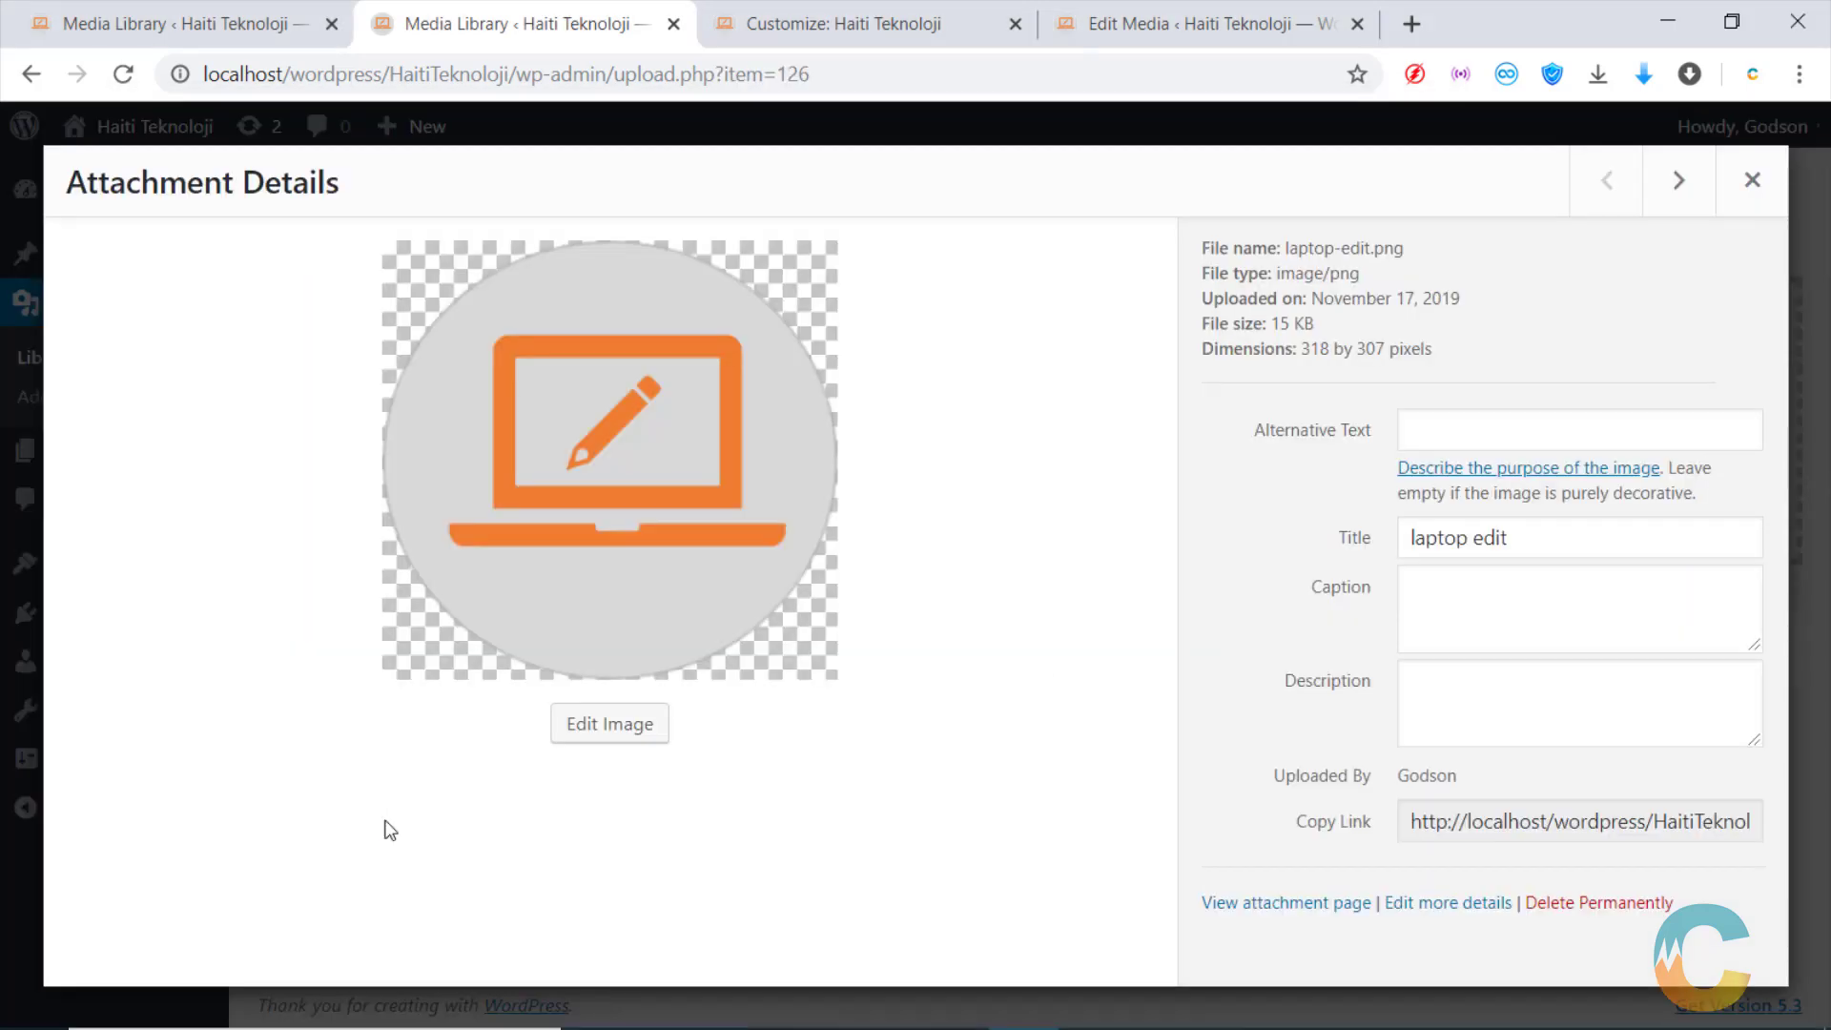
{"action": "left_click", "coordinate": [591, 722]}
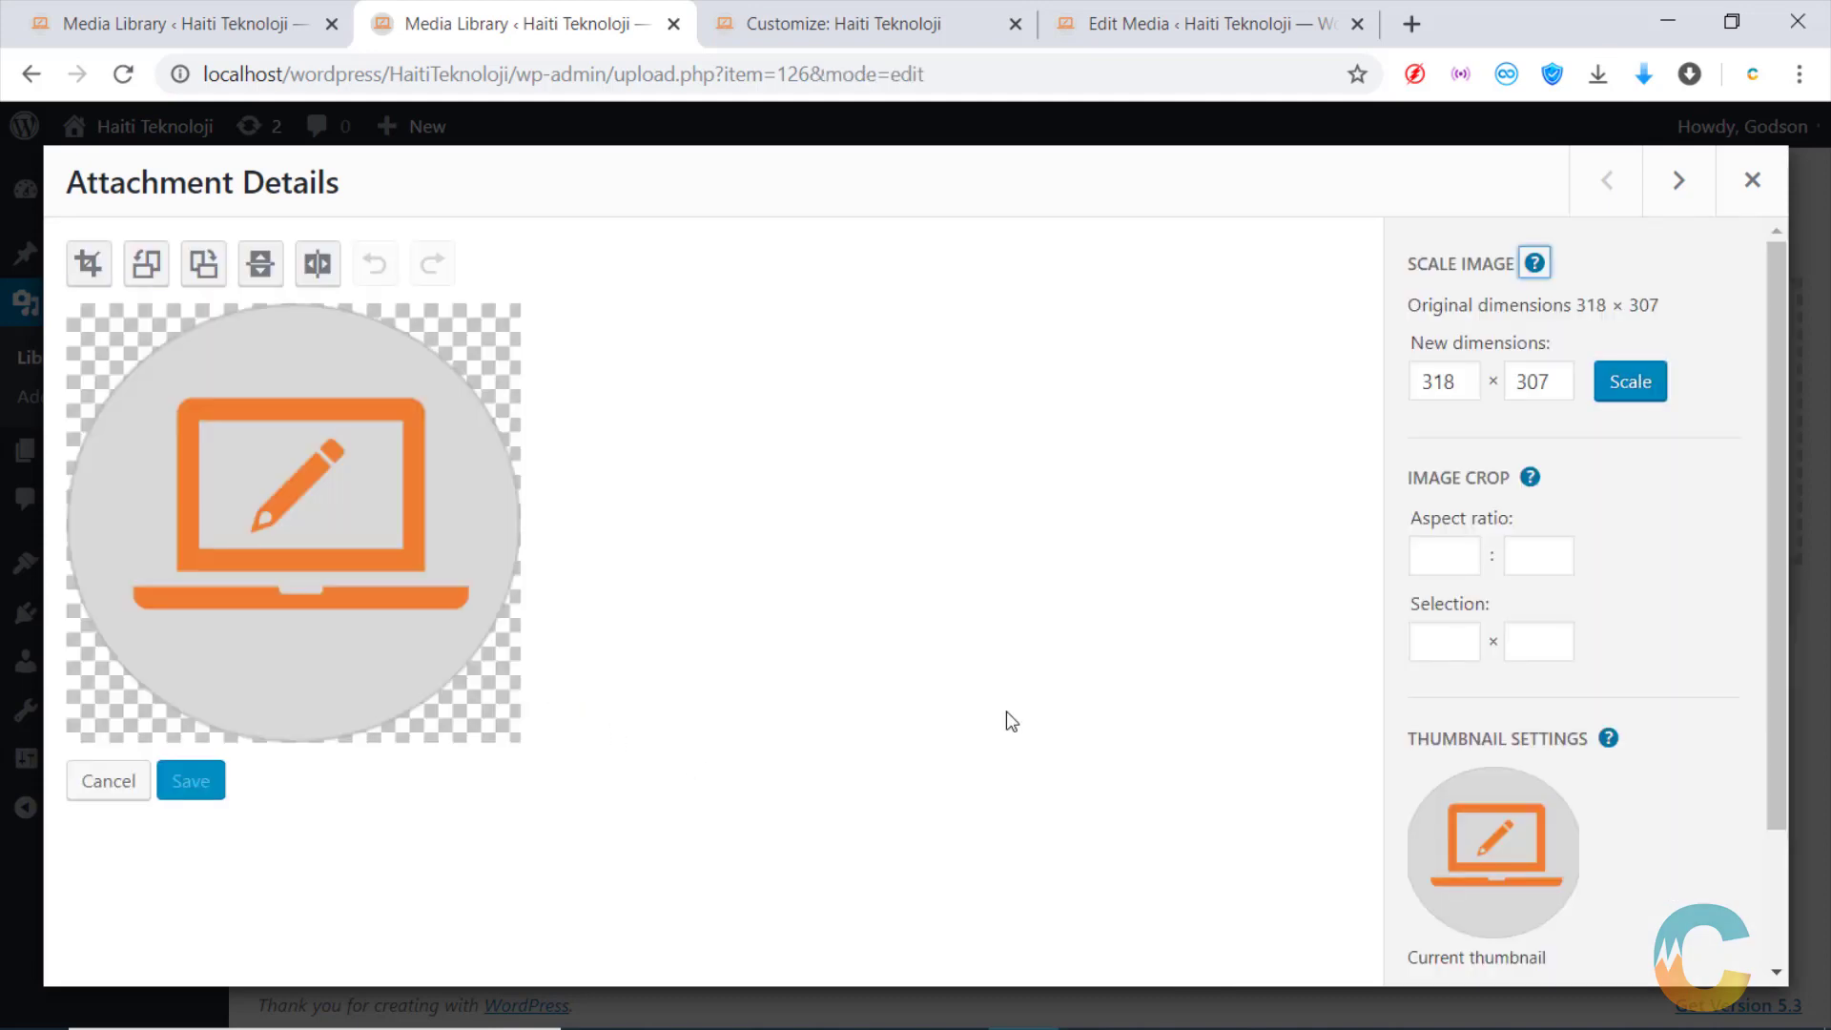
{"action": "double_click", "coordinate": [1420, 384]}
{"action": "left_click", "coordinate": [1450, 382]}
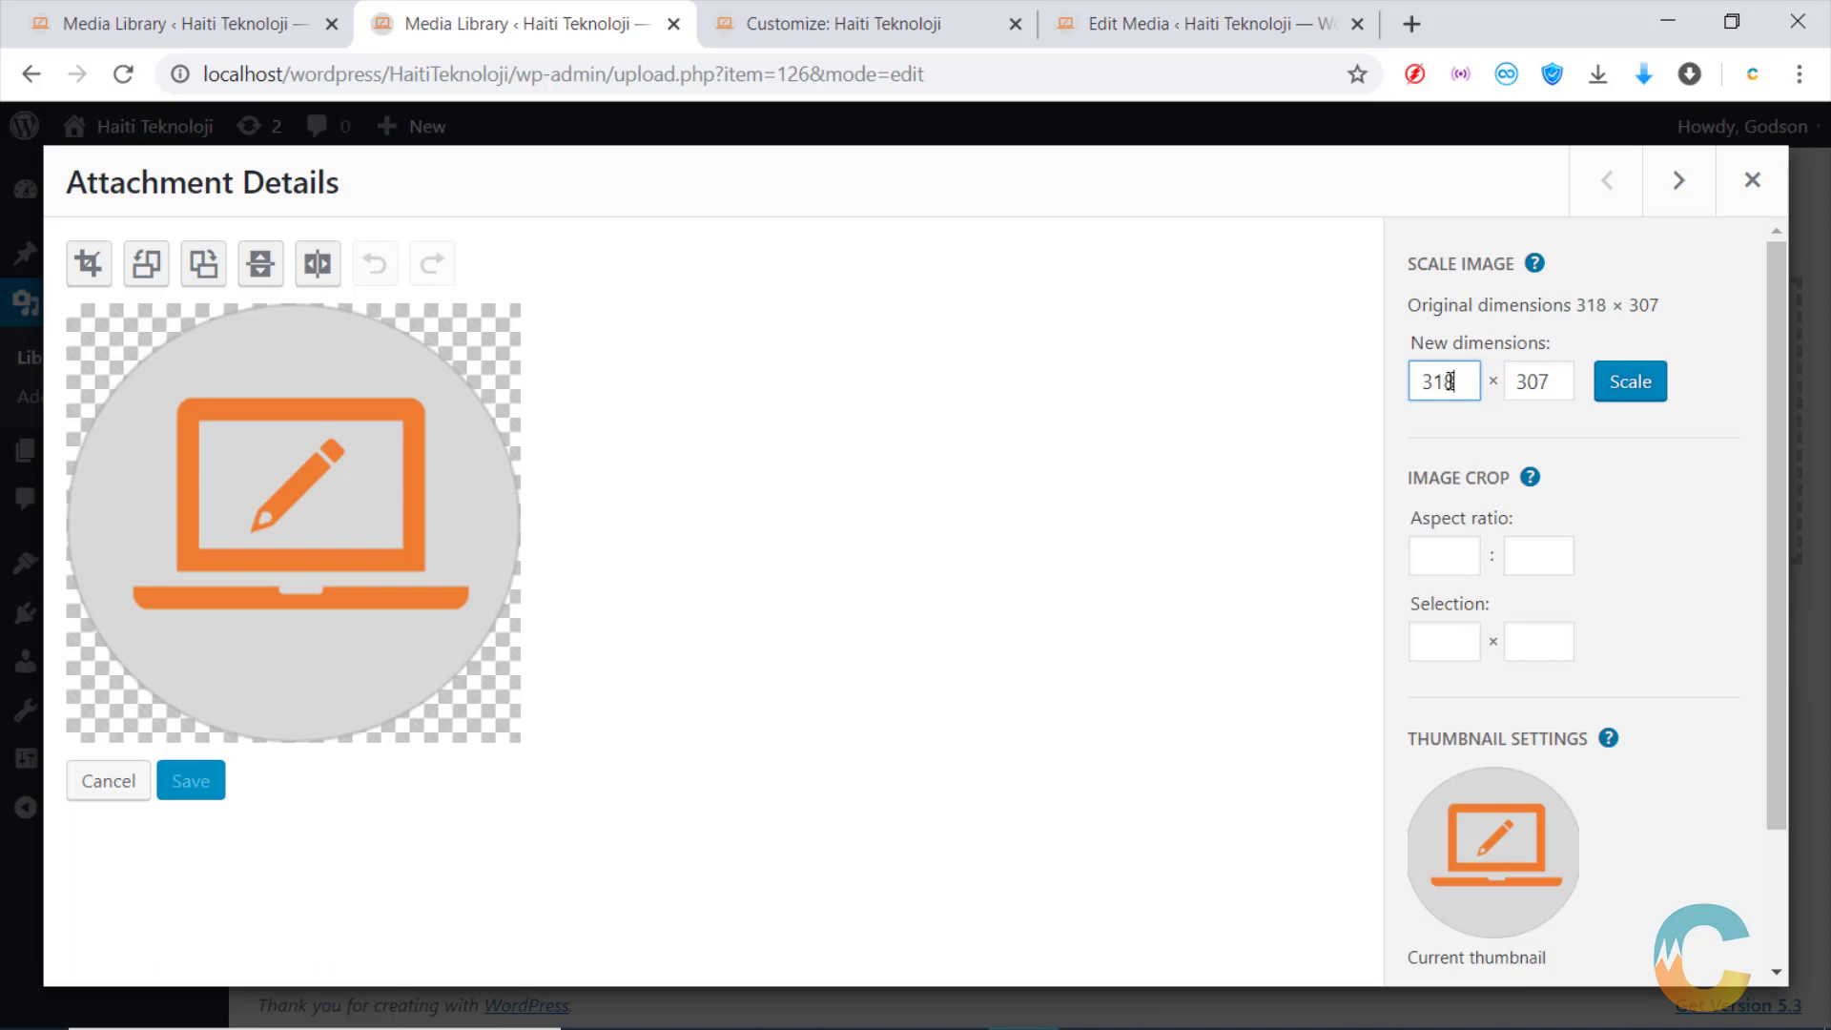
{"action": "key", "text": "BackSpace"}
{"action": "key", "text": "BackSpace"}
{"action": "type", "text": "11"}
{"action": "left_click", "coordinate": [1543, 385]}
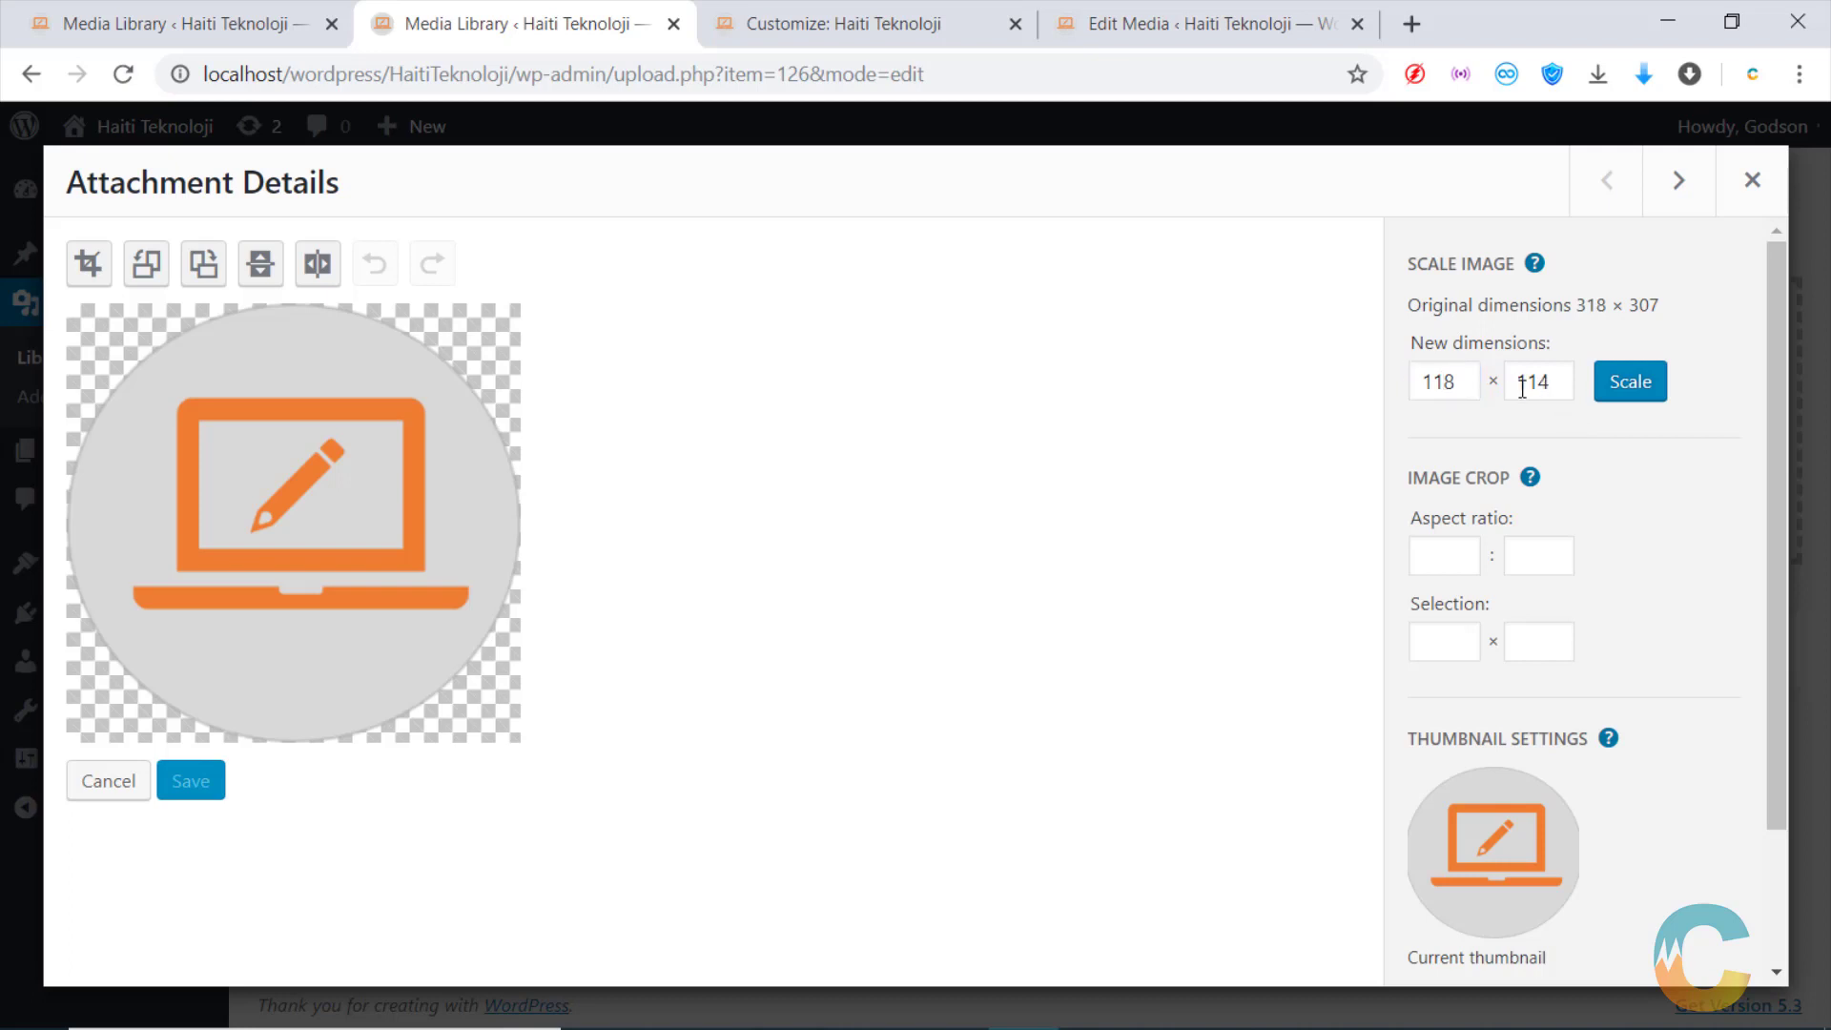
{"action": "left_click", "coordinate": [1634, 395]}
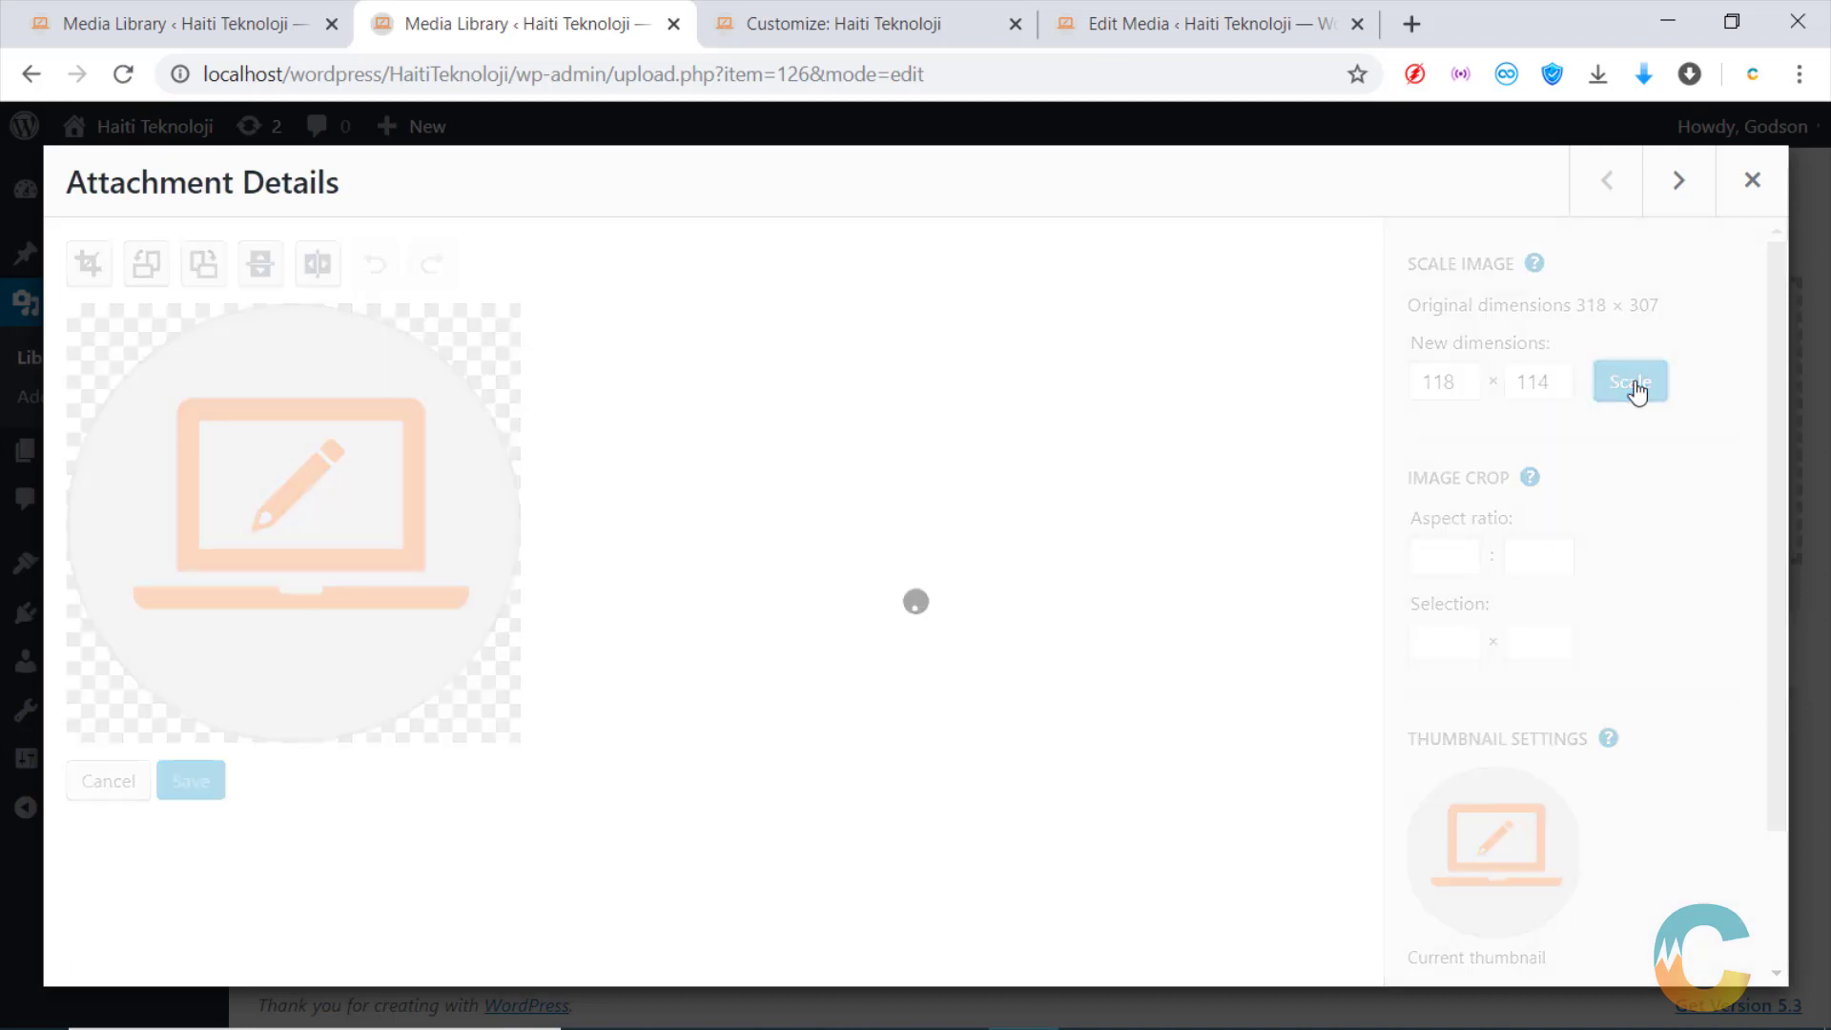
{"action": "scroll", "coordinate": [1452, 726], "scroll_direction": "down", "scroll_amount": 3}
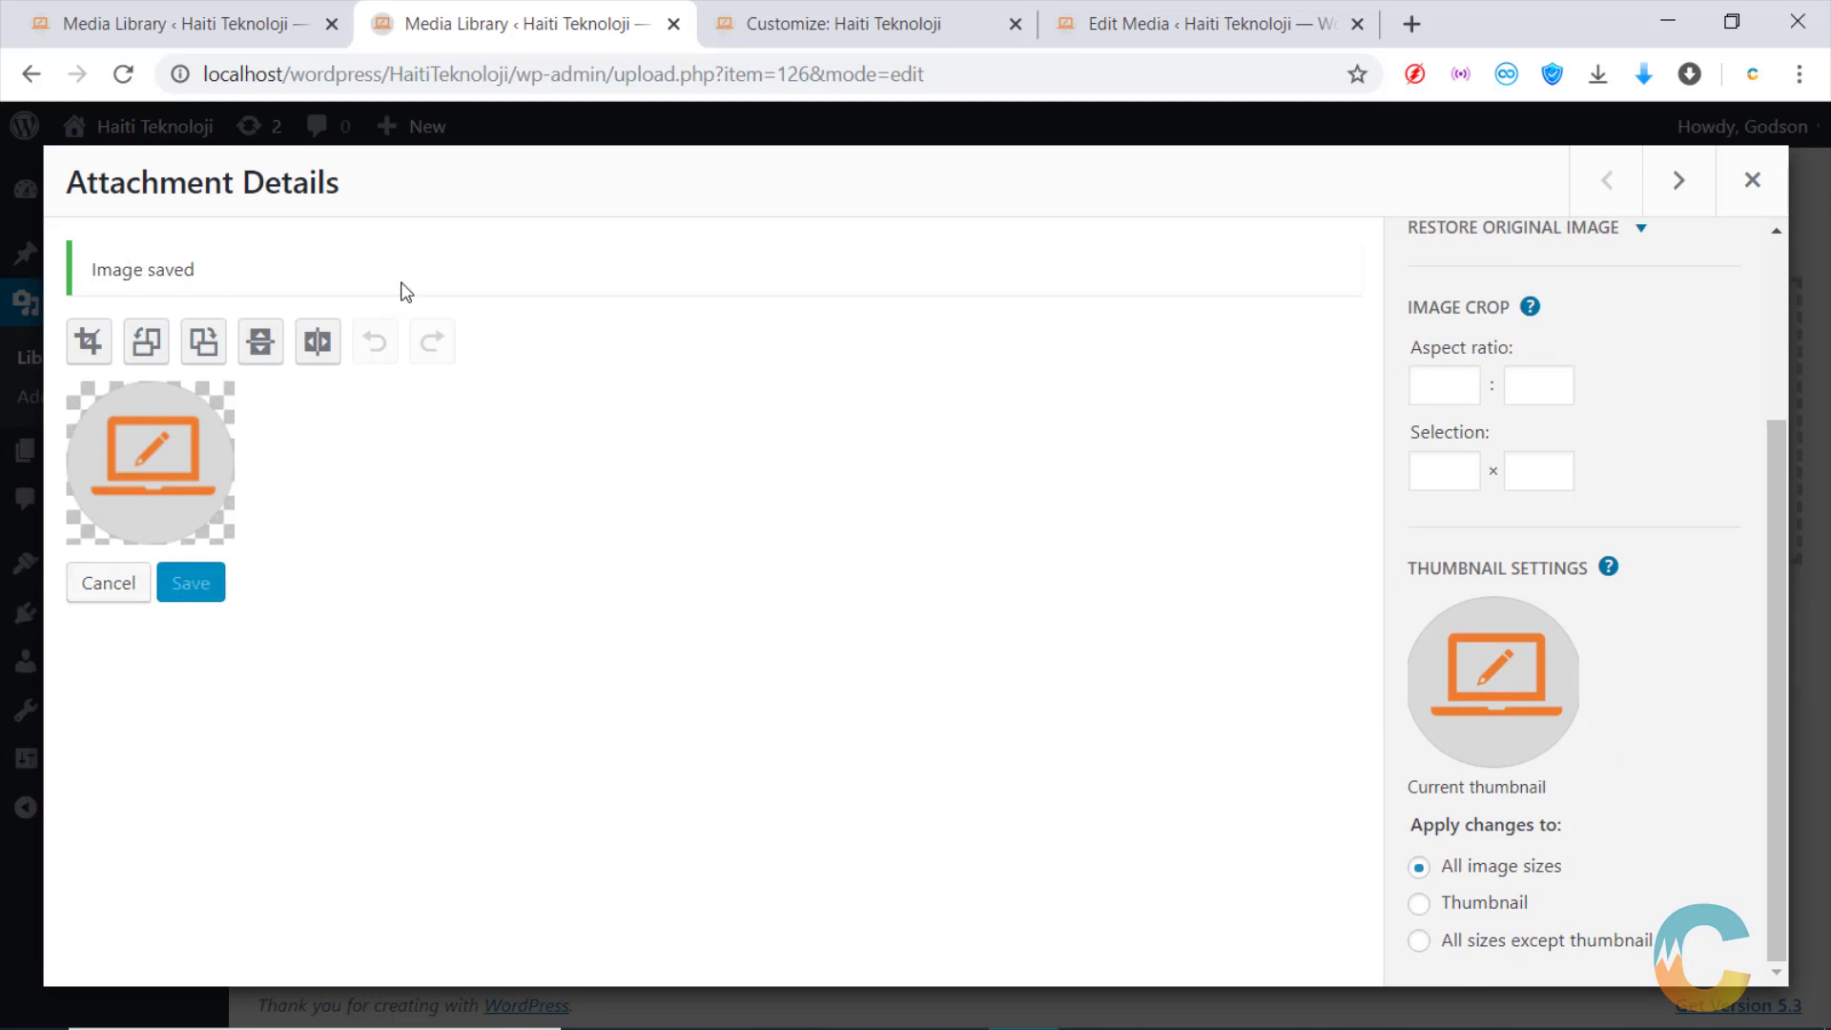
{"action": "left_click", "coordinate": [1752, 181]}
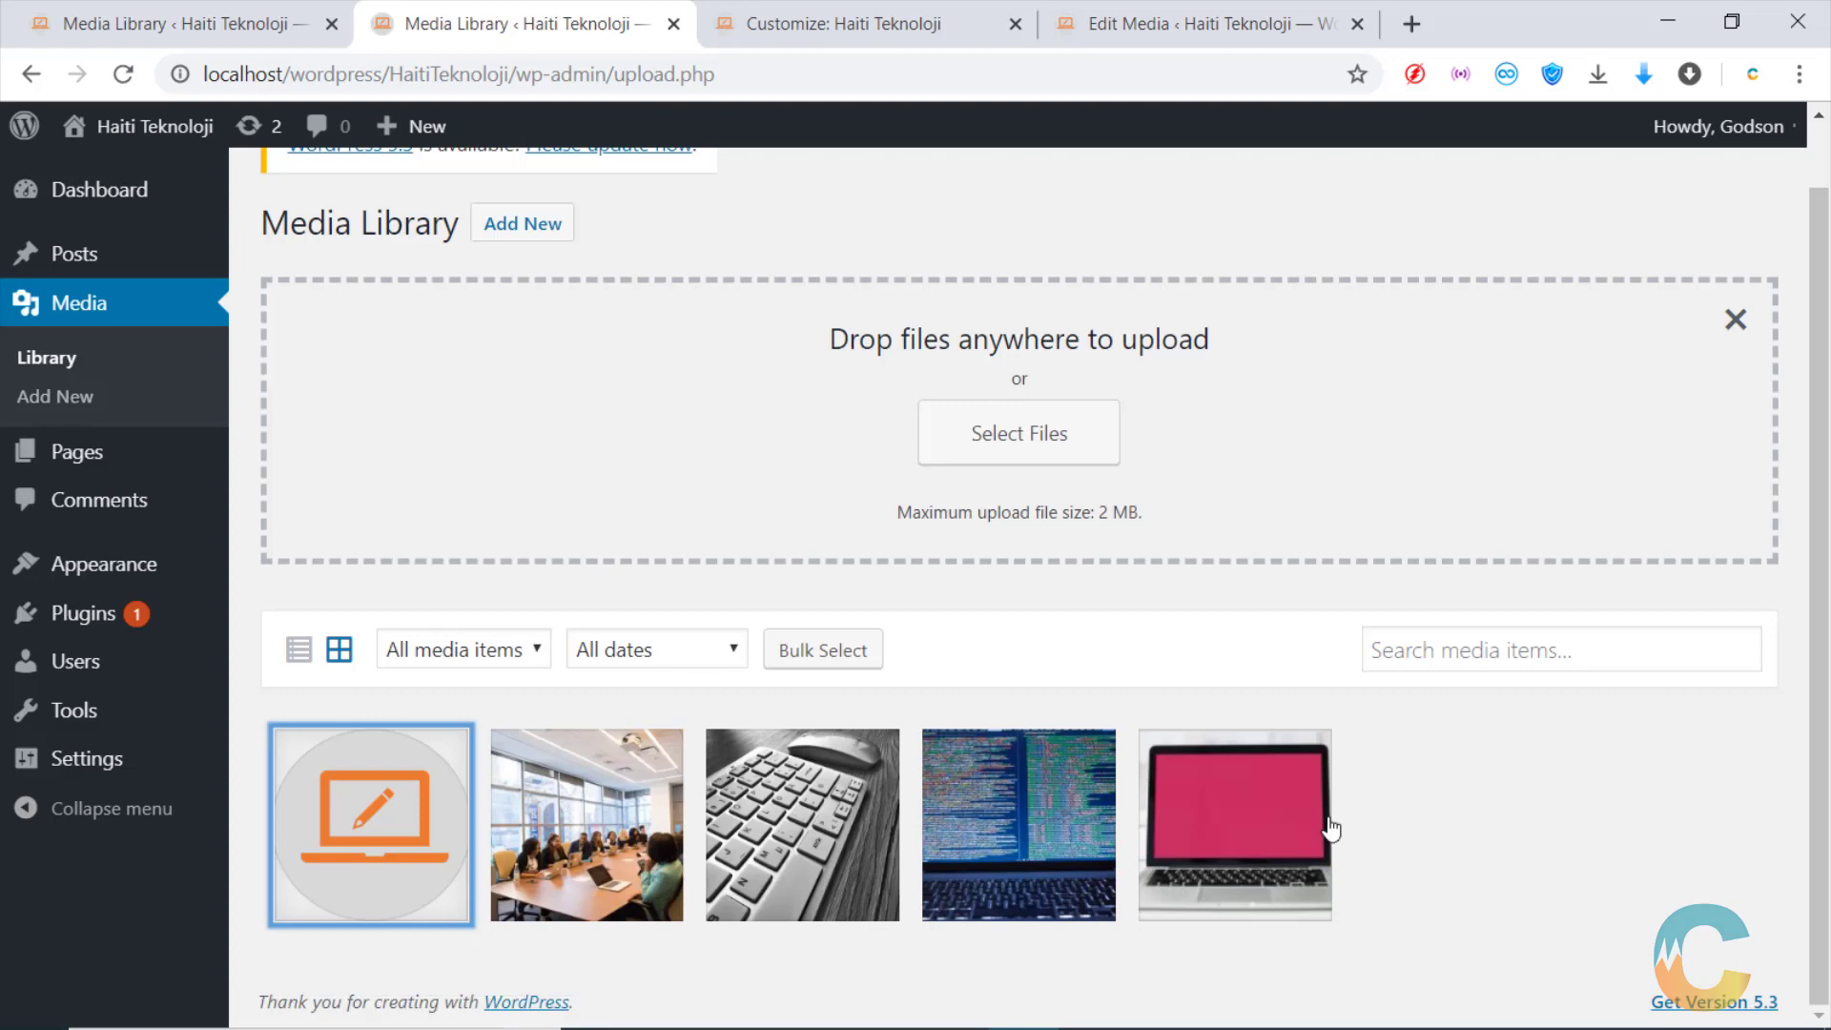
{"action": "left_click", "coordinate": [122, 73]}
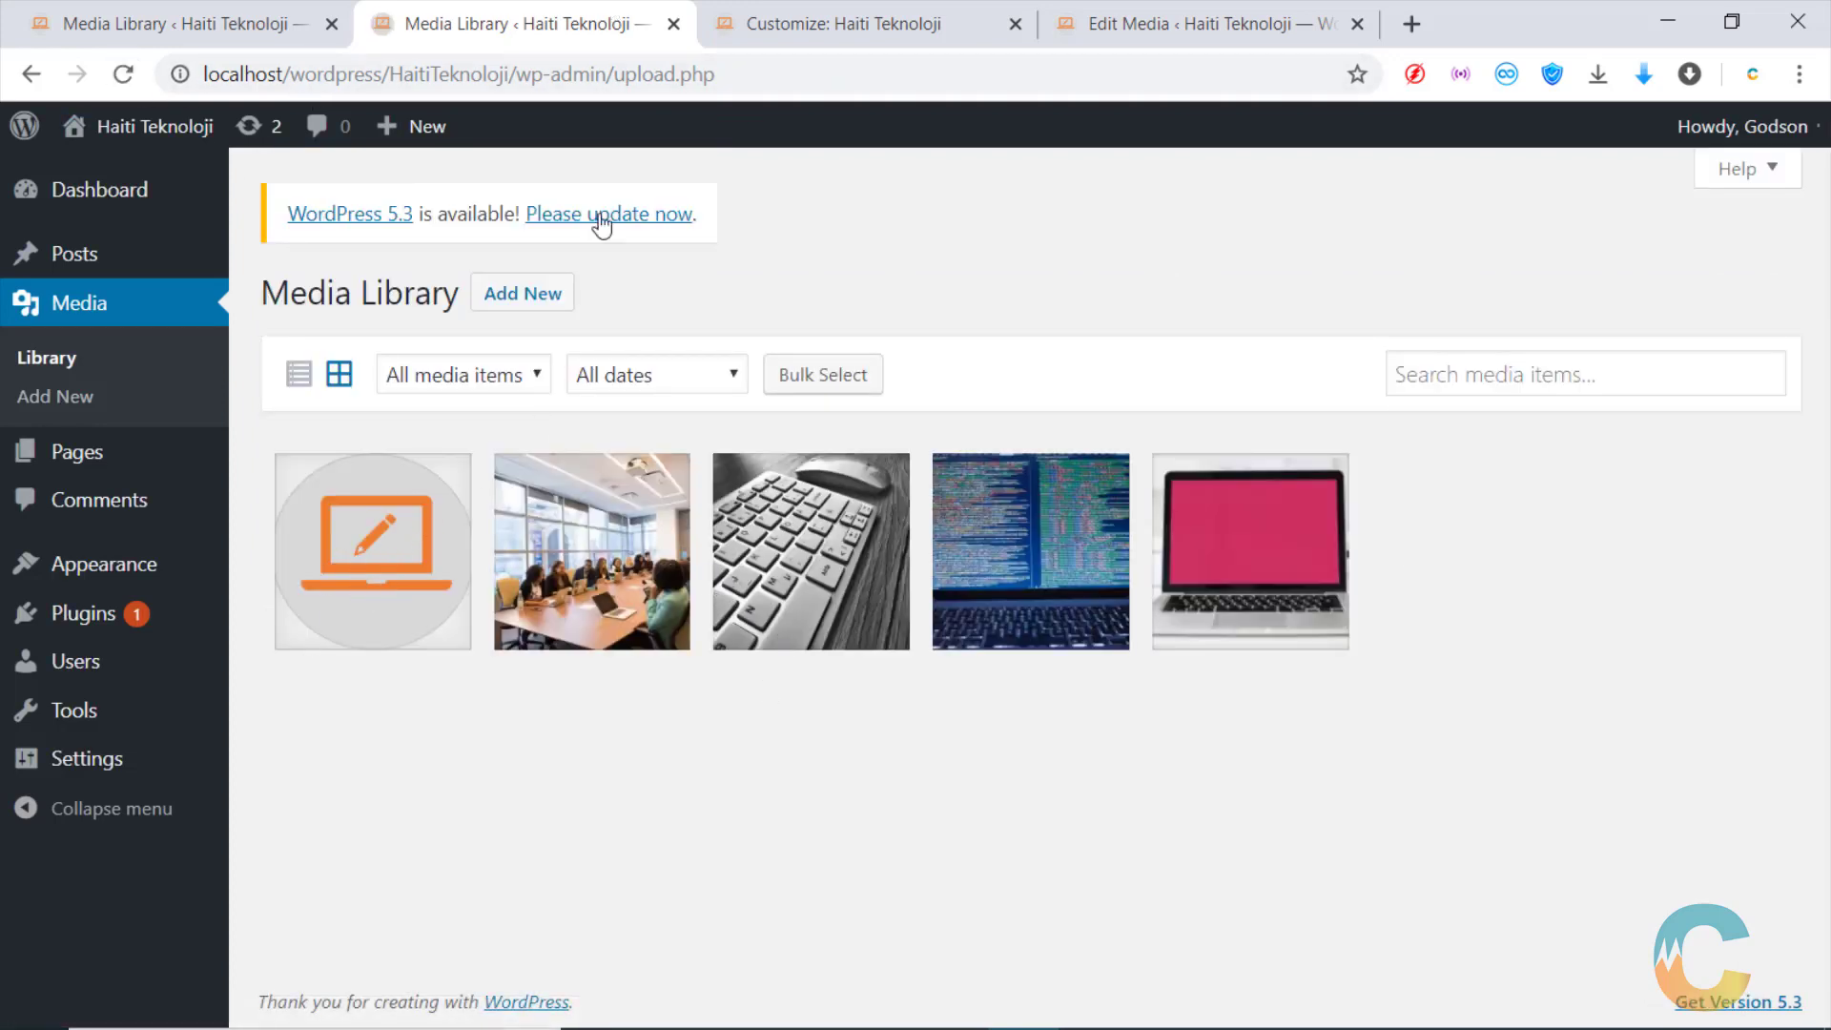
Try to set the laptop edit image offered in the already open customizer as the site logo without cropping it
{"action": "left_click", "coordinate": [861, 5]}
{"action": "left_click", "coordinate": [188, 367]}
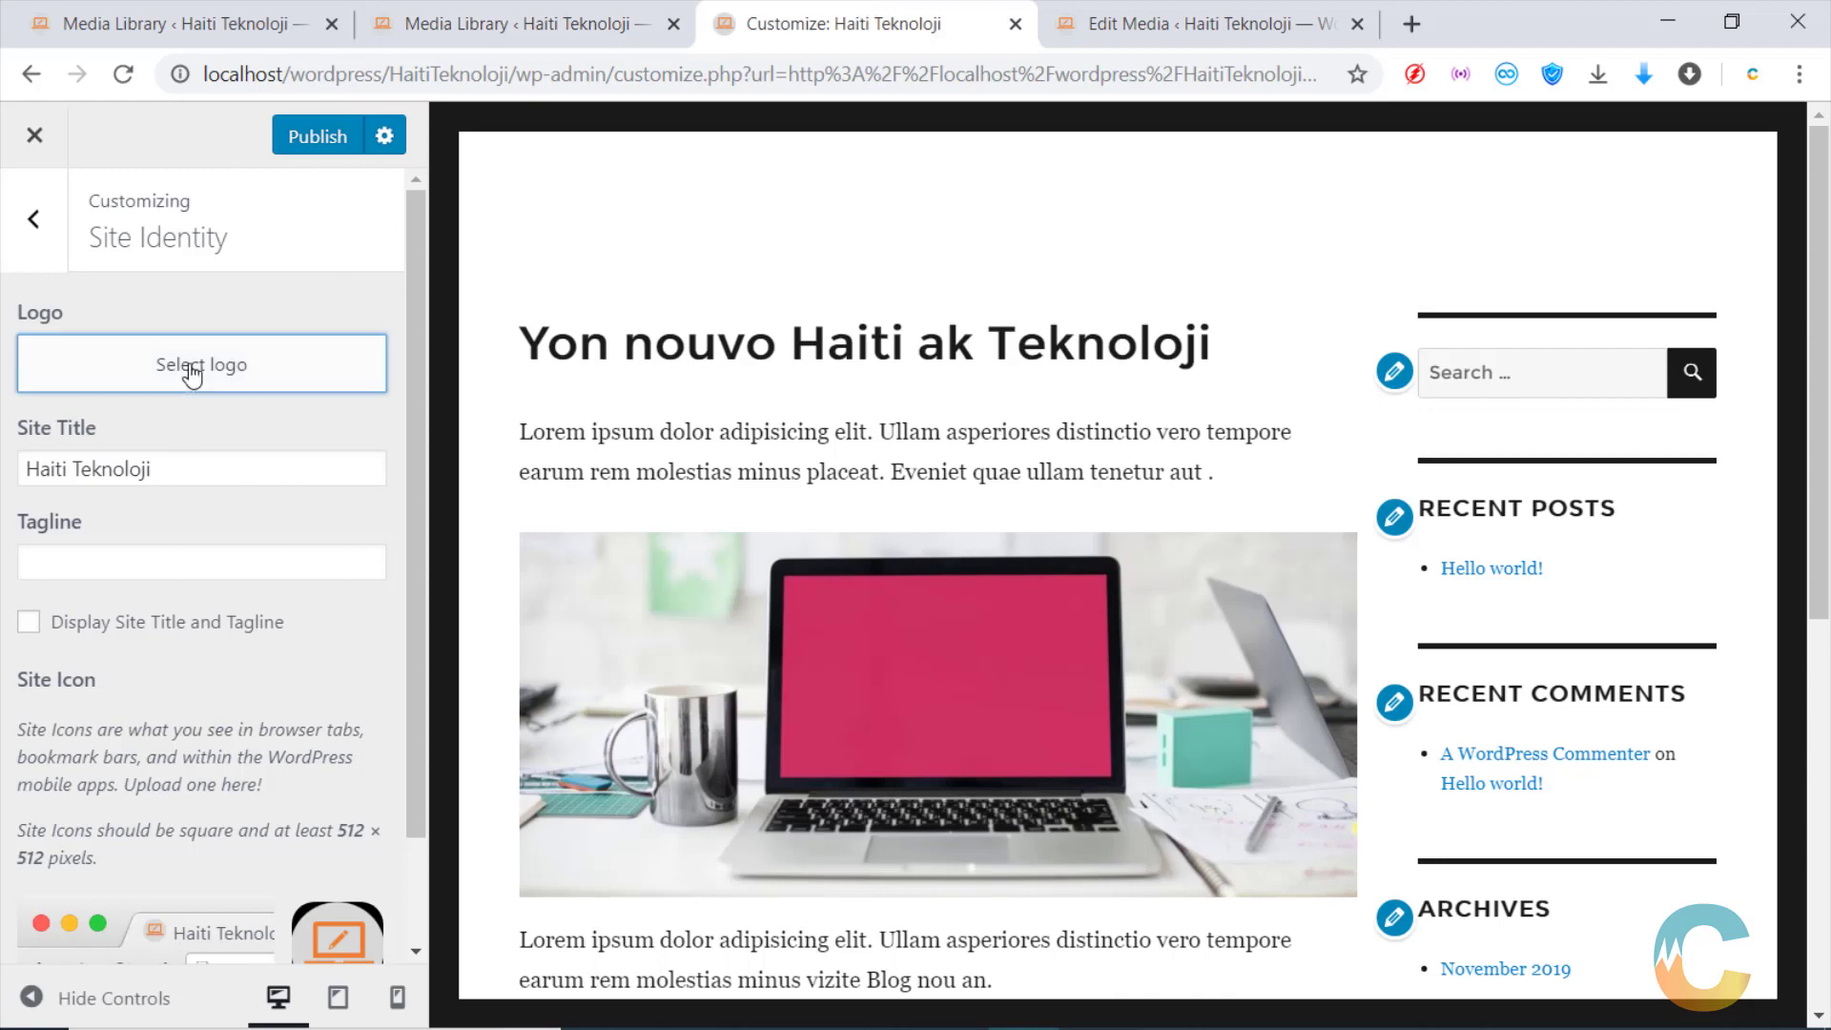
{"action": "left_click", "coordinate": [147, 437]}
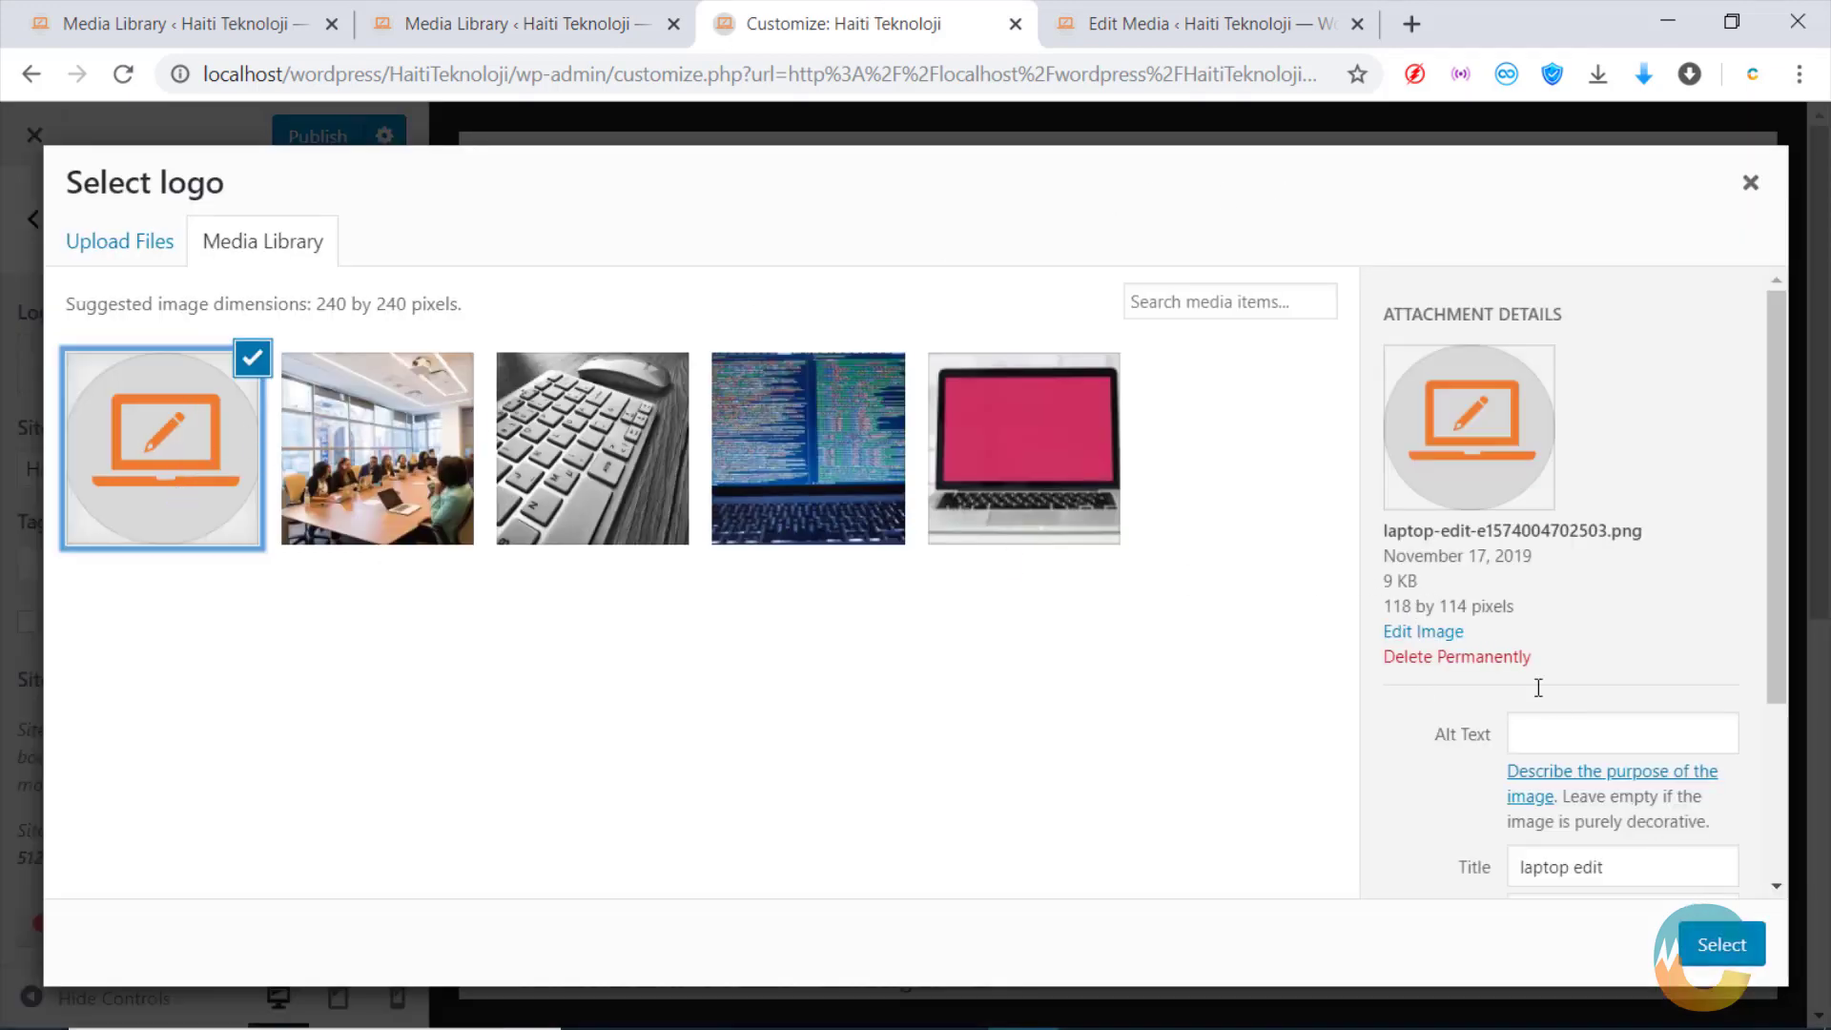
{"action": "left_click", "coordinate": [1724, 942]}
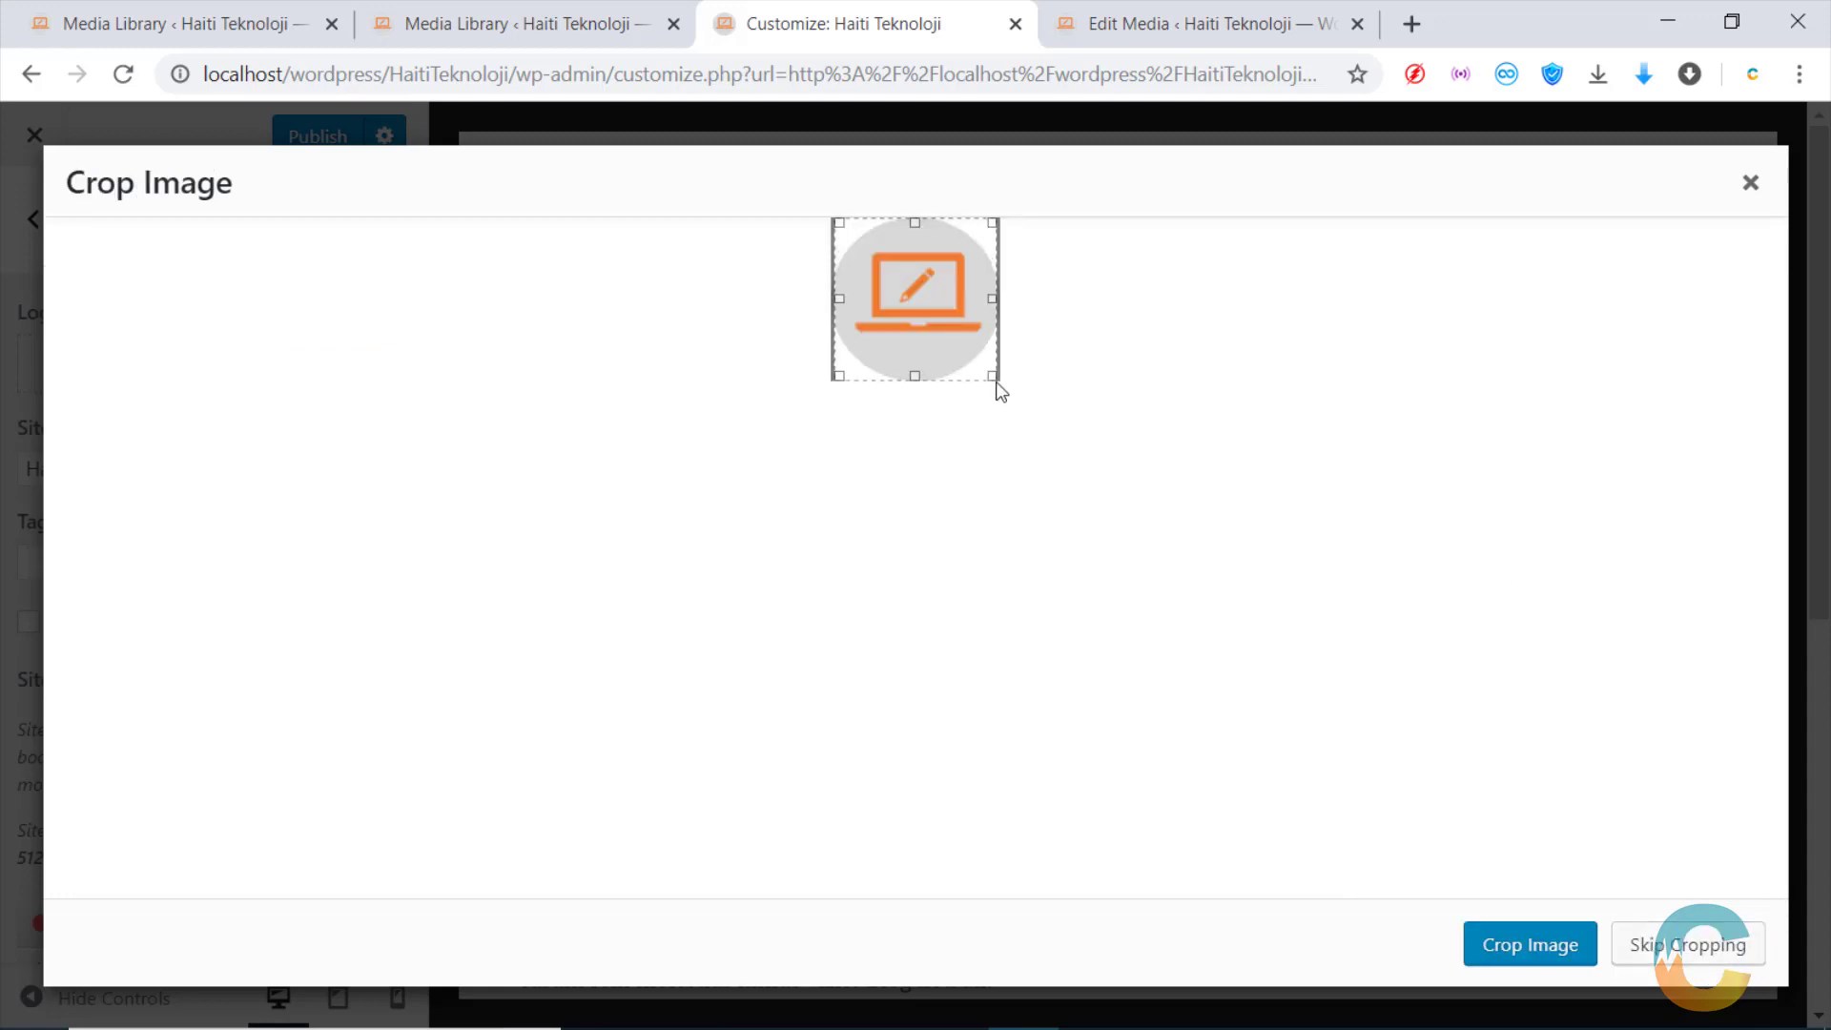
{"action": "left_click_drag", "start_coordinate": [839, 299], "coordinate": [836, 298]}
{"action": "left_click_drag", "start_coordinate": [994, 300], "coordinate": [1132, 302]}
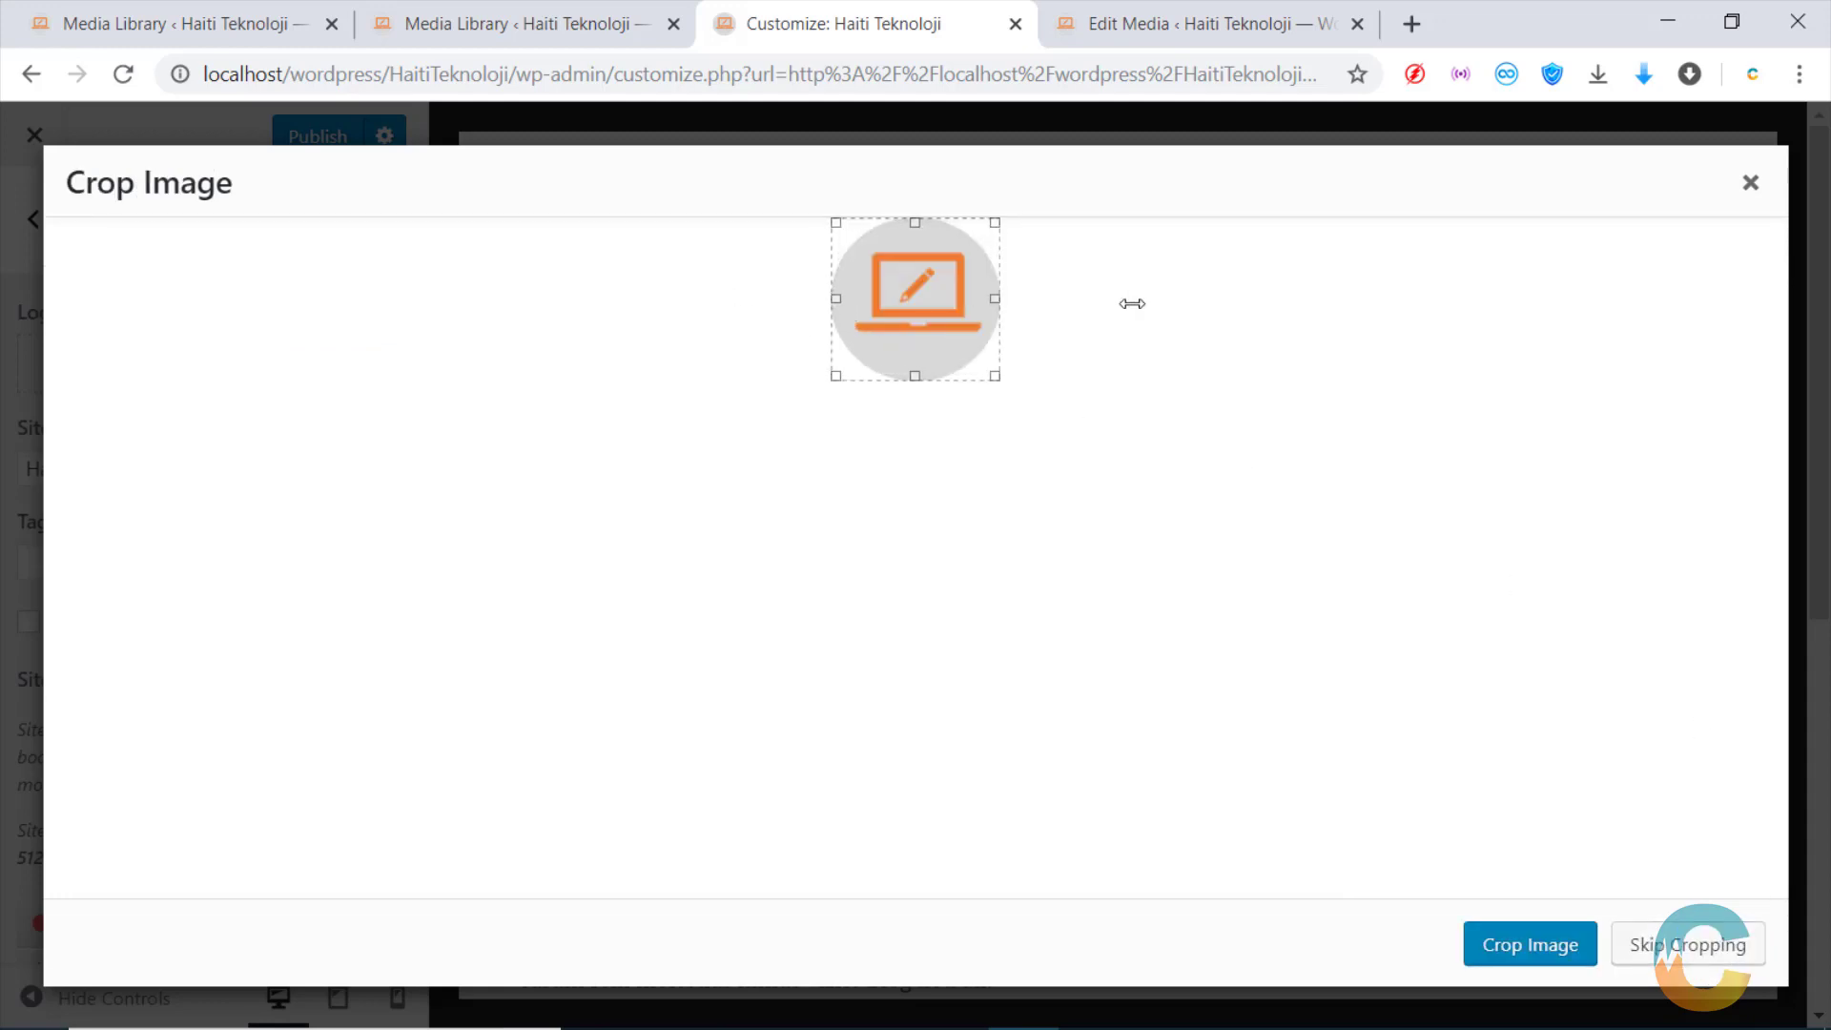
{"action": "left_click", "coordinate": [1684, 944]}
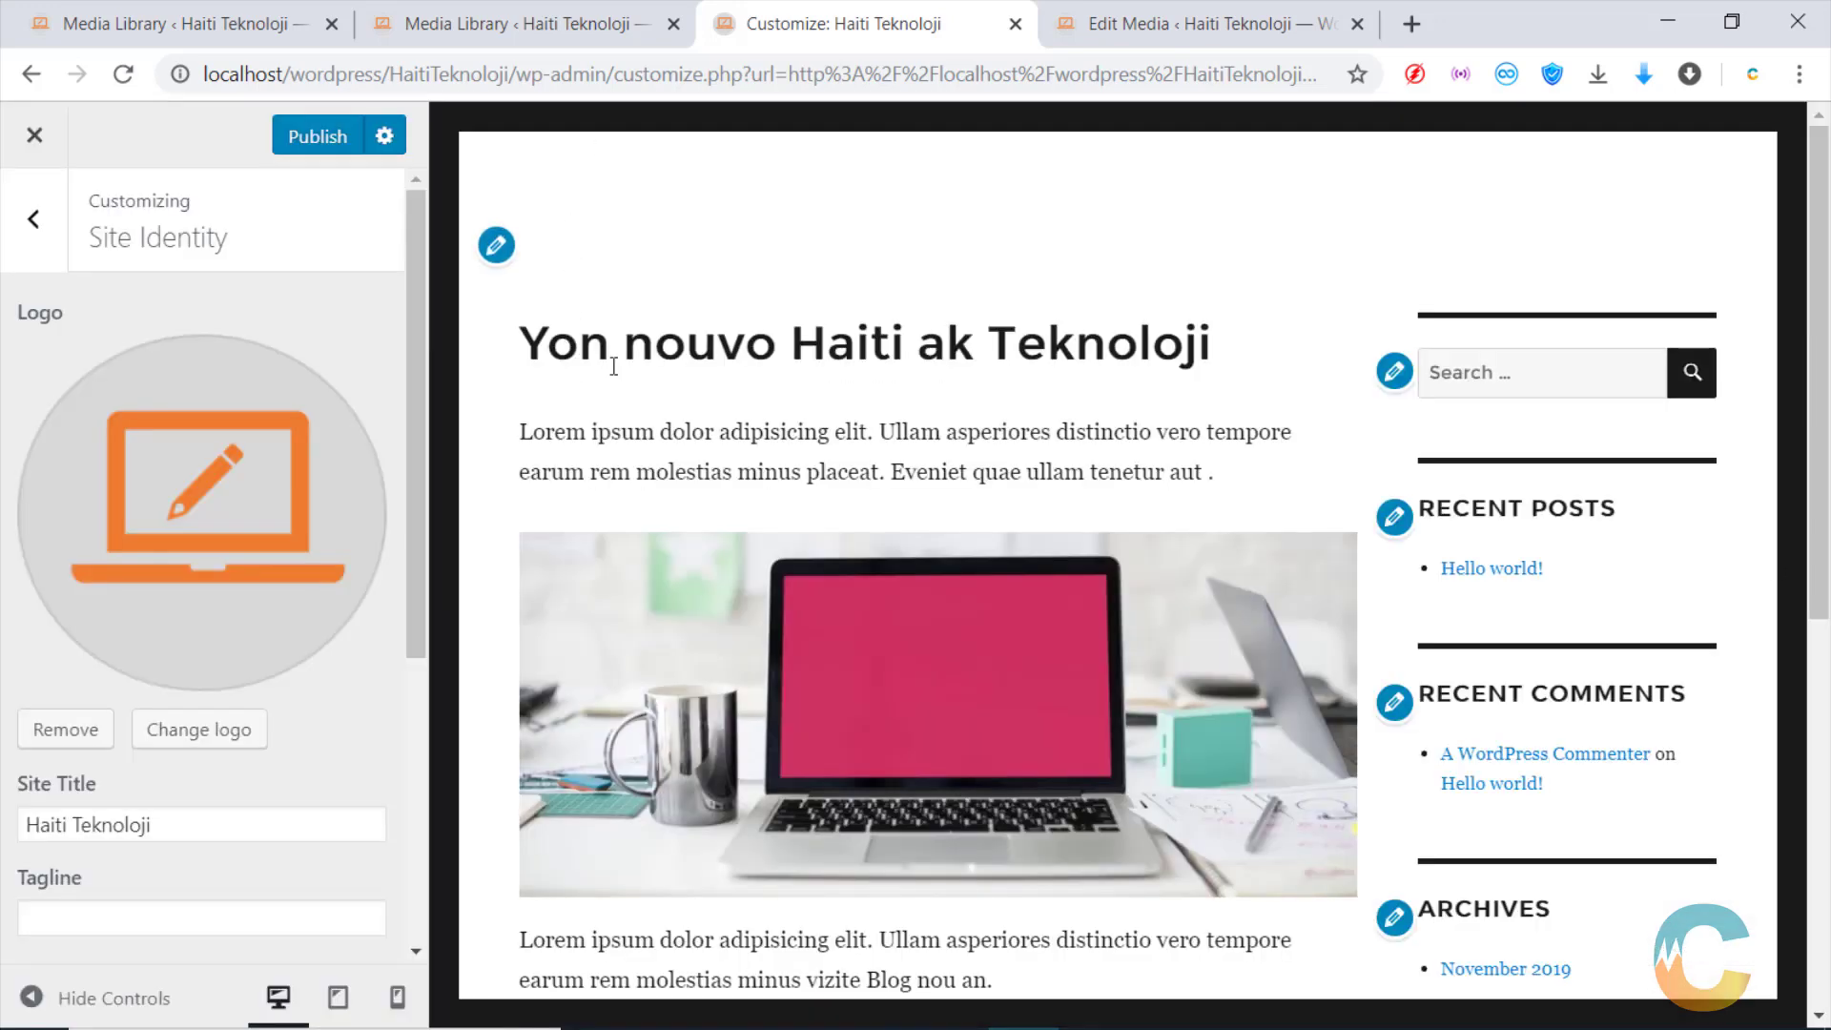
Reload the customizer page, discarding the unsaved logo change
{"action": "scroll", "coordinate": [613, 366], "scroll_direction": "down", "scroll_amount": 4}
{"action": "scroll", "coordinate": [615, 299], "scroll_direction": "up", "scroll_amount": 4}
{"action": "left_click", "coordinate": [123, 76]}
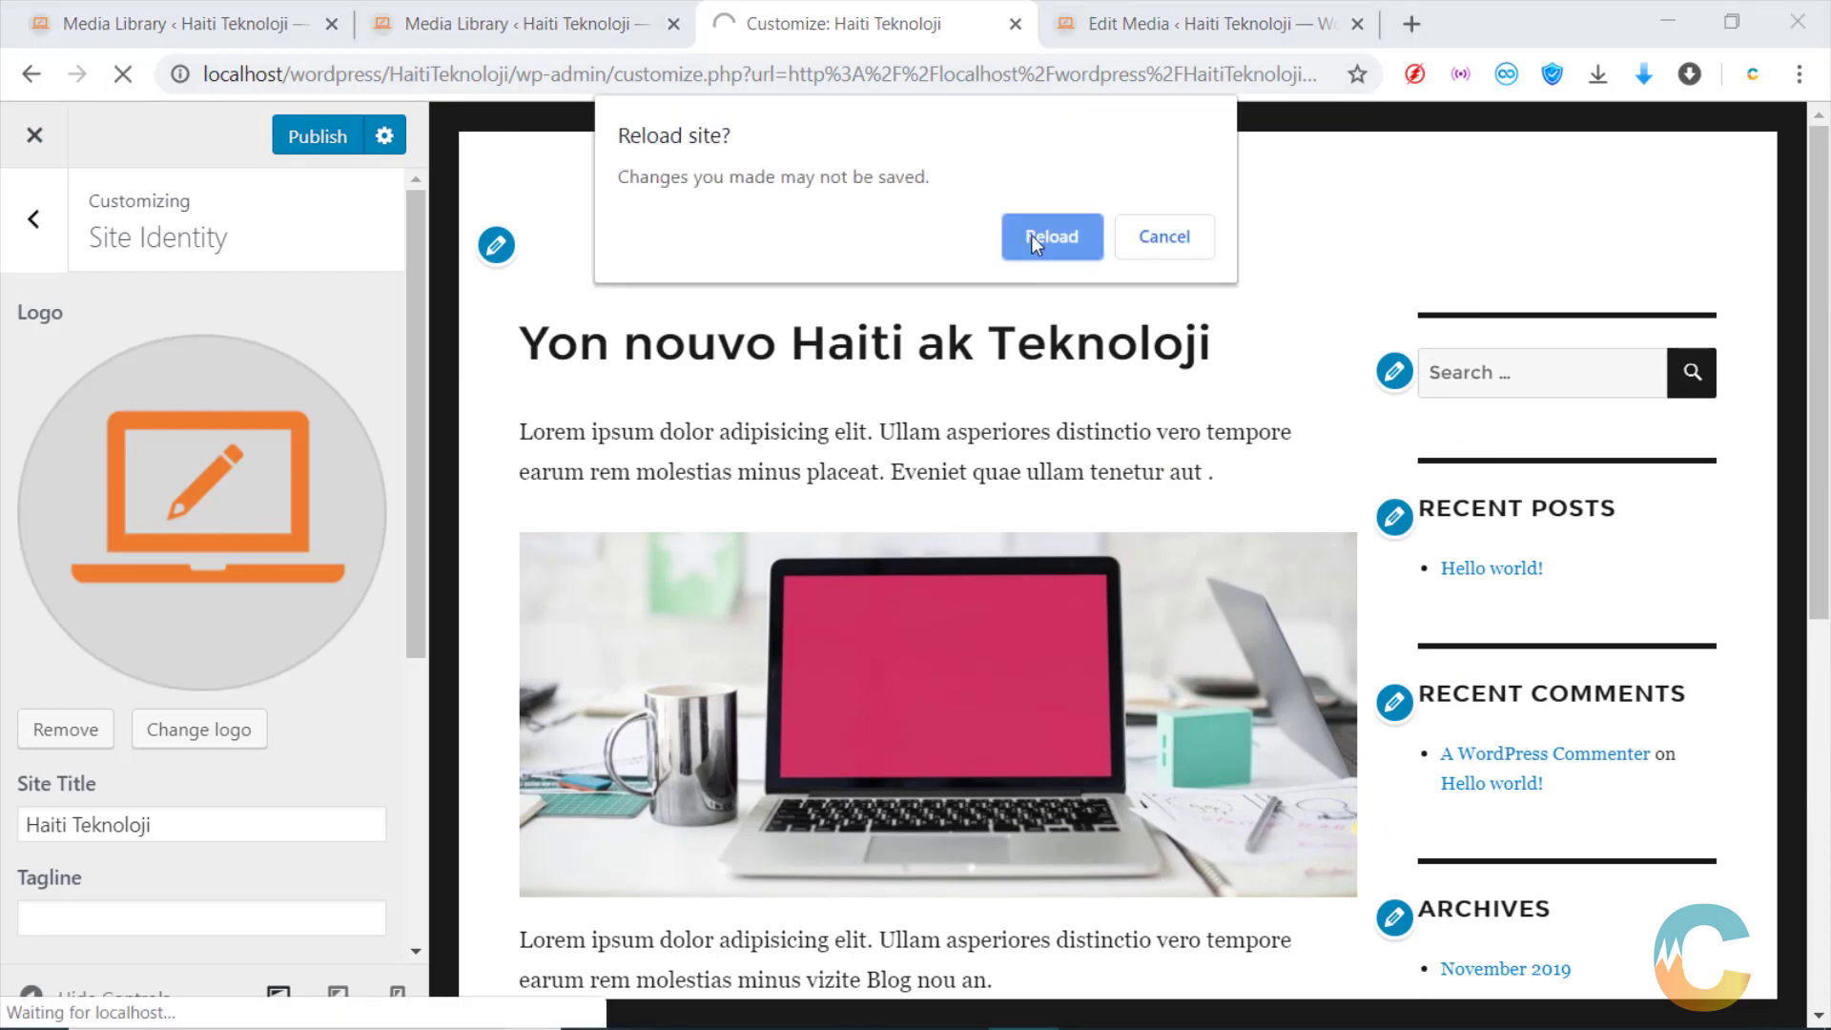
{"action": "left_click", "coordinate": [1074, 239]}
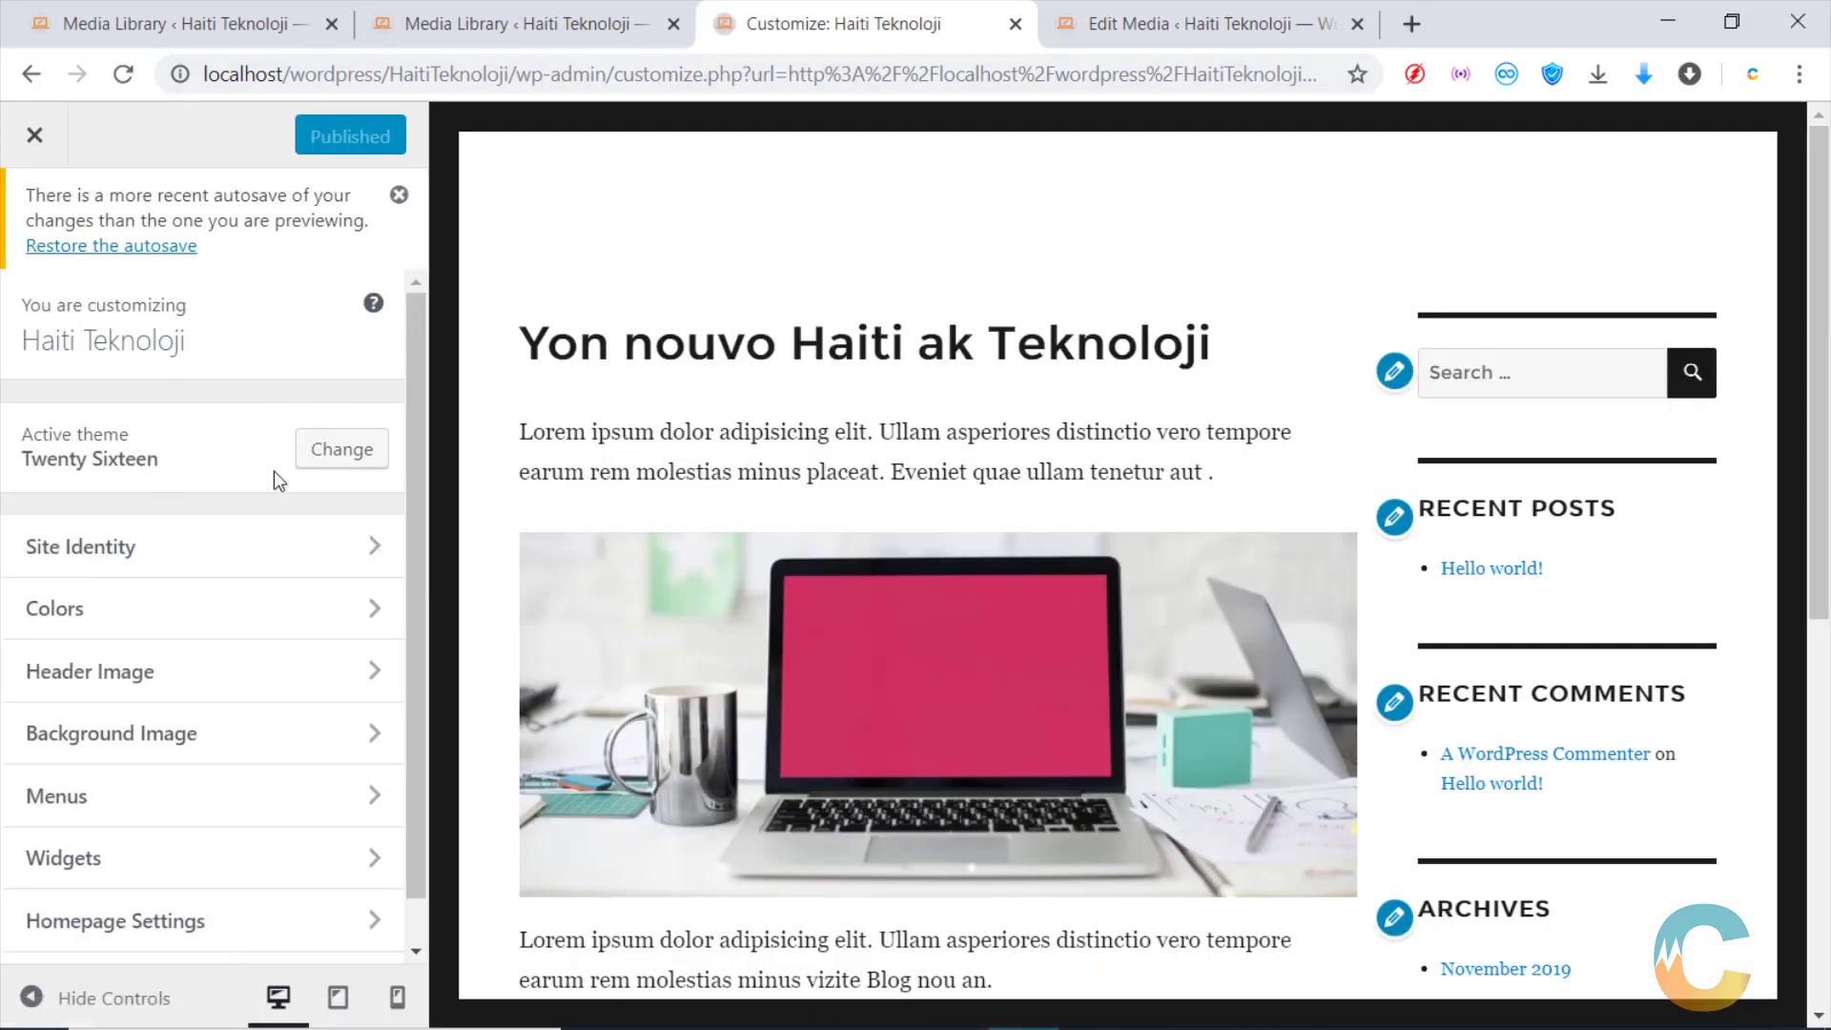
Set the newly scaled laptop edit image as the logo in Site Identity without cropping it, and check it in the preview
{"action": "left_click", "coordinate": [334, 561]}
{"action": "left_click", "coordinate": [267, 475]}
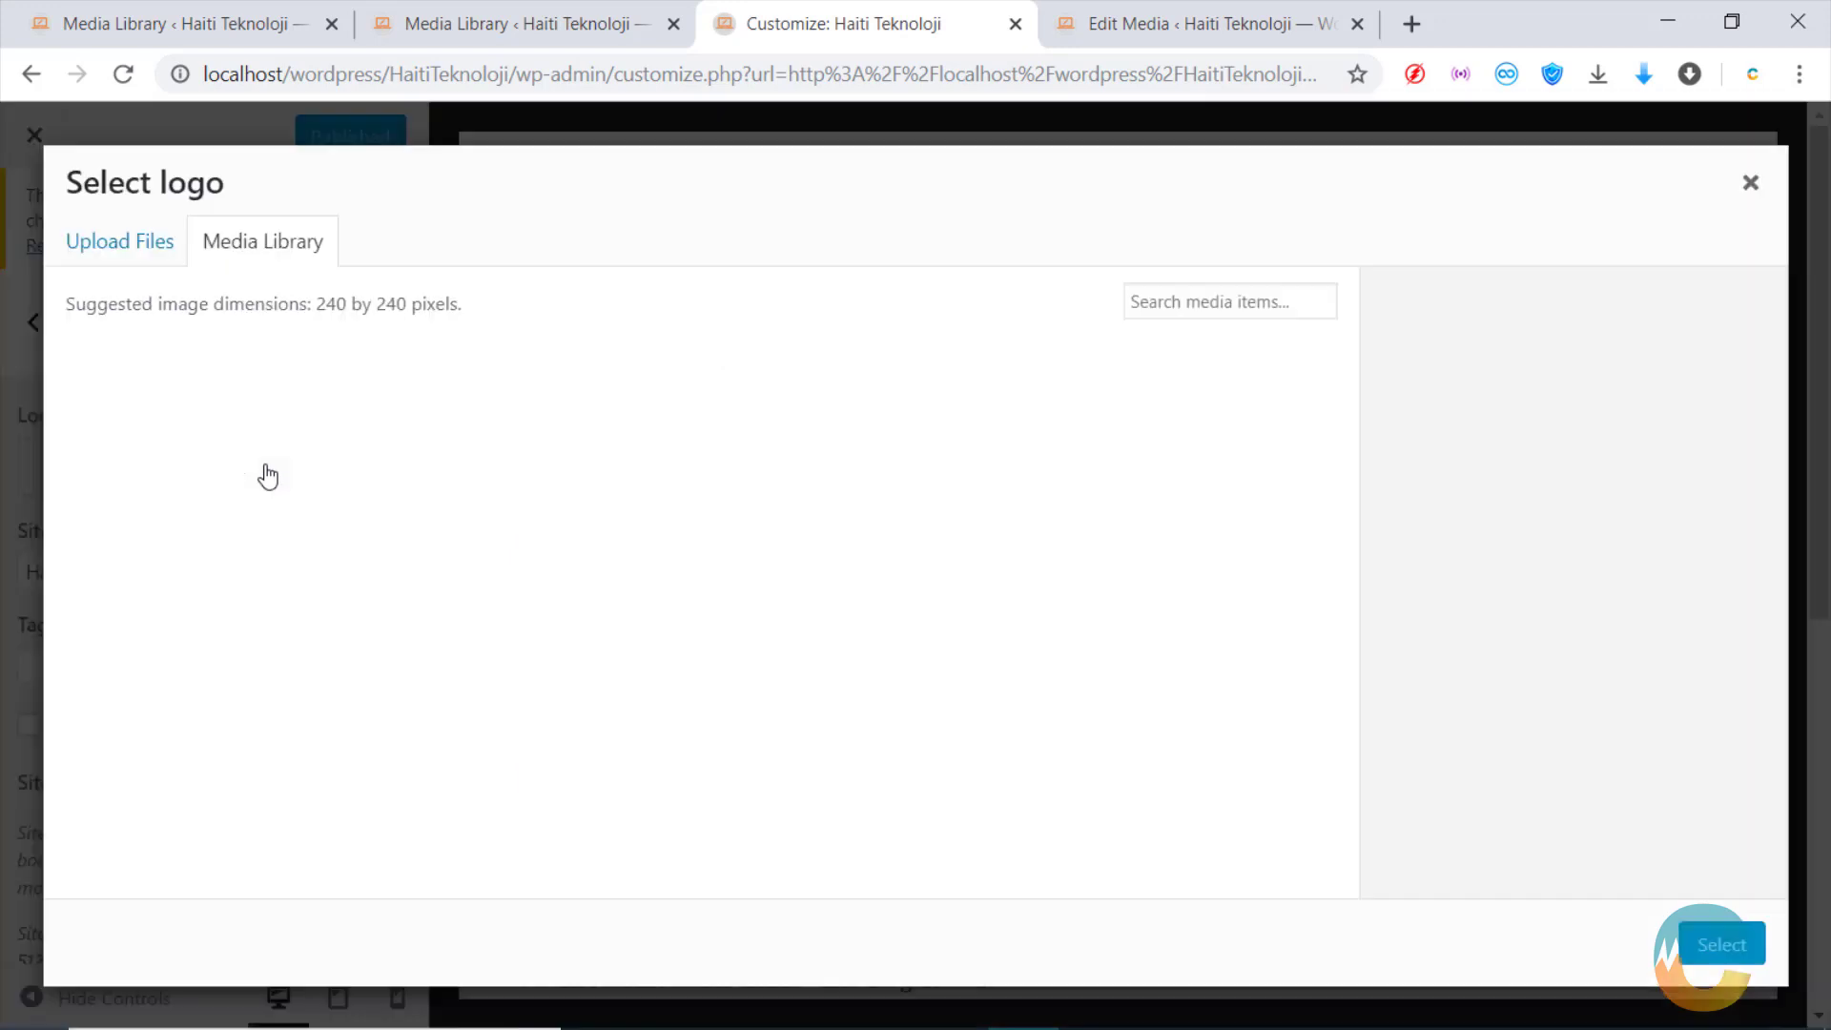
{"action": "left_click", "coordinate": [196, 460]}
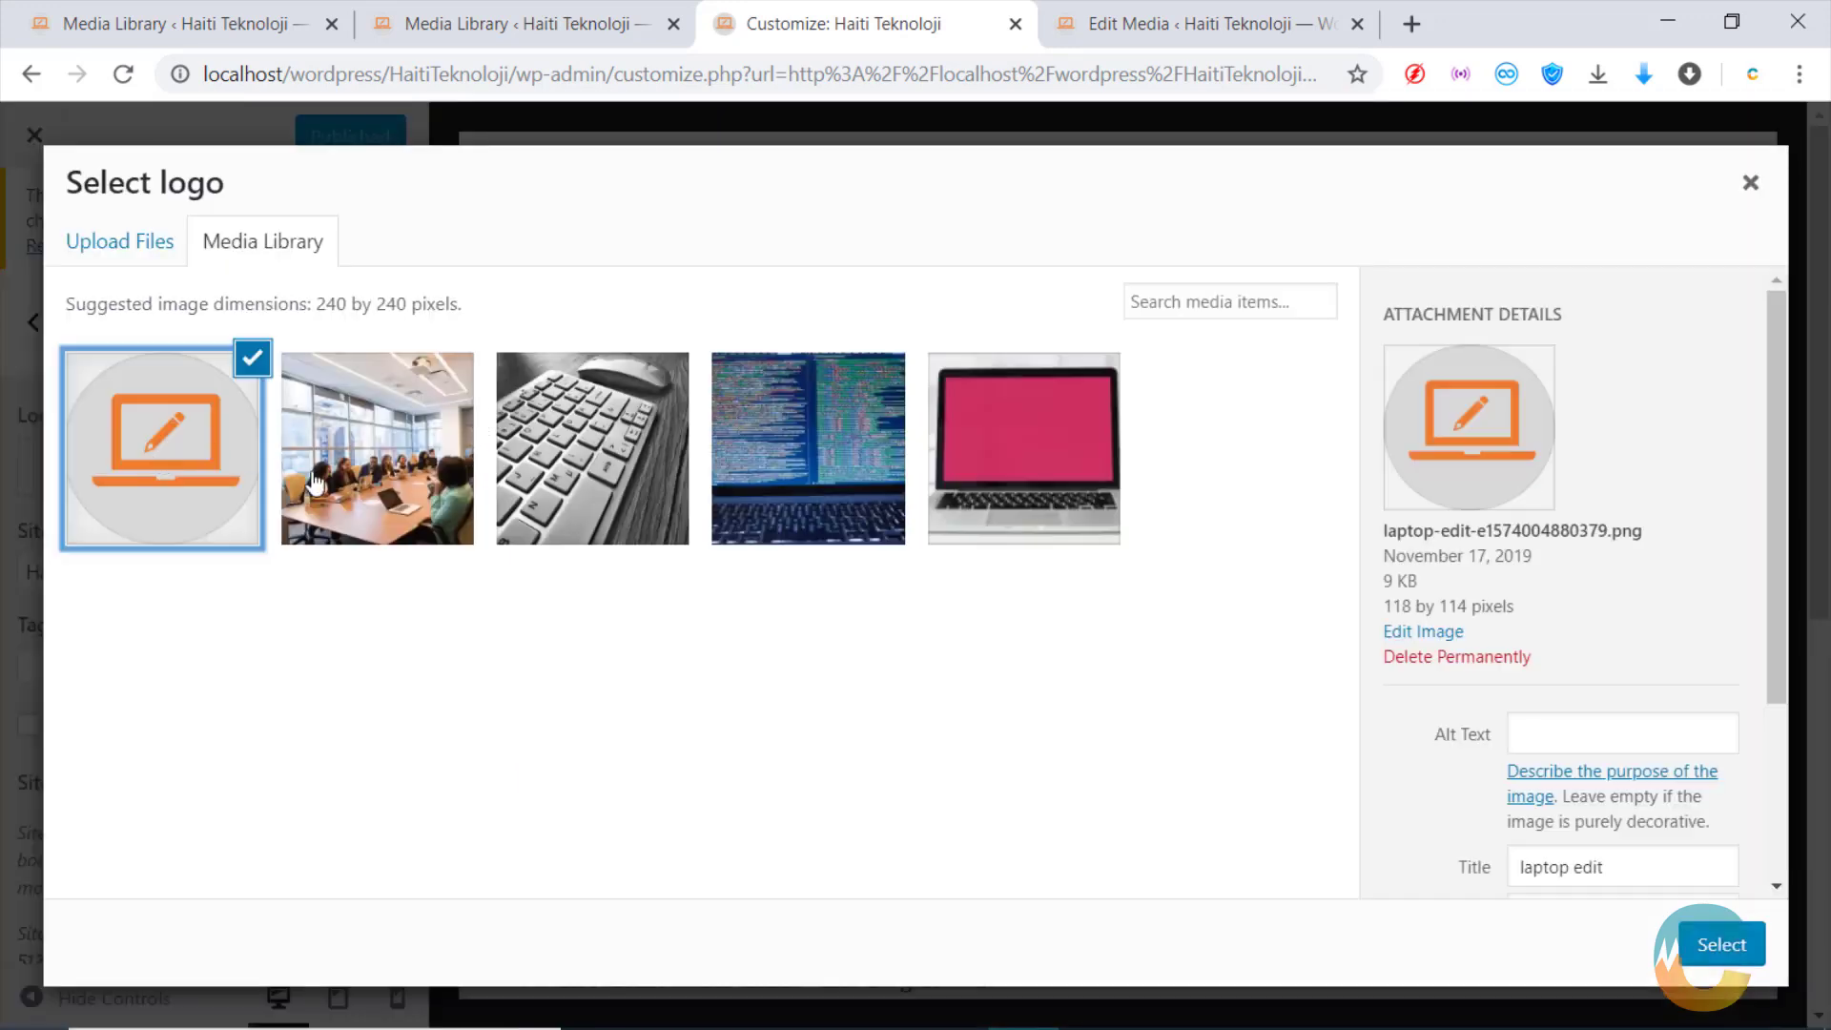
{"action": "left_click", "coordinate": [1721, 944]}
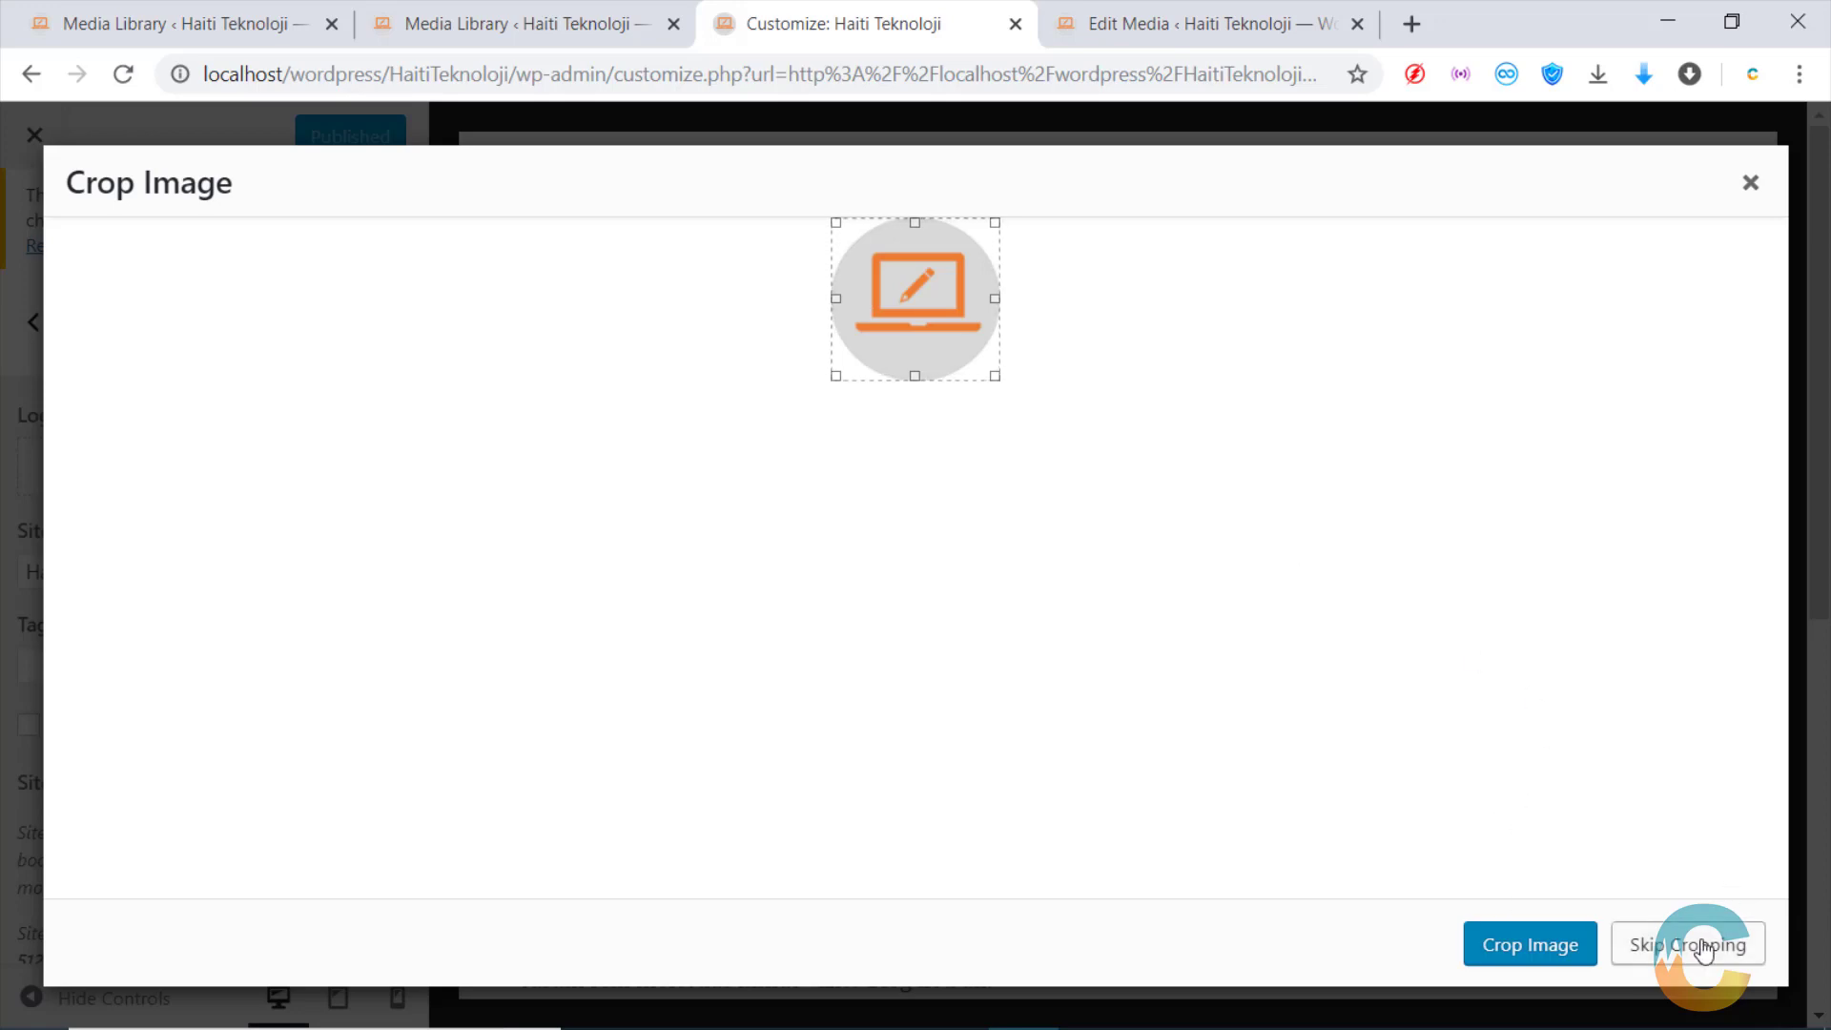
{"action": "left_click", "coordinate": [1702, 946]}
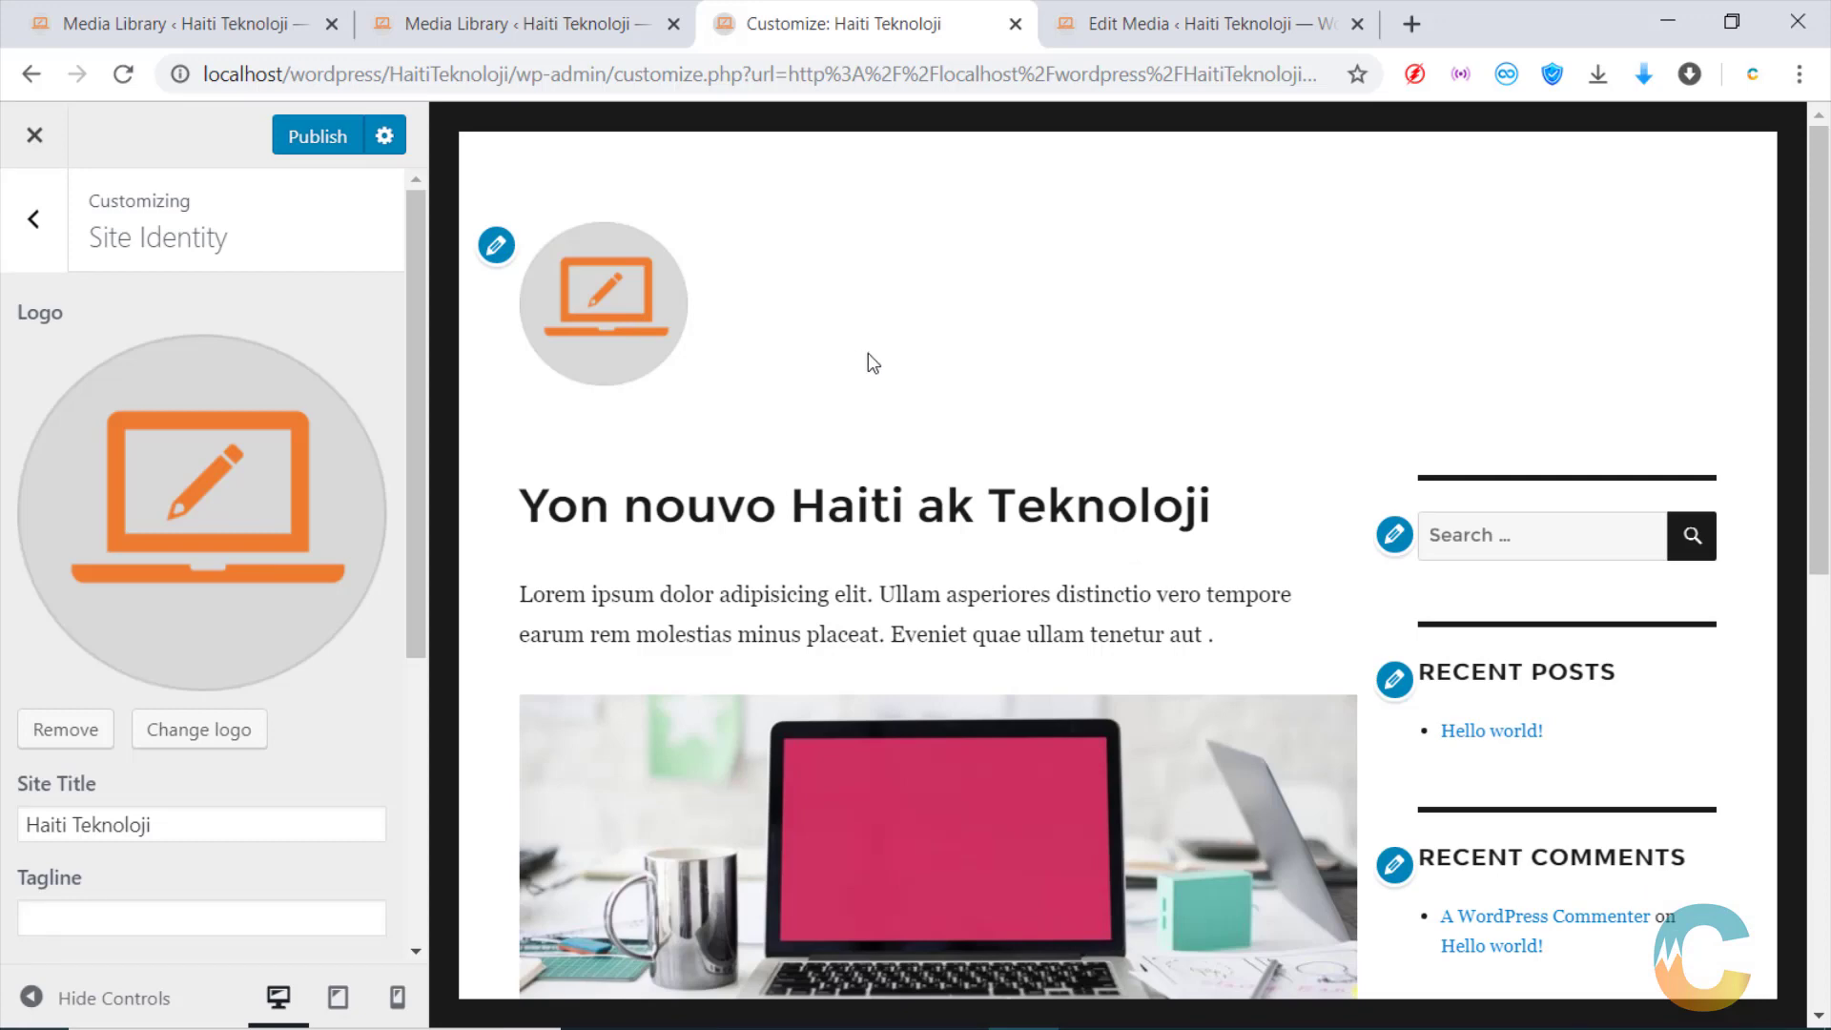
{"action": "scroll", "coordinate": [867, 352], "scroll_direction": "down", "scroll_amount": 2}
{"action": "scroll", "coordinate": [868, 353], "scroll_direction": "up", "scroll_amount": 2}
{"action": "scroll", "coordinate": [975, 258], "scroll_direction": "down", "scroll_amount": 4}
{"action": "scroll", "coordinate": [980, 273], "scroll_direction": "up", "scroll_amount": 4}
{"action": "scroll", "coordinate": [965, 275], "scroll_direction": "down", "scroll_amount": 3}
{"action": "scroll", "coordinate": [965, 276], "scroll_direction": "up", "scroll_amount": 3}
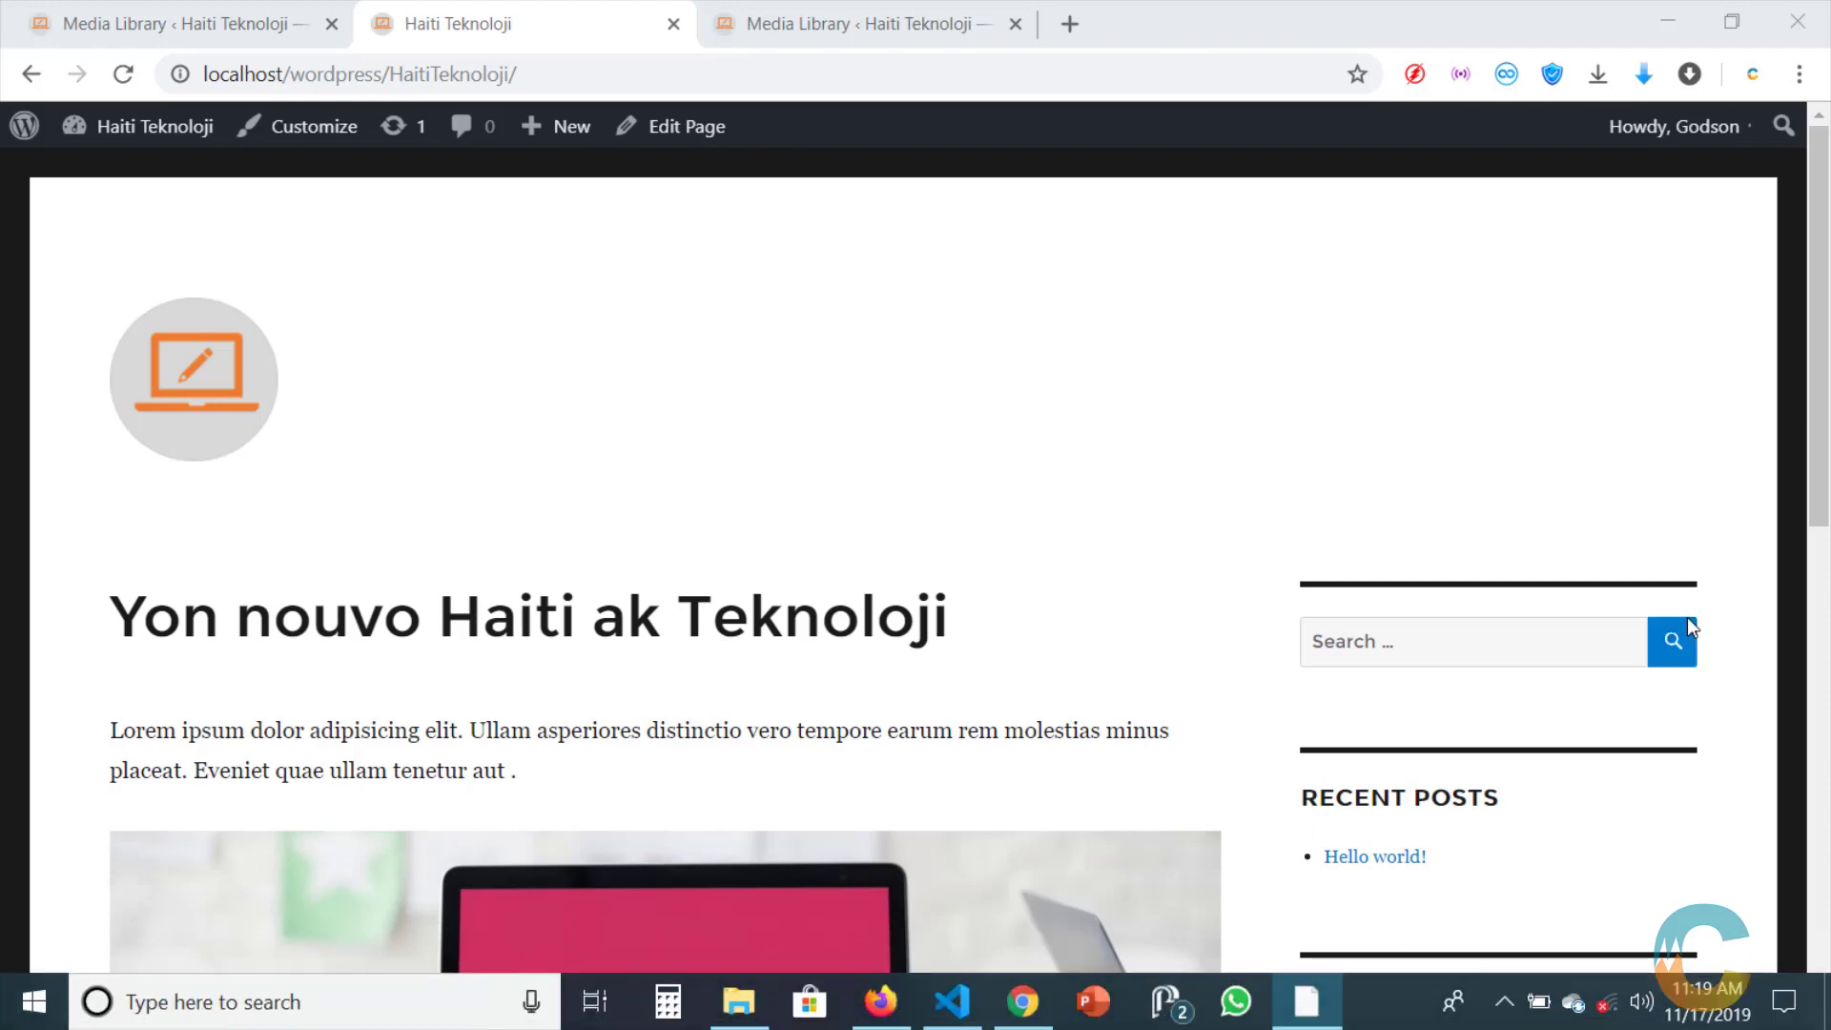
Compare the header, logo and content of the Haiti Teknoloji front page with the myblogtest reference home page in Firefox
{"action": "scroll", "coordinate": [1526, 496], "scroll_direction": "down", "scroll_amount": 5}
{"action": "scroll", "coordinate": [1554, 530], "scroll_direction": "up", "scroll_amount": 5}
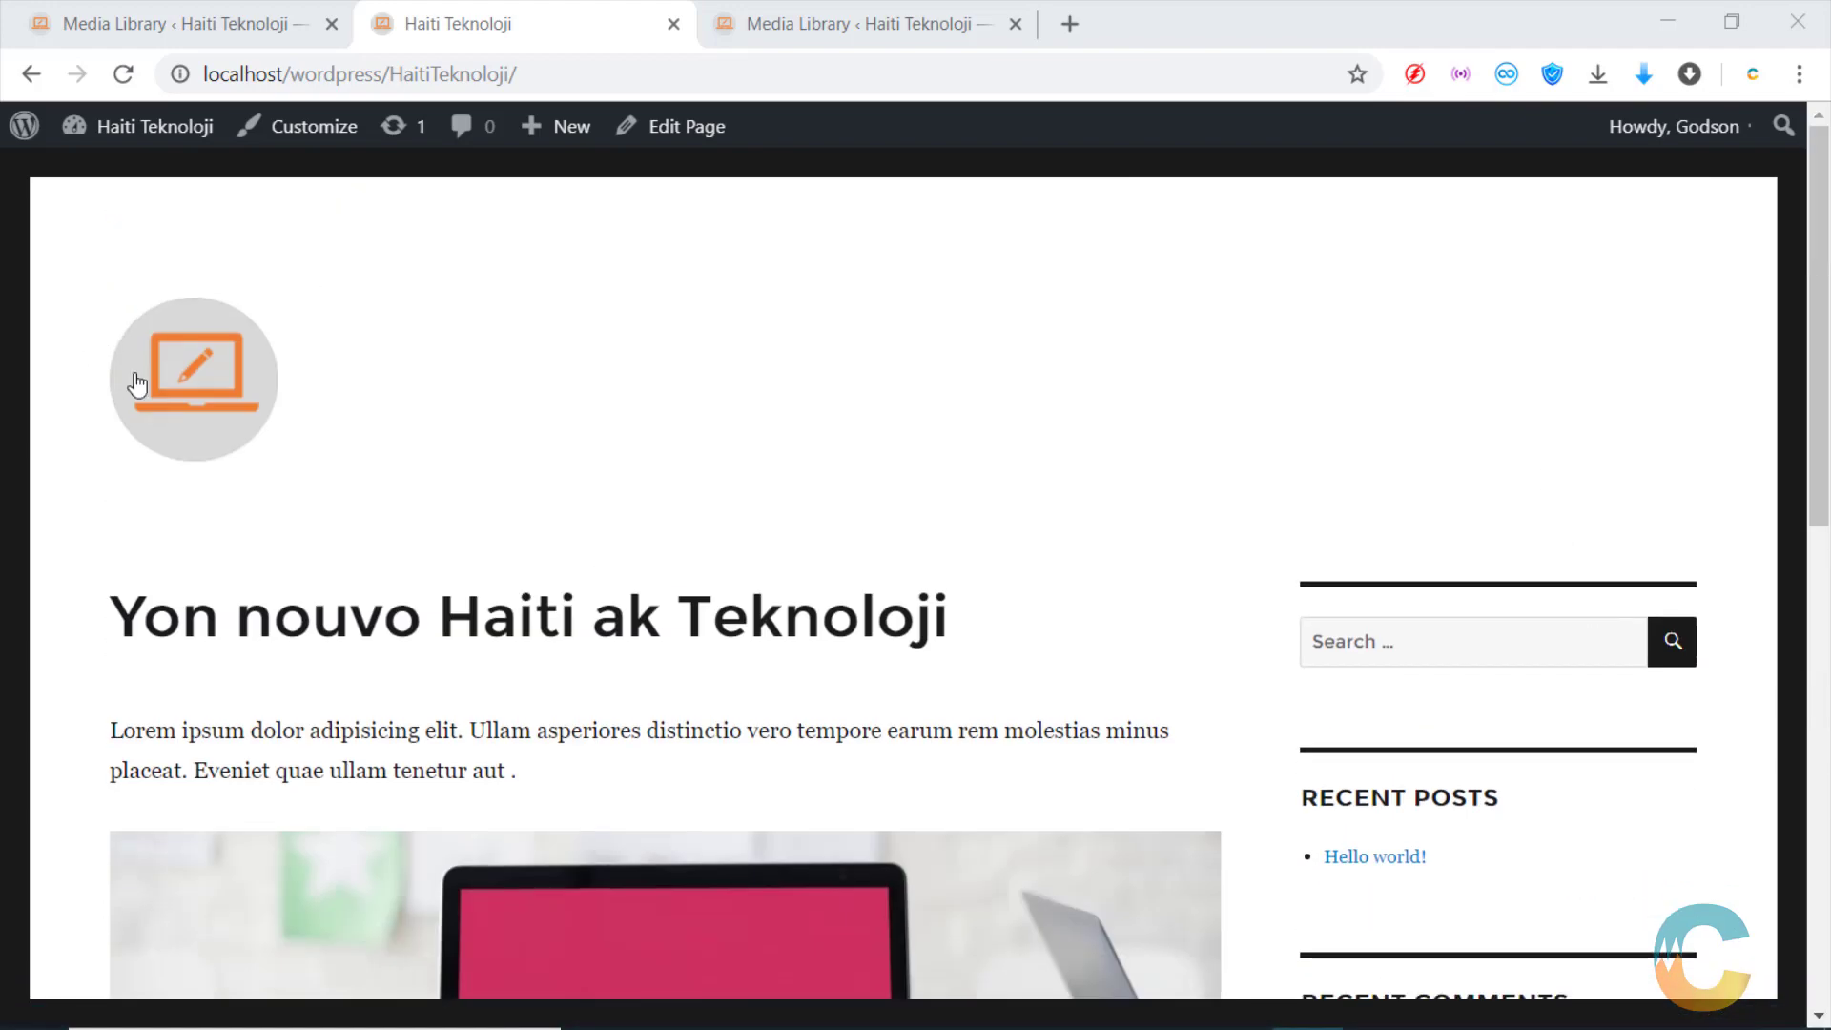
{"action": "scroll", "coordinate": [302, 375], "scroll_direction": "down", "scroll_amount": 5}
{"action": "scroll", "coordinate": [303, 373], "scroll_direction": "up", "scroll_amount": 5}
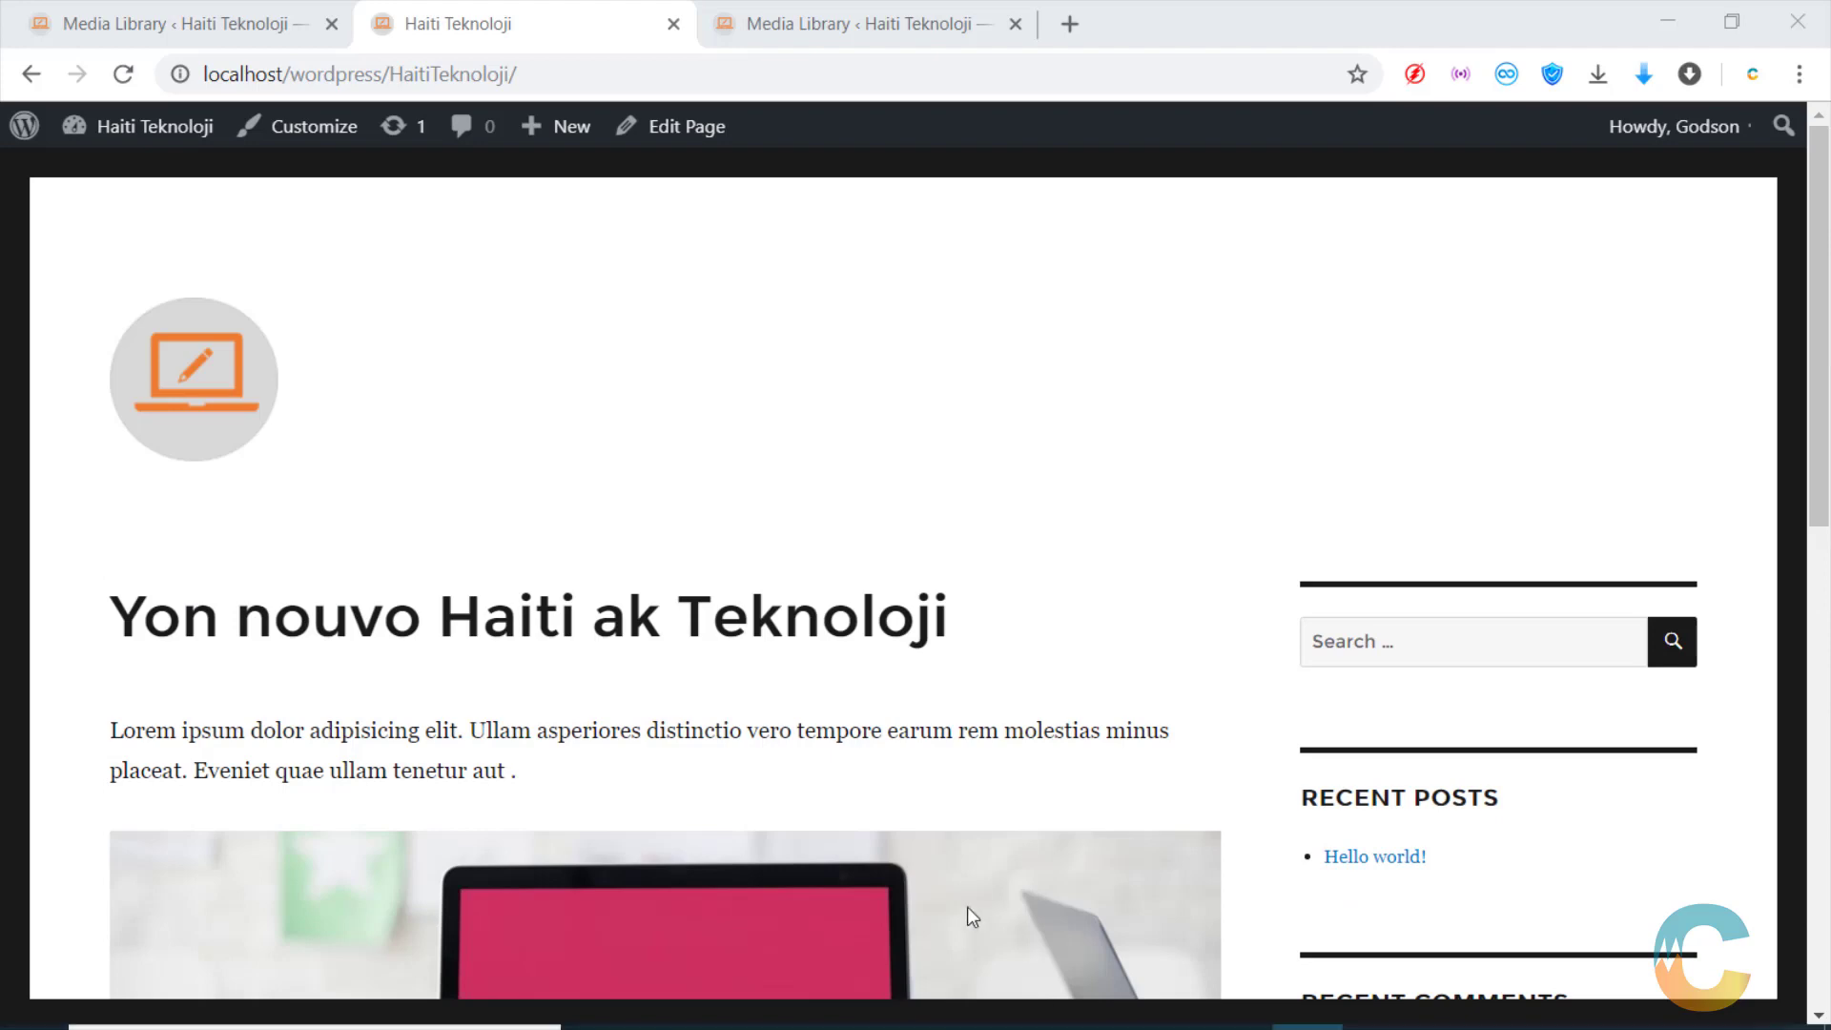
{"action": "left_click", "coordinate": [882, 1006]}
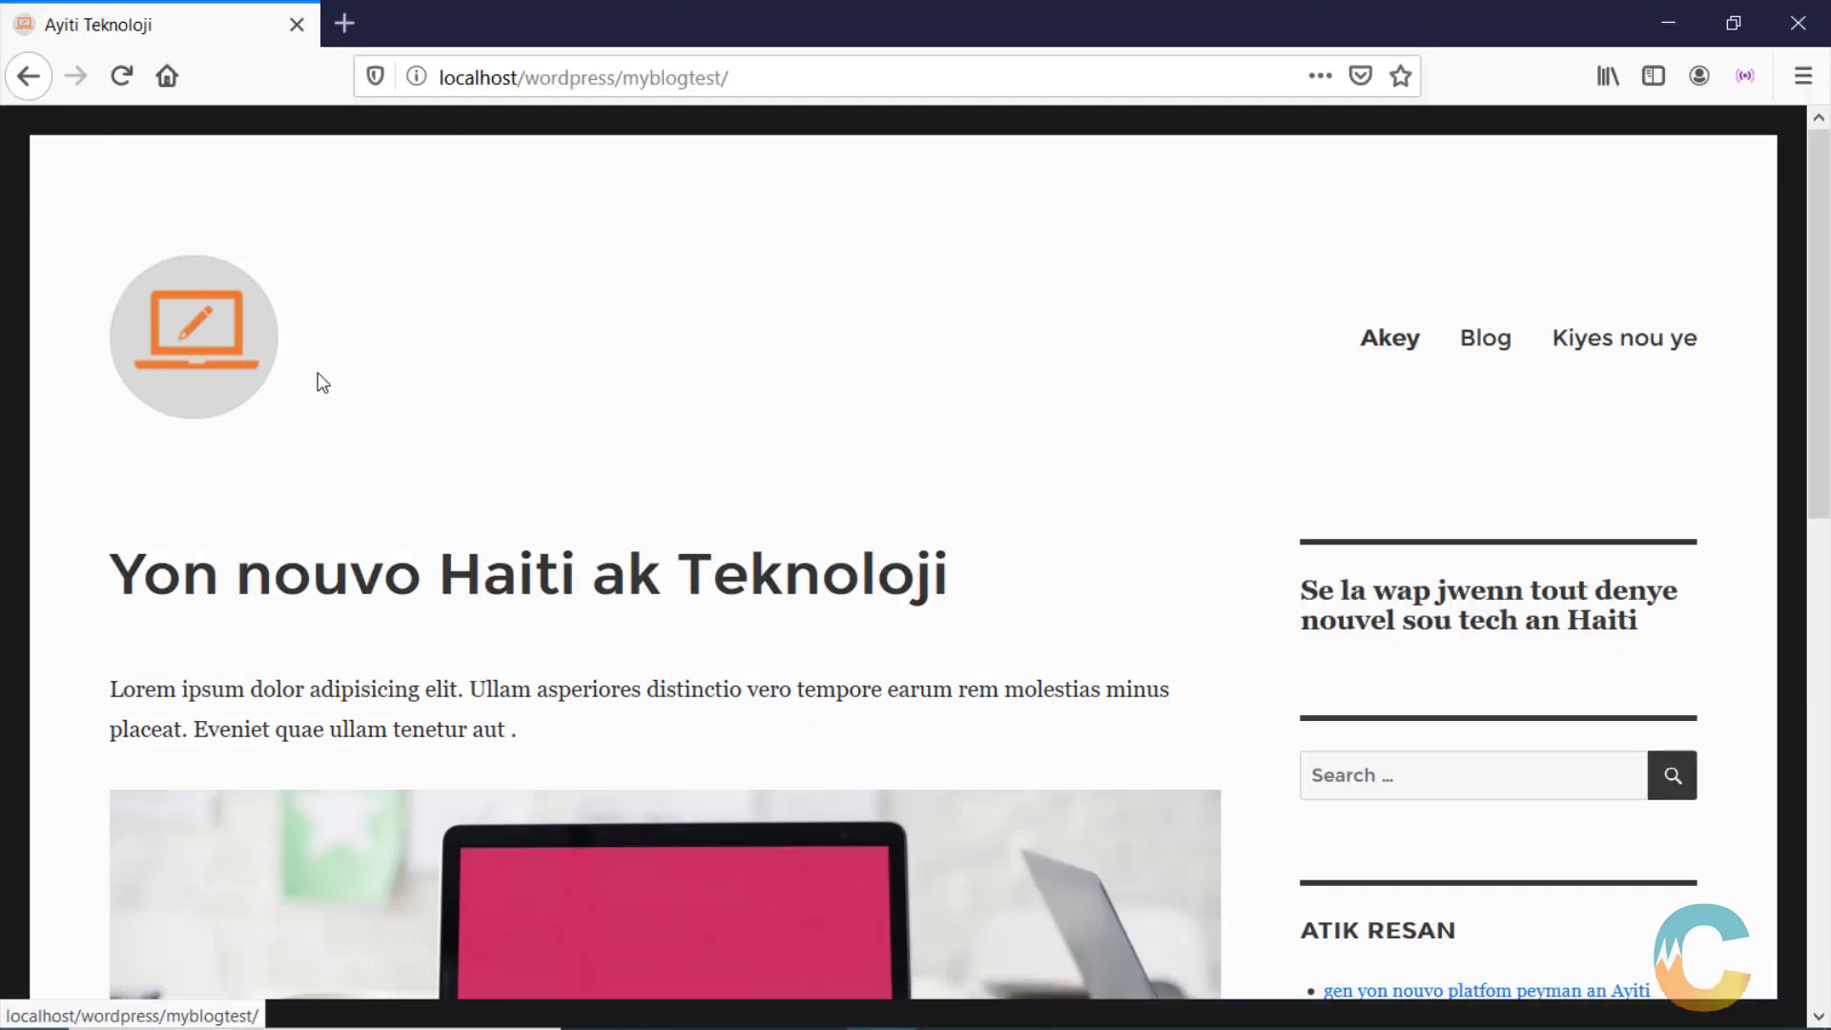
{"action": "left_click", "coordinate": [1022, 1002]}
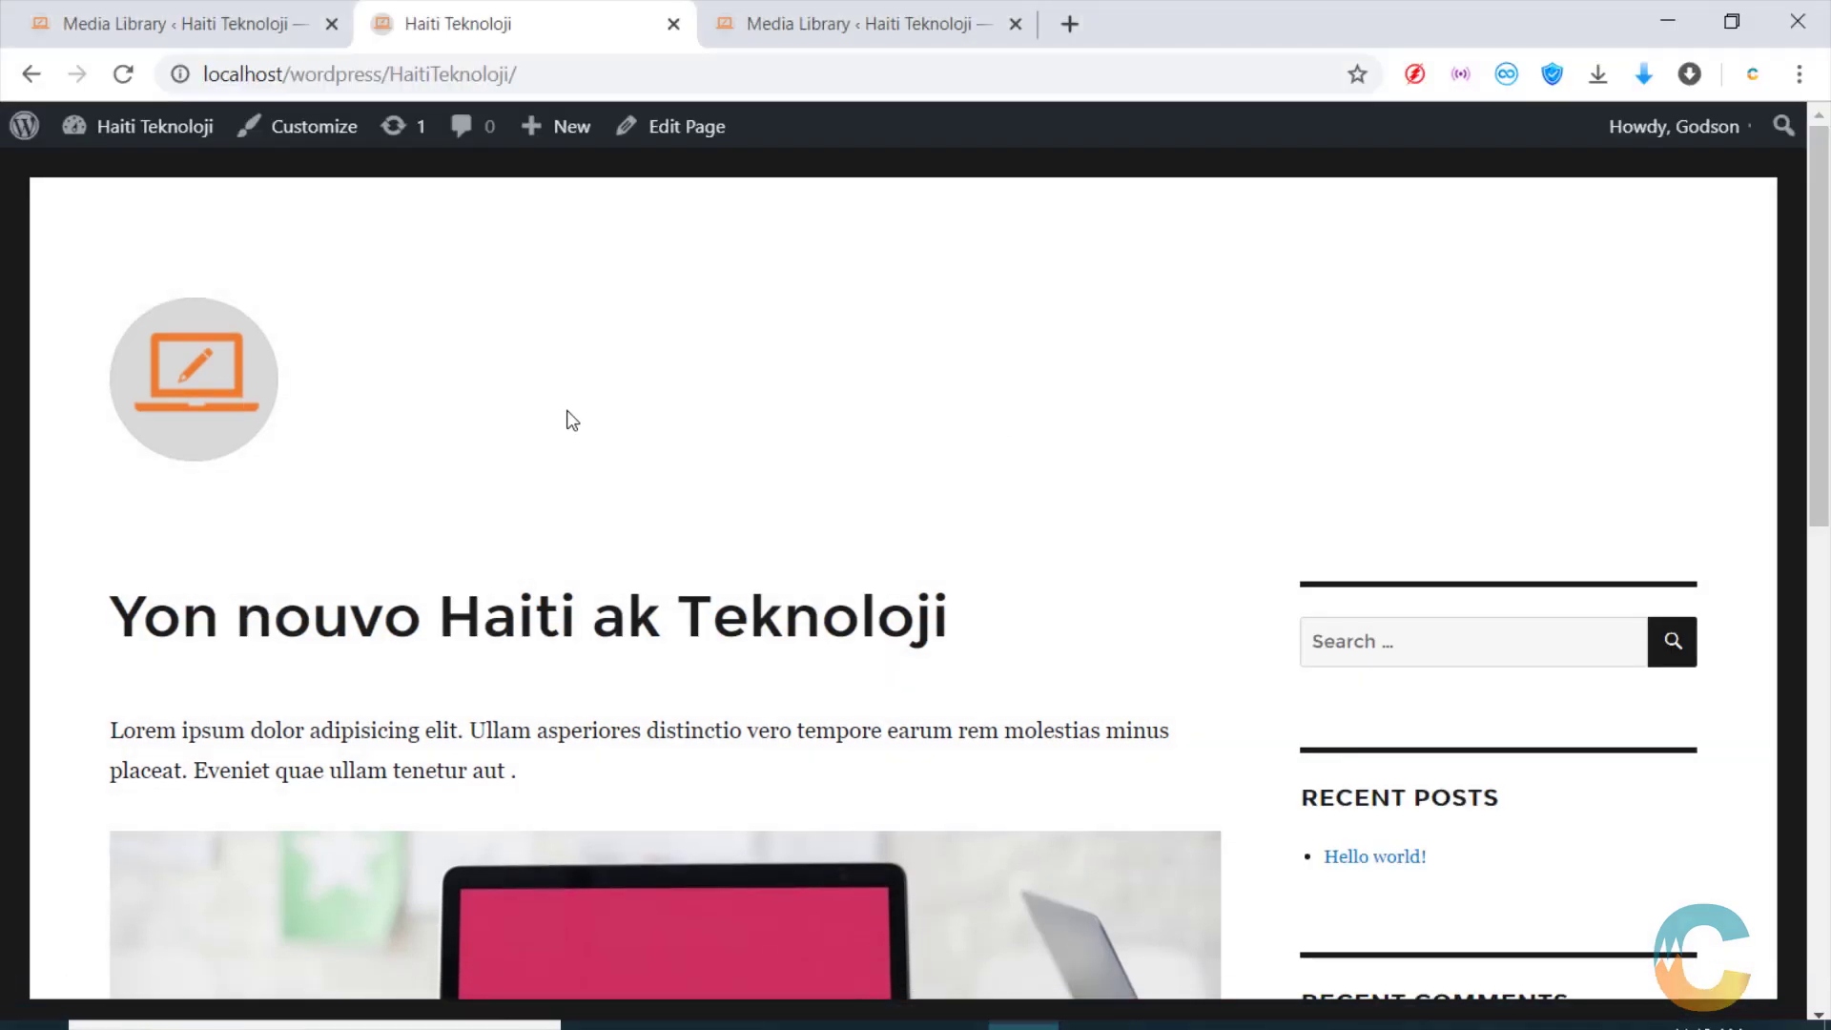
{"action": "scroll", "coordinate": [315, 319], "scroll_direction": "down", "scroll_amount": 4}
{"action": "scroll", "coordinate": [315, 319], "scroll_direction": "up", "scroll_amount": 4}
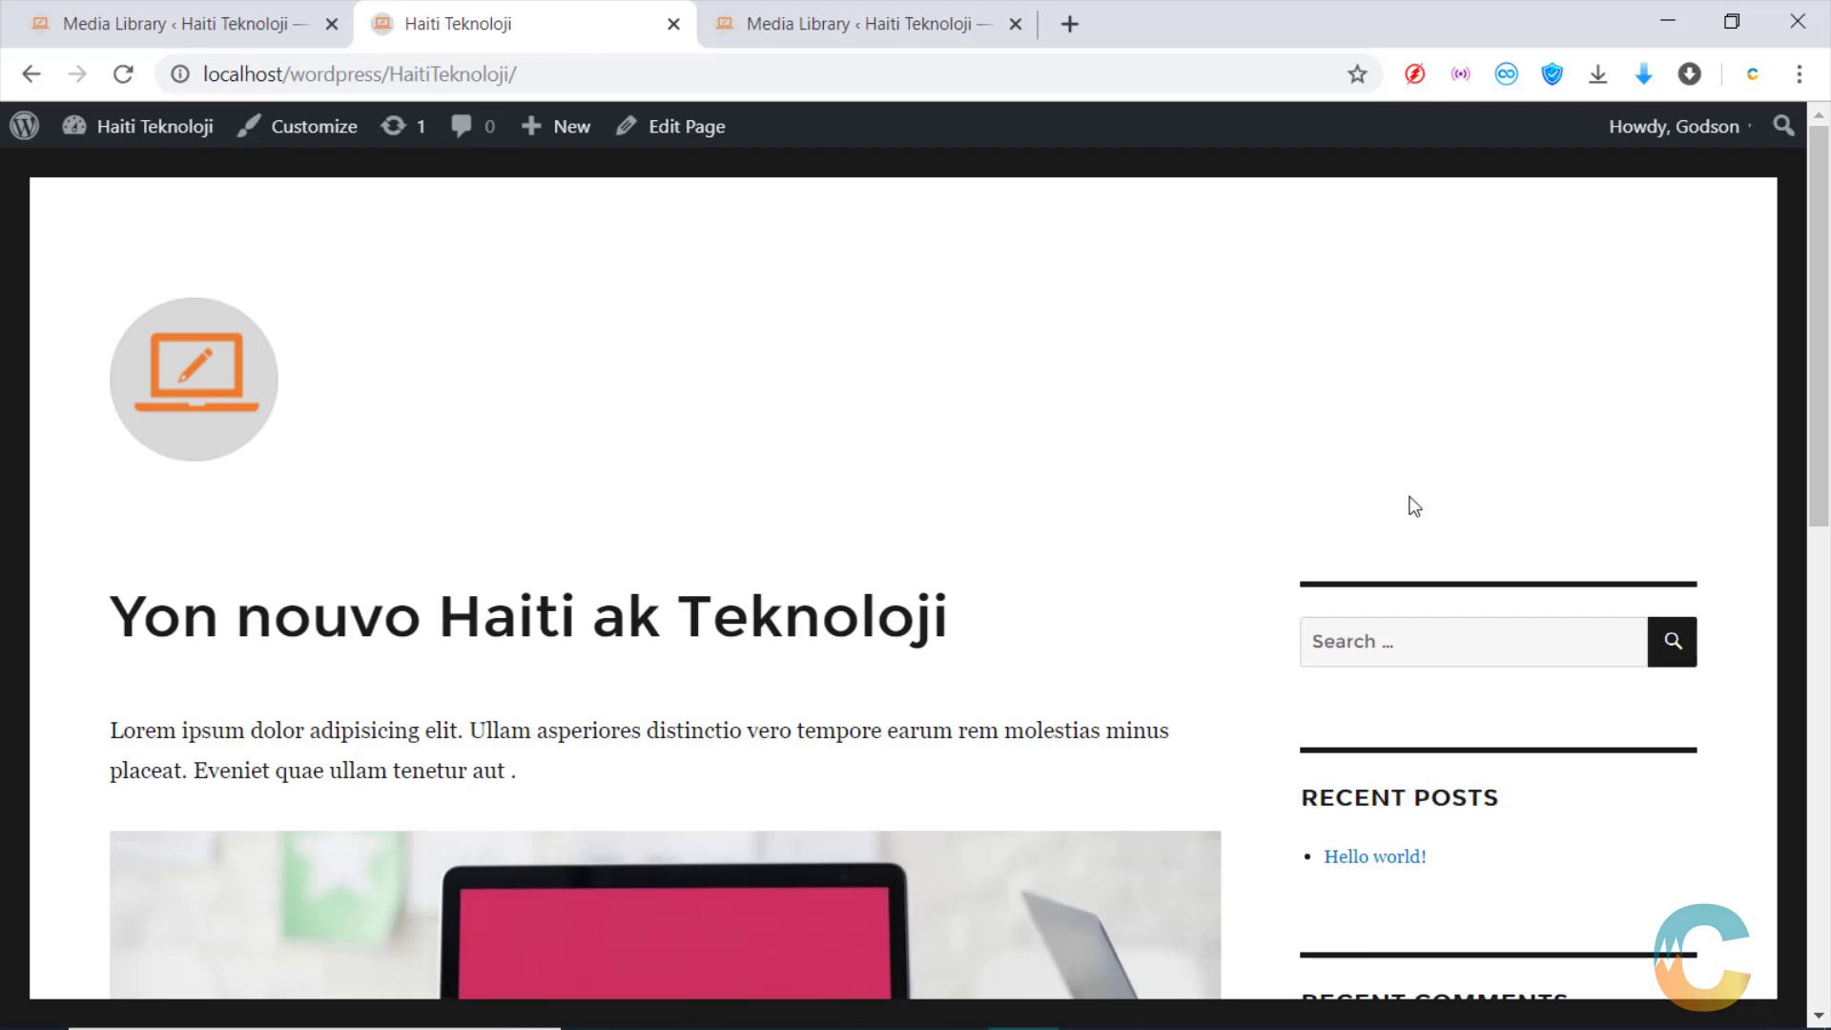
Open the Kiyes nou ye page of the myblogtest reference site in Firefox and examine its heading, paragraphs, staff image and caption
{"action": "left_click", "coordinate": [814, 1001]}
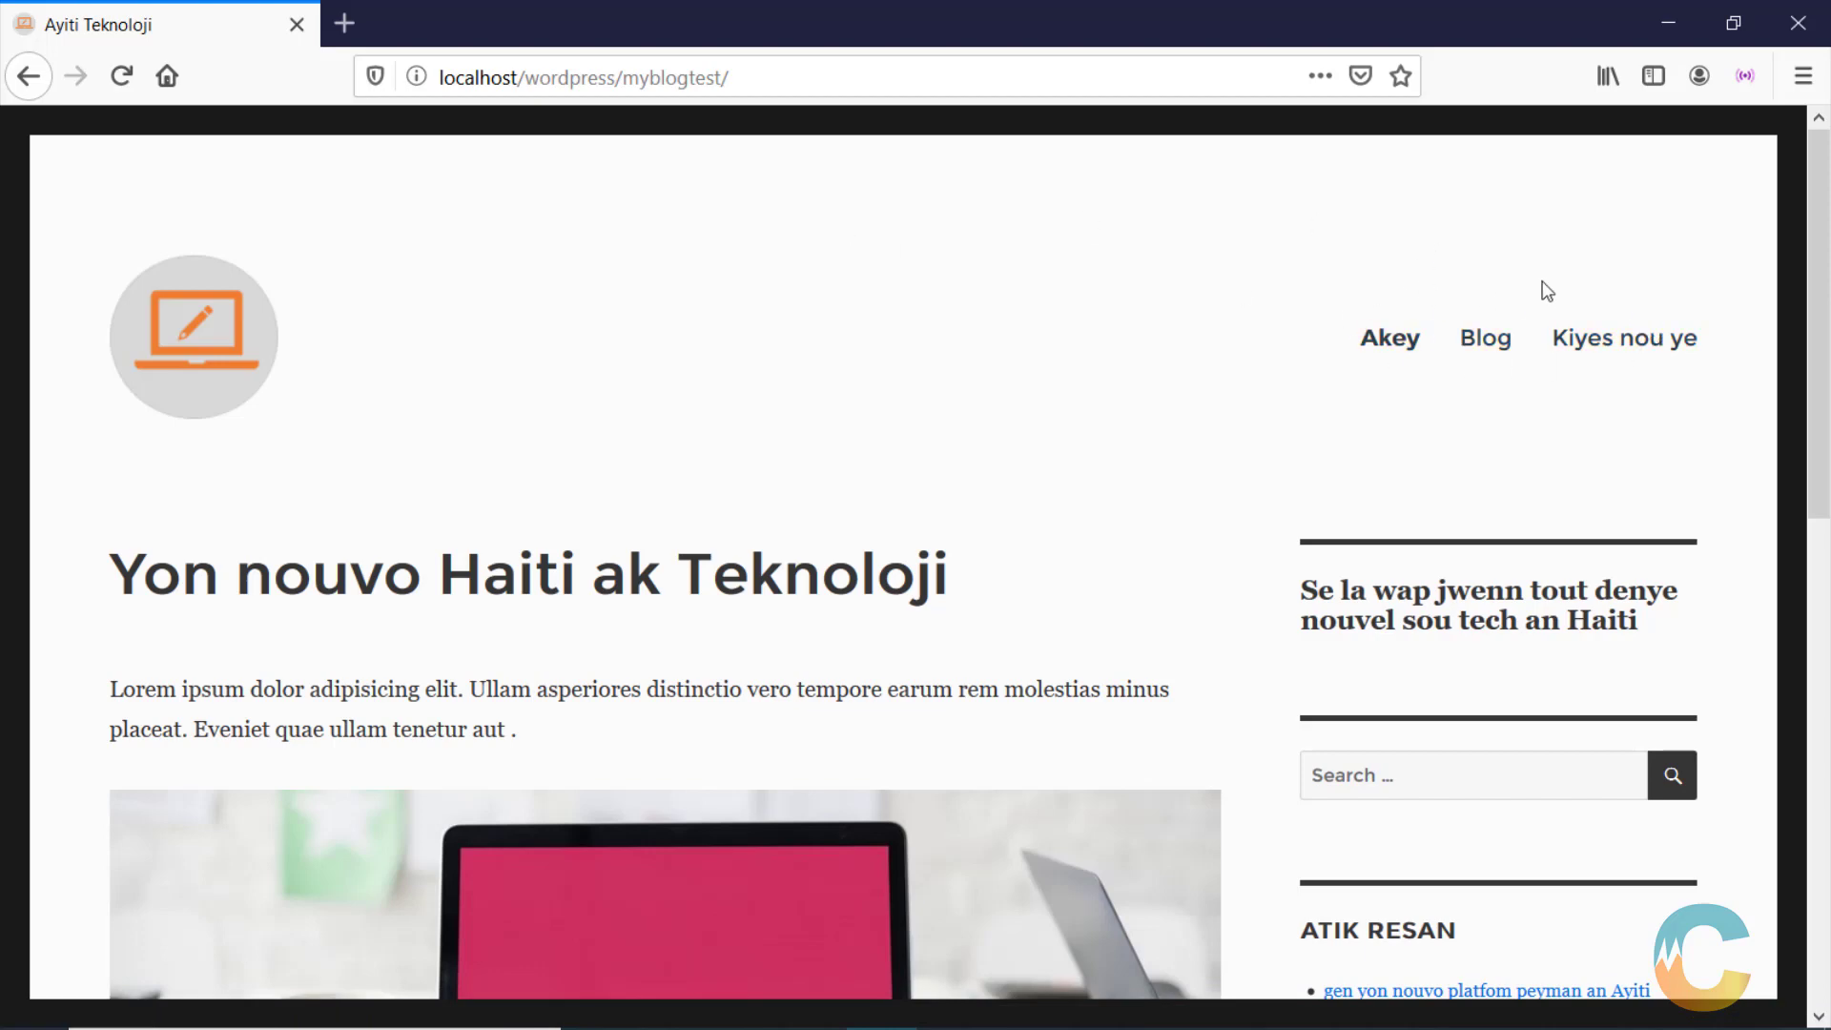
{"action": "left_click", "coordinate": [1594, 342]}
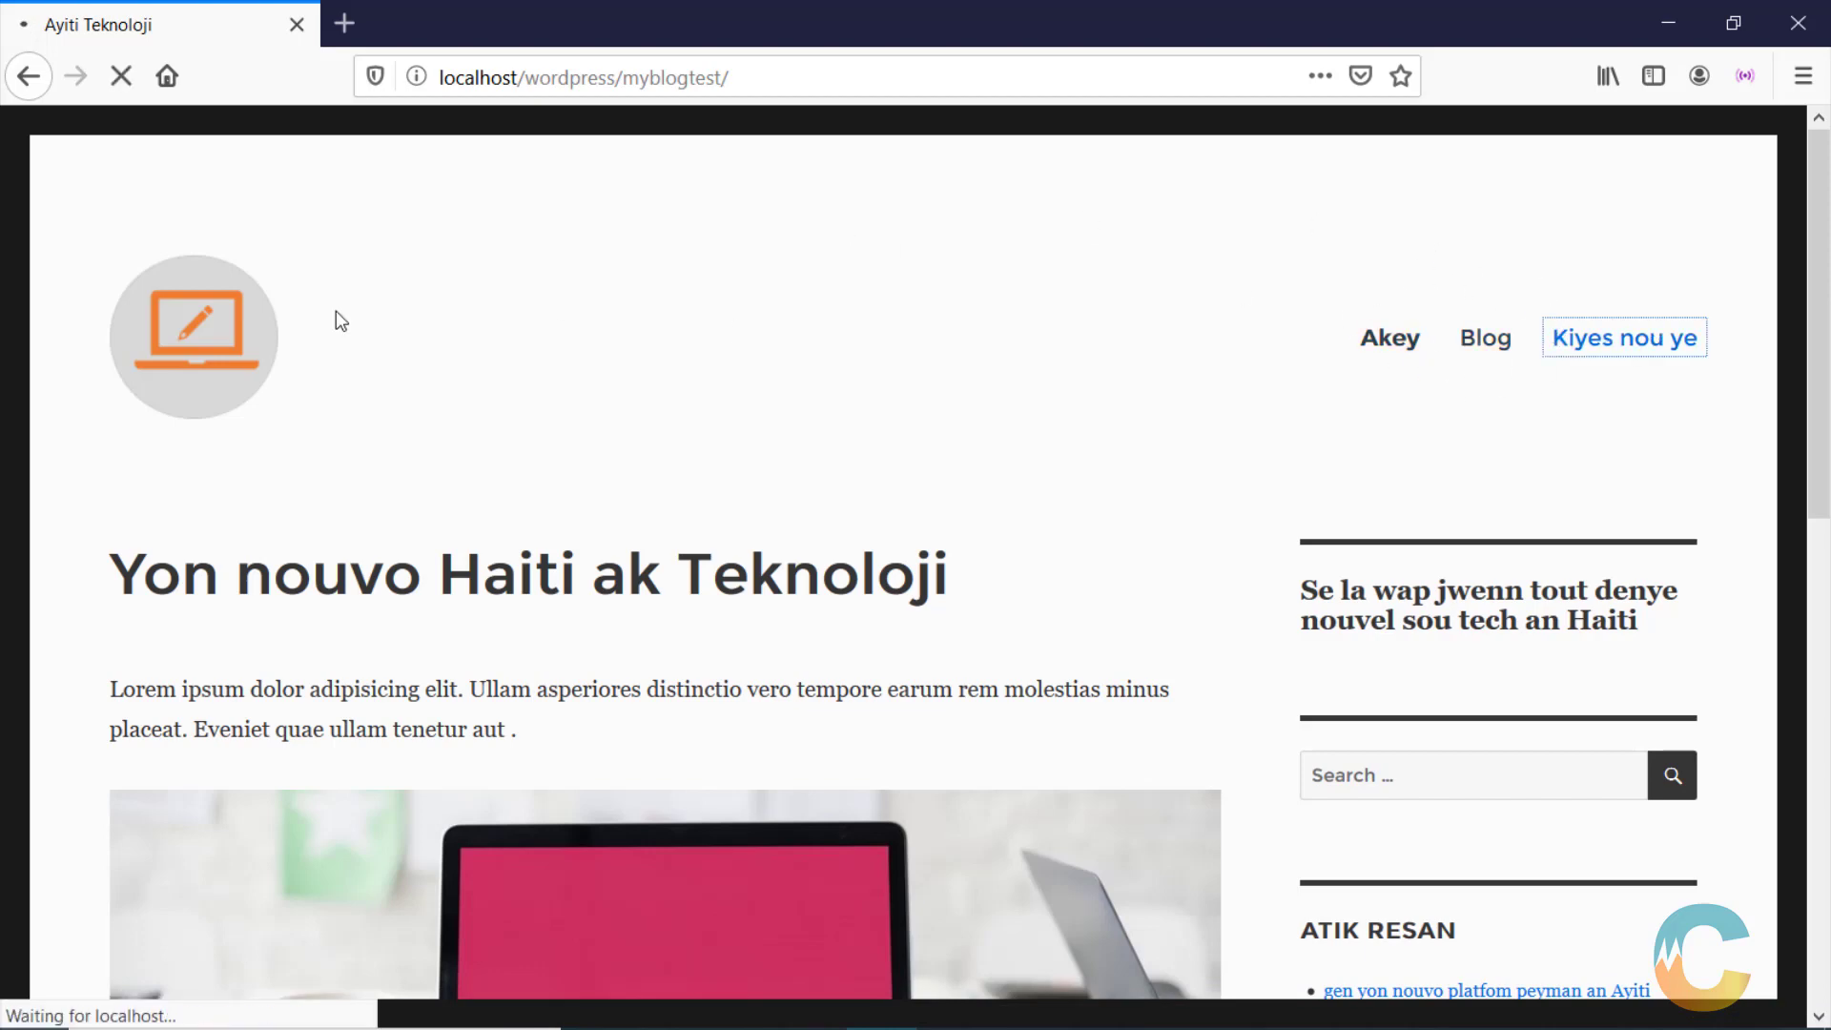
{"action": "scroll", "coordinate": [576, 335], "scroll_direction": "down", "scroll_amount": 3}
{"action": "scroll", "coordinate": [472, 319], "scroll_direction": "up", "scroll_amount": 1}
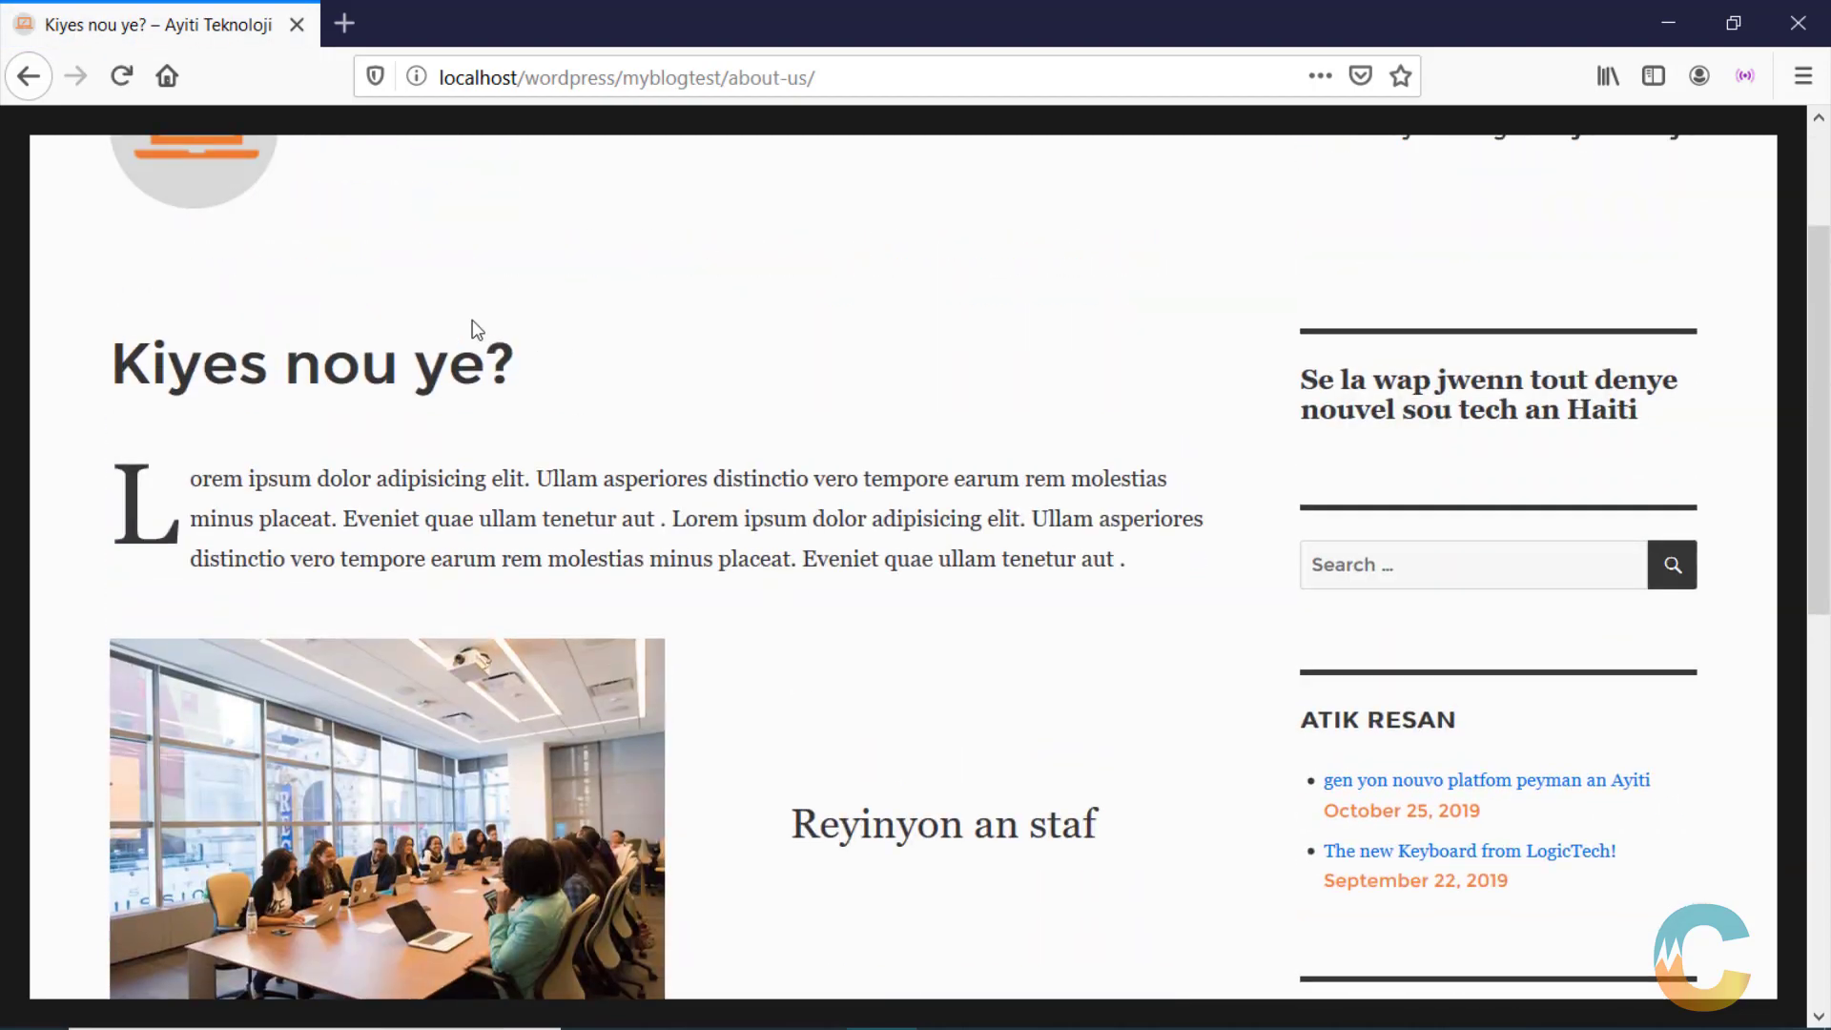
{"action": "scroll", "coordinate": [472, 318], "scroll_direction": "up", "scroll_amount": 1}
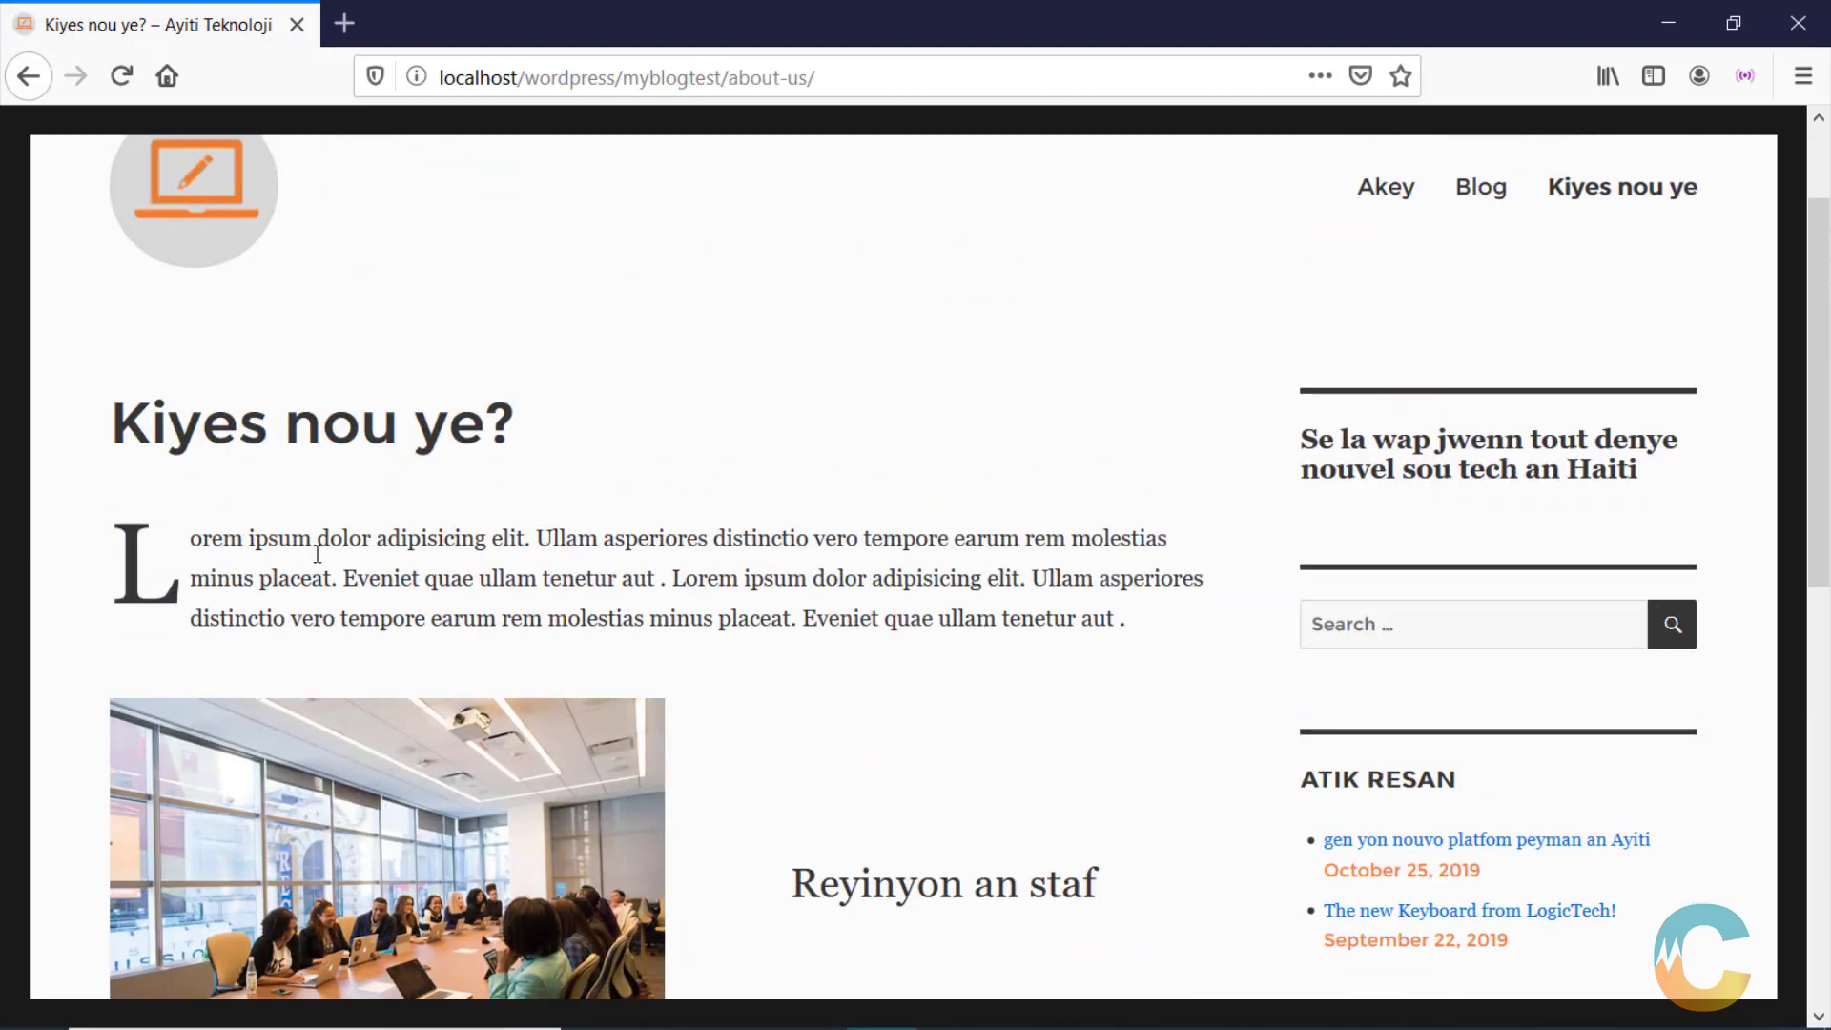
{"action": "scroll", "coordinate": [589, 528], "scroll_direction": "down", "scroll_amount": 3}
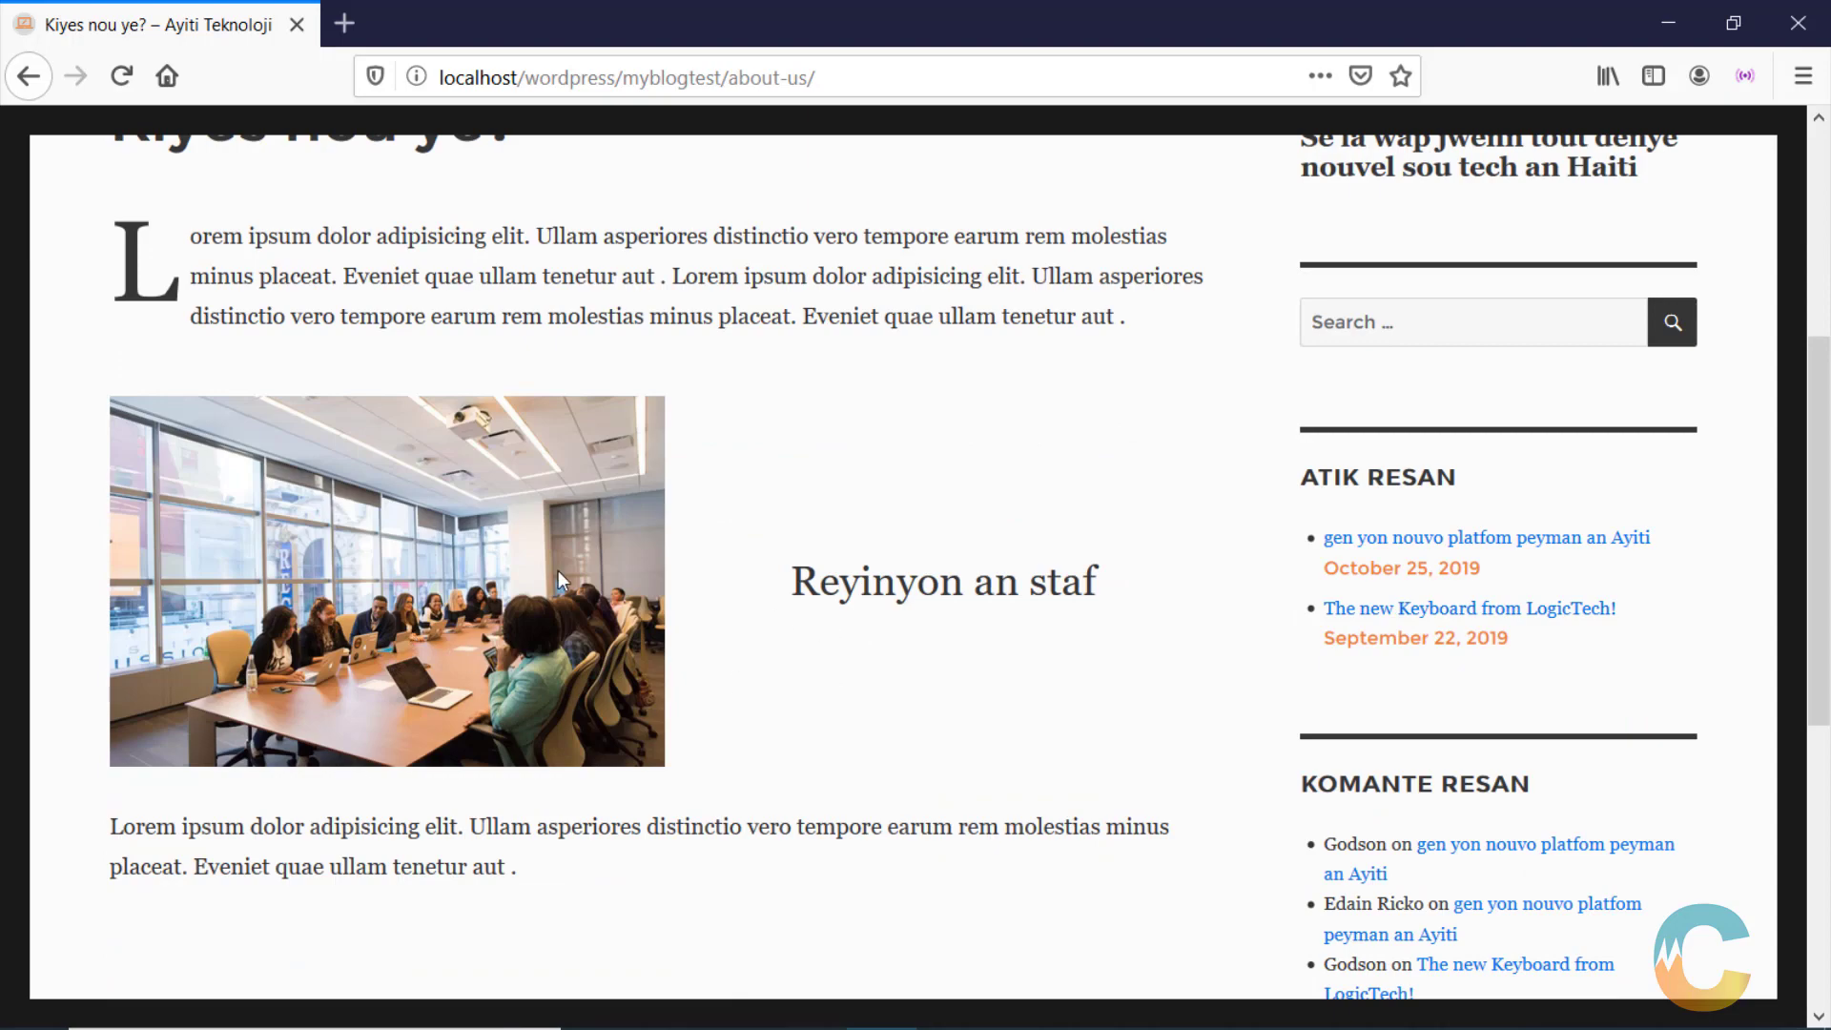
{"action": "scroll", "coordinate": [482, 595], "scroll_direction": "up", "scroll_amount": 5}
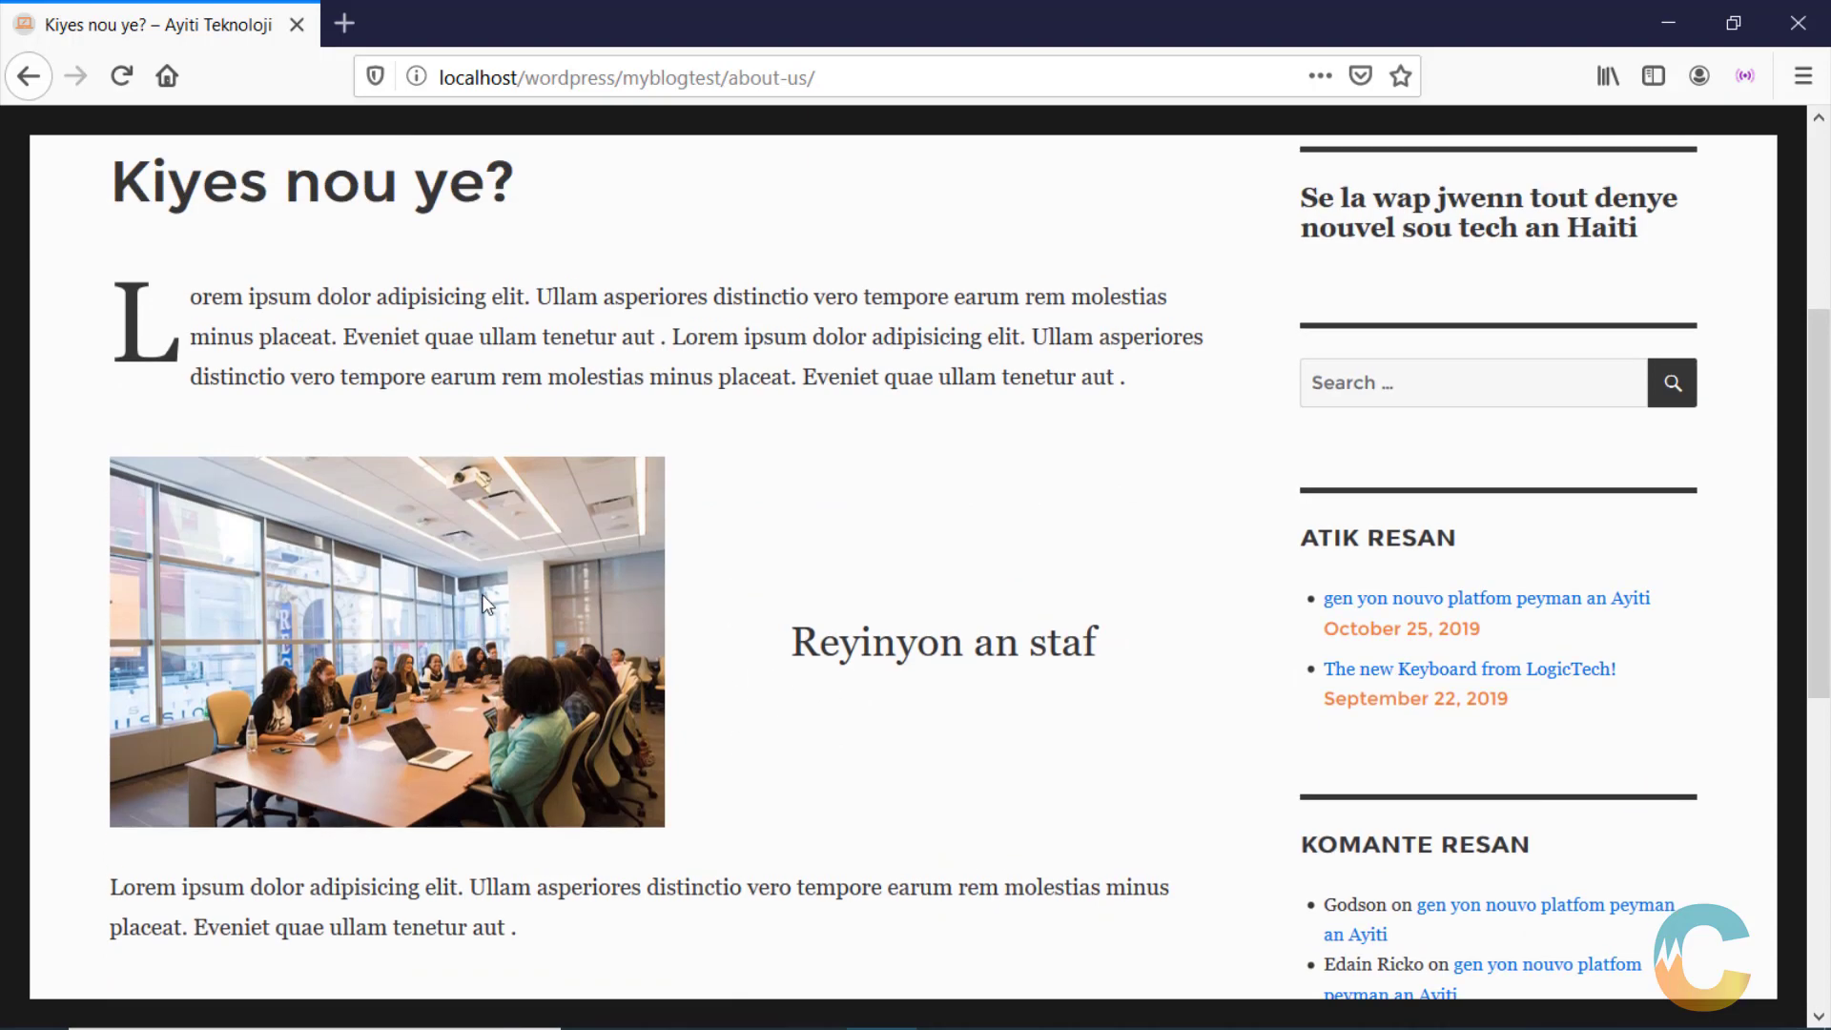
{"action": "scroll", "coordinate": [483, 595], "scroll_direction": "down", "scroll_amount": 5}
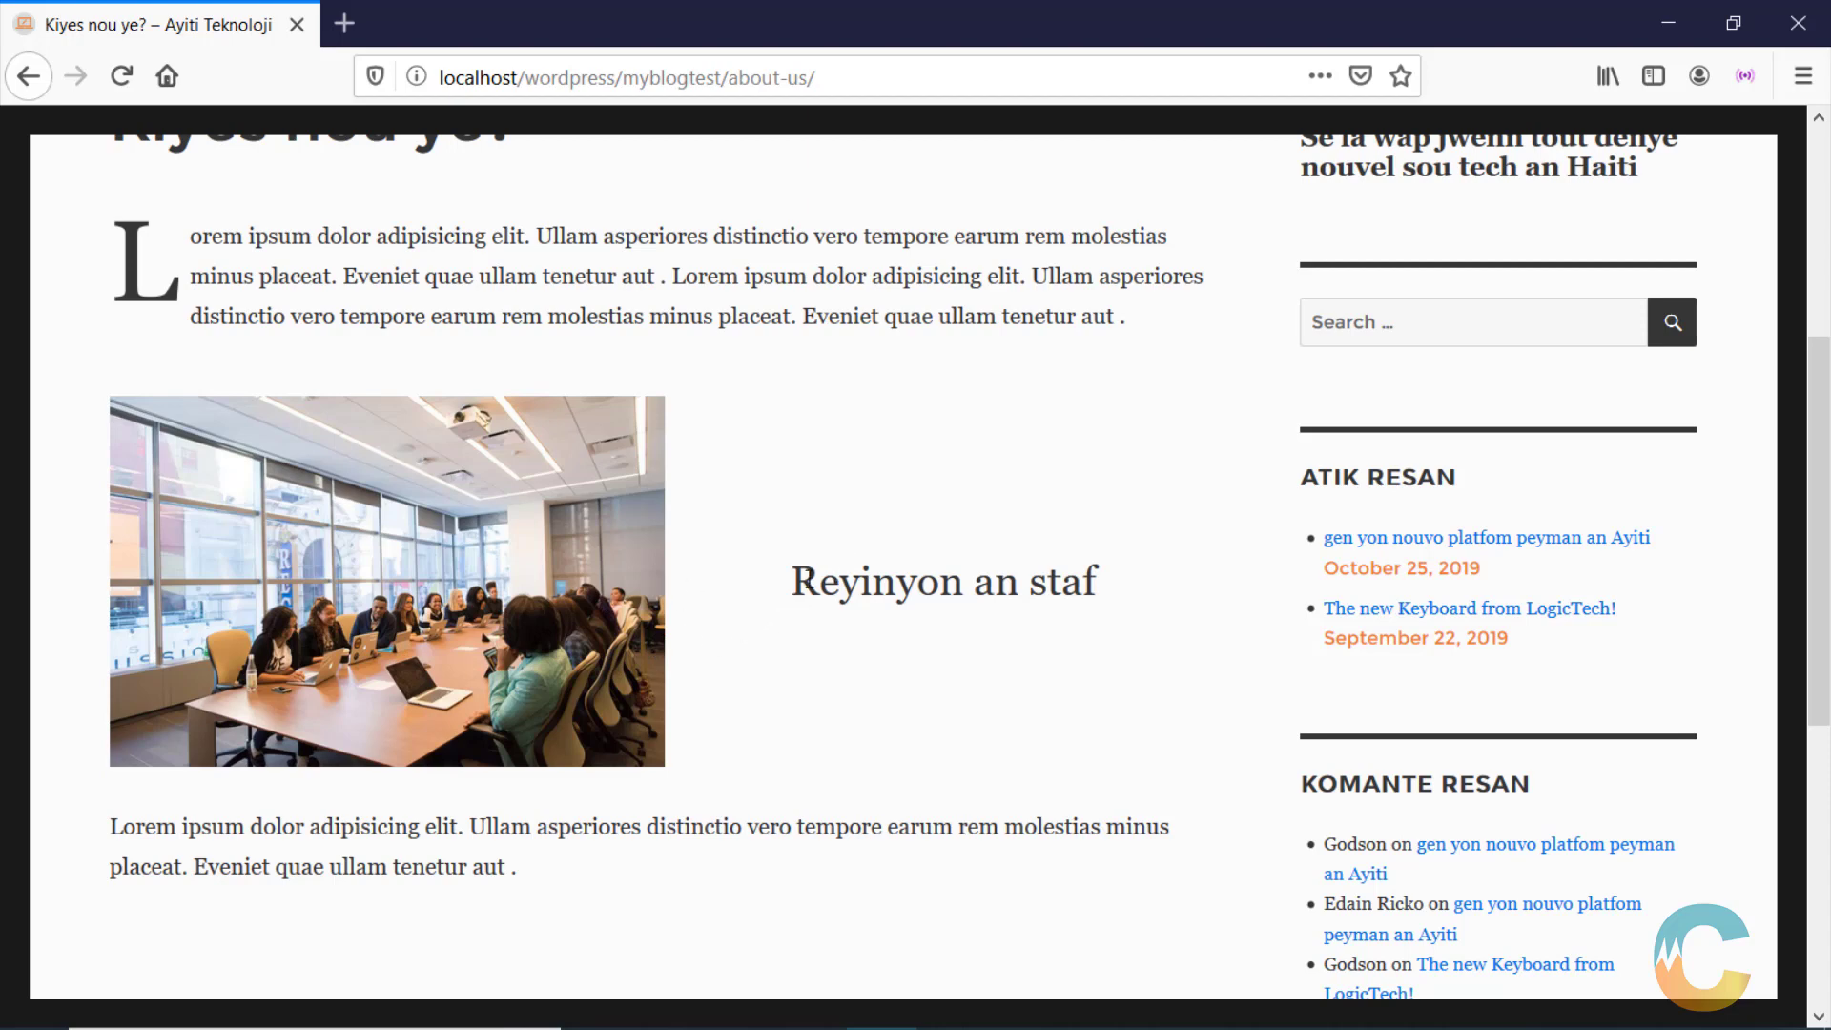
{"action": "left_click_drag", "start_coordinate": [802, 579], "coordinate": [996, 582]}
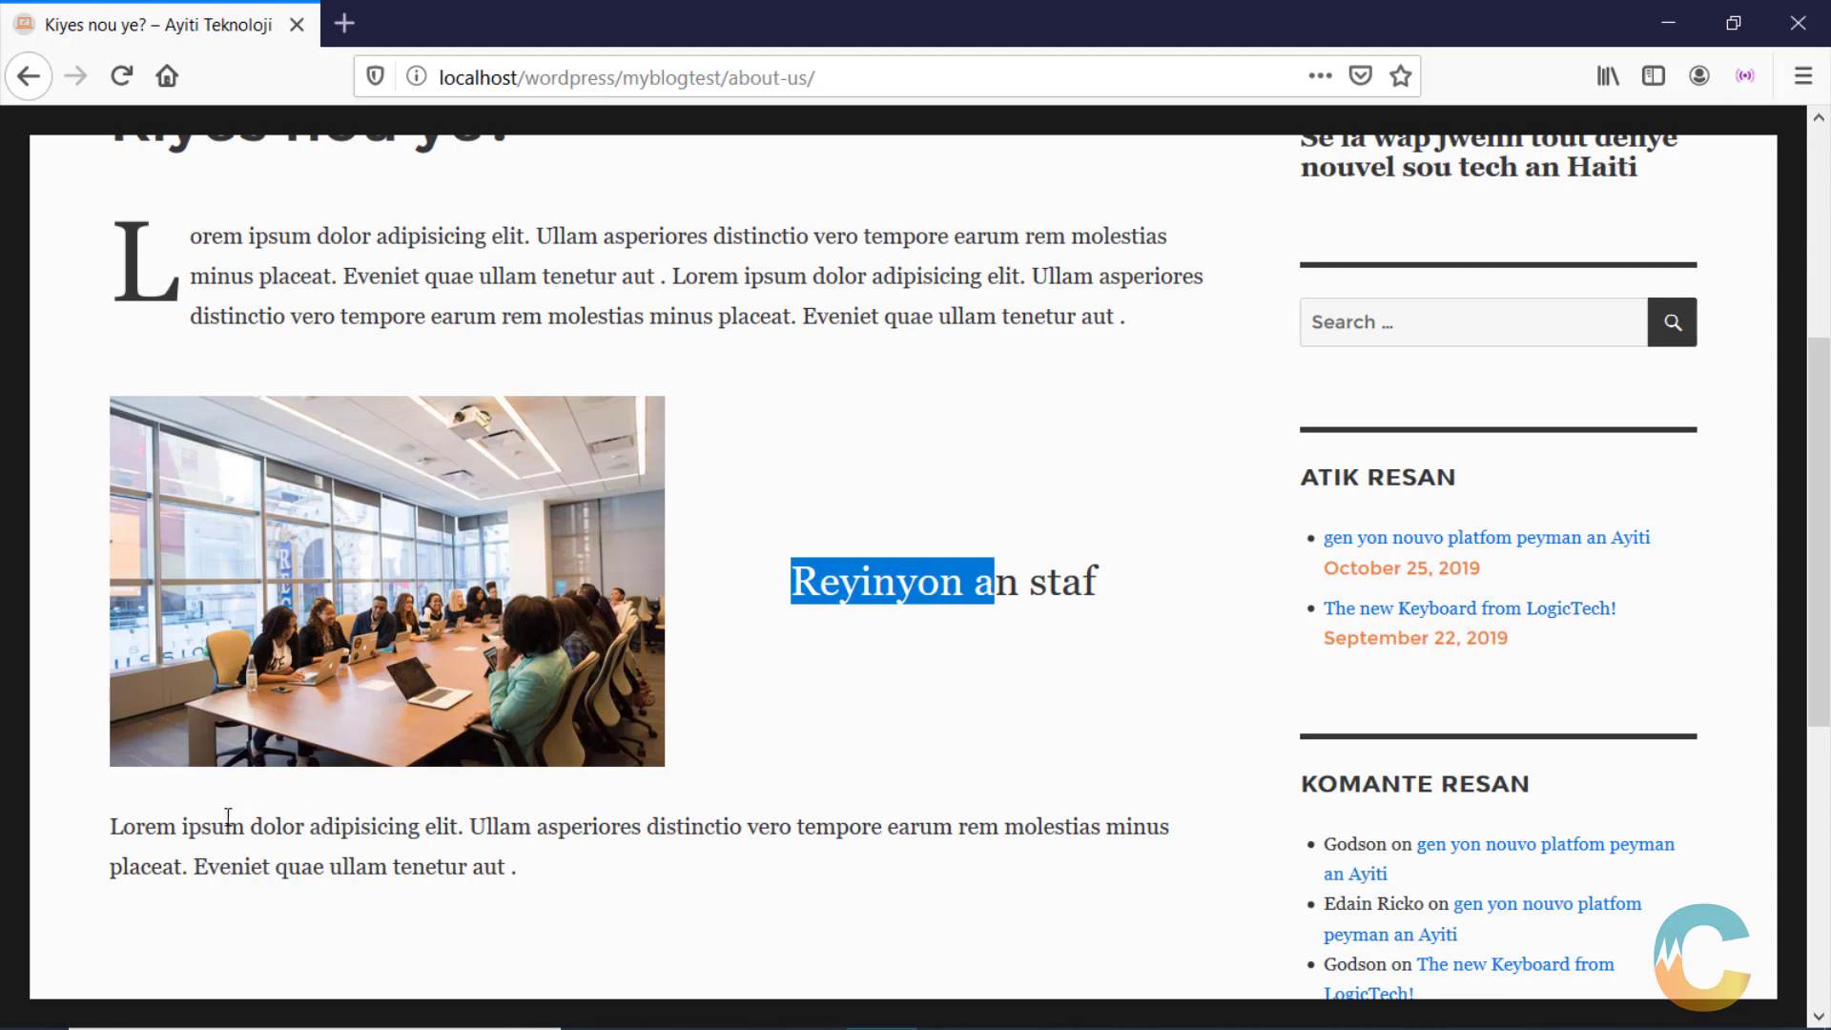
{"action": "scroll", "coordinate": [821, 621], "scroll_direction": "up", "scroll_amount": 5}
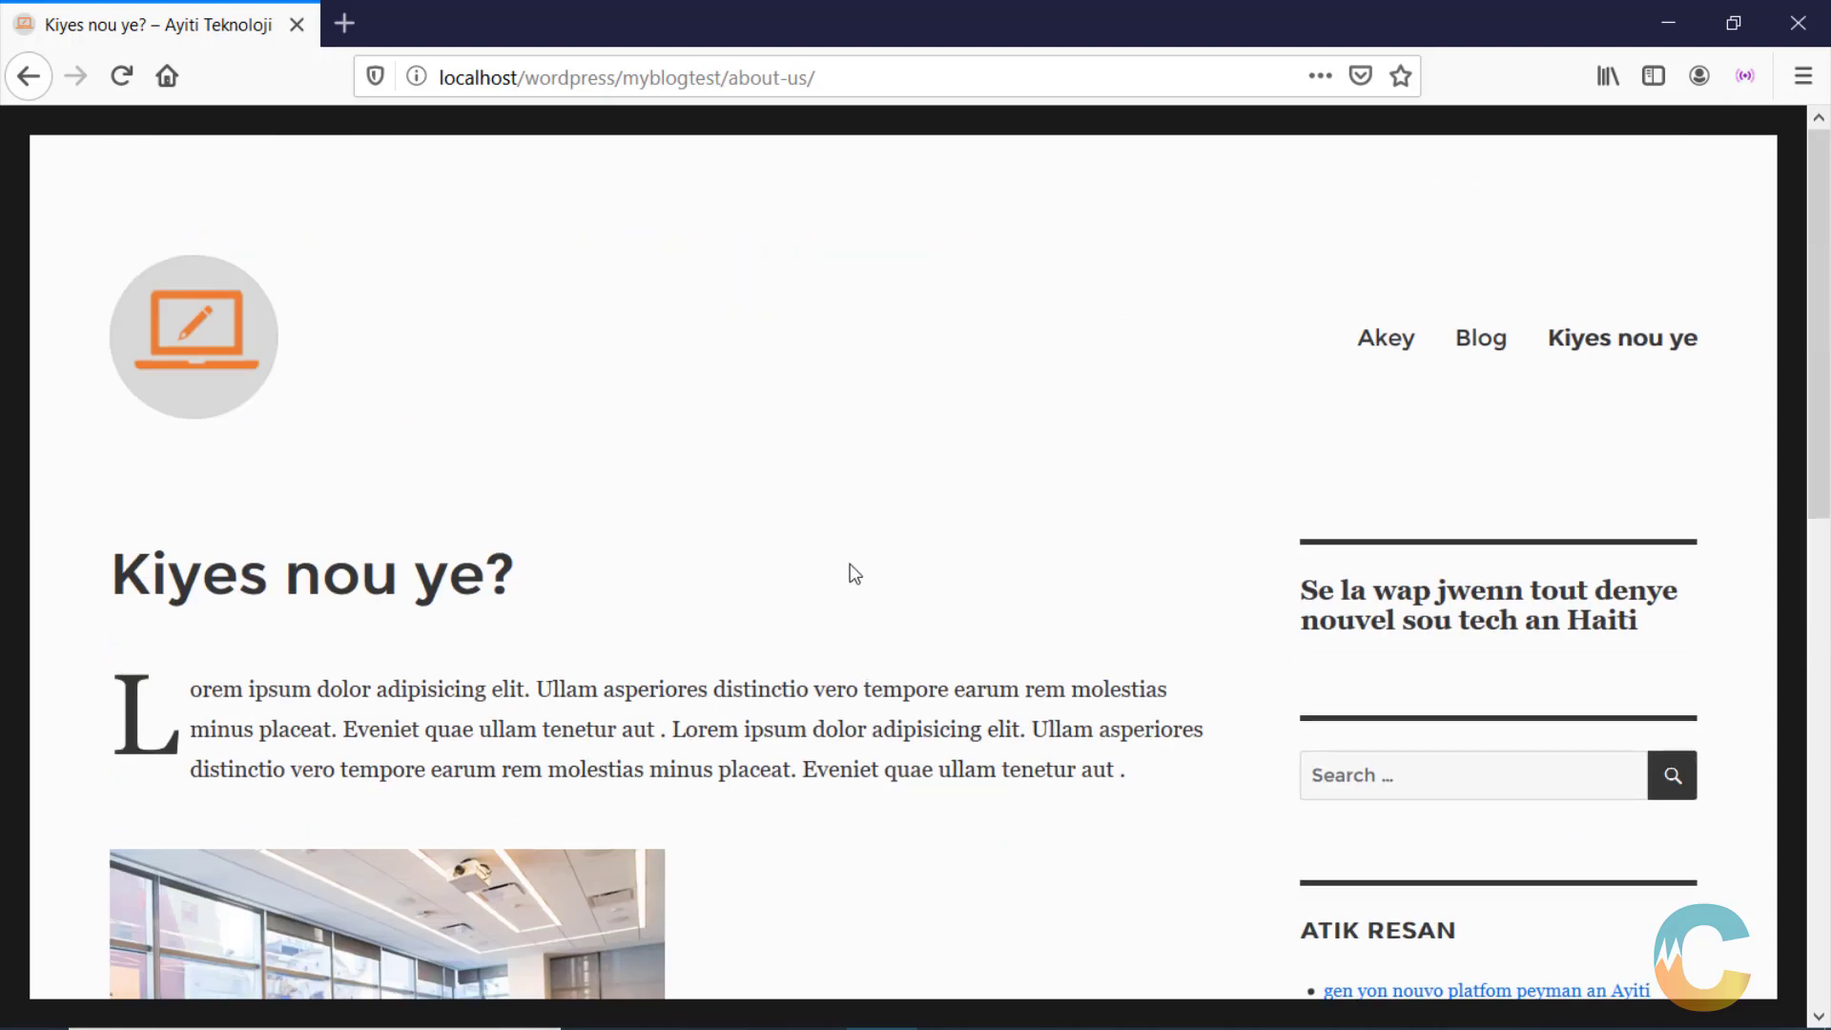
{"action": "scroll", "coordinate": [850, 572], "scroll_direction": "down", "scroll_amount": 3}
{"action": "left_click", "coordinate": [854, 572]}
{"action": "scroll", "coordinate": [854, 574], "scroll_direction": "down", "scroll_amount": 5}
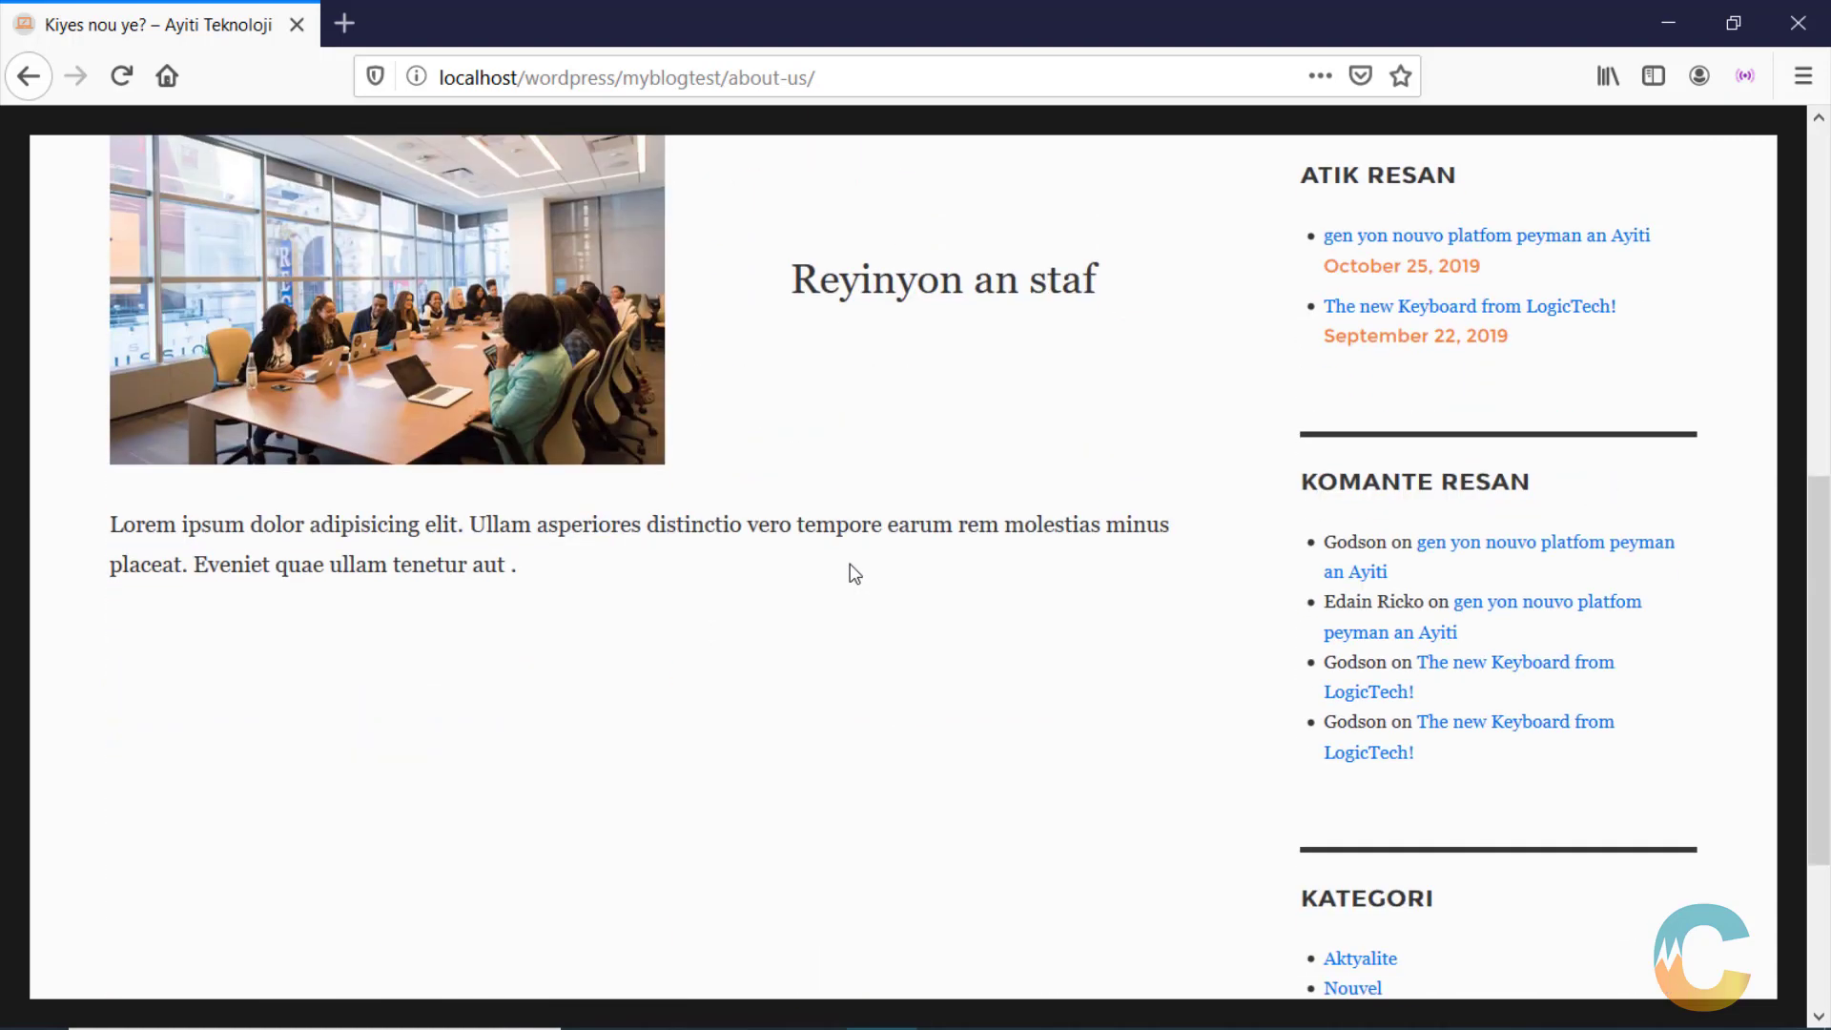
{"action": "scroll", "coordinate": [854, 573], "scroll_direction": "up", "scroll_amount": 8}
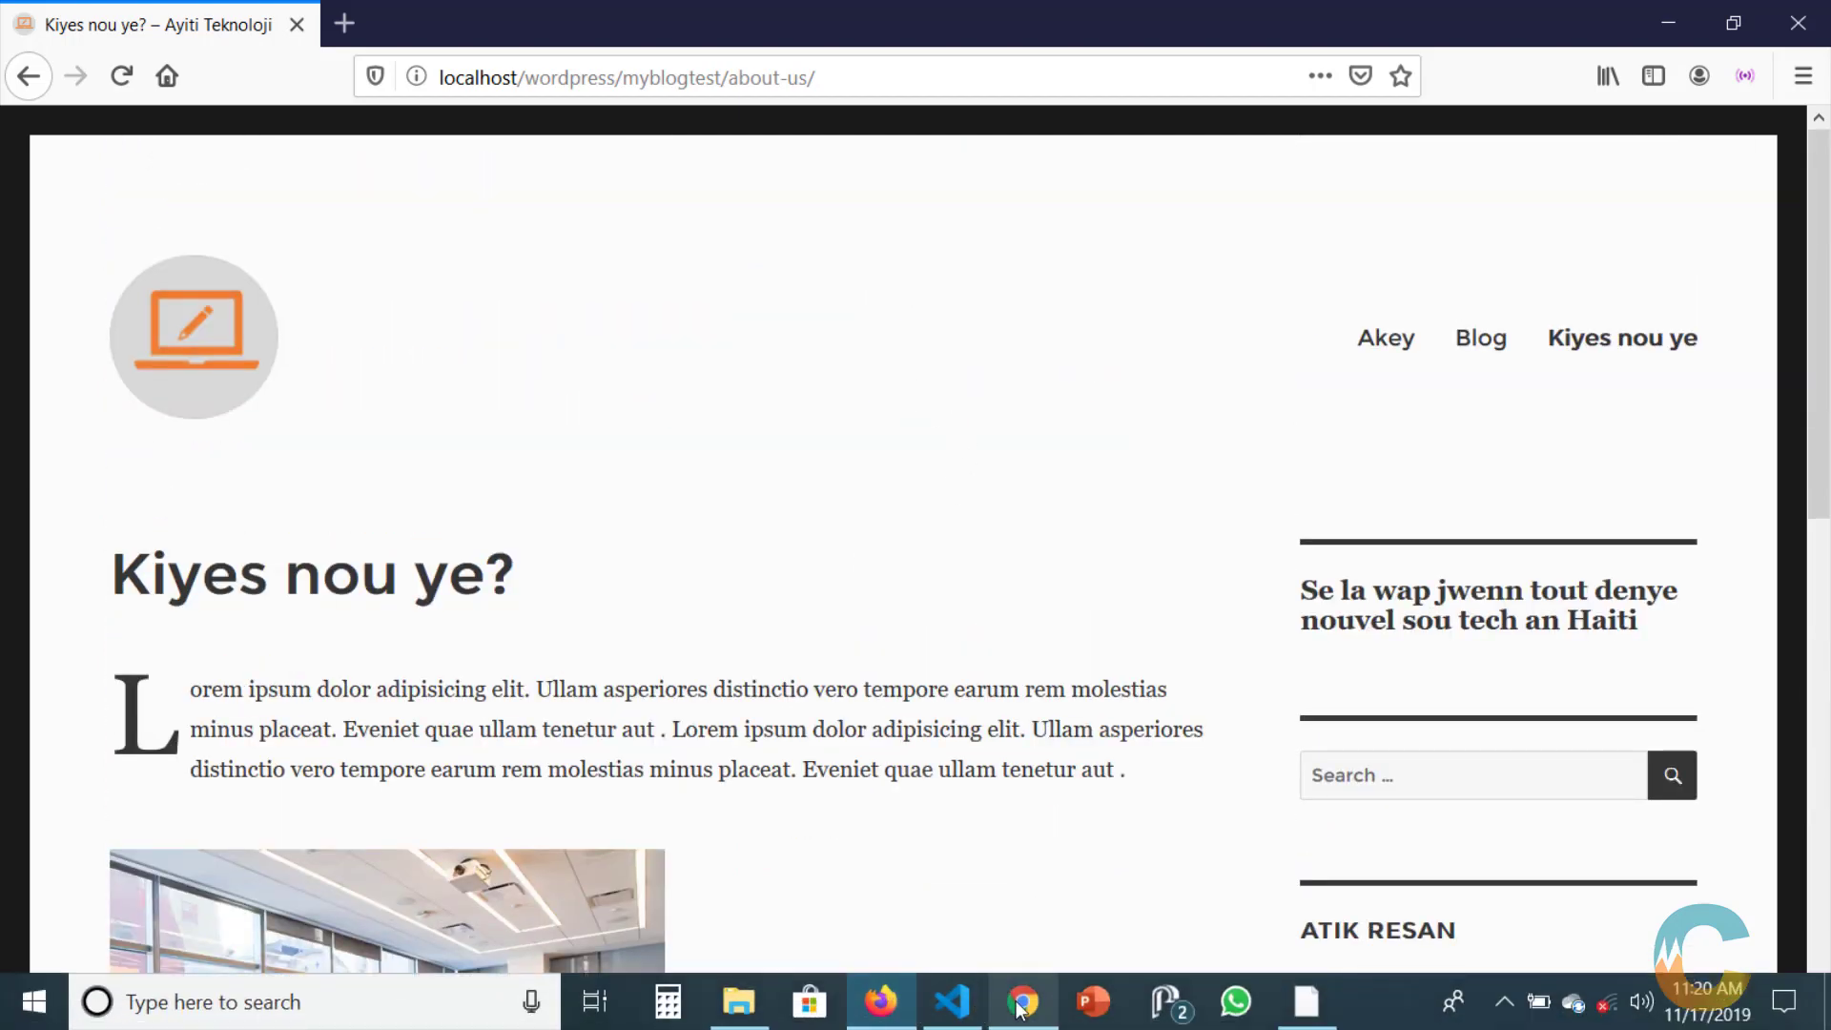
Return to Chrome, close the spare Media Library tab, and start a new page from the Haiti Teknoloji admin's page list
{"action": "left_click", "coordinate": [1024, 1013]}
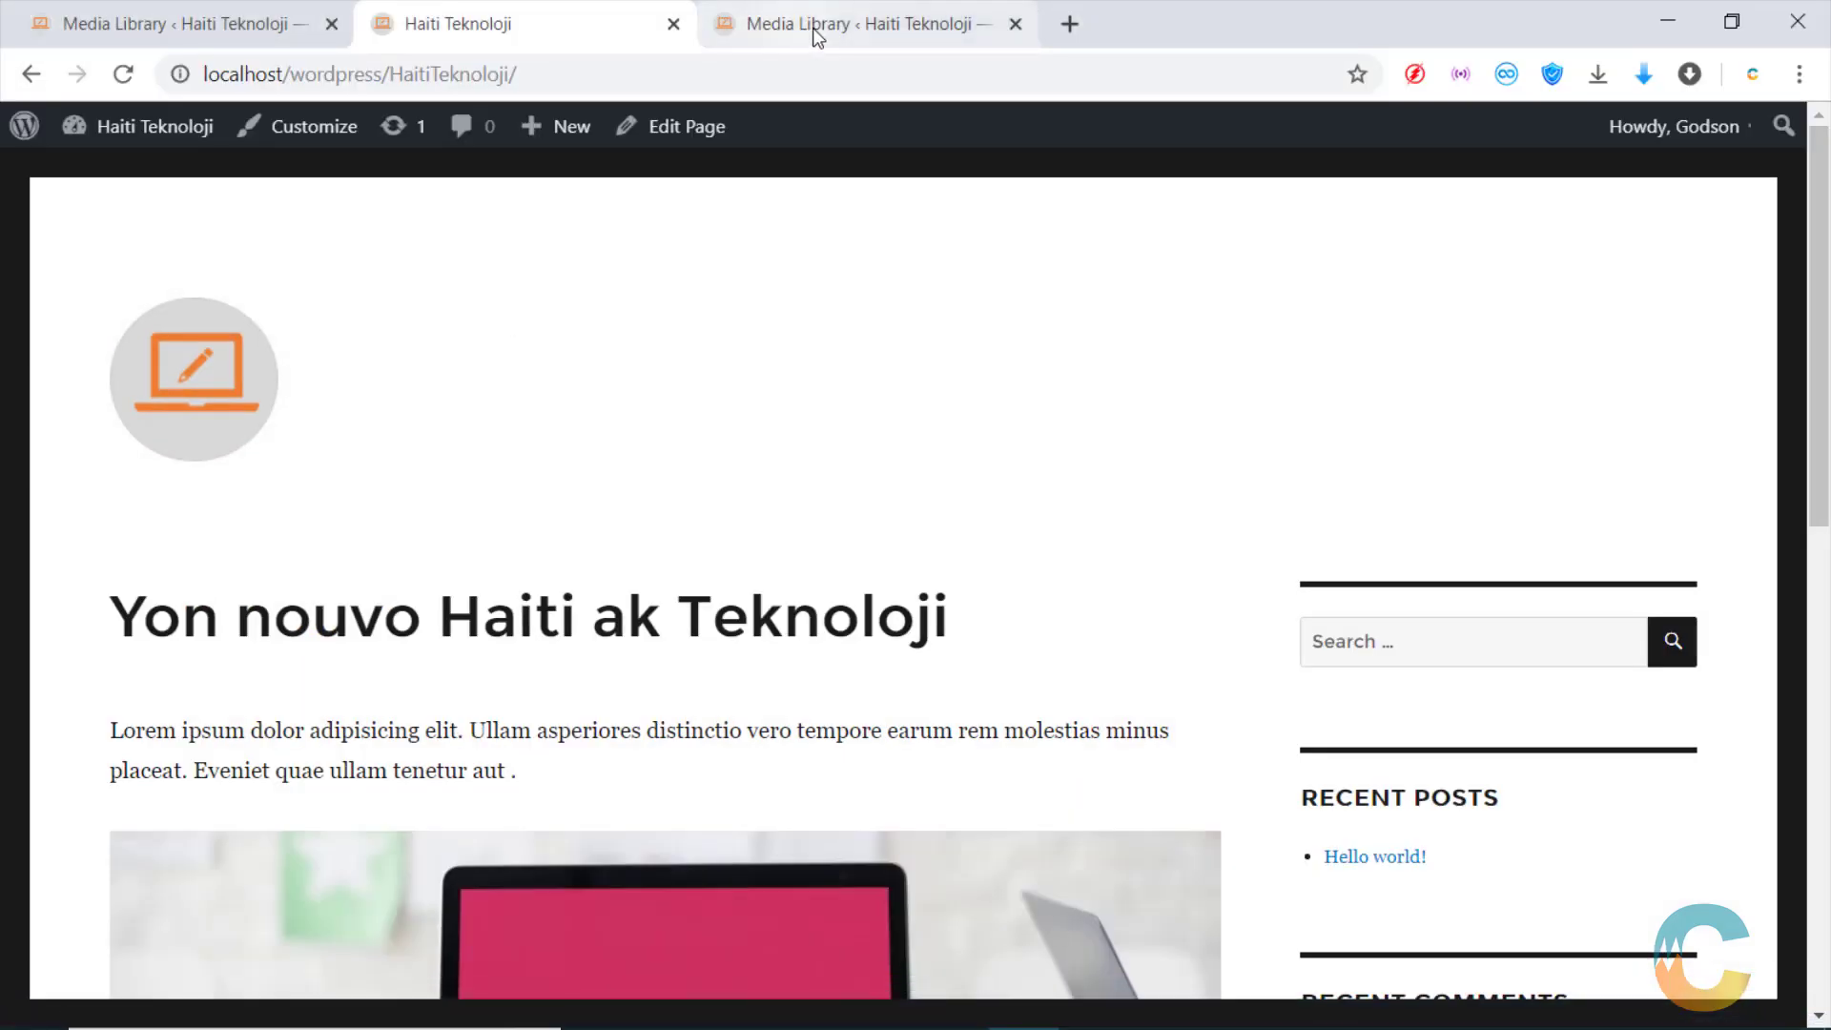
{"action": "left_click", "coordinate": [1015, 24]}
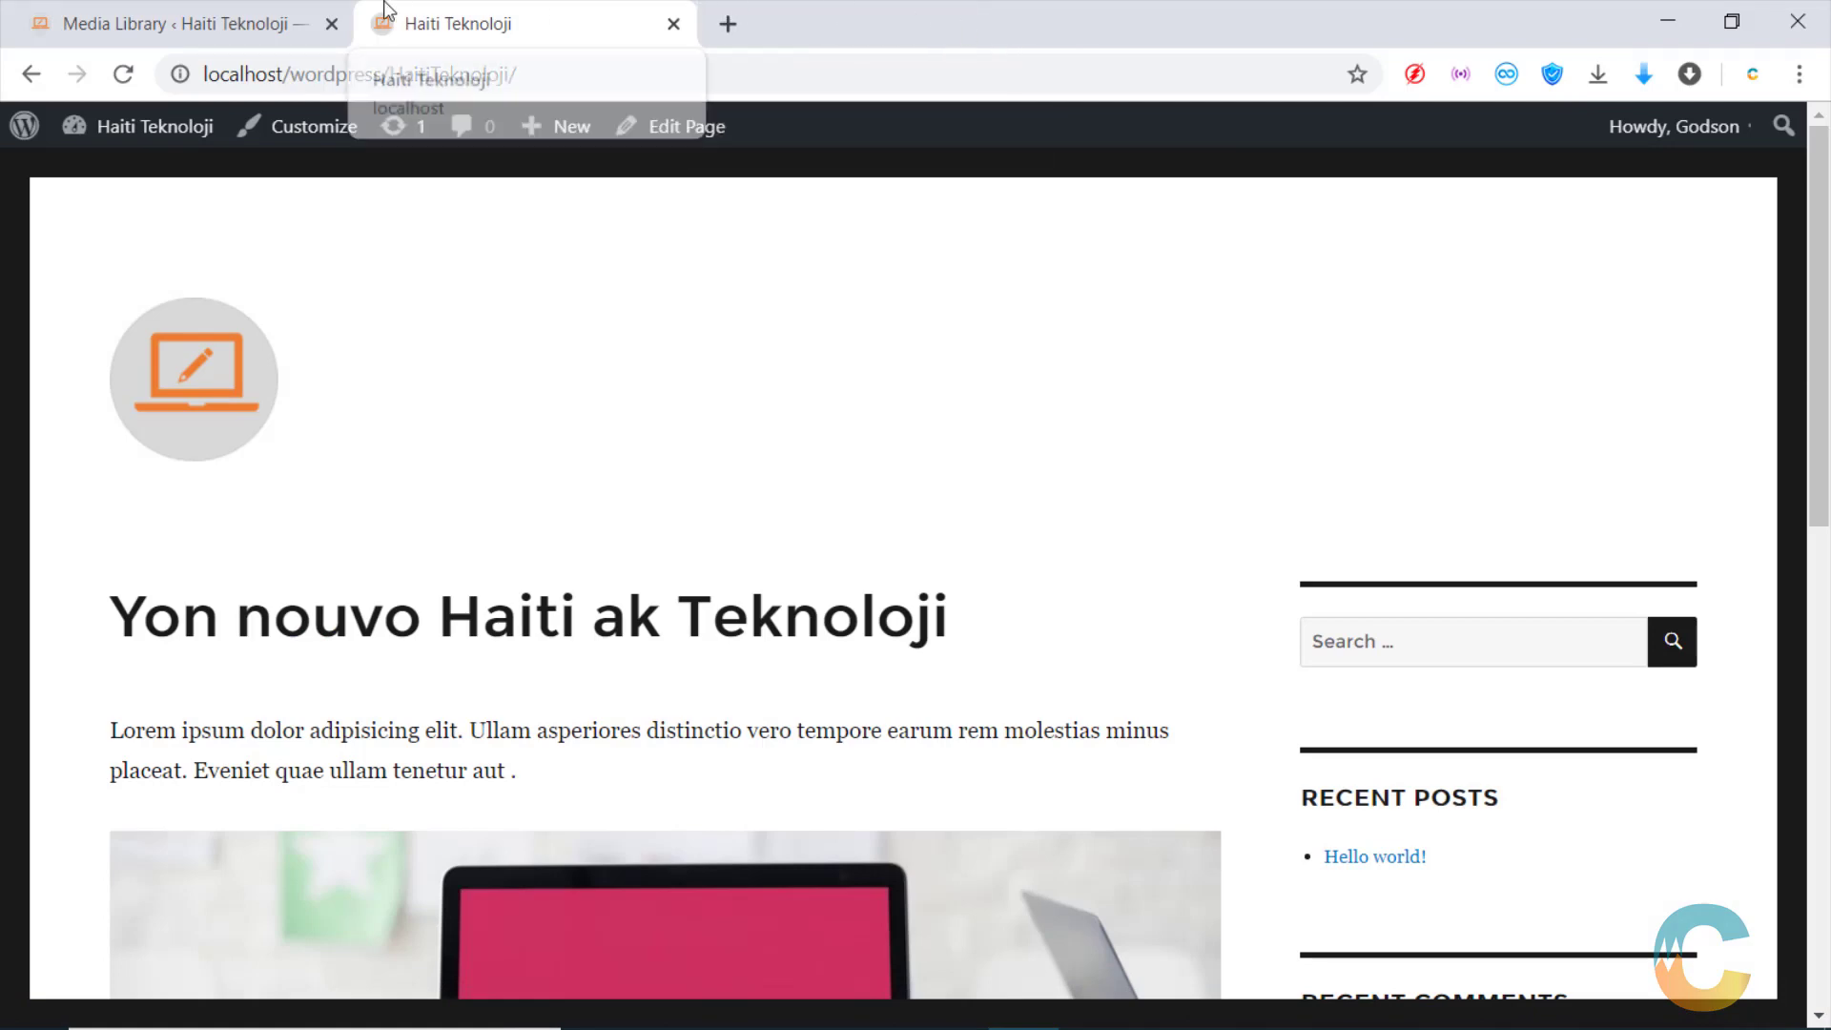
{"action": "left_click", "coordinate": [249, 4]}
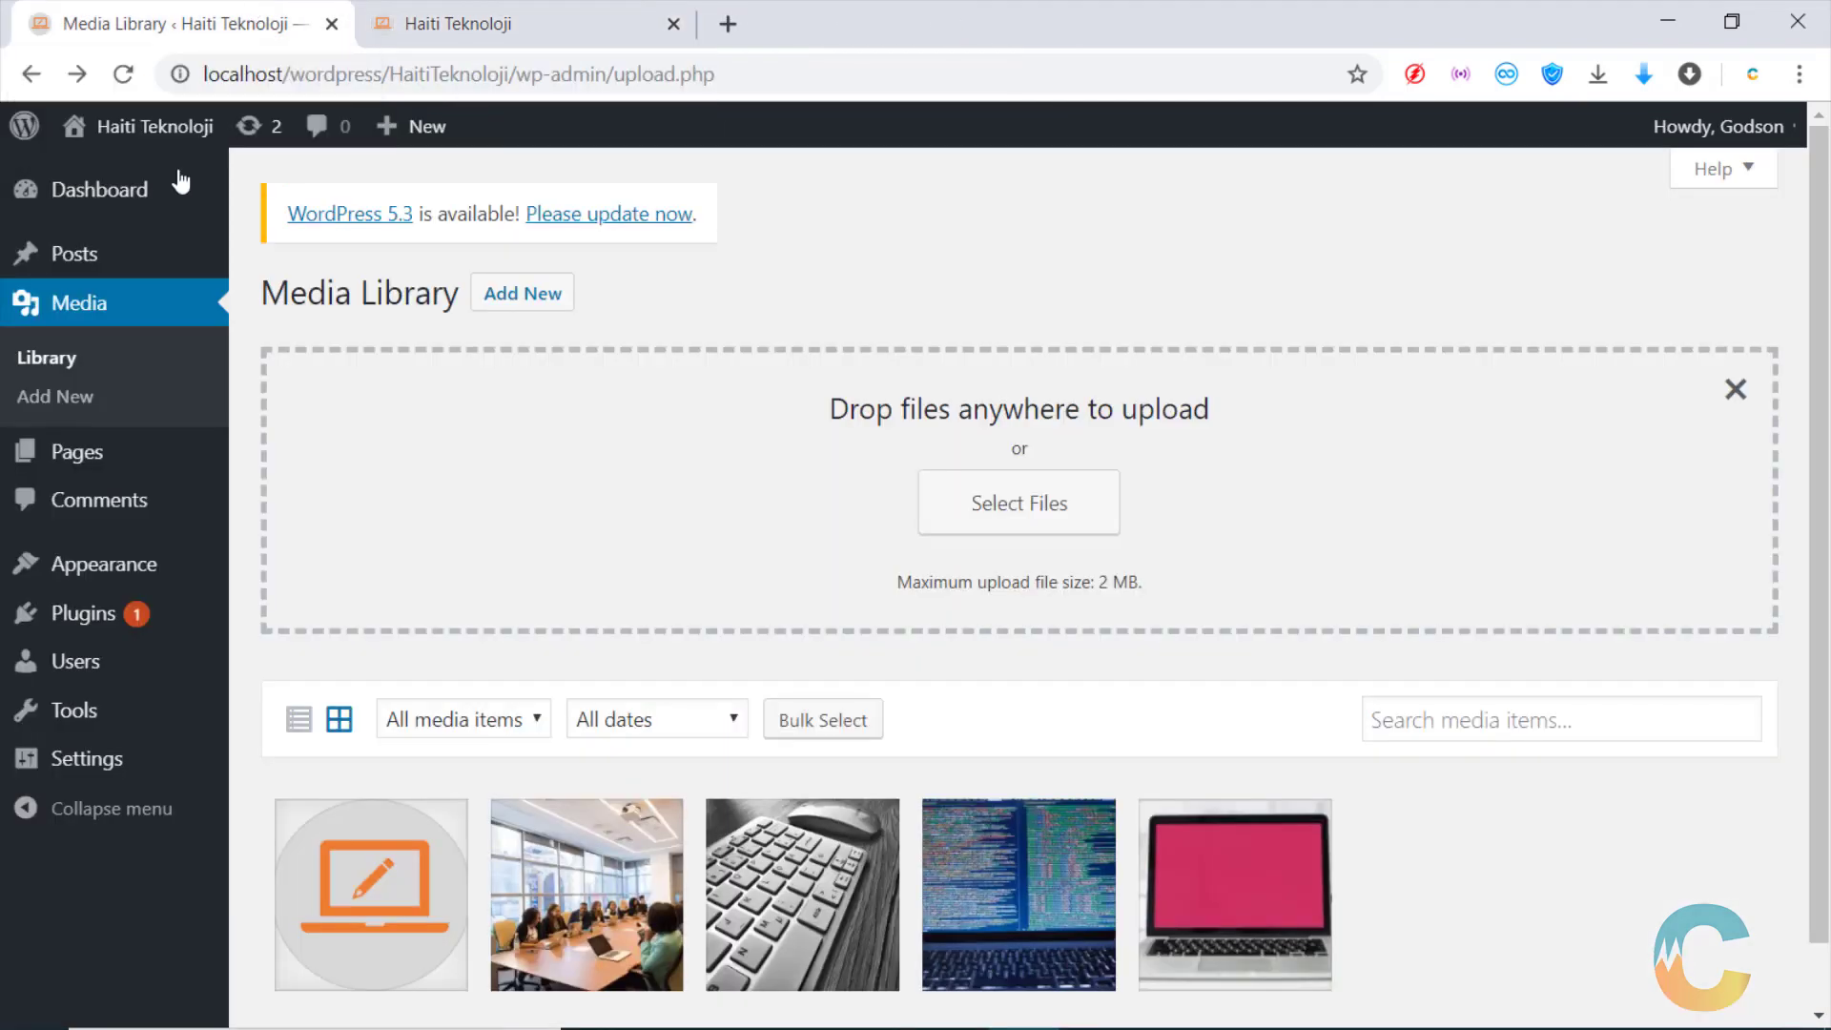
{"action": "left_click", "coordinate": [114, 191]}
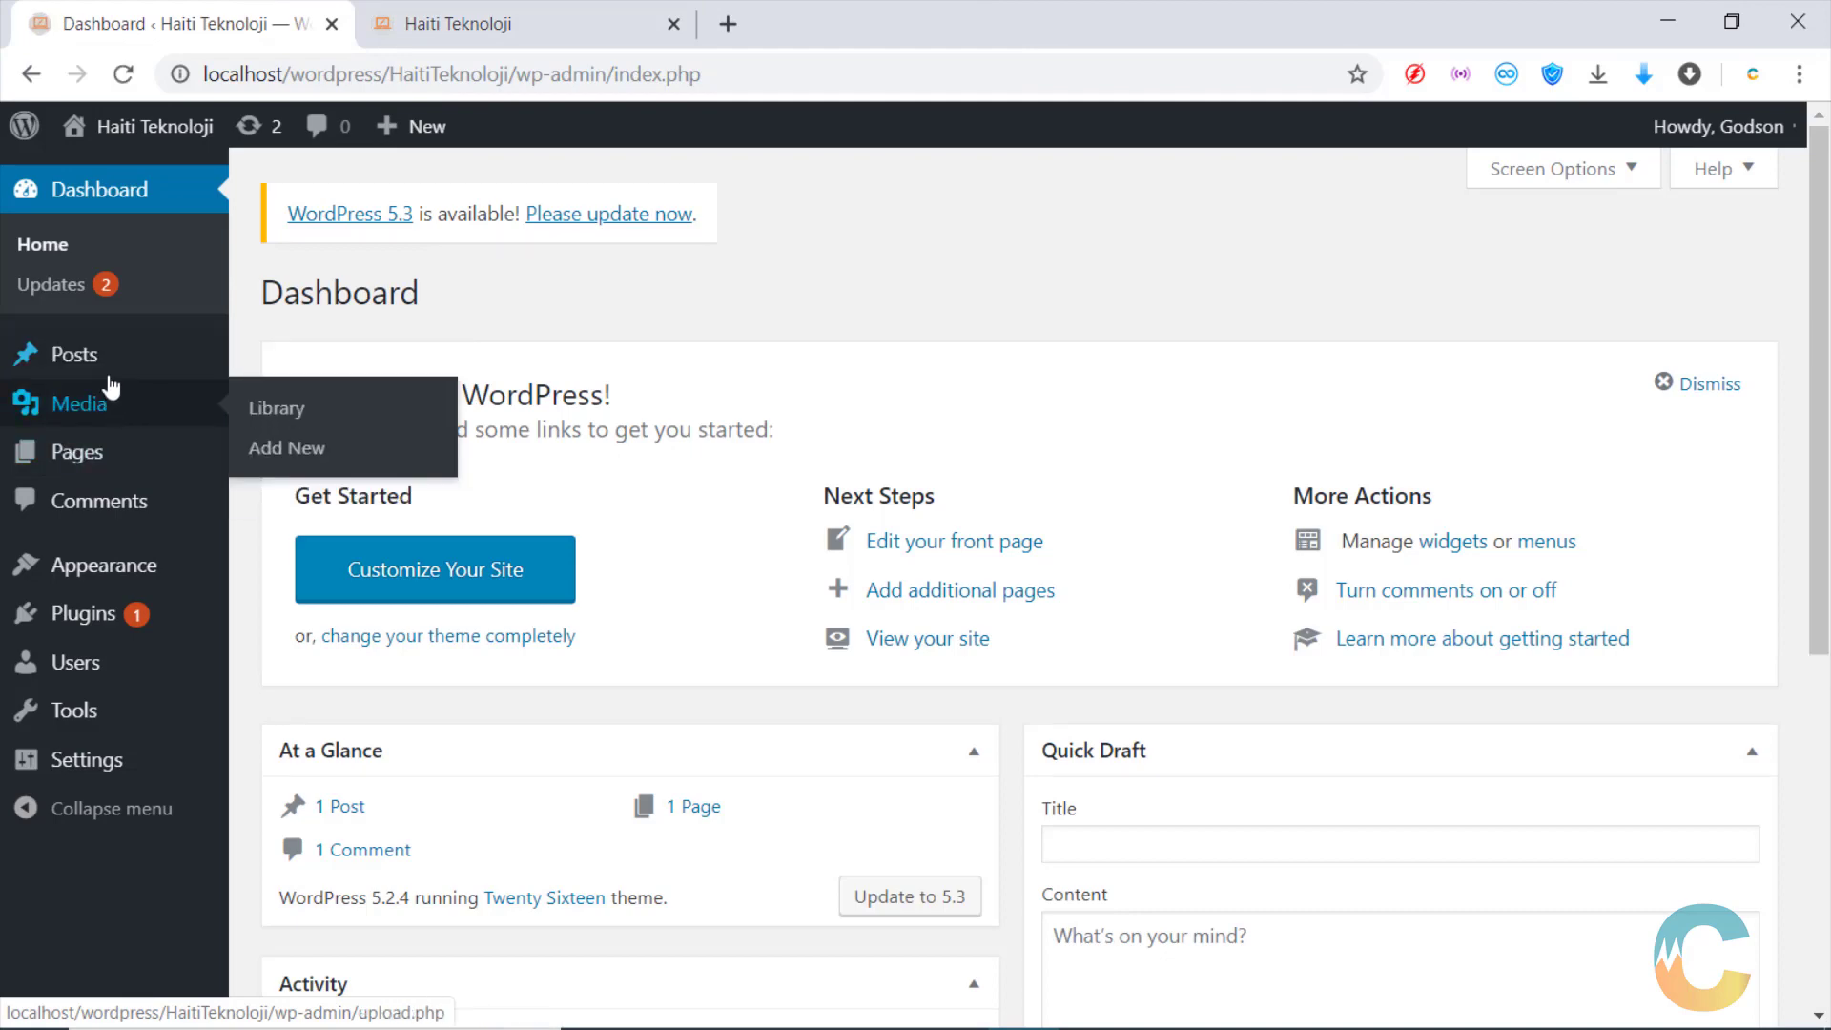
{"action": "left_click", "coordinate": [88, 463]}
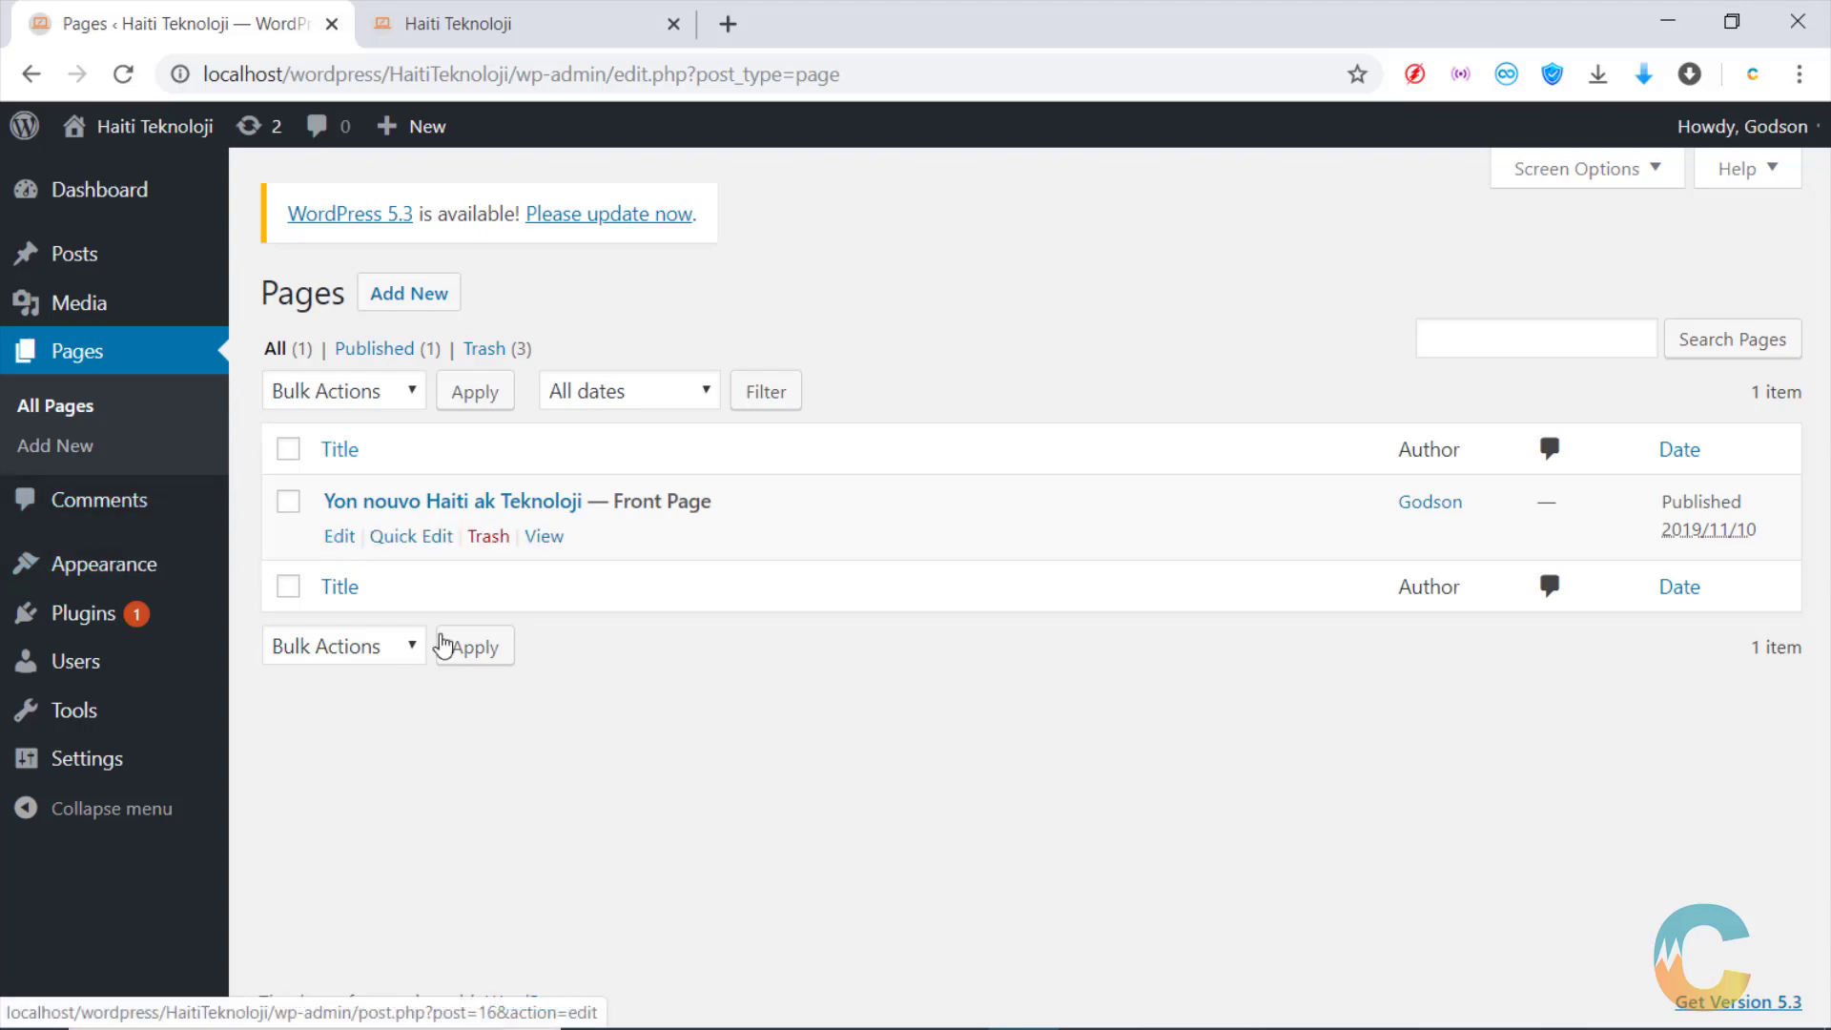
{"action": "left_click", "coordinate": [431, 303]}
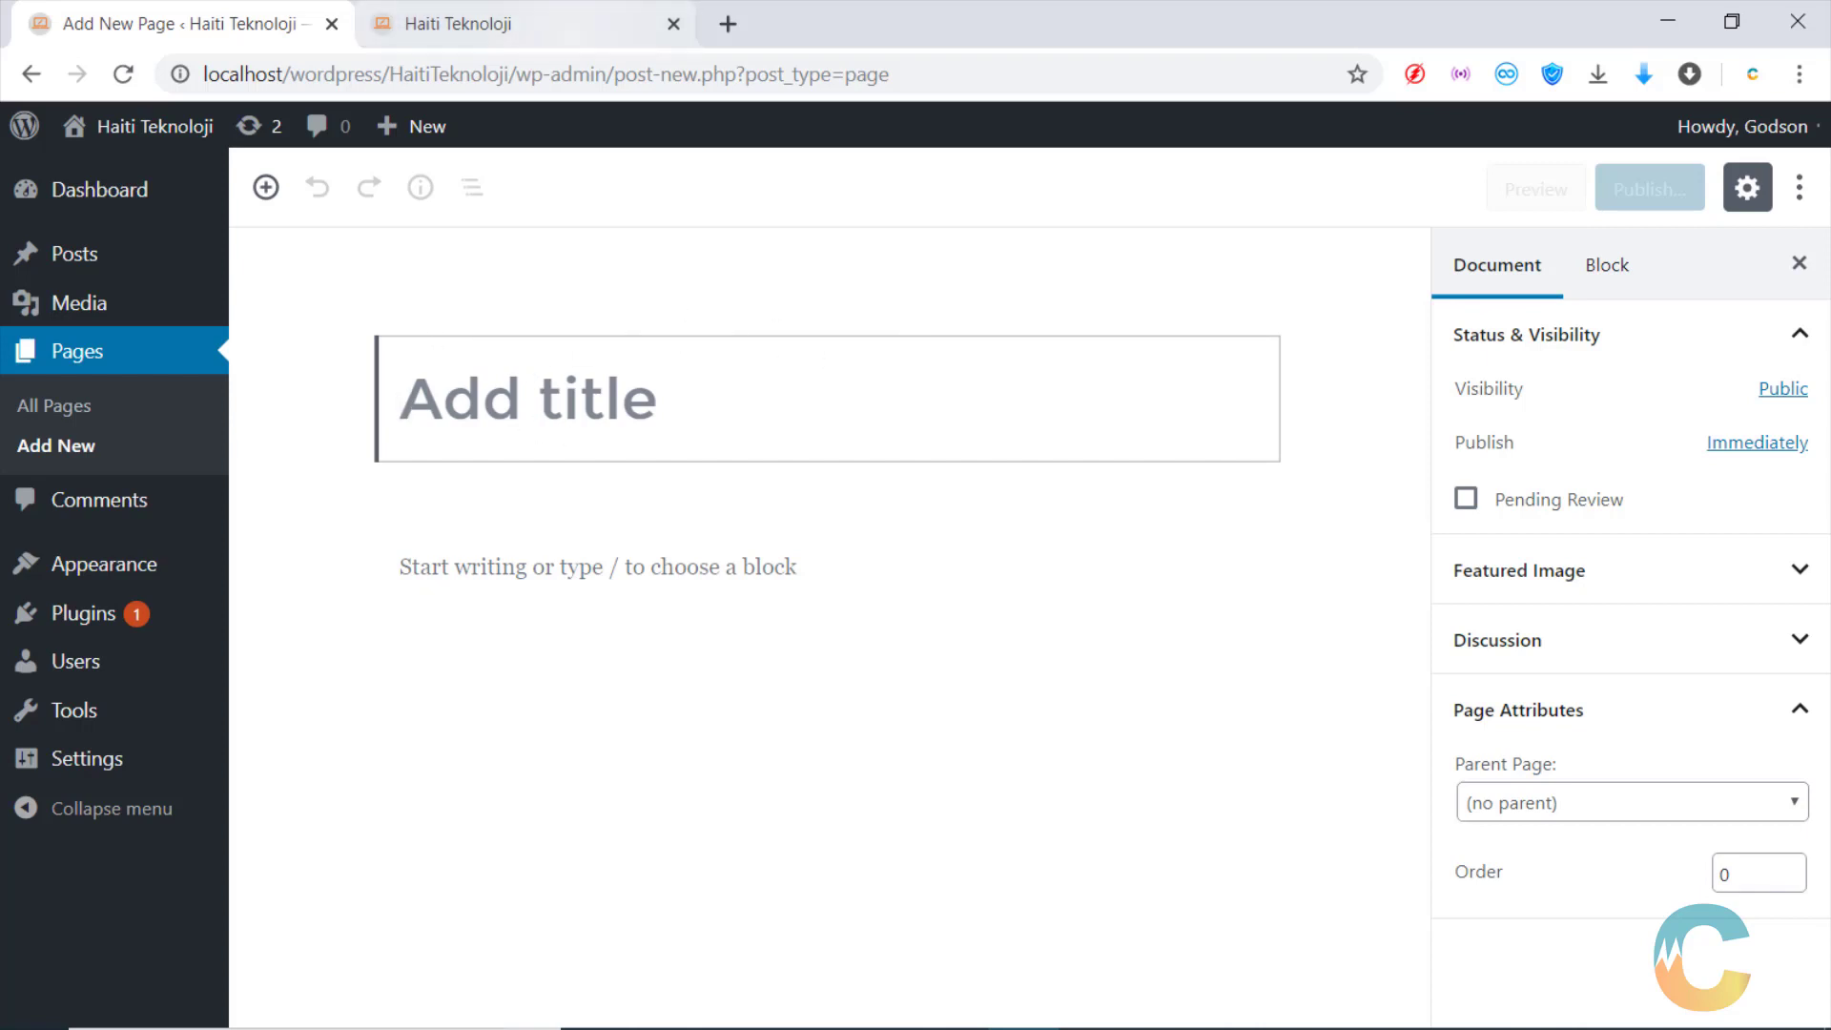
Close the Visual Studio Code window containing index.php and return to the new page editor in Chrome
{"action": "left_click", "coordinate": [885, 999]}
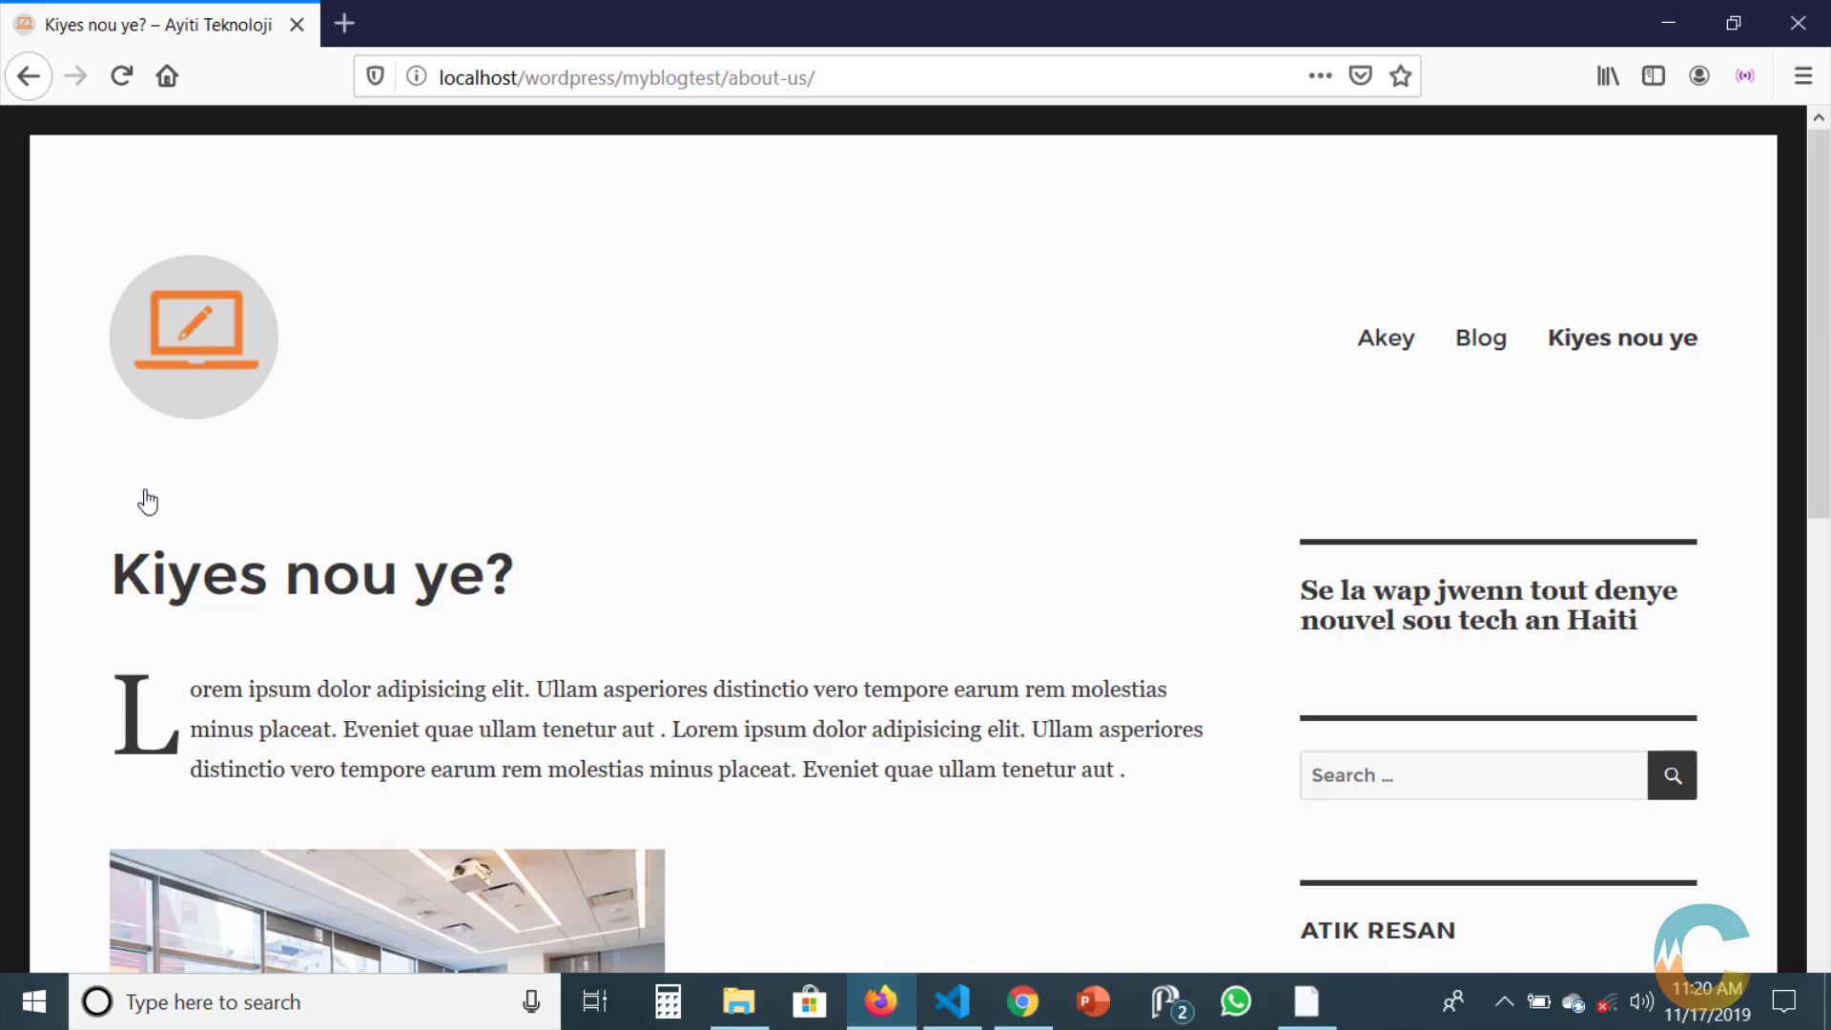
{"action": "left_click", "coordinate": [953, 1002]}
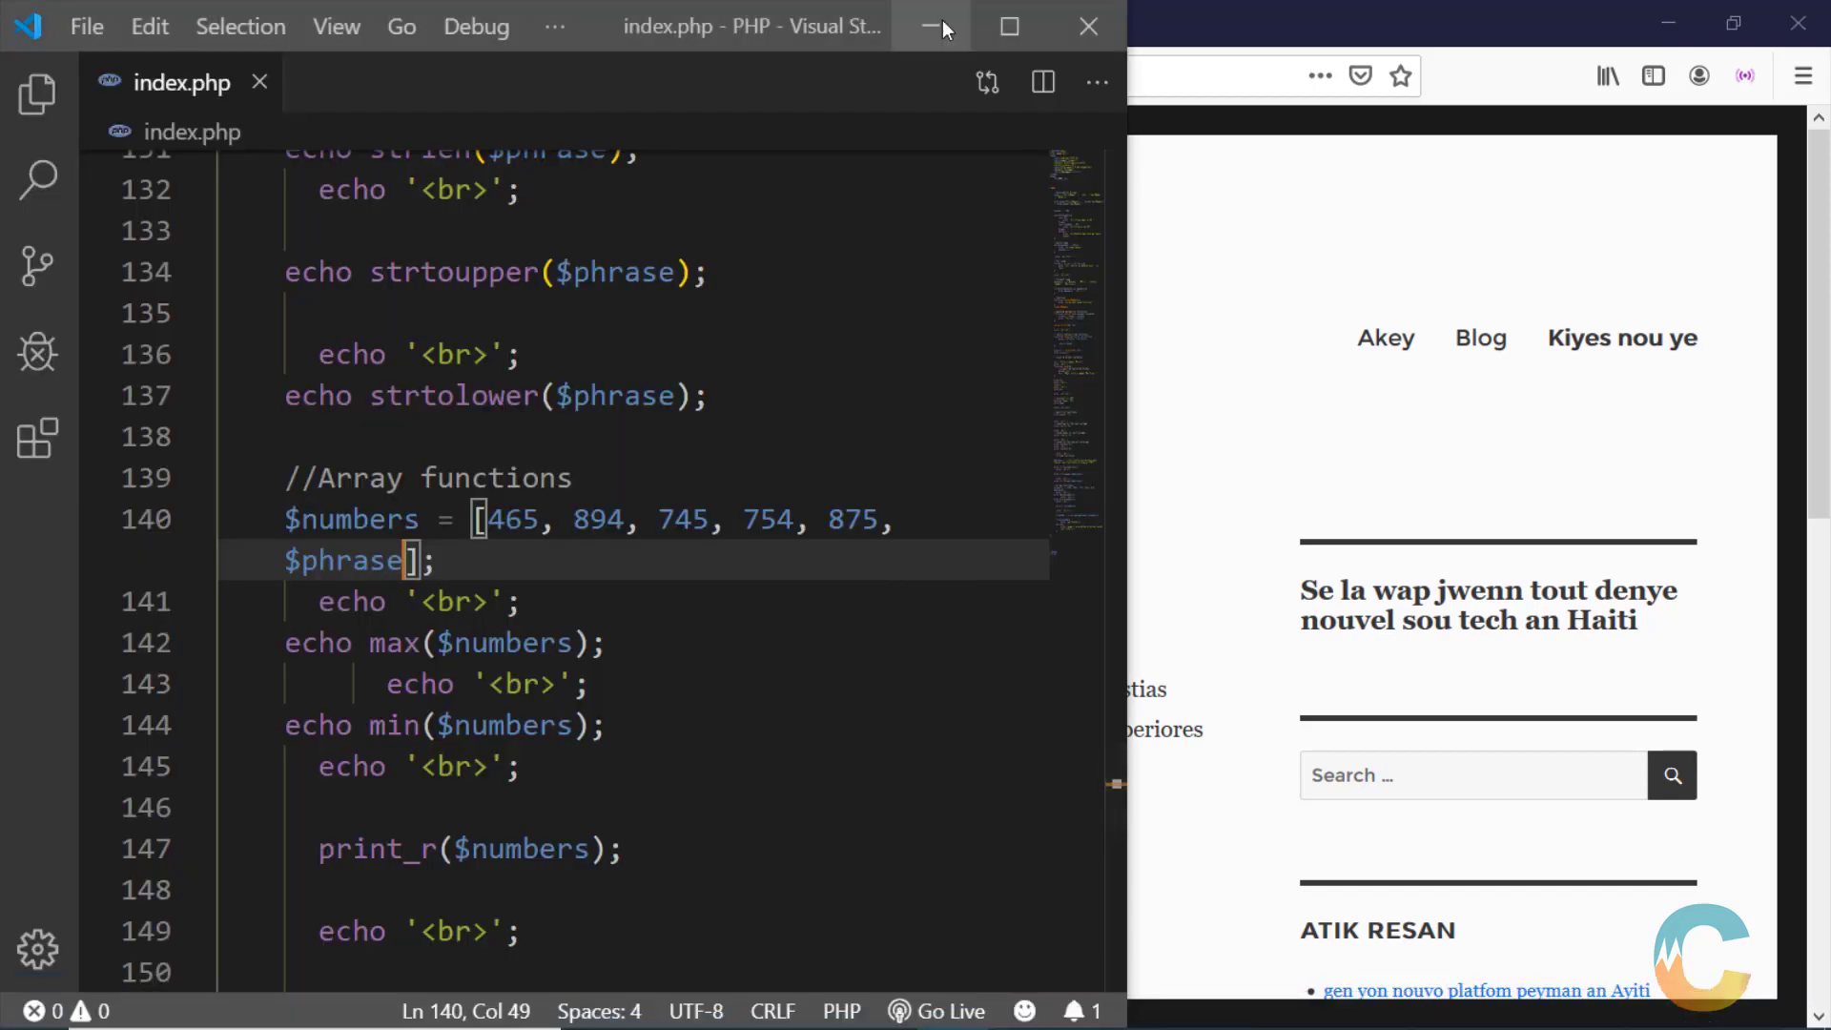
{"action": "left_click", "coordinate": [940, 23]}
{"action": "mouse_move", "coordinate": [944, 1007]}
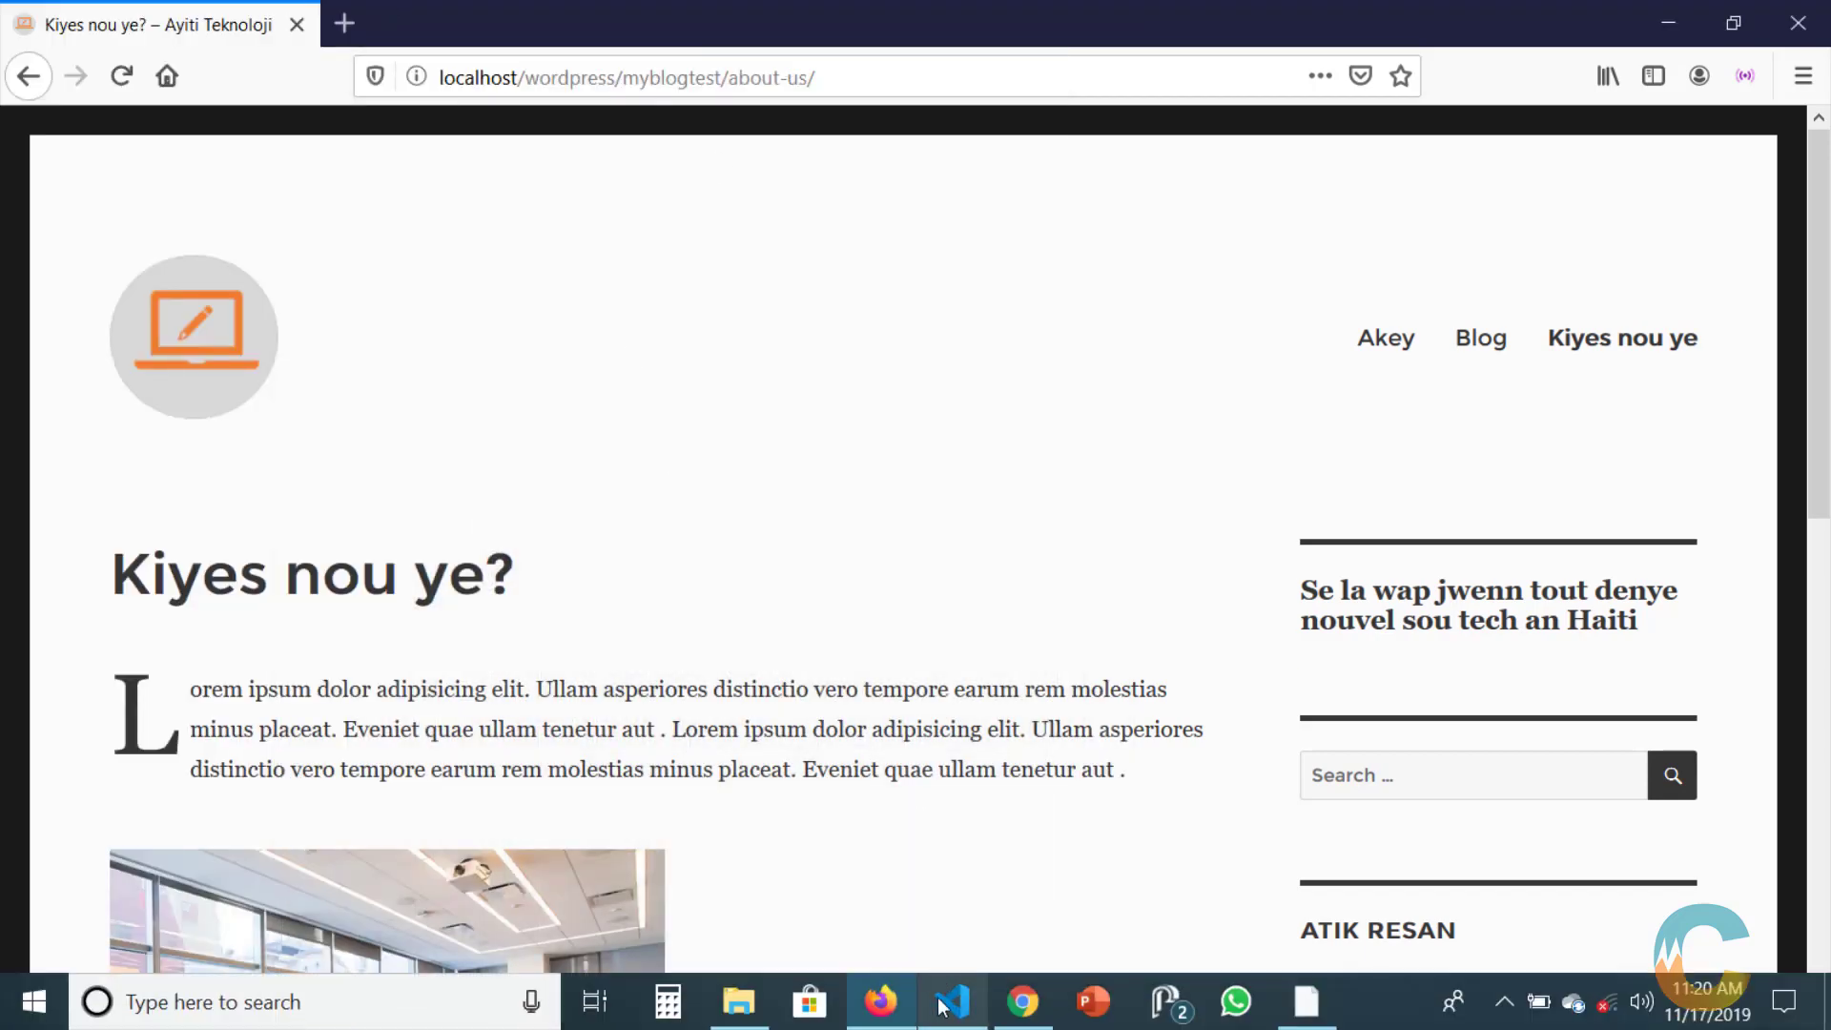
{"action": "left_click", "coordinate": [952, 1001]}
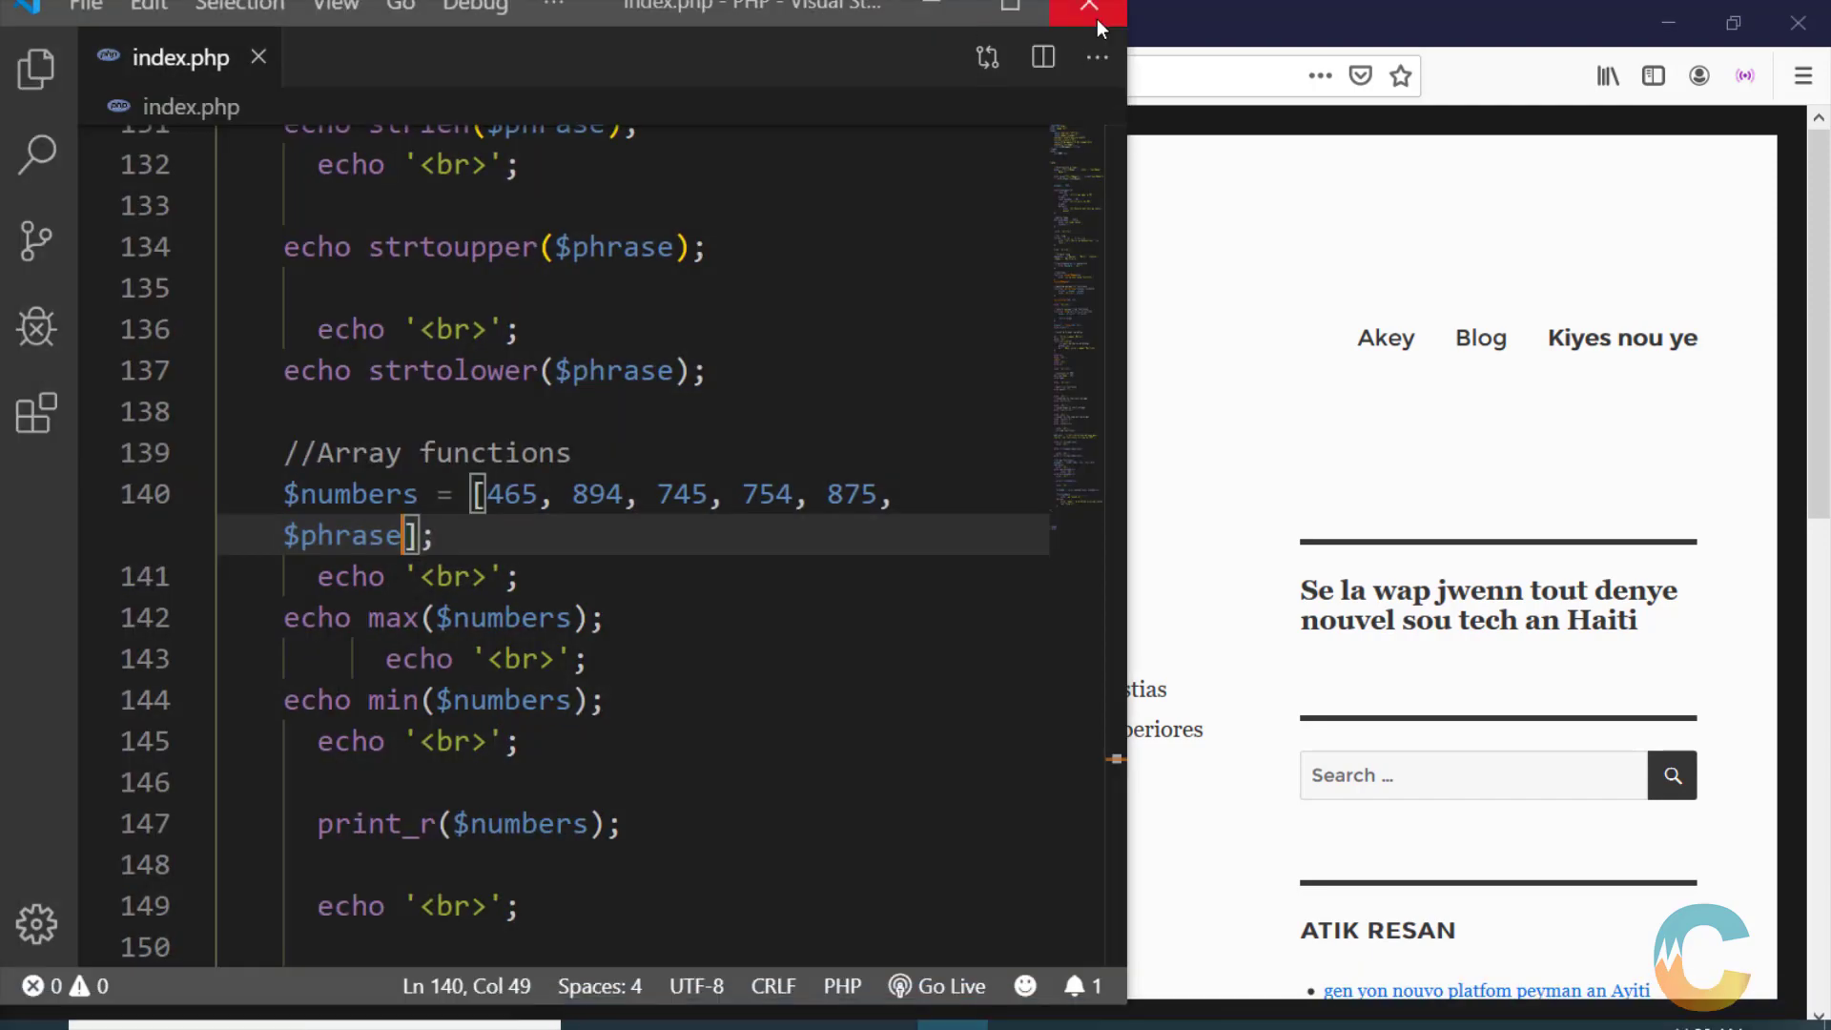
{"action": "left_click", "coordinate": [1097, 16]}
{"action": "left_click", "coordinate": [1024, 1001]}
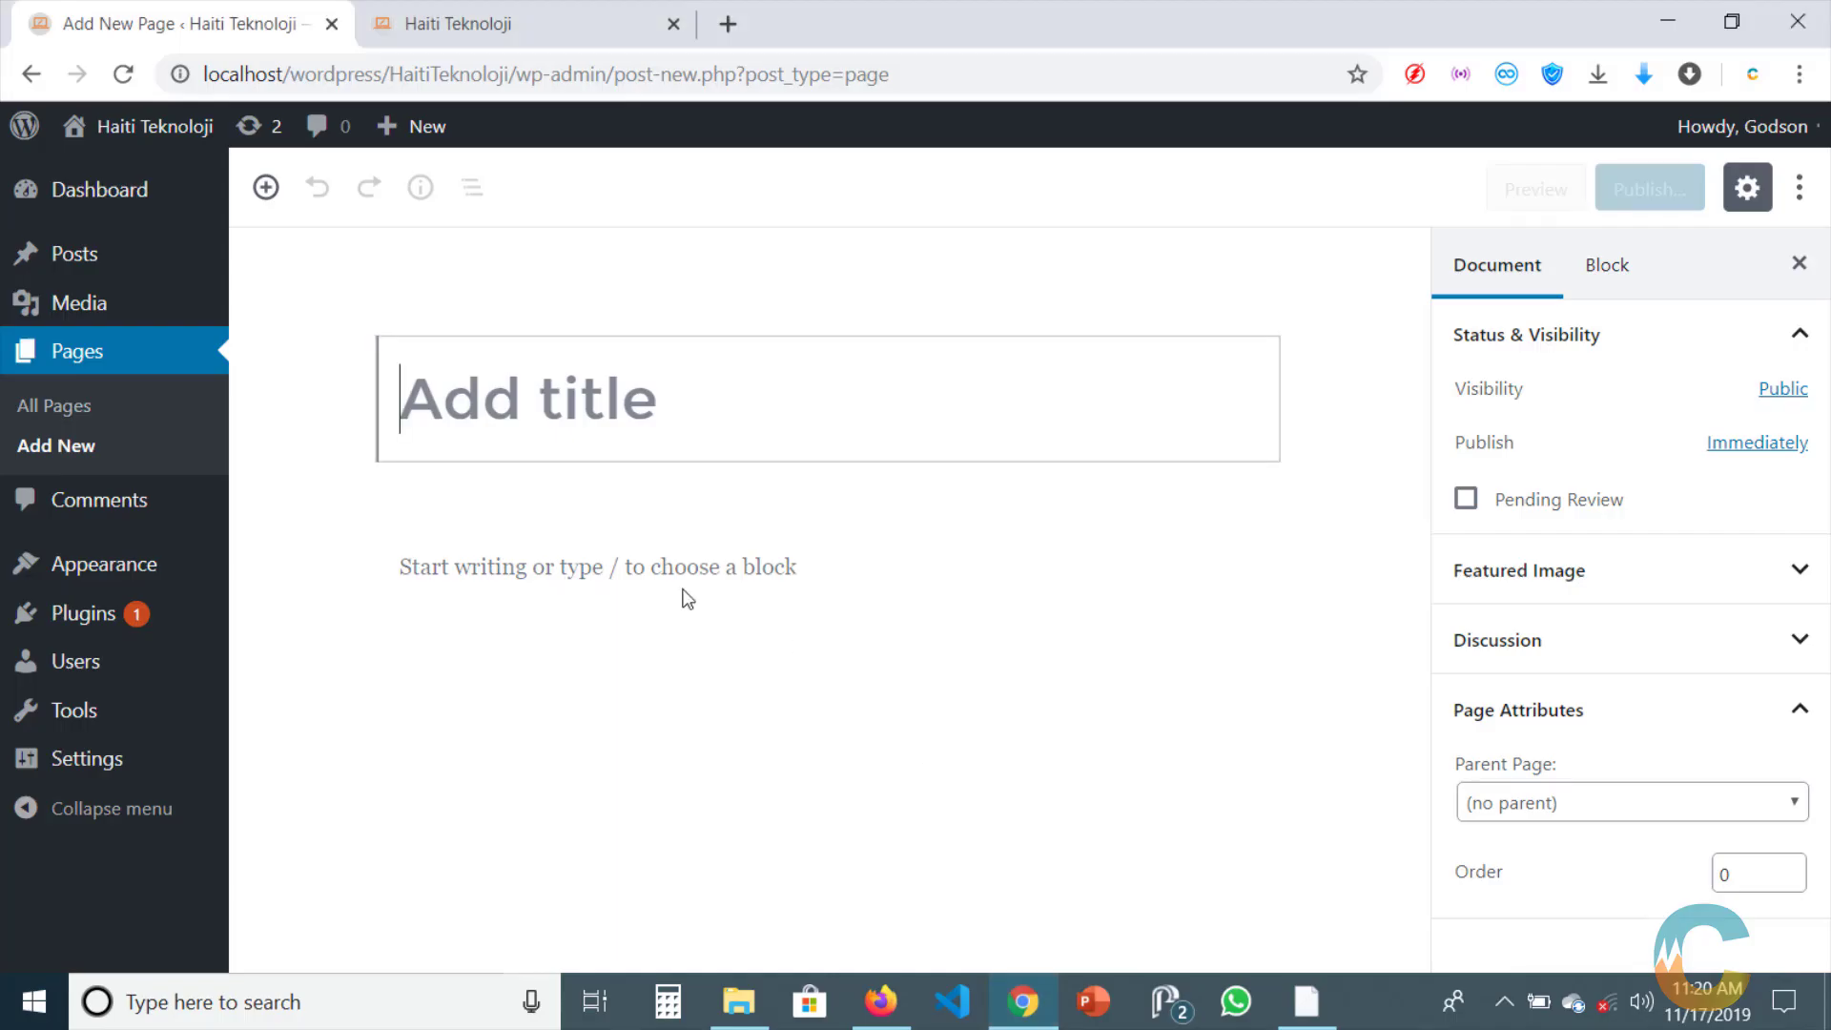
Copy the heading "Kiyes nou ye?" from the reference page in Firefox and paste it as the new page's title in Chrome
{"action": "left_click", "coordinate": [894, 1001]}
{"action": "left_click_drag", "start_coordinate": [112, 576], "coordinate": [603, 615]}
{"action": "key", "text": "ctrl+c"}
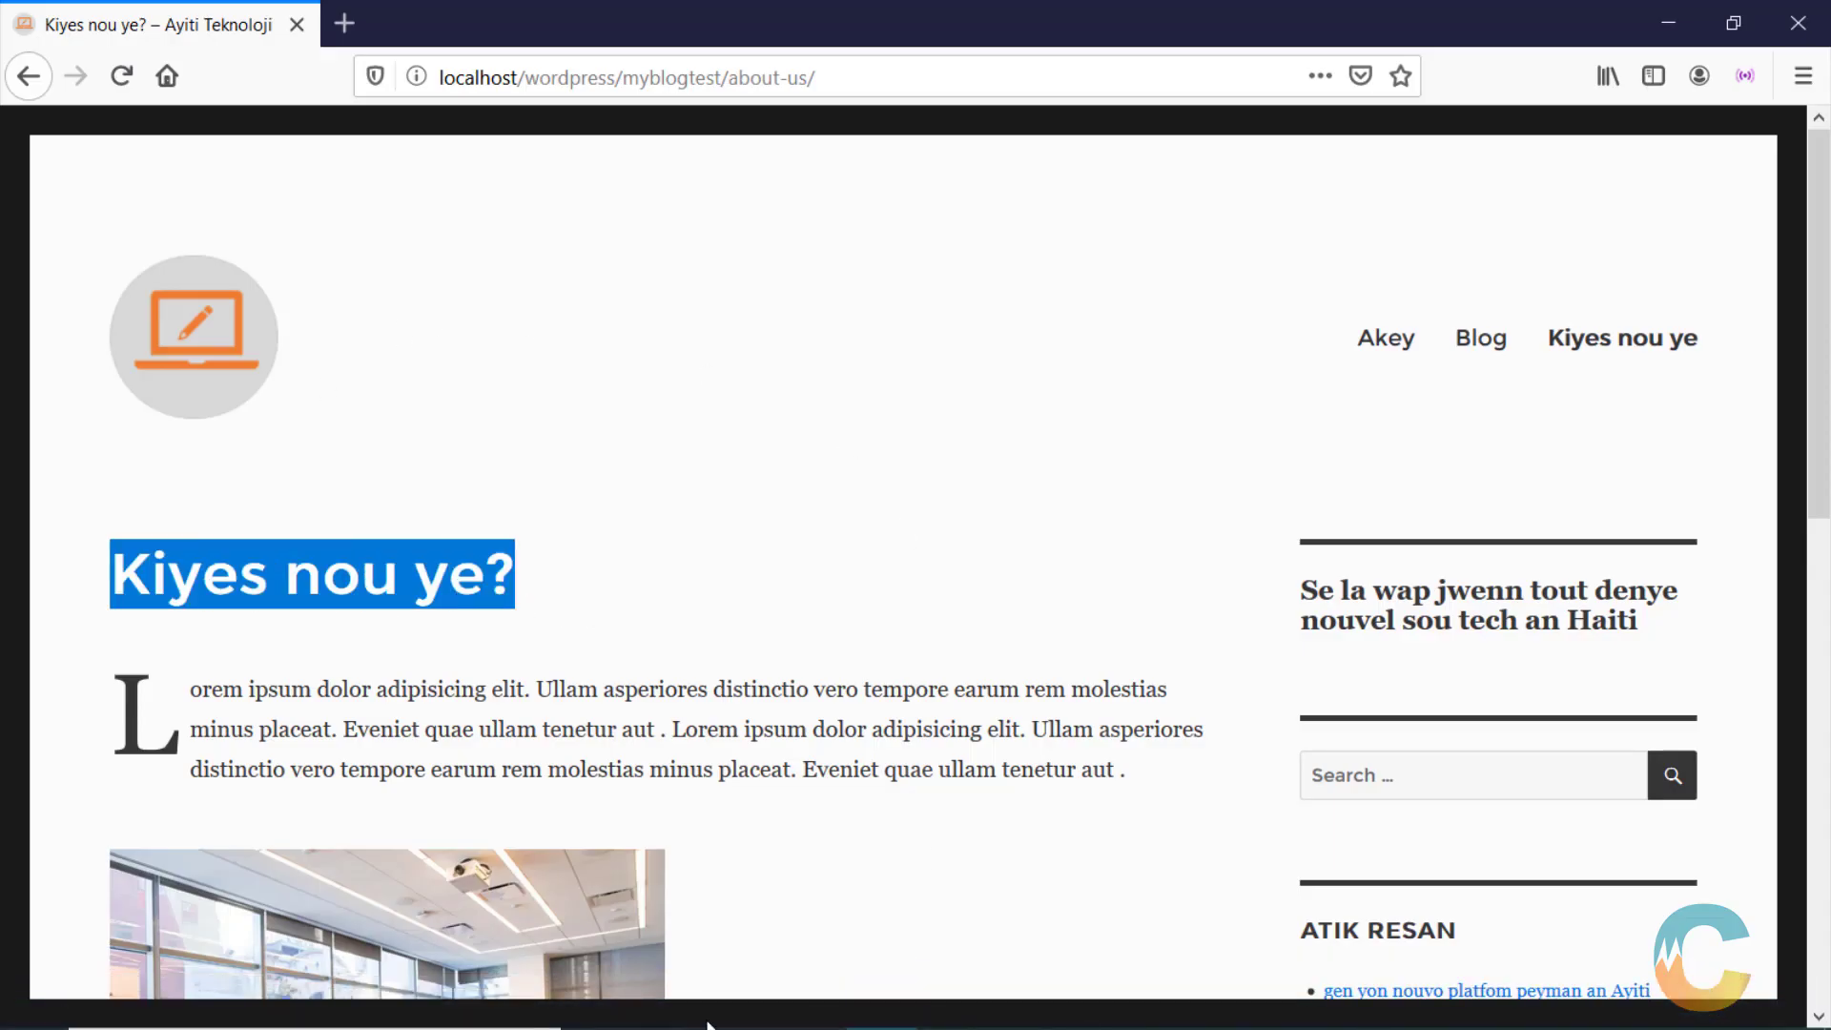
{"action": "left_click", "coordinate": [1023, 1001]}
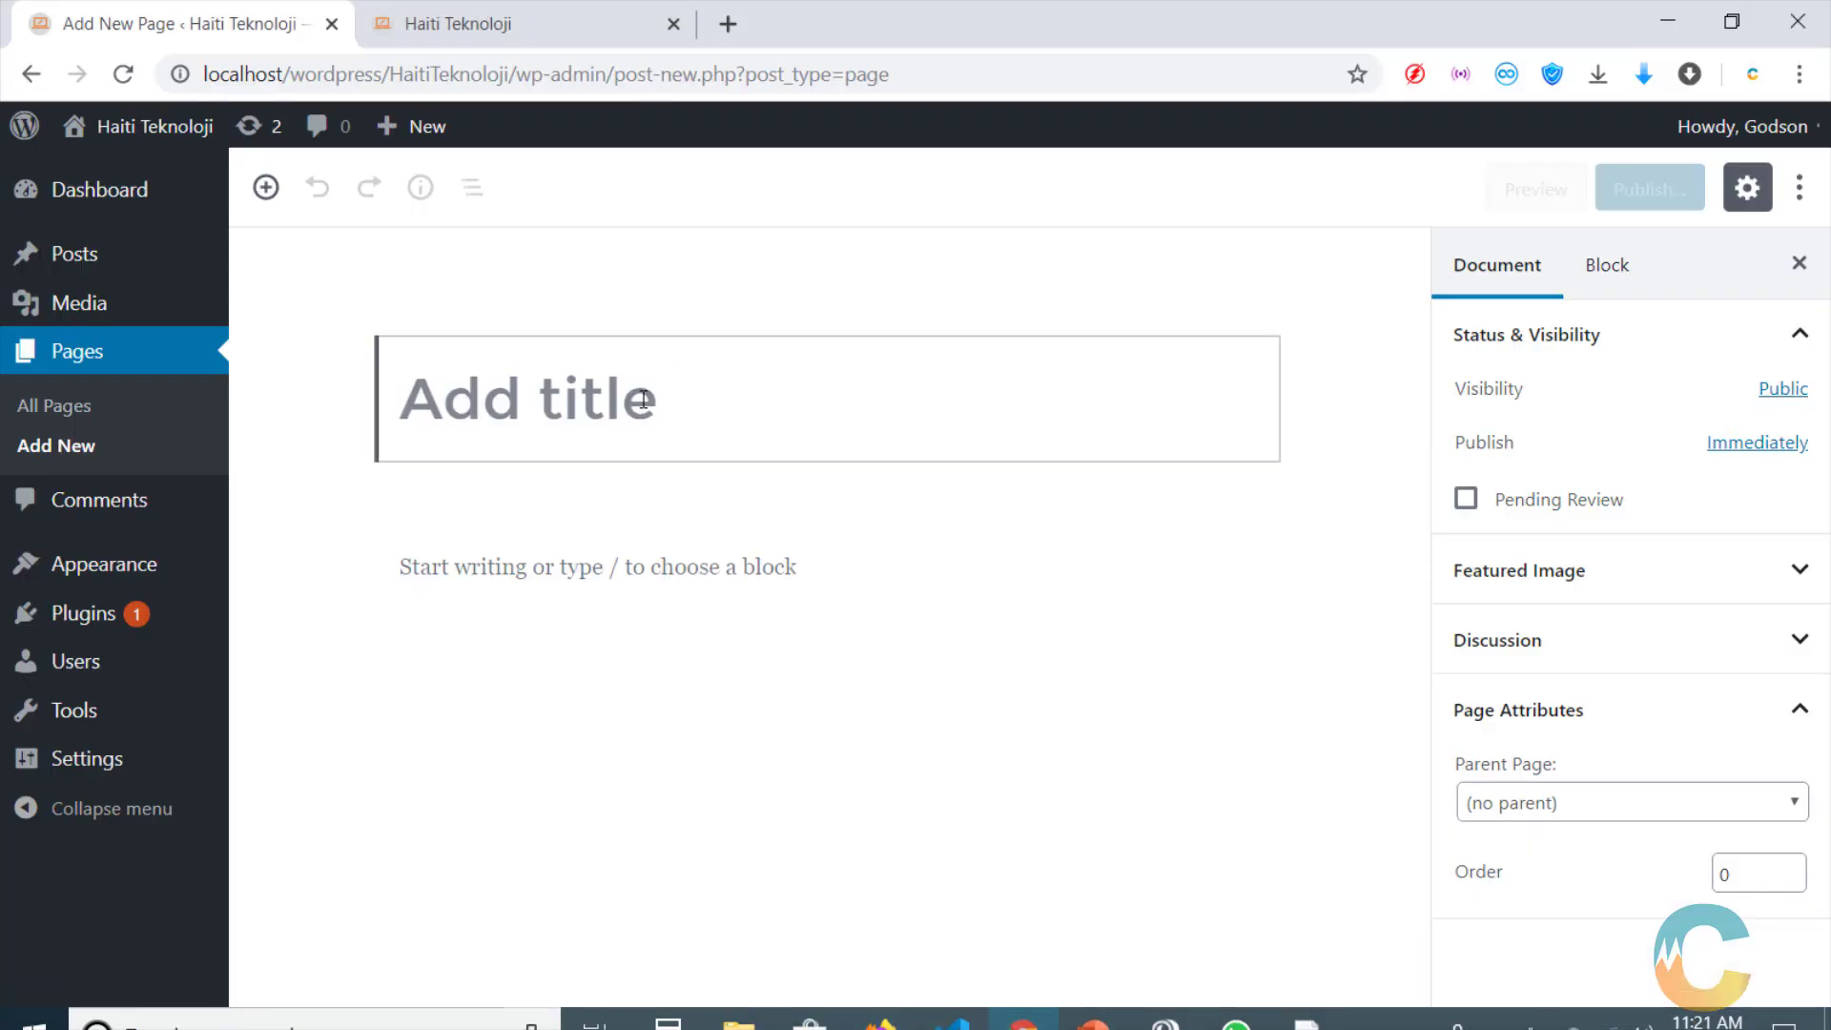
{"action": "left_click", "coordinate": [644, 400]}
{"action": "key", "text": "ctrl+v"}
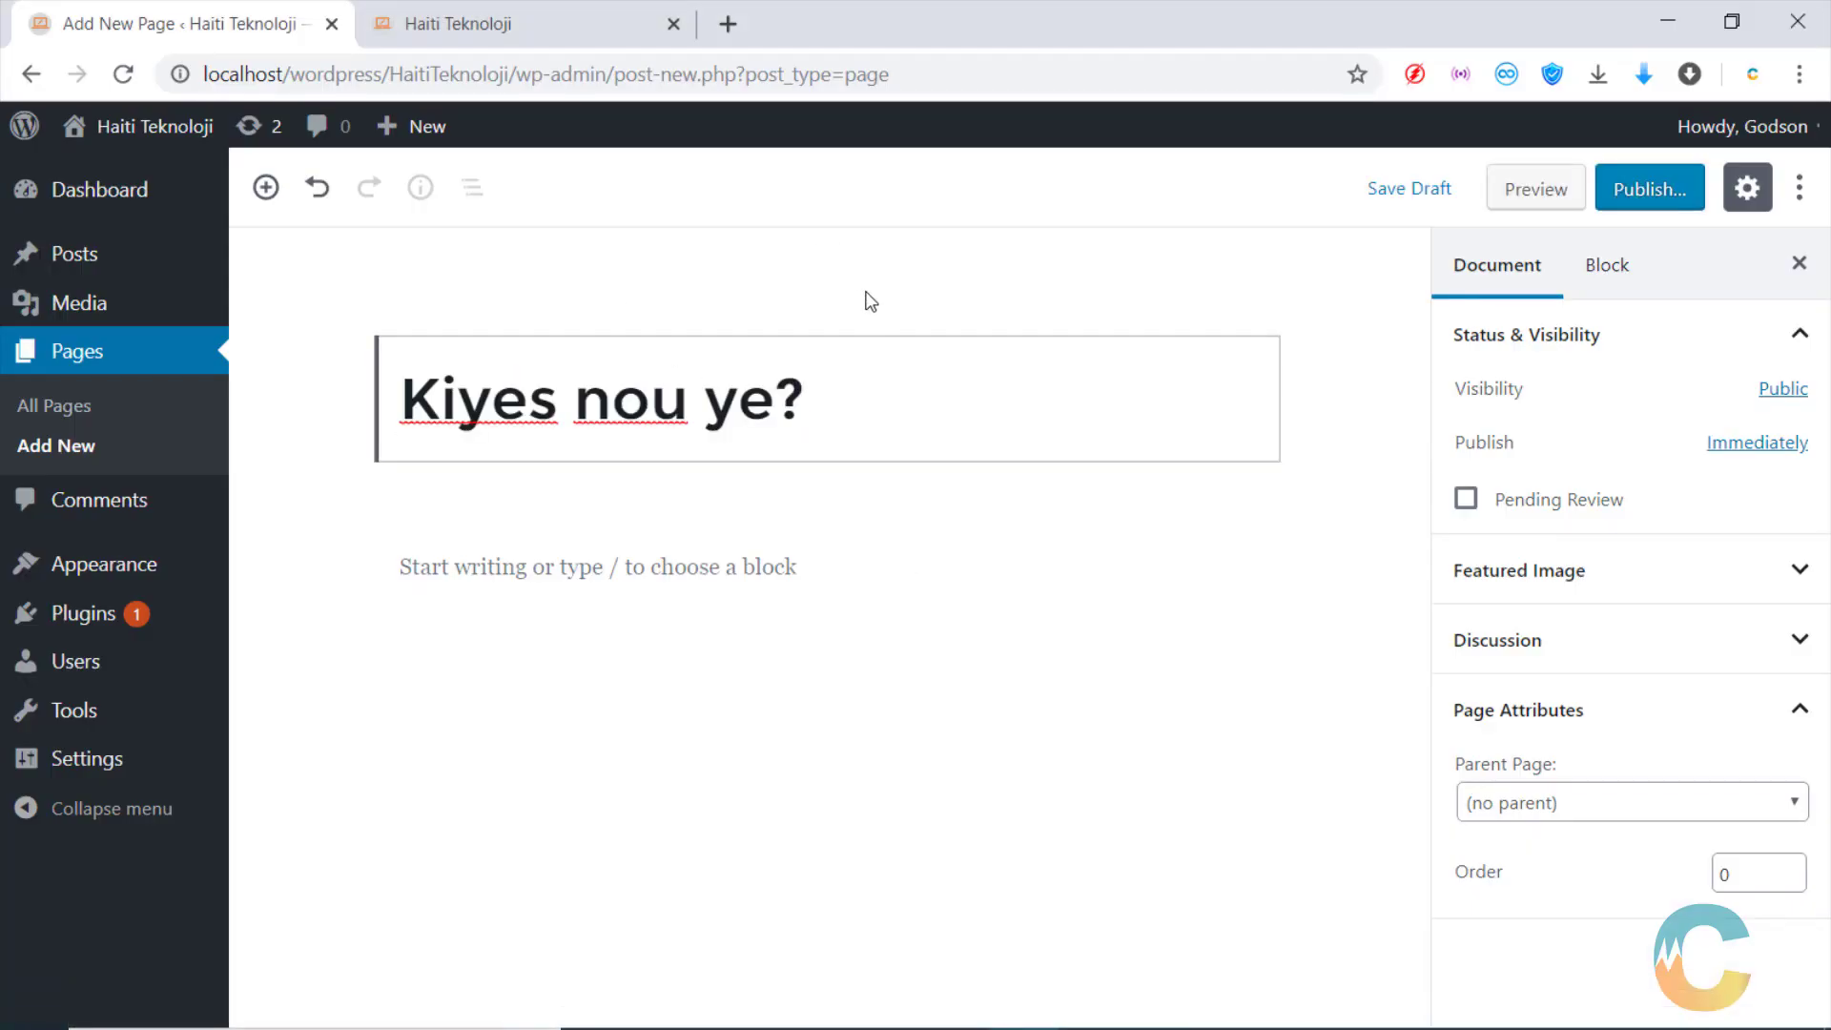
Switch to the reference page in Firefox and copy its opening Lorem ipsum paragraph below the "Kiyes nou ye?" heading
{"action": "left_click", "coordinate": [880, 1008]}
{"action": "scroll", "coordinate": [809, 420], "scroll_direction": "down", "scroll_amount": 3}
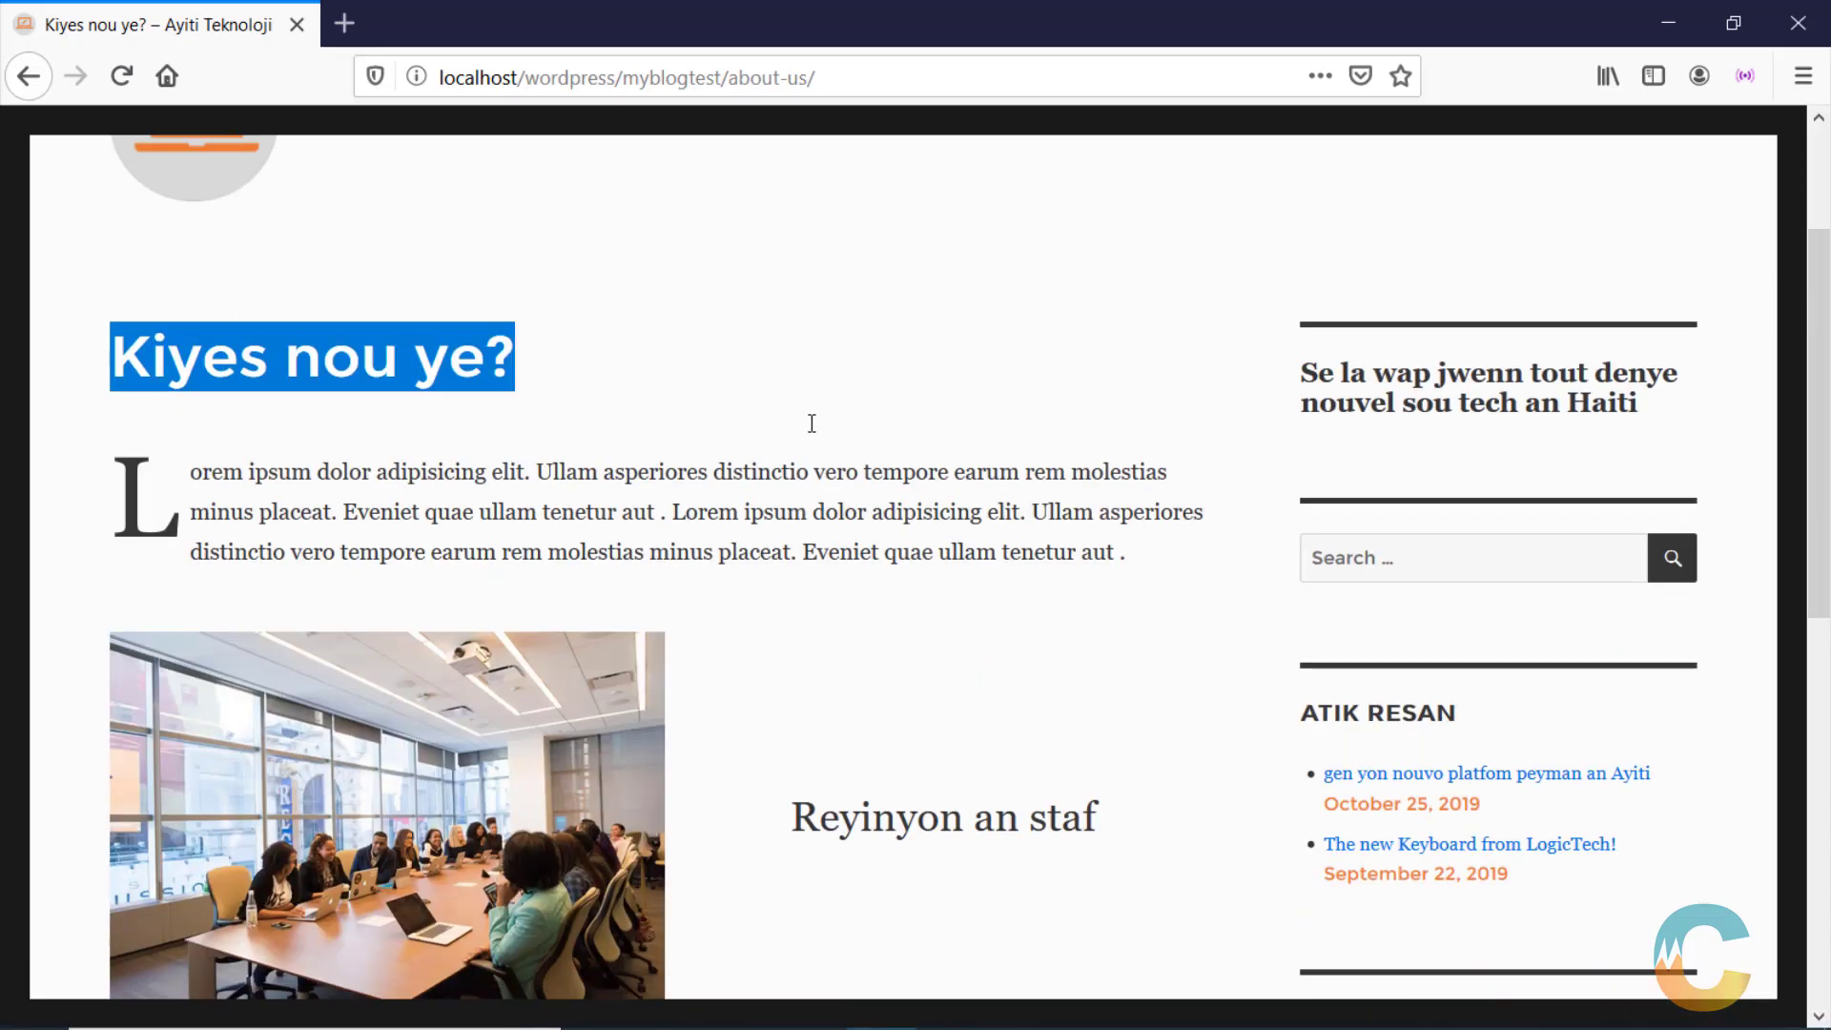
{"action": "left_click", "coordinate": [192, 430]}
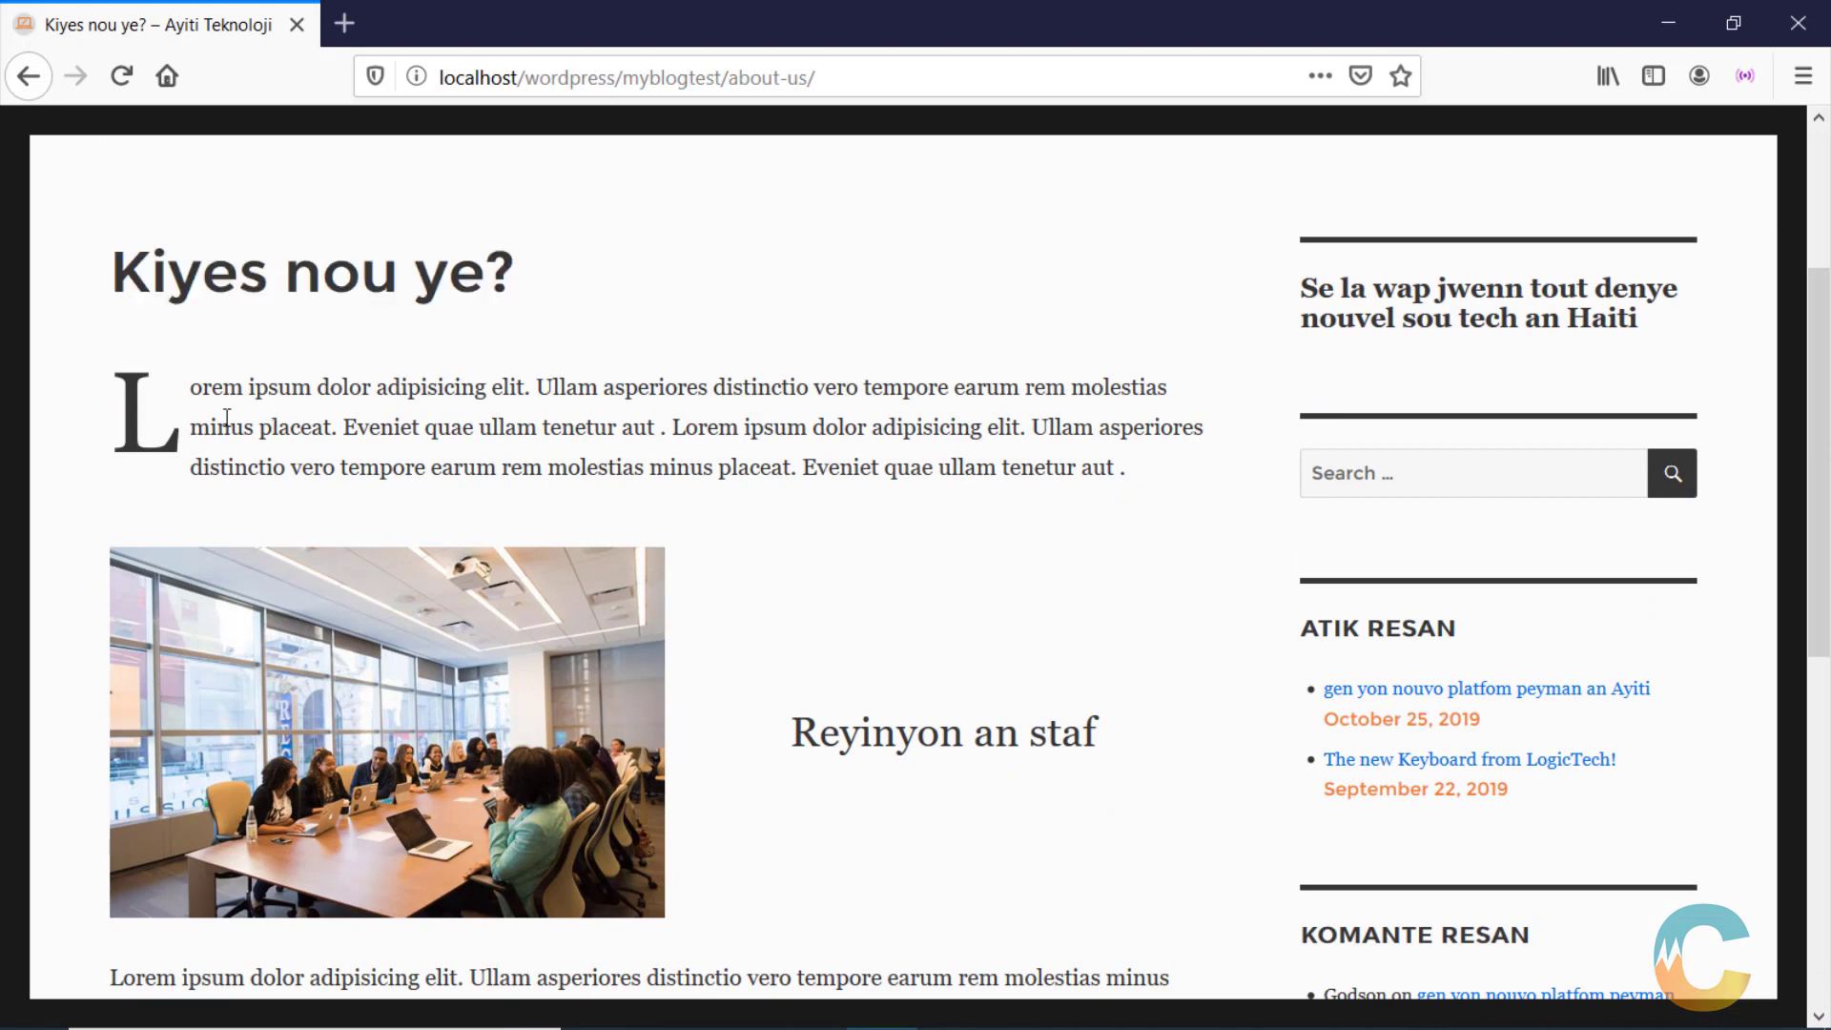
{"action": "scroll", "coordinate": [240, 334], "scroll_direction": "up", "scroll_amount": 2}
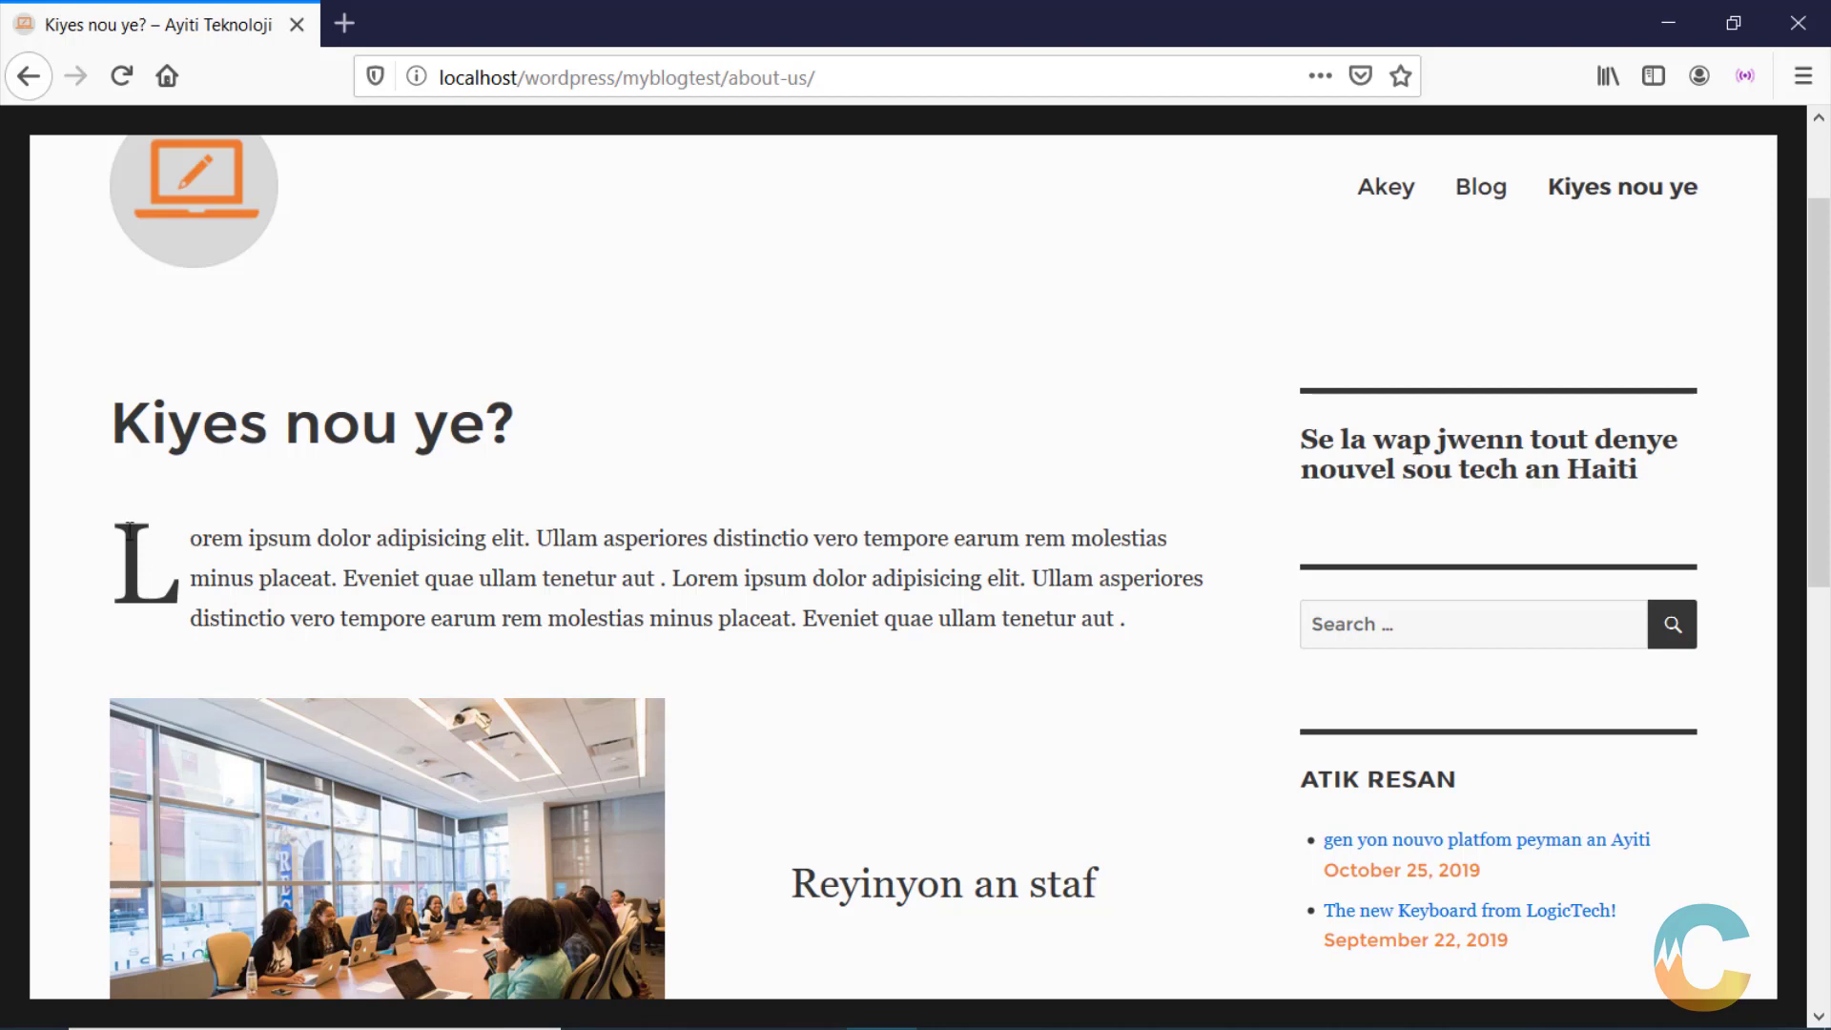
{"action": "left_click_drag", "start_coordinate": [111, 526], "coordinate": [1185, 620]}
{"action": "key", "text": "ctrl+c"}
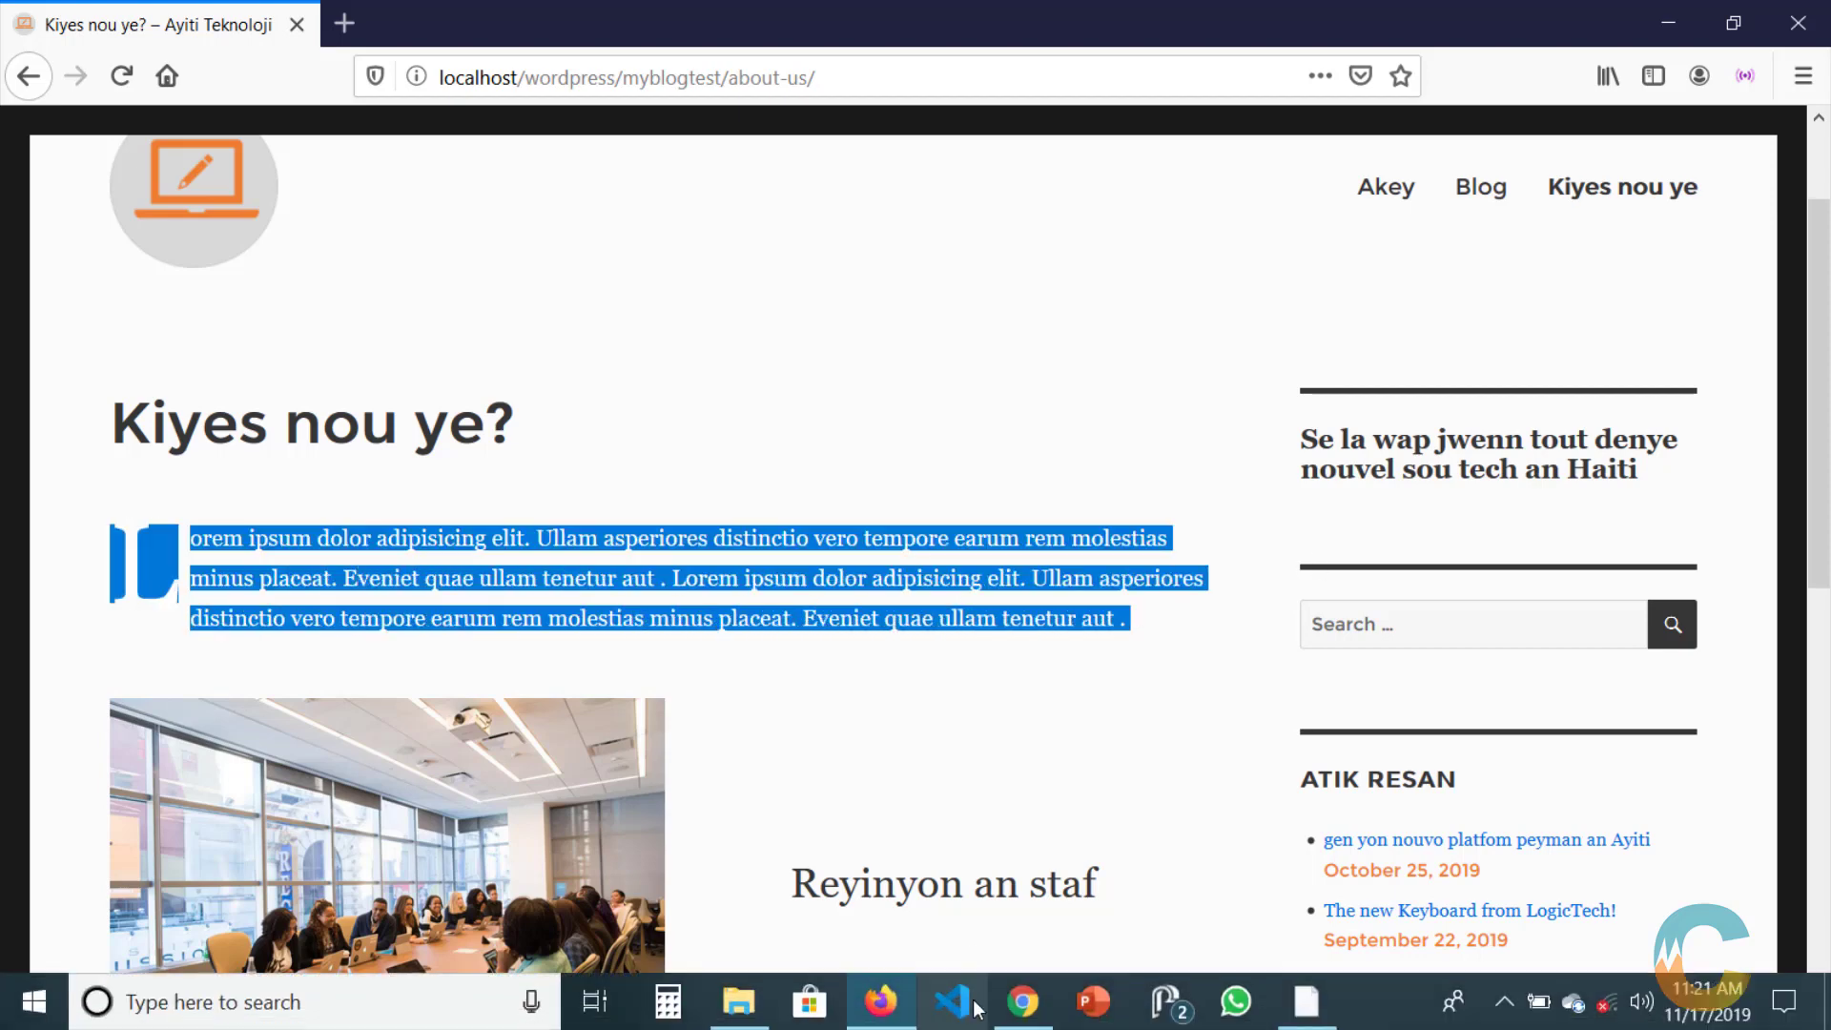
Return to the new page in Chrome, add a Paragraph block below the title, and paste the copied paragraph into it
{"action": "left_click", "coordinate": [1024, 1006]}
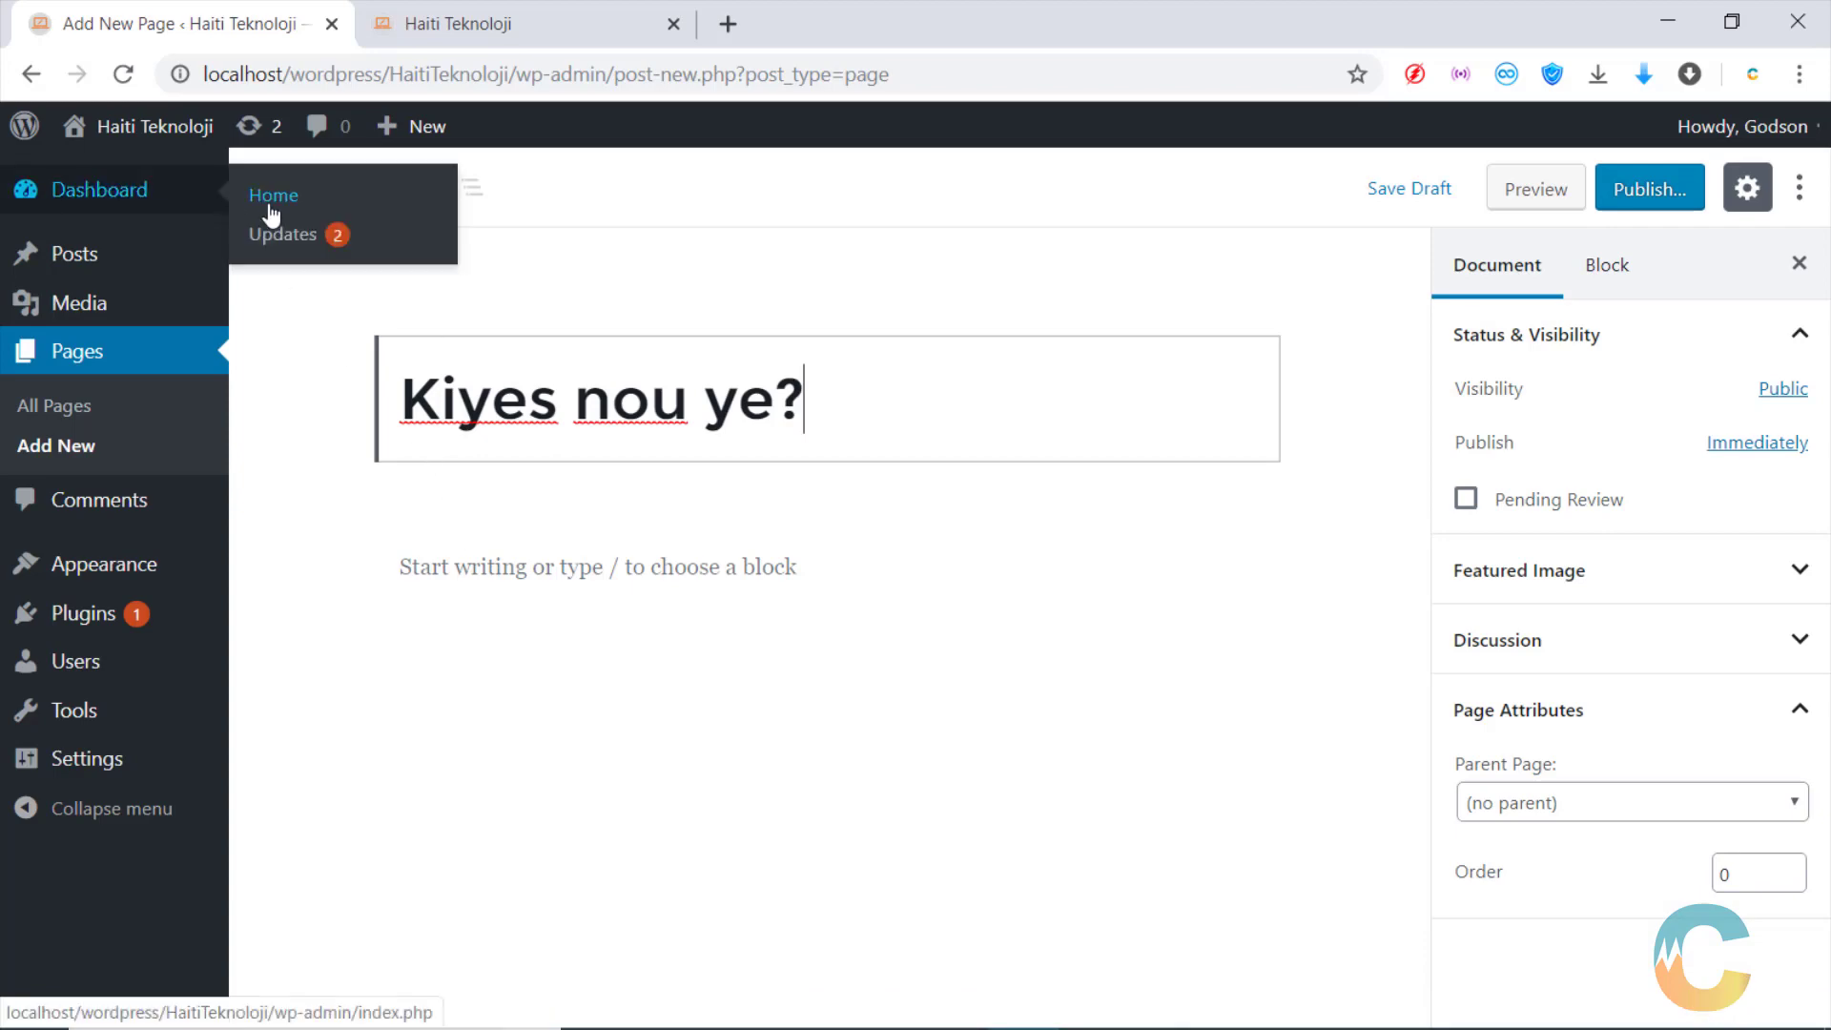
{"action": "left_click", "coordinate": [281, 624]}
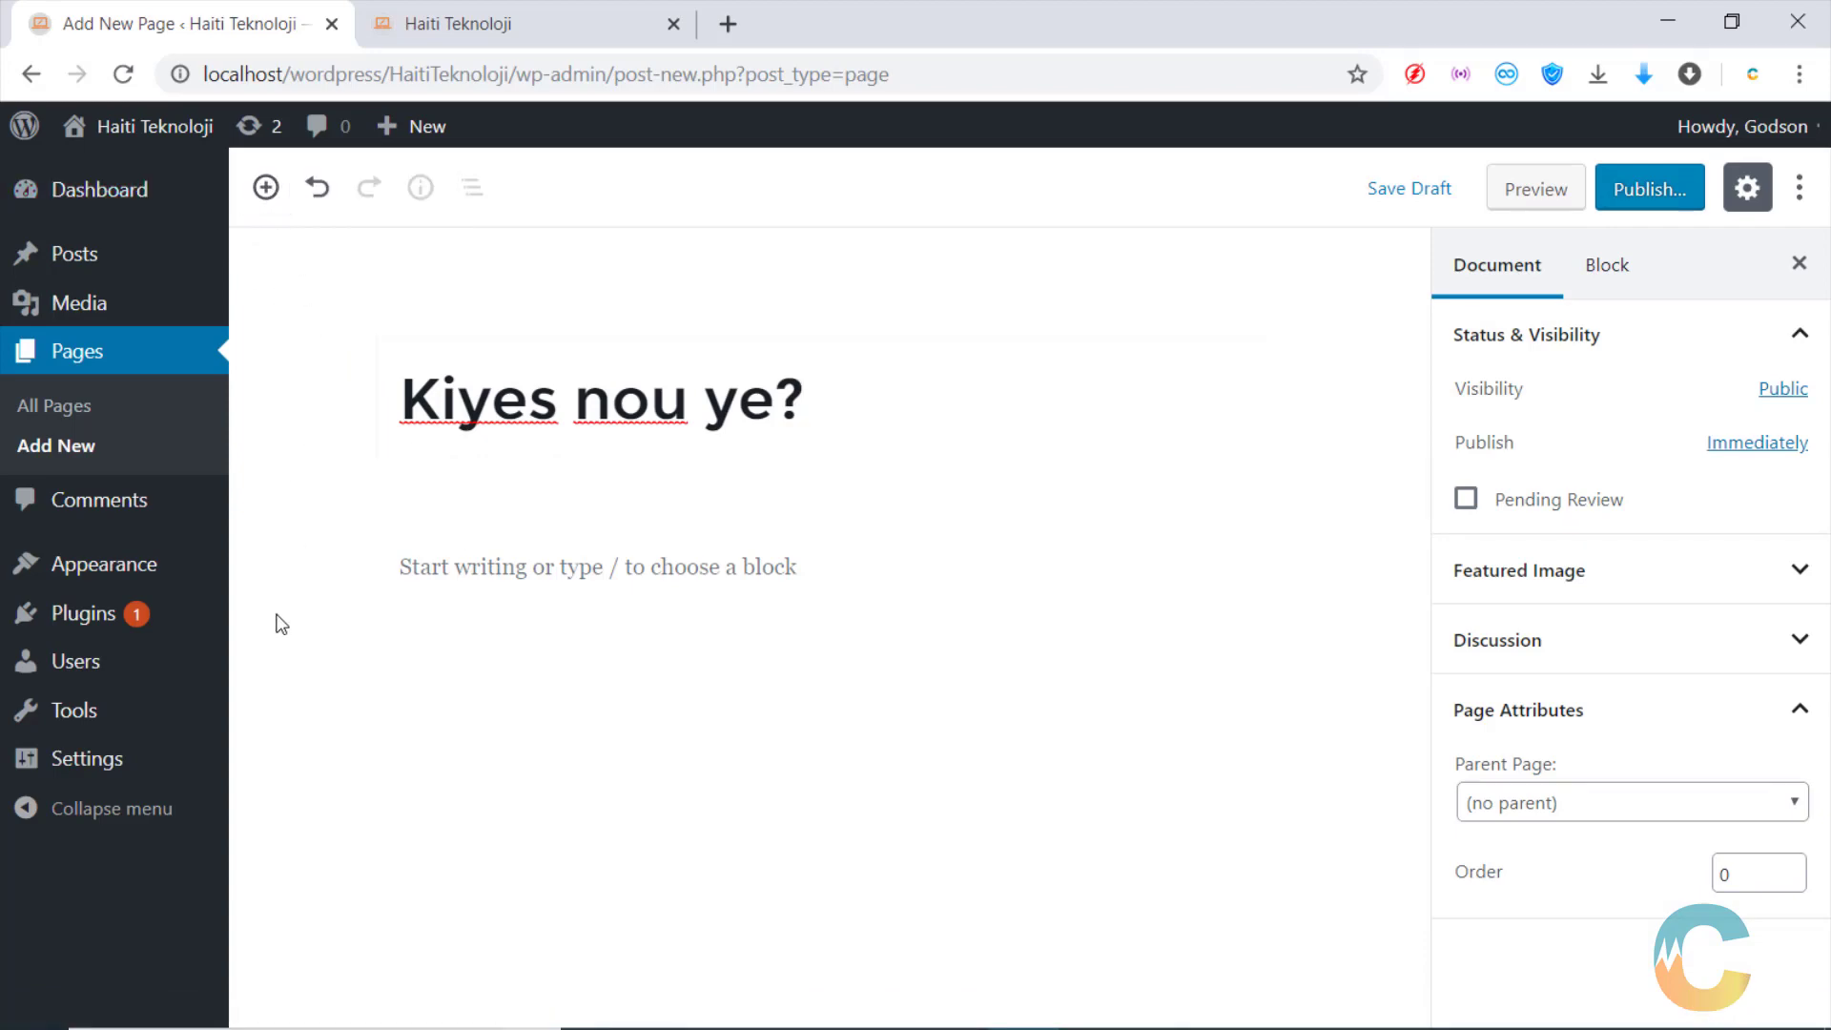
{"action": "left_click", "coordinate": [260, 191]}
{"action": "scroll", "coordinate": [392, 576], "scroll_direction": "down", "scroll_amount": 4}
{"action": "scroll", "coordinate": [401, 575], "scroll_direction": "up", "scroll_amount": 4}
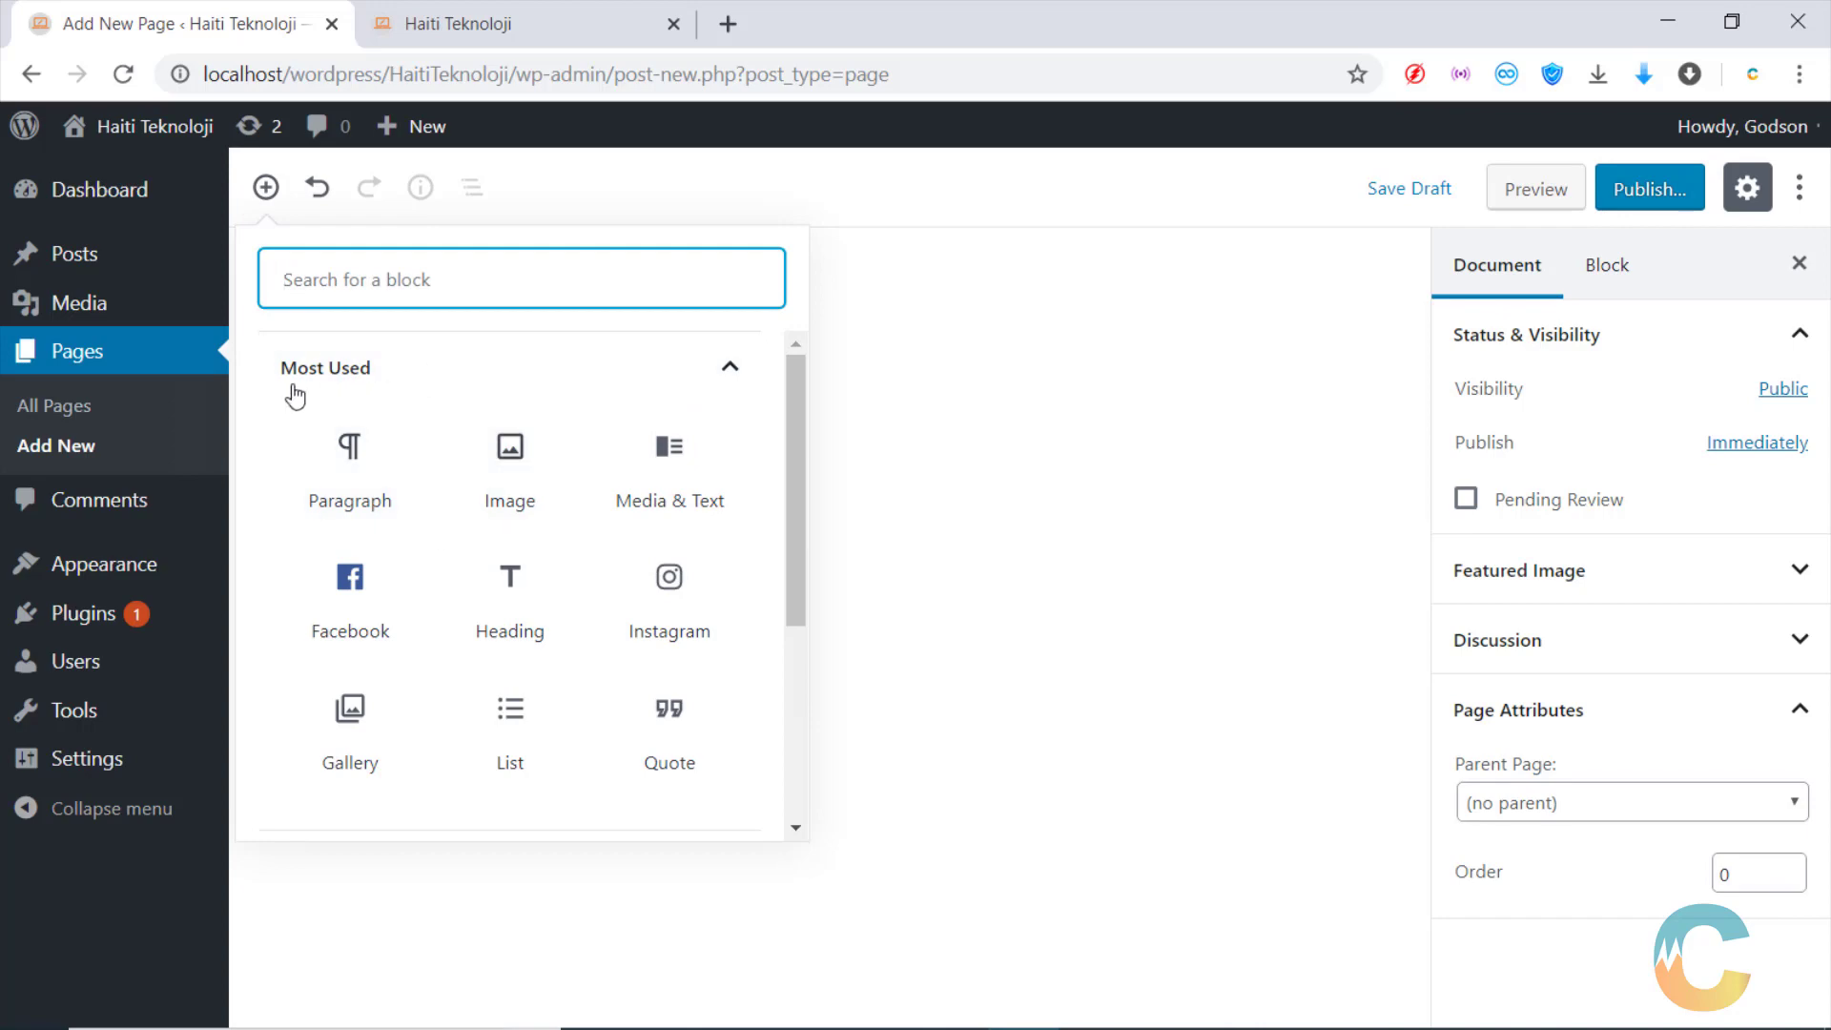
{"action": "left_click", "coordinate": [339, 490]}
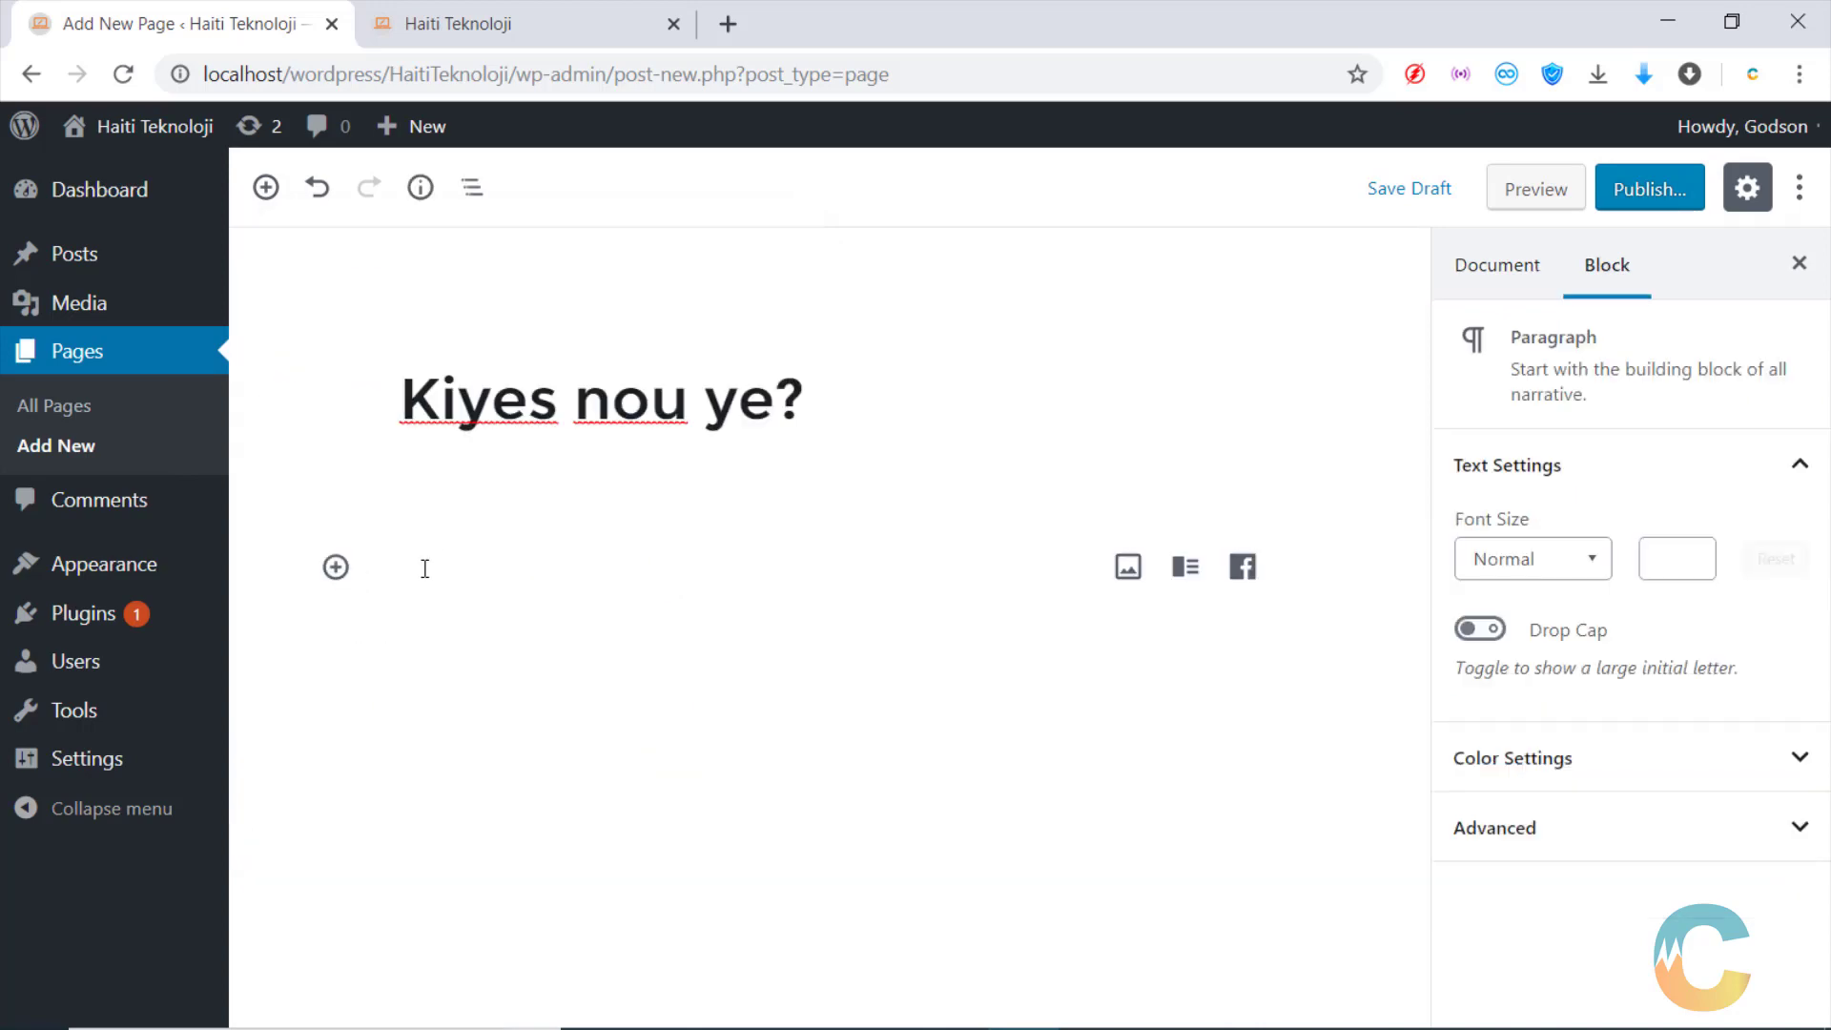
{"action": "key", "text": "ctrl+v"}
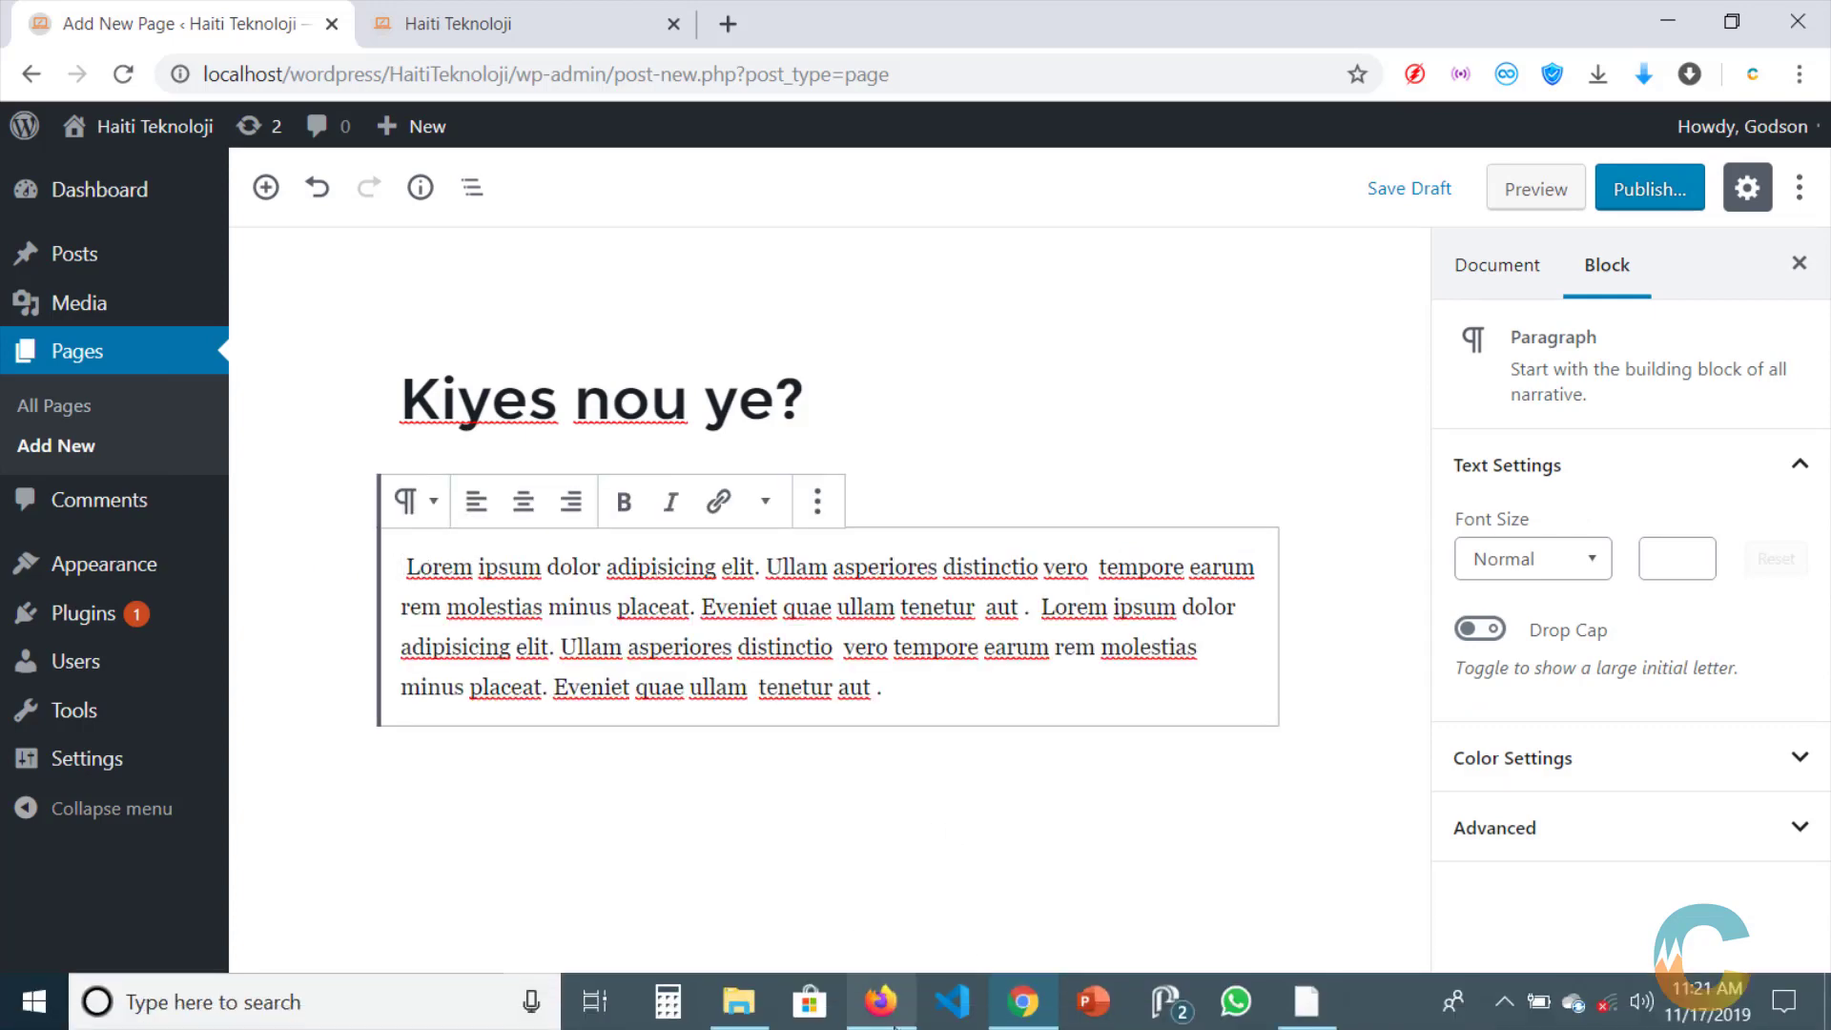
Examine the large initial letter of the reference page's opening paragraph in Firefox, and return to the pasted paragraph block in Chrome
{"action": "left_click", "coordinate": [882, 1000]}
{"action": "left_click", "coordinate": [233, 570]}
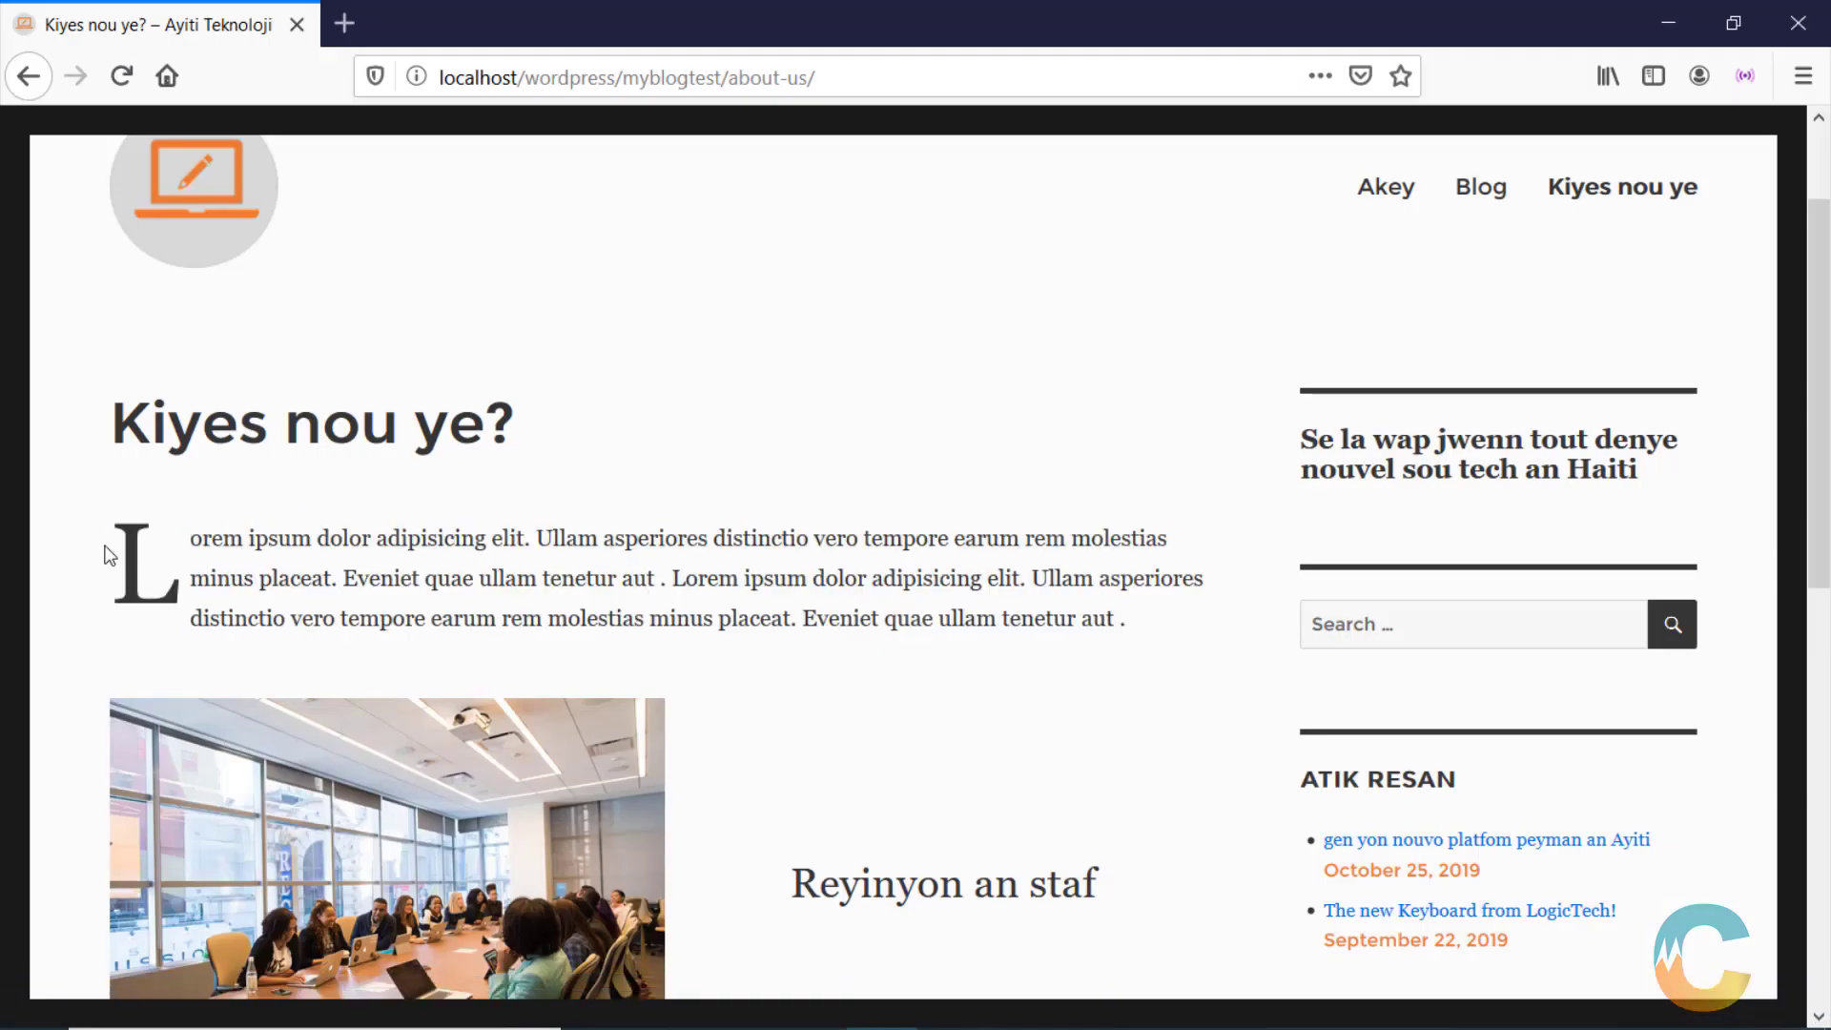
{"action": "left_click_drag", "start_coordinate": [118, 551], "coordinate": [158, 550]}
{"action": "left_click", "coordinate": [265, 550]}
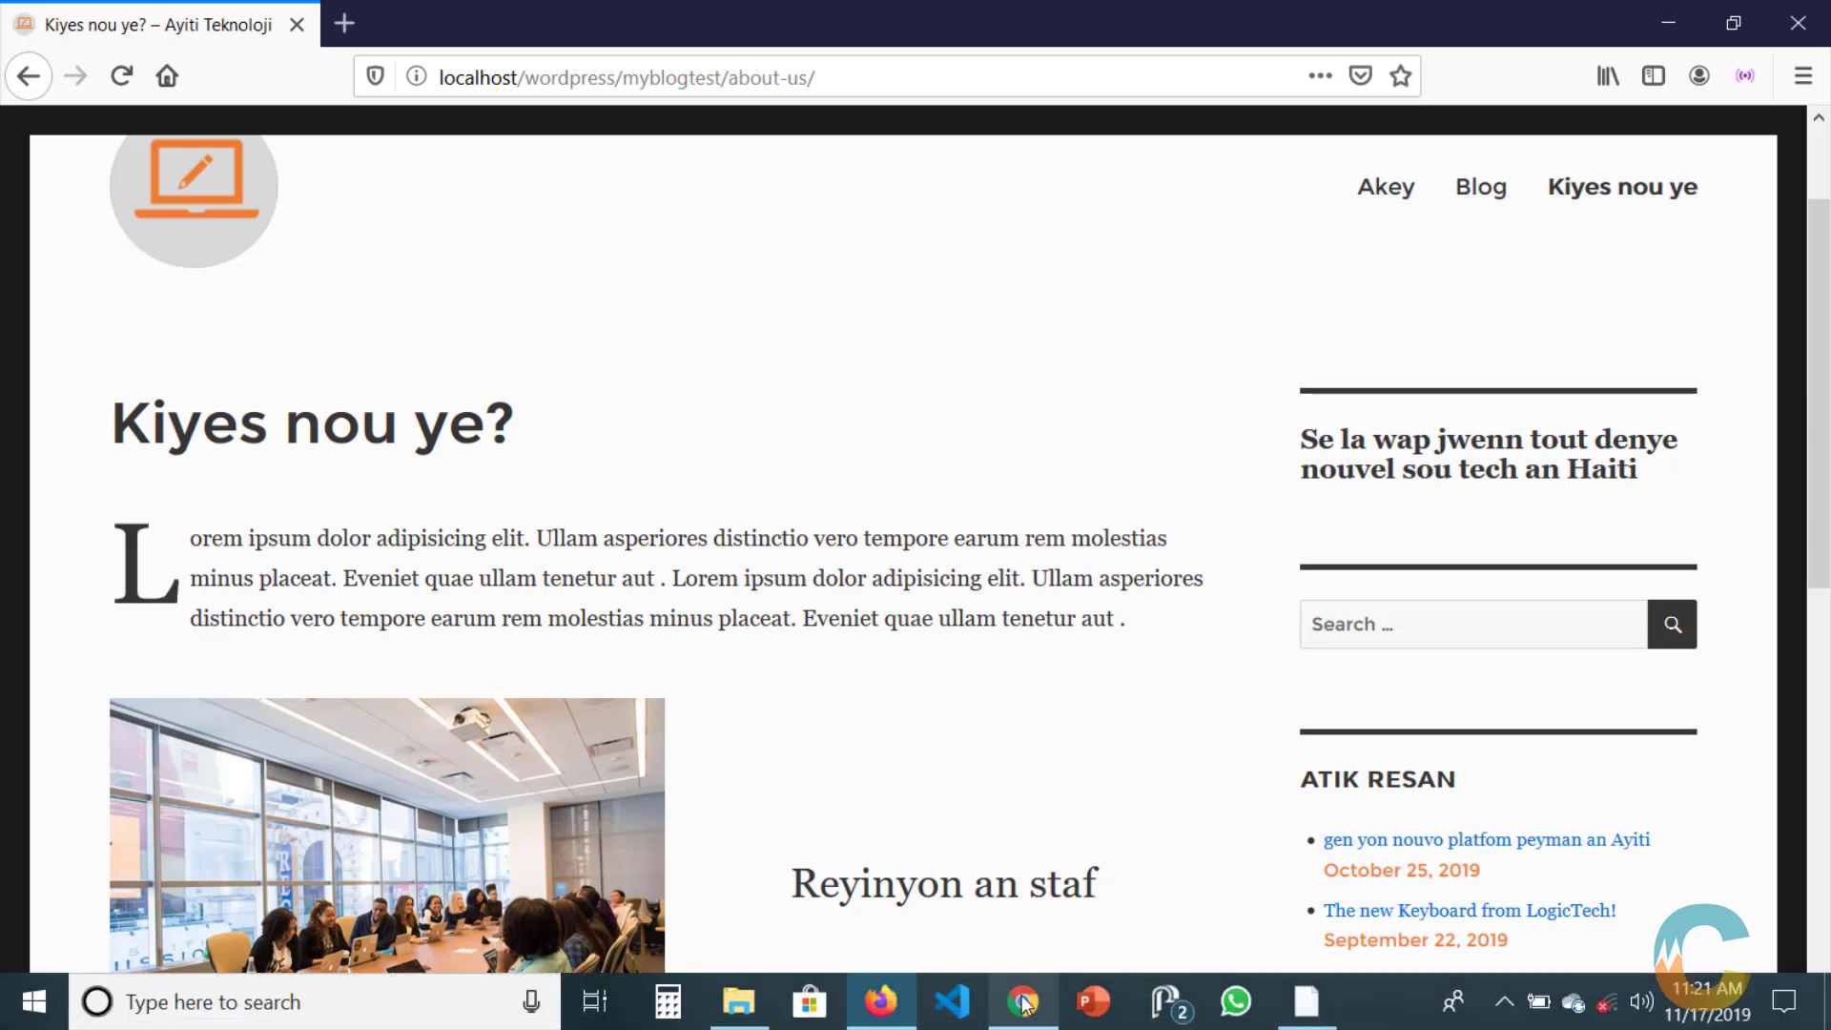
{"action": "left_click", "coordinate": [1023, 1017]}
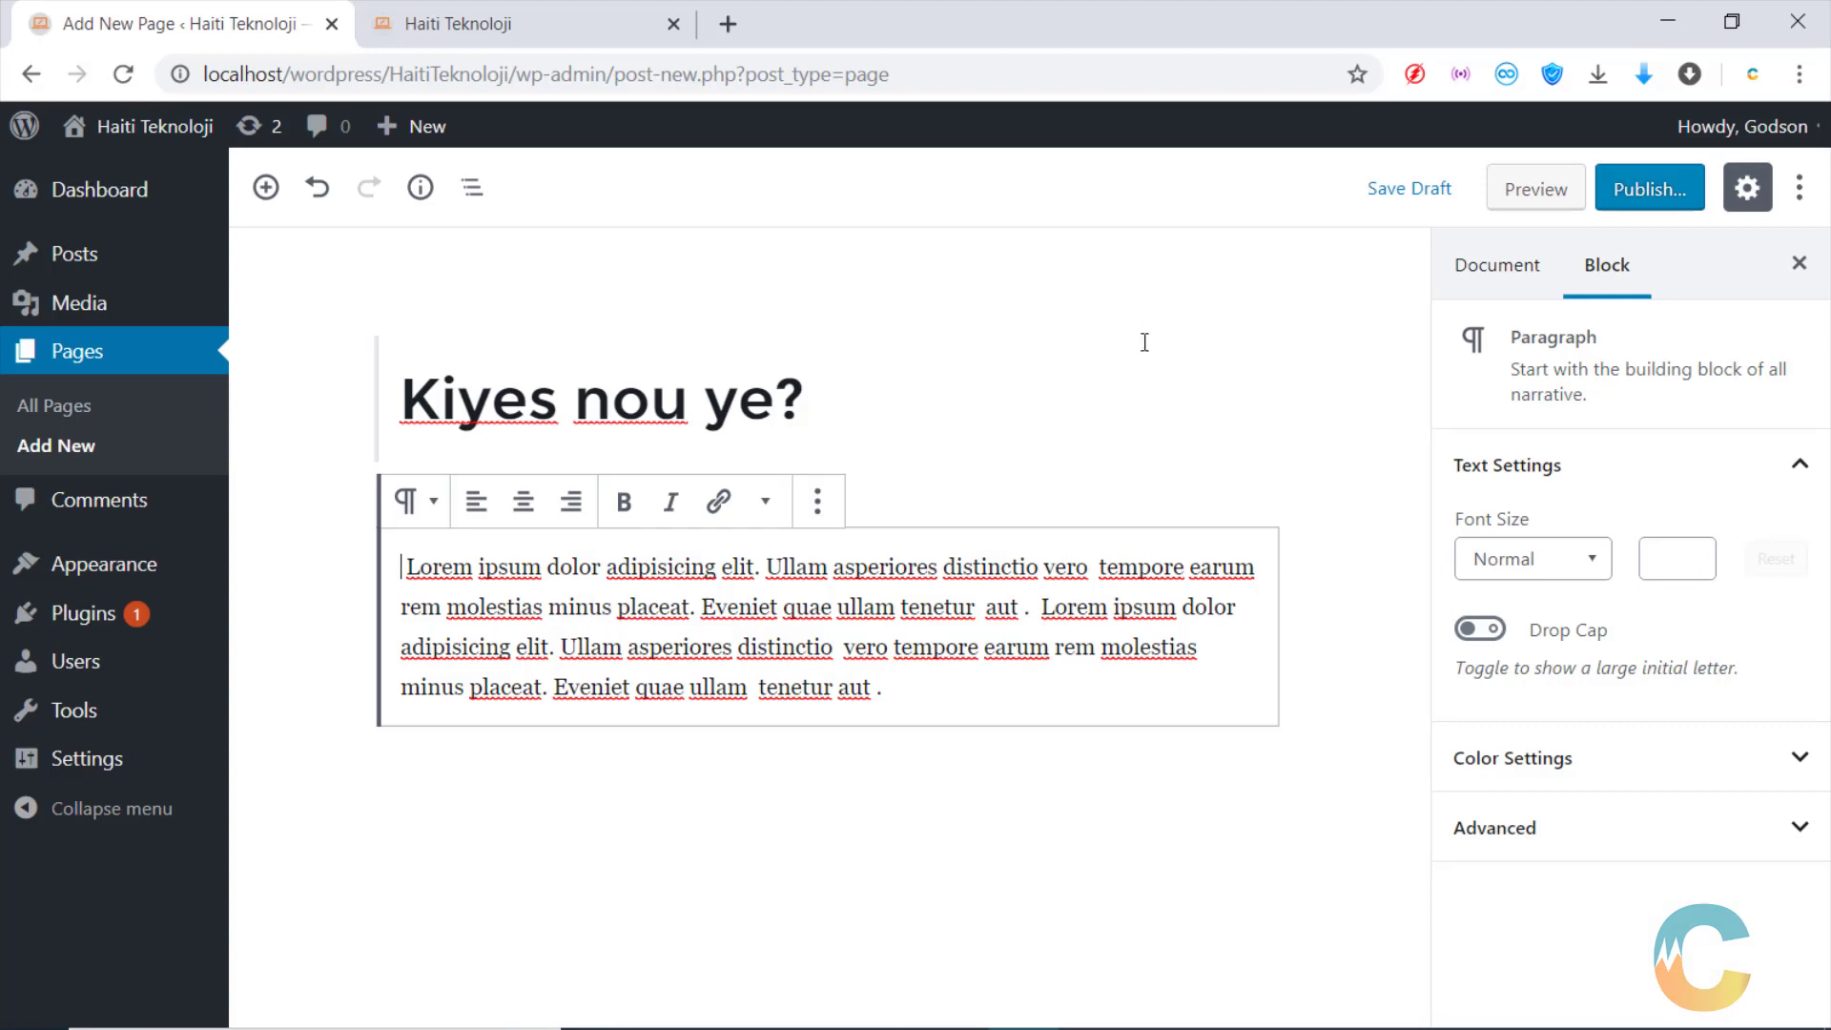
{"action": "left_click", "coordinate": [915, 429]}
{"action": "left_click", "coordinate": [722, 645]}
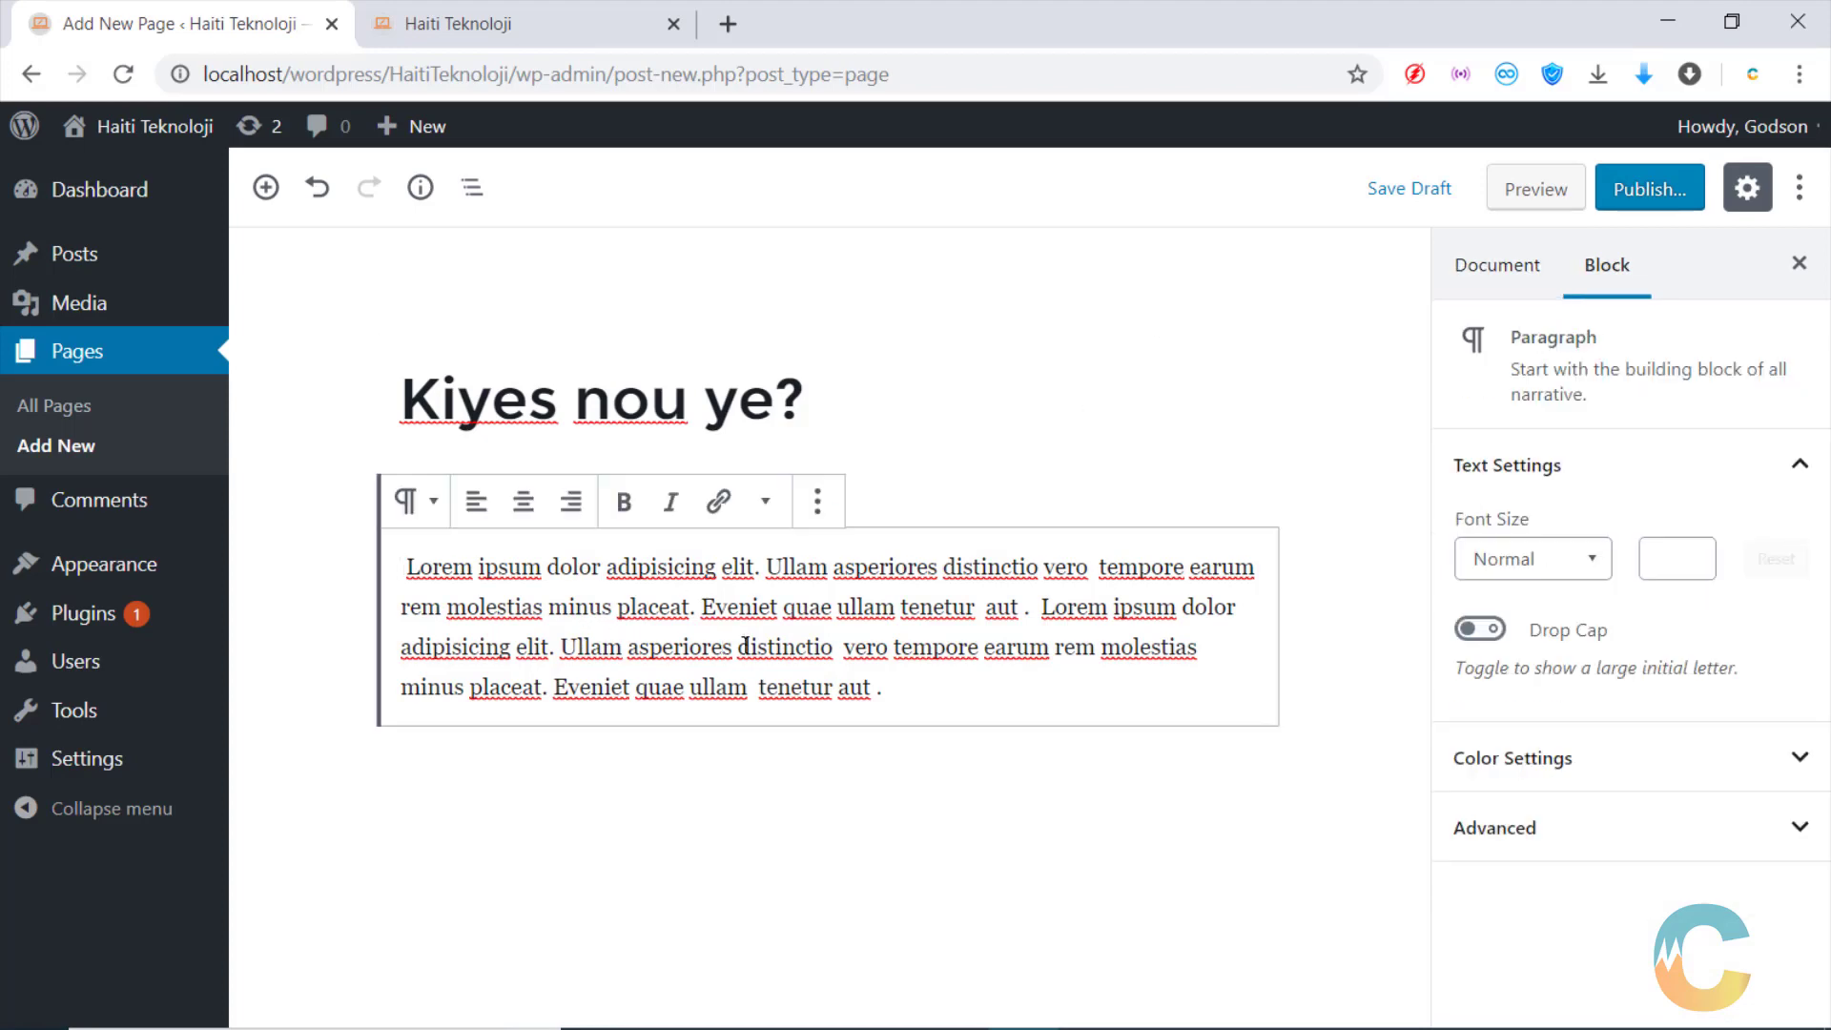